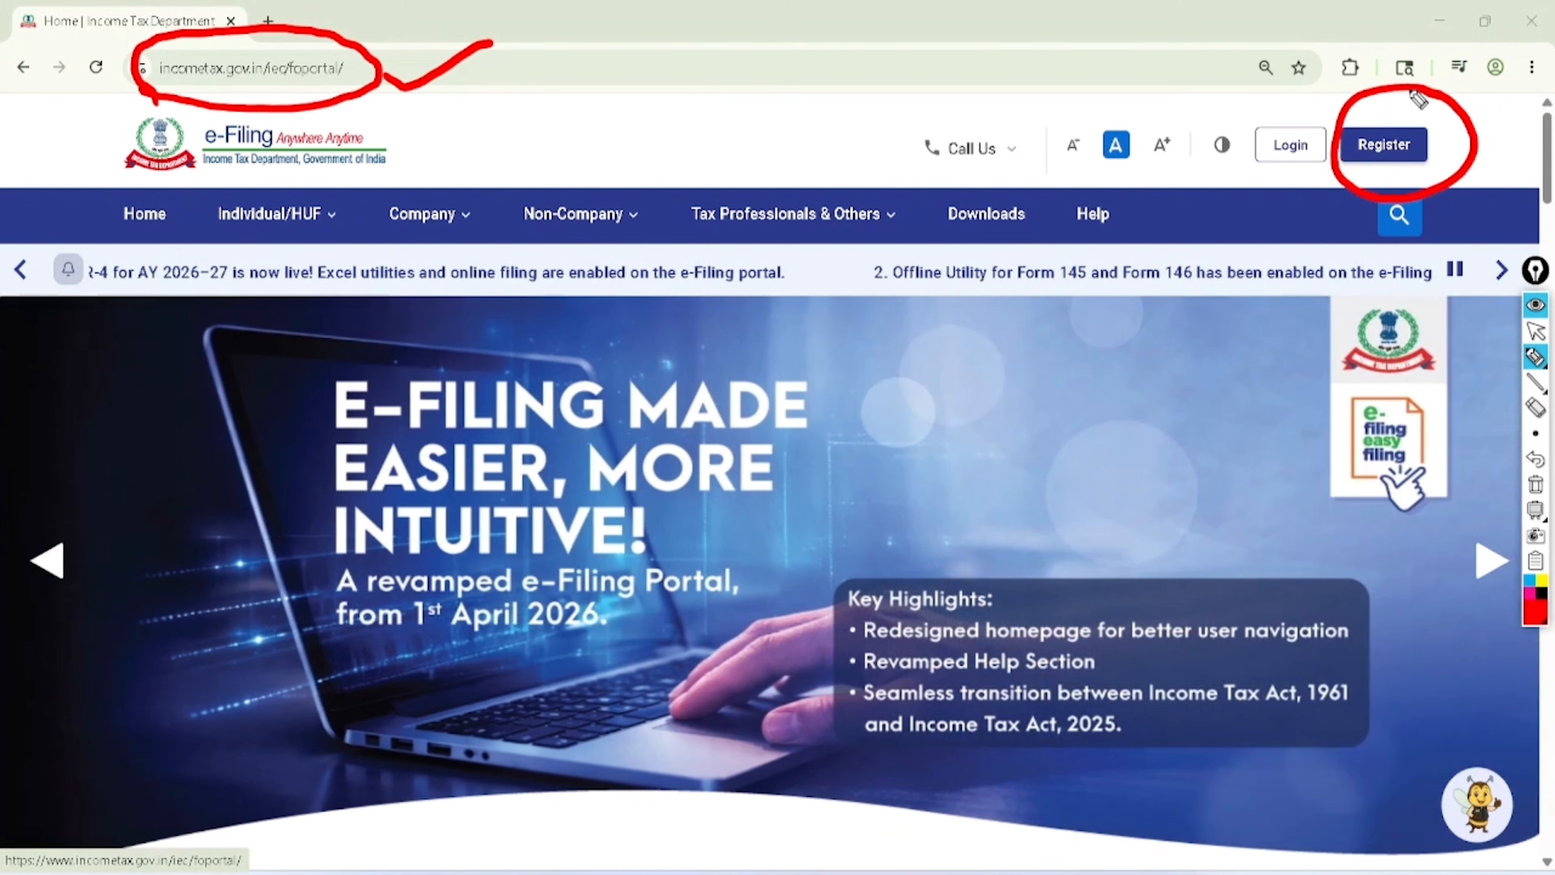
Clear the on-screen annotations and open the login page of the e-Filing portal
click(1535, 332)
click(1535, 484)
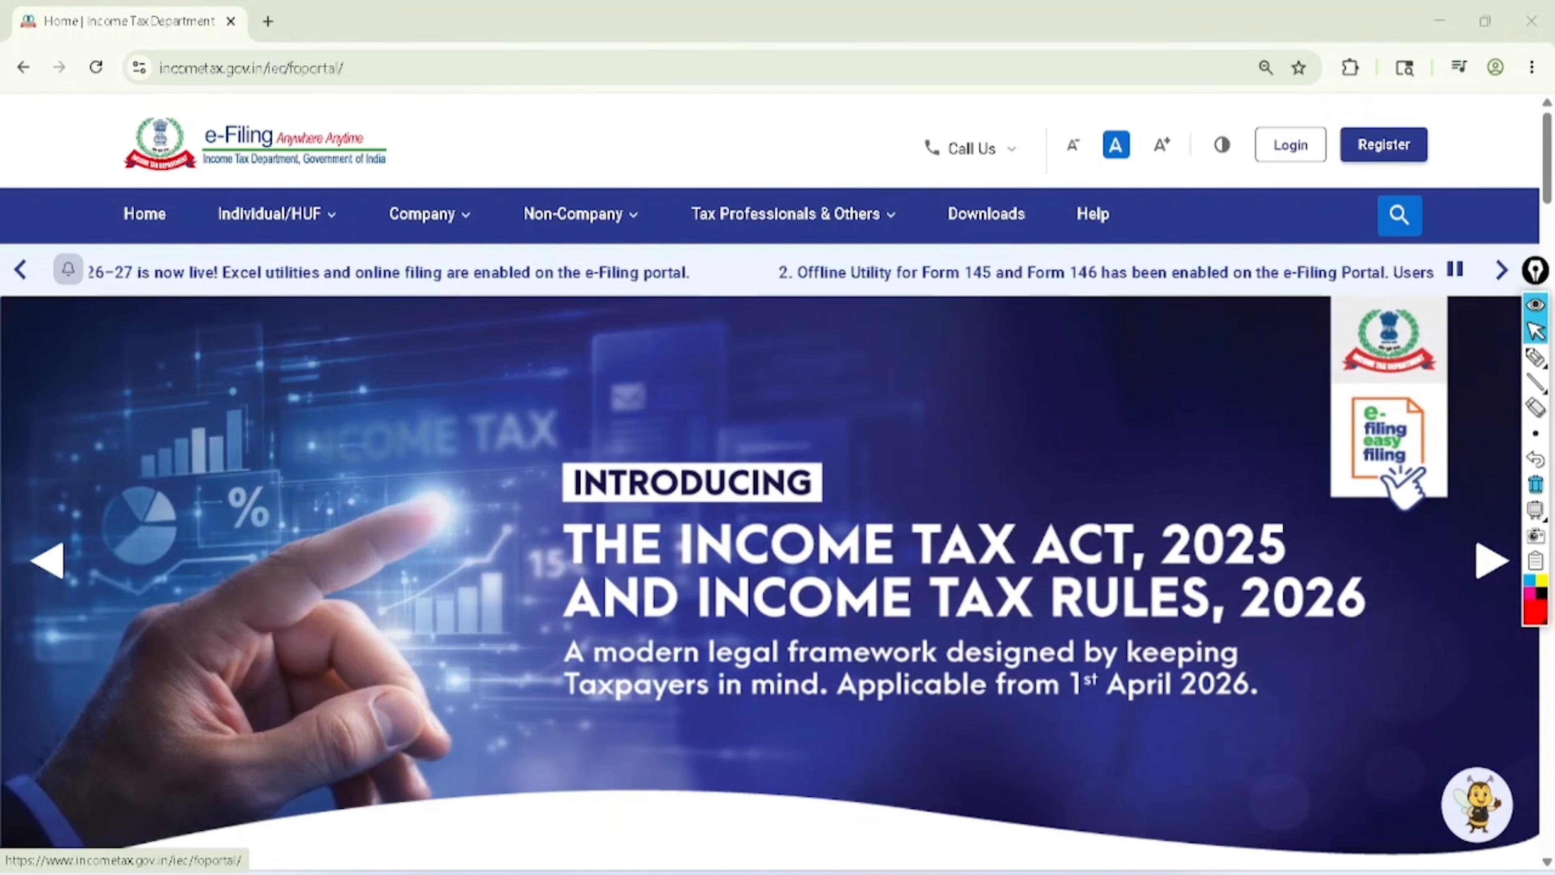
click(1289, 145)
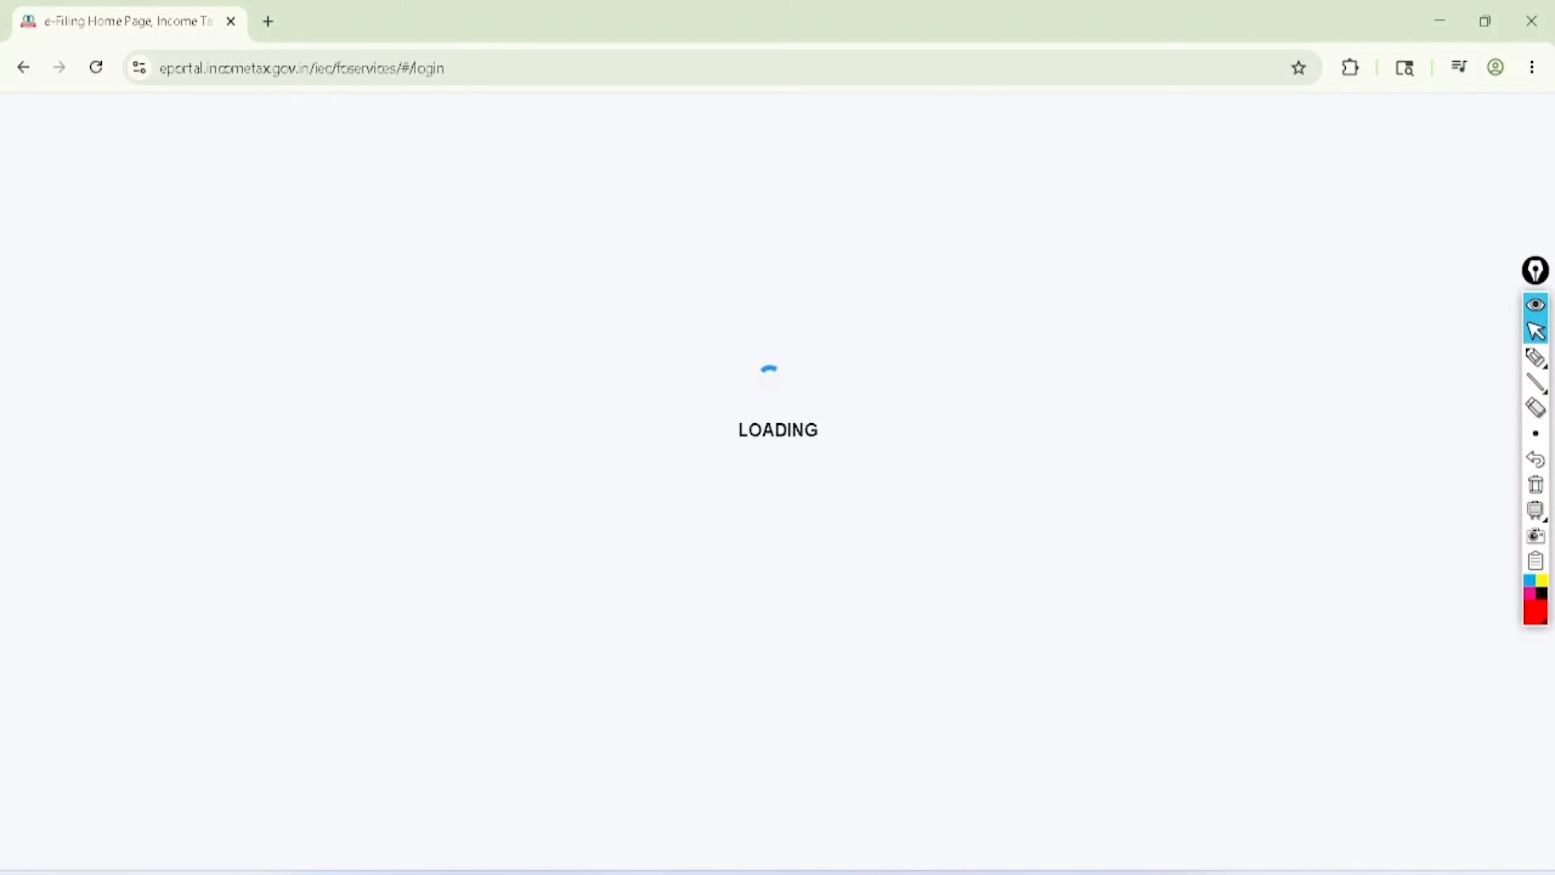
Circle the Login heading in red pen and mark the user ID field and the Continue option below it
click(1535, 357)
mouse_move(184, 409)
mouse_down()
mouse_move(115, 489)
mouse_move(208, 415)
mouse_move(177, 418)
mouse_up()
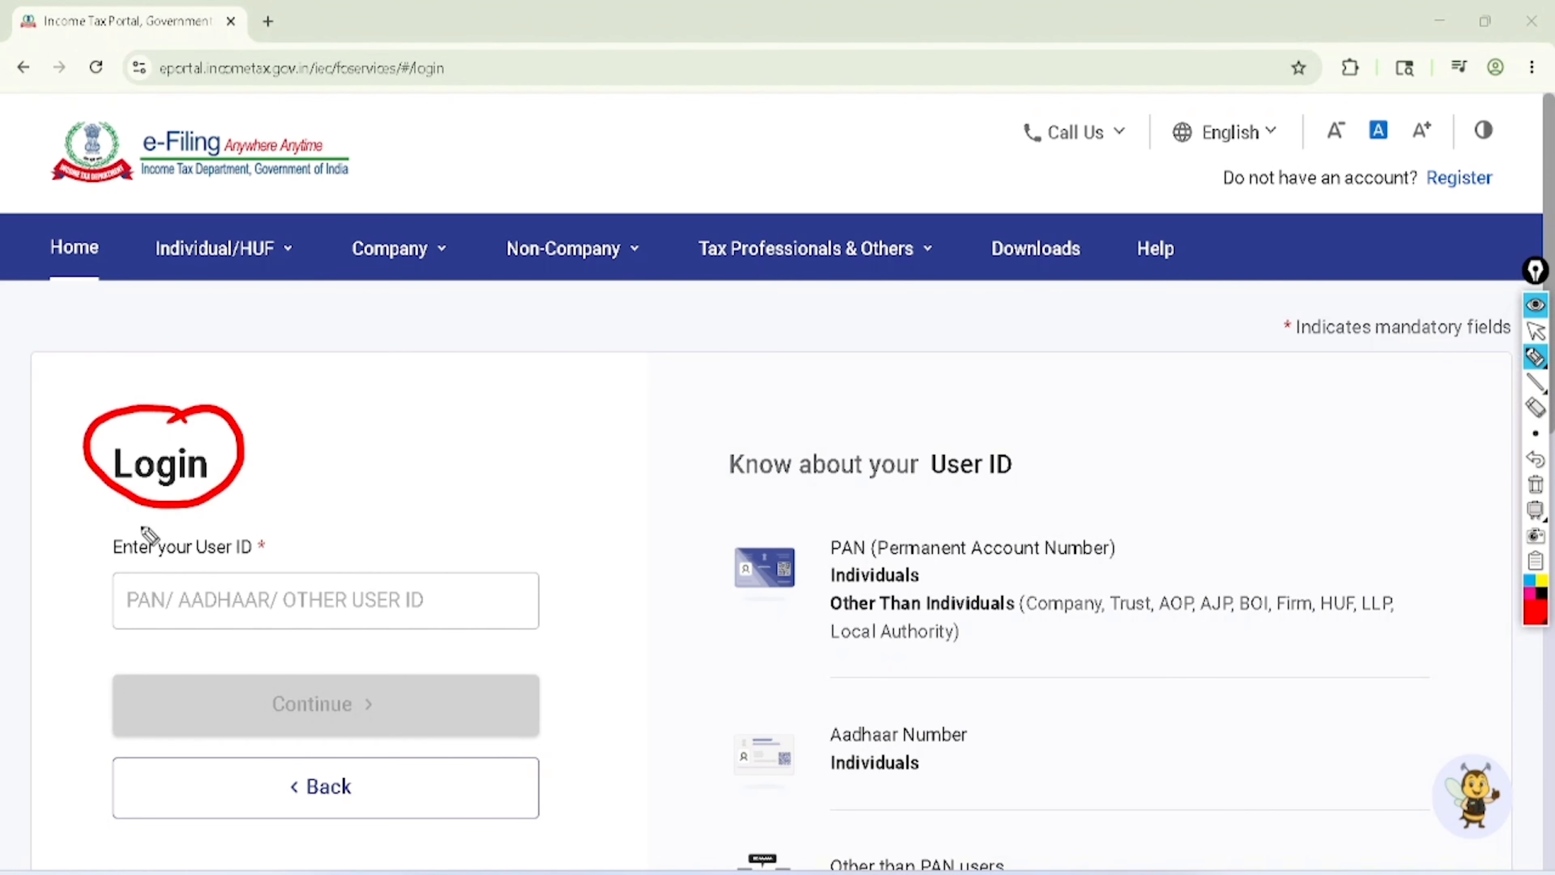
mouse_move(145, 530)
mouse_down()
mouse_move(146, 576)
mouse_move(269, 555)
mouse_move(130, 529)
mouse_move(108, 625)
mouse_move(182, 597)
mouse_move(140, 587)
mouse_move(243, 655)
mouse_move(215, 572)
mouse_up()
mouse_move(340, 661)
mouse_down()
mouse_move(299, 658)
mouse_move(374, 729)
mouse_move(333, 666)
mouse_up()
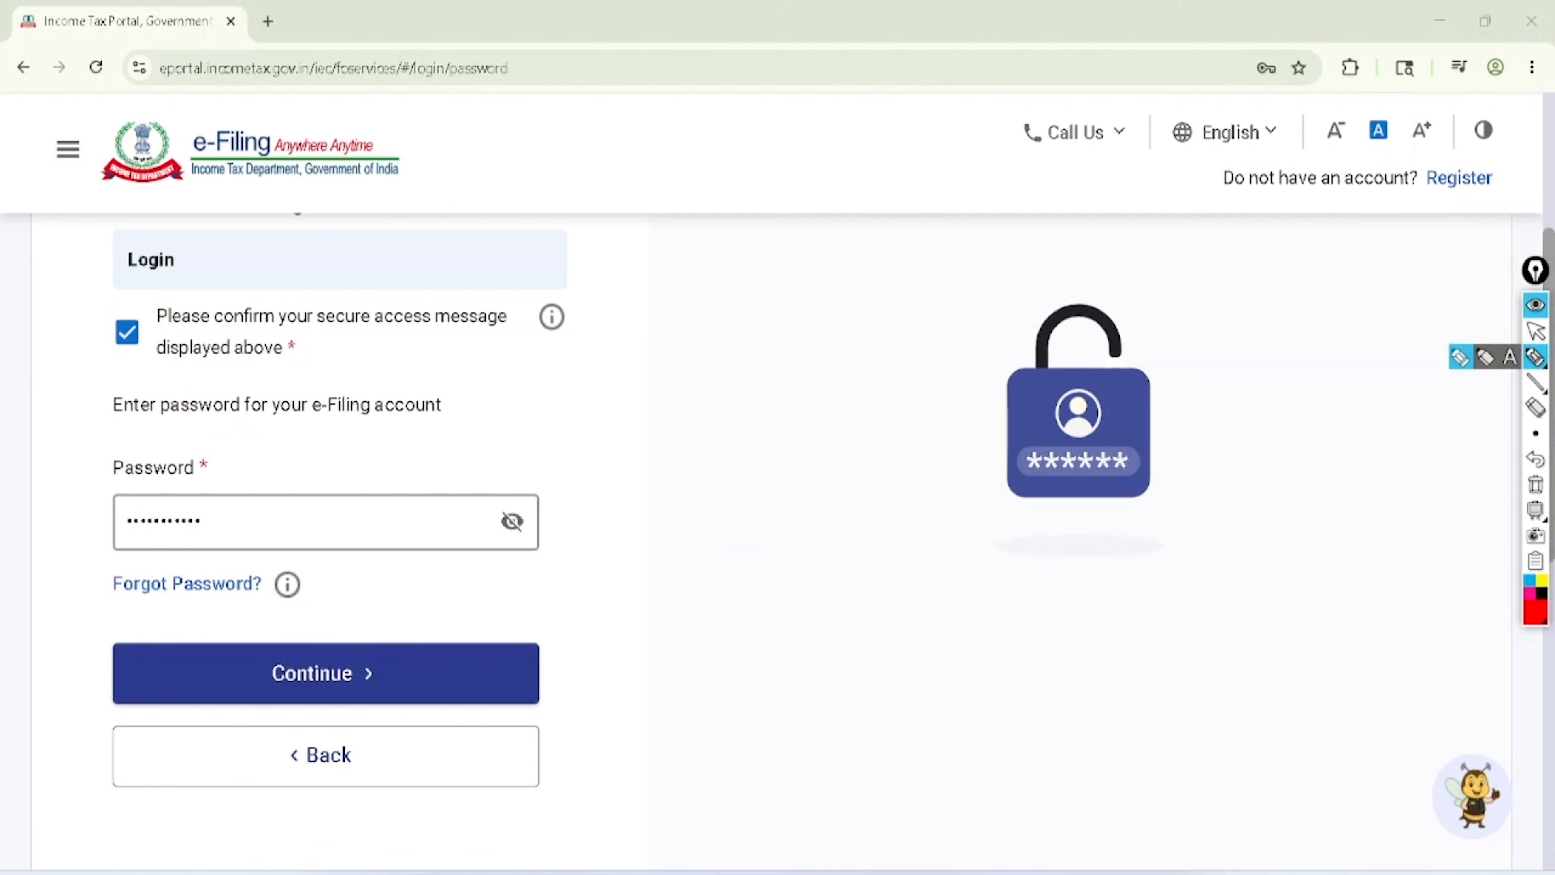
Mark the secure access message confirmation, the filled password field, the Forgot Password link and the Continue option in red pen
mouse_move(134, 300)
mouse_down()
mouse_move(105, 334)
mouse_move(166, 319)
mouse_move(132, 299)
mouse_up()
drag(57, 336, 133, 290)
mouse_move(184, 487)
mouse_down()
mouse_move(118, 499)
mouse_move(177, 547)
mouse_move(166, 487)
mouse_up()
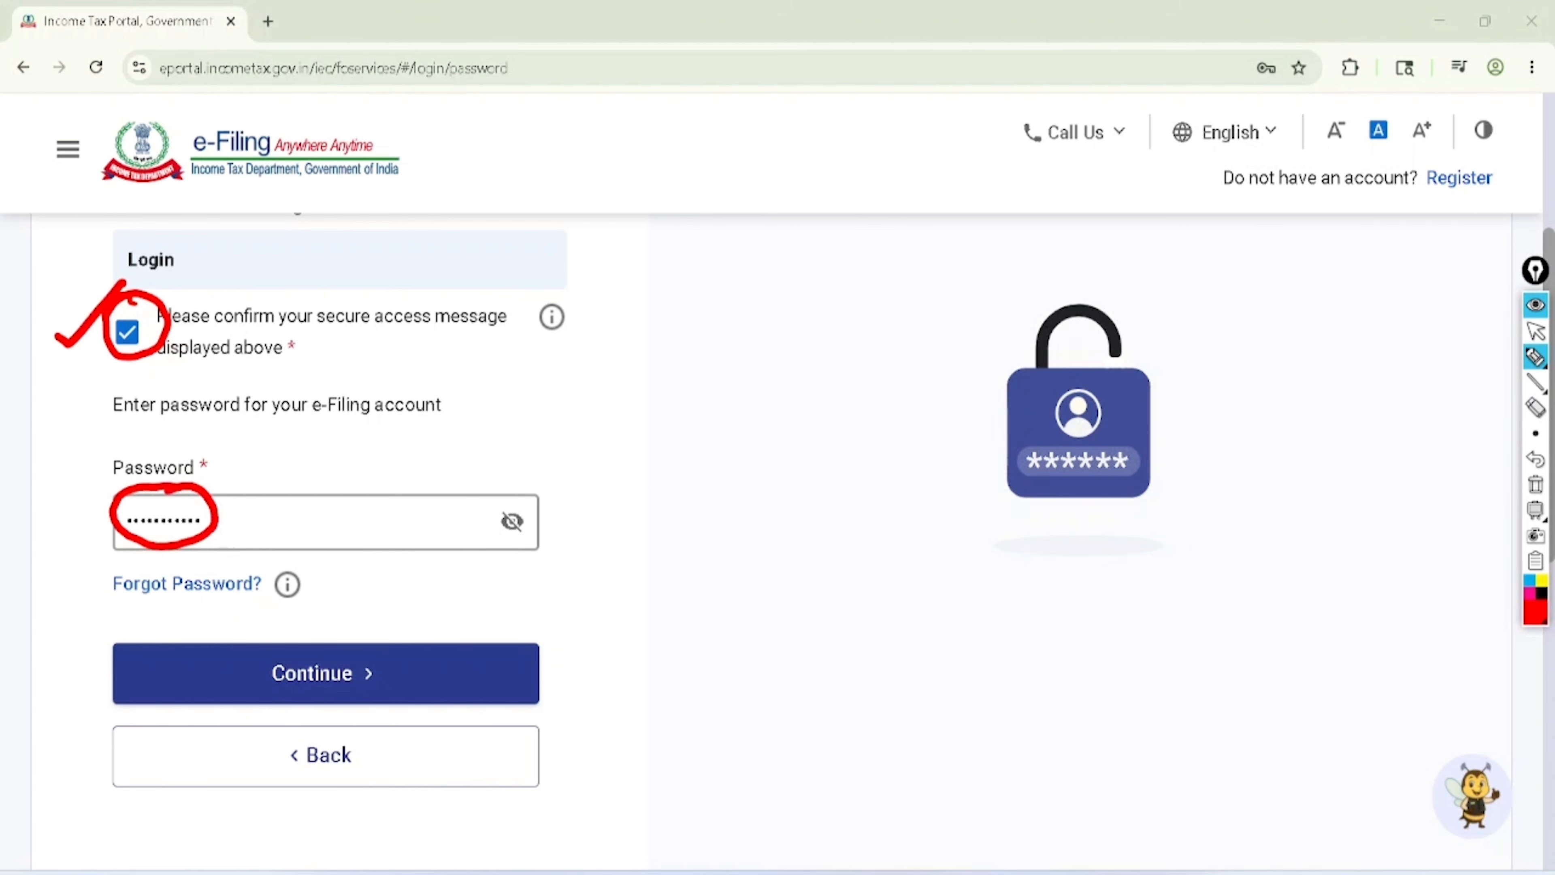
mouse_move(99, 602)
mouse_down()
mouse_move(269, 612)
mouse_move(199, 552)
mouse_move(115, 599)
mouse_up()
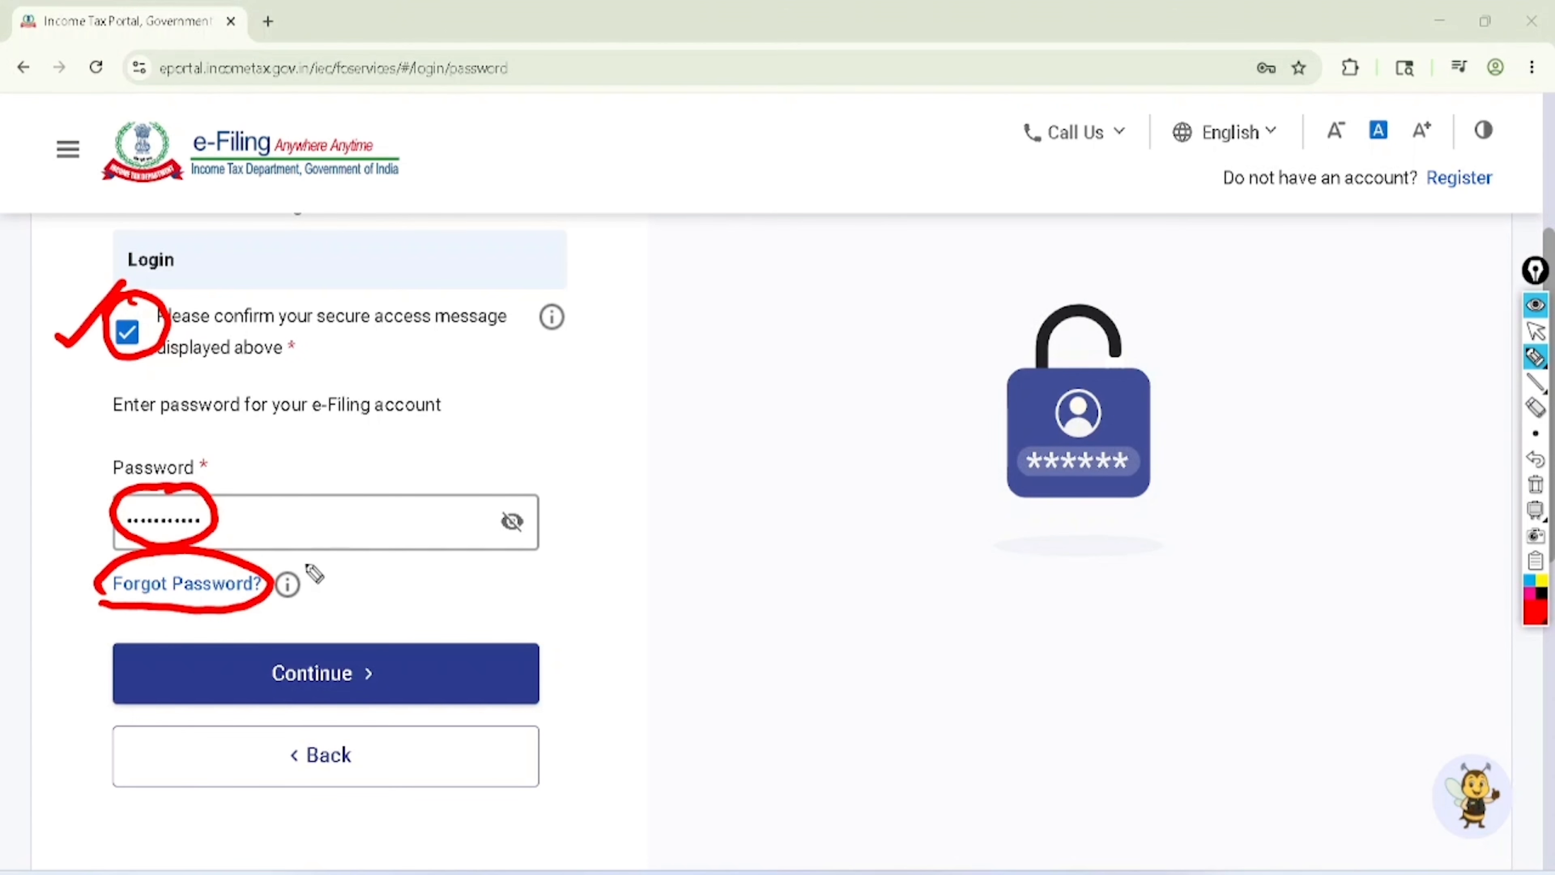
drag(300, 566, 381, 532)
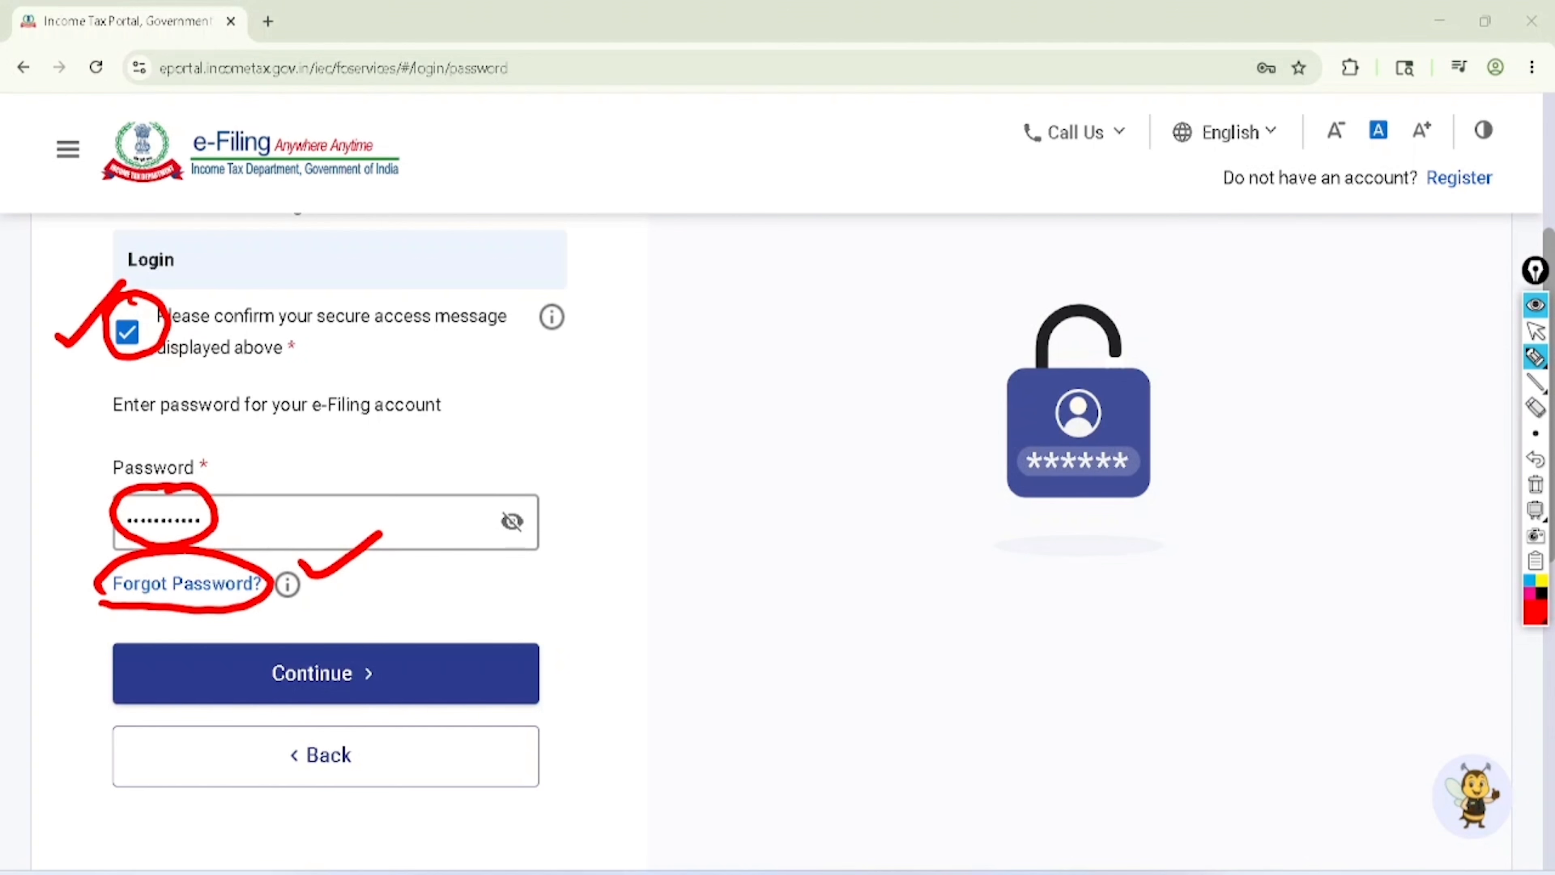
mouse_move(361, 612)
mouse_down()
mouse_move(276, 612)
mouse_move(361, 711)
mouse_move(343, 622)
mouse_up()
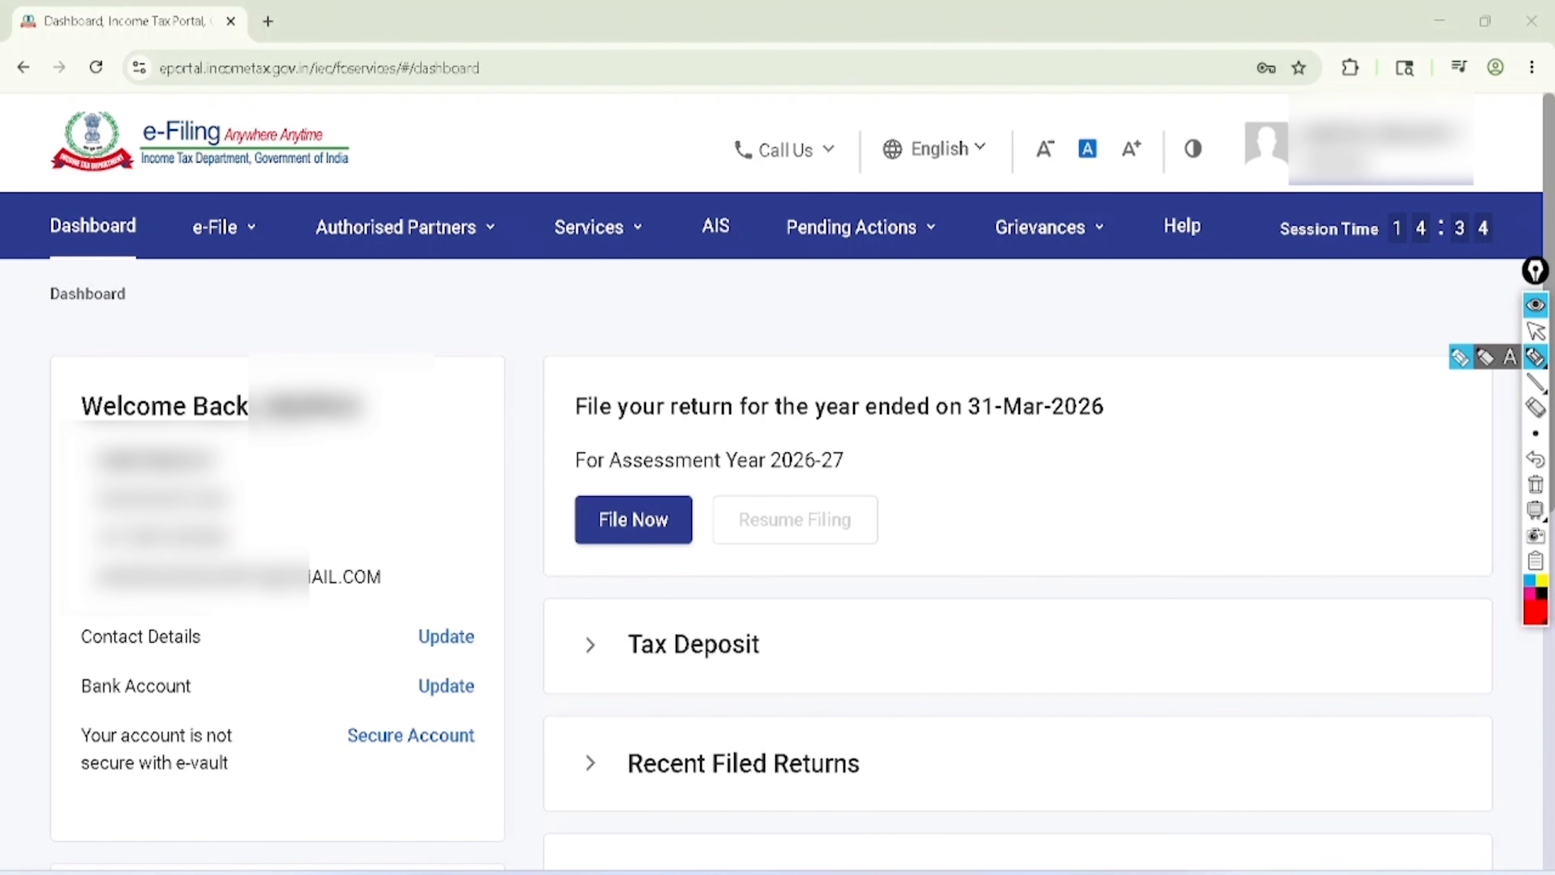
Underline the return filing heading, circle 31-Mar-2026, 2026-27 and the AIS entry, and handwrite "AIS TIS" on the dashboard
mouse_move(545, 427)
mouse_down()
mouse_move(1034, 446)
mouse_move(1122, 372)
mouse_move(962, 383)
mouse_move(979, 436)
mouse_up()
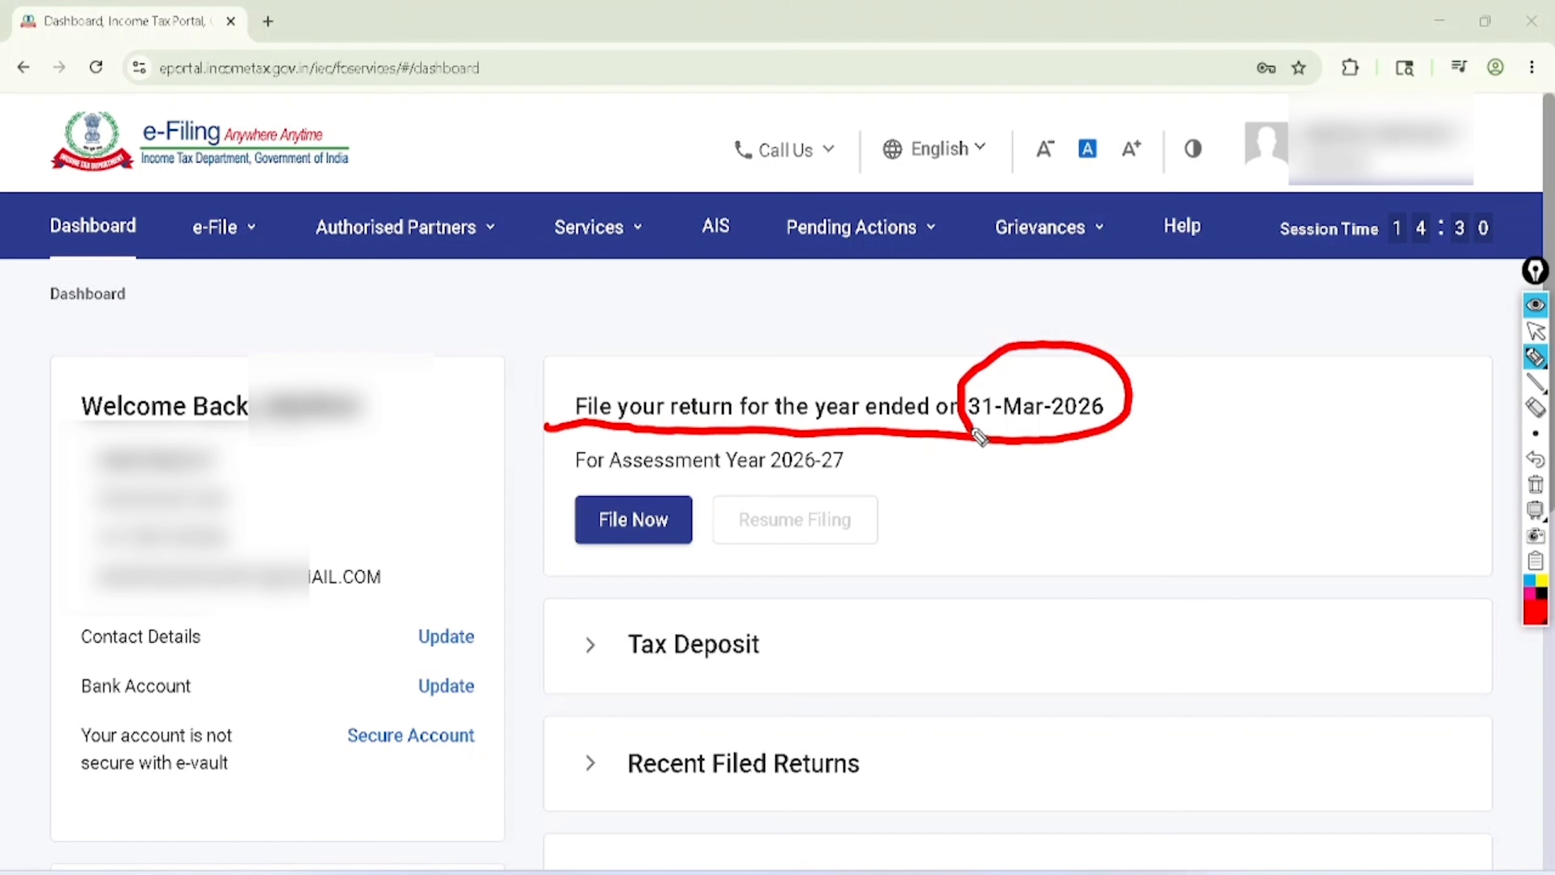
mouse_move(827, 427)
mouse_down()
mouse_move(874, 456)
mouse_move(832, 440)
mouse_up()
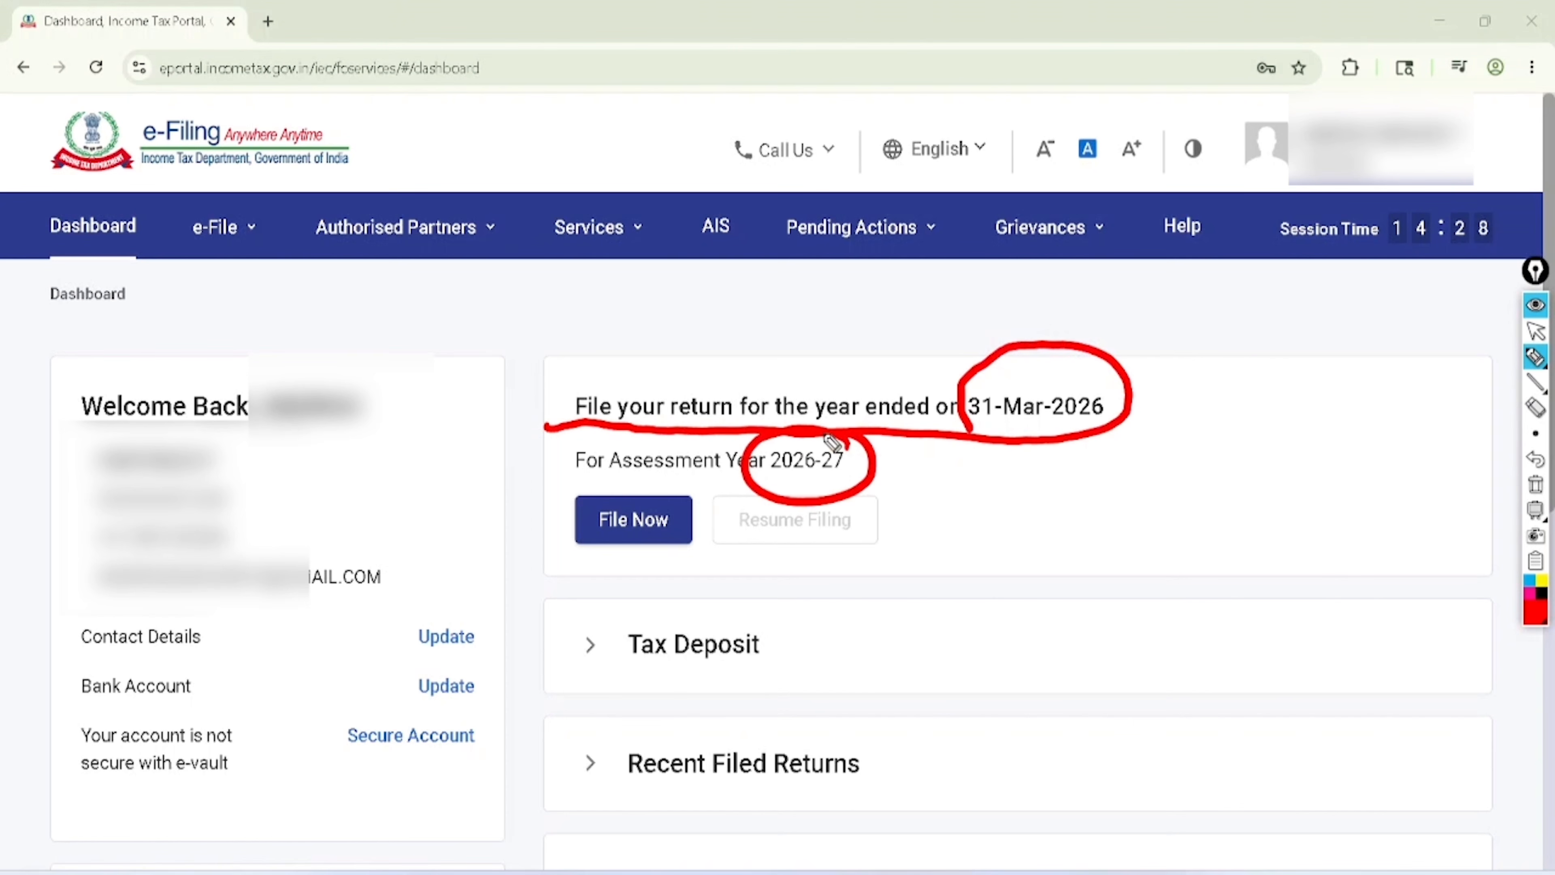
click(652, 402)
mouse_move(484, 325)
mouse_down()
mouse_move(520, 285)
mouse_move(530, 346)
mouse_move(563, 309)
mouse_move(589, 323)
mouse_move(582, 341)
mouse_up()
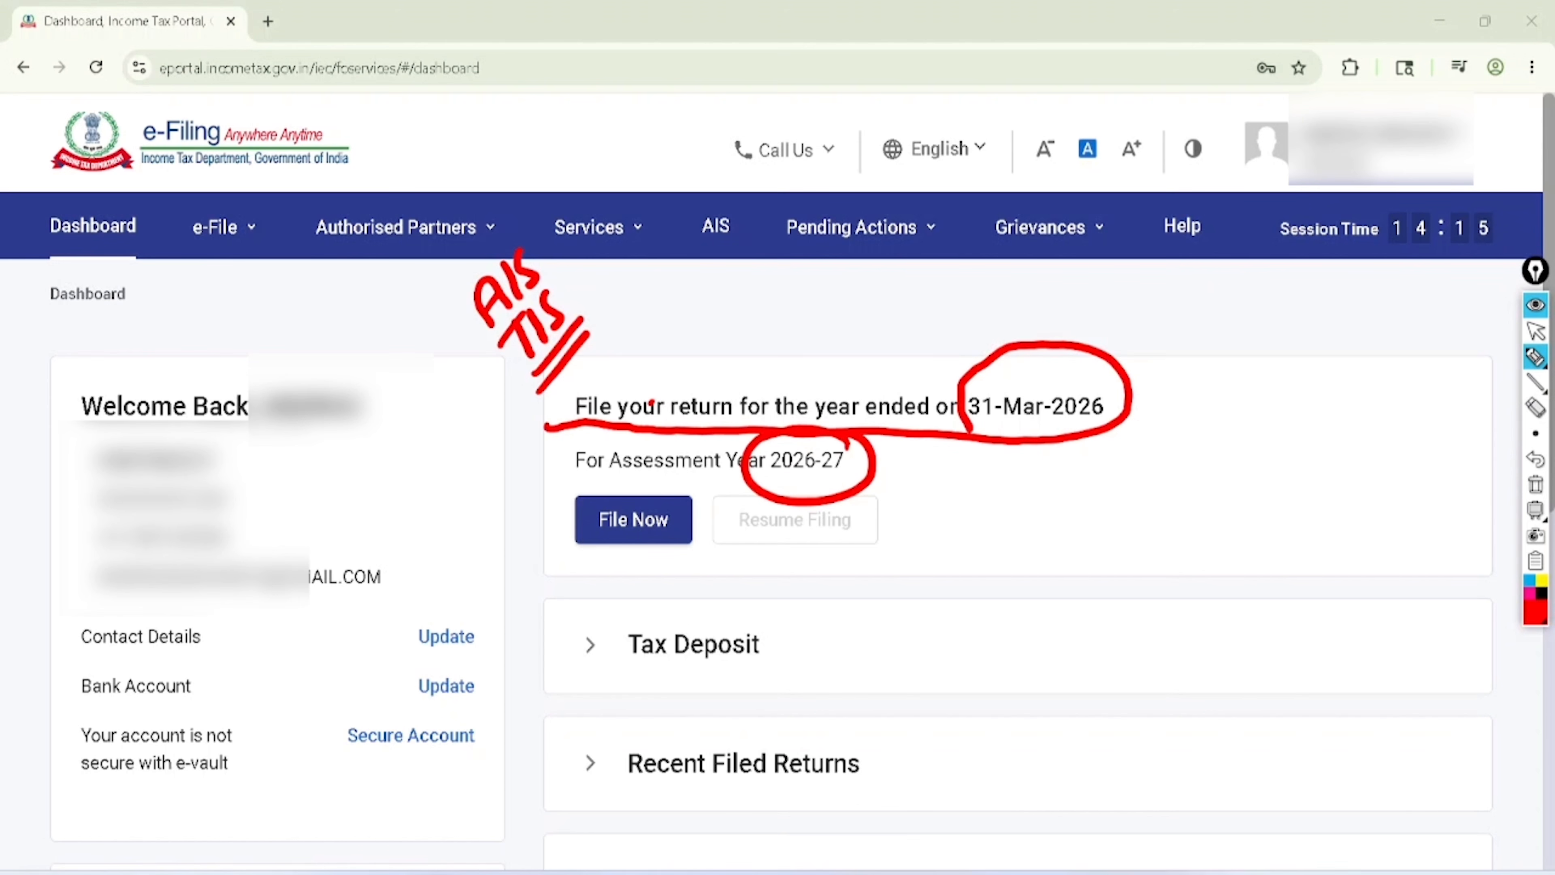
mouse_move(735, 175)
mouse_down()
mouse_move(680, 187)
mouse_move(759, 288)
mouse_move(729, 177)
mouse_move(680, 208)
mouse_up()
Clear the dashboard annotations and open the AIS Compliance Portal
click(1535, 331)
click(1536, 484)
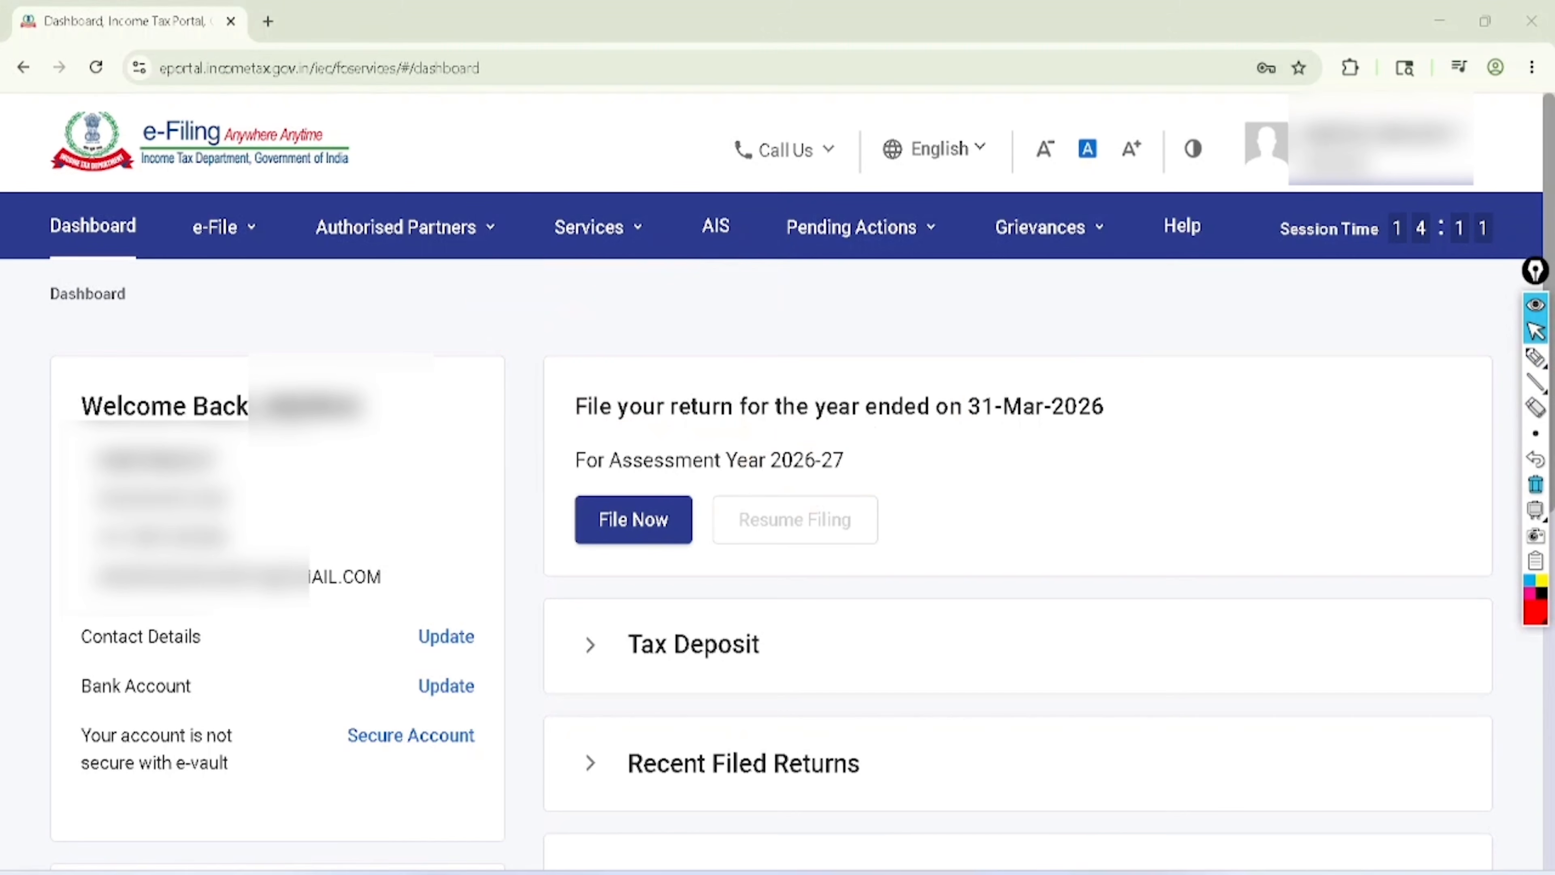
click(715, 225)
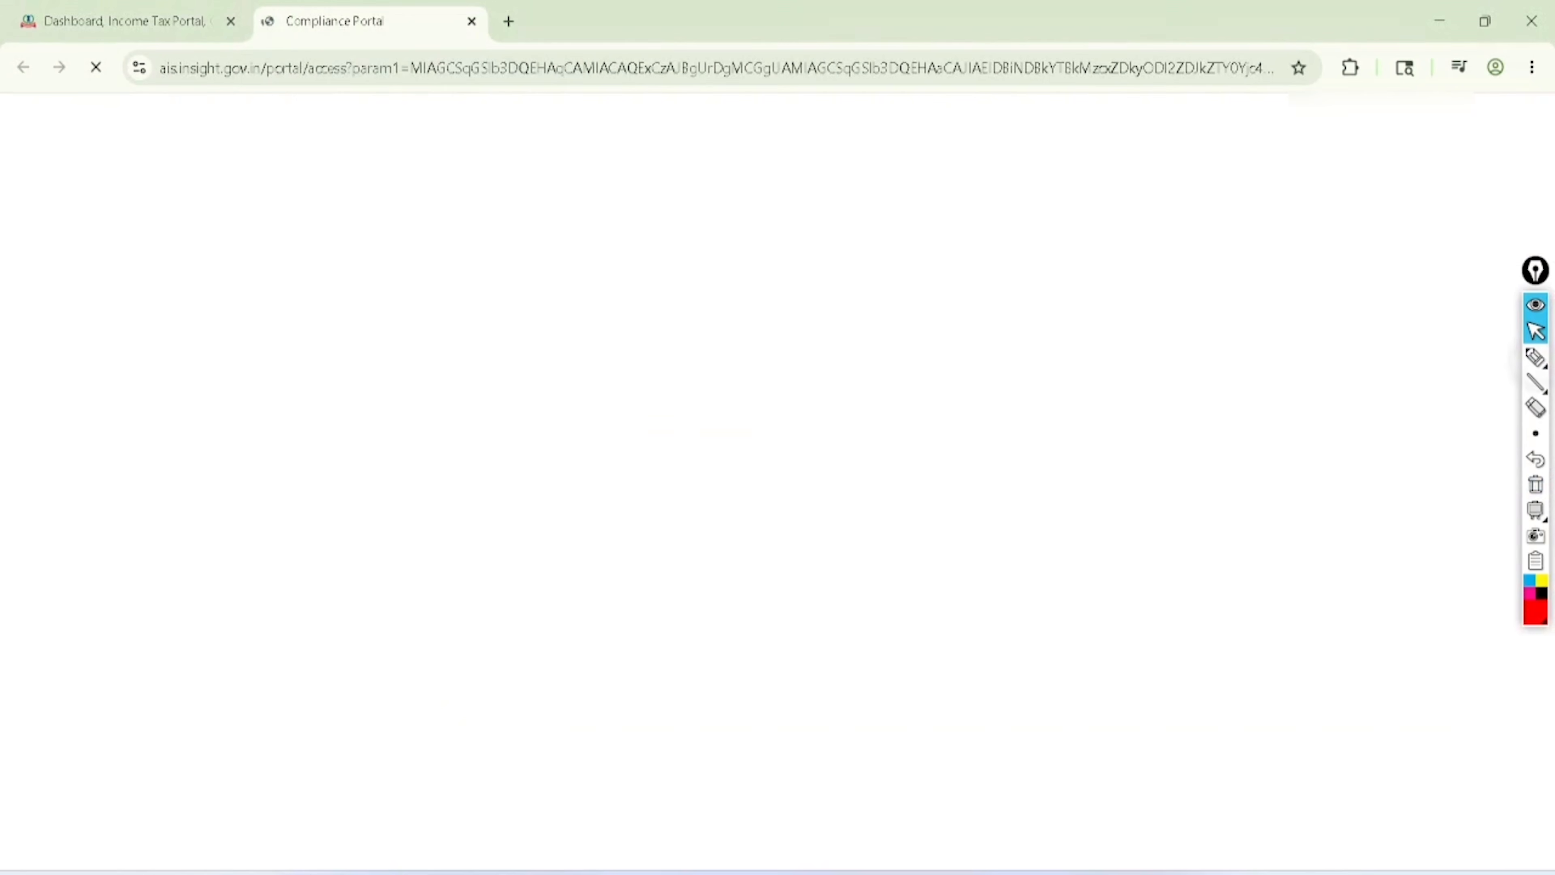
Circle the AIS section beside Instructions, clear the mark and open the Annual Information Statement page
click(1536, 358)
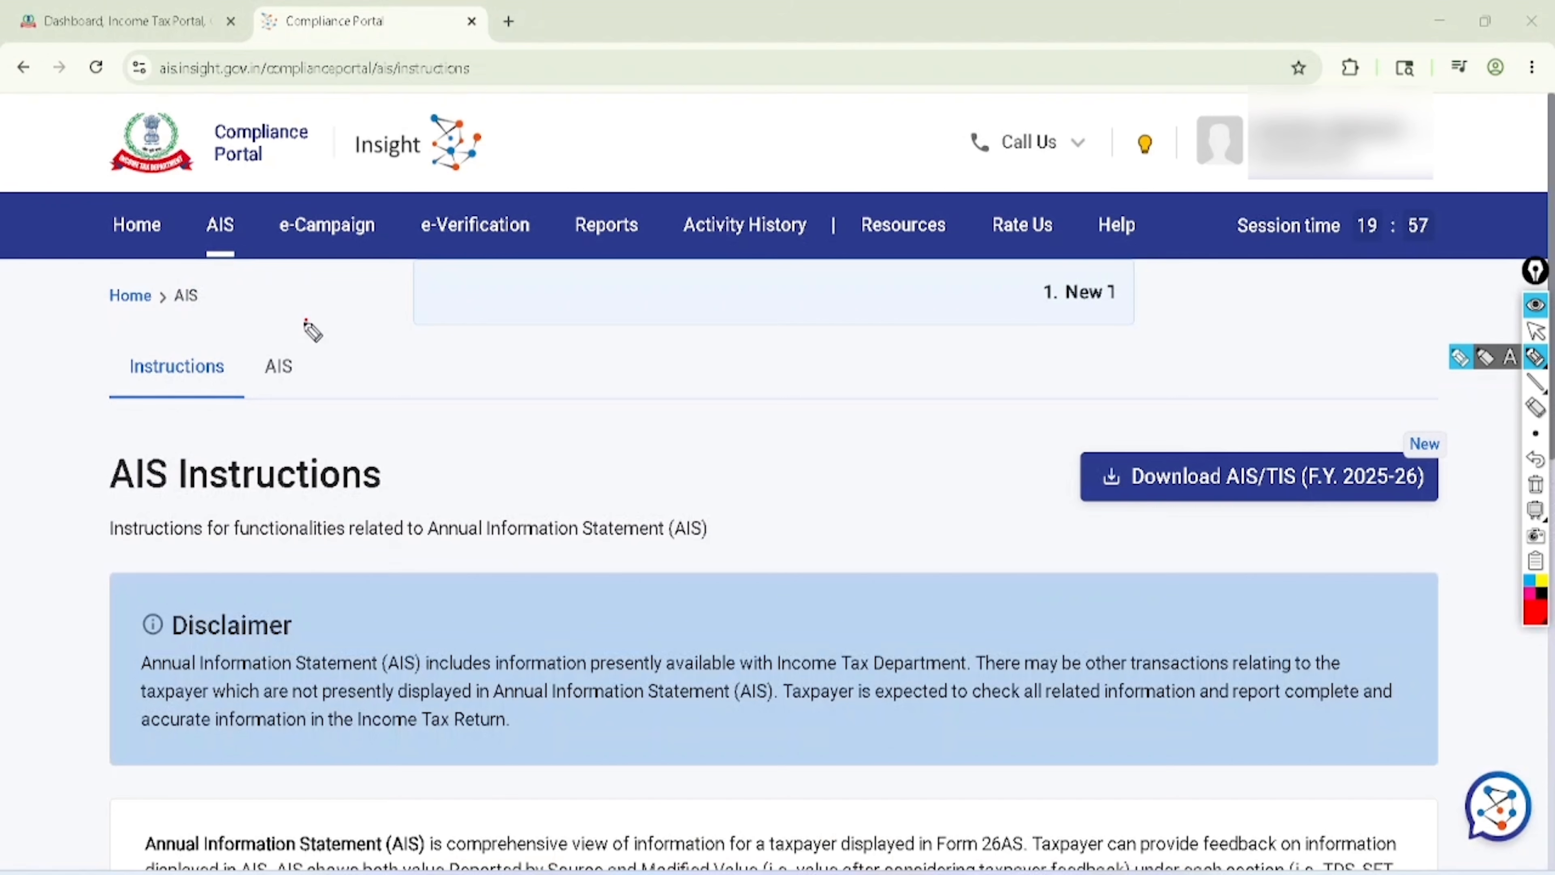
mouse_move(306, 324)
mouse_down()
mouse_move(272, 409)
mouse_move(325, 319)
mouse_move(355, 338)
mouse_up()
drag(333, 392, 324, 309)
click(1536, 331)
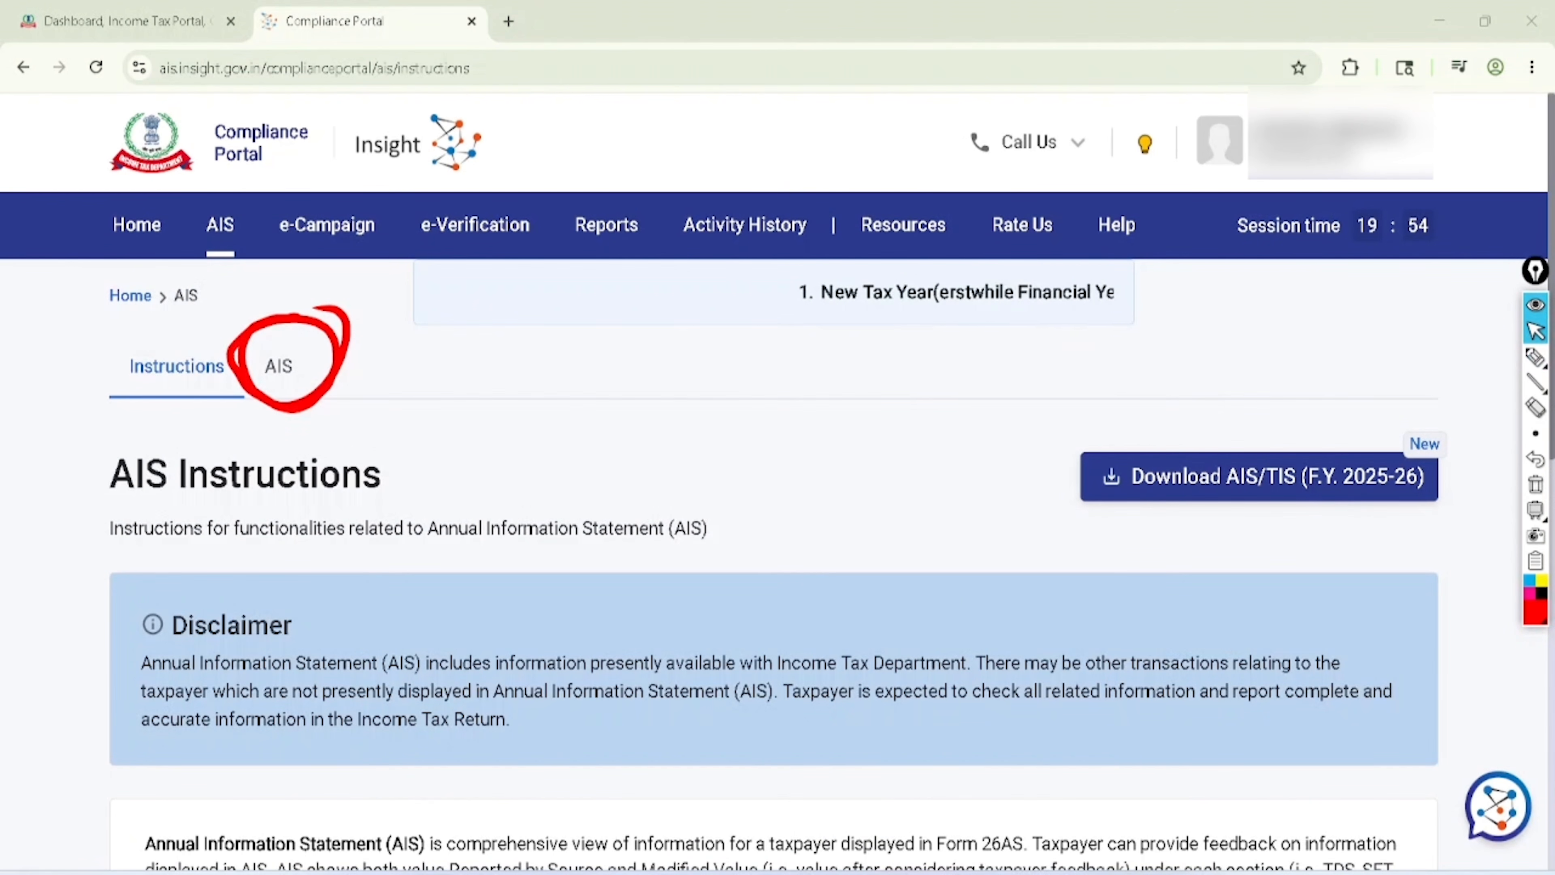
click(1535, 484)
click(299, 364)
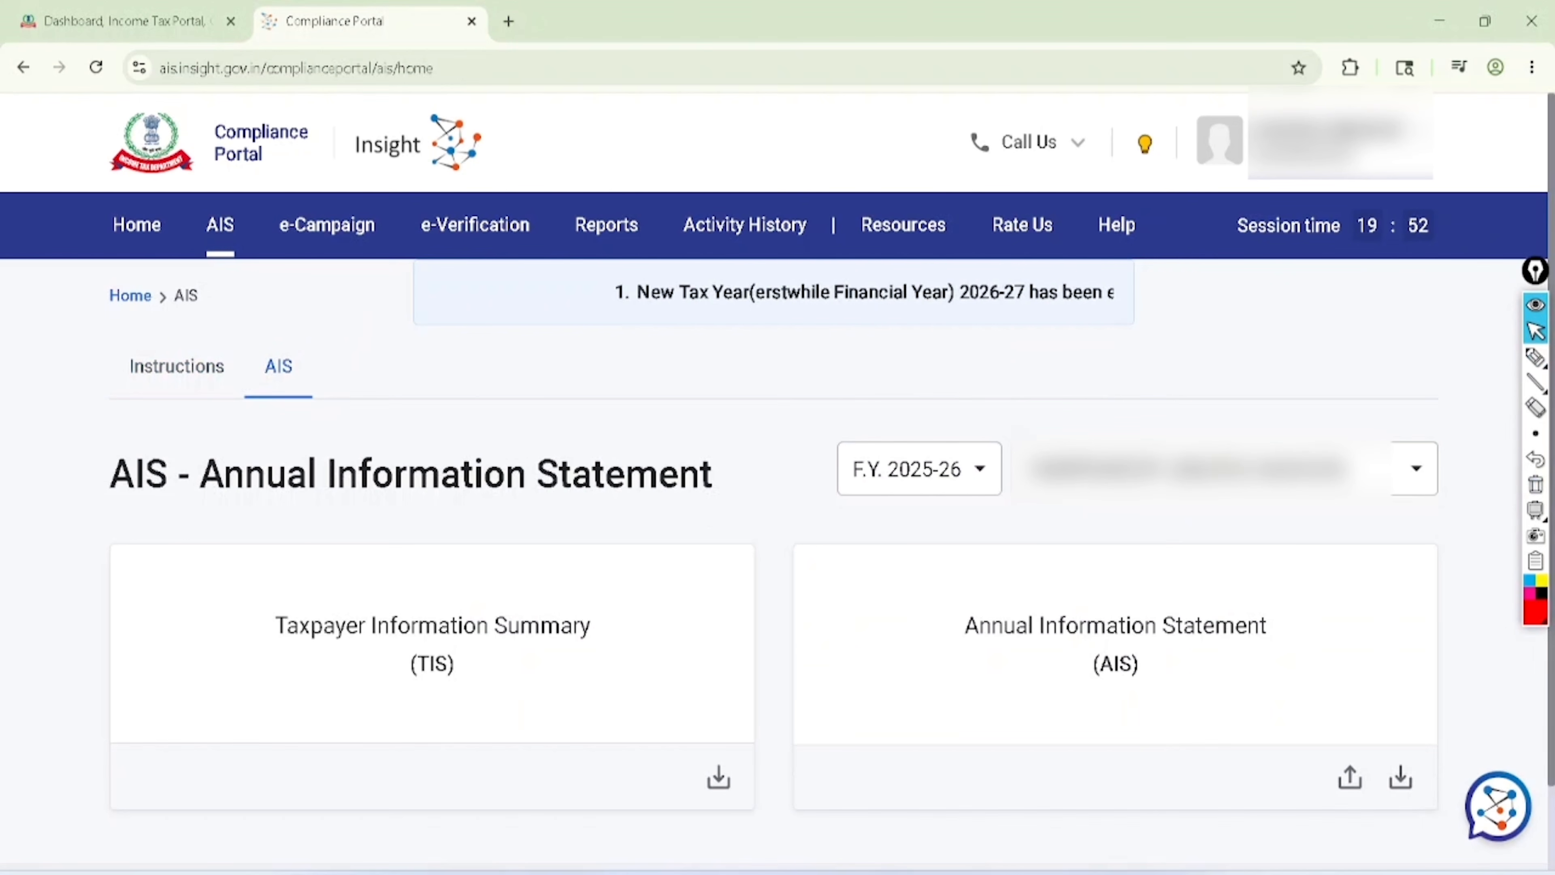
Circle the F.Y. 2025-26 selection and handwrite the underlined note "AY = 26-27" above it
click(1535, 357)
mouse_move(972, 419)
mouse_down()
mouse_move(830, 517)
mouse_move(1003, 440)
mouse_move(967, 419)
mouse_up()
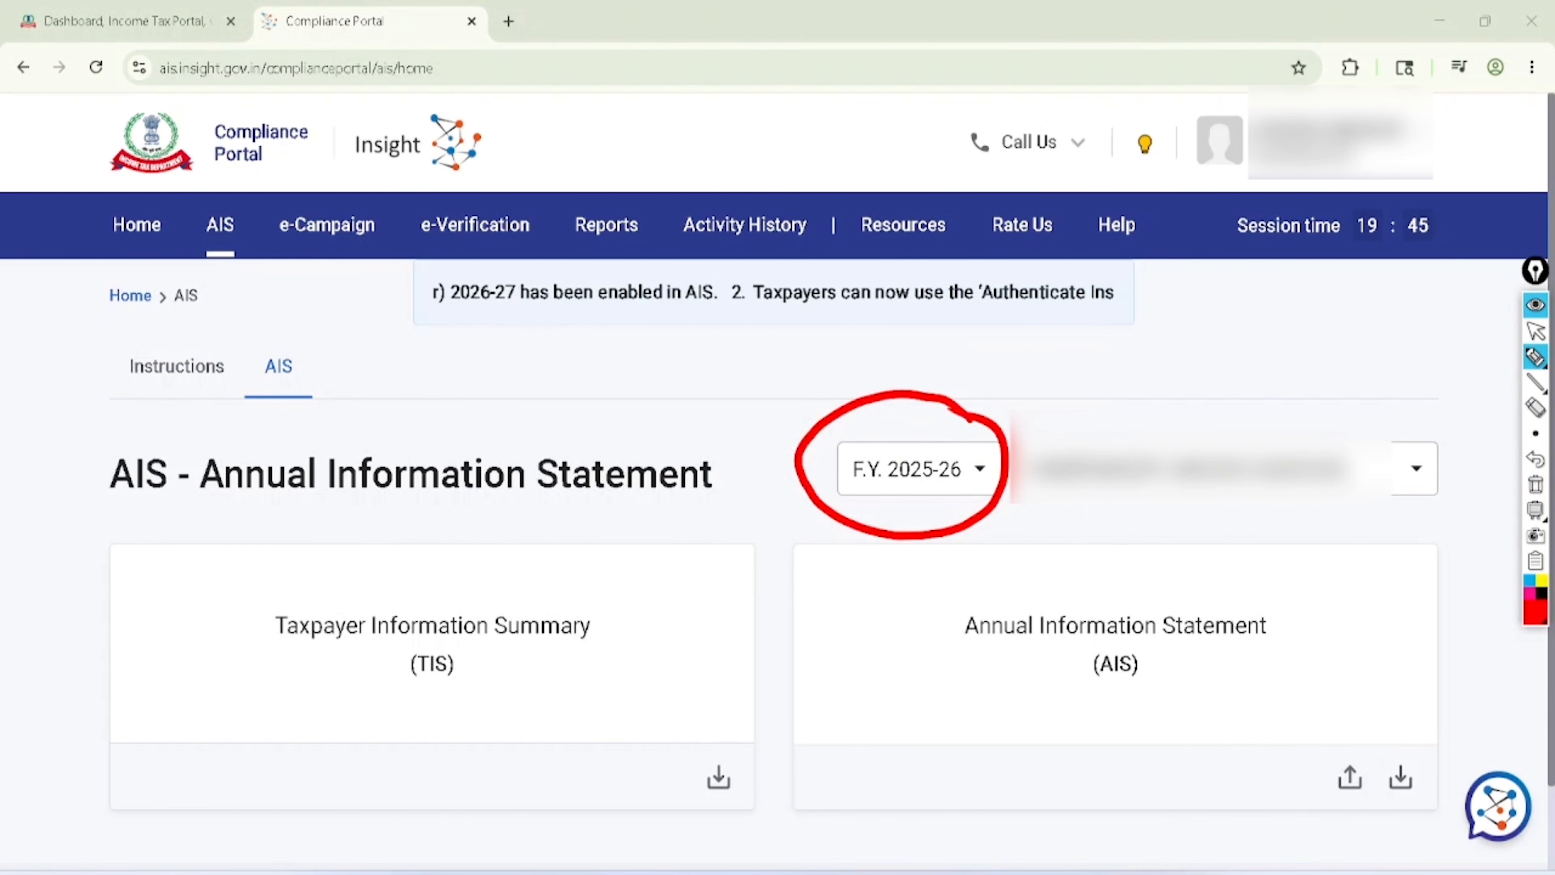
mouse_move(685, 387)
mouse_down()
mouse_move(701, 411)
mouse_move(710, 385)
mouse_up()
drag(706, 359, 723, 383)
mouse_move(752, 363)
mouse_down()
mouse_move(733, 401)
mouse_move(748, 350)
mouse_up()
drag(747, 322, 767, 312)
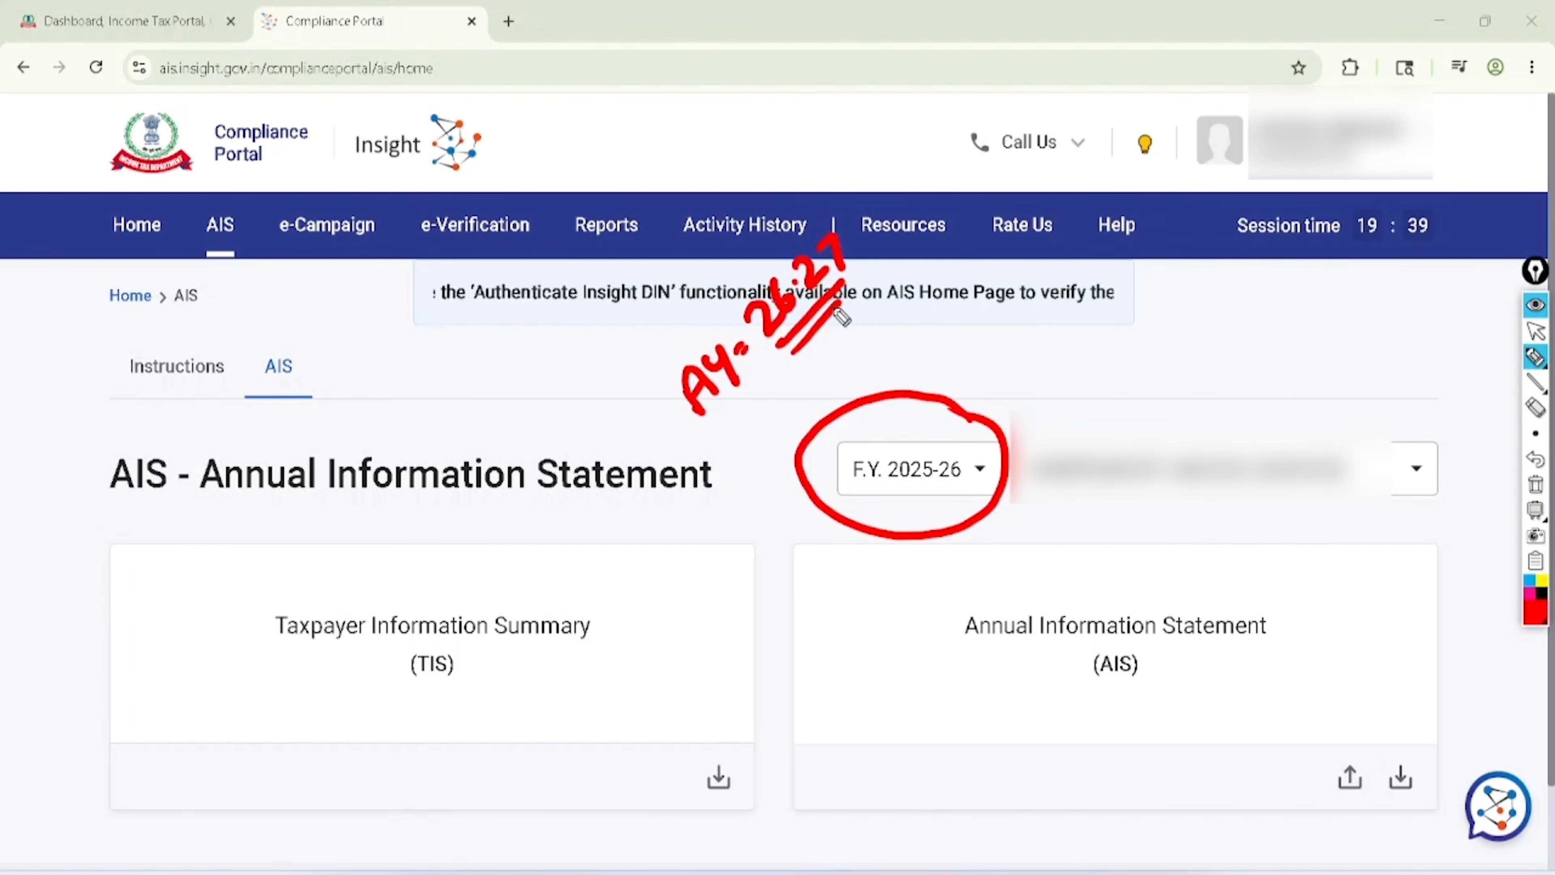
Circle the TIS and AIS labels and the download option of the Taxpayer Information Summary
mouse_move(455, 604)
mouse_down()
mouse_move(382, 667)
mouse_move(428, 609)
mouse_up()
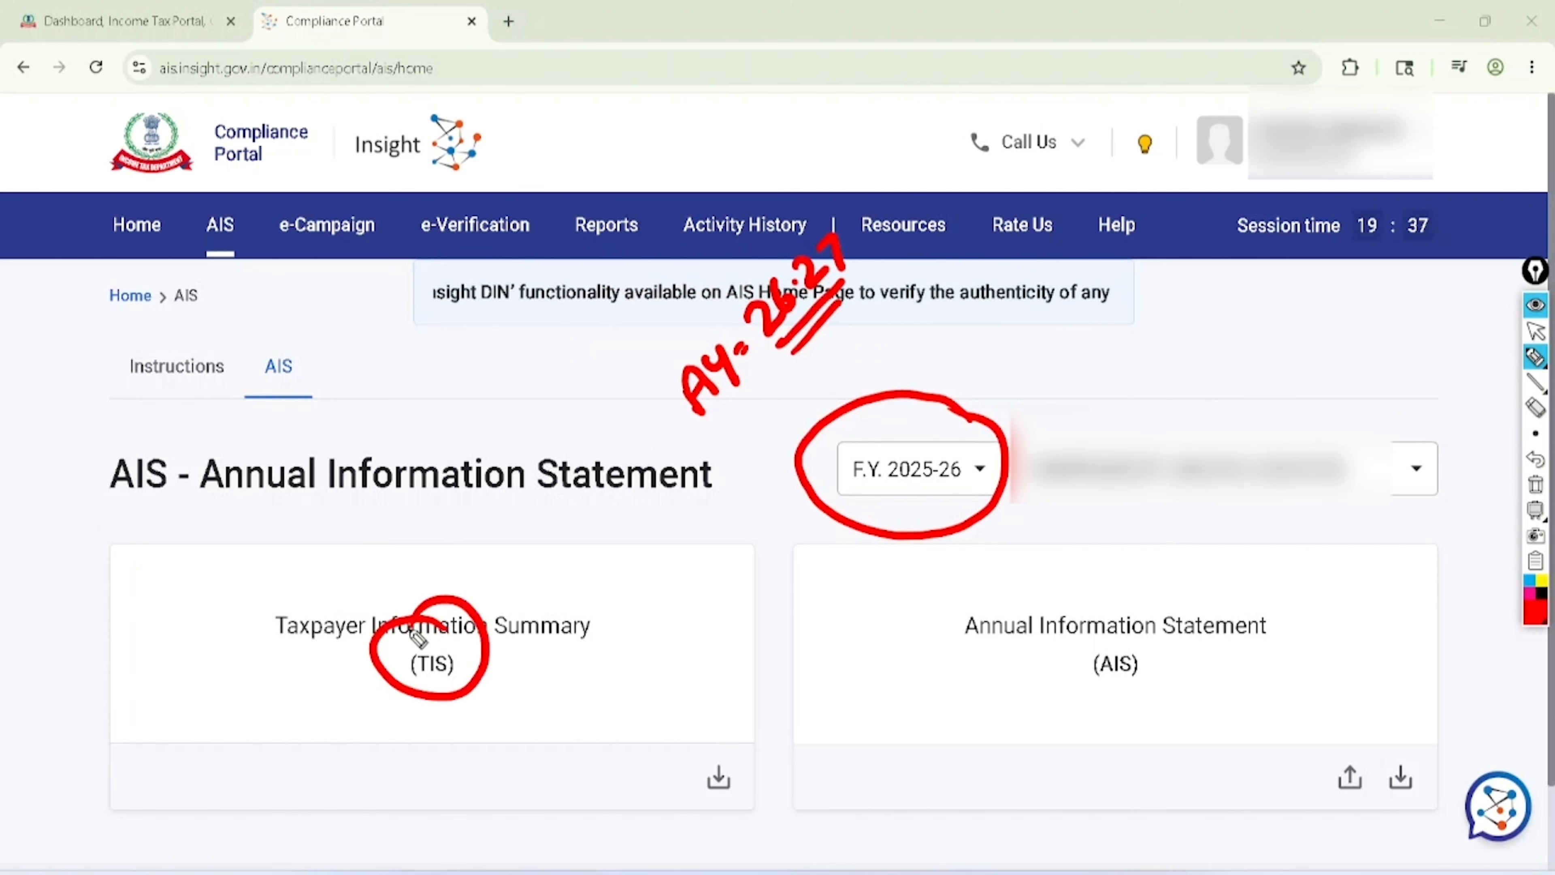
mouse_move(1185, 624)
mouse_down()
mouse_move(1175, 695)
mouse_move(1141, 612)
mouse_up()
drag(760, 748, 684, 732)
Clear the annotations and open the Taxpayer Information Summary (TIS) category list for F.Y. 2025-26
click(1535, 332)
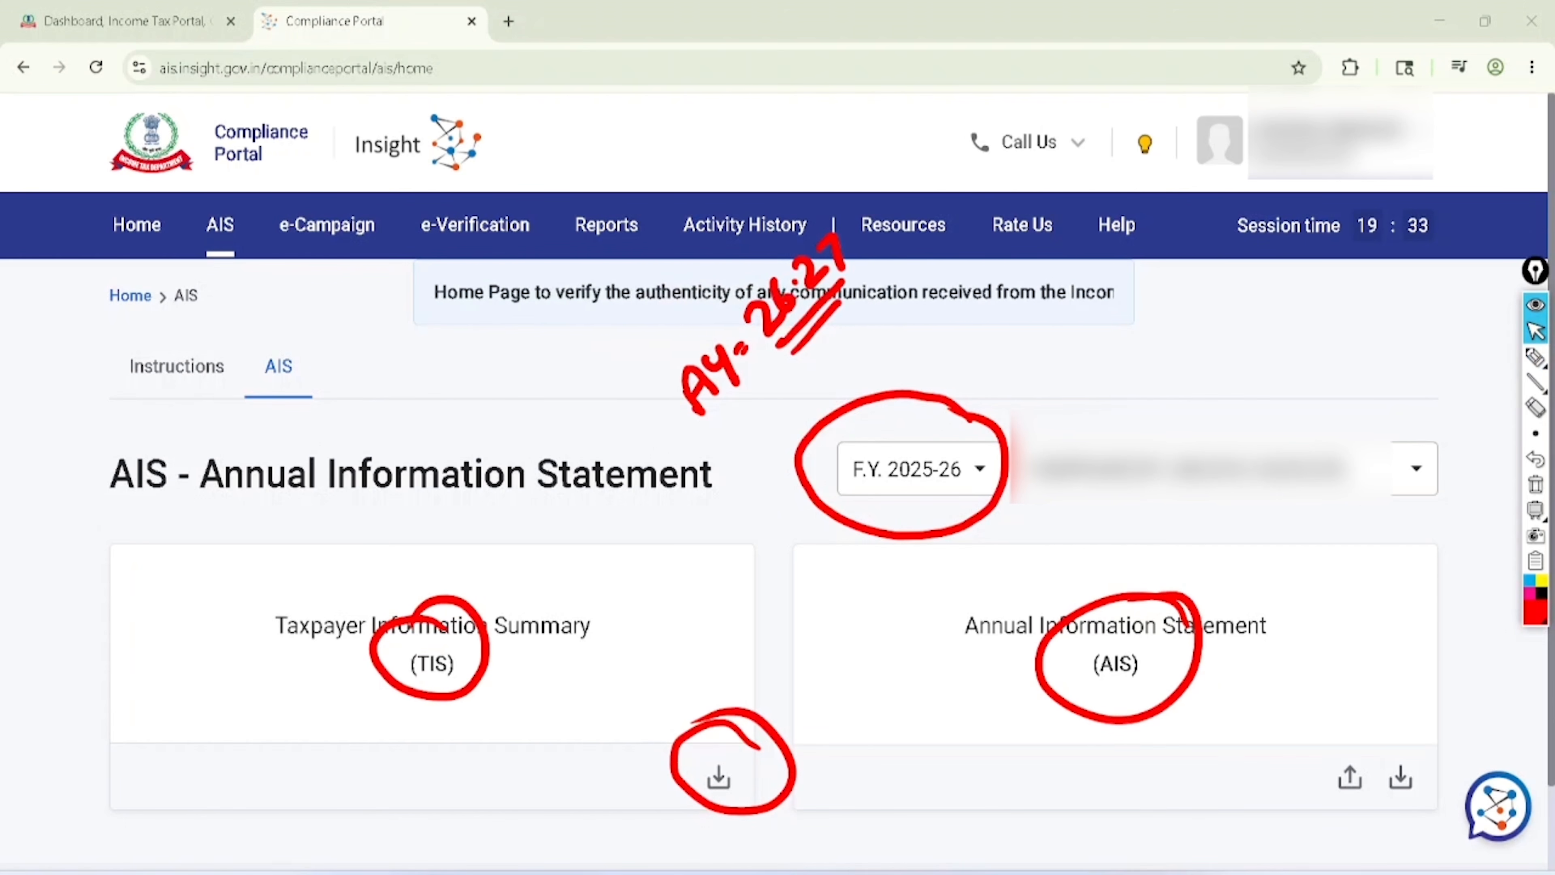
click(1536, 484)
click(432, 649)
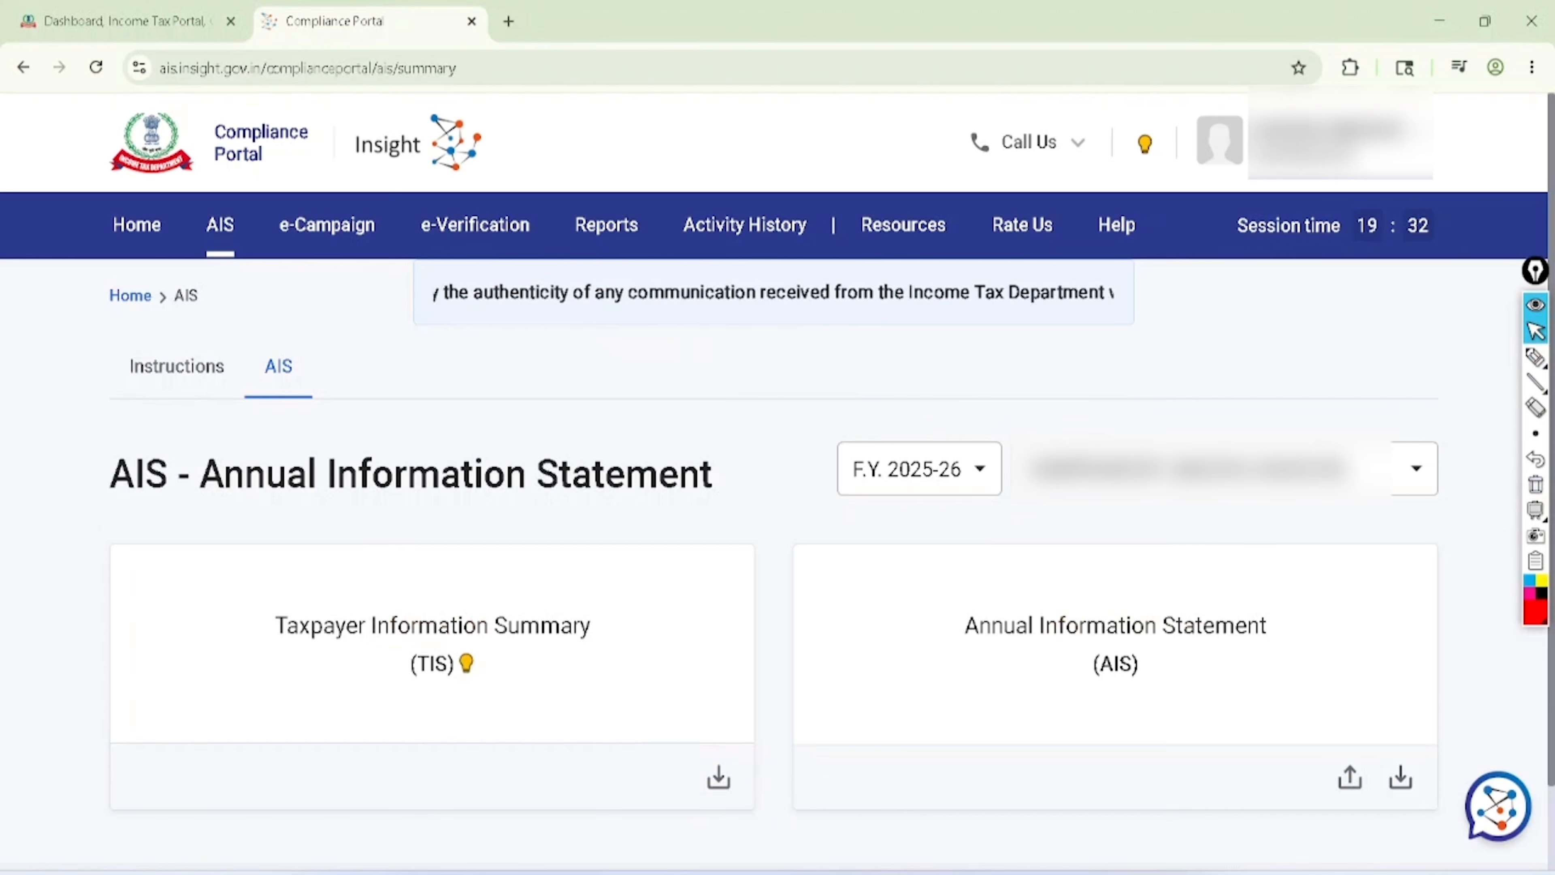
scroll(774, 484, down, 7)
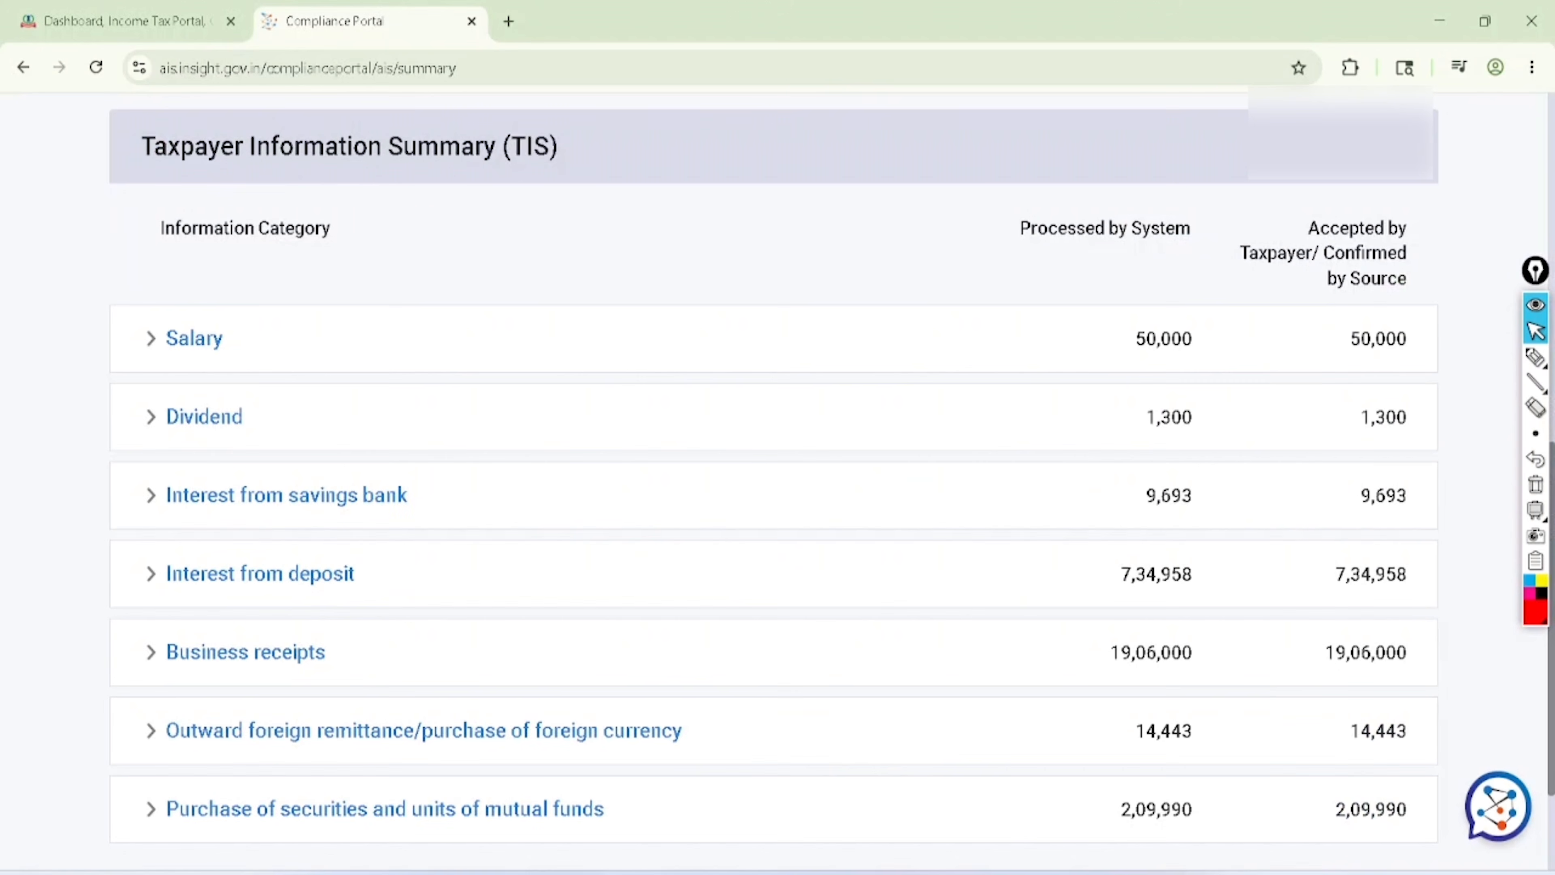
Underline the Taxpayer Information Summary title, circle TIS, and handwrite a circled "ITR Form" note beside it
click(1535, 357)
mouse_move(539, 96)
mouse_down()
mouse_move(493, 120)
mouse_move(593, 143)
mouse_move(545, 109)
mouse_up()
drag(117, 167, 459, 179)
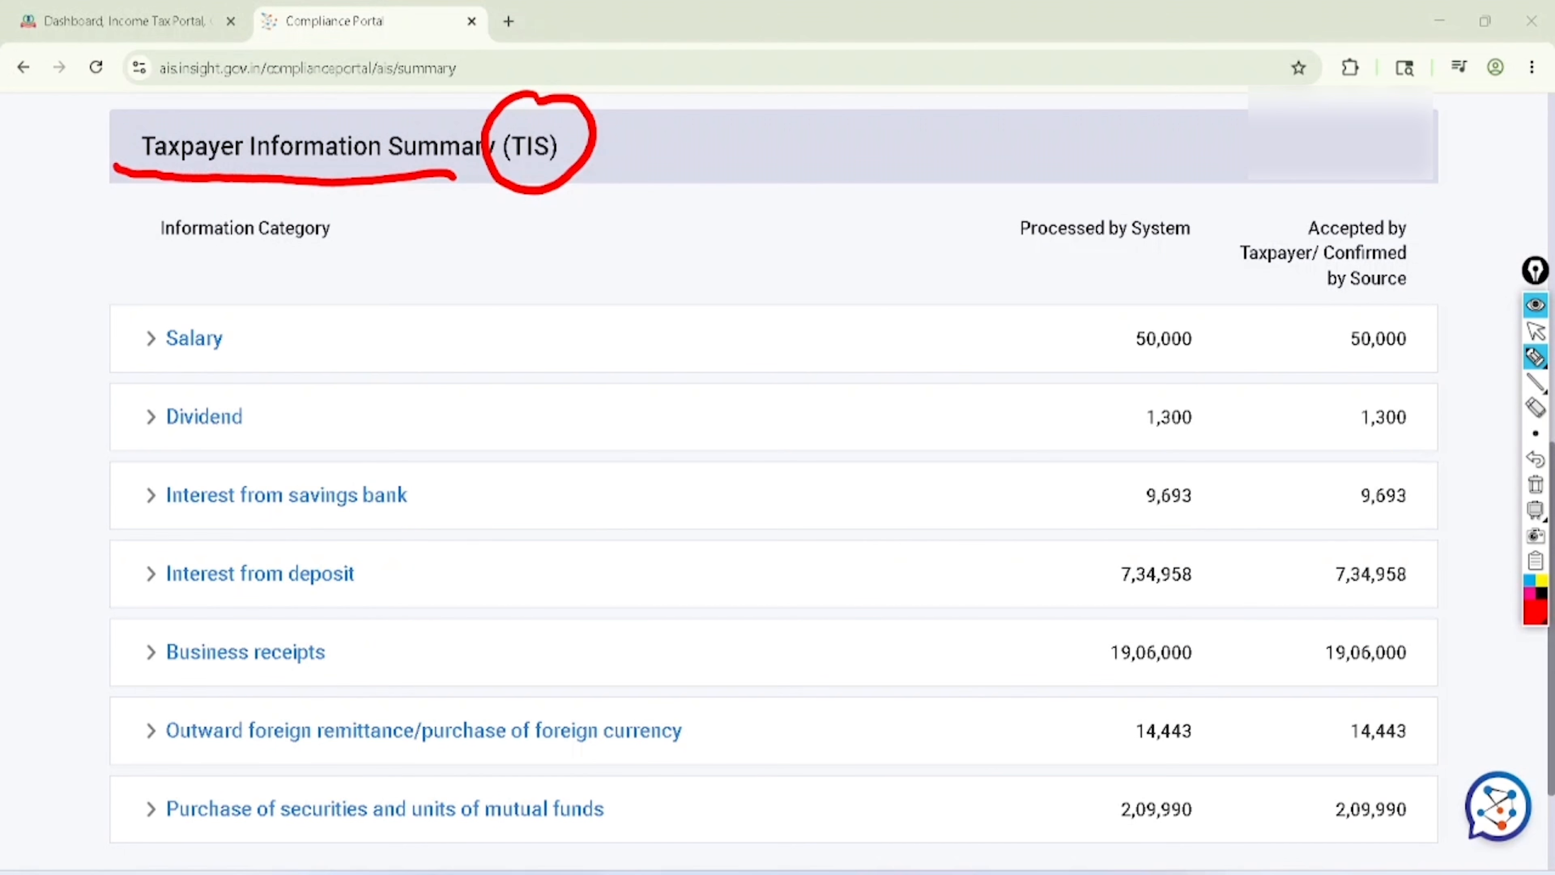
mouse_move(641, 140)
mouse_down()
mouse_move(666, 179)
mouse_move(746, 99)
mouse_up()
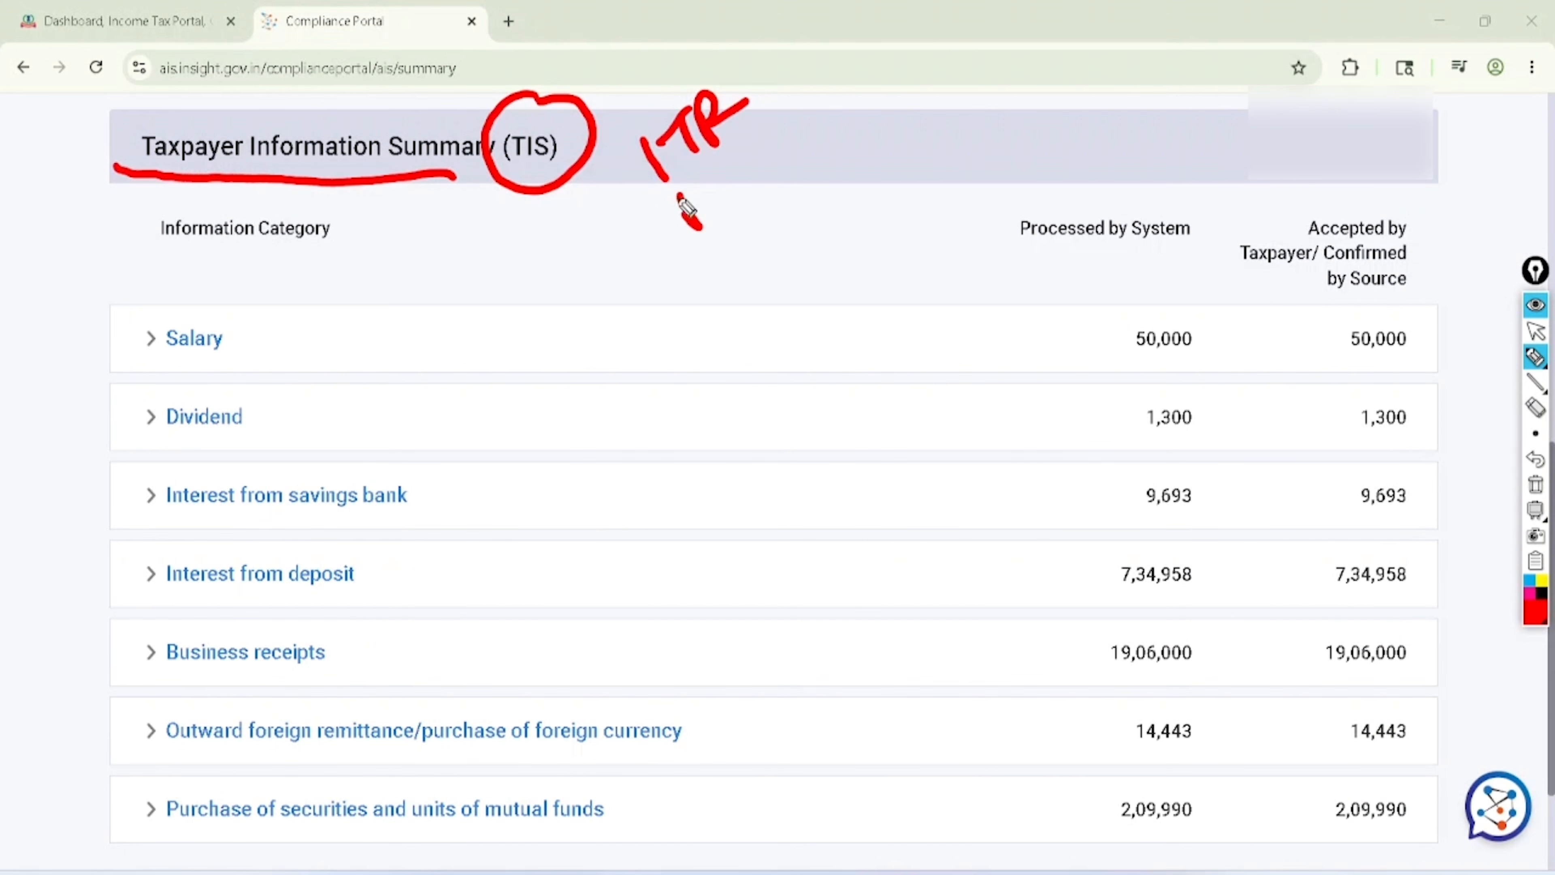
drag(679, 198, 795, 136)
mouse_move(719, 223)
mouse_down()
mouse_move(790, 160)
mouse_move(797, 172)
mouse_up()
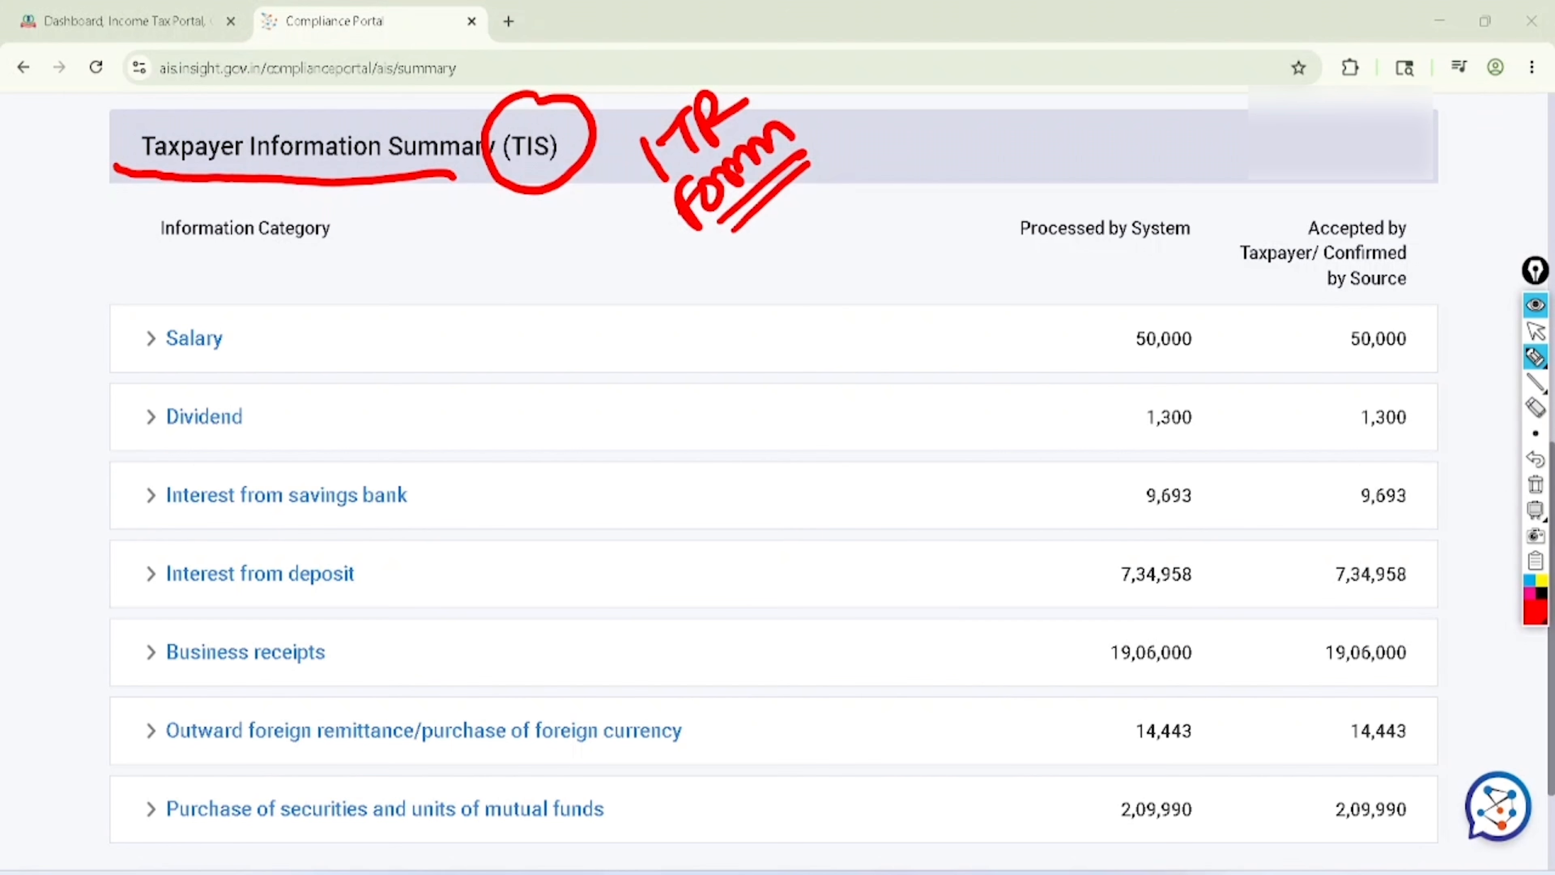
click(947, 375)
click(993, 359)
mouse_move(719, 37)
mouse_down()
mouse_move(646, 69)
mouse_move(840, 198)
mouse_move(698, 46)
mouse_up()
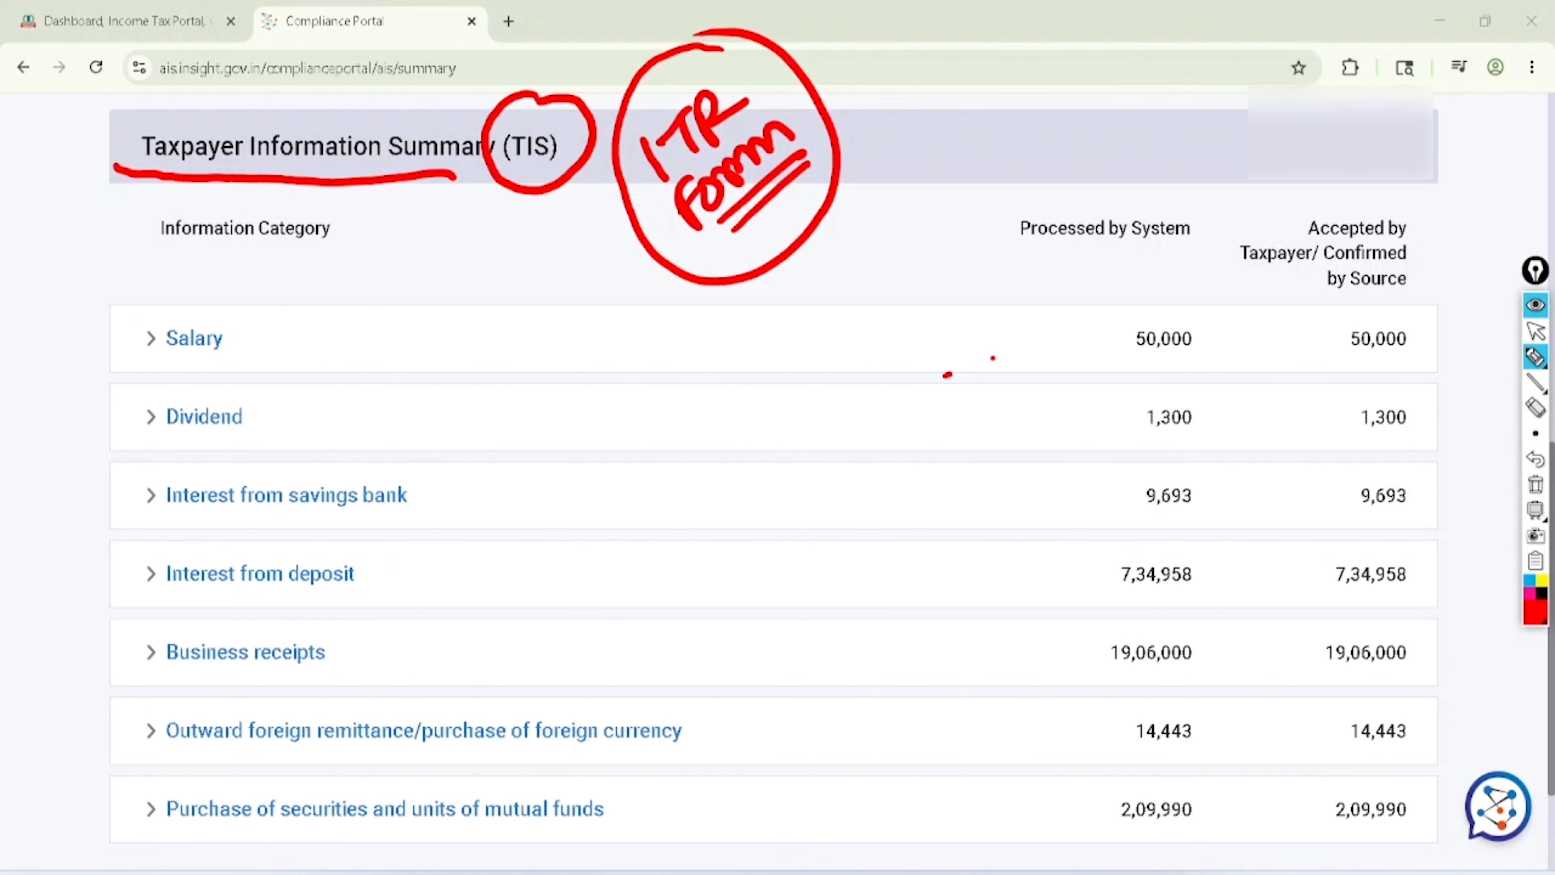
Draw a tick mark on each information category from Salary down to Purchase of securities and units of mutual funds
drag(115, 320, 248, 241)
drag(101, 413, 230, 350)
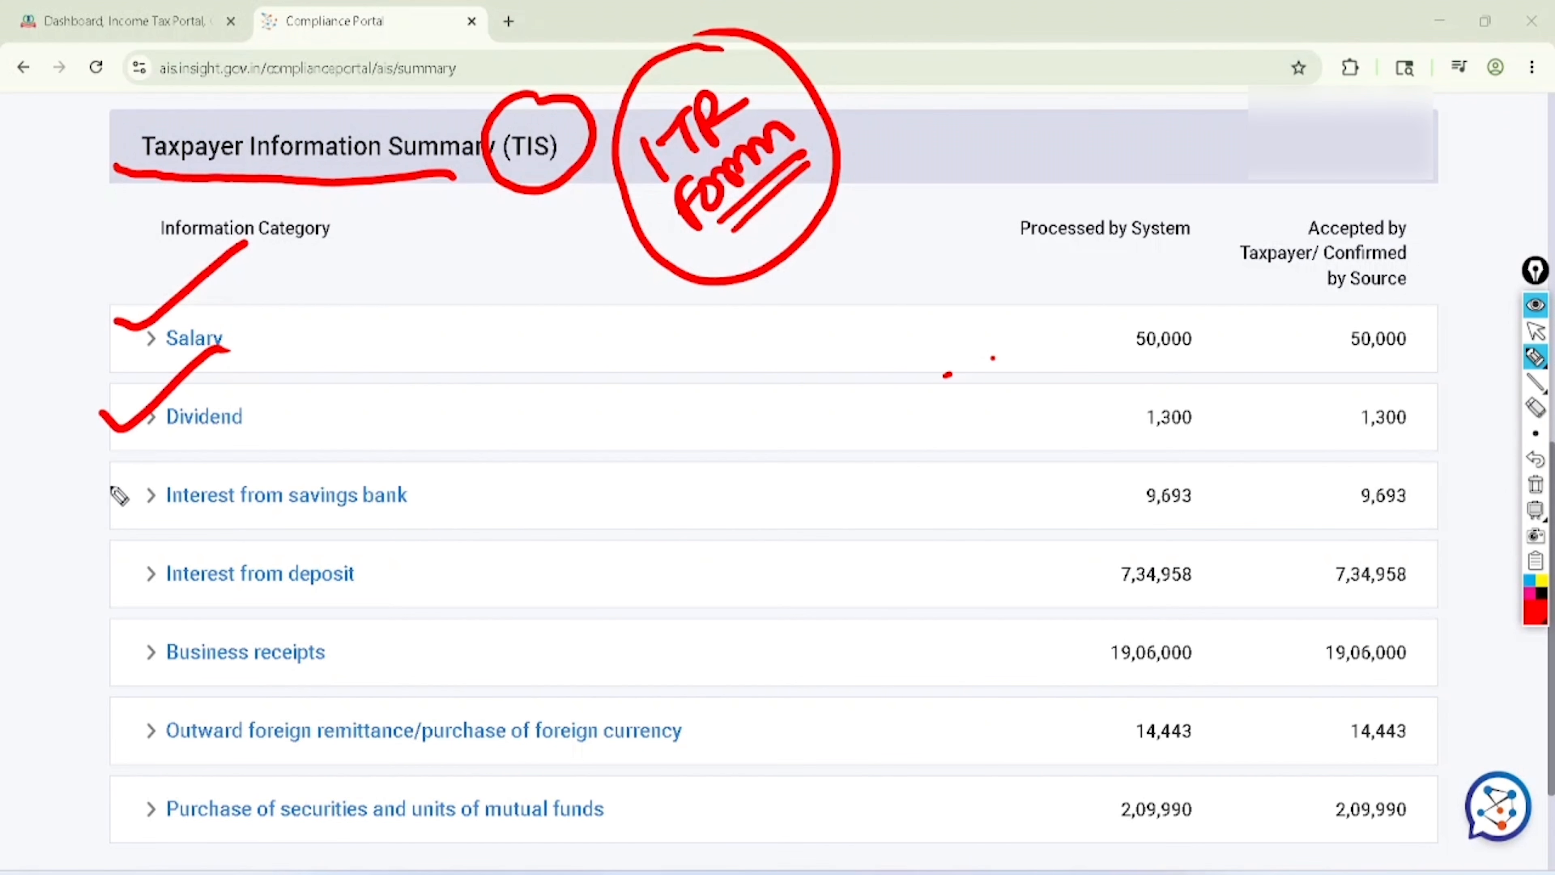
drag(103, 487, 265, 414)
drag(102, 570, 207, 525)
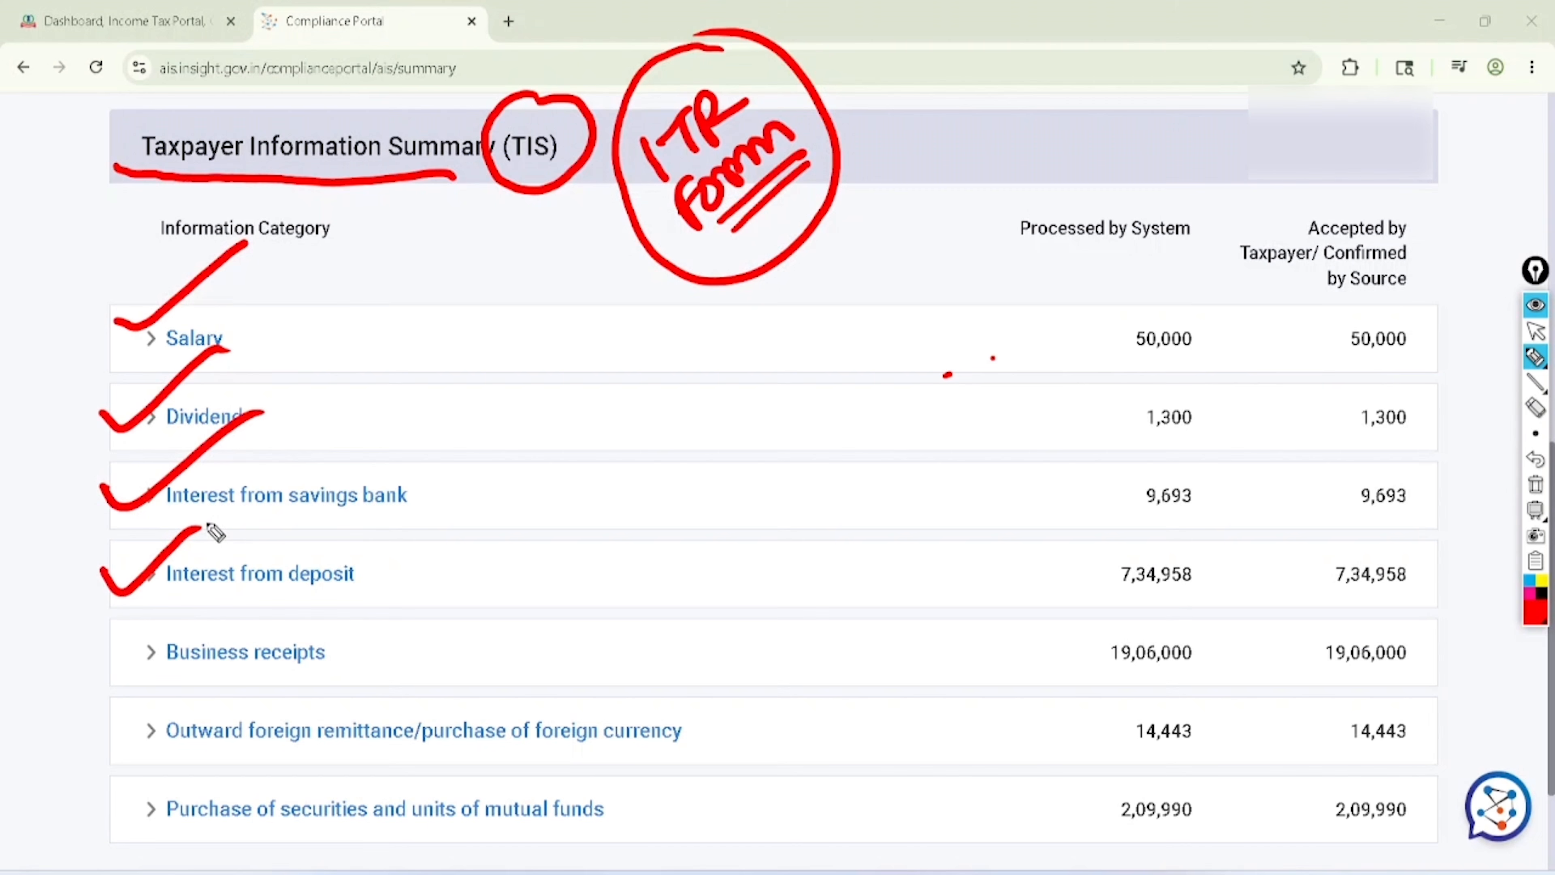
drag(110, 649, 212, 591)
mouse_move(112, 725)
mouse_down()
mouse_move(162, 733)
mouse_move(232, 647)
mouse_up()
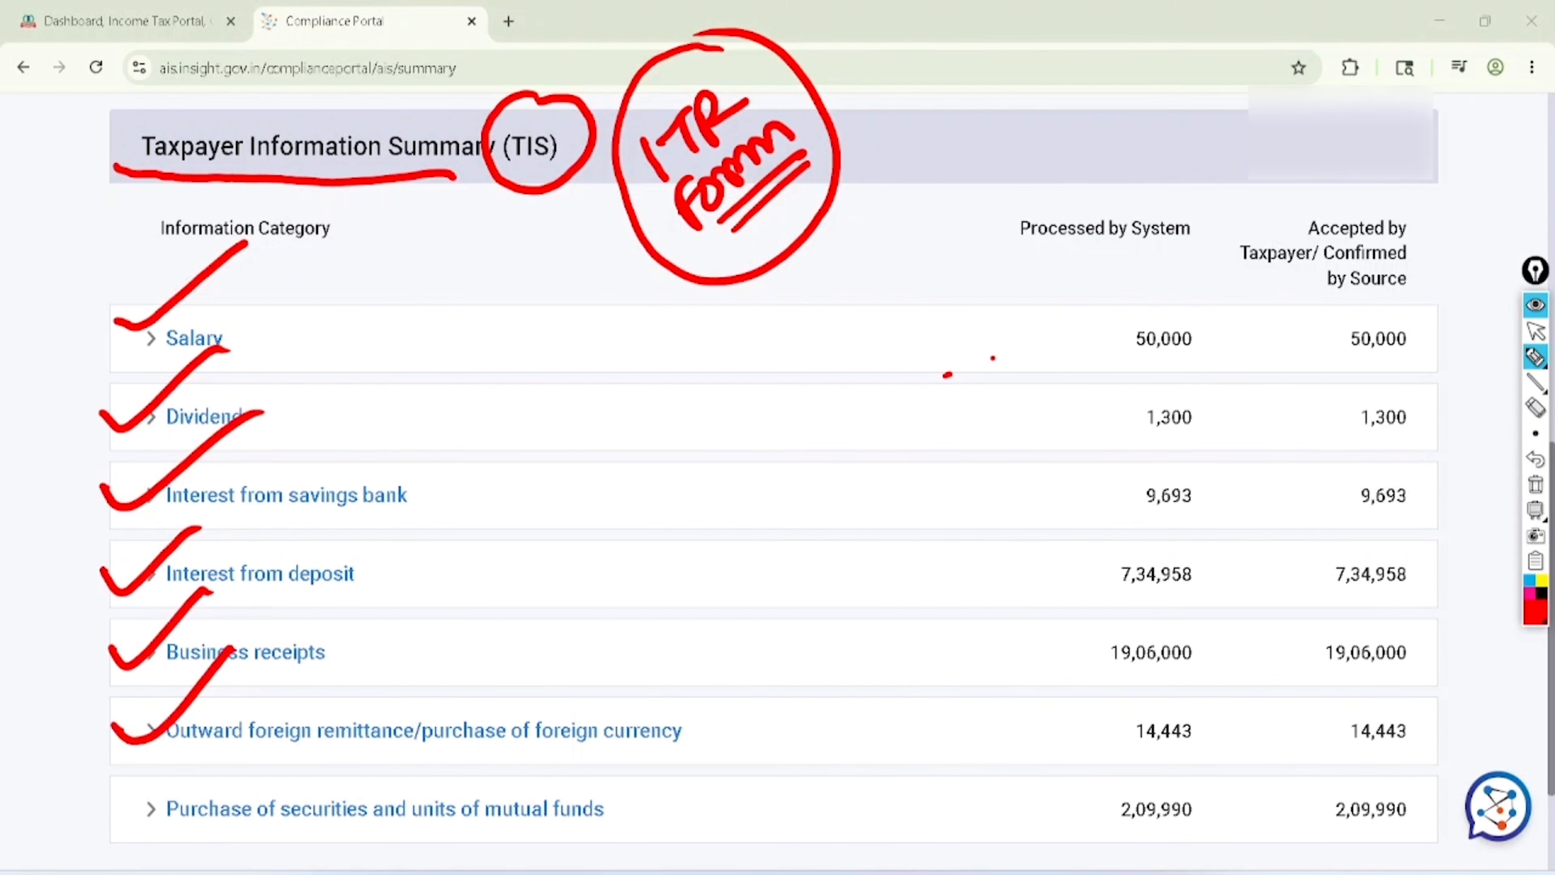
drag(118, 789, 219, 760)
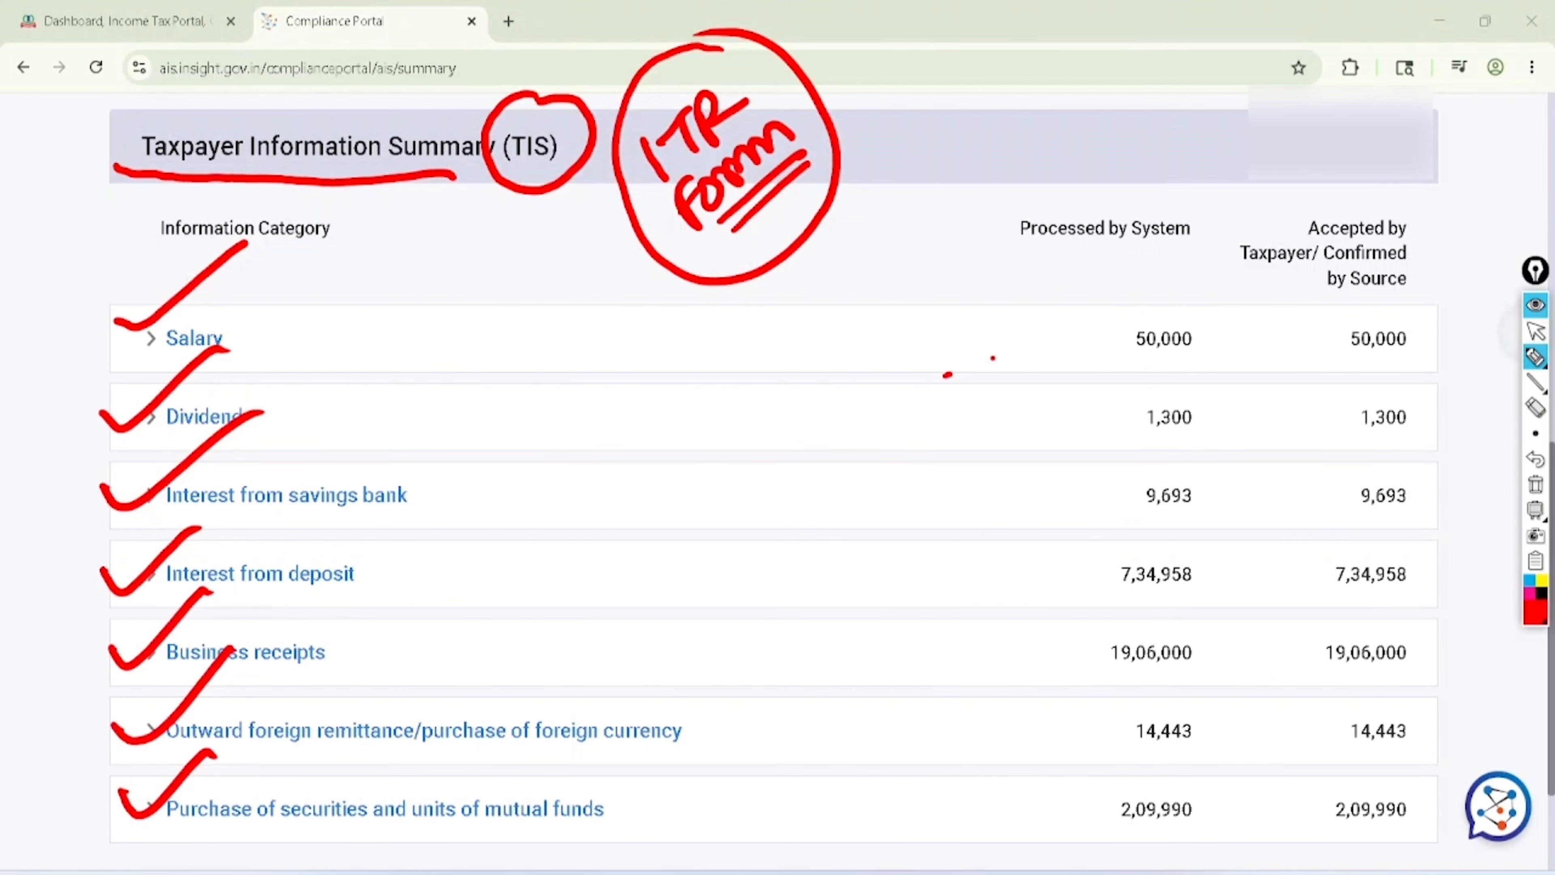
Remove the tick marks, then handwrite 88750 and 42000 across the Salary and Dividend rows and circle both figures
click(1536, 331)
scroll(76, 490, down, 3)
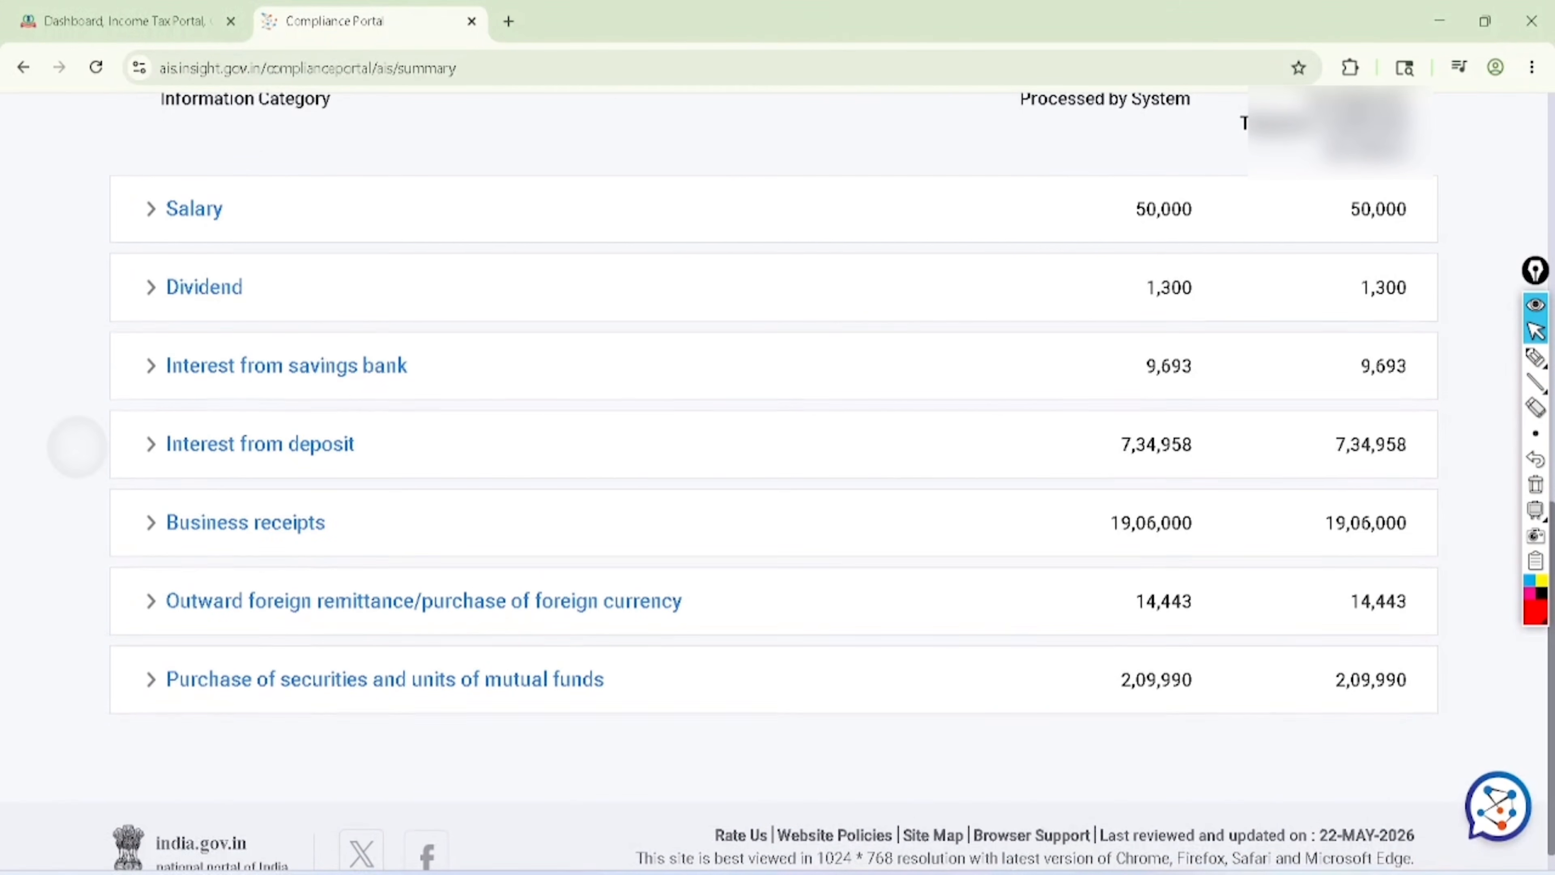
click(1535, 356)
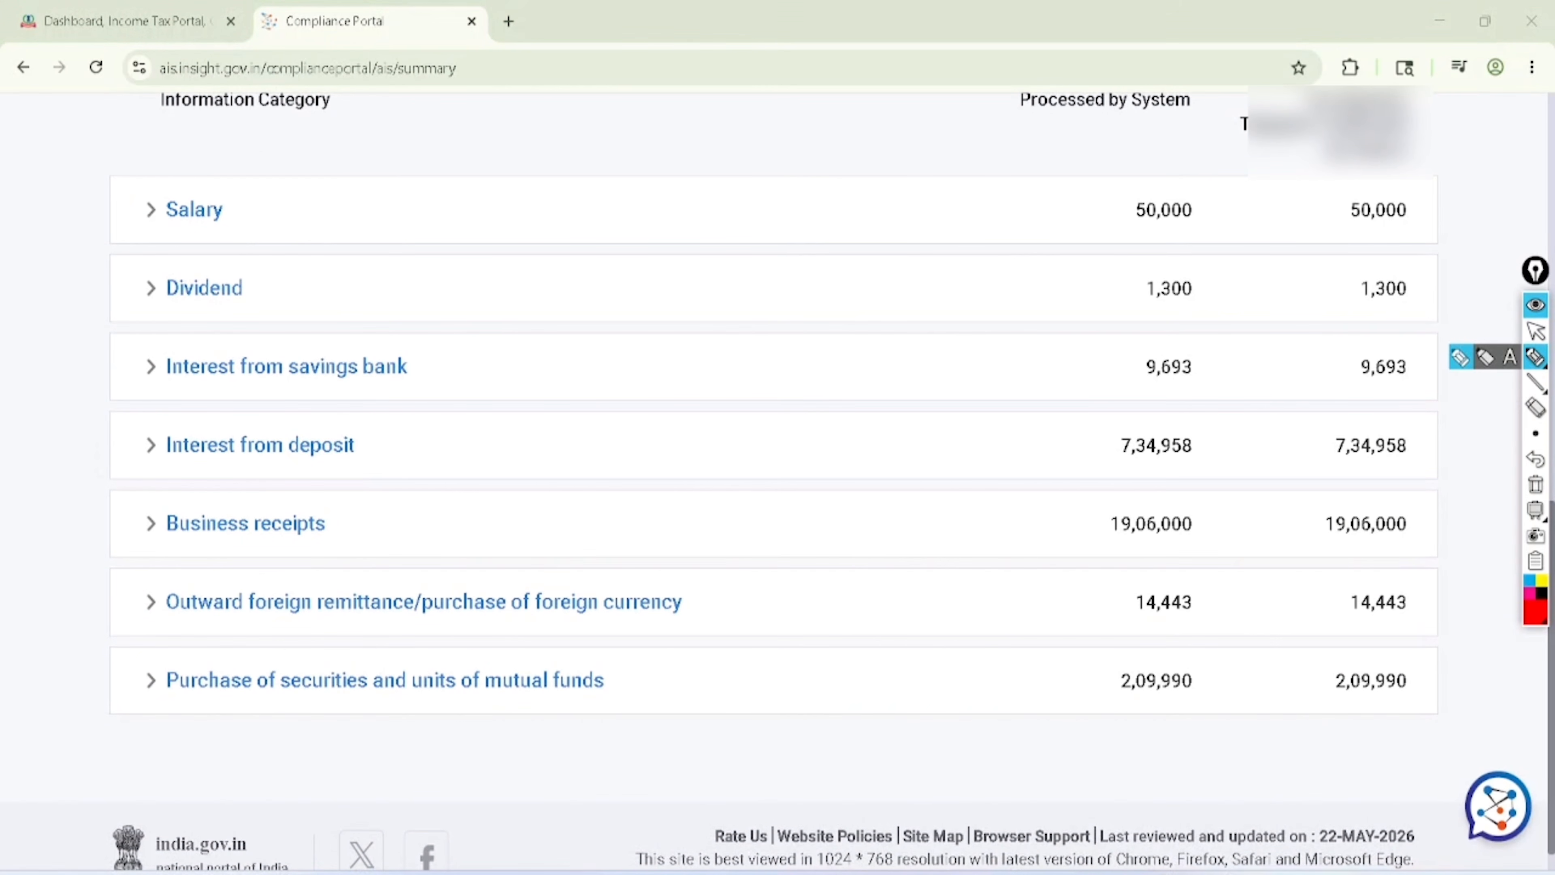
click(712, 367)
mouse_move(496, 254)
mouse_down()
mouse_move(508, 270)
mouse_move(551, 208)
mouse_move(597, 222)
mouse_move(612, 184)
mouse_move(562, 312)
mouse_move(578, 263)
mouse_move(625, 270)
mouse_move(664, 184)
mouse_up()
mouse_move(655, 139)
mouse_down()
mouse_move(533, 130)
mouse_move(658, 137)
mouse_move(642, 128)
mouse_up()
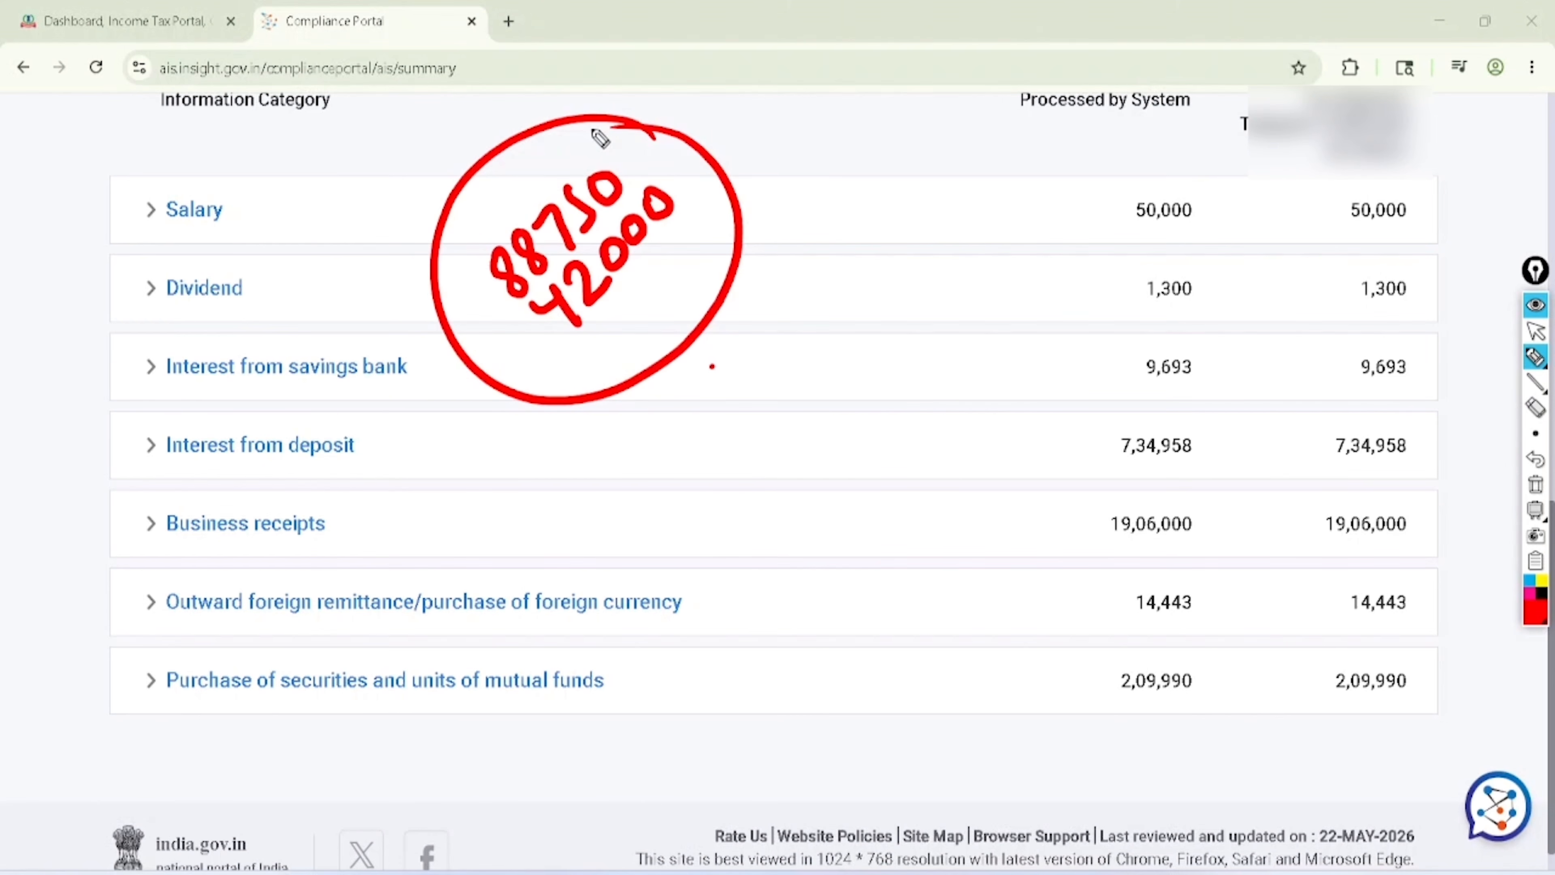
Clear the handwritten figures and return to the e-Filing portal dashboard
click(1535, 331)
click(1535, 483)
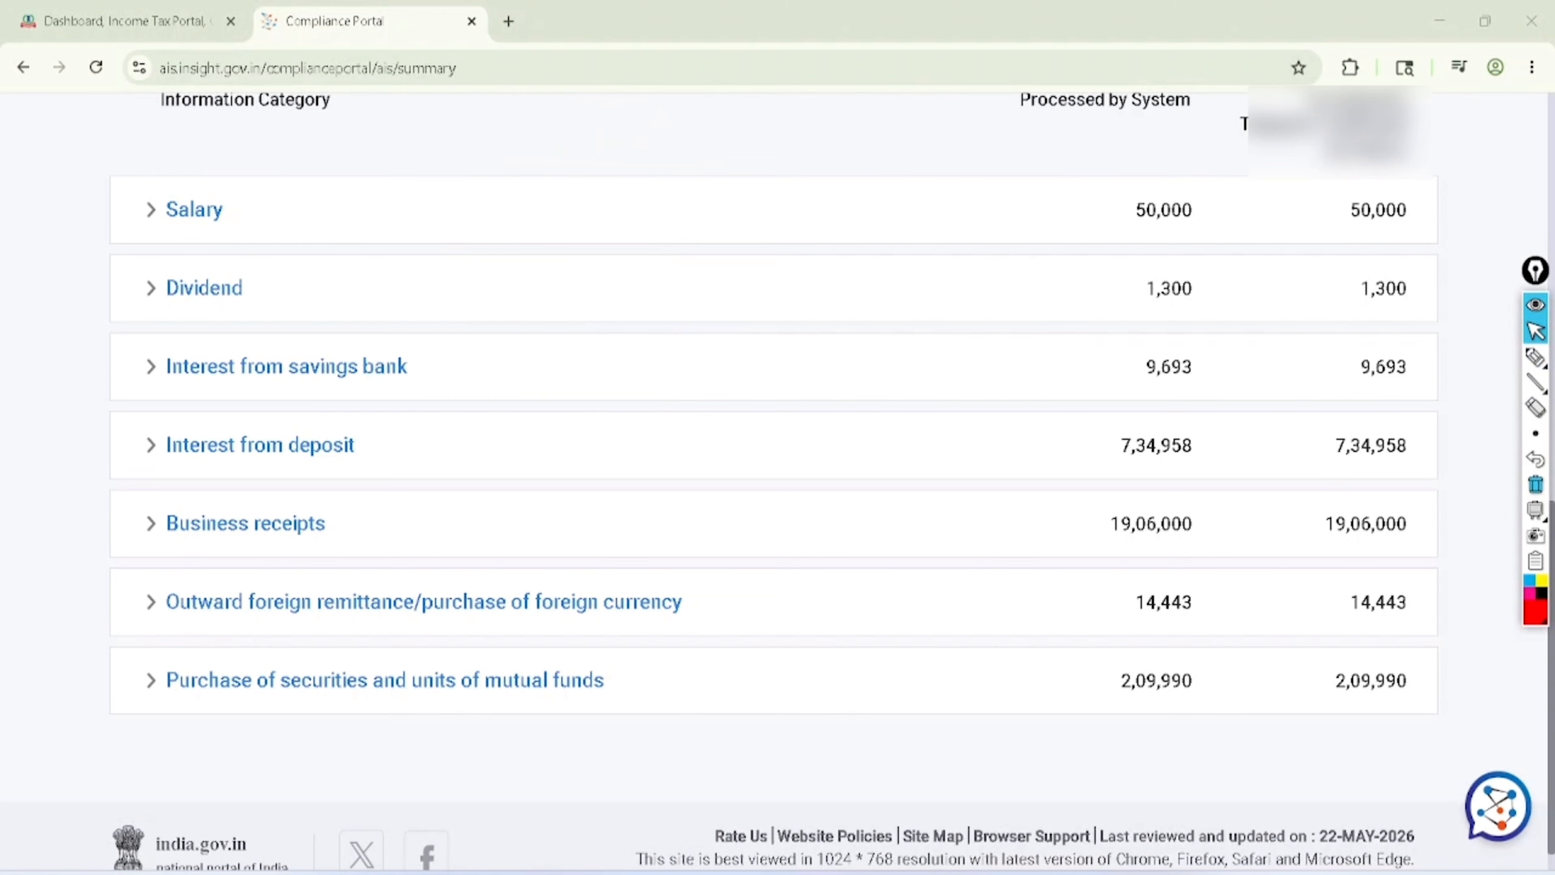
click(125, 21)
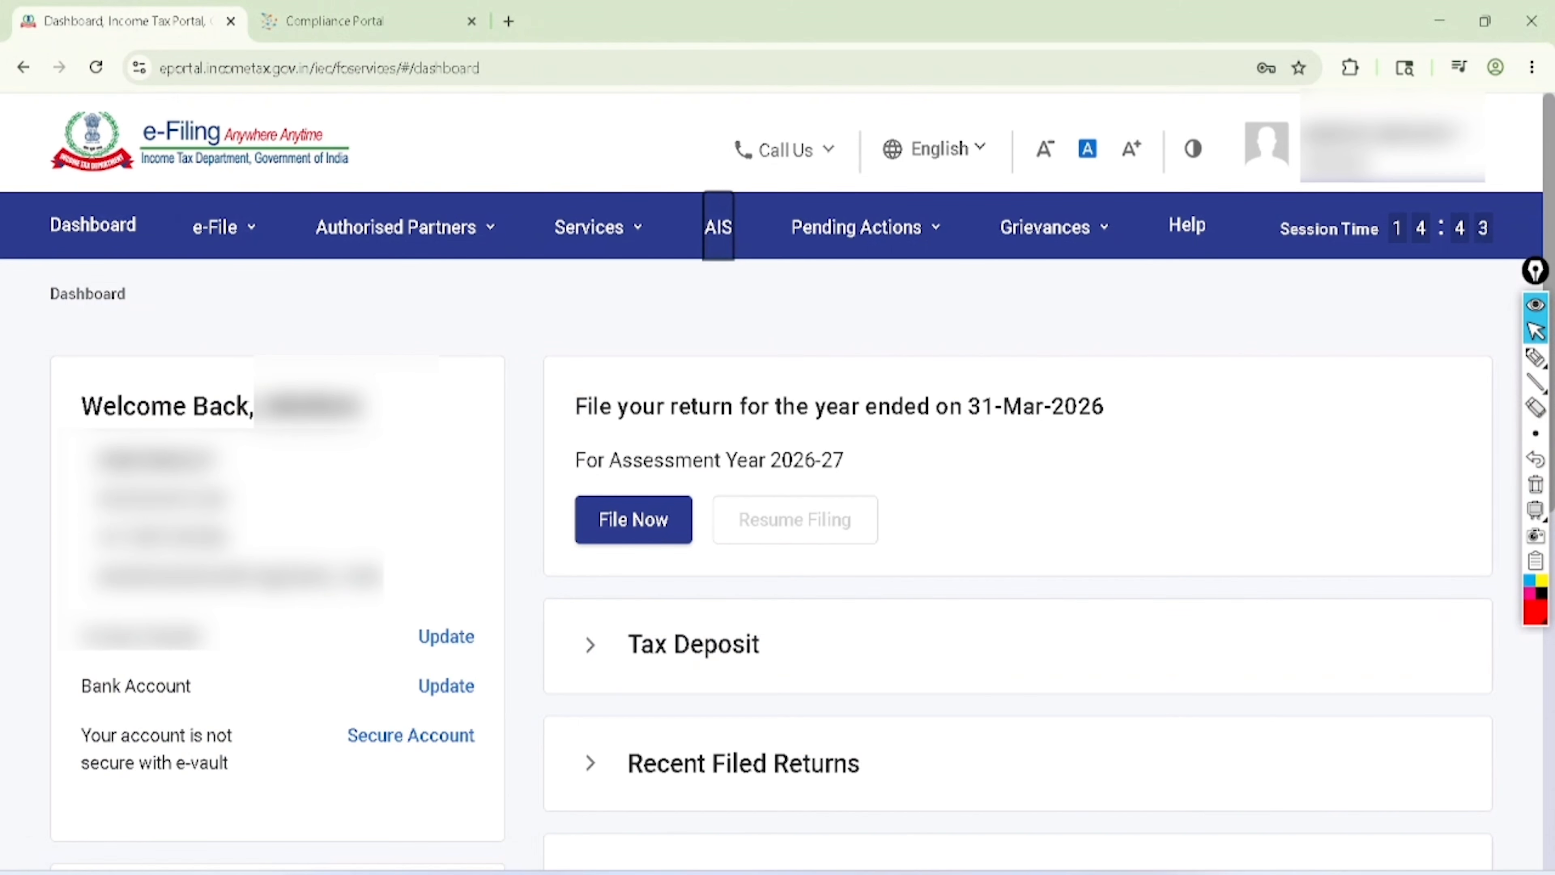
Circle e-File on the dashboard with the red pen and clear the mark
click(1535, 357)
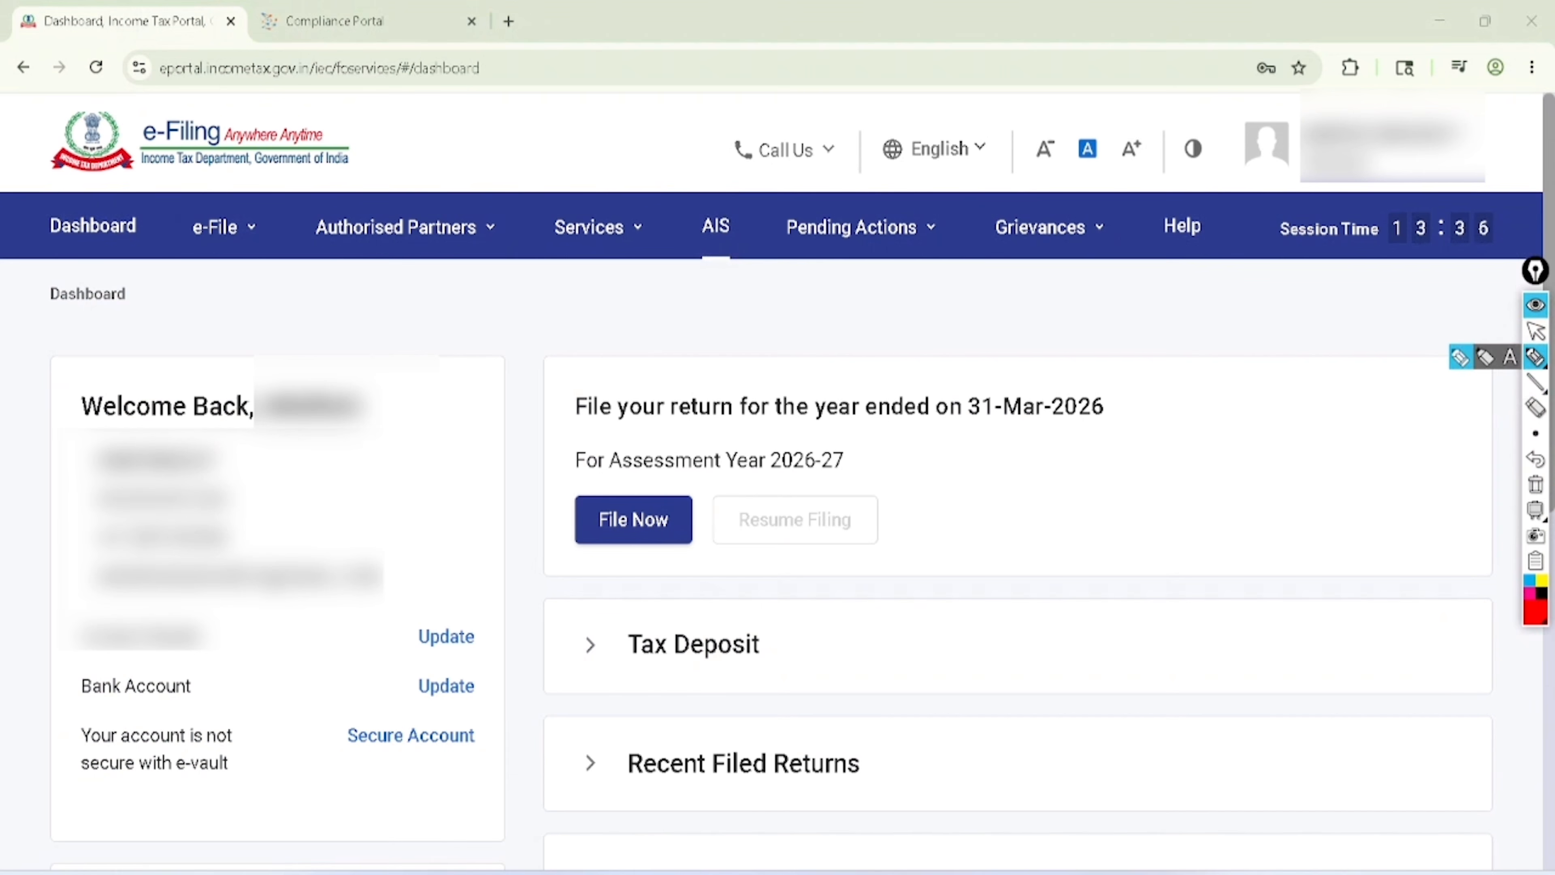
mouse_move(212, 173)
mouse_down()
mouse_move(175, 220)
mouse_move(260, 202)
mouse_move(179, 207)
mouse_up()
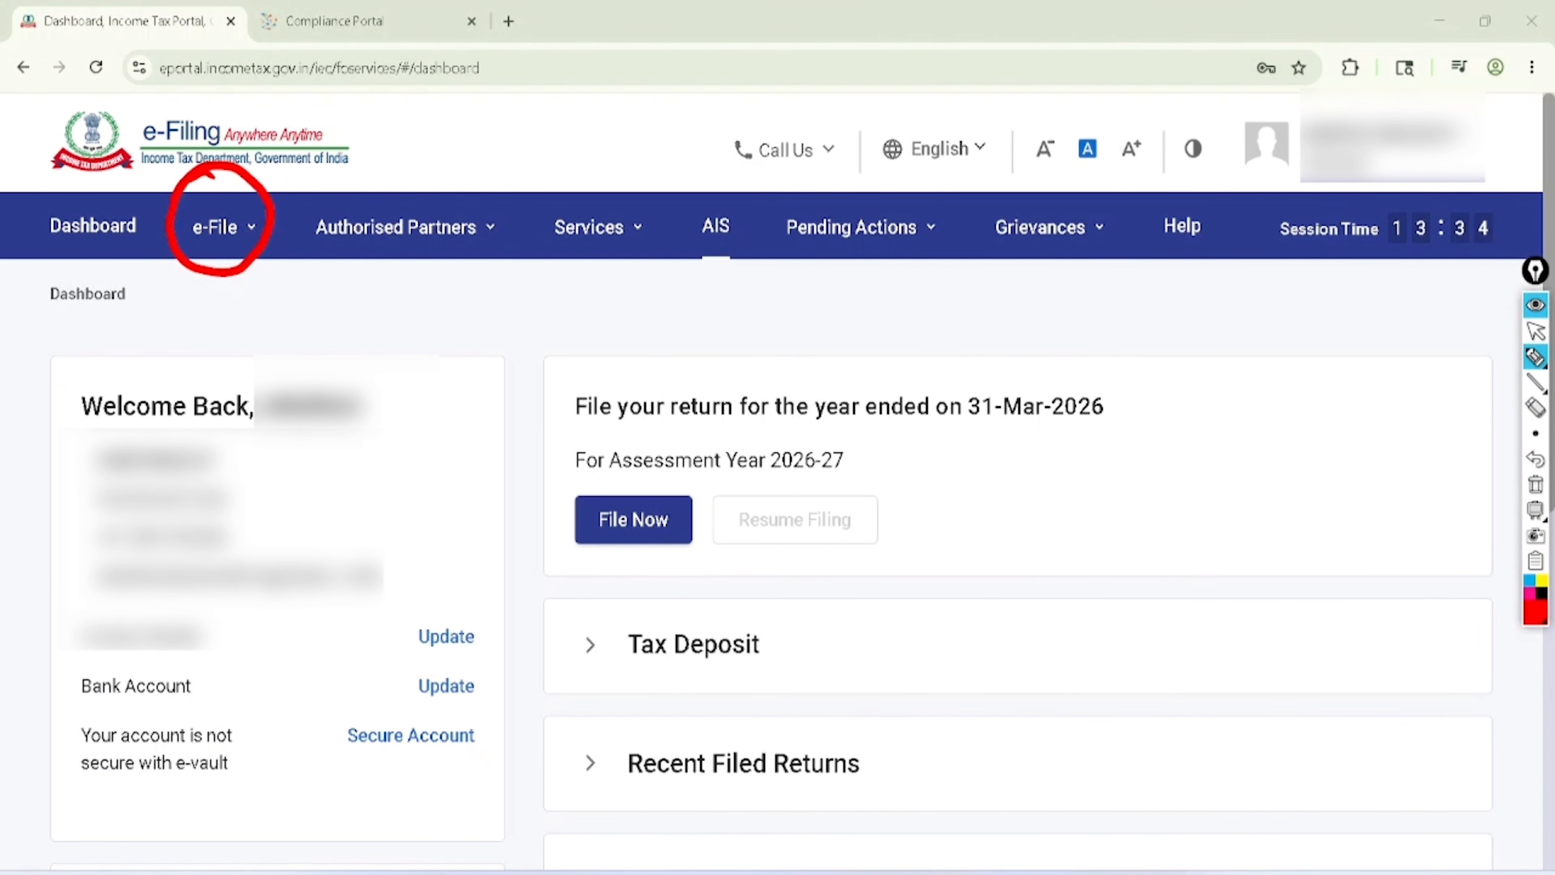
click(1535, 331)
click(1536, 484)
Expand the Income Tax Returns options under e-File
mouse_move(224, 227)
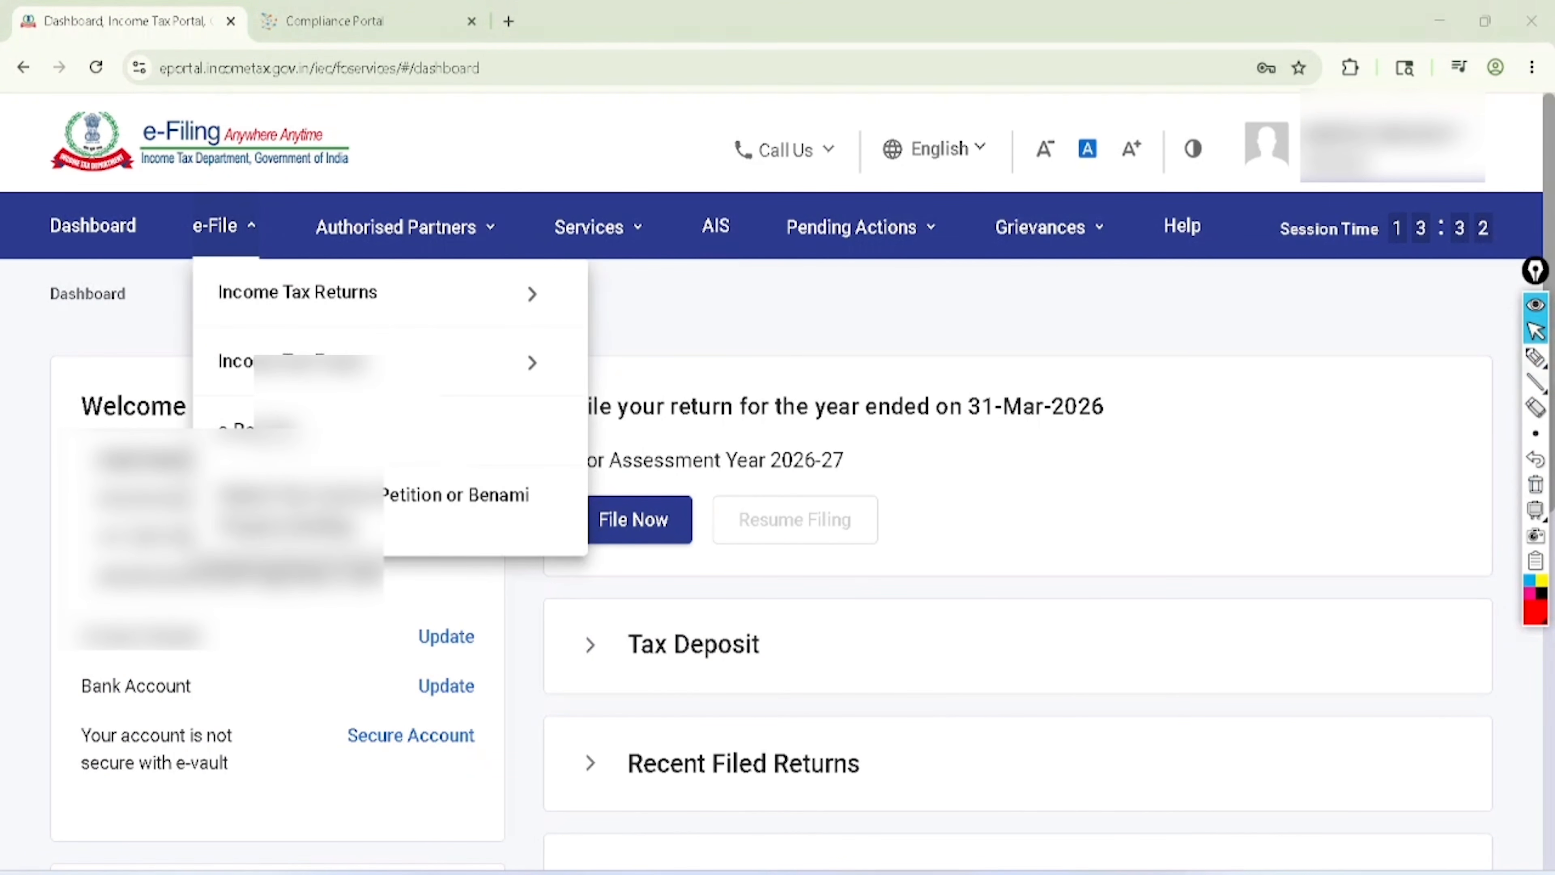
click(1536, 357)
click(1535, 332)
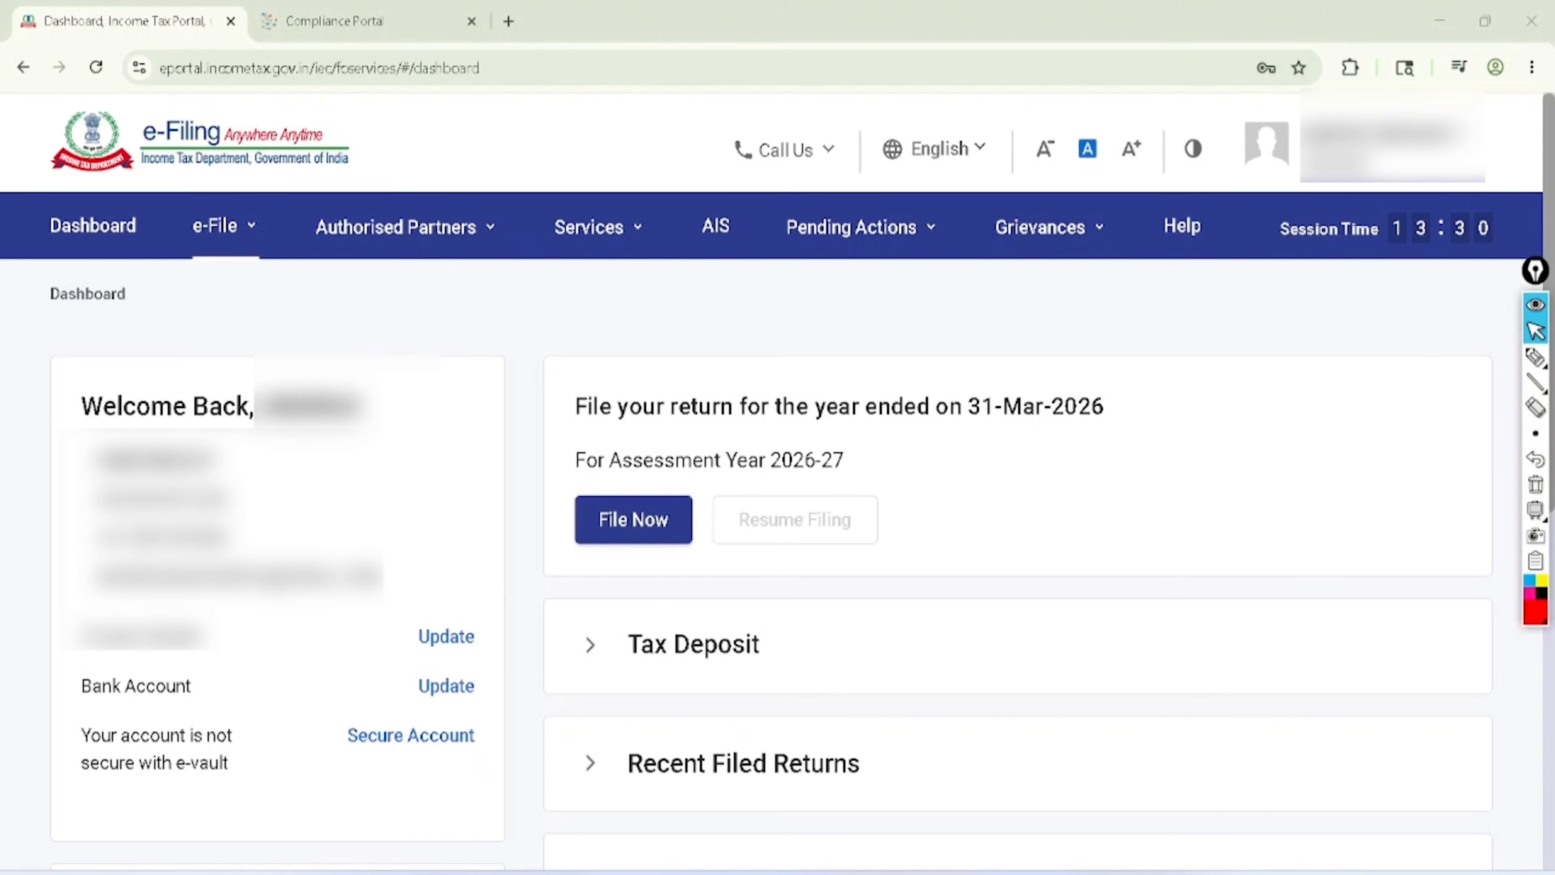
click(224, 227)
mouse_move(298, 292)
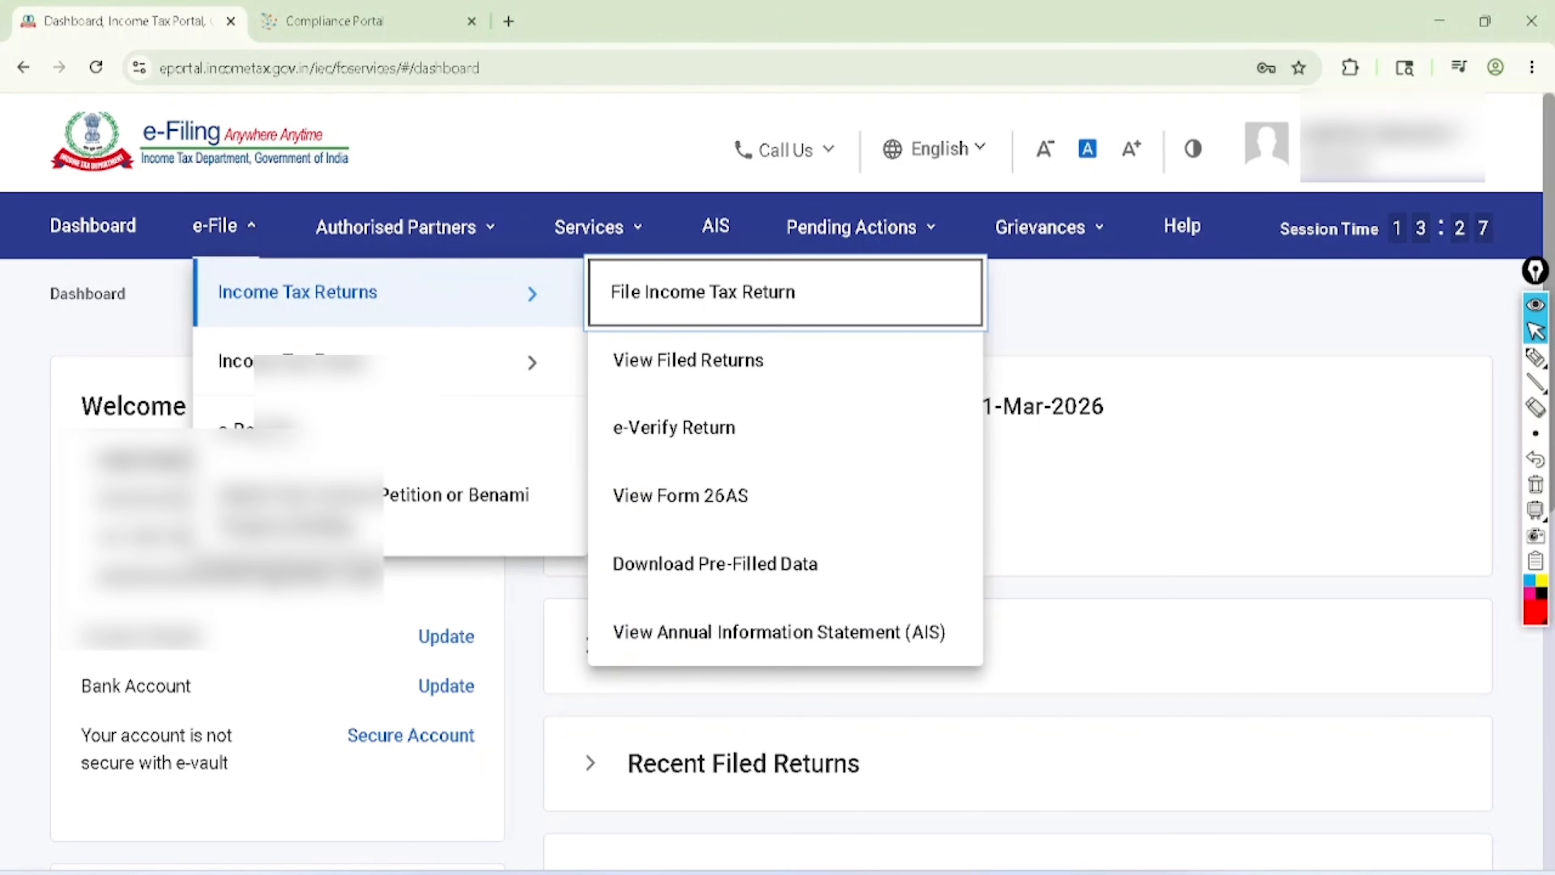
Draw a red tick mark beside Income Tax Returns and circle the View Form 26AS option
click(1535, 357)
drag(393, 293, 532, 190)
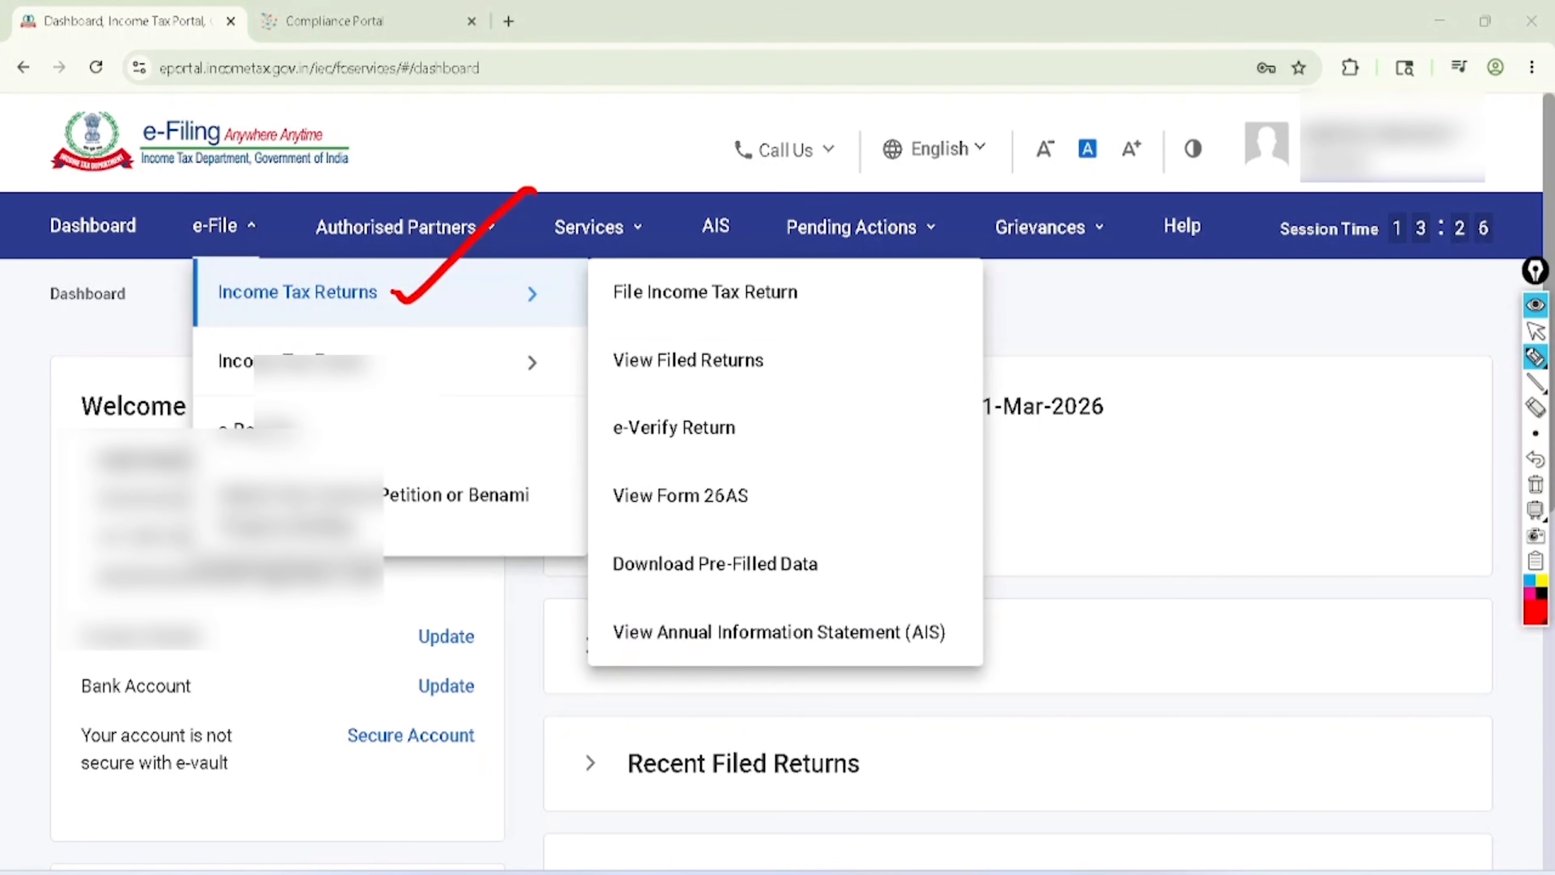
mouse_move(762, 462)
mouse_down()
mouse_move(609, 484)
mouse_move(756, 534)
mouse_move(762, 467)
mouse_up()
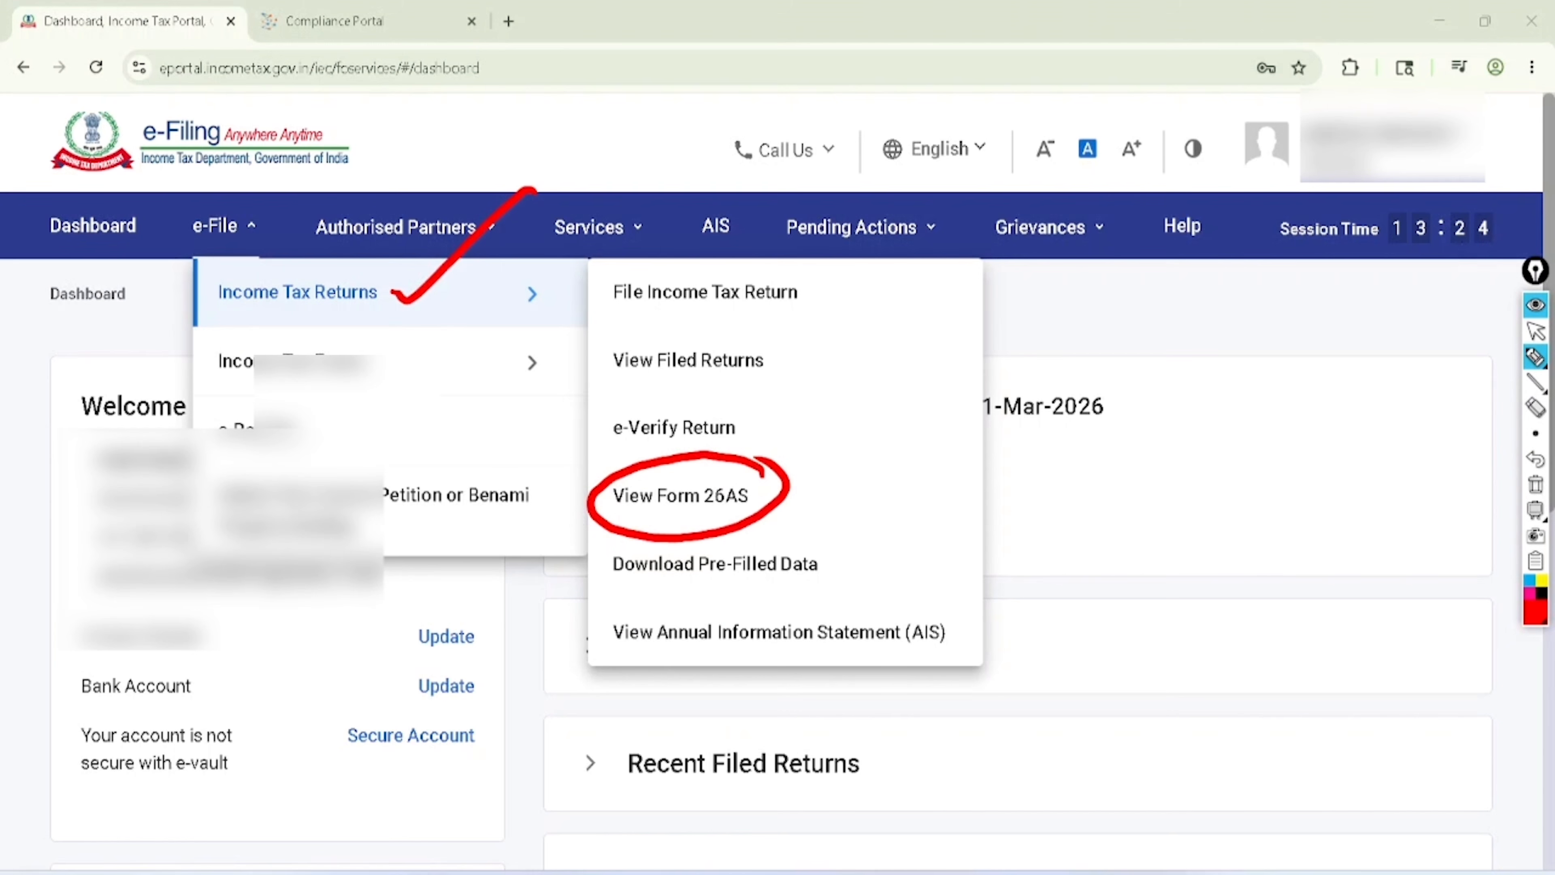
Clear the pen marks and open Form 26AS on the TRACES site
click(1535, 331)
click(1535, 484)
click(698, 491)
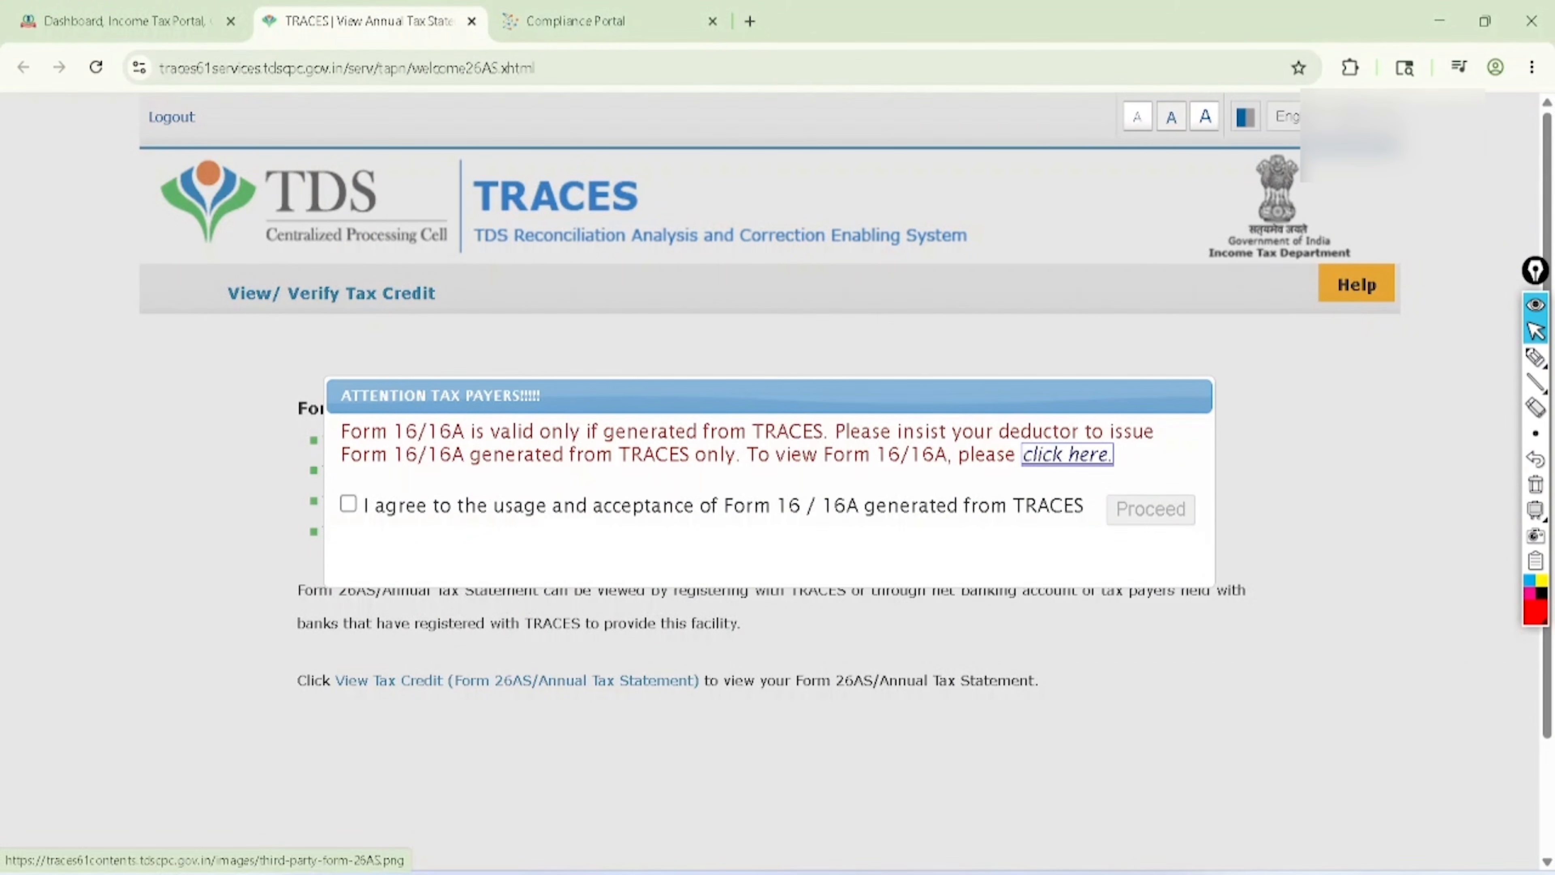
Draw a tick over the Form 16/16A agreement checkbox and circle Proceed in the attention notice
click(1535, 357)
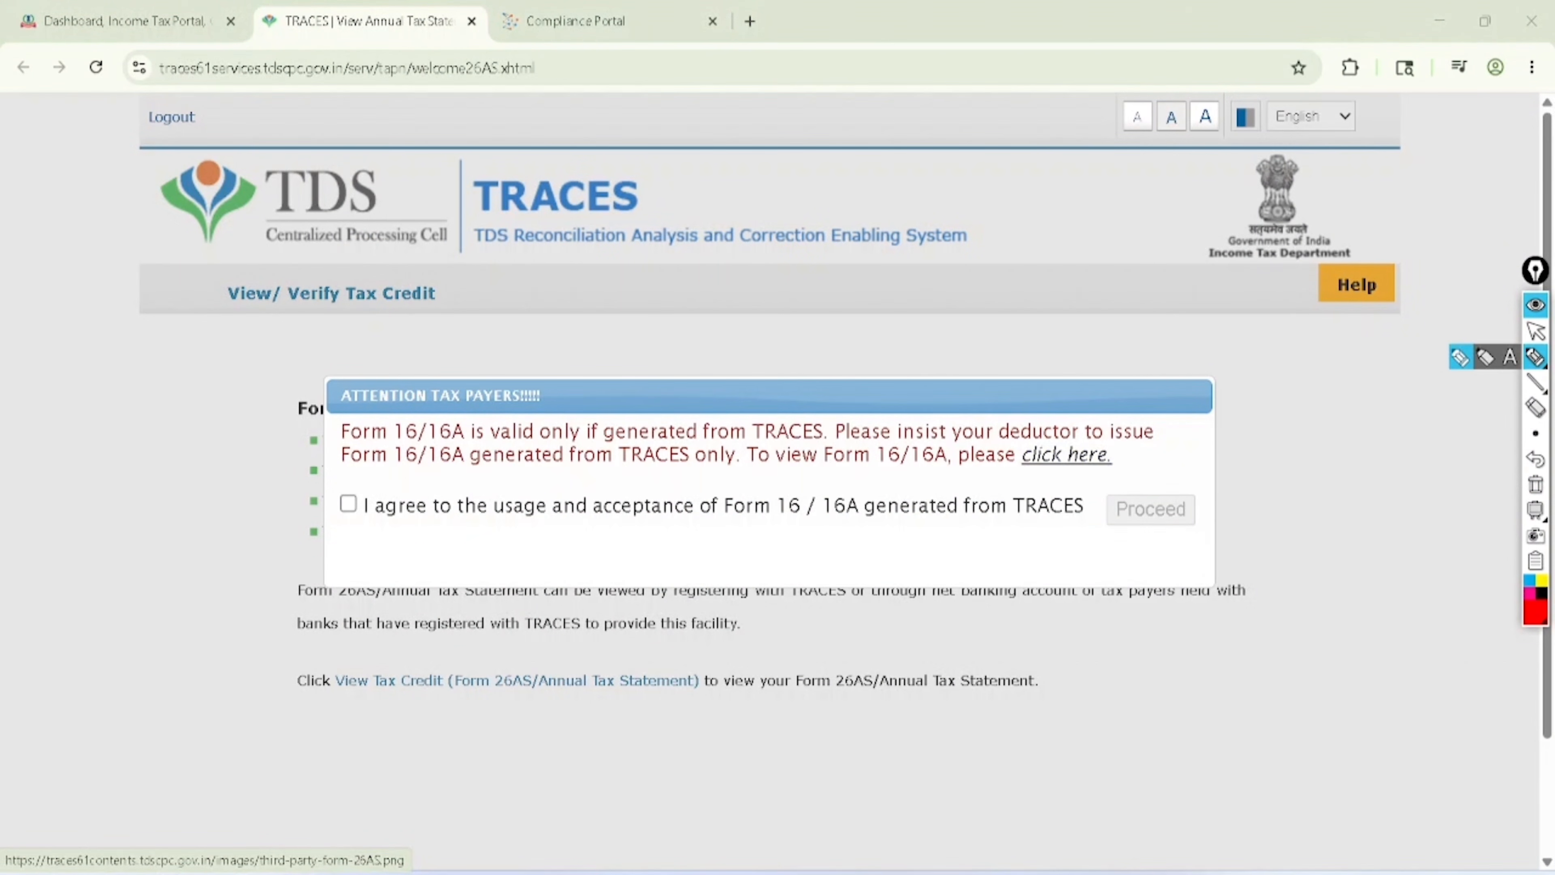
mouse_move(344, 497)
mouse_down()
mouse_move(364, 493)
mouse_move(407, 424)
mouse_up()
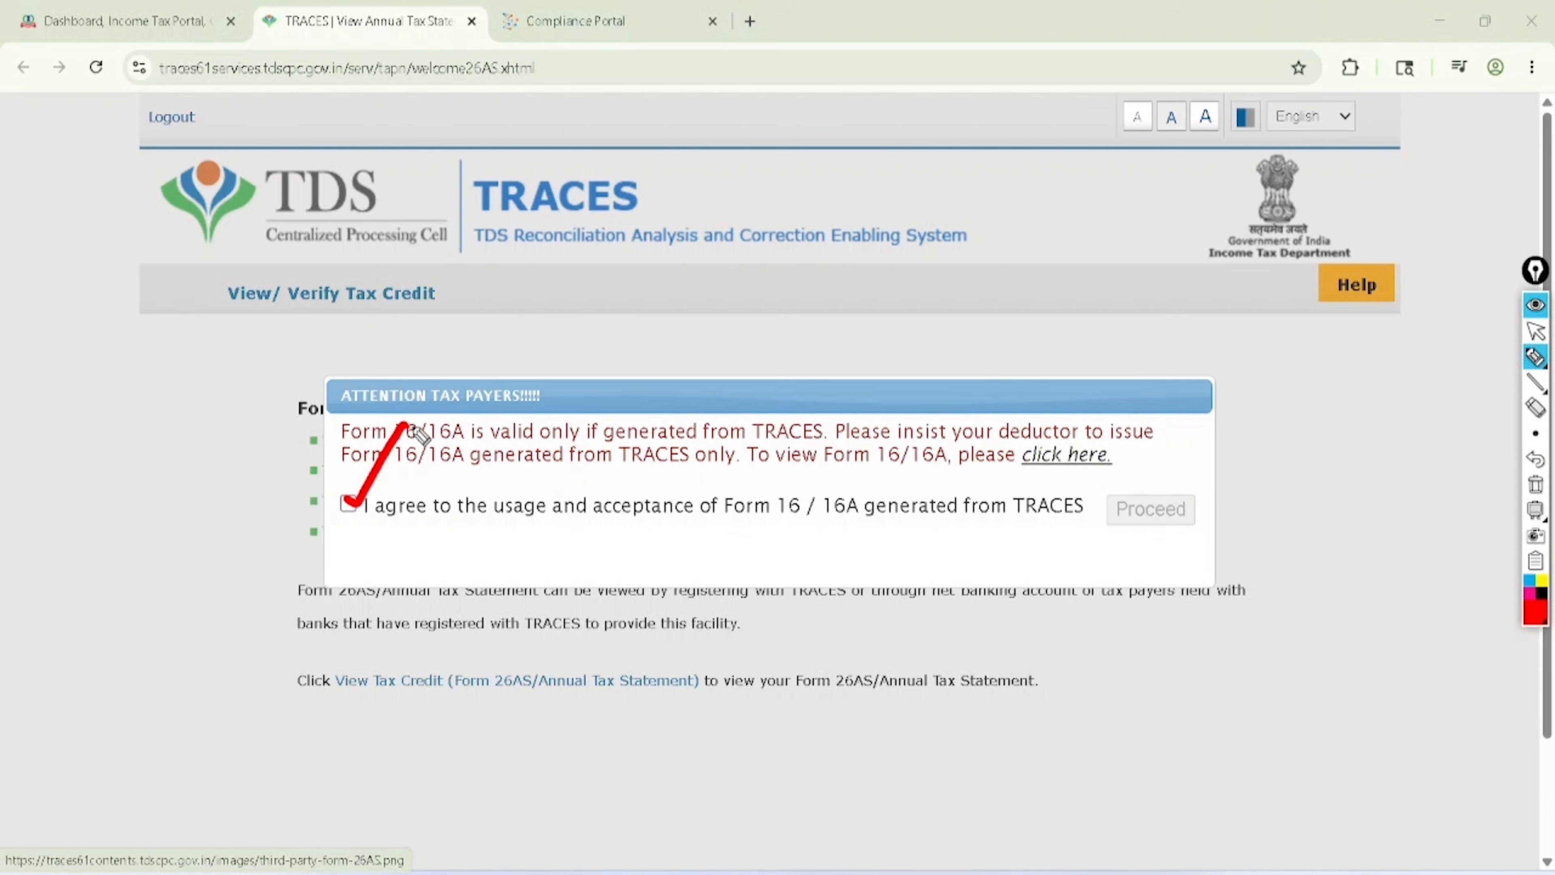
drag(1172, 483, 1180, 447)
Clear the pen marks, agree to the usage and acceptance of Form 16/16A generated from TRACES, and proceed
click(1536, 331)
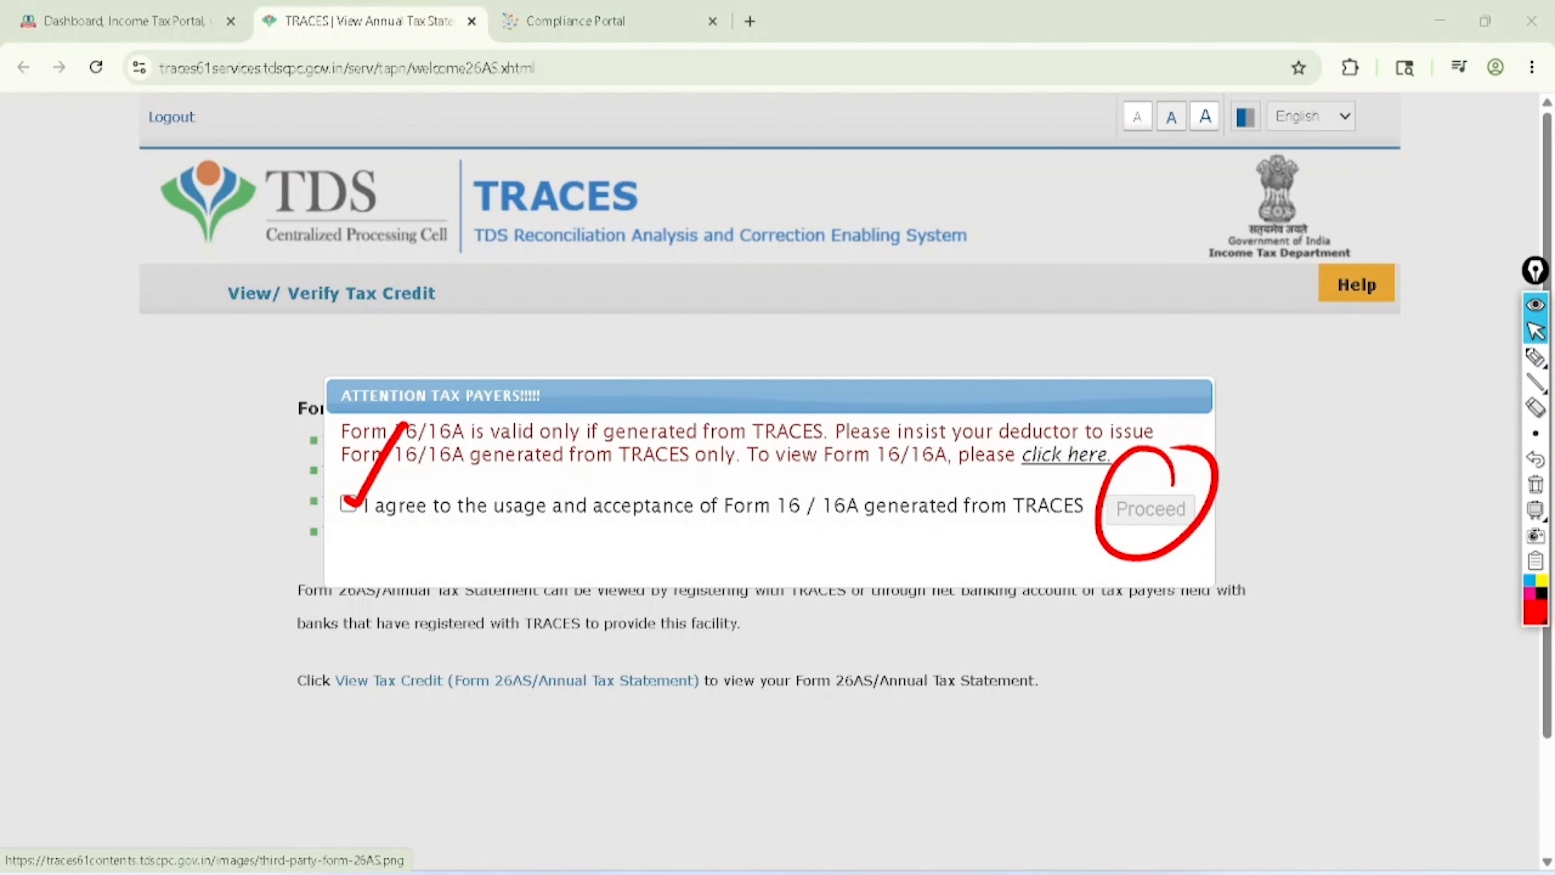
click(1536, 485)
click(347, 503)
click(1151, 509)
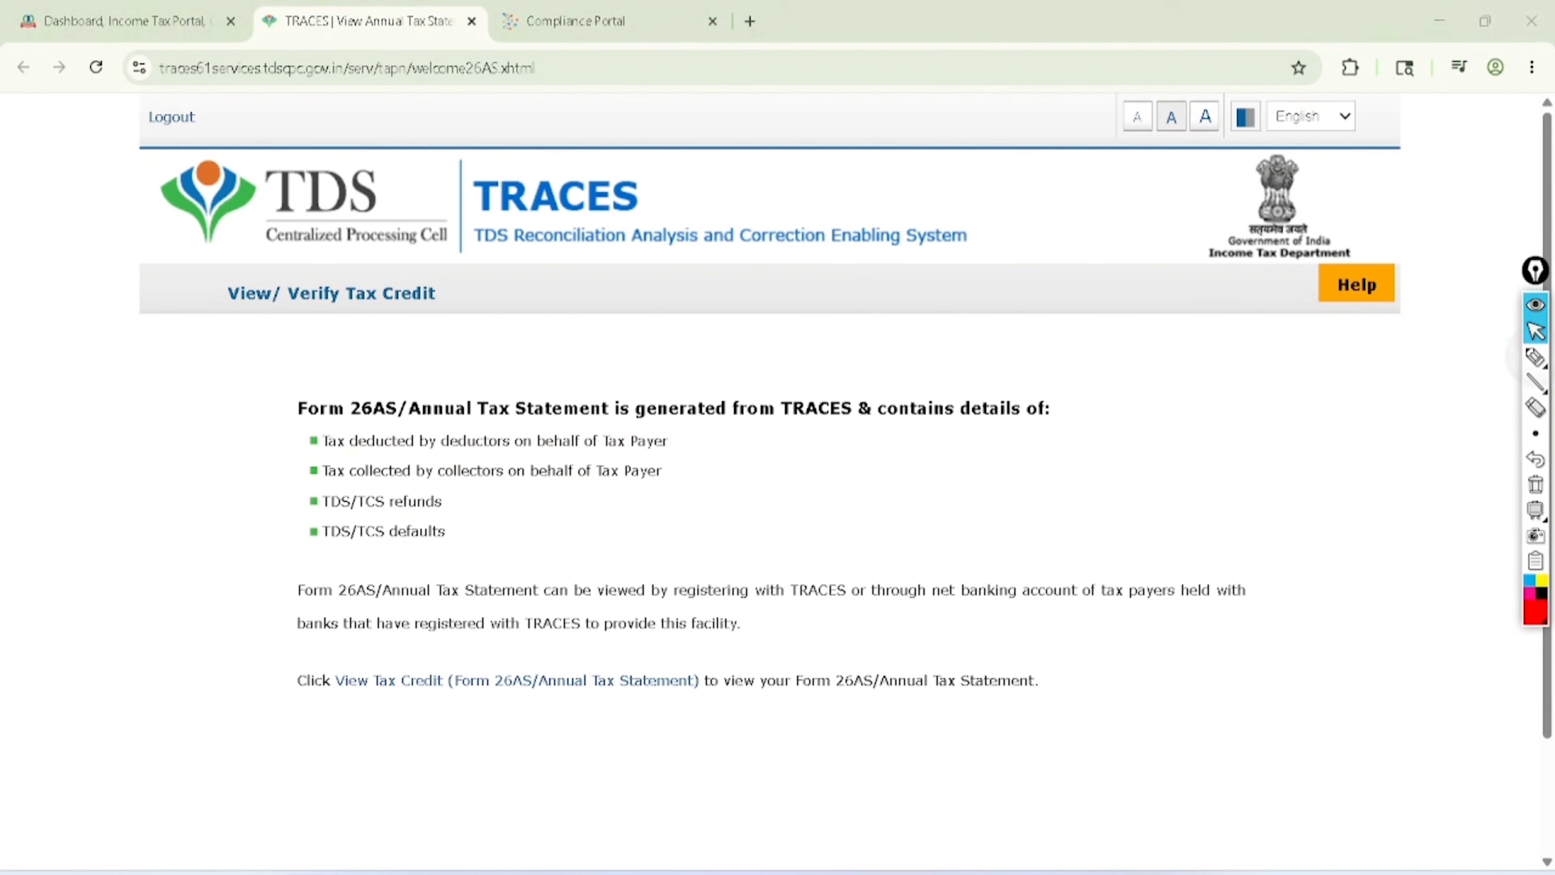
Circle the View Tax Credit (Form 26AS/Annual Tax Statement) link, clear the mark, and follow the link
click(1536, 357)
mouse_move(310, 696)
mouse_down()
mouse_move(366, 712)
mouse_move(615, 712)
mouse_move(545, 635)
mouse_move(340, 702)
mouse_up()
click(1536, 331)
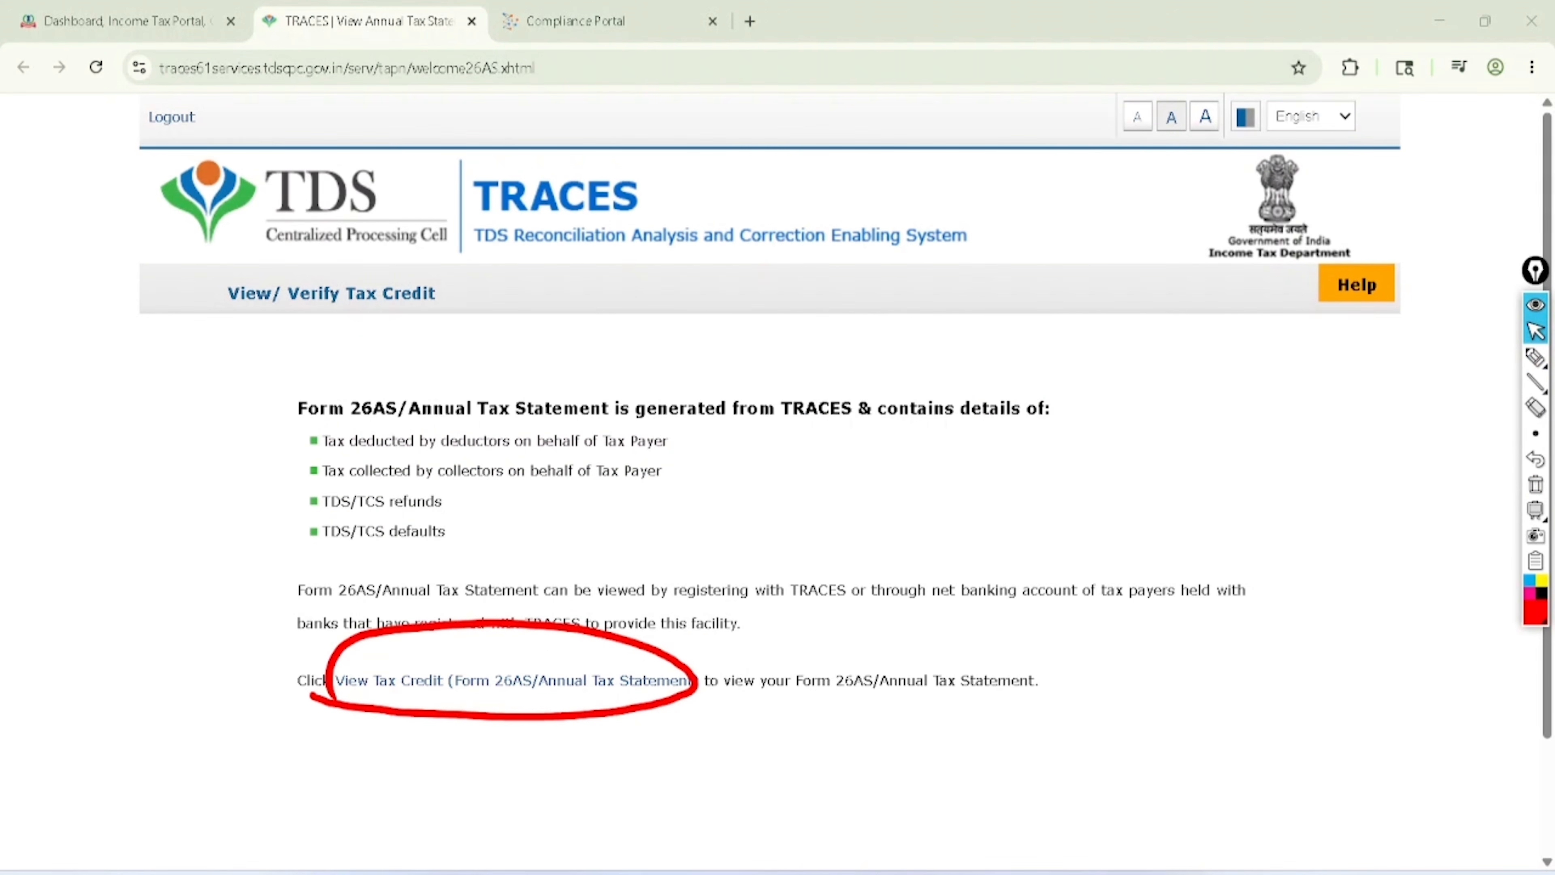
click(1536, 485)
click(518, 681)
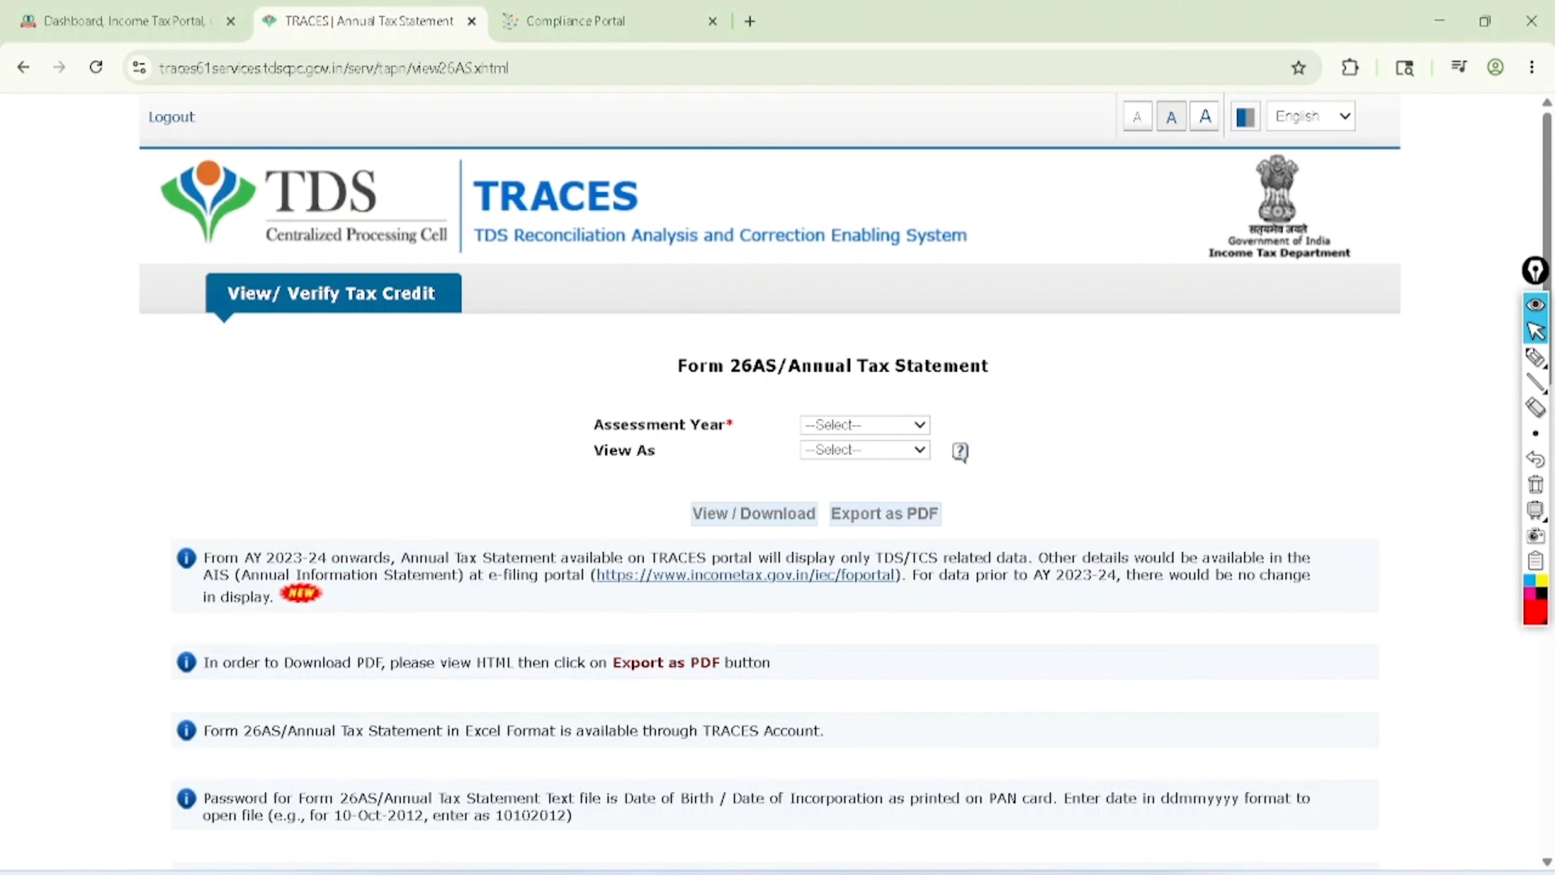
Display the Form 26AS/Annual Tax Statement for assessment year 2026-27 in HTML format
click(864, 424)
scroll(865, 548, down, 1)
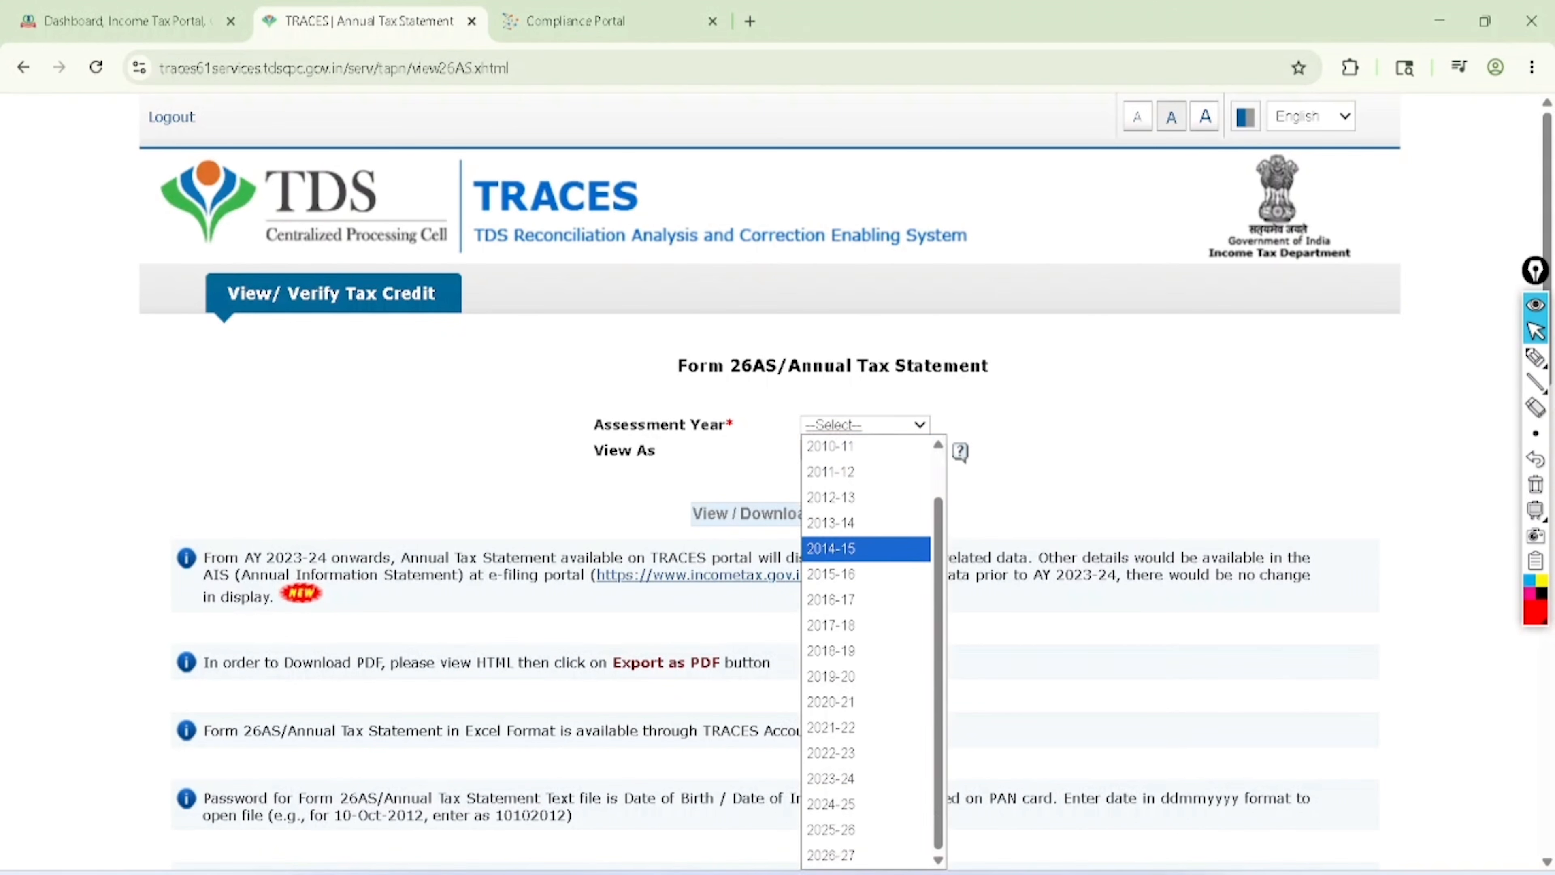
click(874, 855)
click(863, 450)
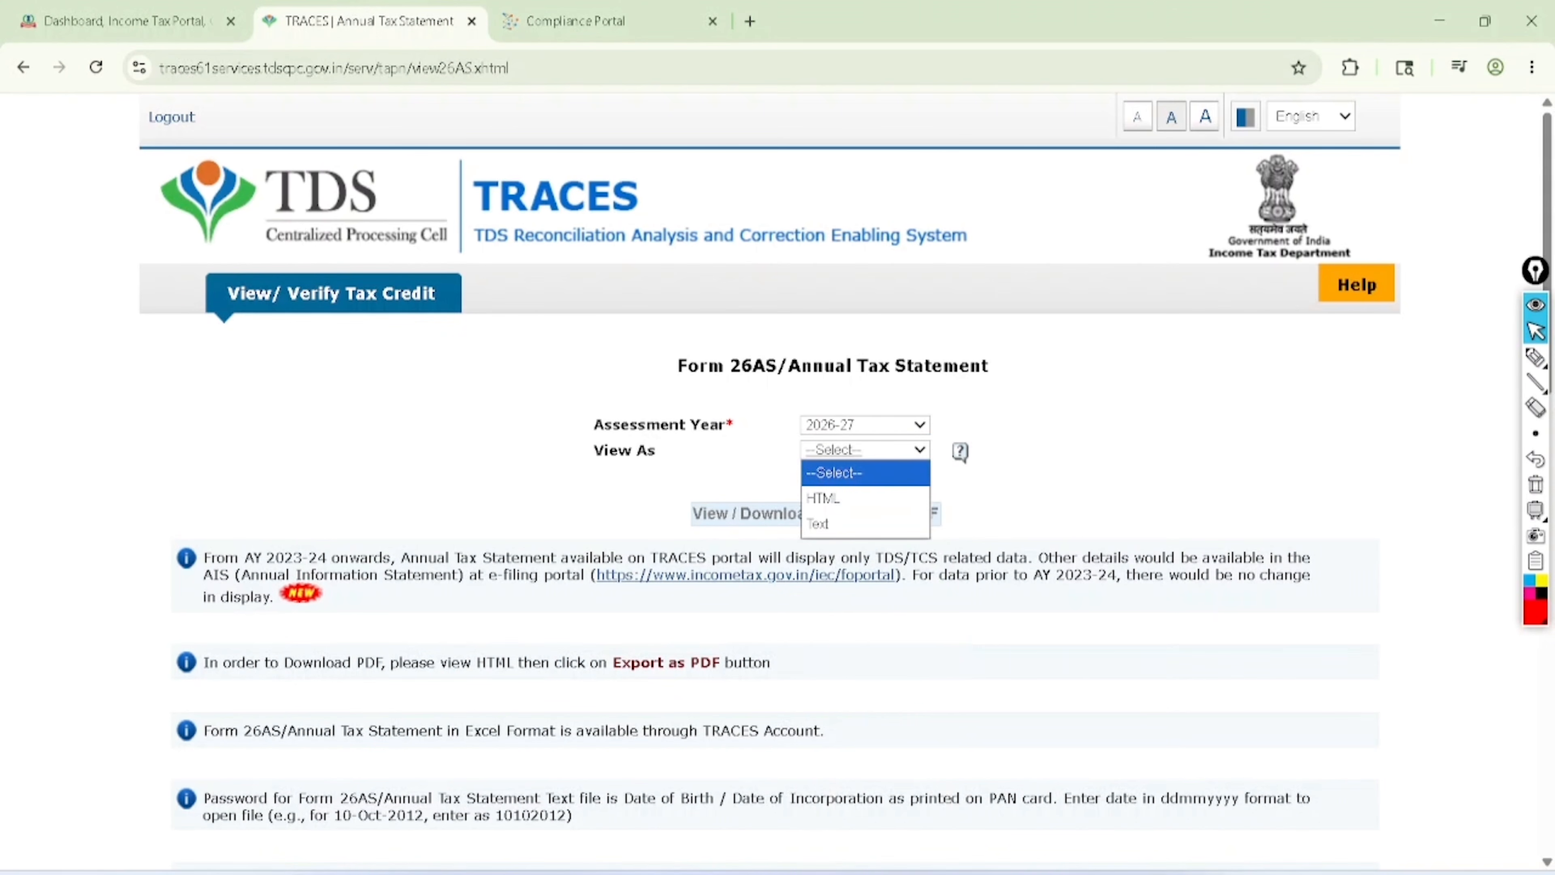
click(827, 490)
click(753, 513)
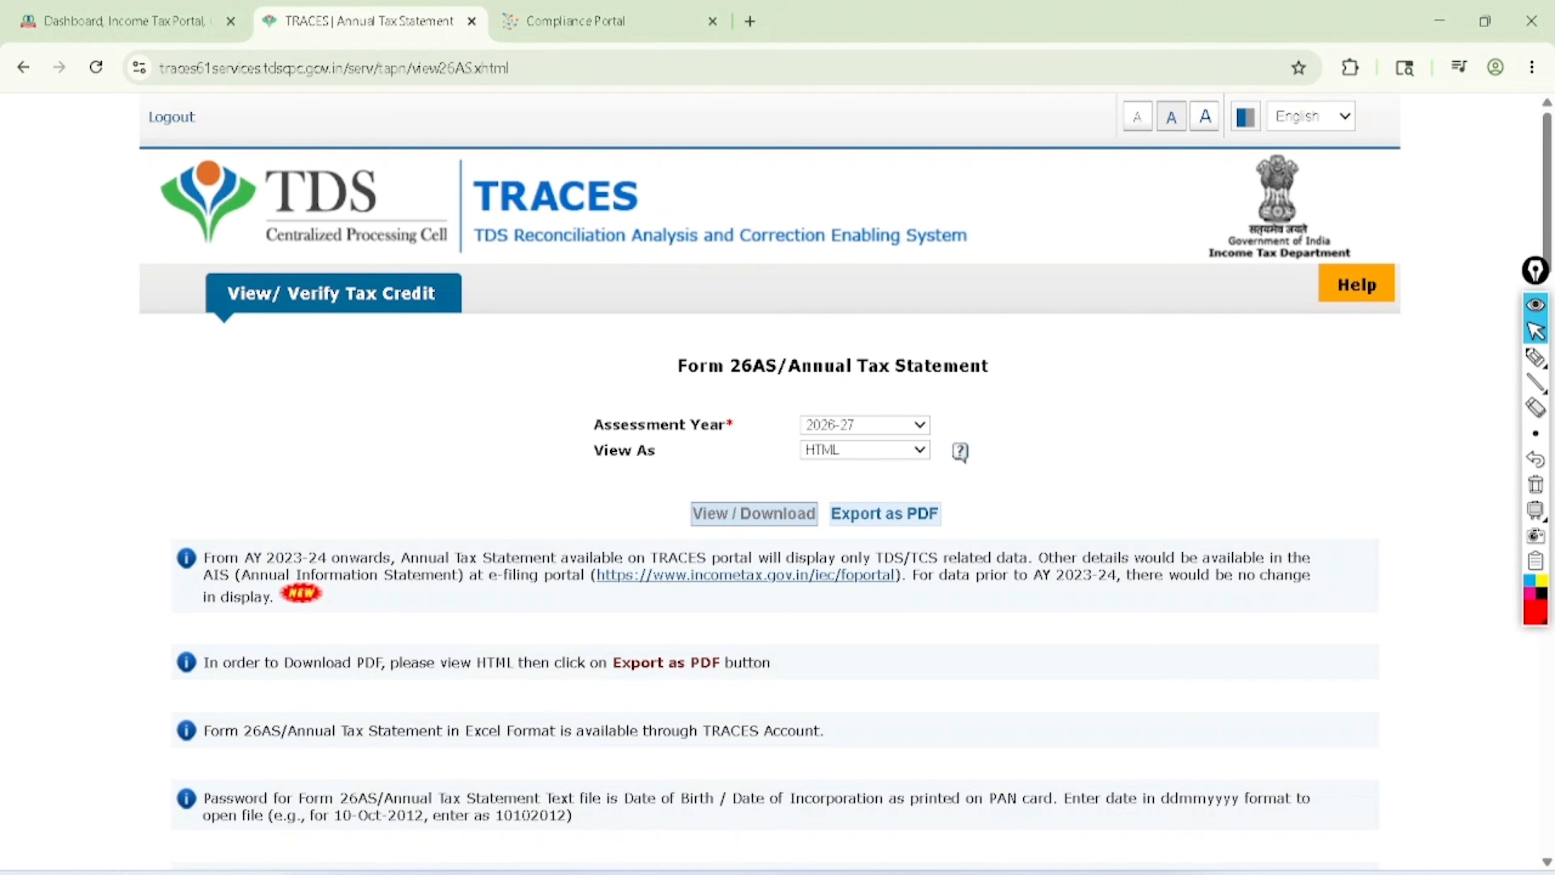
Circle the View / Download and Export as PDF options with the red pen
click(1535, 357)
mouse_move(793, 456)
mouse_down()
mouse_move(676, 507)
mouse_move(833, 508)
mouse_move(757, 461)
mouse_up()
mouse_move(958, 475)
mouse_down()
mouse_move(823, 527)
mouse_move(995, 515)
mouse_move(930, 475)
mouse_up()
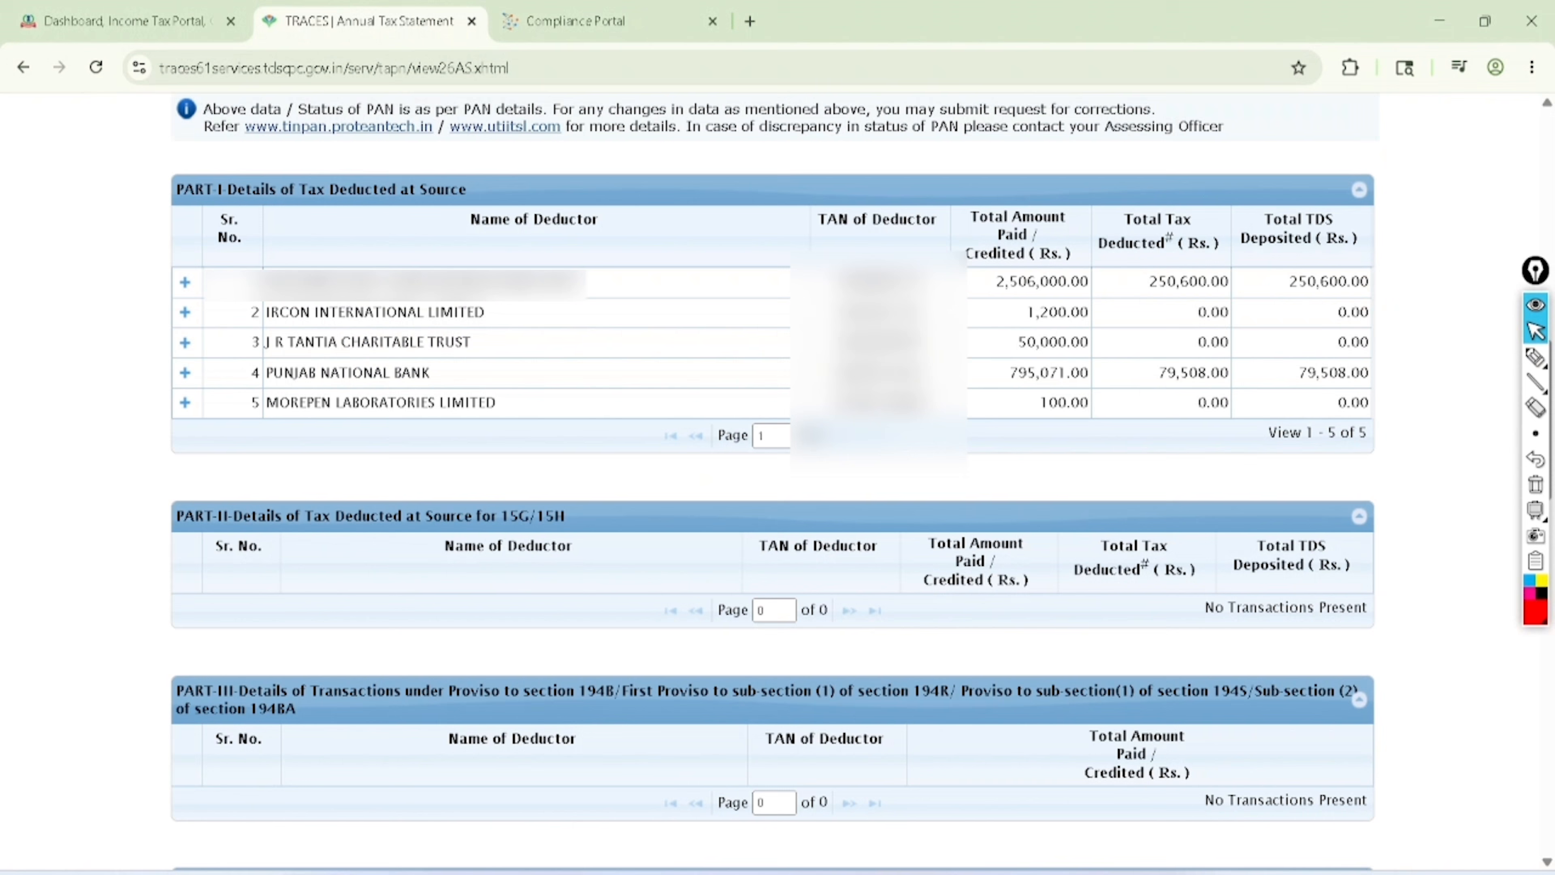
Circle PART-I and the words Tax Deducted at Source in the first table's heading
click(1535, 357)
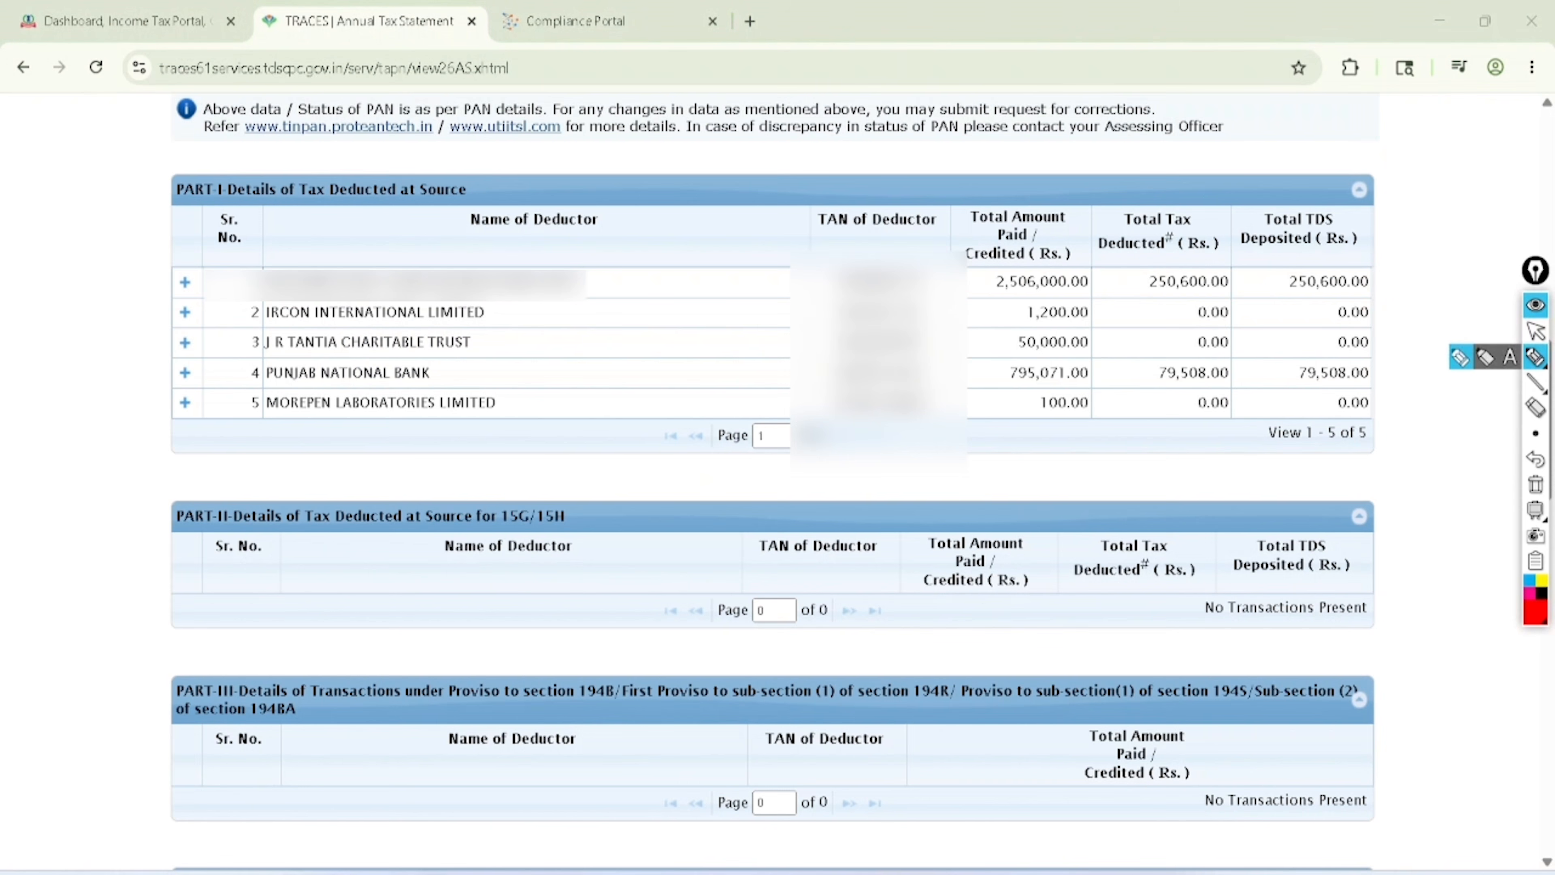
mouse_move(199, 147)
mouse_down()
mouse_move(153, 202)
mouse_move(233, 169)
mouse_move(193, 147)
mouse_up()
mouse_move(278, 210)
mouse_down()
mouse_move(413, 215)
mouse_move(385, 136)
mouse_move(275, 215)
mouse_up()
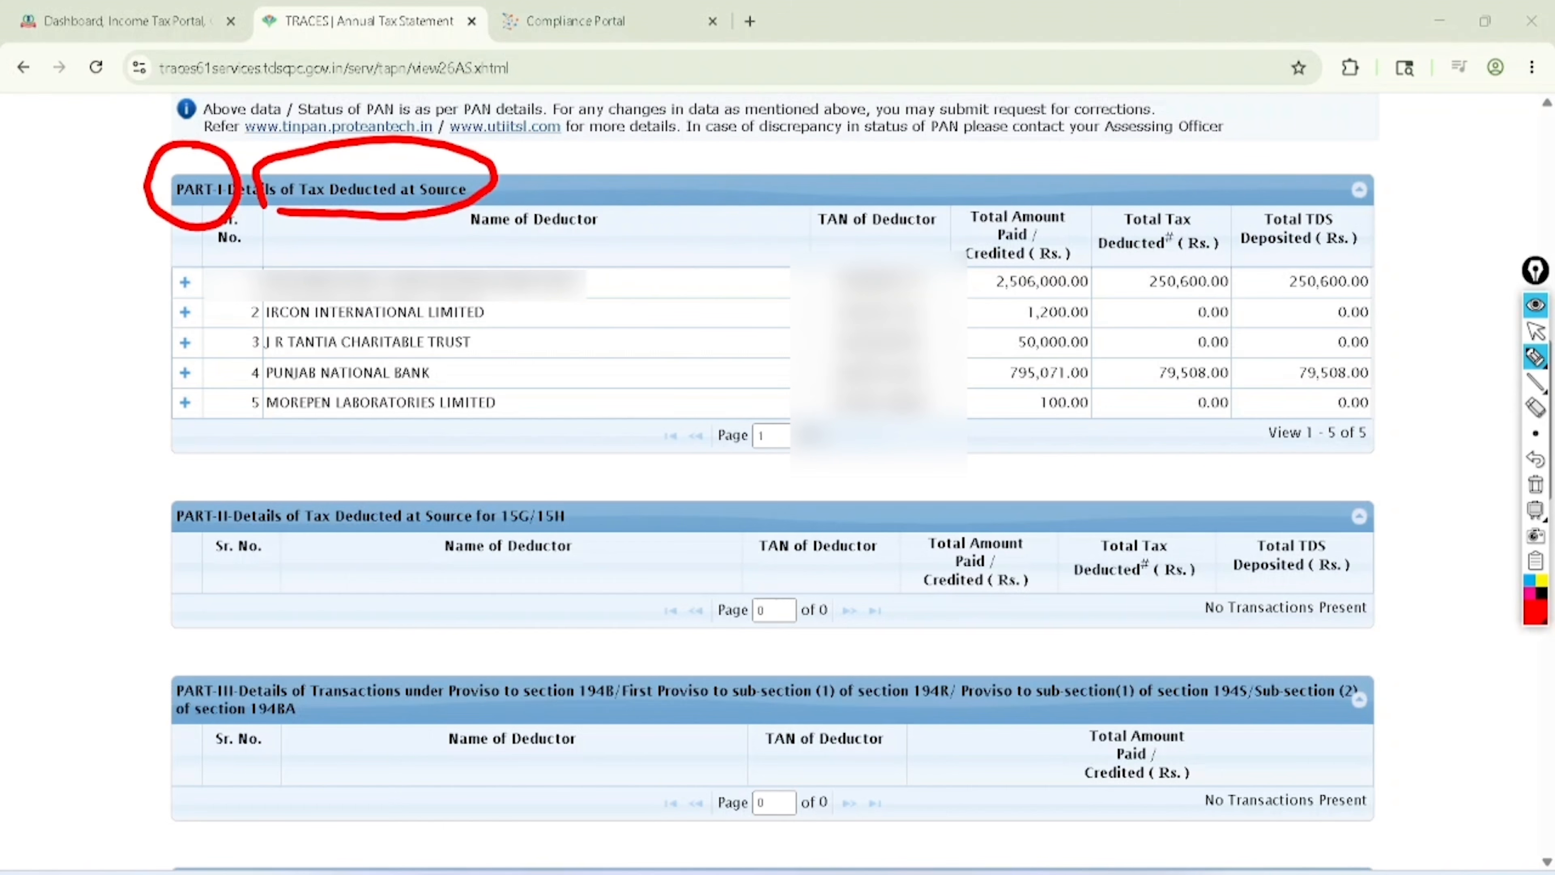
Circle the first deductor's amount credited and tax deducted, underline figures in the next two rows, and mark the first row's expand control
mouse_move(1068, 242)
mouse_down()
mouse_move(987, 263)
mouse_move(1111, 261)
mouse_up()
mouse_move(1221, 251)
mouse_down()
mouse_move(1200, 238)
mouse_move(1236, 293)
mouse_move(1219, 245)
mouse_up()
mouse_move(1007, 322)
mouse_down()
mouse_move(1248, 316)
mouse_move(1248, 347)
mouse_up()
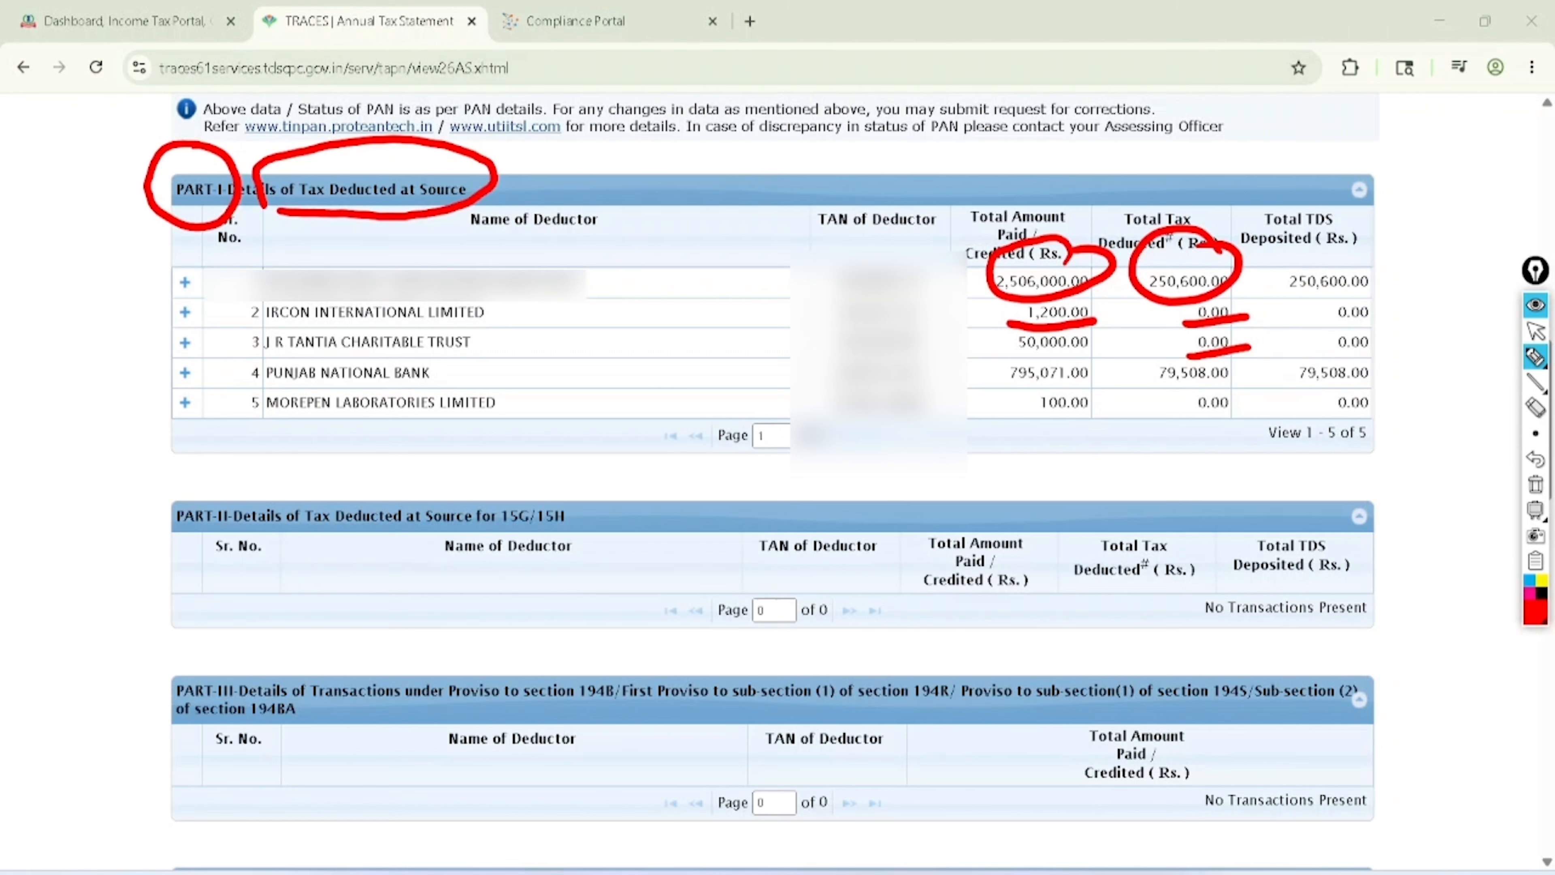
mouse_move(260, 221)
mouse_down()
mouse_move(208, 299)
mouse_move(270, 436)
mouse_move(269, 230)
mouse_move(183, 277)
mouse_up()
Clear the marks, expand the first deductor's transaction details, and circle the 194JB entries in the Section column
click(1536, 330)
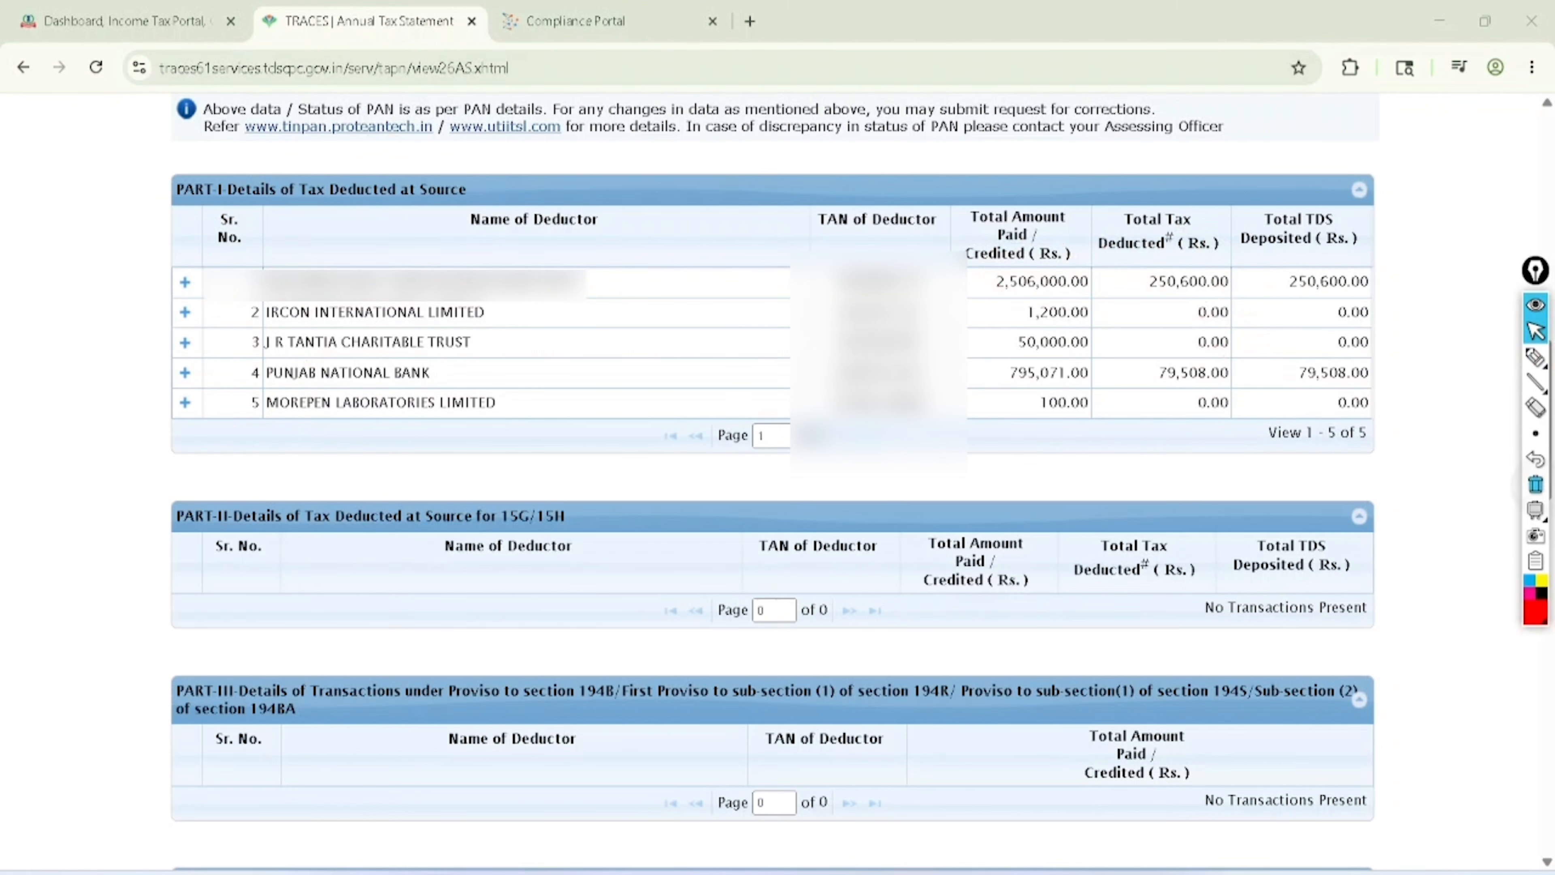
click(185, 282)
click(1535, 357)
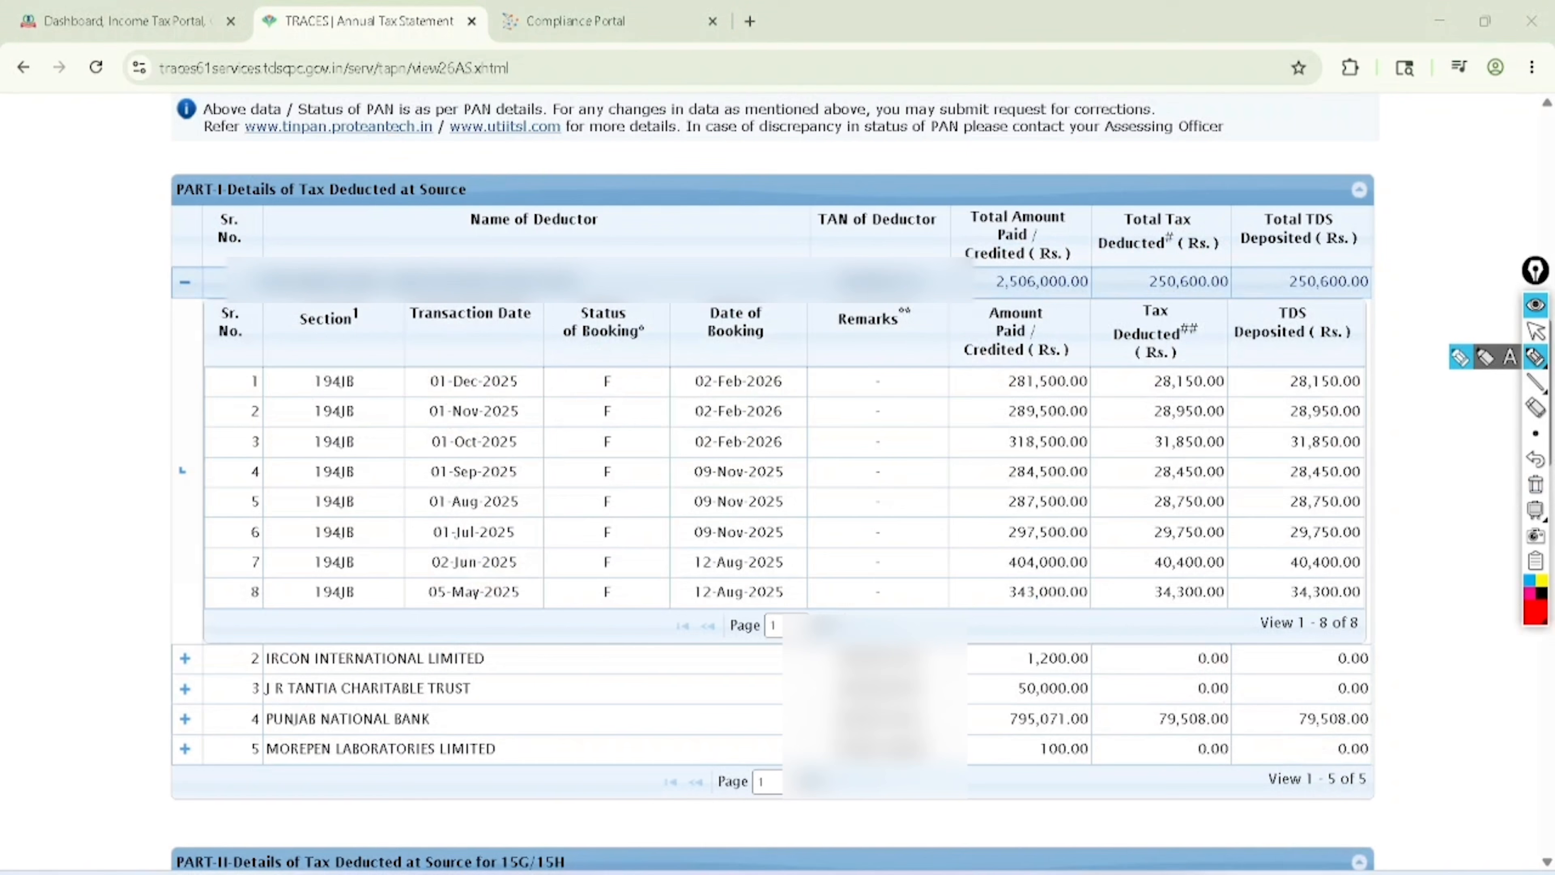
drag(343, 339, 302, 355)
drag(386, 403, 309, 354)
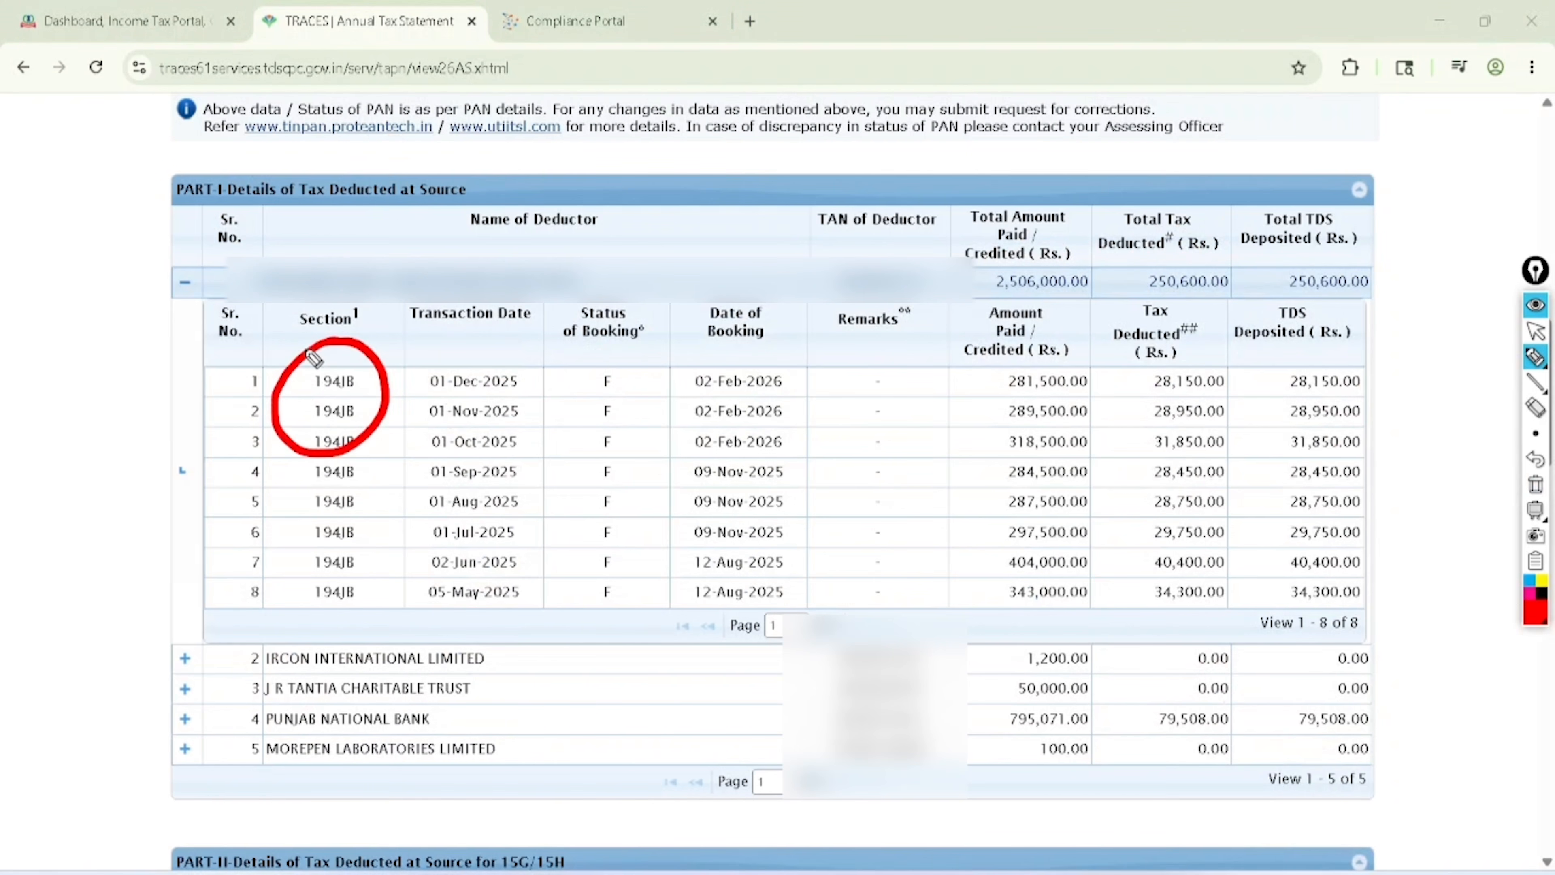
Handwrite "ITR Form" beside the transaction table and underline it
drag(58, 389, 86, 331)
mouse_move(74, 350)
mouse_down()
mouse_move(94, 374)
mouse_move(112, 363)
mouse_up()
drag(91, 317, 148, 302)
drag(73, 469, 77, 434)
mouse_move(78, 473)
mouse_down()
mouse_move(143, 423)
mouse_move(160, 381)
mouse_move(113, 499)
mouse_move(191, 407)
mouse_up()
Clear all pen marks and collapse the first deductor's transaction details
click(1535, 331)
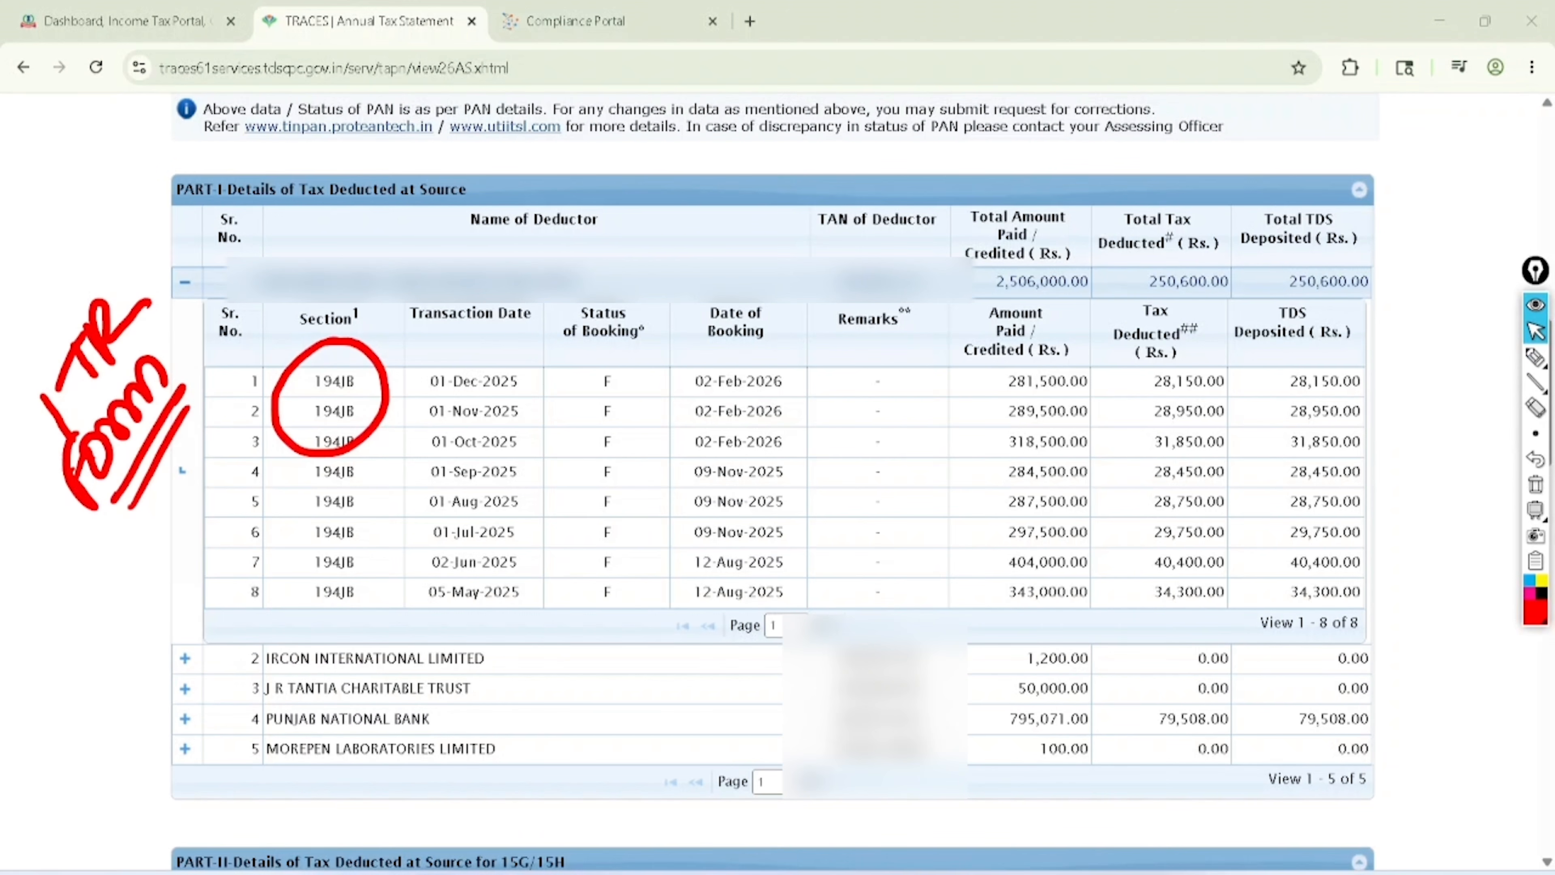
click(1534, 485)
click(185, 282)
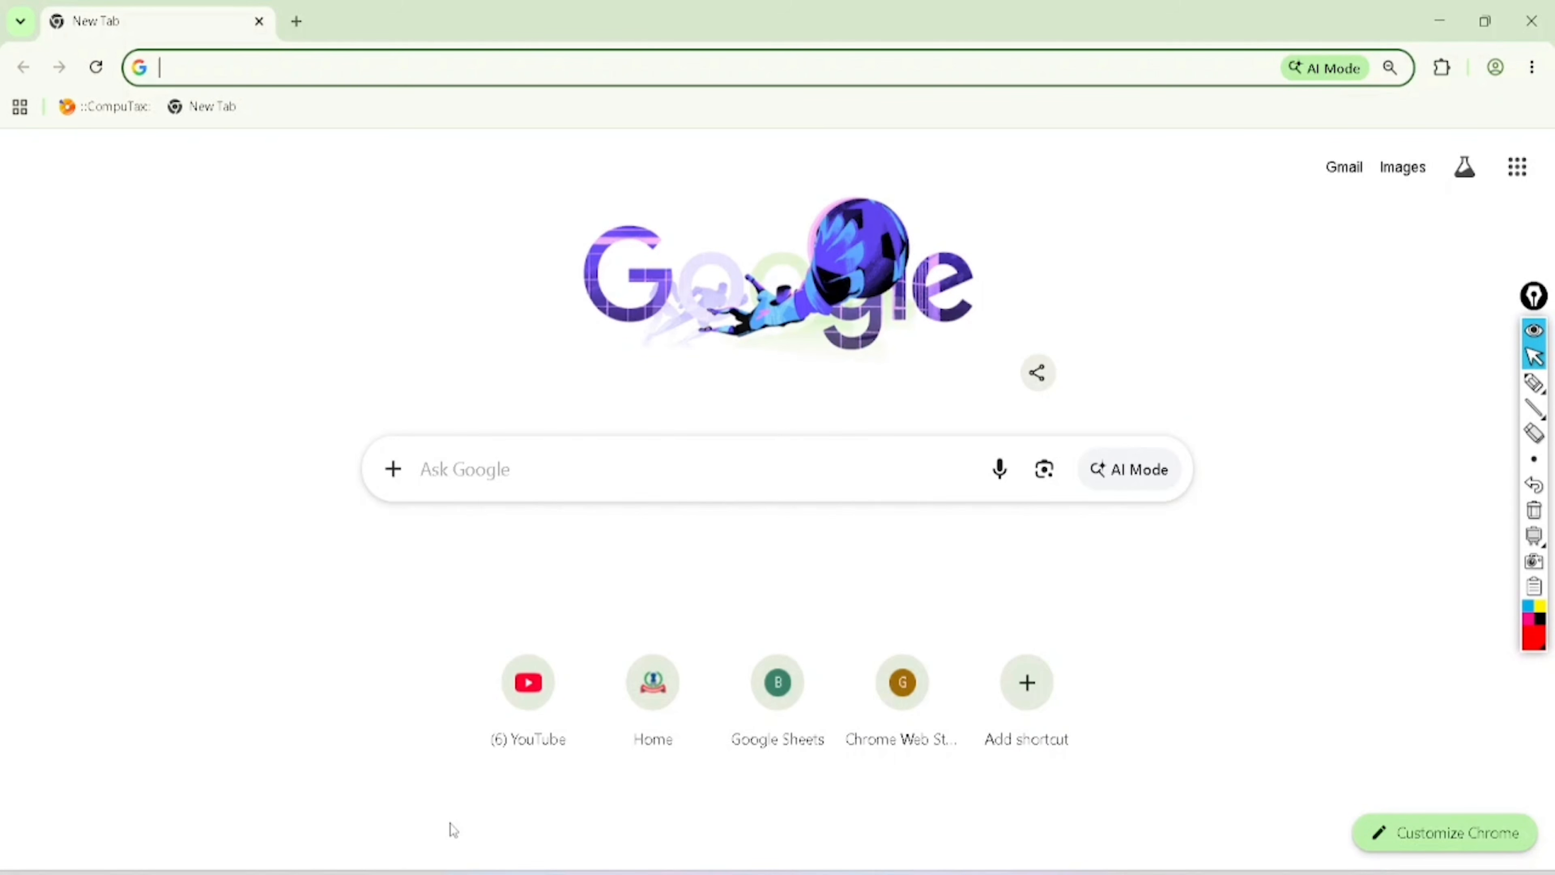
Open the Income Tax e-Filing home page, then circle its incometax.gov.in address and add a tick below it
click(653, 683)
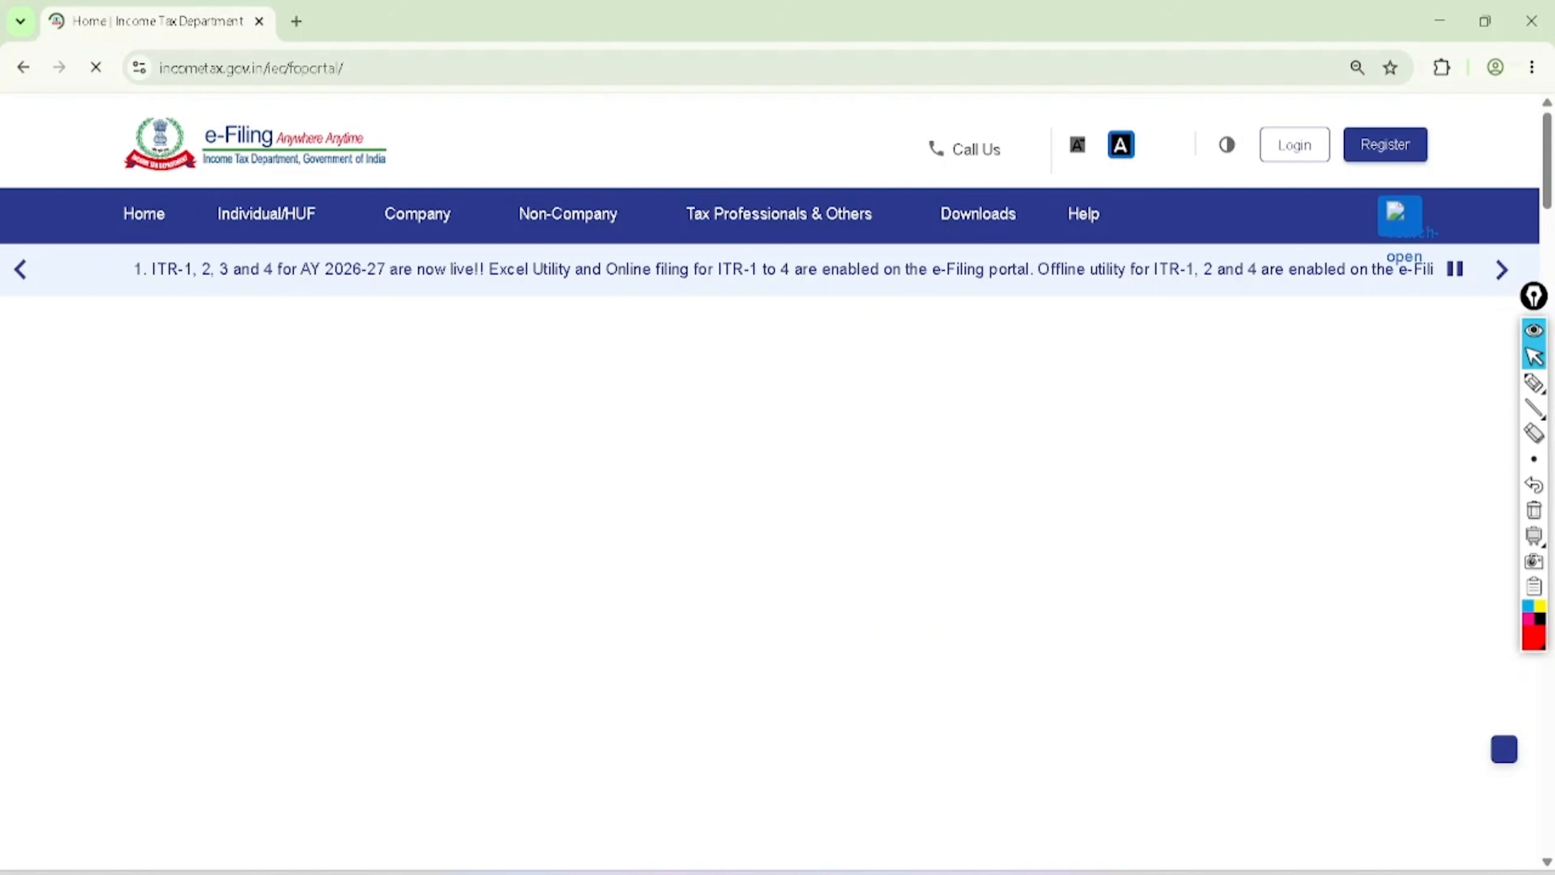
click(1534, 383)
mouse_move(158, 92)
mouse_down()
mouse_move(324, 101)
mouse_move(349, 38)
mouse_move(180, 46)
mouse_move(158, 92)
mouse_up()
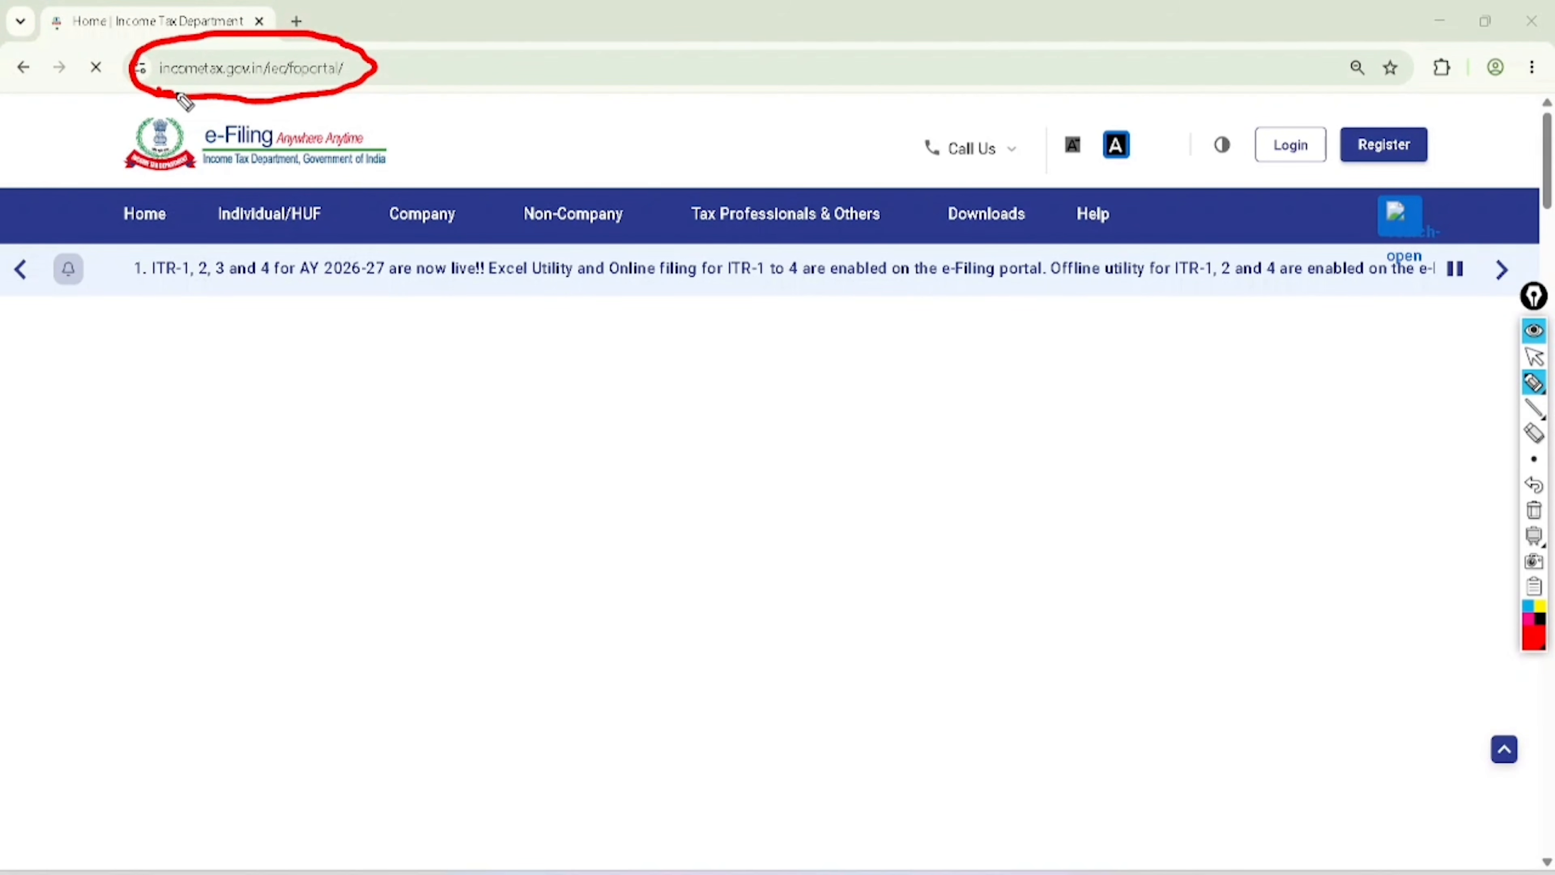
drag(273, 92, 198, 142)
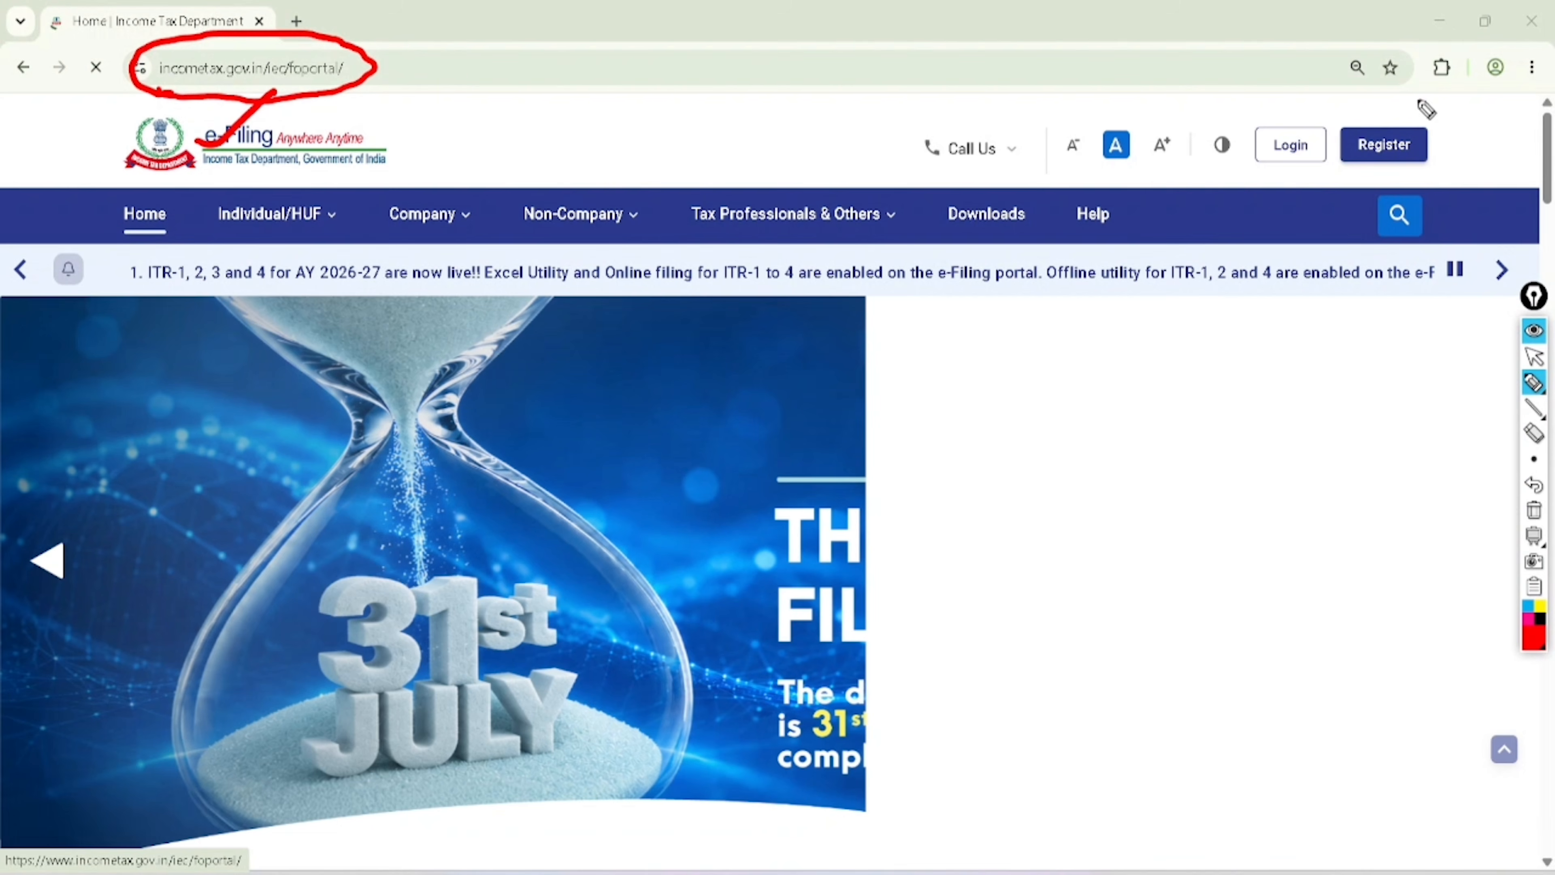
Circle Register and draw a tick at Login on the home page, and open the login page
mouse_move(1421, 98)
mouse_down()
mouse_move(1450, 151)
mouse_move(1421, 98)
mouse_up()
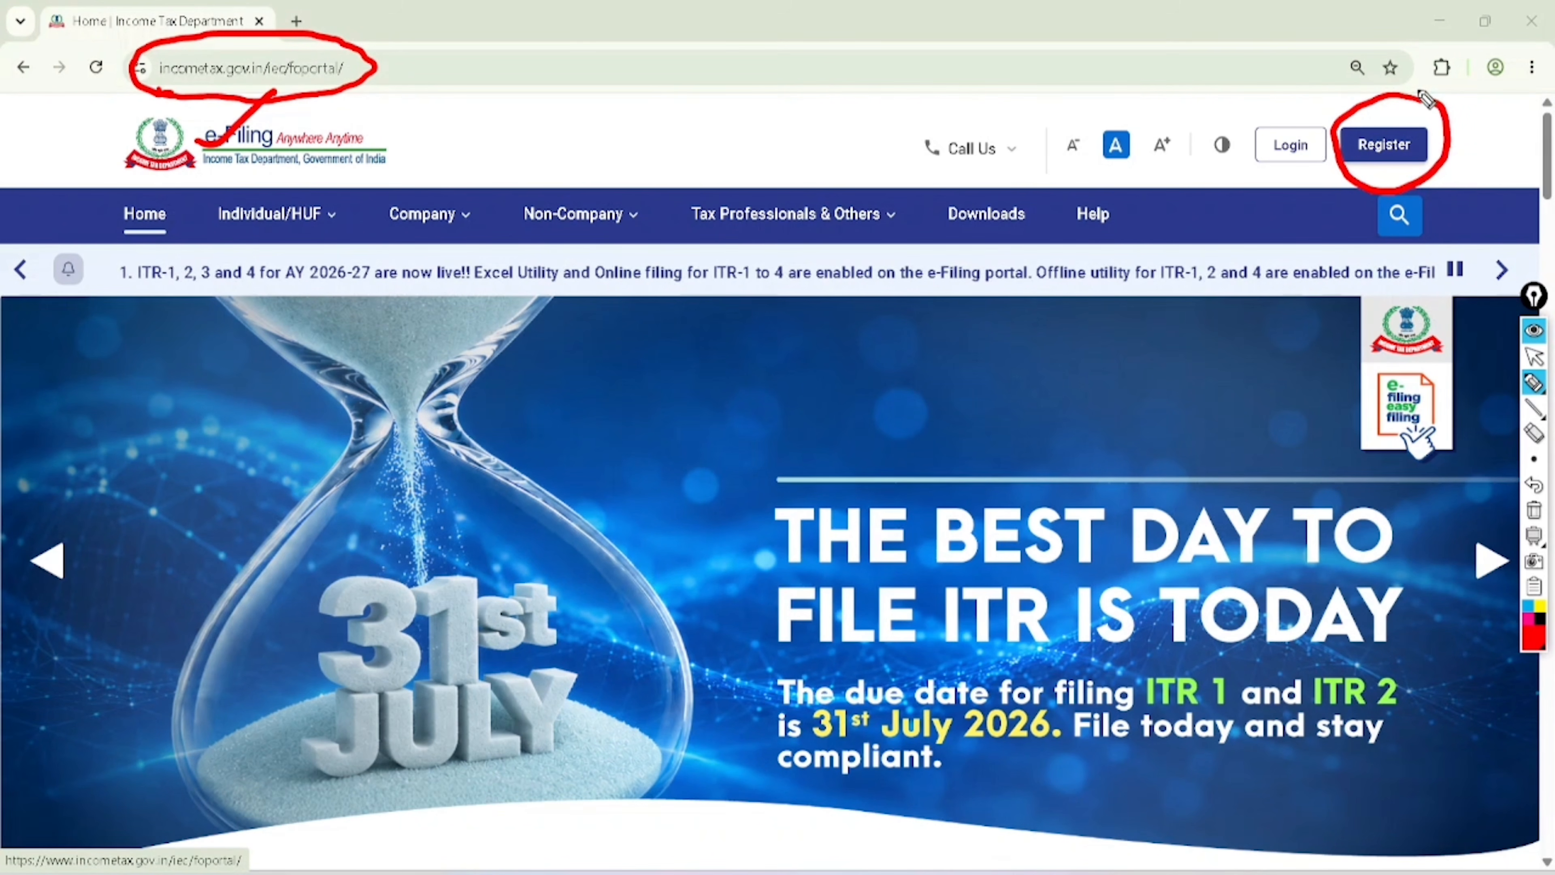
drag(1256, 117, 1334, 69)
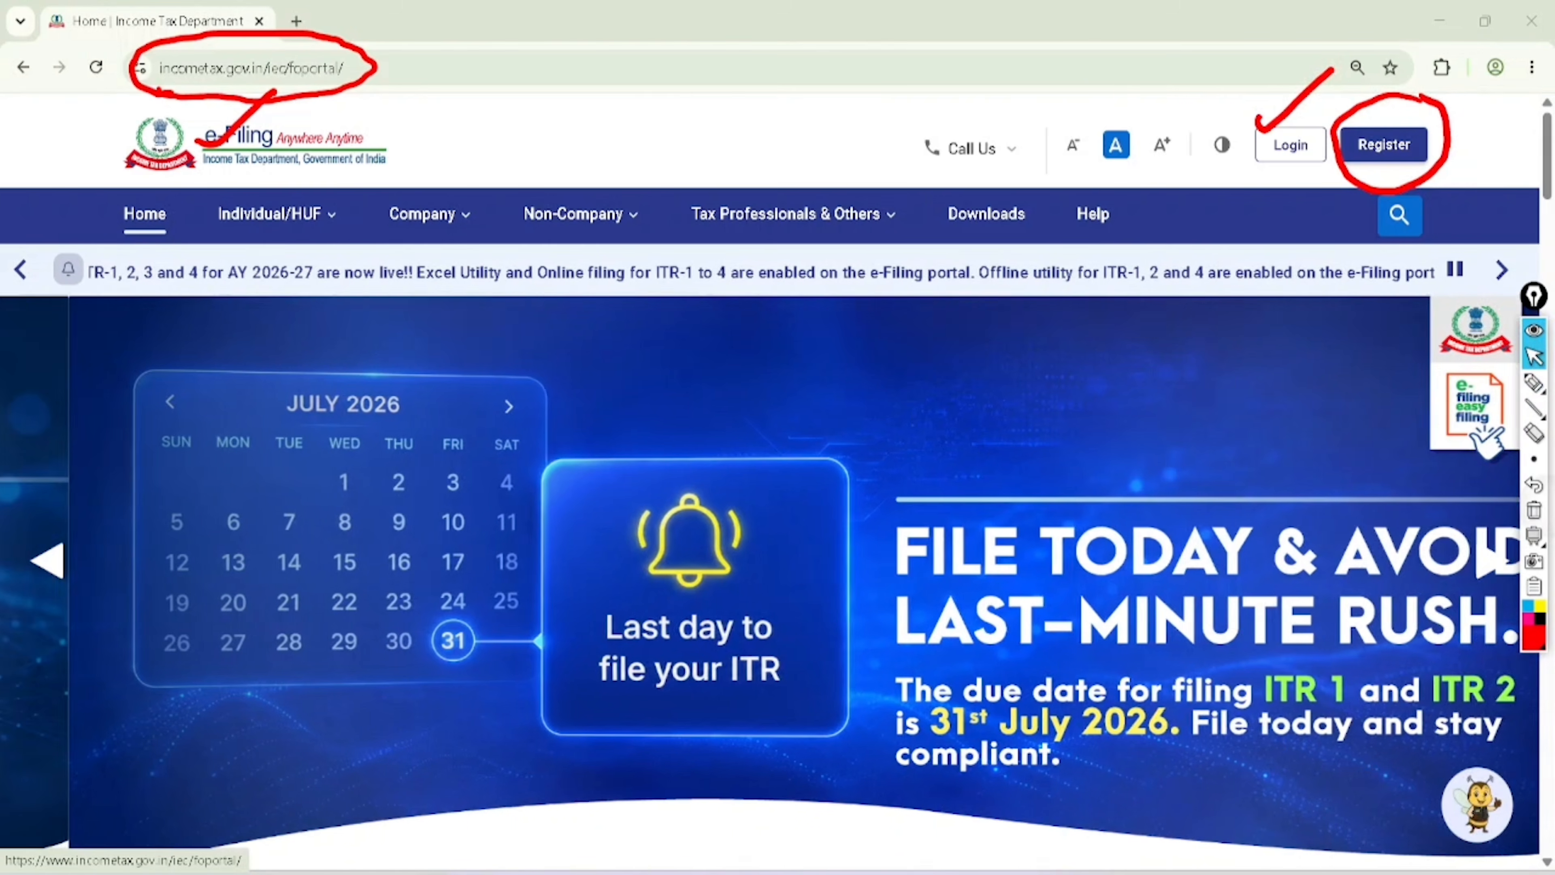
click(1533, 356)
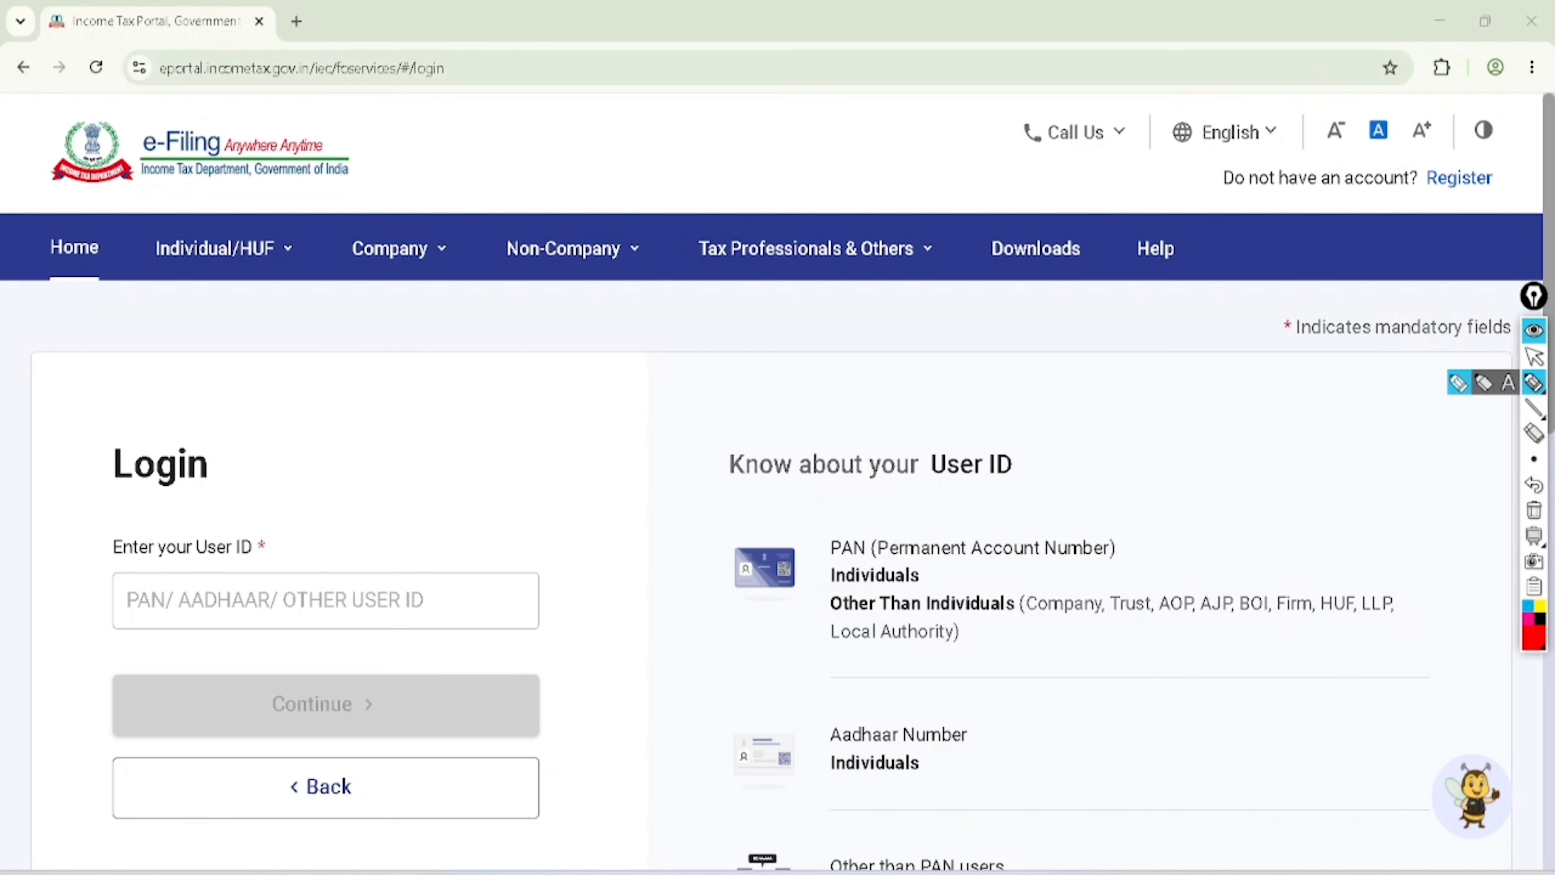
Circle the Login heading and User ID label, tick PAN and AADHAAR in the ID field, and mark Continue
mouse_move(139, 409)
mouse_down()
mouse_move(123, 494)
mouse_move(202, 407)
mouse_move(153, 436)
mouse_up()
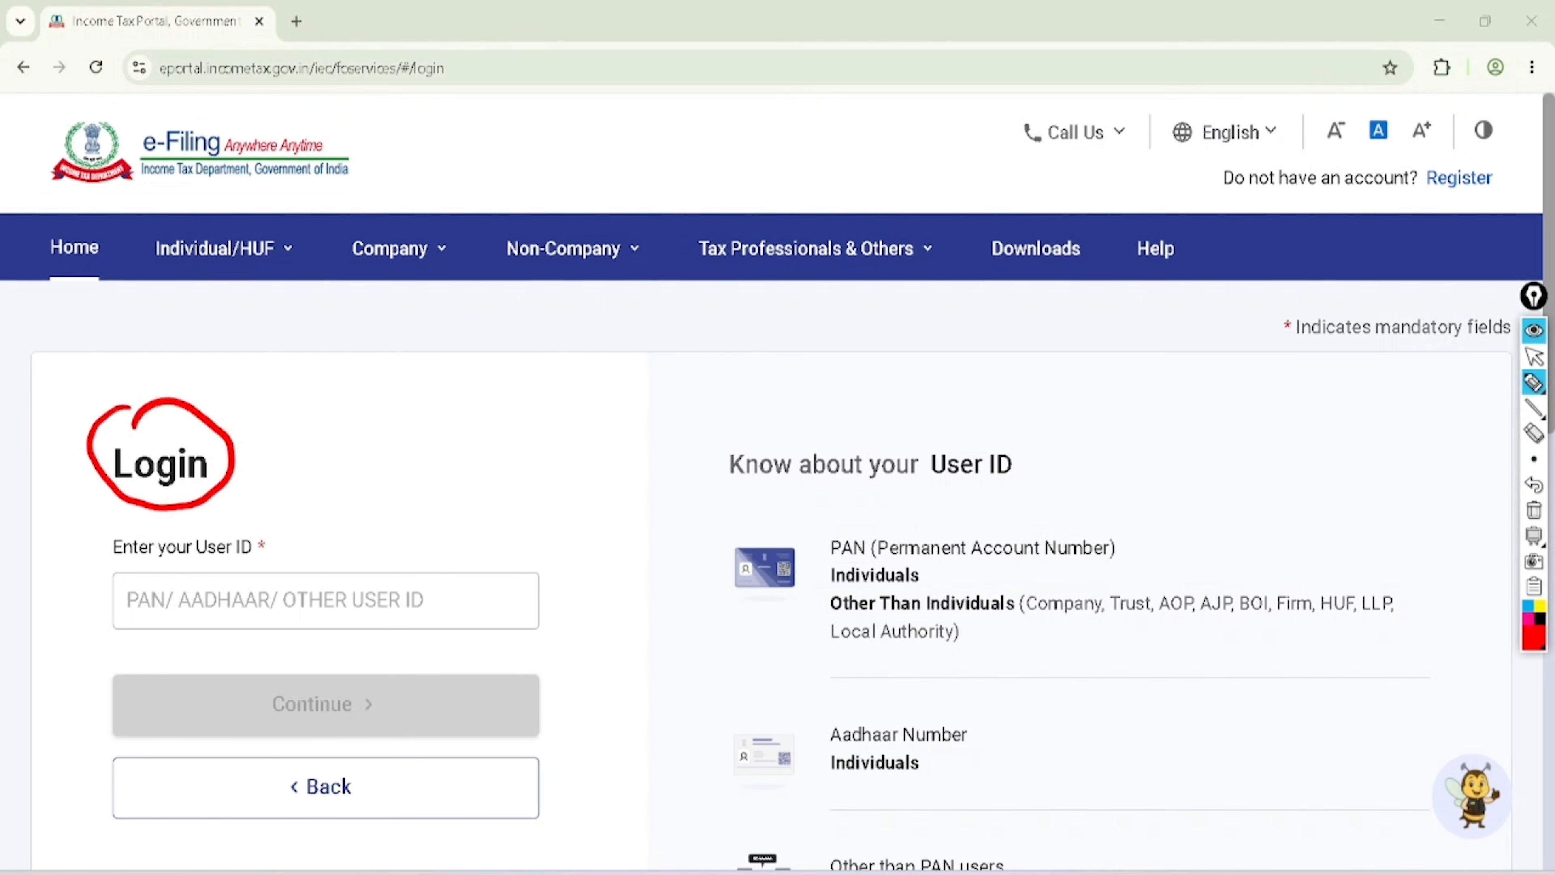
mouse_move(212, 515)
mouse_down()
mouse_move(271, 539)
mouse_move(208, 511)
mouse_up()
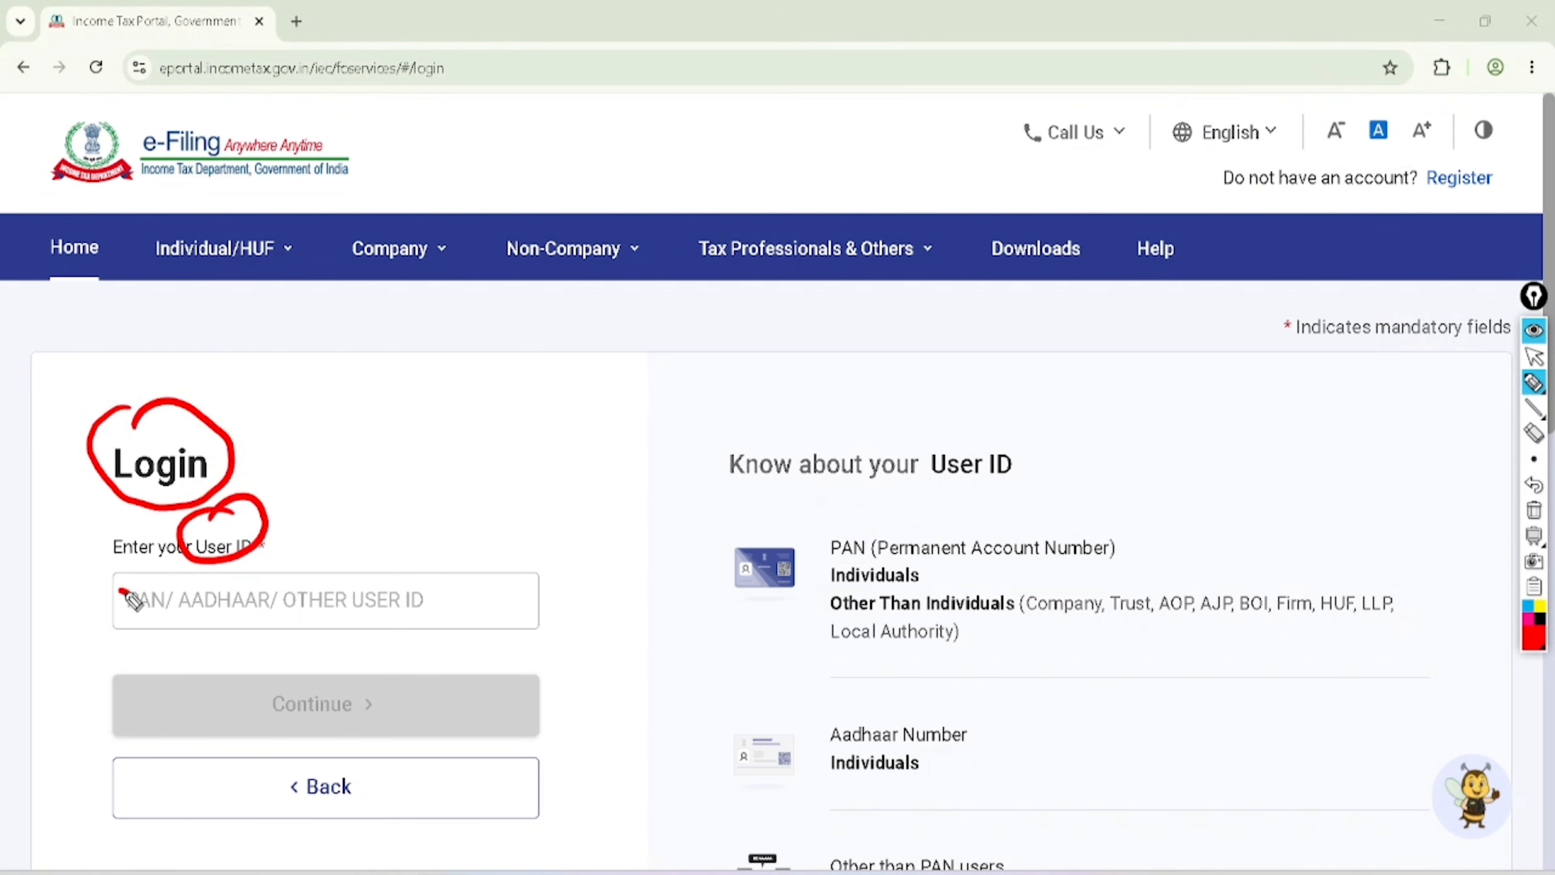
drag(126, 592, 180, 521)
drag(225, 577, 299, 512)
mouse_move(311, 653)
mouse_down()
mouse_move(284, 666)
mouse_move(273, 711)
mouse_move(296, 696)
mouse_up()
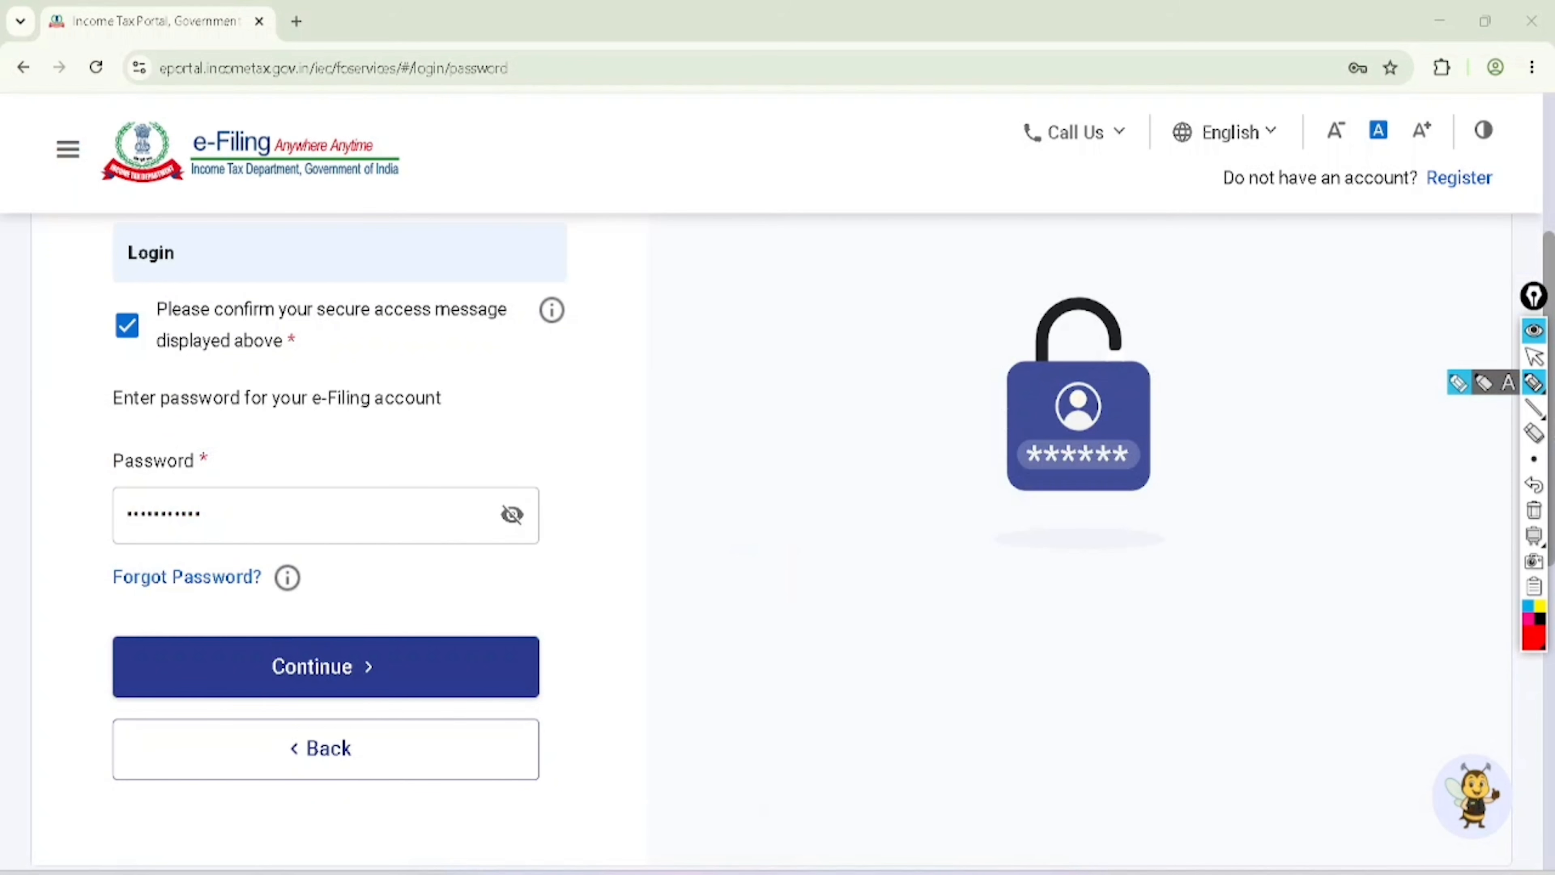
Circle the secure access message checkbox on the login page and mark the Password field and Continue
mouse_move(141, 303)
mouse_down()
mouse_move(112, 333)
mouse_move(147, 300)
mouse_move(125, 315)
mouse_up()
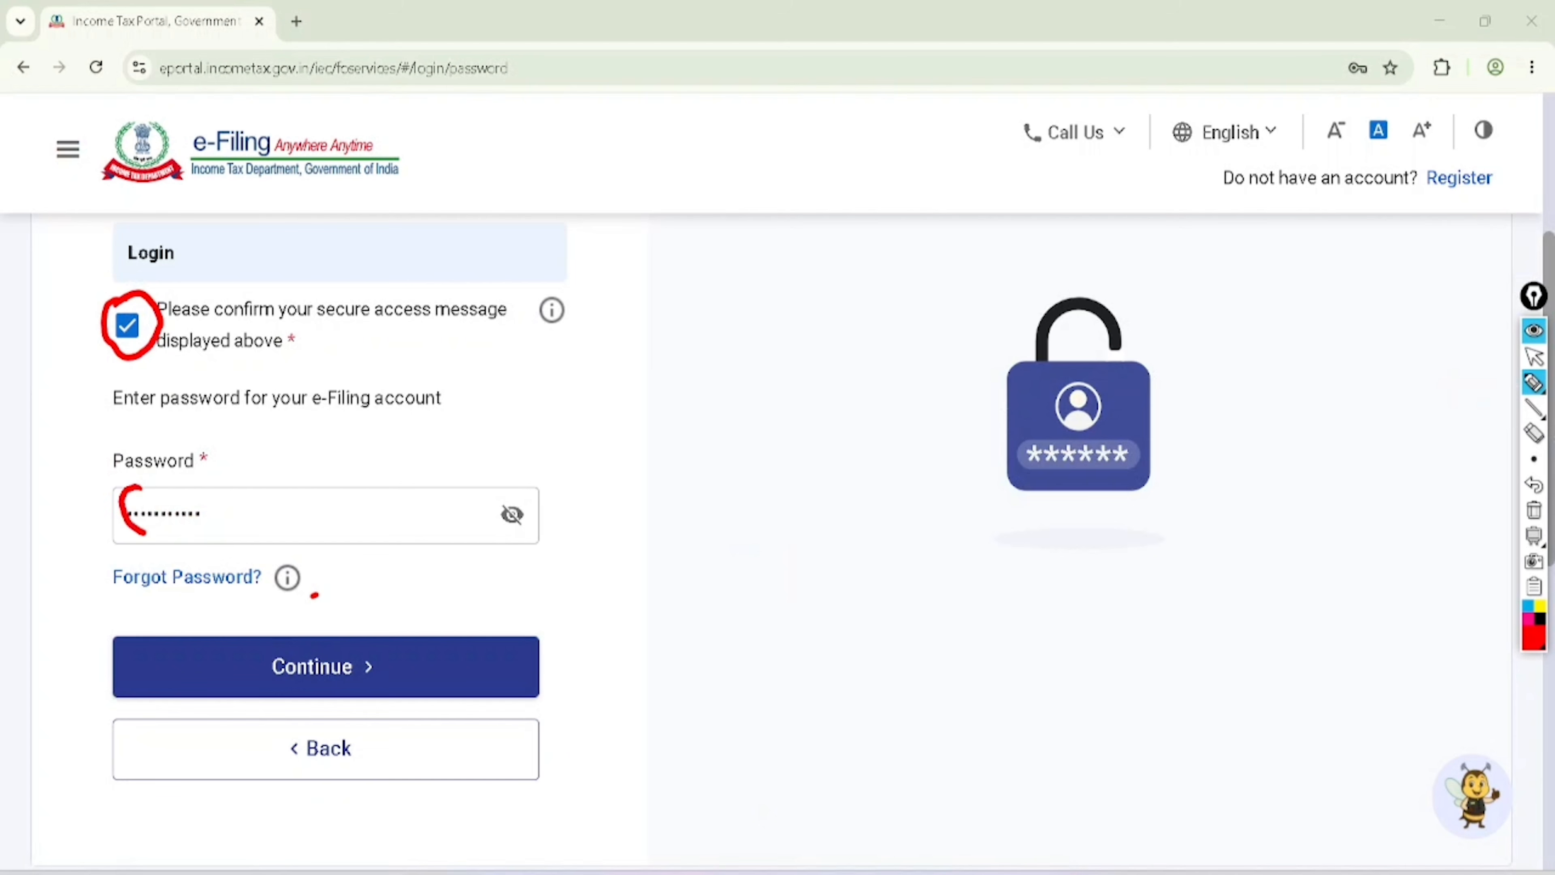
mouse_move(145, 533)
mouse_down()
mouse_move(195, 483)
mouse_move(138, 499)
mouse_move(146, 615)
mouse_move(236, 556)
mouse_move(152, 576)
mouse_up()
mouse_move(239, 550)
mouse_down()
mouse_move(282, 503)
mouse_move(339, 537)
mouse_move(367, 480)
mouse_move(392, 490)
mouse_move(364, 542)
mouse_up()
drag(432, 495, 373, 554)
mouse_move(306, 612)
mouse_down()
mouse_move(354, 692)
mouse_move(300, 624)
mouse_up()
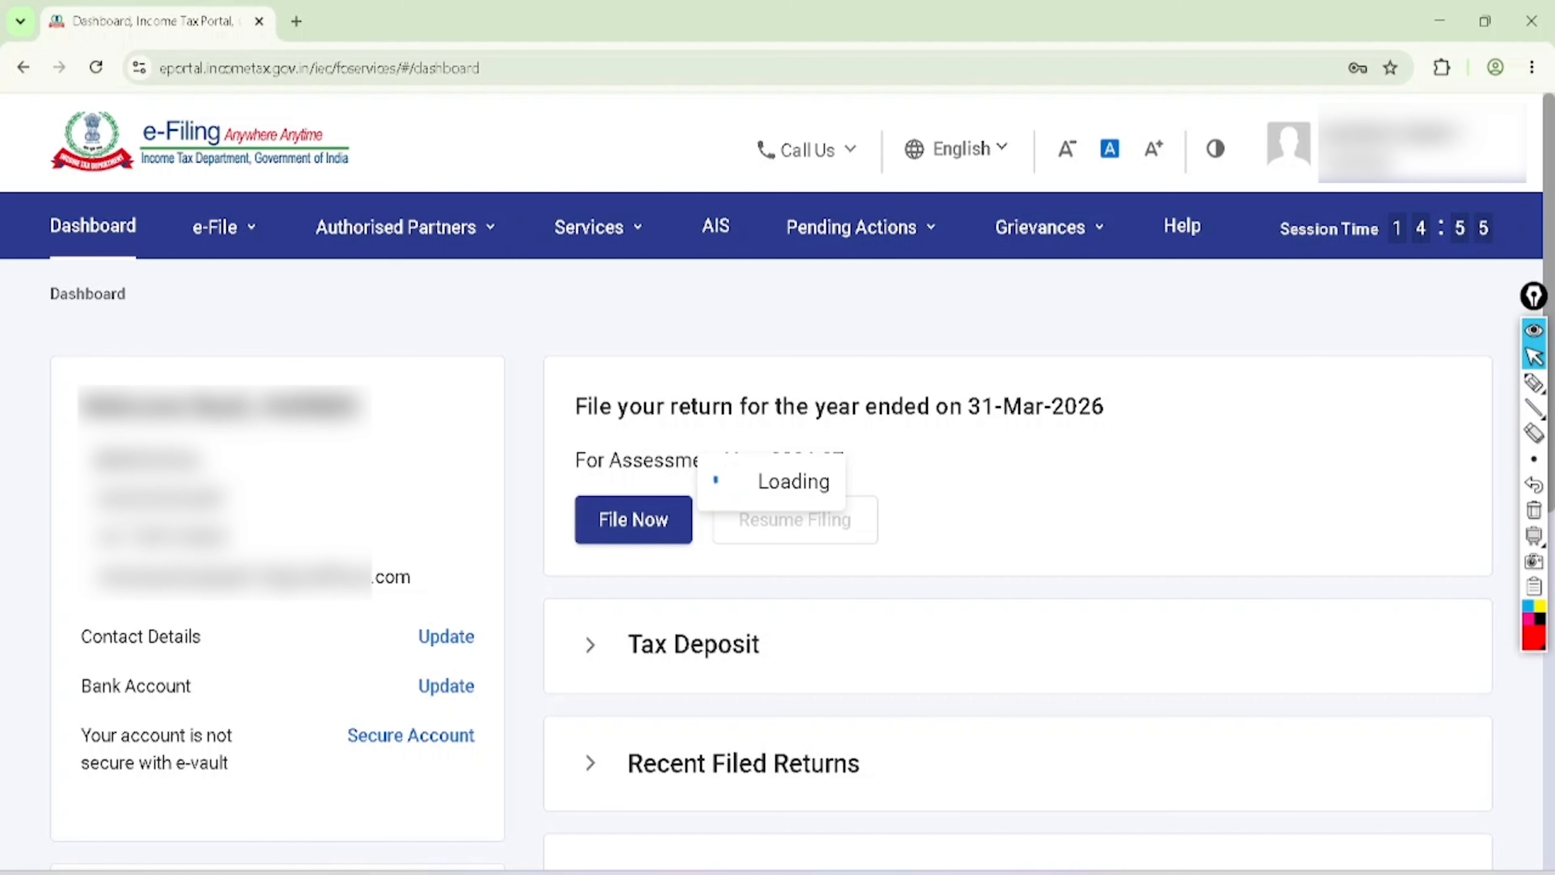
Tick File Now and circle AIS on the dashboard, clear the marks, and open AIS
click(1533, 383)
drag(545, 525, 597, 477)
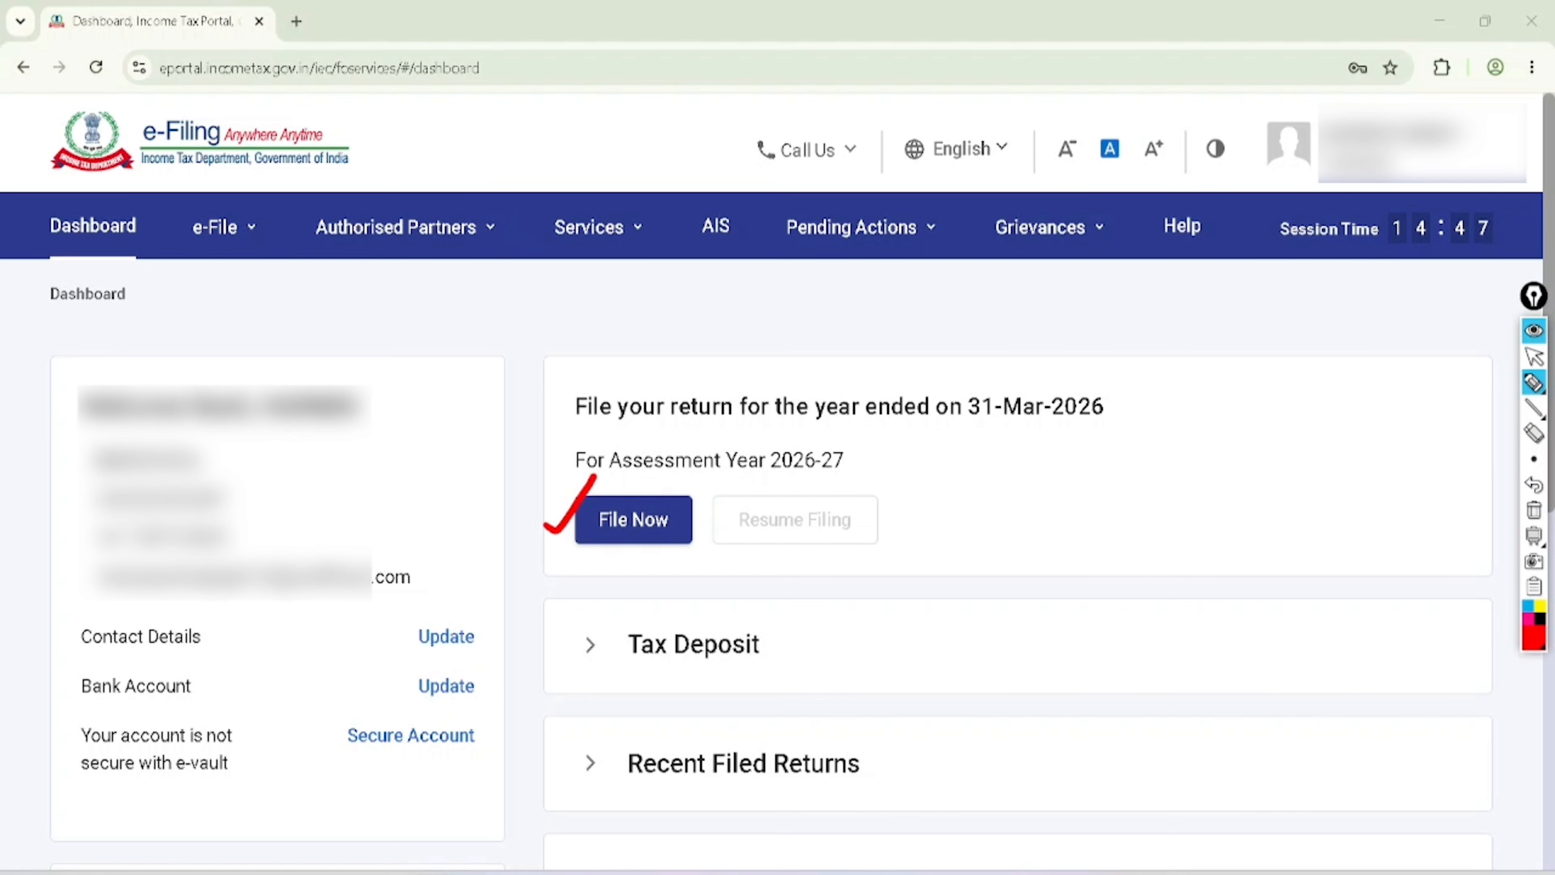
mouse_move(711, 201)
mouse_down()
mouse_move(704, 263)
mouse_move(709, 213)
mouse_up()
click(1533, 357)
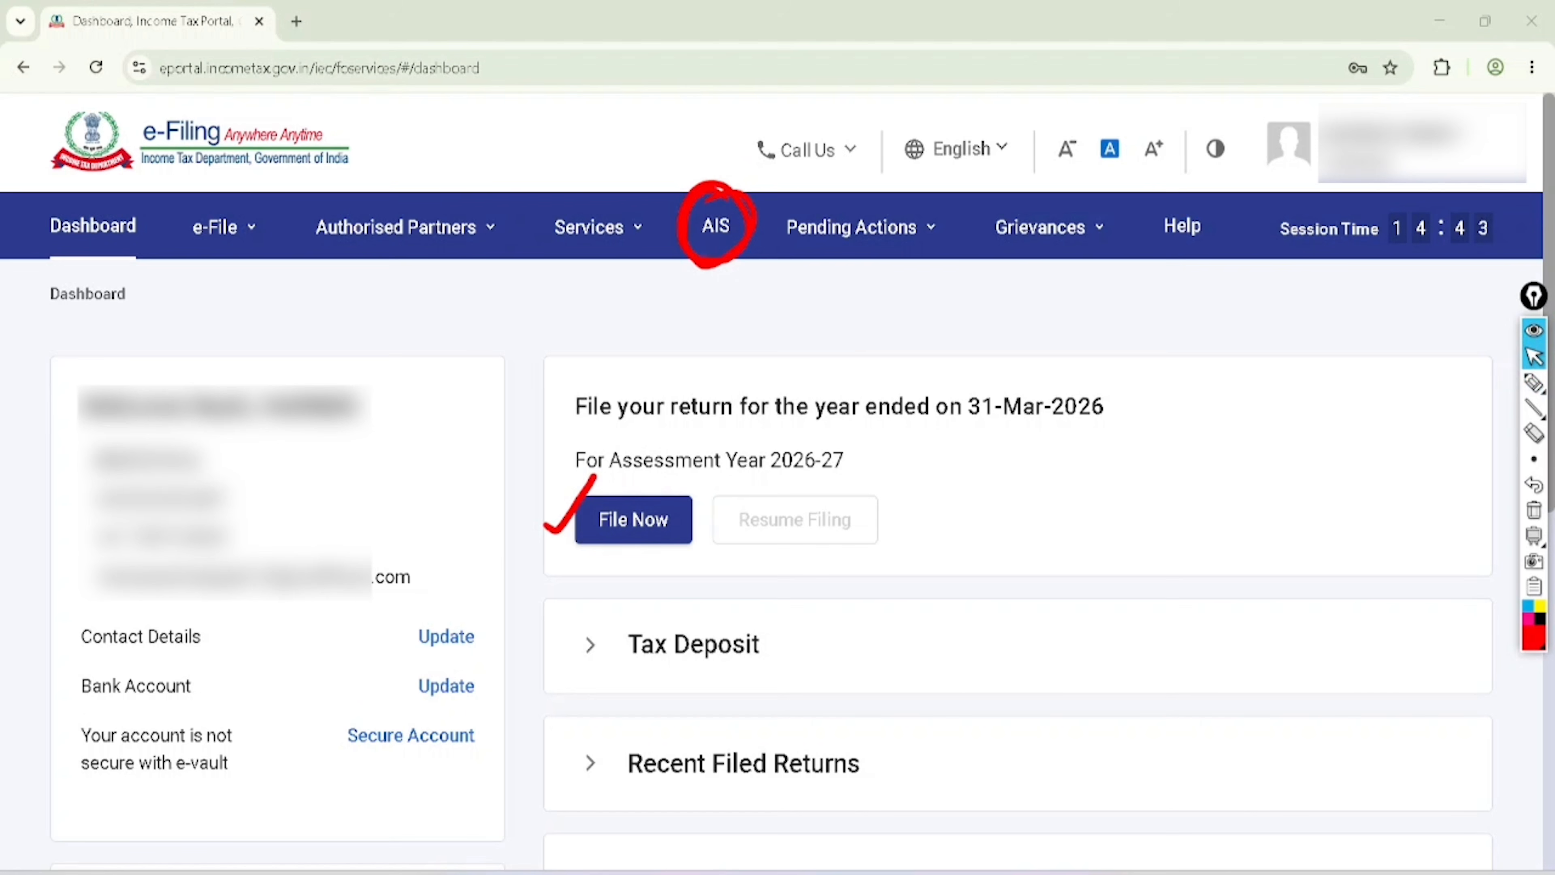
click(1533, 510)
click(715, 227)
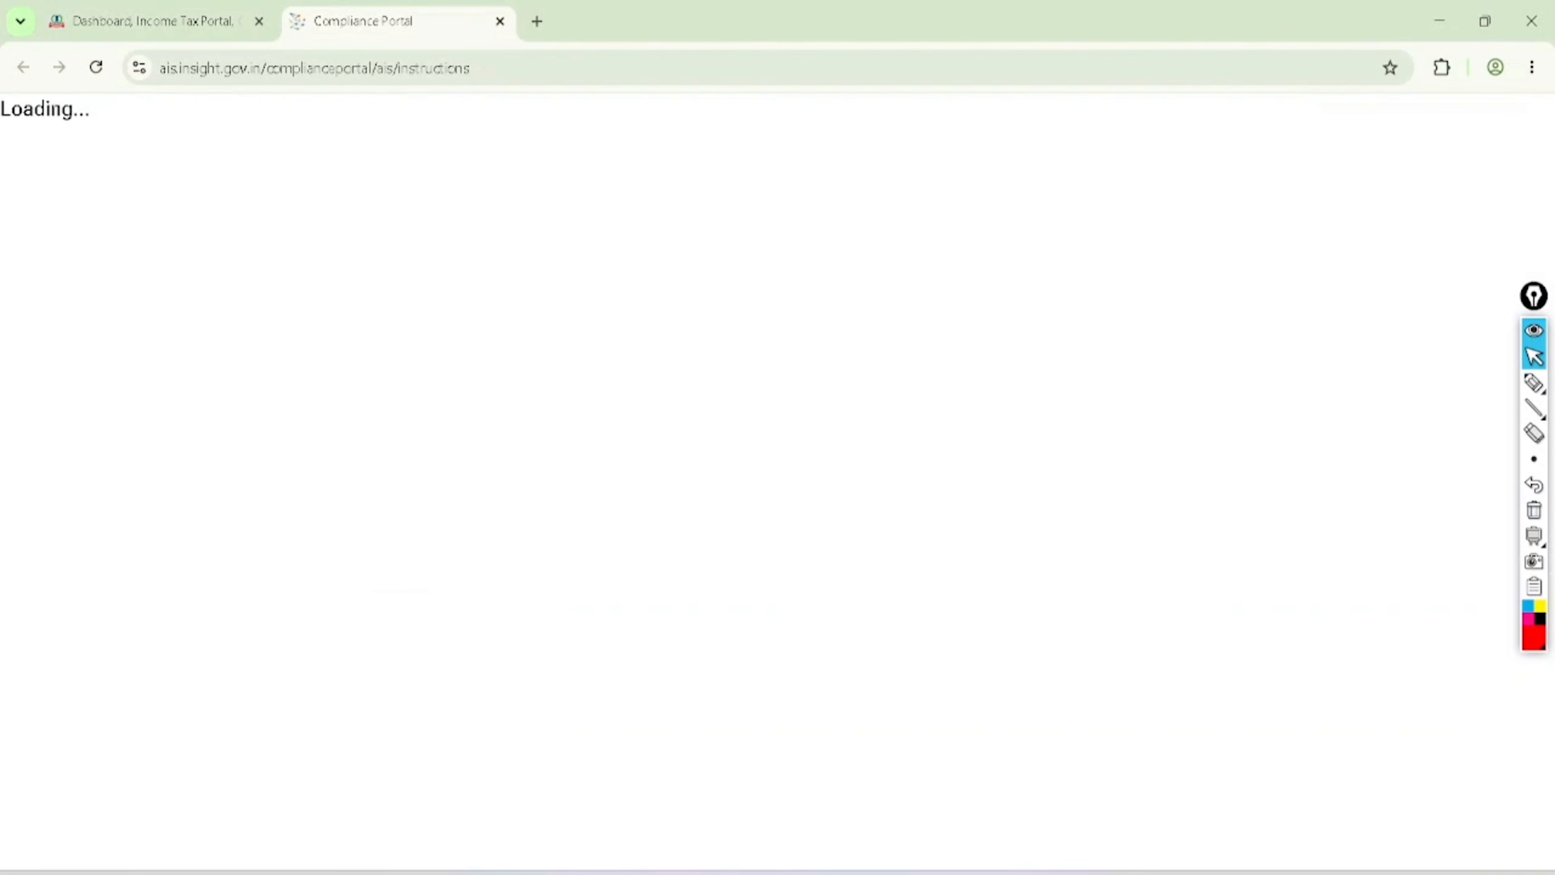
Circle the AIS section beside Instructions in the Compliance Portal with a line leading up from it, and open that section
click(1533, 382)
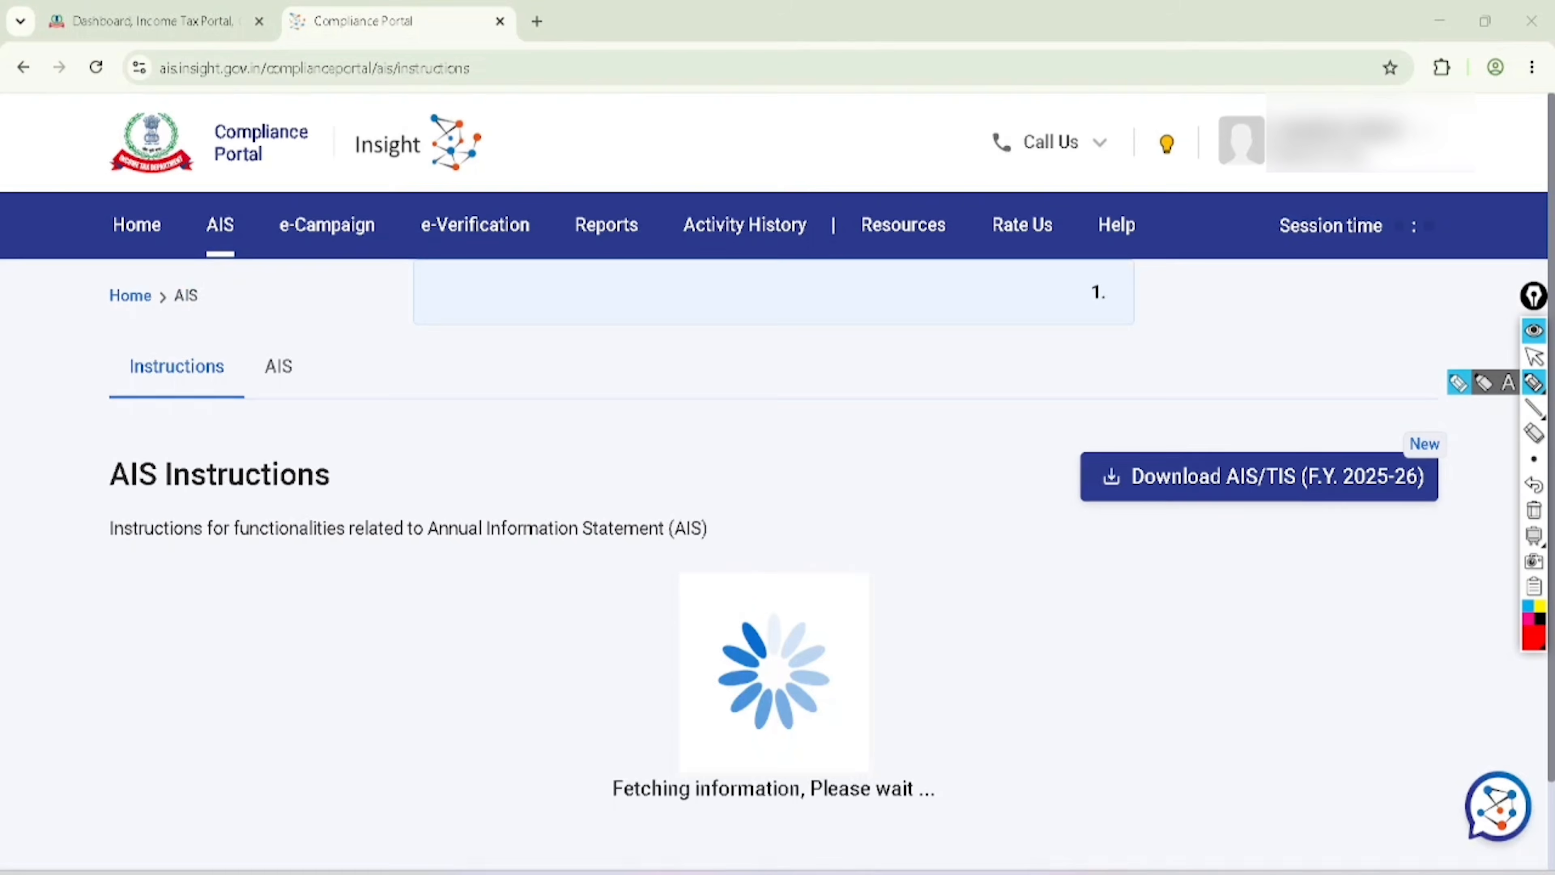
mouse_move(287, 326)
mouse_down()
mouse_move(261, 342)
mouse_move(313, 361)
mouse_move(295, 331)
mouse_move(351, 251)
mouse_up()
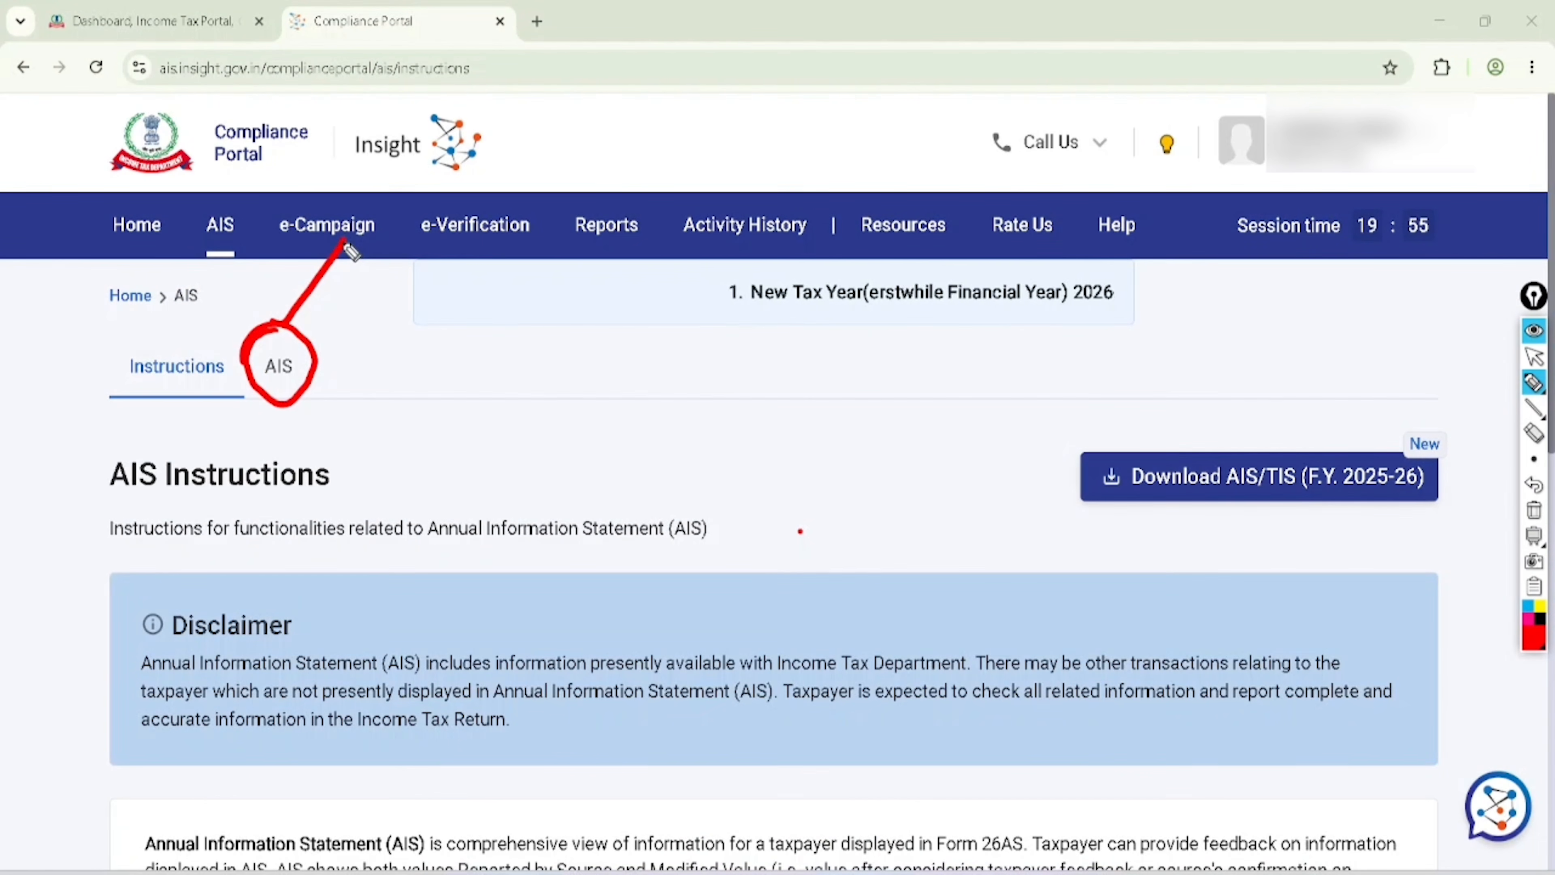
click(1534, 356)
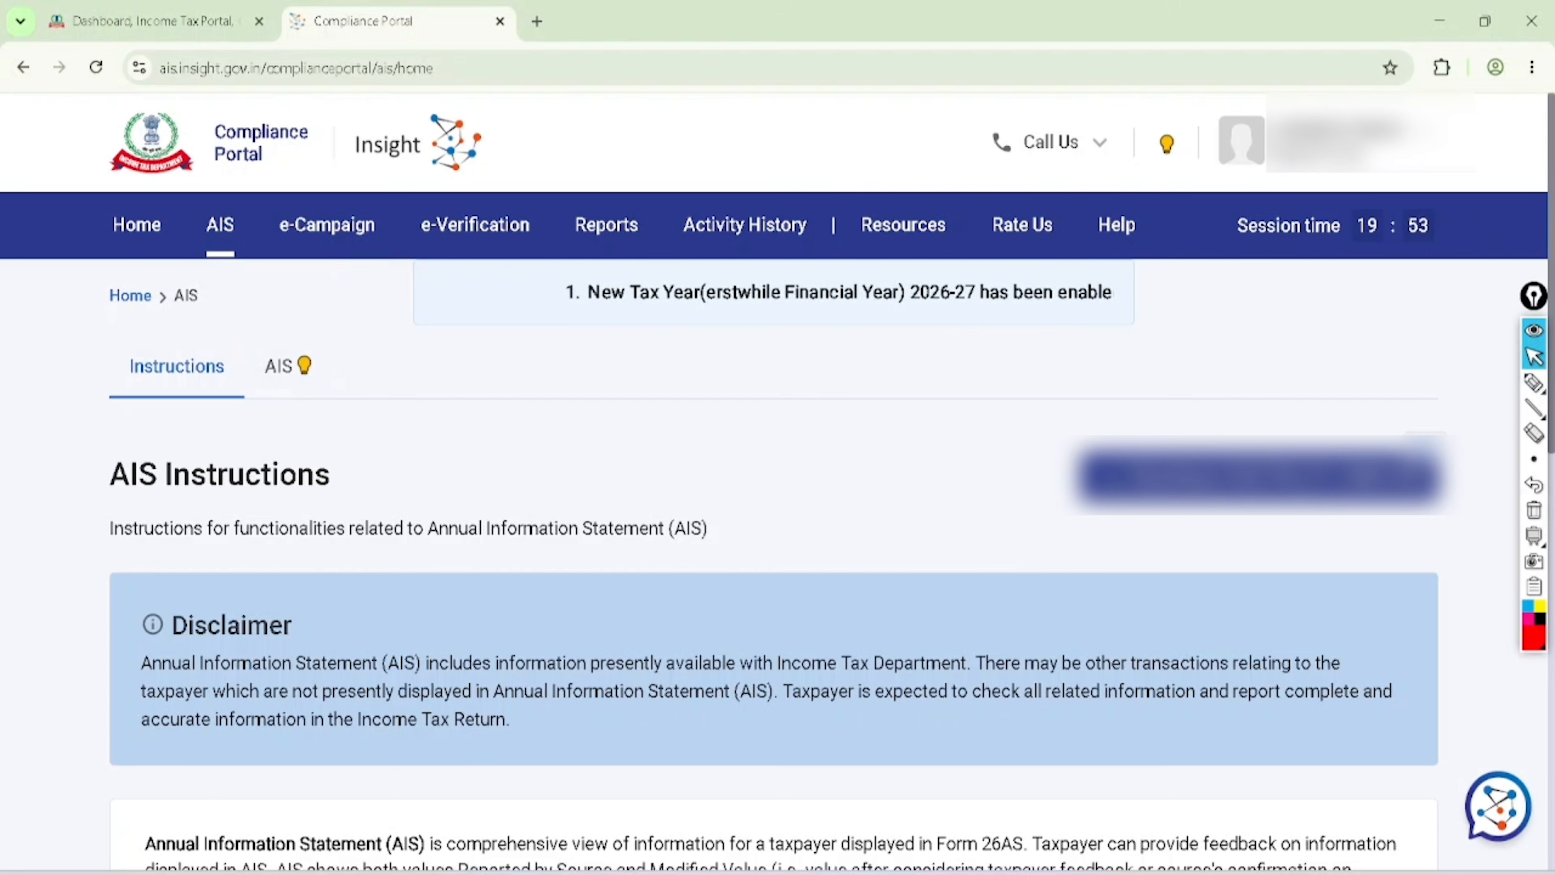
click(278, 366)
Circle and tick F.Y. 2025-26, circle Taxpayer Information Summary (TIS), clear the marks, and open the TIS
click(1534, 383)
mouse_move(947, 402)
mouse_down()
mouse_move(823, 525)
mouse_move(948, 393)
mouse_up()
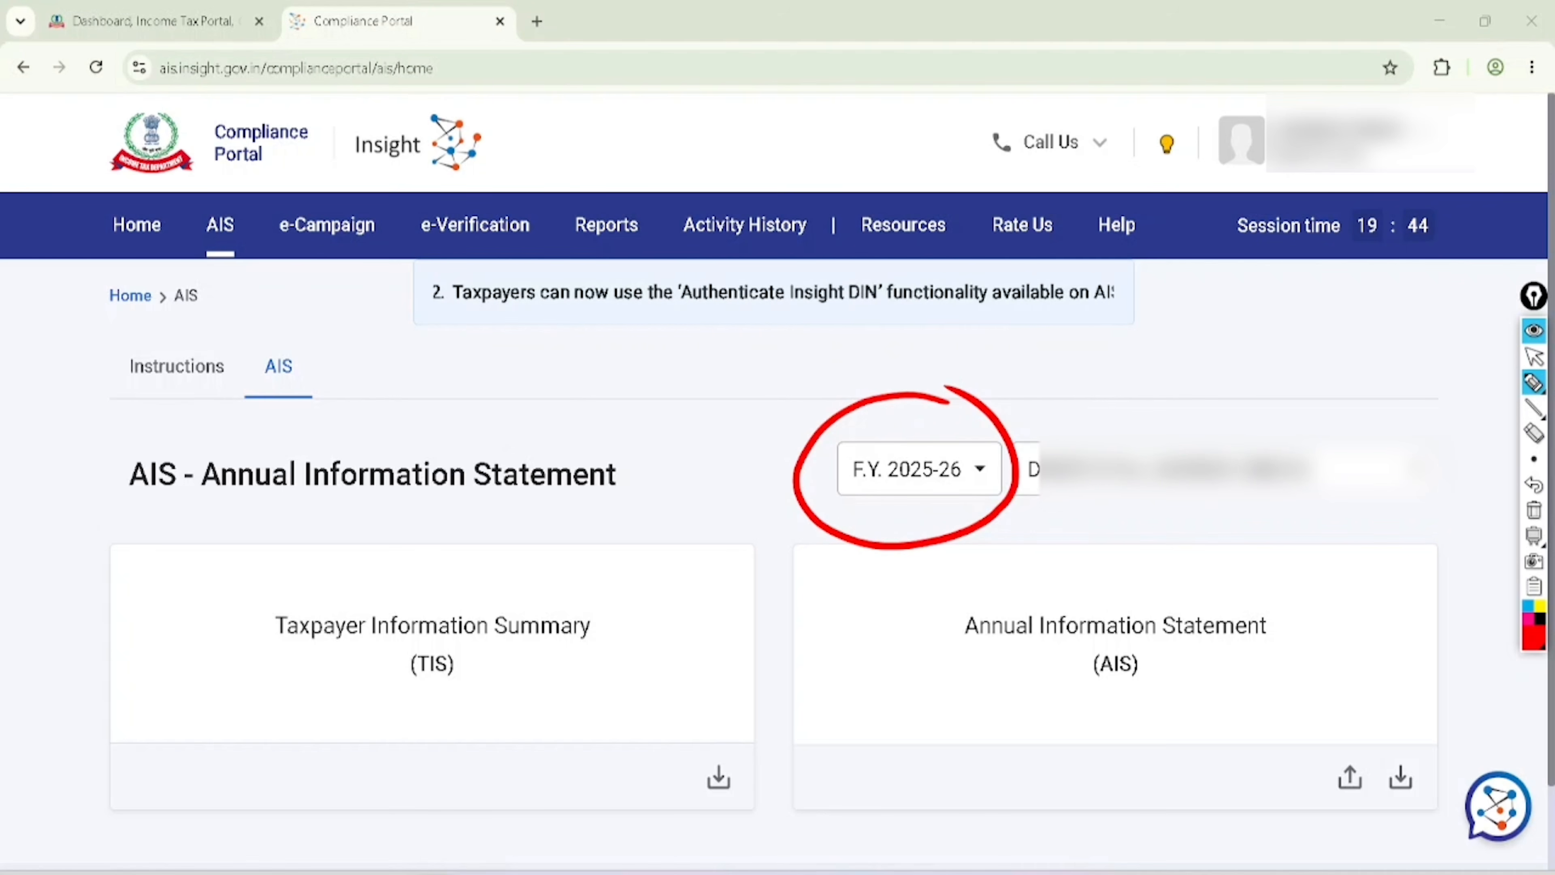
drag(878, 502, 958, 483)
mouse_move(404, 533)
mouse_down()
mouse_move(551, 667)
mouse_move(371, 528)
mouse_up()
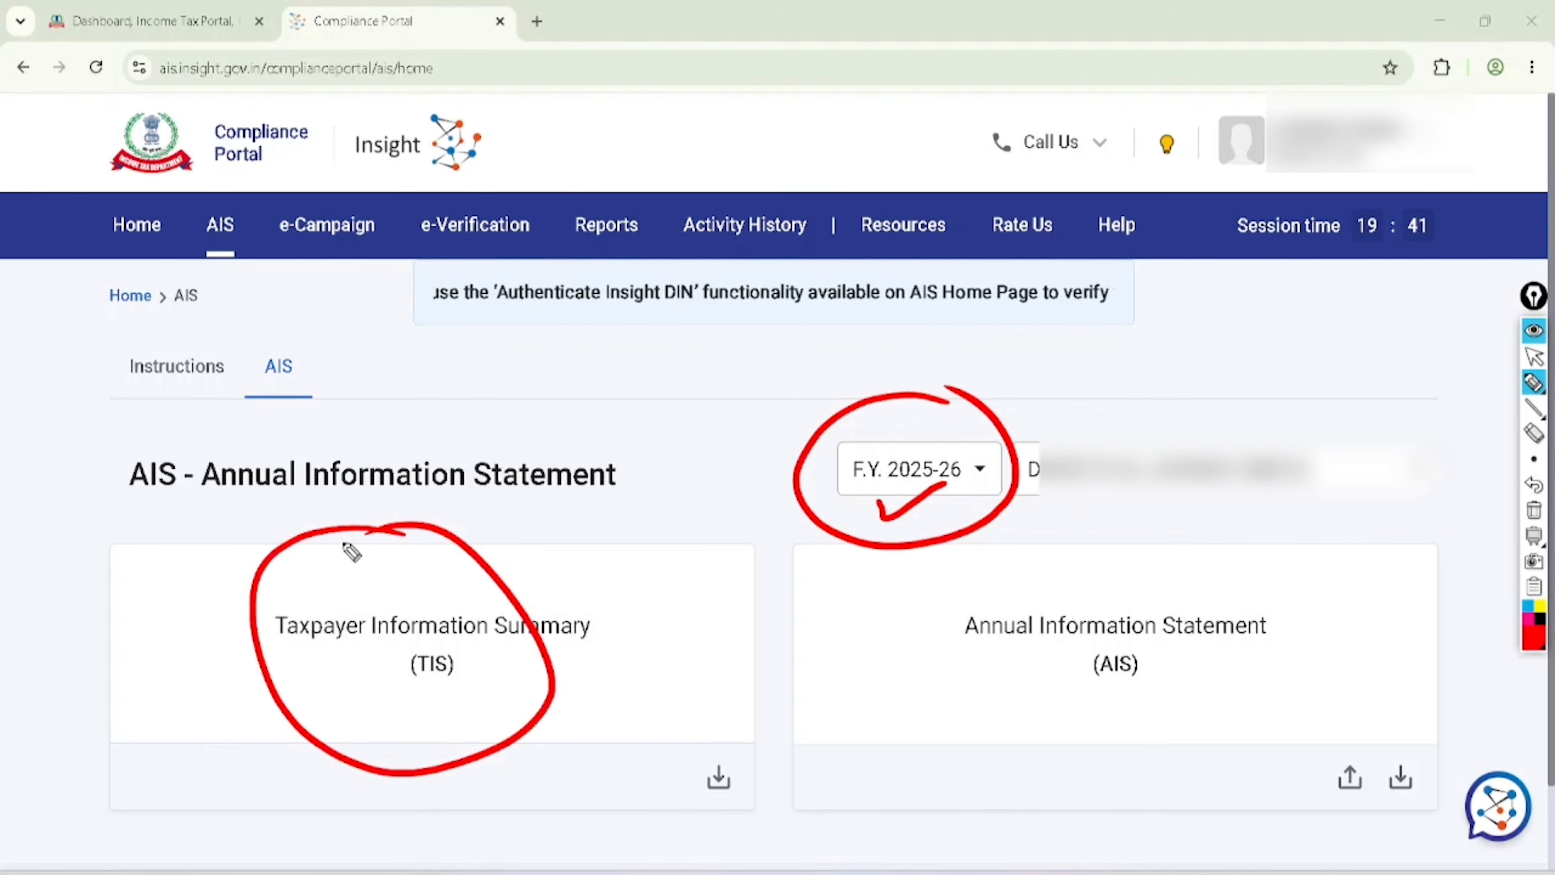
click(1534, 358)
click(1533, 510)
click(432, 643)
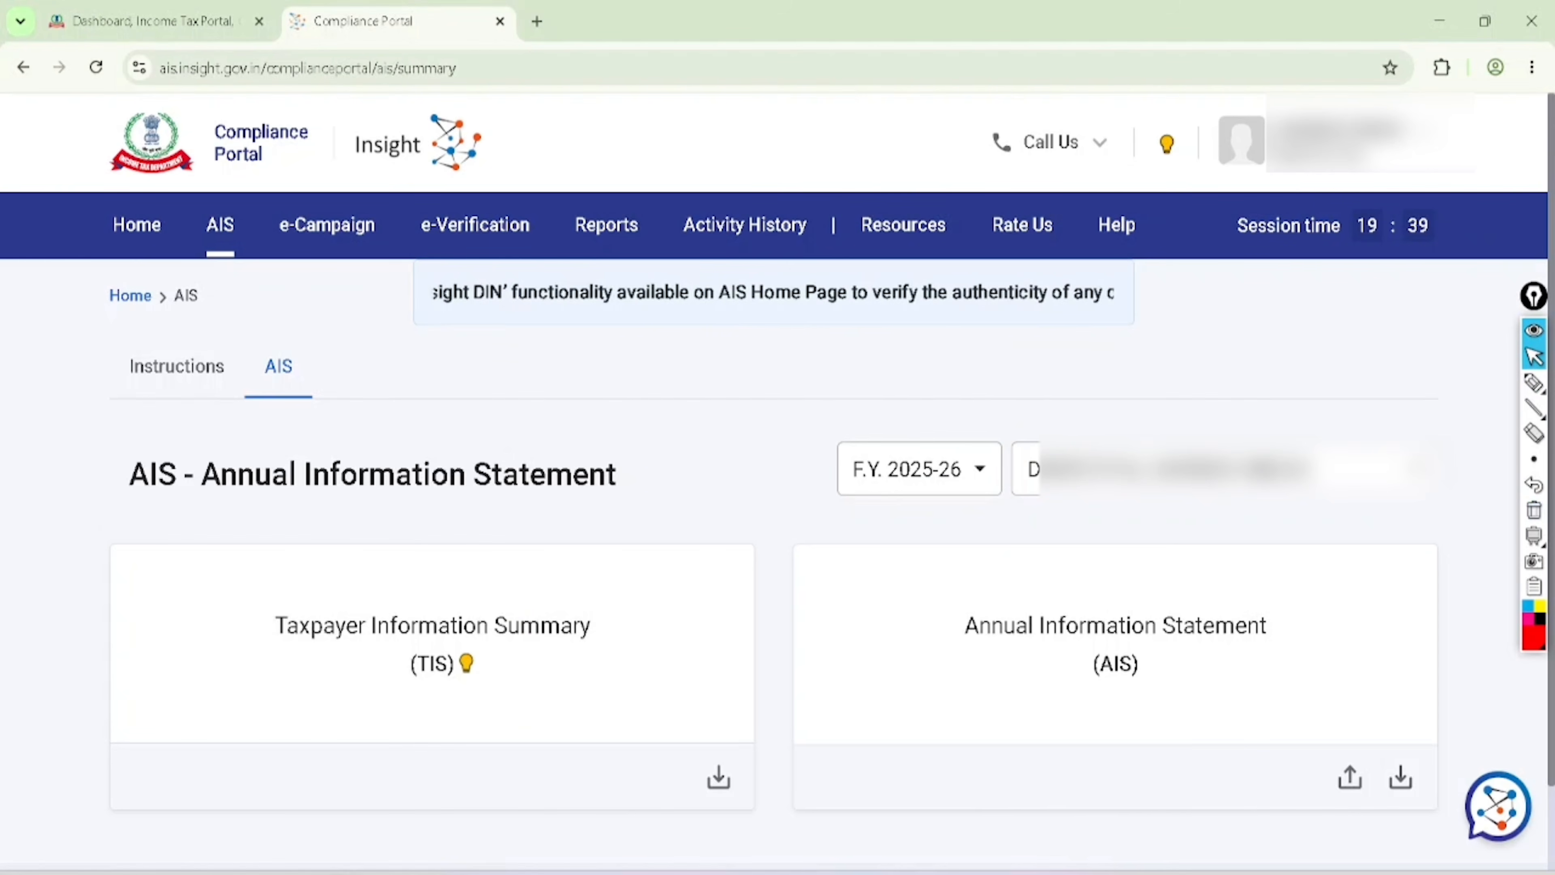
Tick Interest from savings bank and Interest from deposit, and circle Business receipts and its Processed by System amount
scroll(778, 490, down, 7)
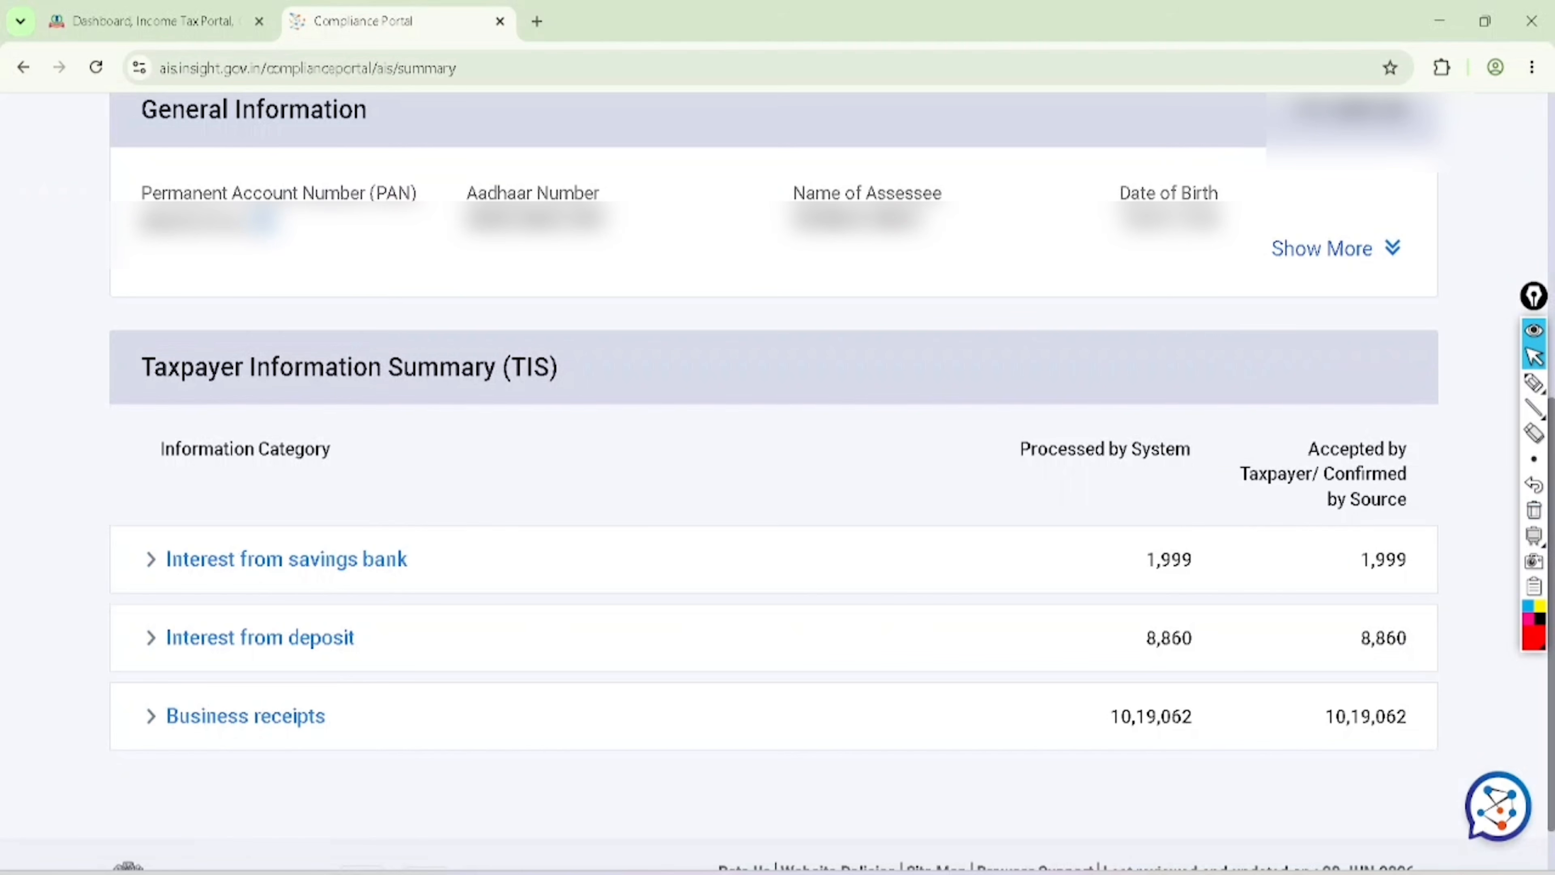
click(1533, 384)
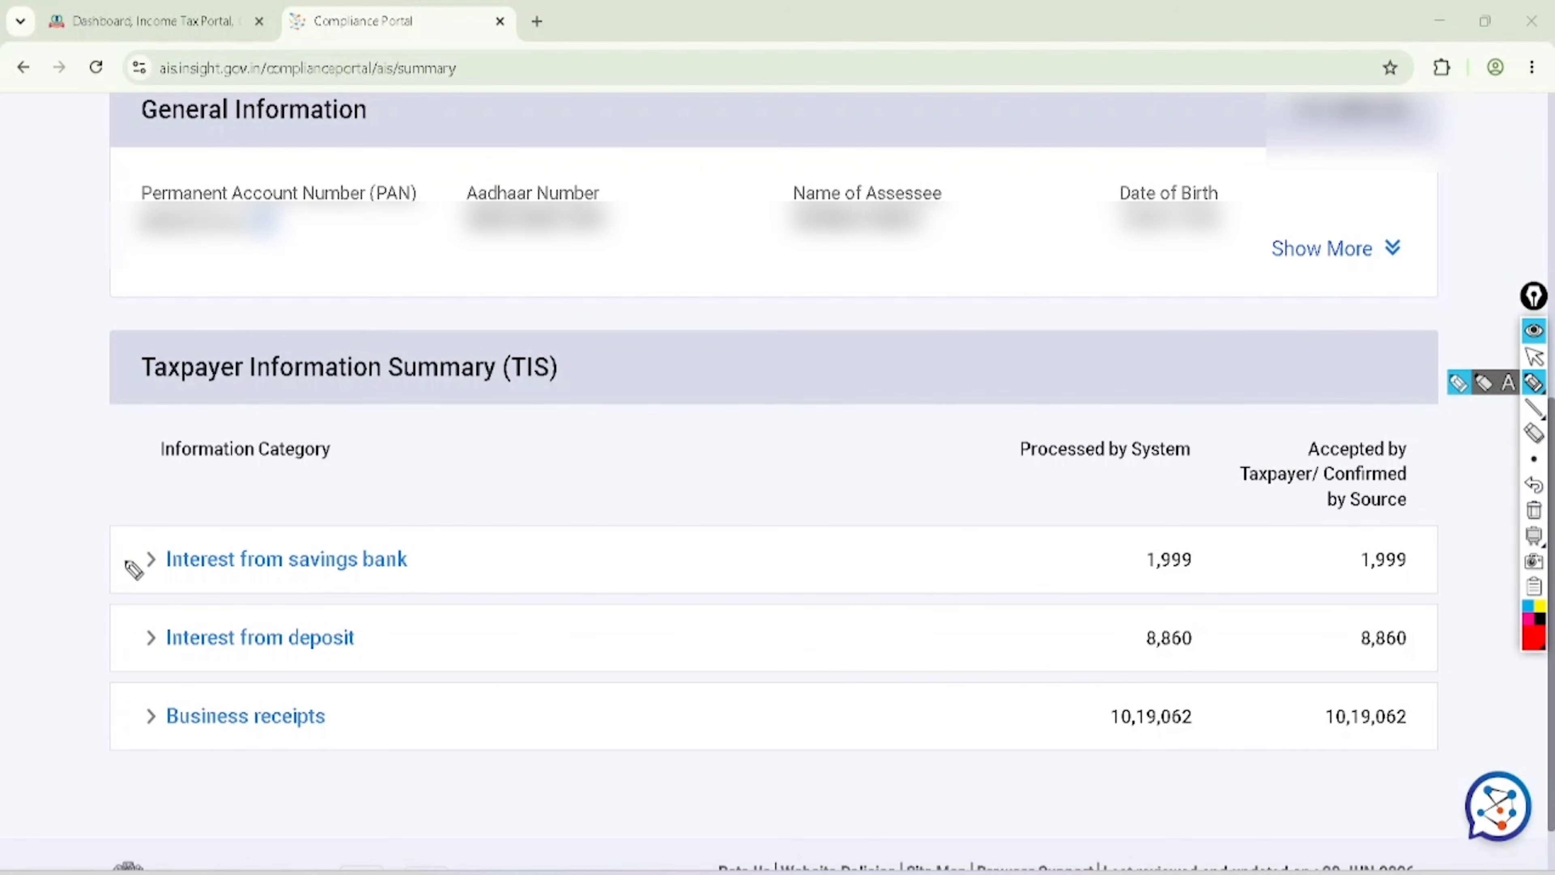
drag(118, 549, 223, 471)
mouse_move(125, 615)
mouse_down()
mouse_move(144, 627)
mouse_move(201, 554)
mouse_up()
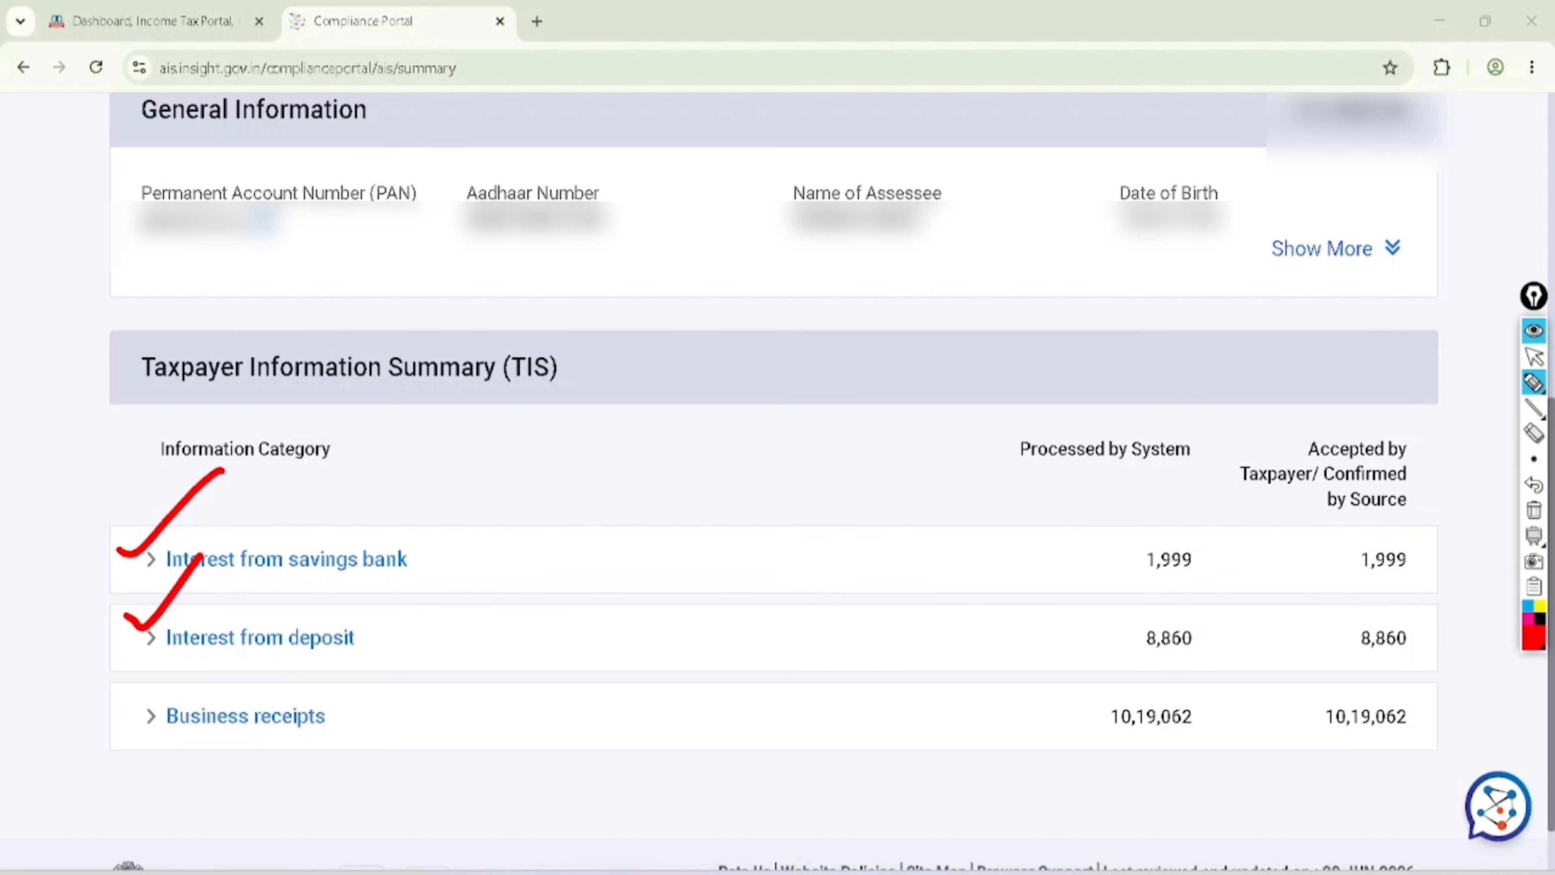
mouse_move(126, 739)
mouse_down()
mouse_move(163, 755)
mouse_move(333, 754)
mouse_move(159, 681)
mouse_move(130, 746)
mouse_up()
mouse_move(1181, 684)
mouse_down()
mouse_move(1114, 671)
mouse_move(1215, 674)
mouse_move(1229, 726)
mouse_move(1217, 682)
mouse_up()
Handwrite 194C beside the TIS interest categories, underline it twice, and circle it
mouse_move(475, 537)
mouse_down()
mouse_move(505, 569)
mouse_move(568, 476)
mouse_up()
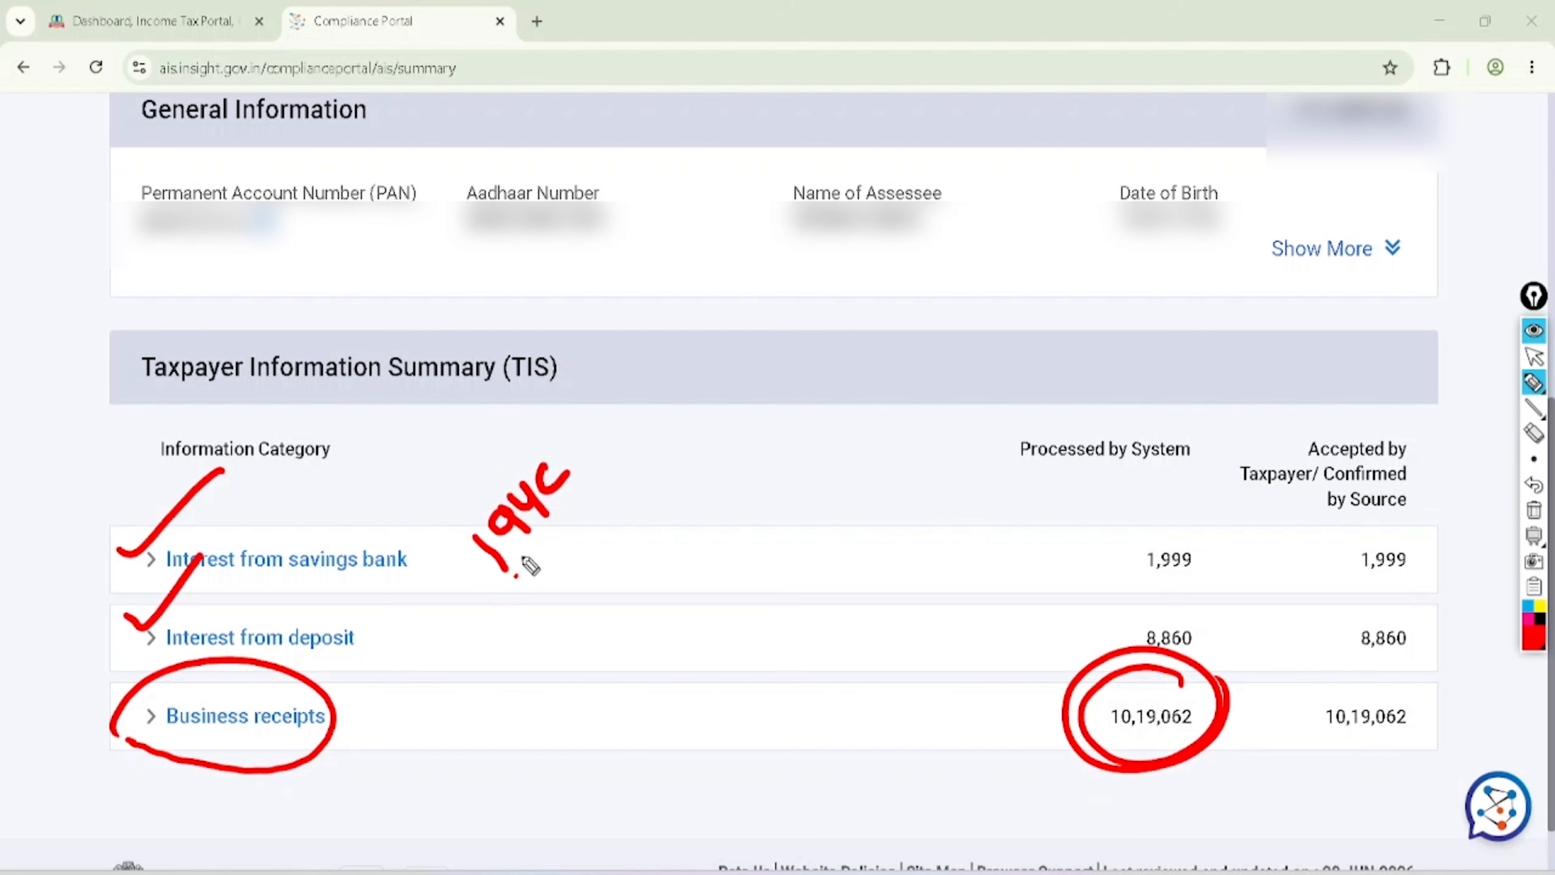
drag(518, 577, 582, 487)
drag(528, 583, 590, 528)
mouse_move(556, 429)
mouse_down()
mouse_move(486, 486)
mouse_move(594, 532)
mouse_move(545, 440)
mouse_up()
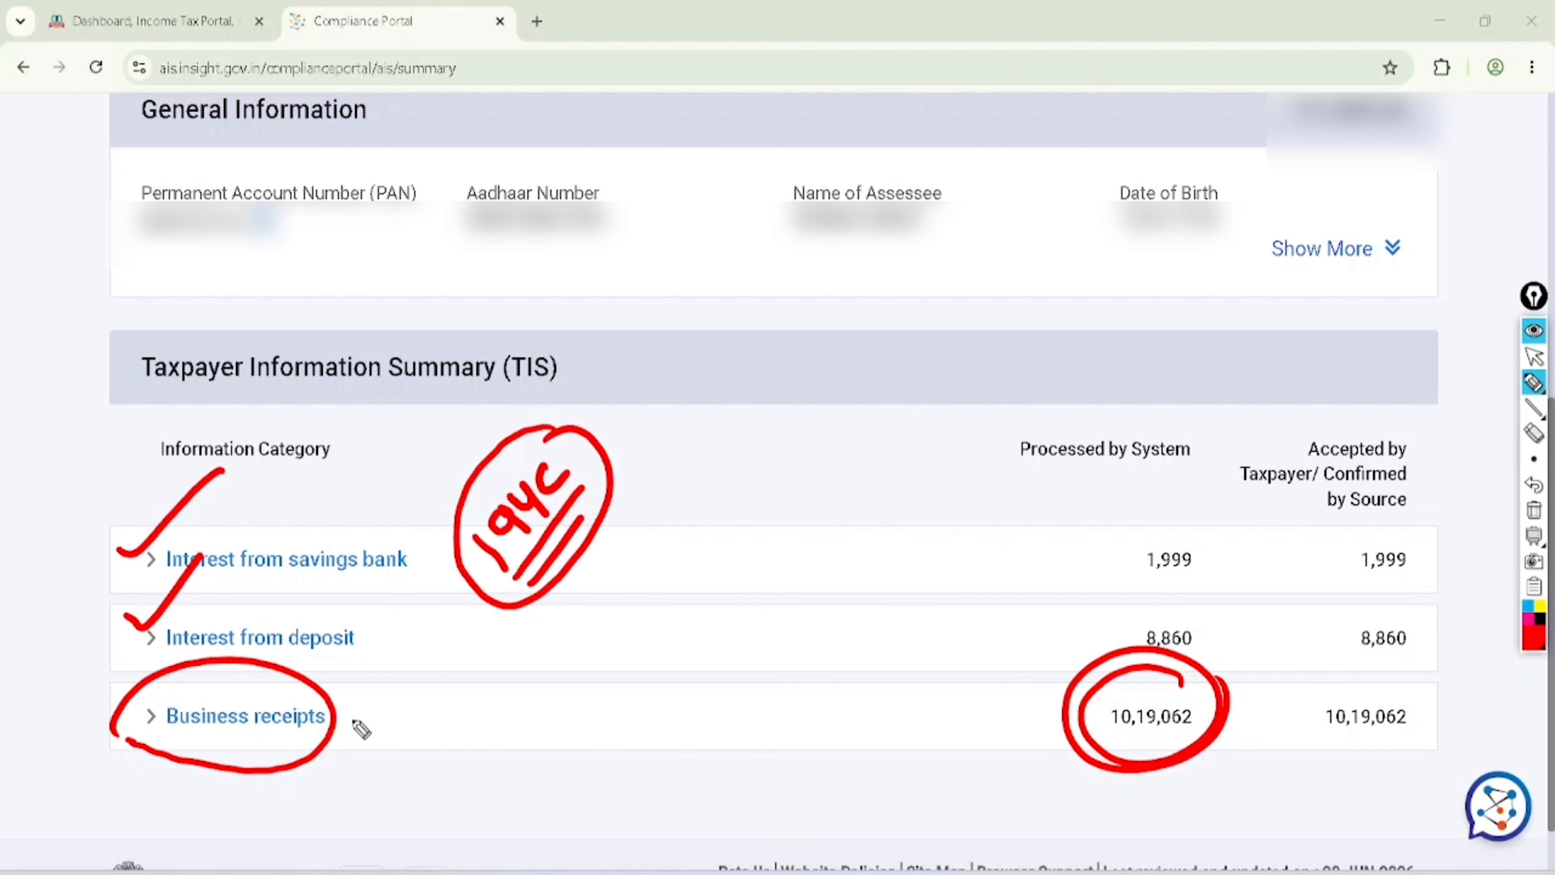
Tick Business receipts and its Processed by System amount, and clear all pen marks
drag(340, 709, 394, 671)
drag(1016, 701, 1082, 664)
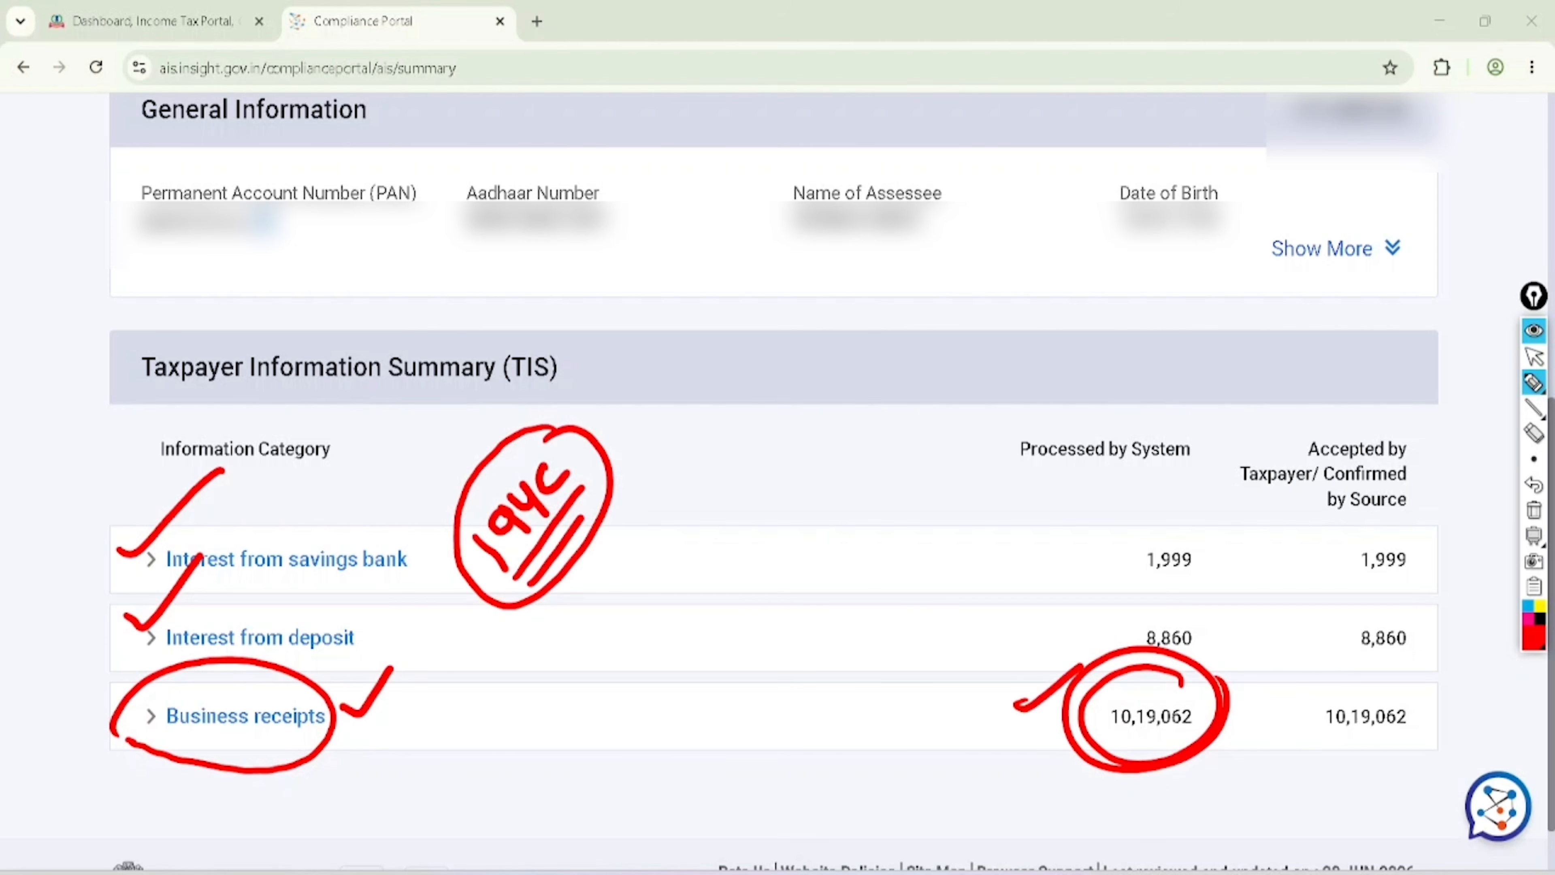
click(1534, 356)
click(1533, 510)
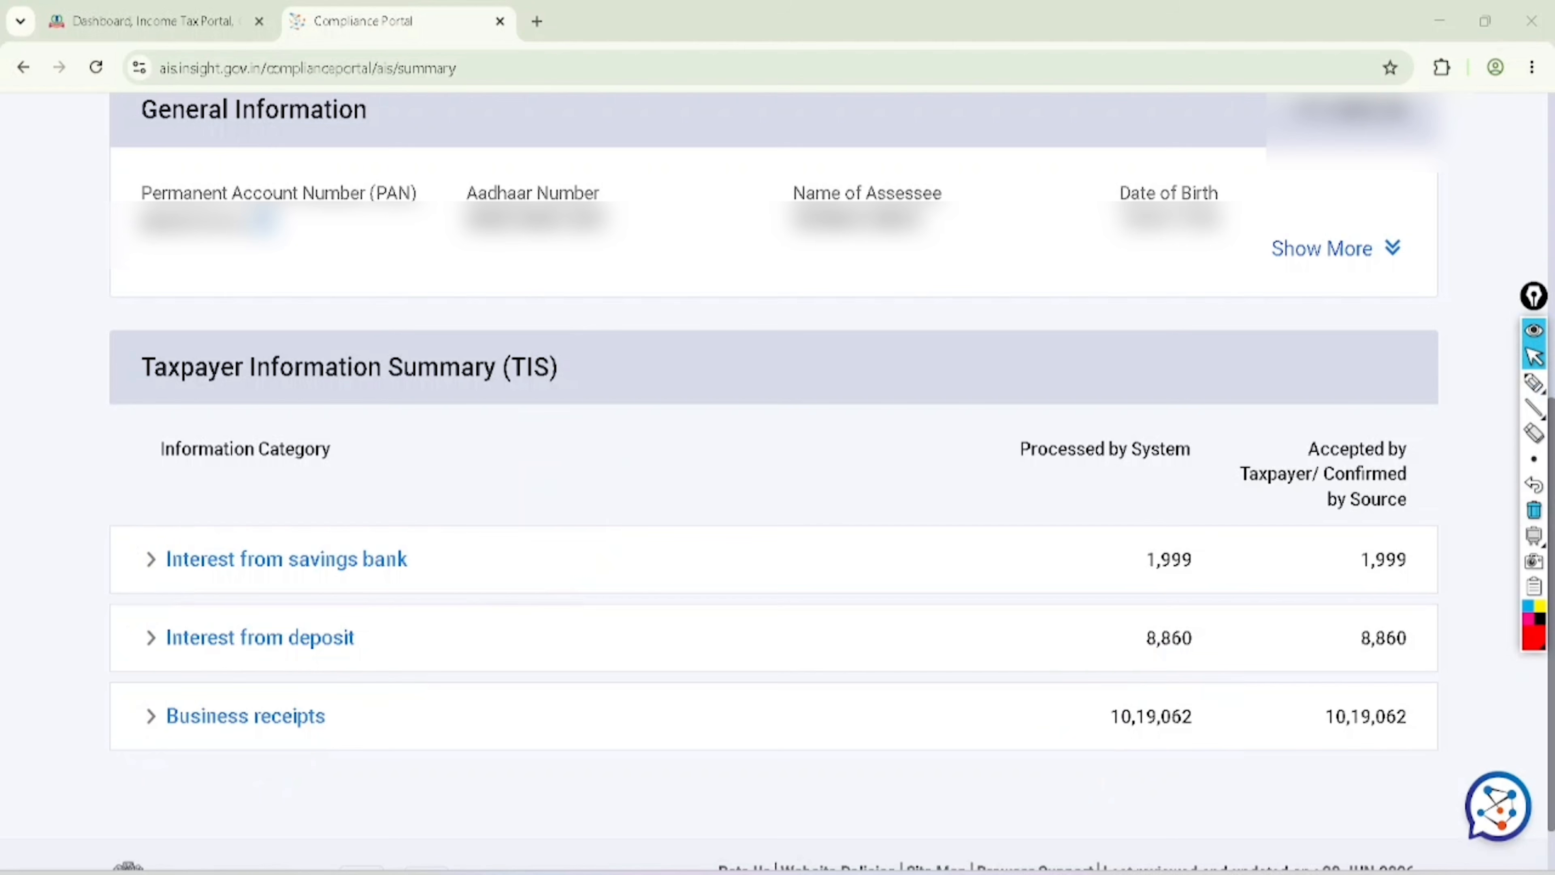
Return to the e-Filing dashboard and expand the Income Tax Returns options under e-File
click(153, 21)
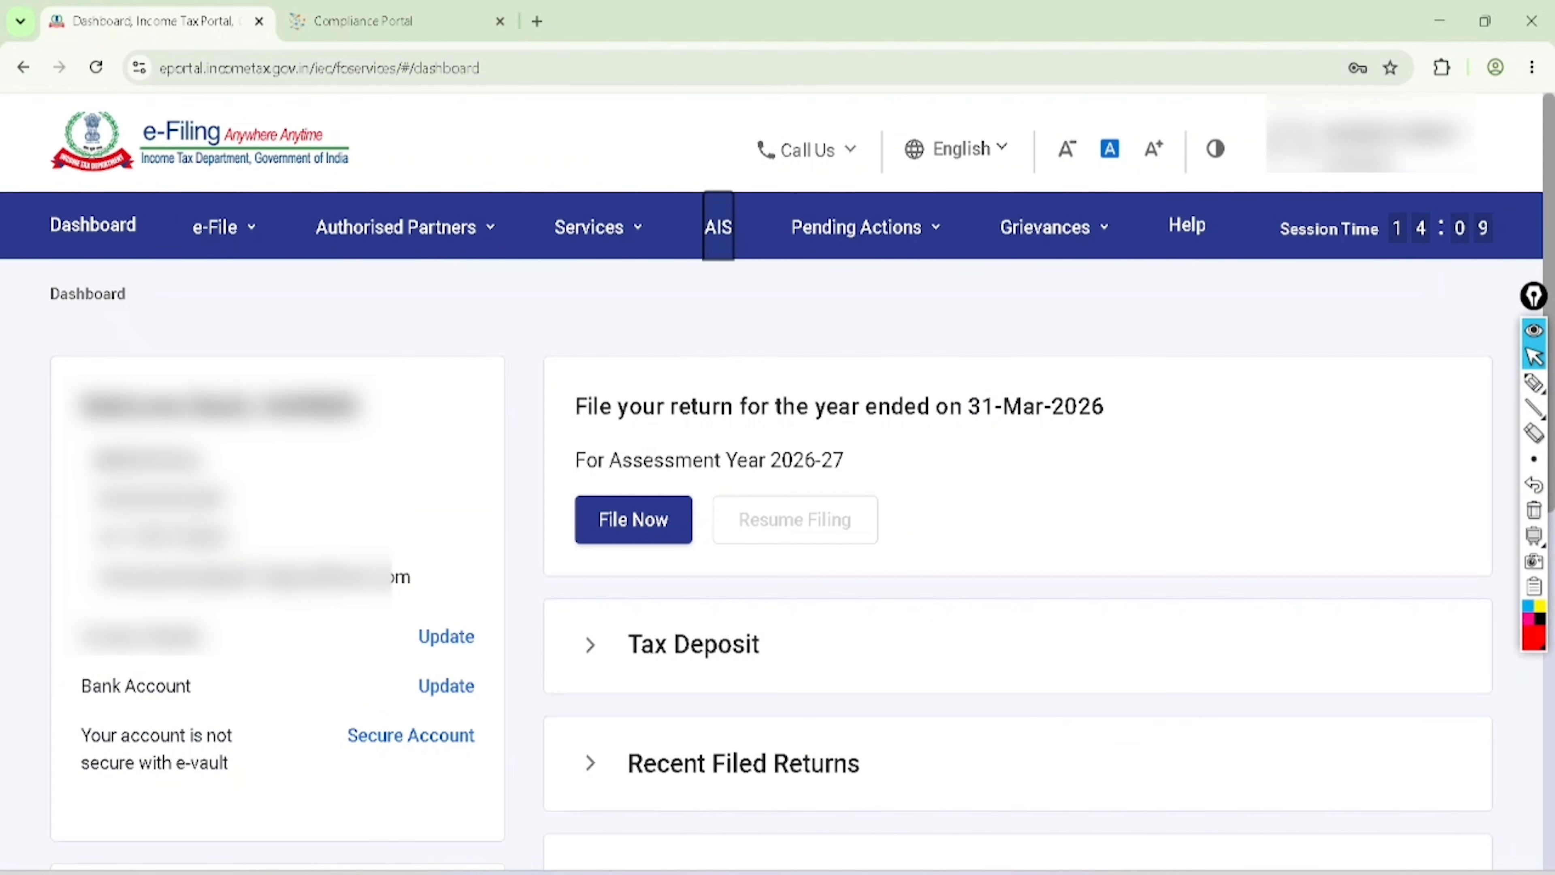
click(222, 228)
click(297, 292)
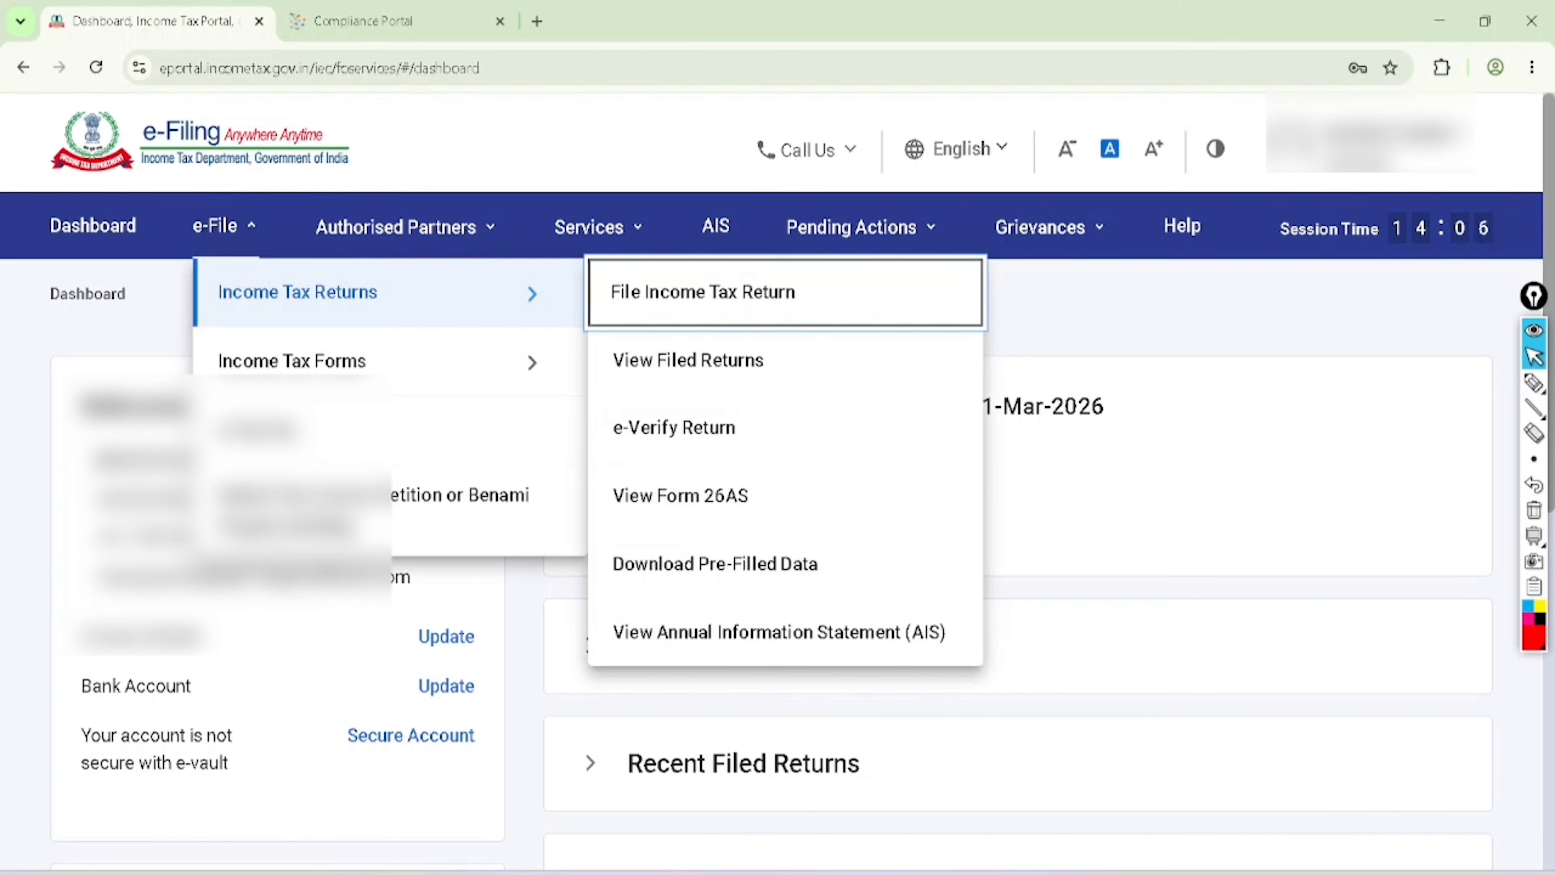
Circle e-File, tick Income Tax Returns, circle View Form 26AS, and clear the marks
click(1533, 382)
mouse_move(216, 184)
mouse_down()
mouse_move(181, 241)
mouse_move(217, 181)
mouse_up()
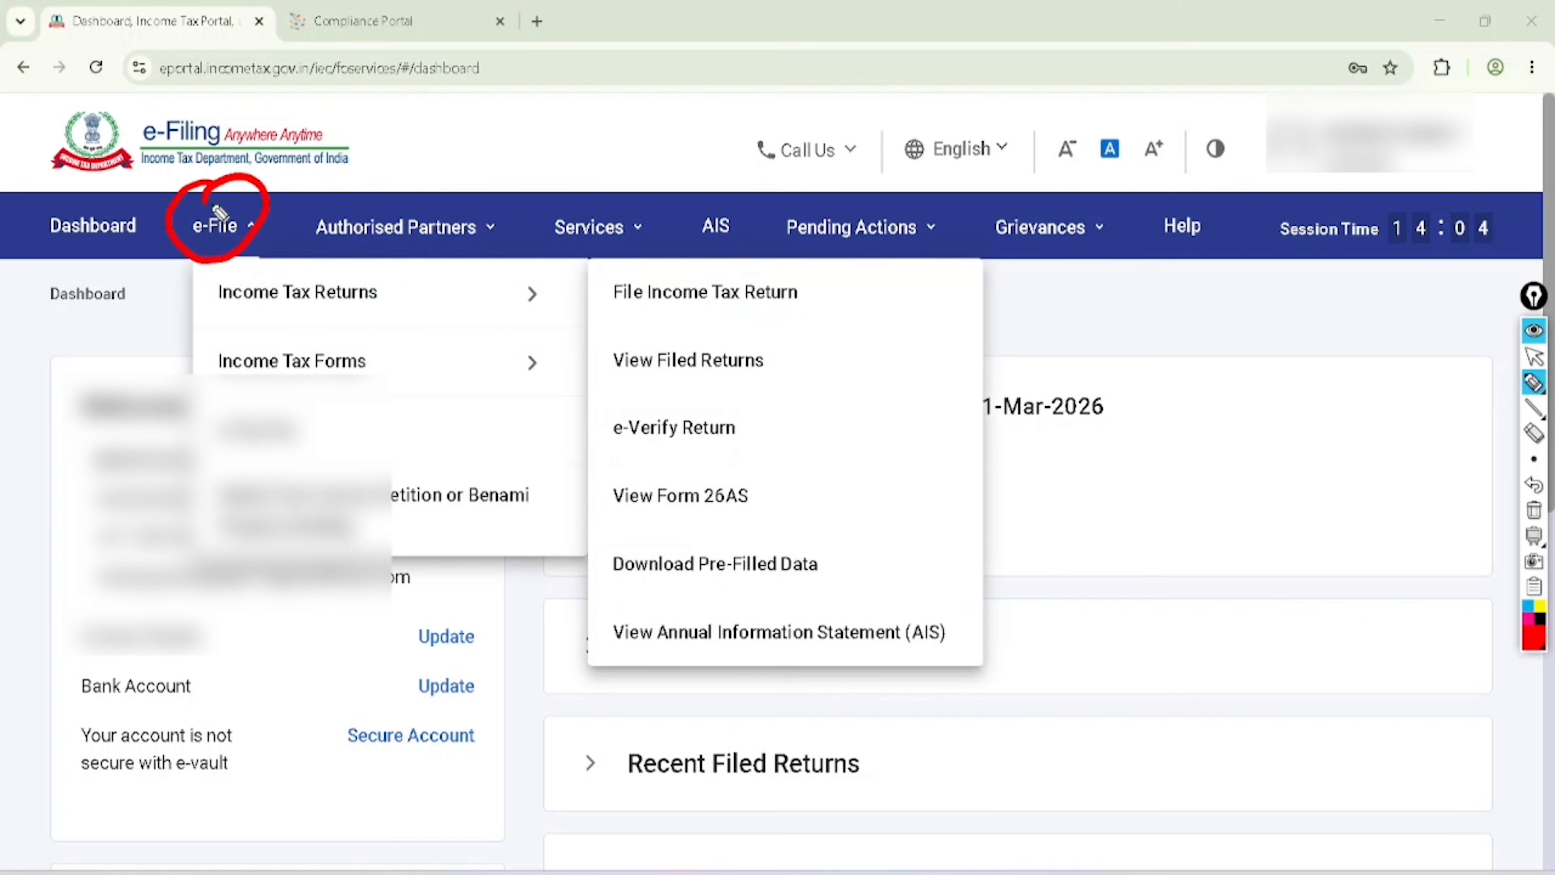
drag(340, 280, 457, 187)
mouse_move(717, 468)
mouse_down()
mouse_move(768, 470)
mouse_move(659, 463)
mouse_up()
click(1534, 356)
click(1534, 509)
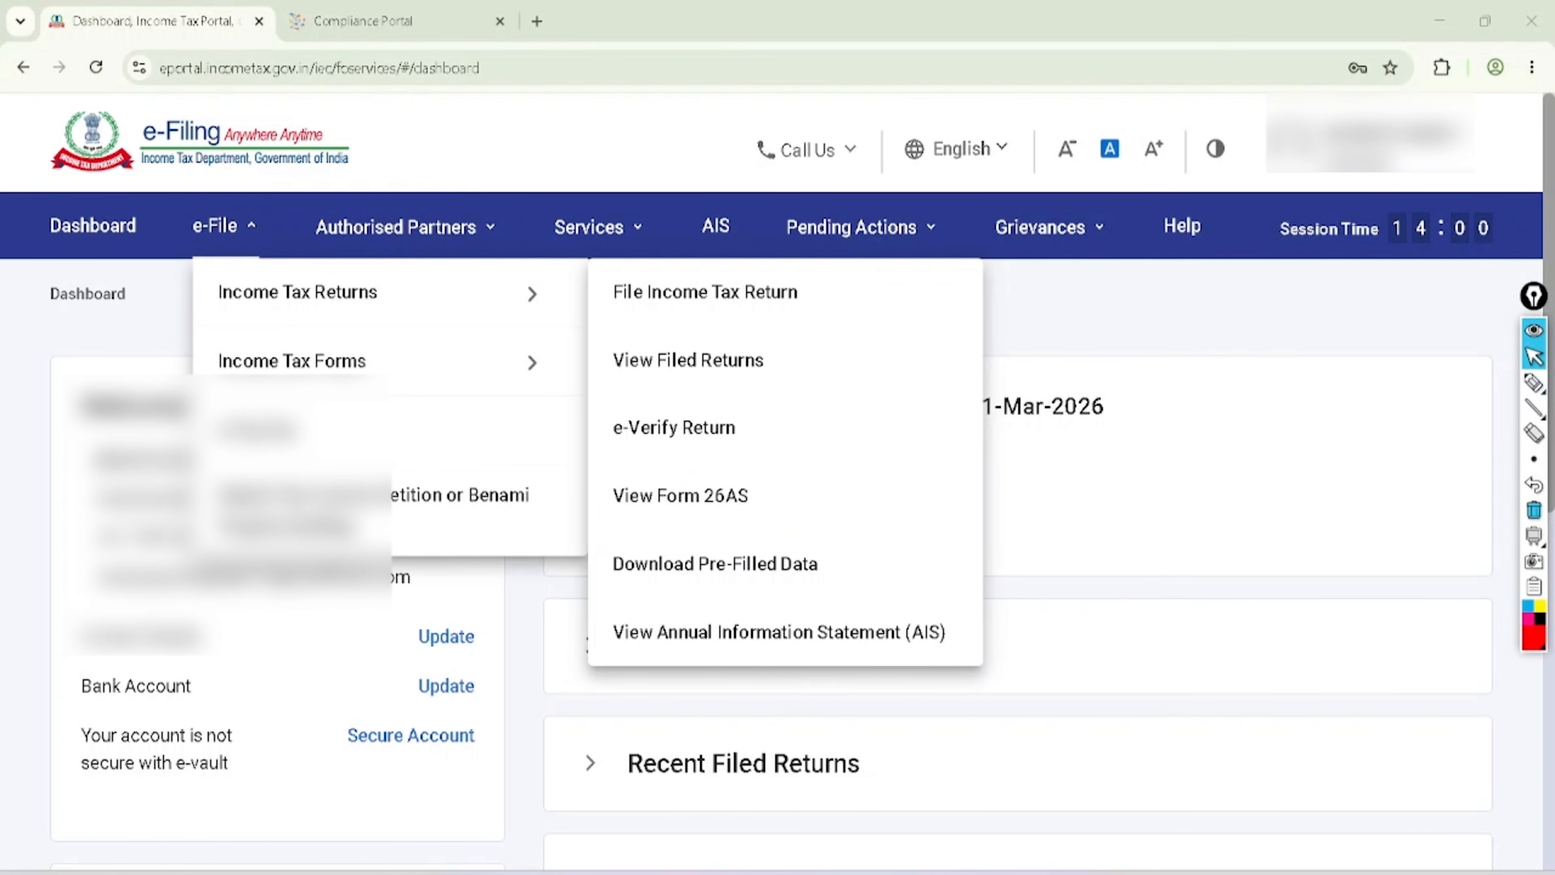
Open View Form 26AS and accept the TRACES agreement on Form 16/16A usage
click(681, 496)
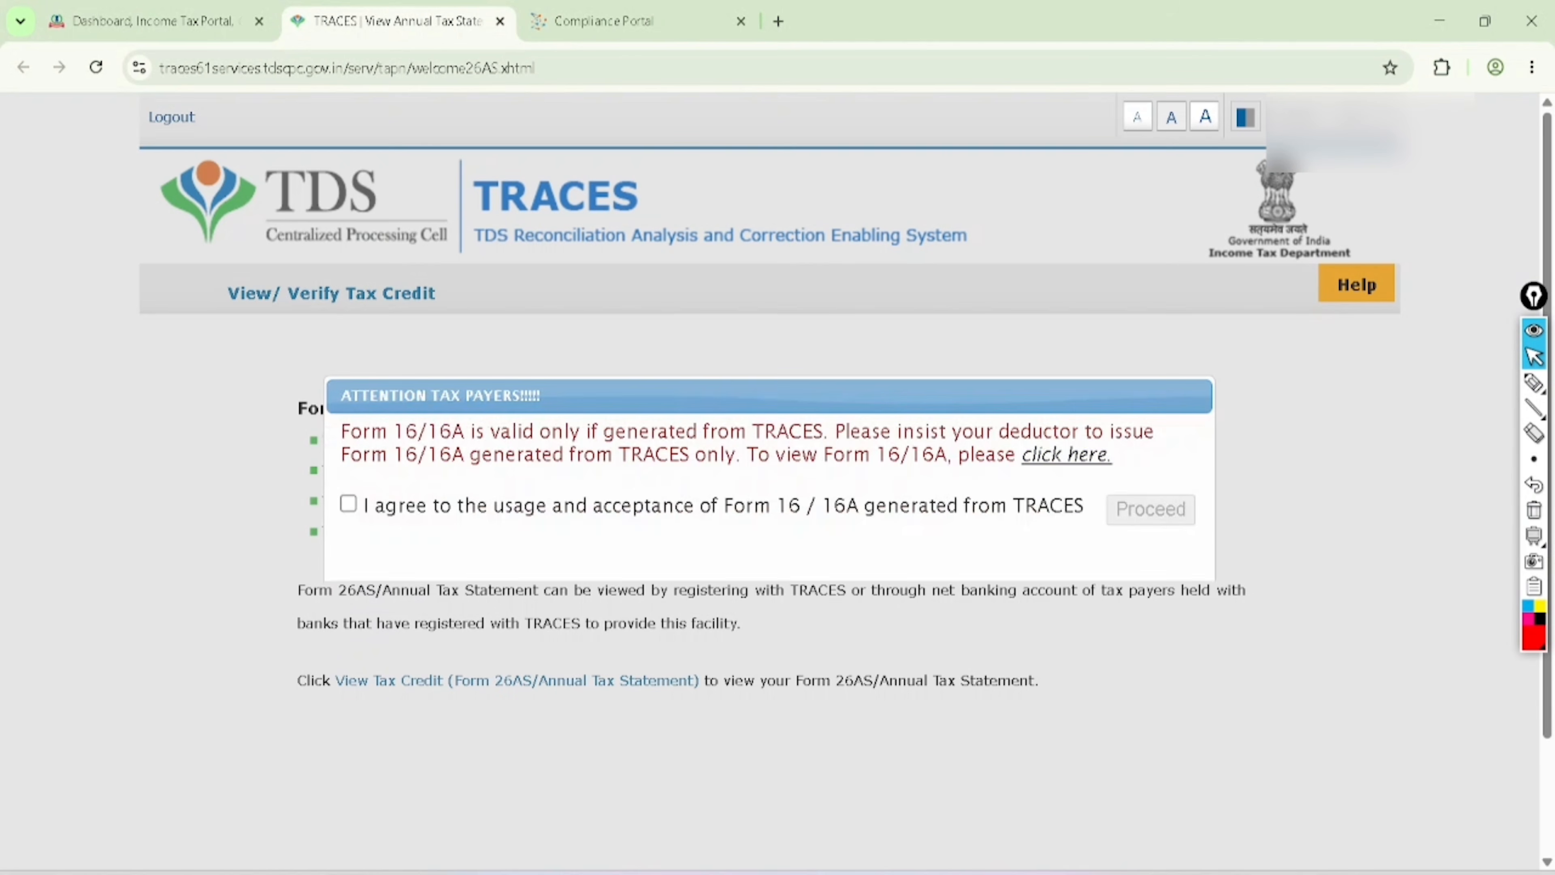
click(348, 504)
click(1151, 508)
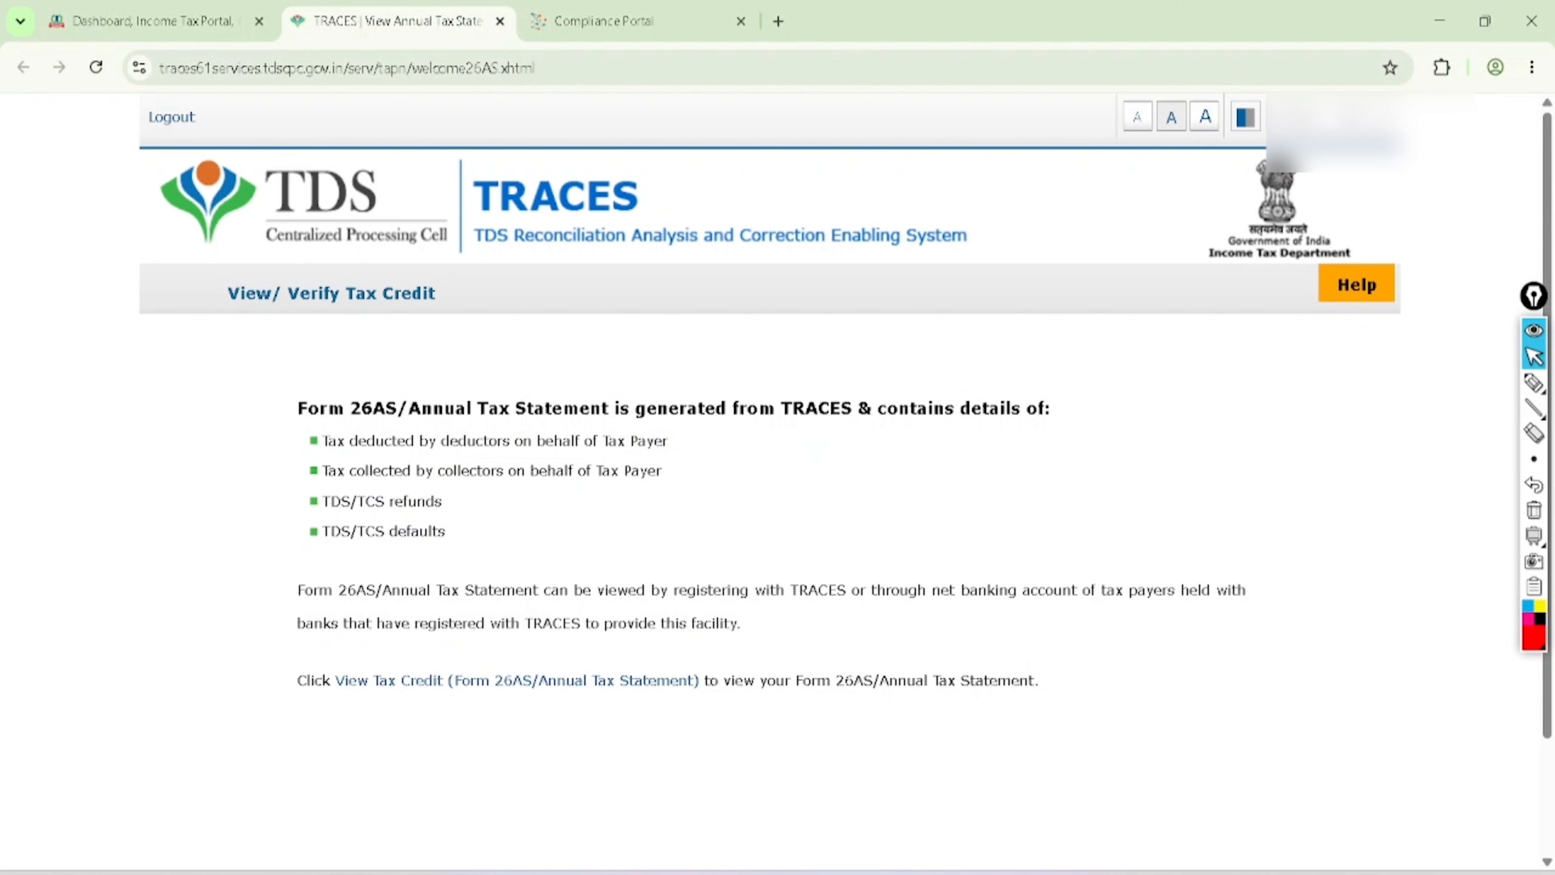
Tick the View Tax Credit (Form 26AS/Annual Tax Statement) link, clear the mark, and open the link
click(1533, 383)
drag(363, 697, 427, 636)
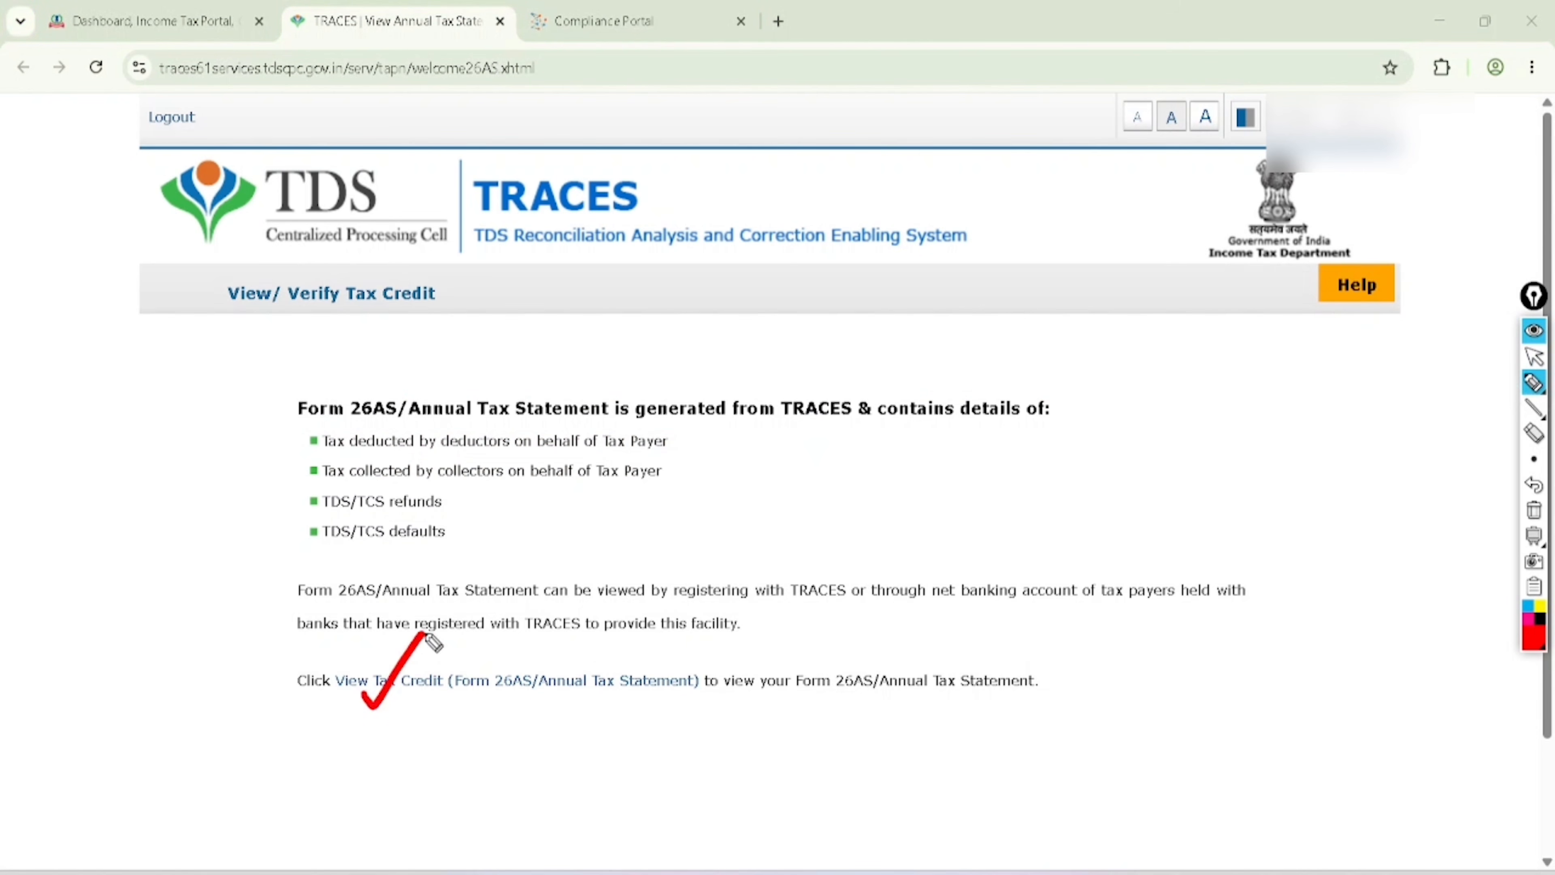
click(1533, 356)
click(1533, 509)
click(517, 681)
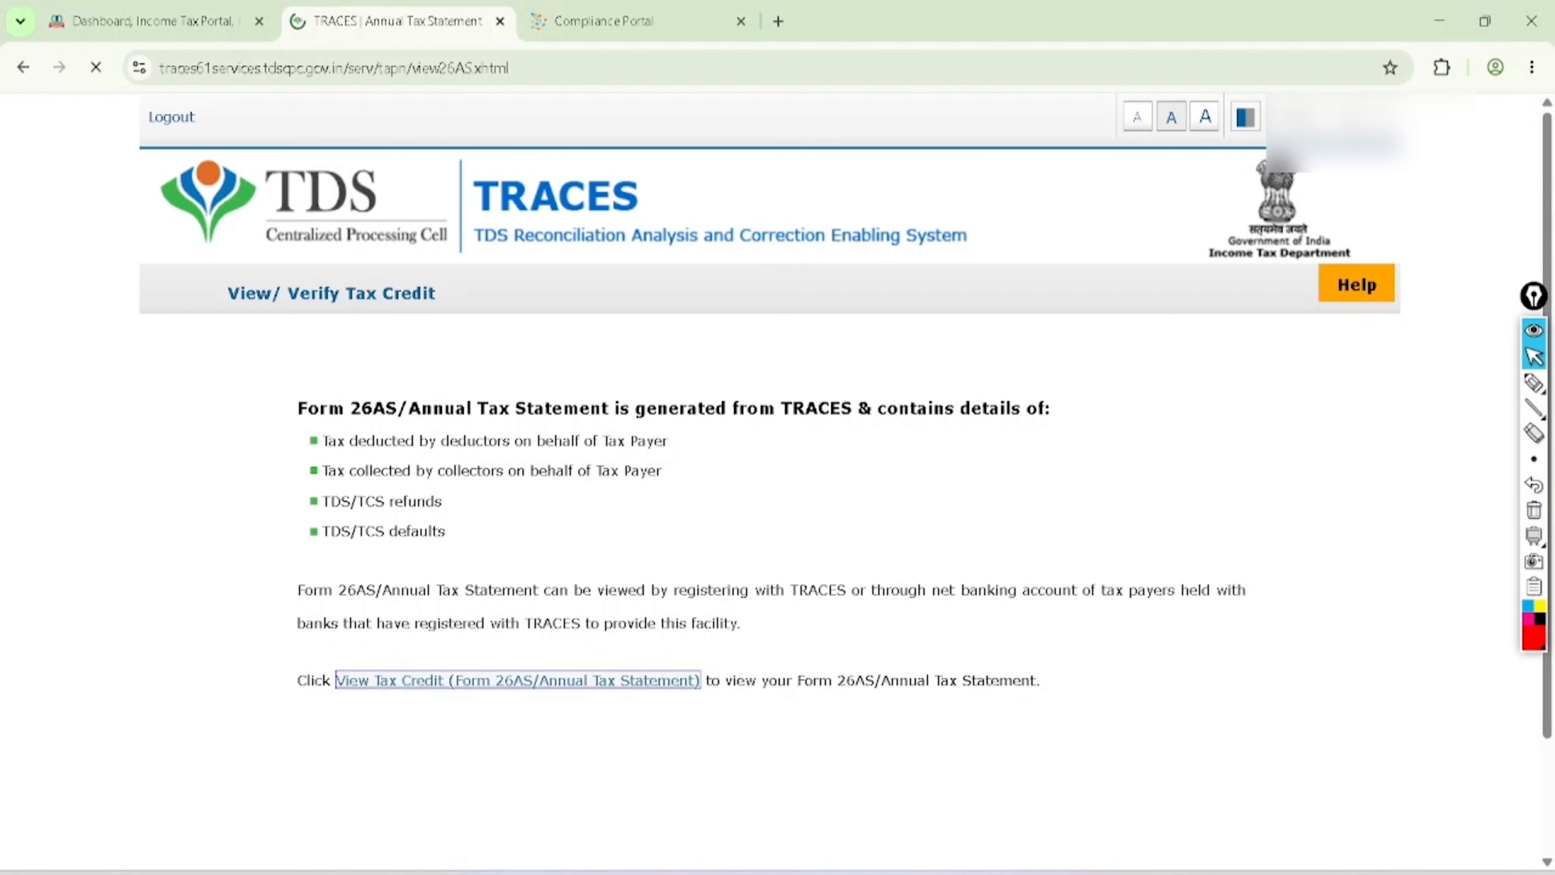
Display the Form 26AS statement for Assessment Year 2026-27 in HTML format
click(864, 425)
click(833, 473)
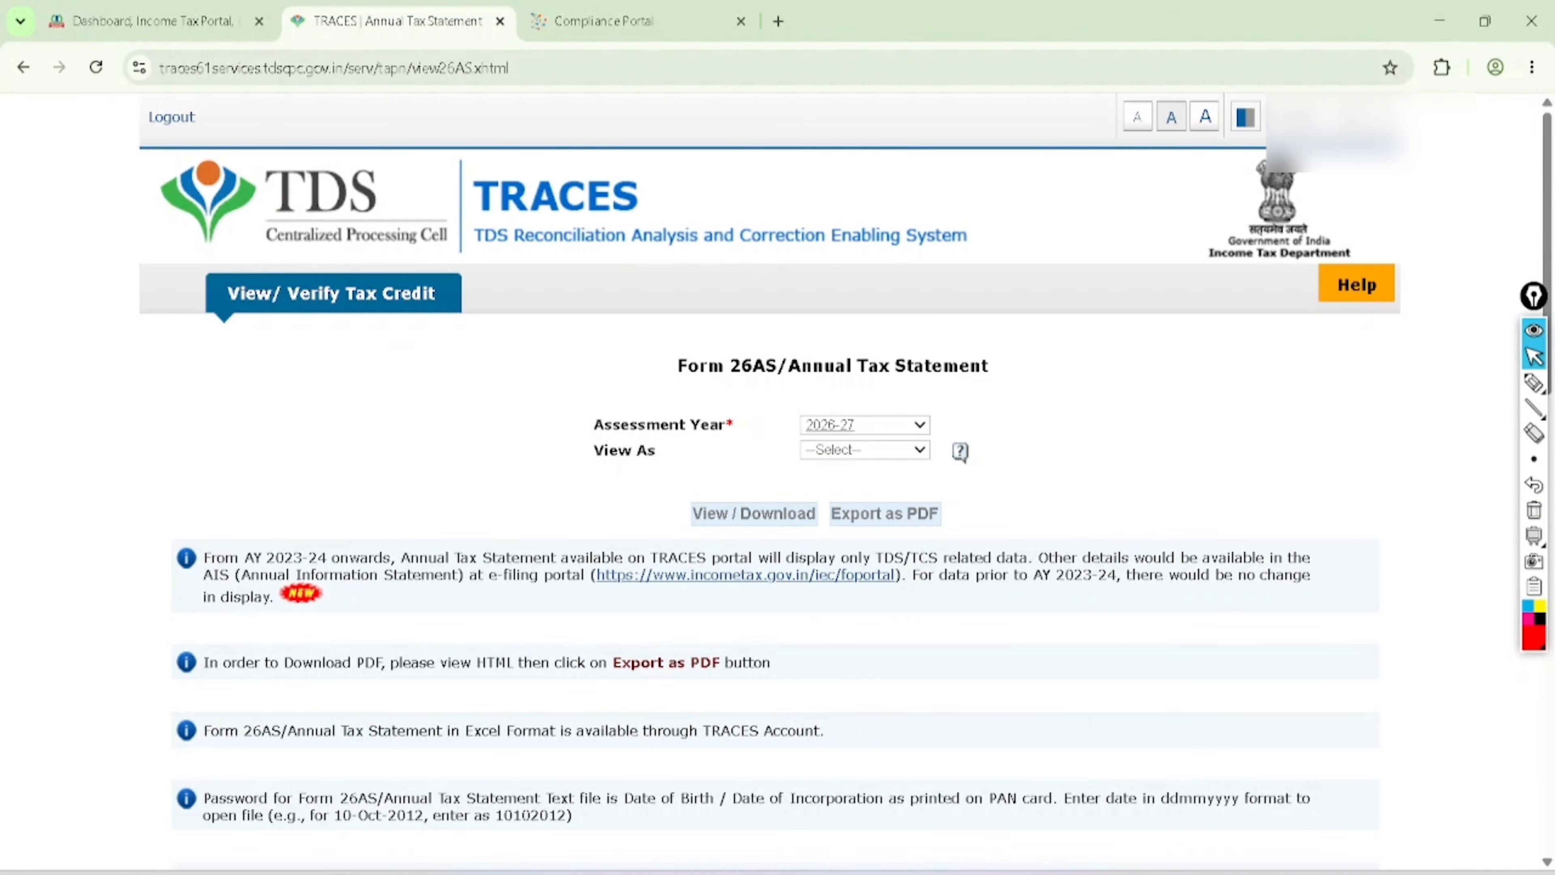
click(865, 451)
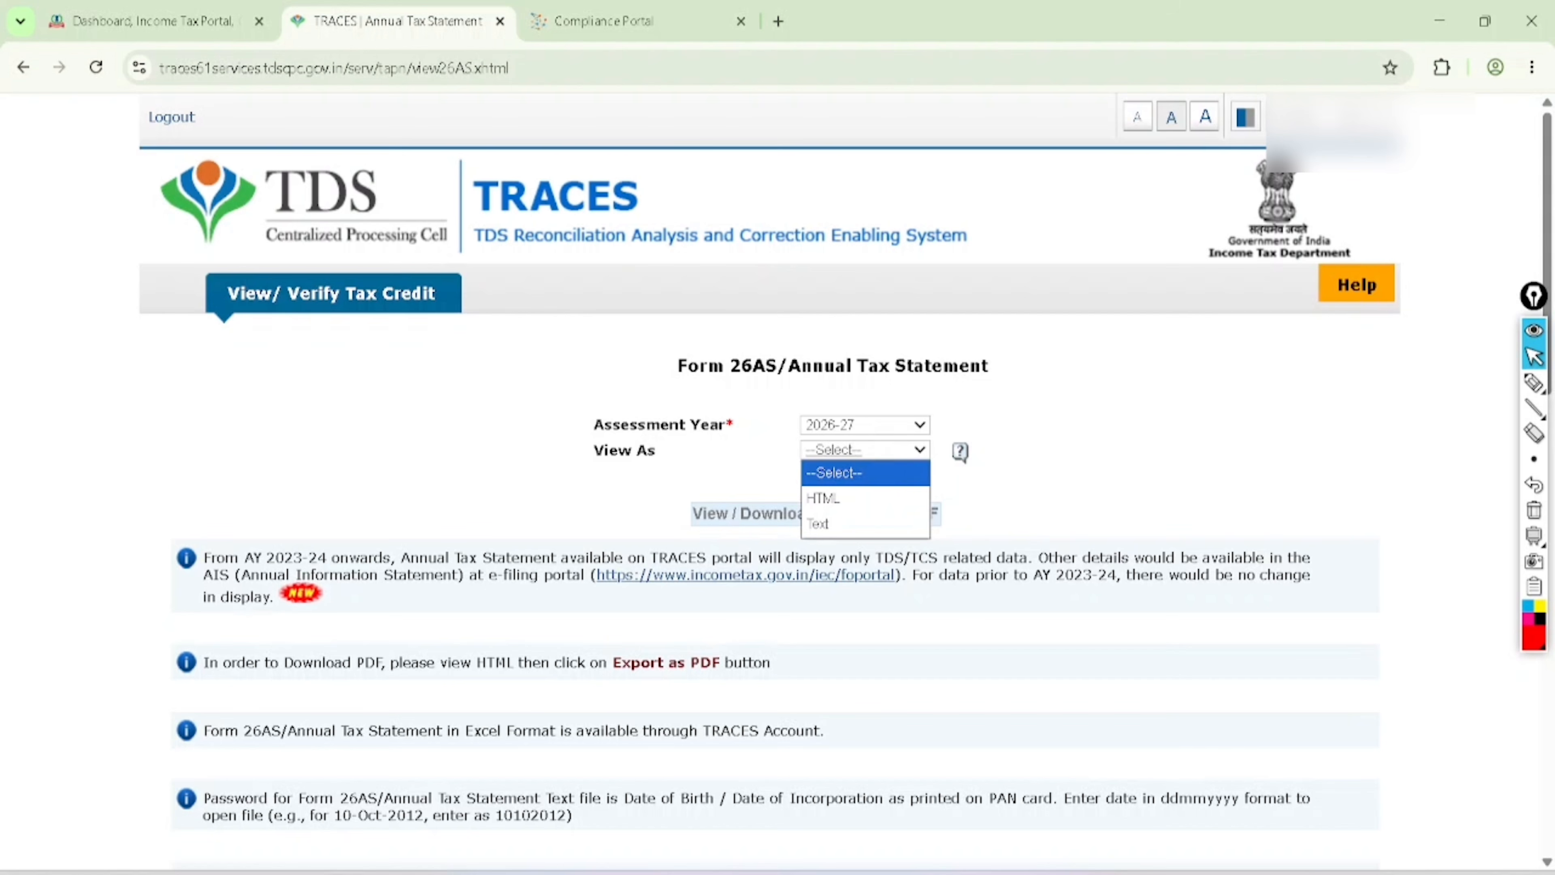
click(833, 501)
click(753, 514)
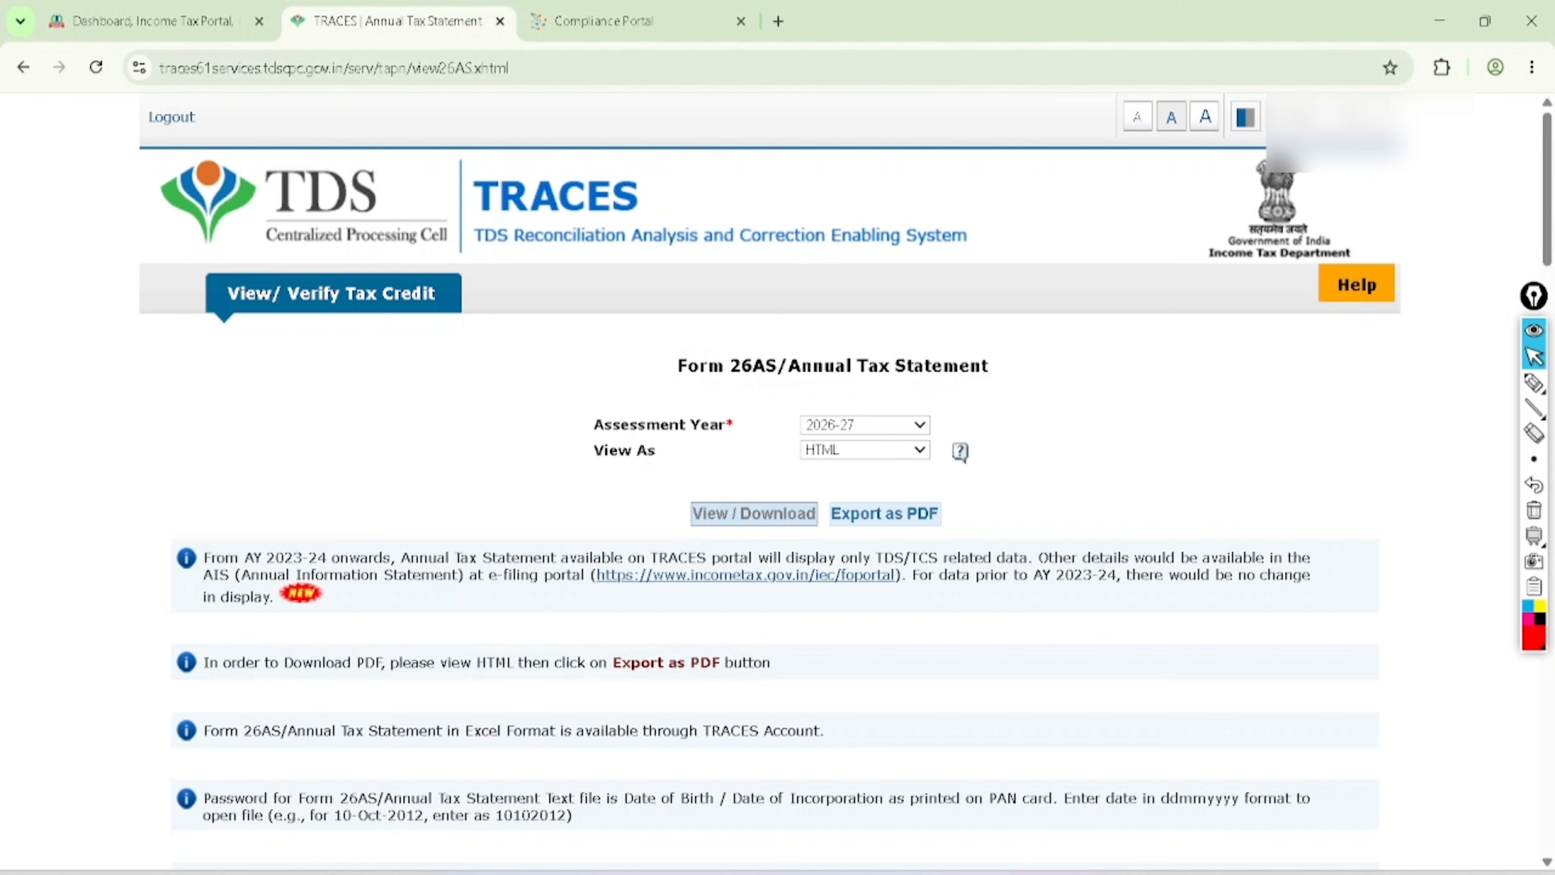
Circle PART-I and the Tax Deducted at Source heading in the Form 26AS statement
scroll(772, 429, down, 10)
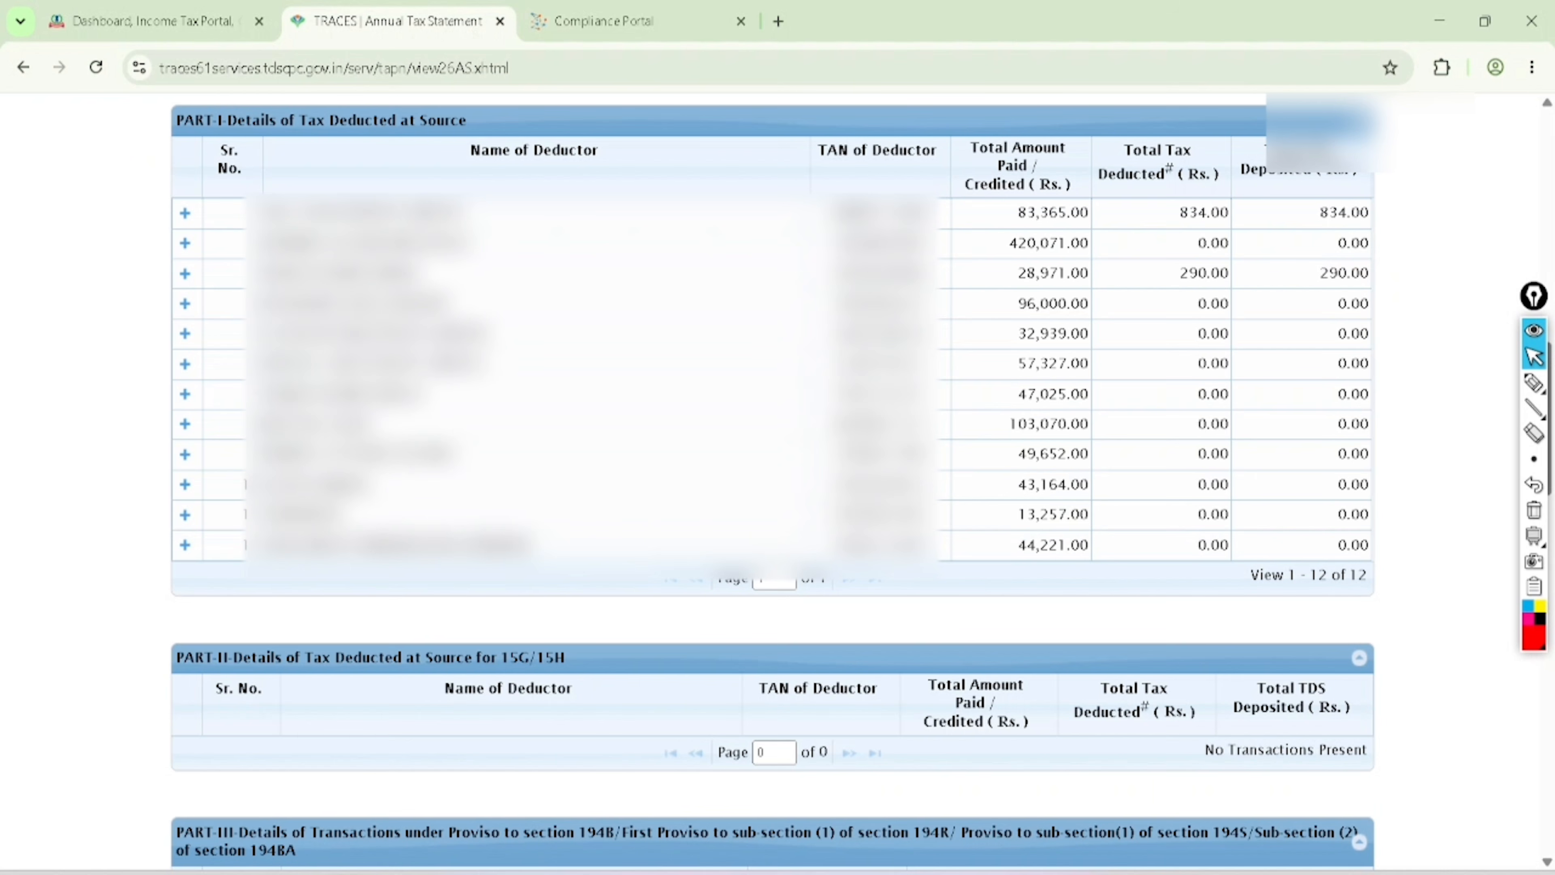
click(1533, 383)
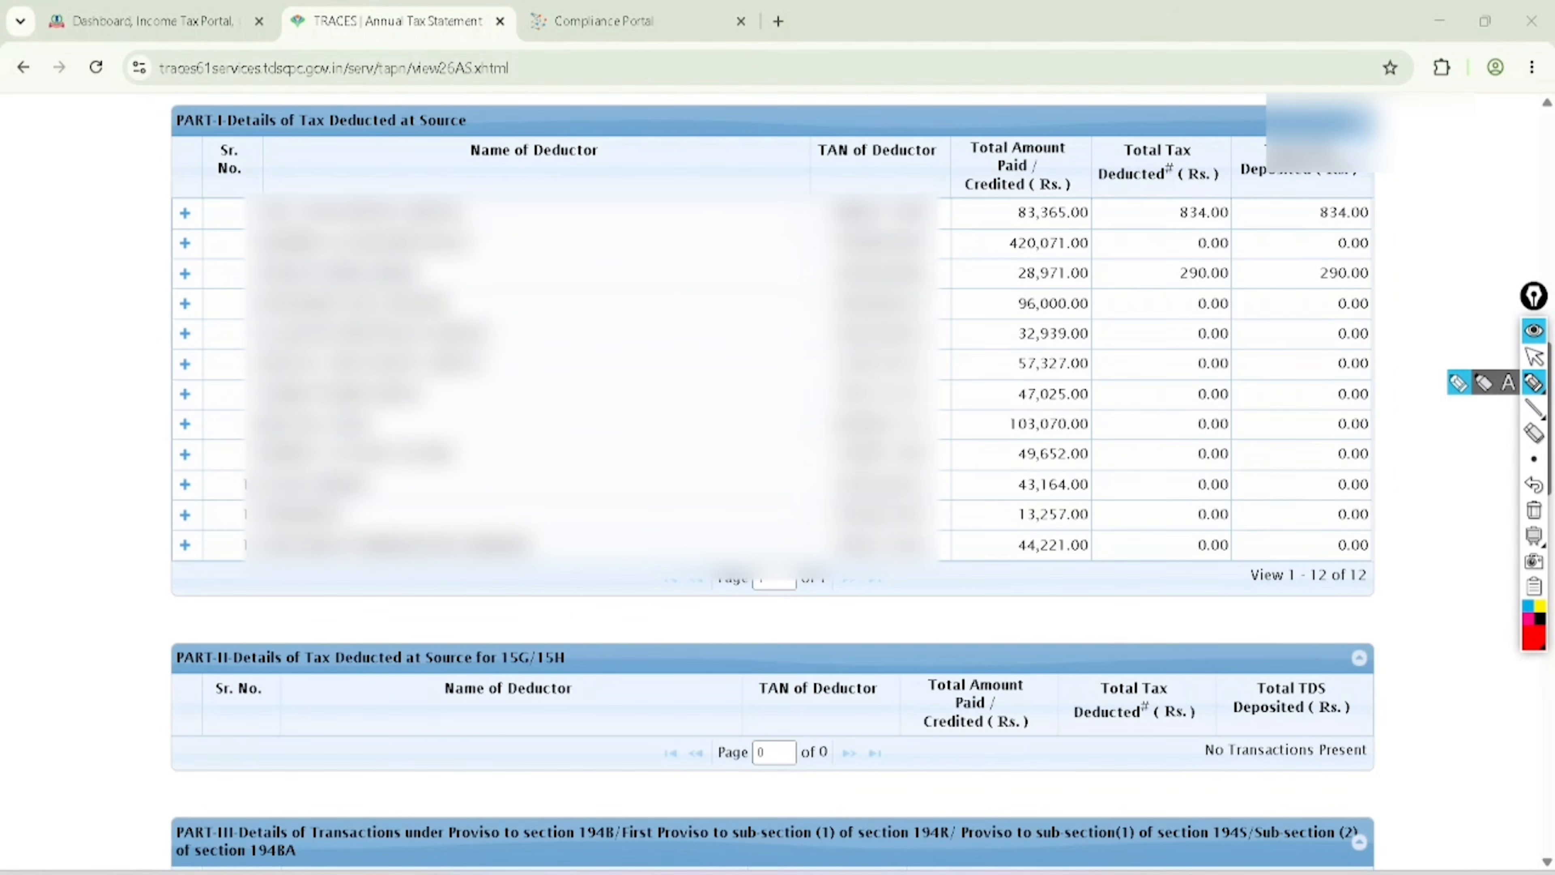
mouse_move(197, 101)
mouse_down()
mouse_move(177, 86)
mouse_move(229, 123)
mouse_move(202, 92)
mouse_up()
mouse_move(260, 142)
mouse_down()
mouse_move(426, 140)
mouse_move(419, 62)
mouse_move(251, 100)
mouse_move(274, 128)
mouse_up()
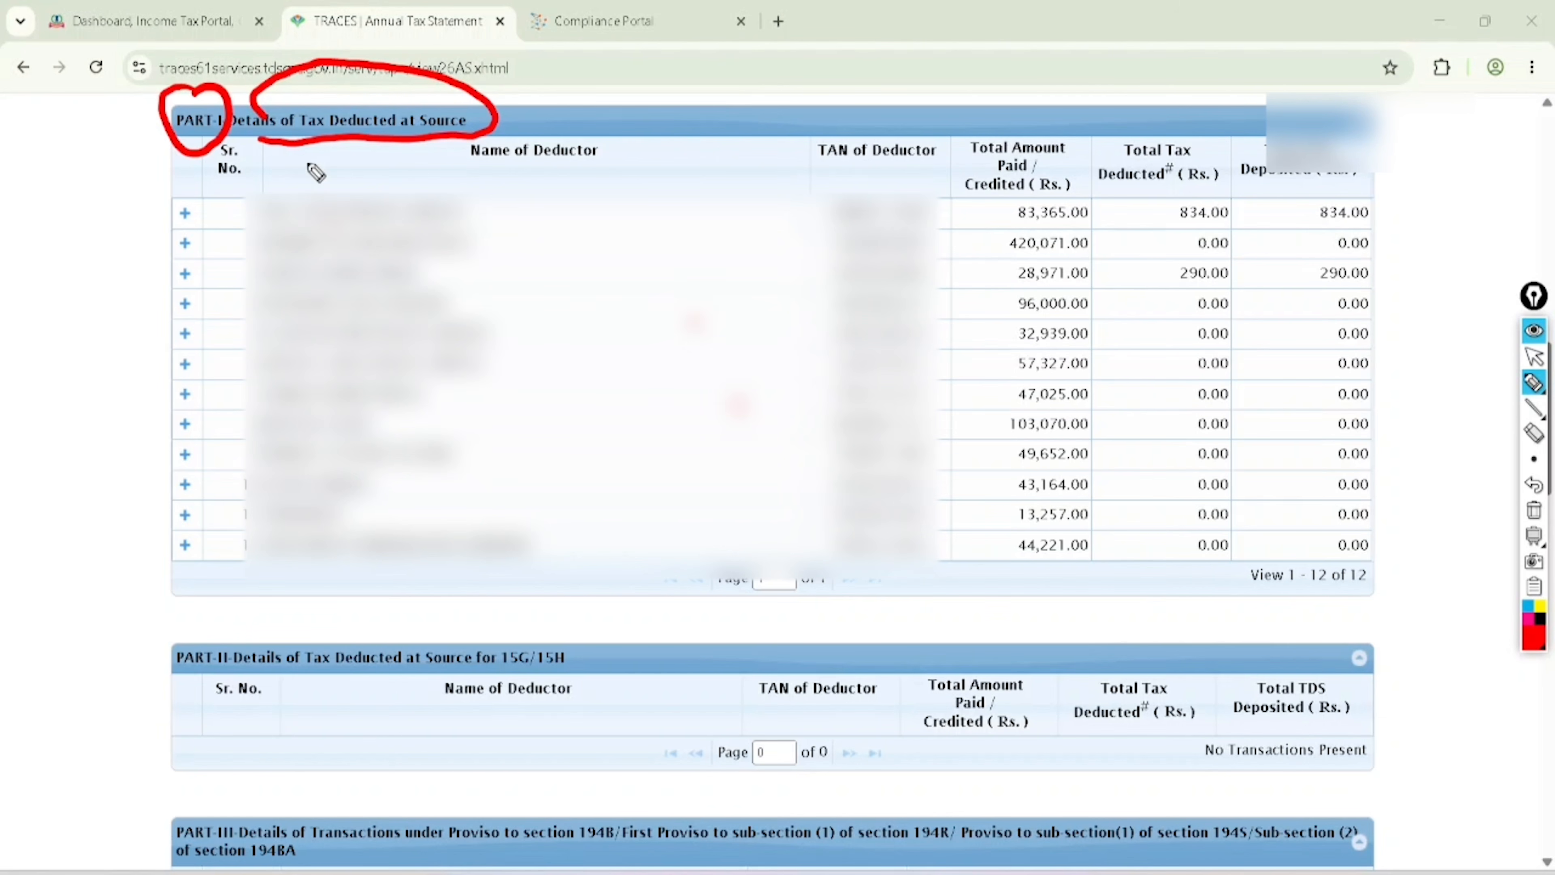
Outline the deductor name, TAN, Total Amount Paid/Credited and Total Tax Deducted columns in Part I
drag(309, 162, 237, 208)
mouse_move(487, 177)
mouse_down()
mouse_move(578, 567)
mouse_move(526, 599)
mouse_up()
mouse_move(910, 165)
mouse_down()
mouse_move(808, 588)
mouse_move(955, 243)
mouse_move(895, 173)
mouse_up()
mouse_move(1059, 130)
mouse_down()
mouse_move(970, 481)
mouse_move(1131, 295)
mouse_move(1077, 162)
mouse_up()
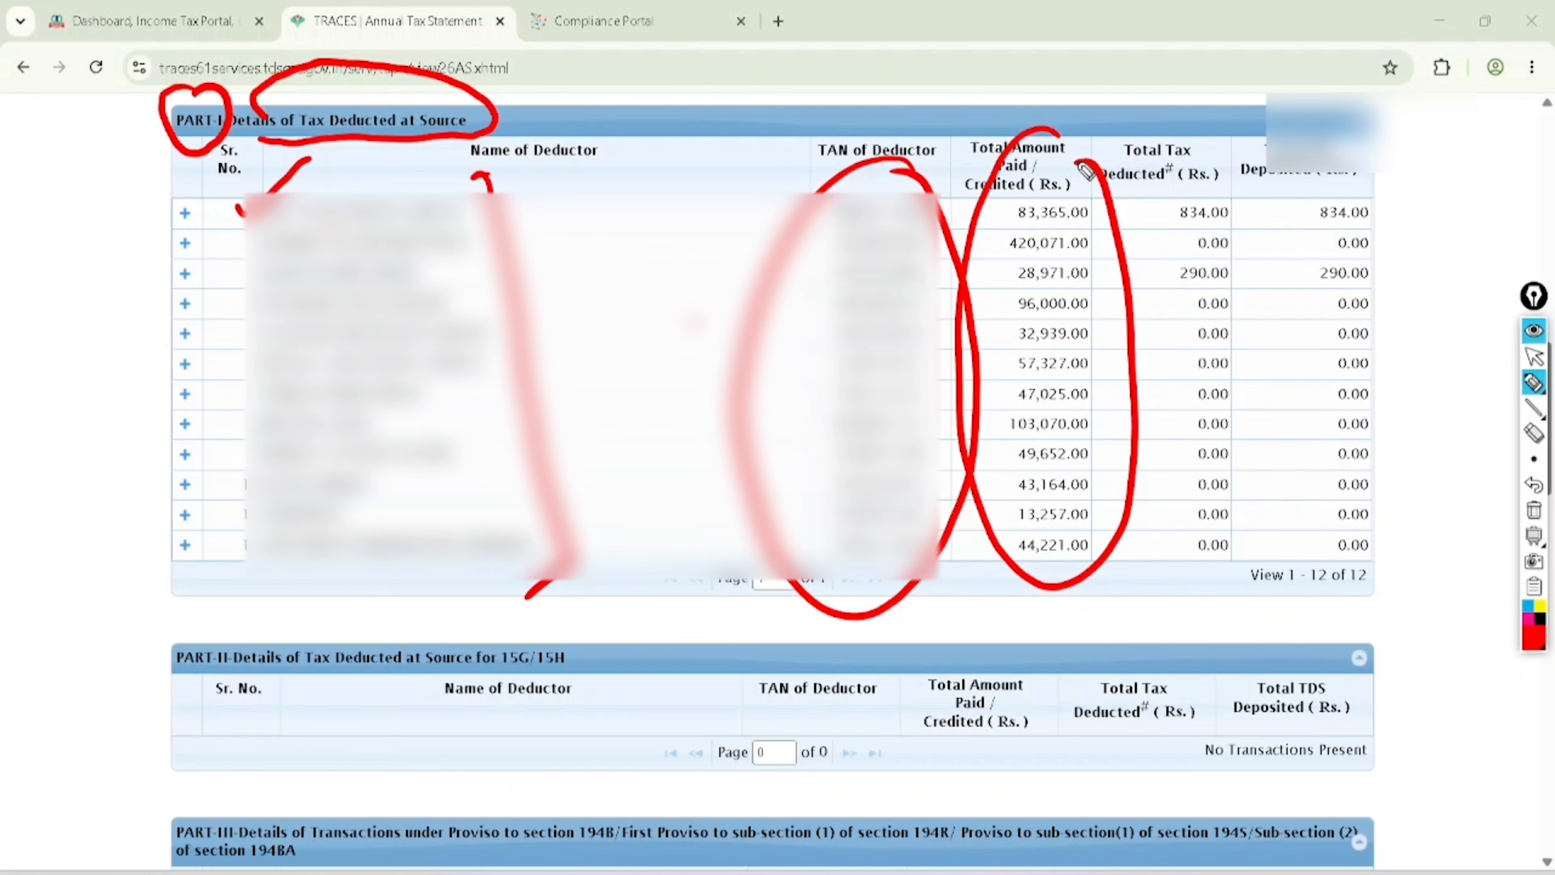
mouse_move(1232, 124)
mouse_down()
mouse_move(1138, 424)
mouse_move(1325, 244)
mouse_move(1246, 116)
mouse_up()
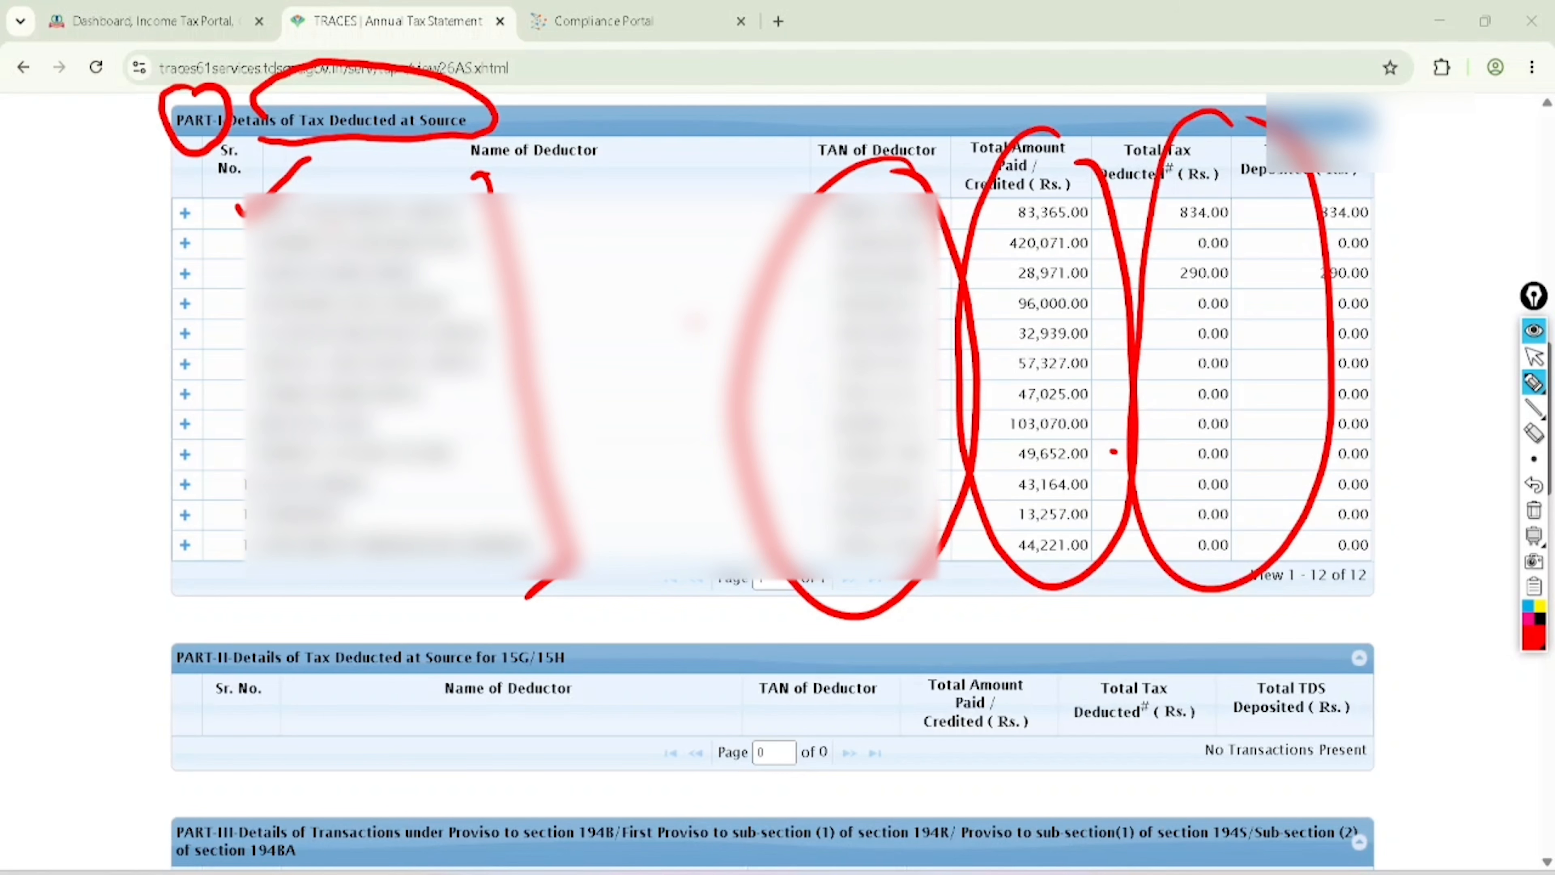
Mark the Part I rows with 28,971.00 and 83,365.00 credited and their deducted tax, then clear all the marks
drag(982, 277, 1024, 257)
mouse_move(1218, 258)
mouse_down()
mouse_move(1173, 289)
mouse_move(1224, 264)
mouse_up()
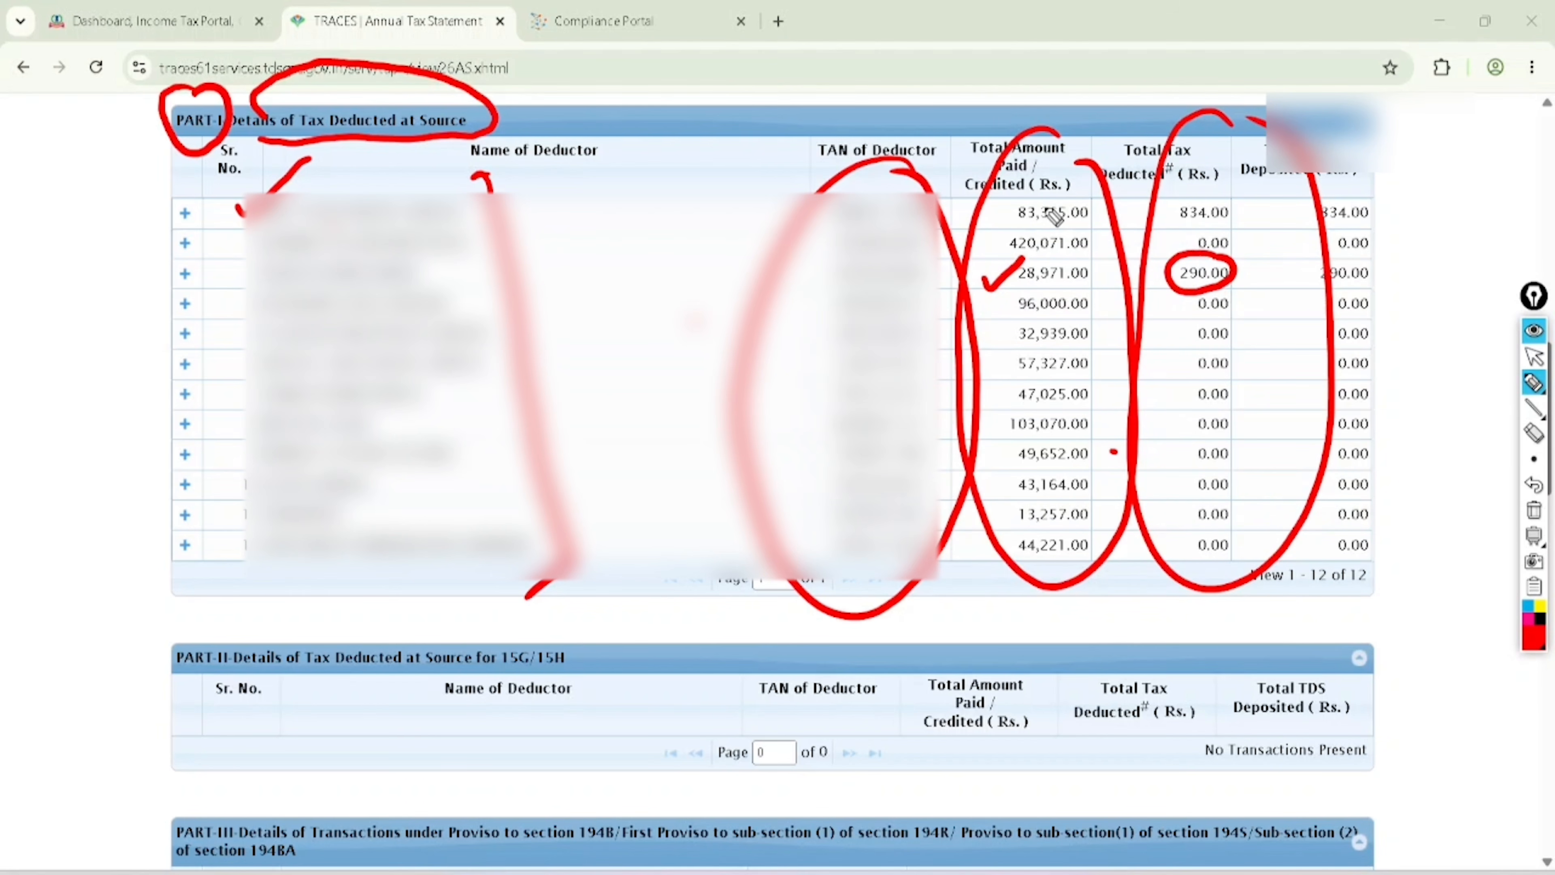
mouse_move(1053, 215)
mouse_down()
mouse_move(1080, 197)
mouse_move(1068, 185)
mouse_up()
mouse_move(1199, 194)
mouse_down()
mouse_move(1229, 211)
mouse_move(1178, 235)
mouse_move(1205, 226)
mouse_up()
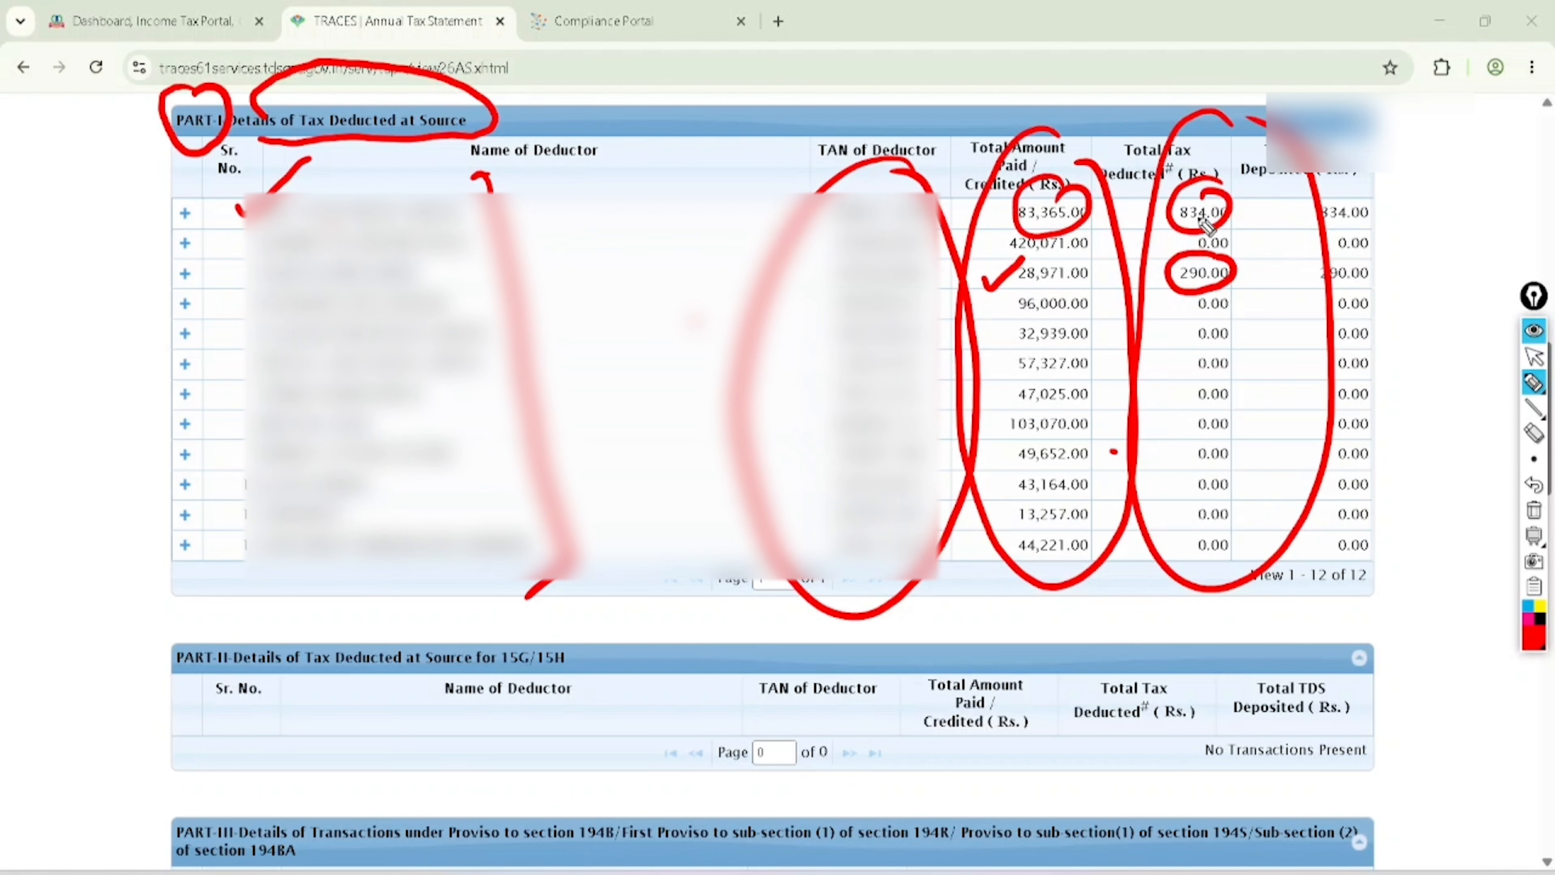
drag(181, 211, 224, 179)
click(1533, 356)
click(1533, 510)
Expand the second deductor's transaction details in Part I, circle the entries beside the serial numbers, and clear the mark
click(185, 243)
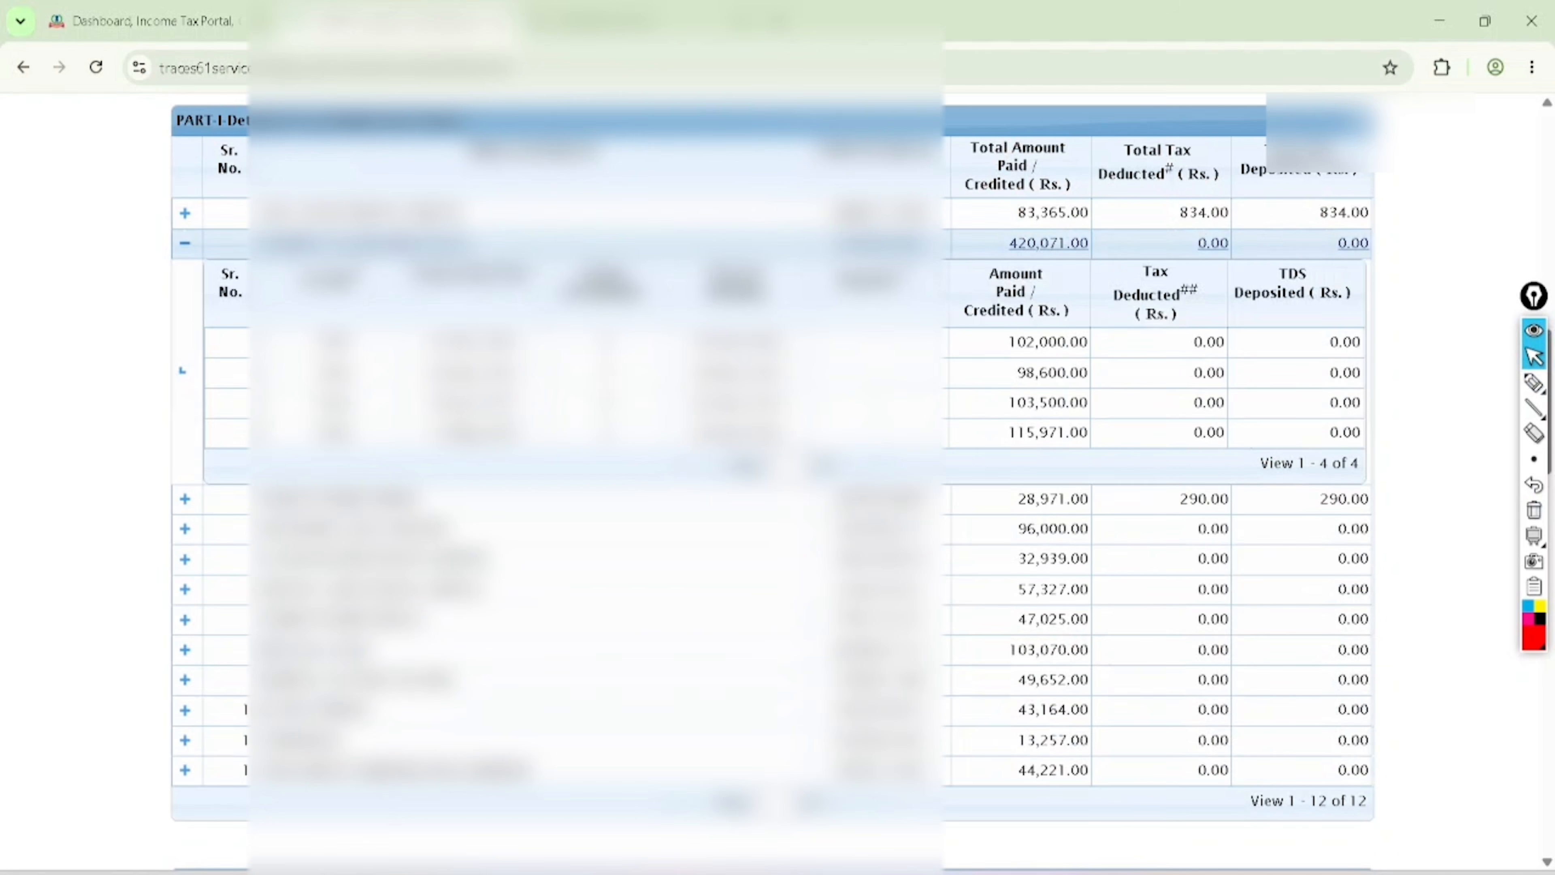
click(1534, 383)
mouse_move(324, 318)
mouse_down()
mouse_move(272, 423)
mouse_move(324, 309)
mouse_up()
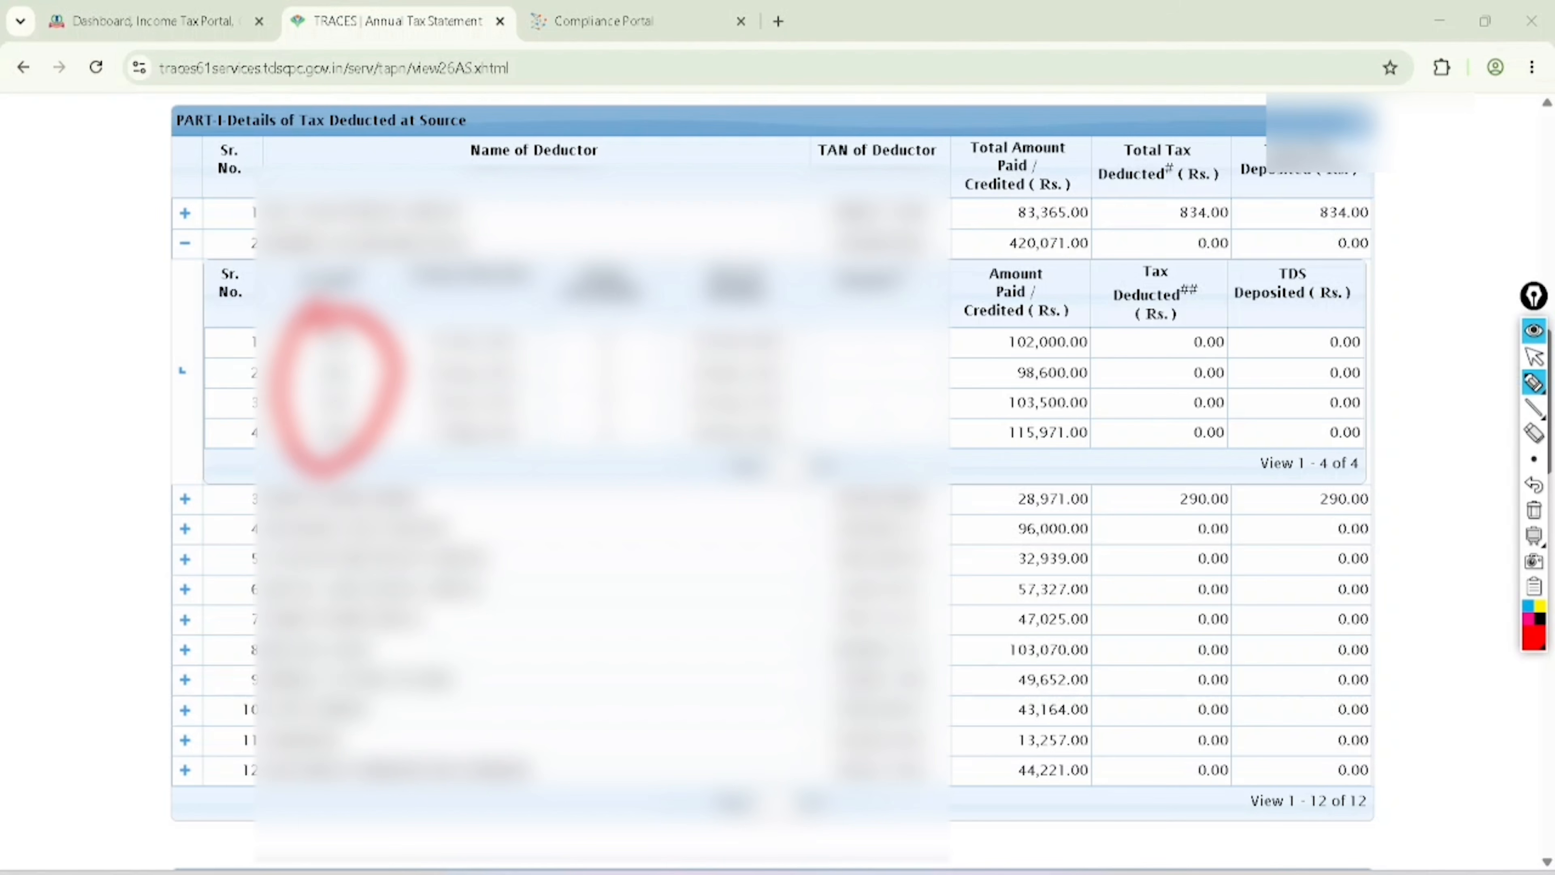
click(1533, 357)
click(1533, 510)
Return to the e-Filing dashboard, then switch to the Computation document in Word and go to the assessee's details
click(151, 21)
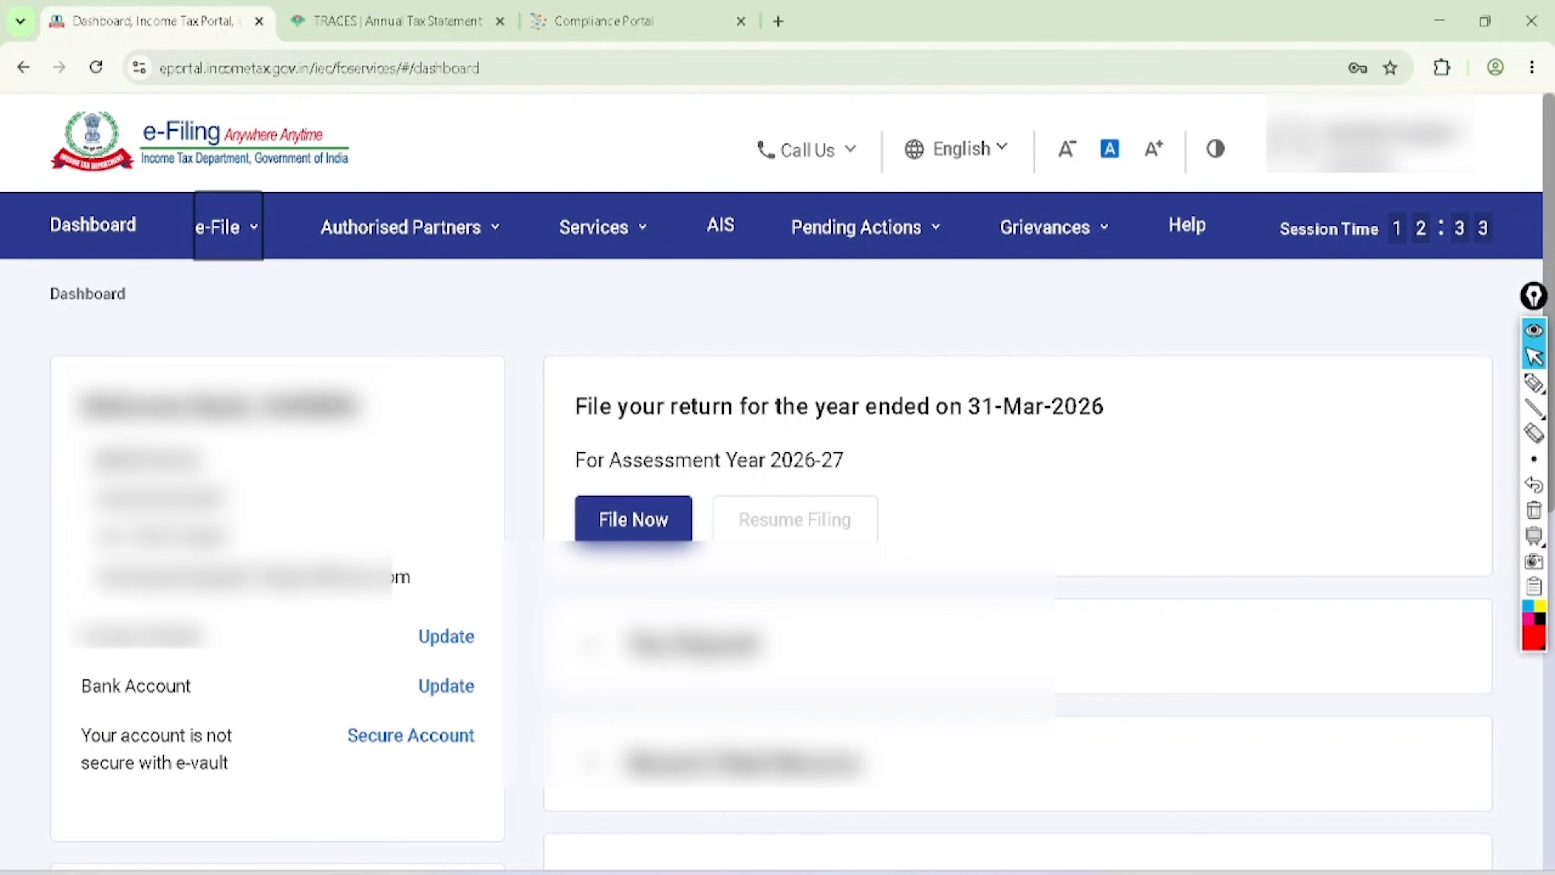
key(alt+Tab)
scroll(781, 521, up, 6)
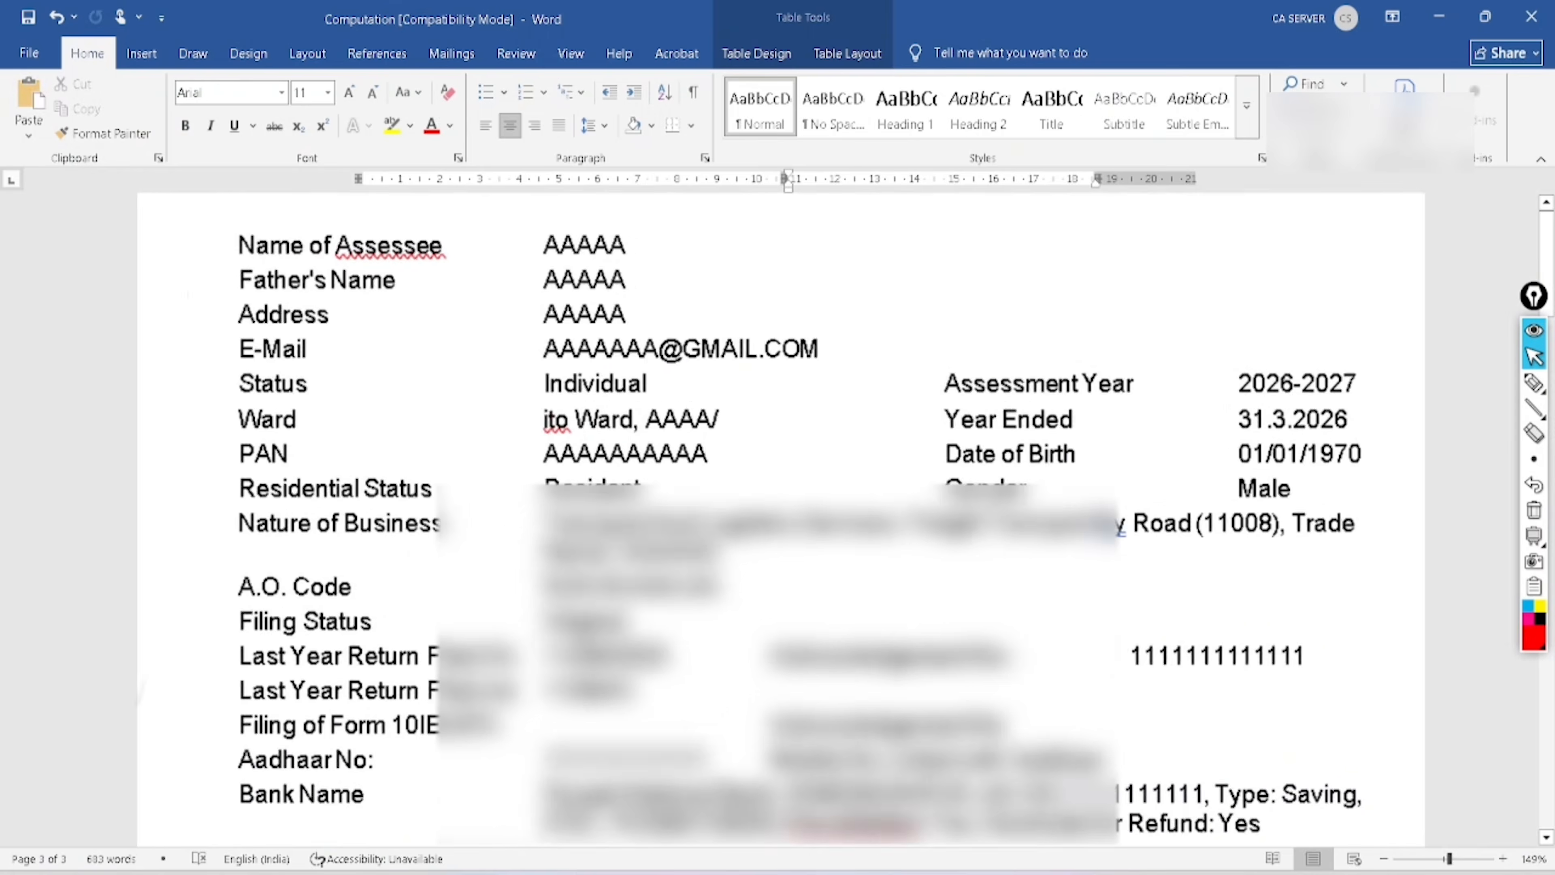
Tick the assessee's particulars from Name of Assessee down to Bank Name in the computation, then clear the marks
click(1534, 384)
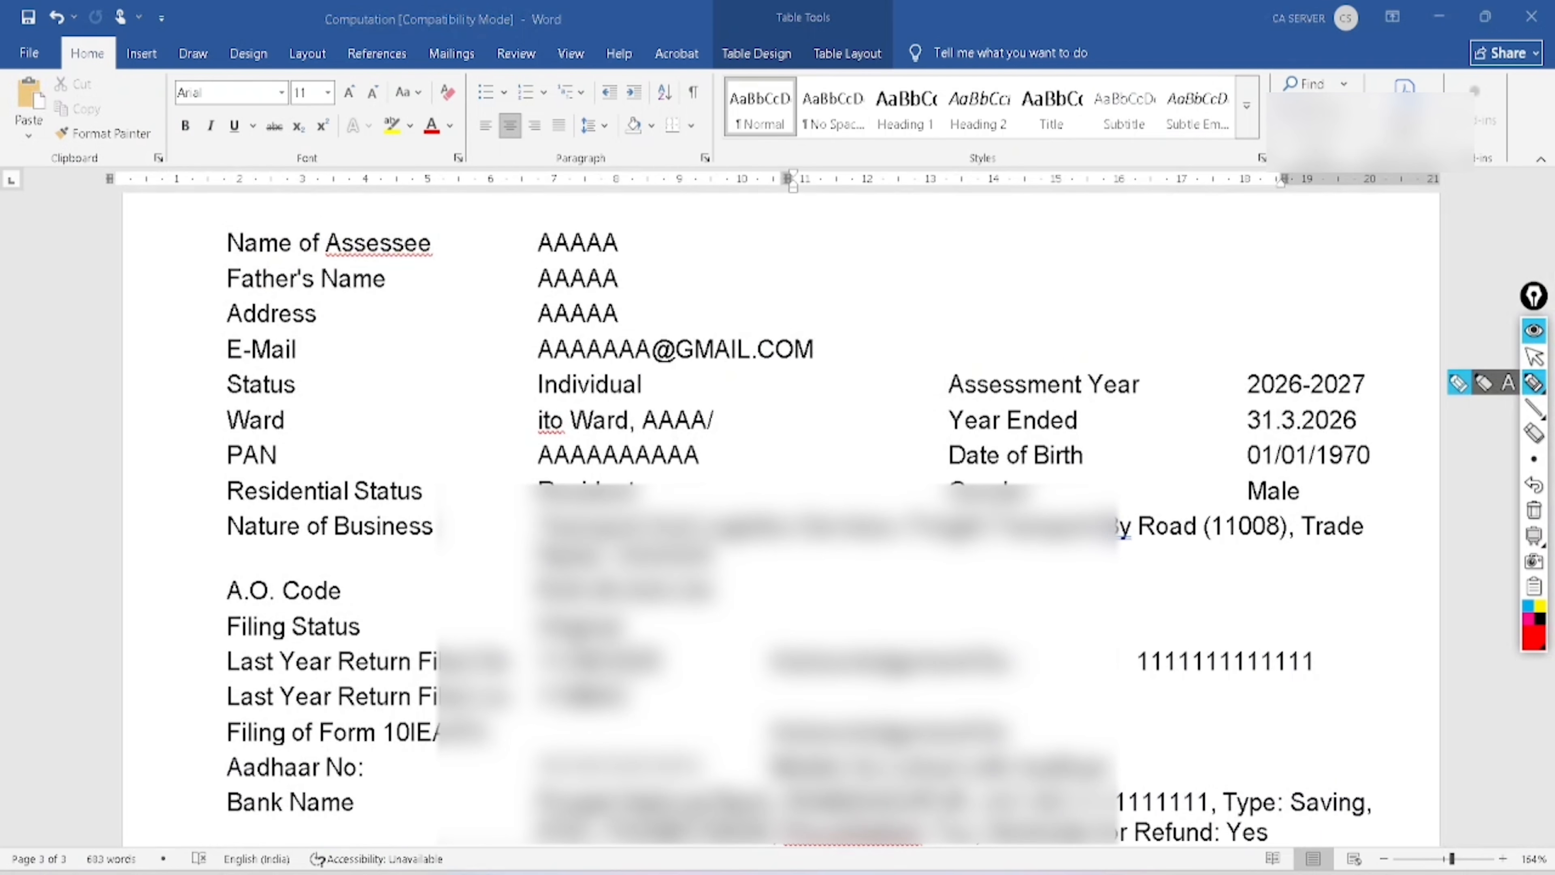
drag(200, 239, 265, 188)
drag(204, 277, 287, 211)
drag(205, 314, 284, 279)
drag(202, 353, 282, 283)
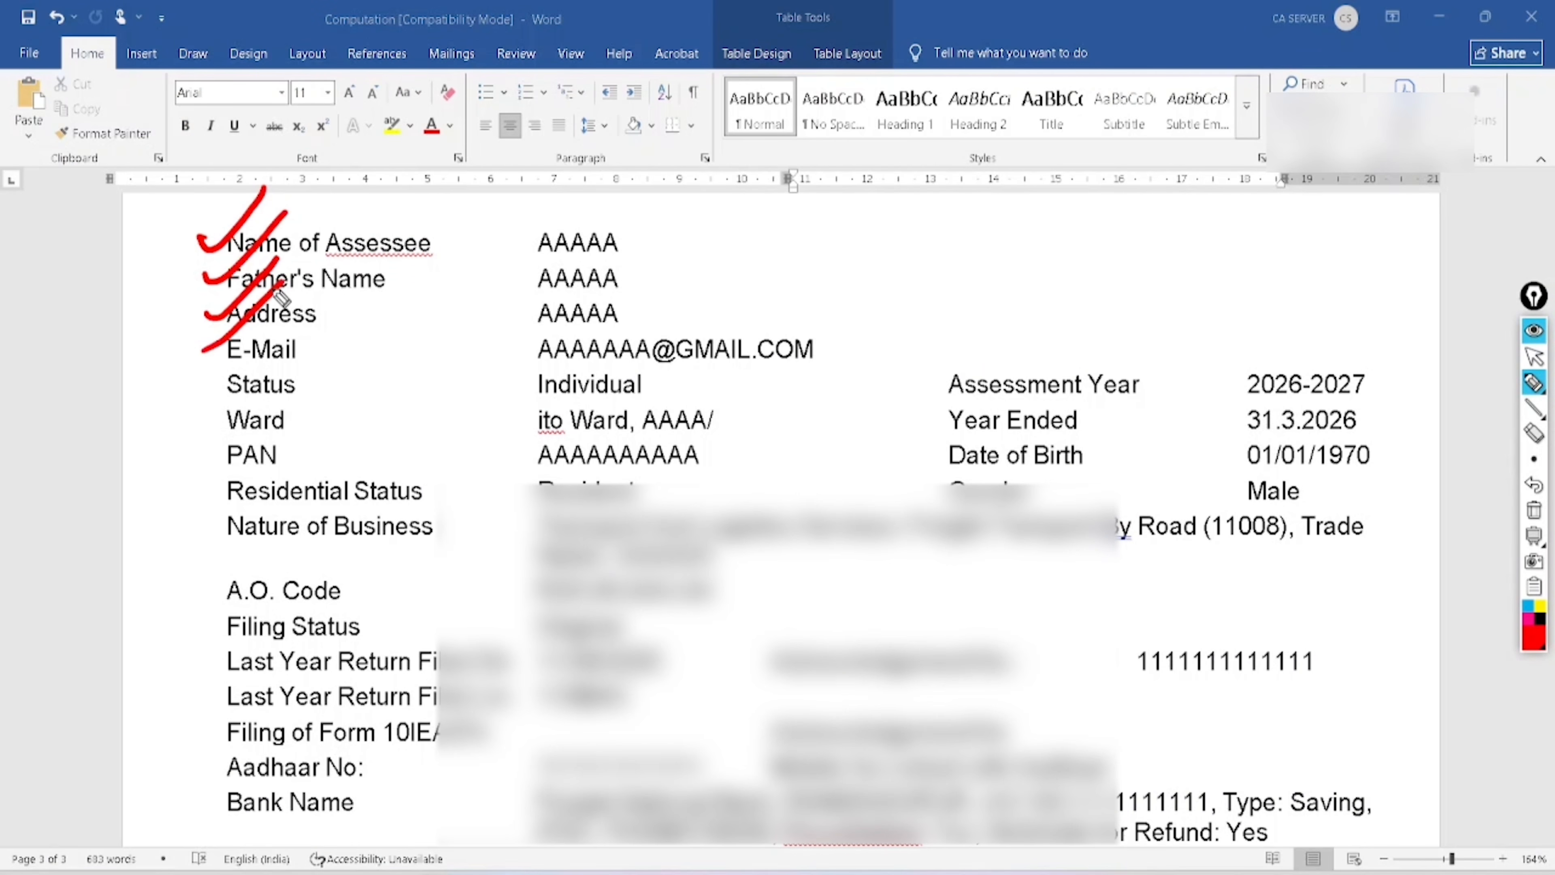
drag(204, 392, 299, 312)
drag(199, 433, 304, 327)
mouse_move(191, 487)
mouse_down()
mouse_move(286, 375)
mouse_move(297, 419)
mouse_up()
drag(197, 581, 304, 454)
drag(205, 639, 318, 501)
mouse_move(199, 682)
mouse_down()
mouse_move(308, 559)
mouse_move(317, 577)
mouse_up()
drag(213, 751, 297, 637)
drag(214, 783, 286, 681)
drag(248, 803, 329, 715)
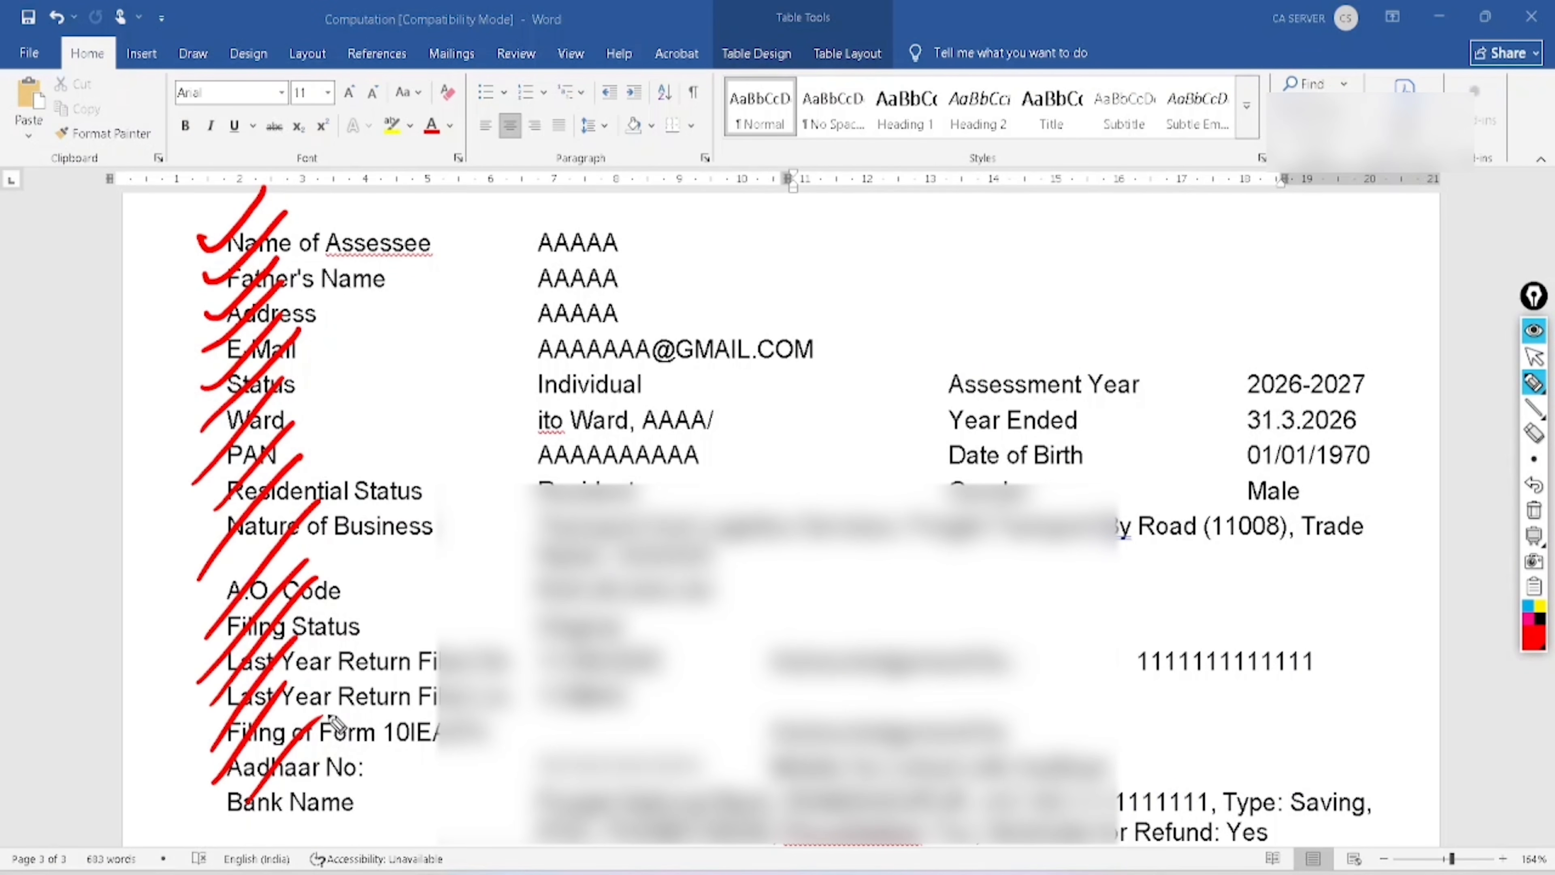
click(1533, 358)
click(1534, 510)
Circle the total income computation heading, its section reference and the New Tax Regime wording in the computation
scroll(781, 519, down, 7)
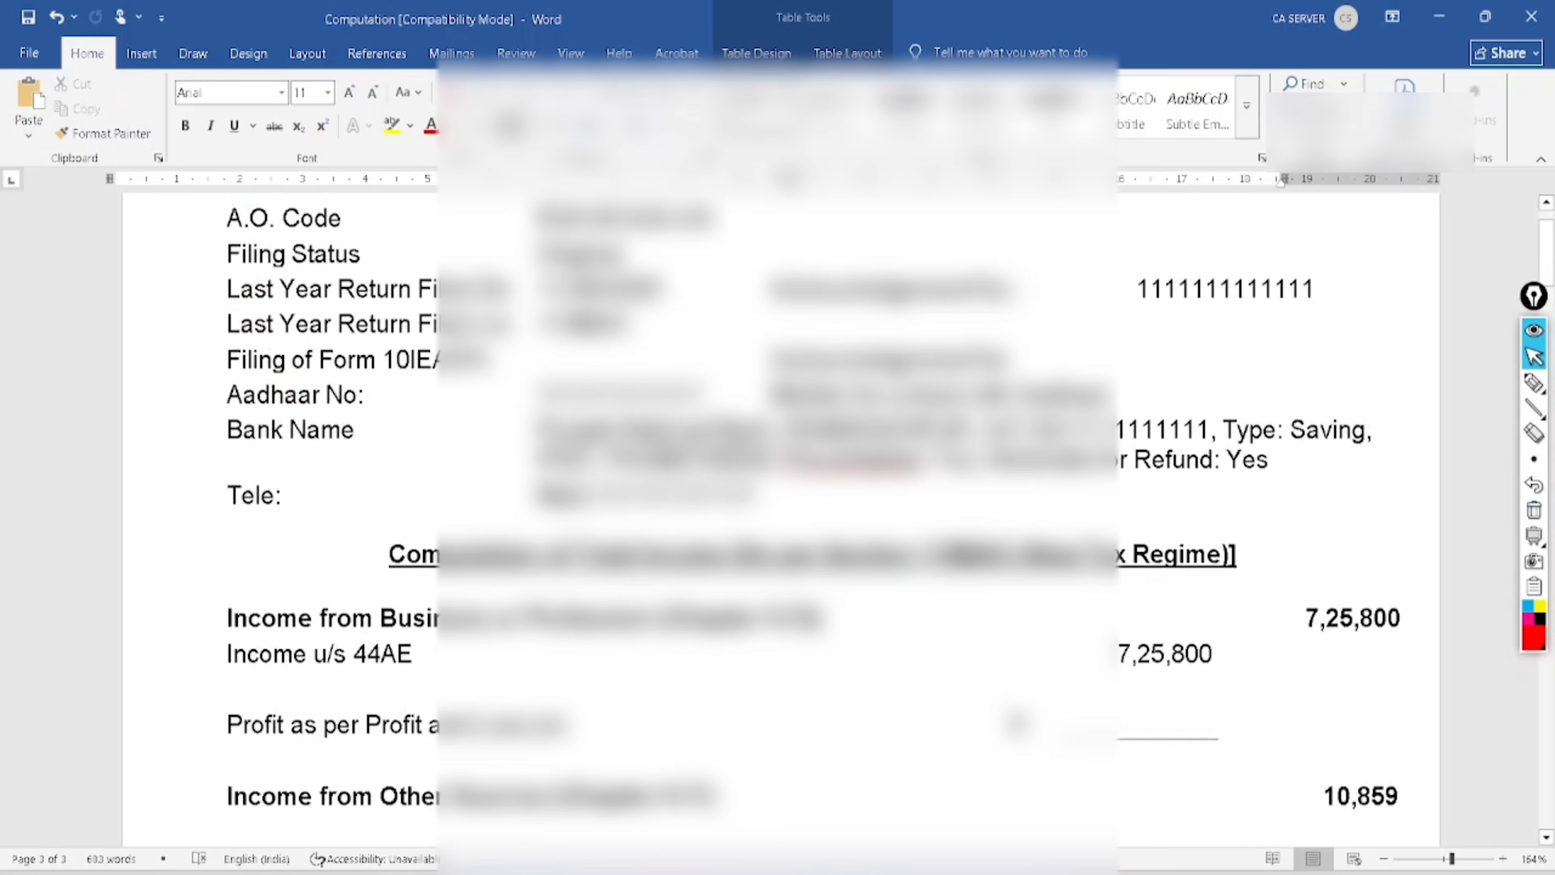
scroll(780, 520, up, 1)
click(1534, 384)
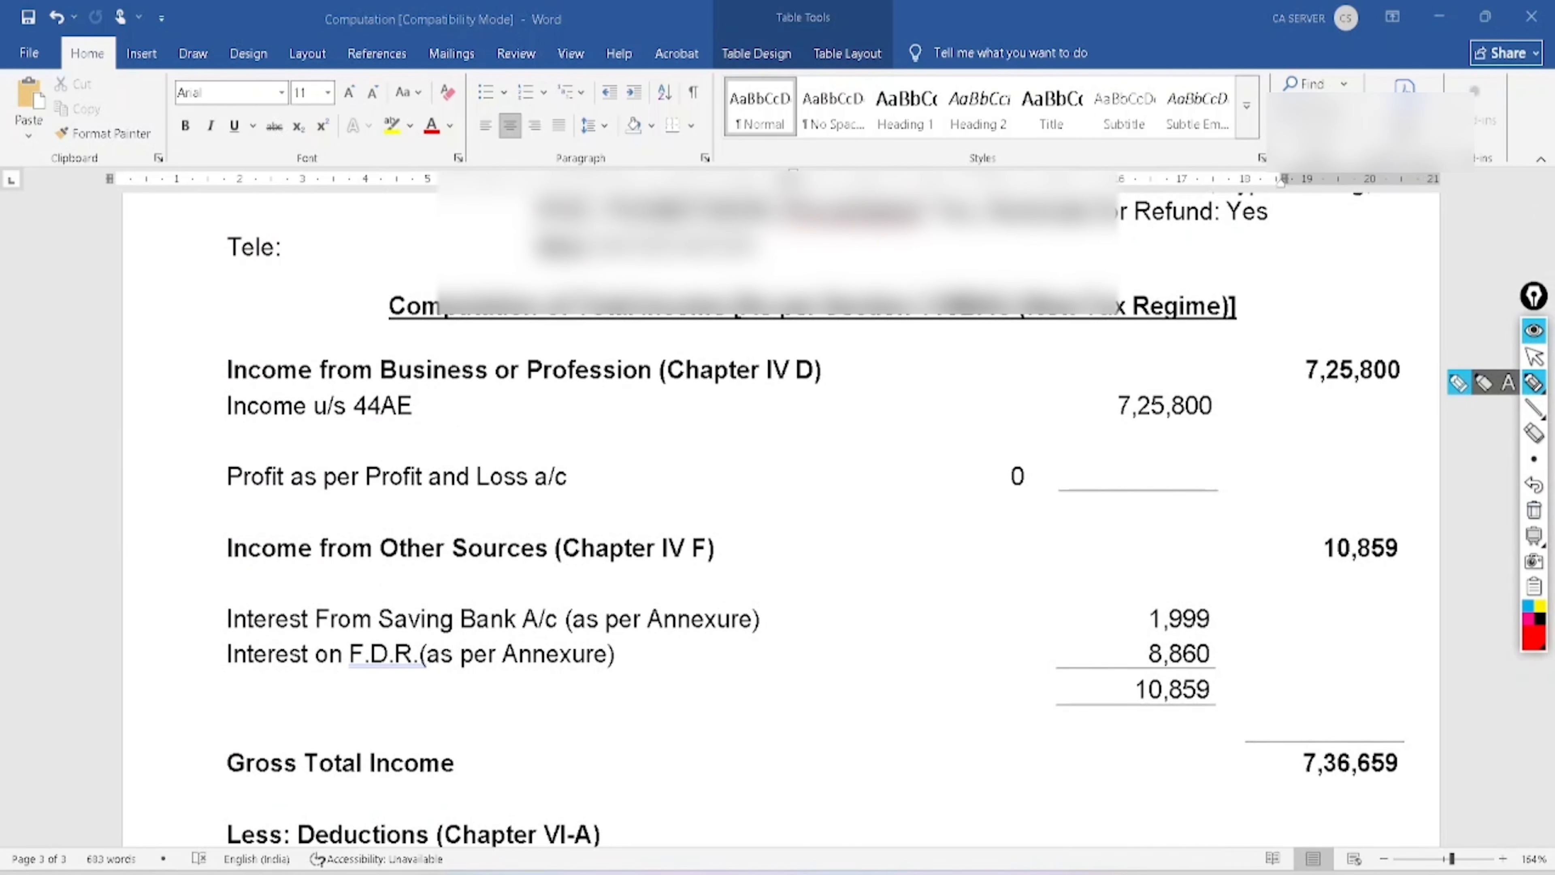
mouse_move(489, 216)
mouse_down()
mouse_move(441, 346)
mouse_move(728, 334)
mouse_up()
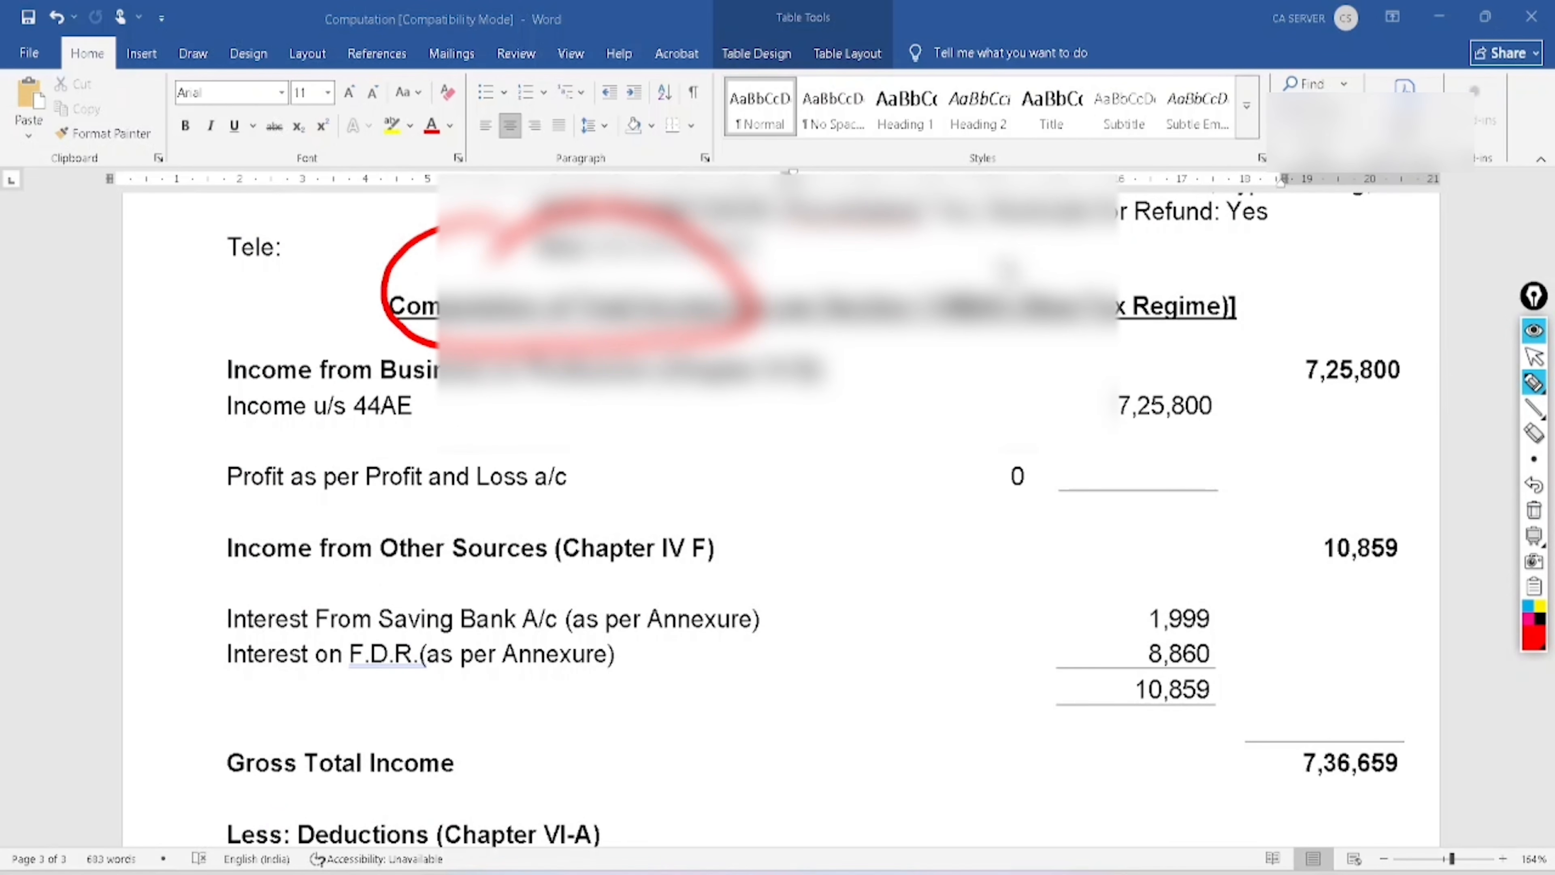
mouse_move(1007, 270)
mouse_down()
mouse_move(955, 386)
mouse_move(980, 229)
mouse_up()
mouse_move(1129, 250)
mouse_down()
mouse_move(1235, 341)
mouse_move(1111, 228)
mouse_up()
Mark the business income u/s 44AE and the savings and F.D.R. interest with their amounts, then clear the marks
drag(237, 384, 680, 397)
mouse_move(401, 366)
mouse_down()
mouse_move(357, 439)
mouse_move(381, 364)
mouse_up()
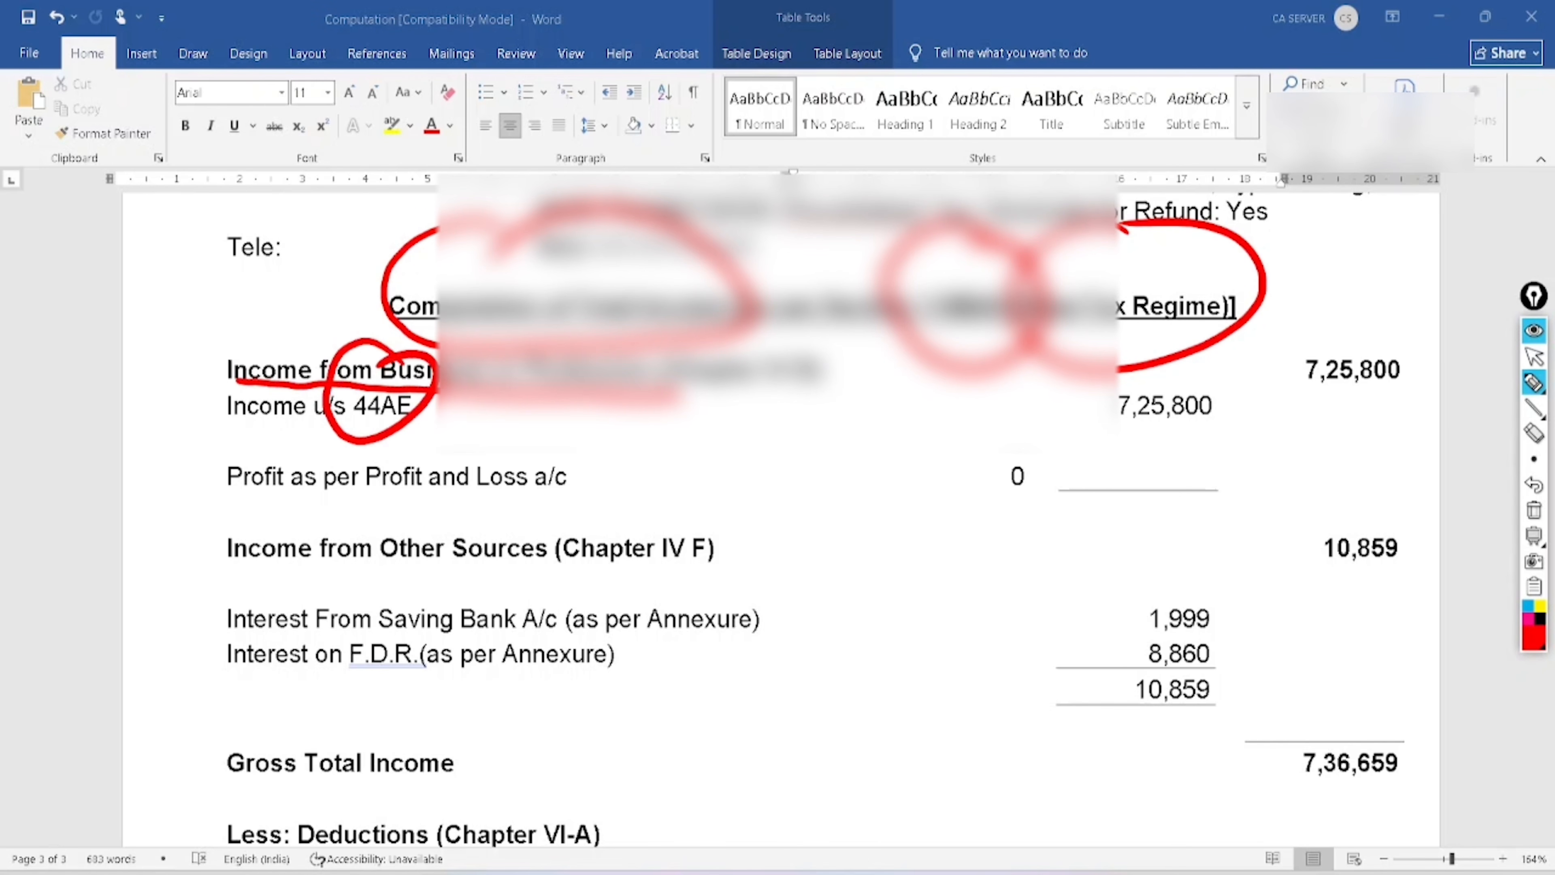
mouse_move(1218, 340)
mouse_down()
mouse_move(1173, 484)
mouse_move(1135, 327)
mouse_up()
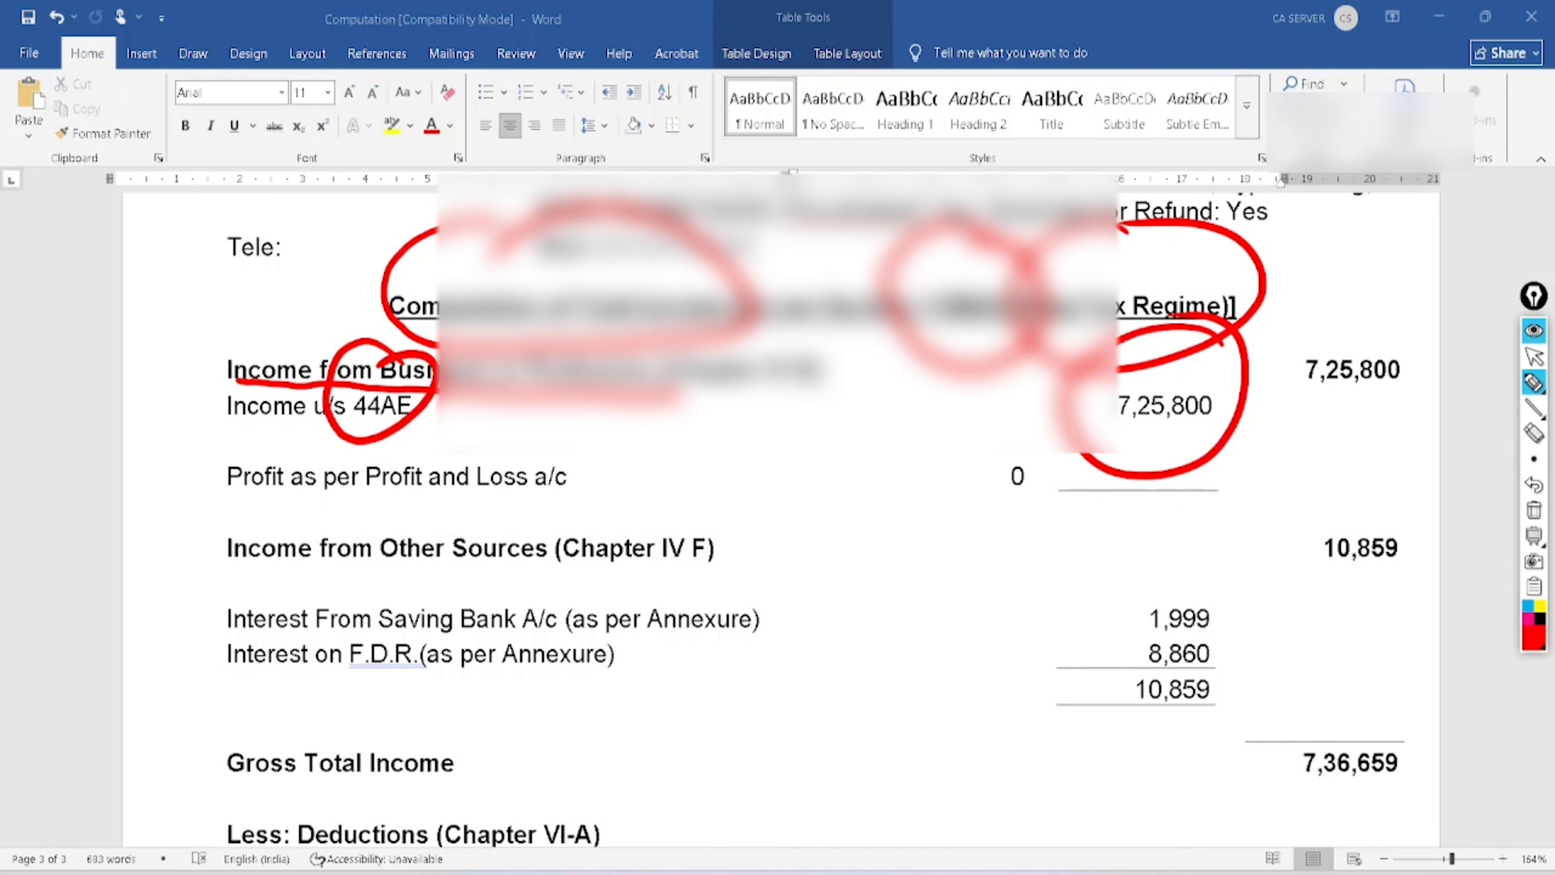
drag(774, 594, 964, 524)
drag(600, 668, 753, 644)
mouse_move(1227, 579)
mouse_down()
mouse_move(1102, 719)
mouse_move(1193, 554)
mouse_up()
click(1533, 356)
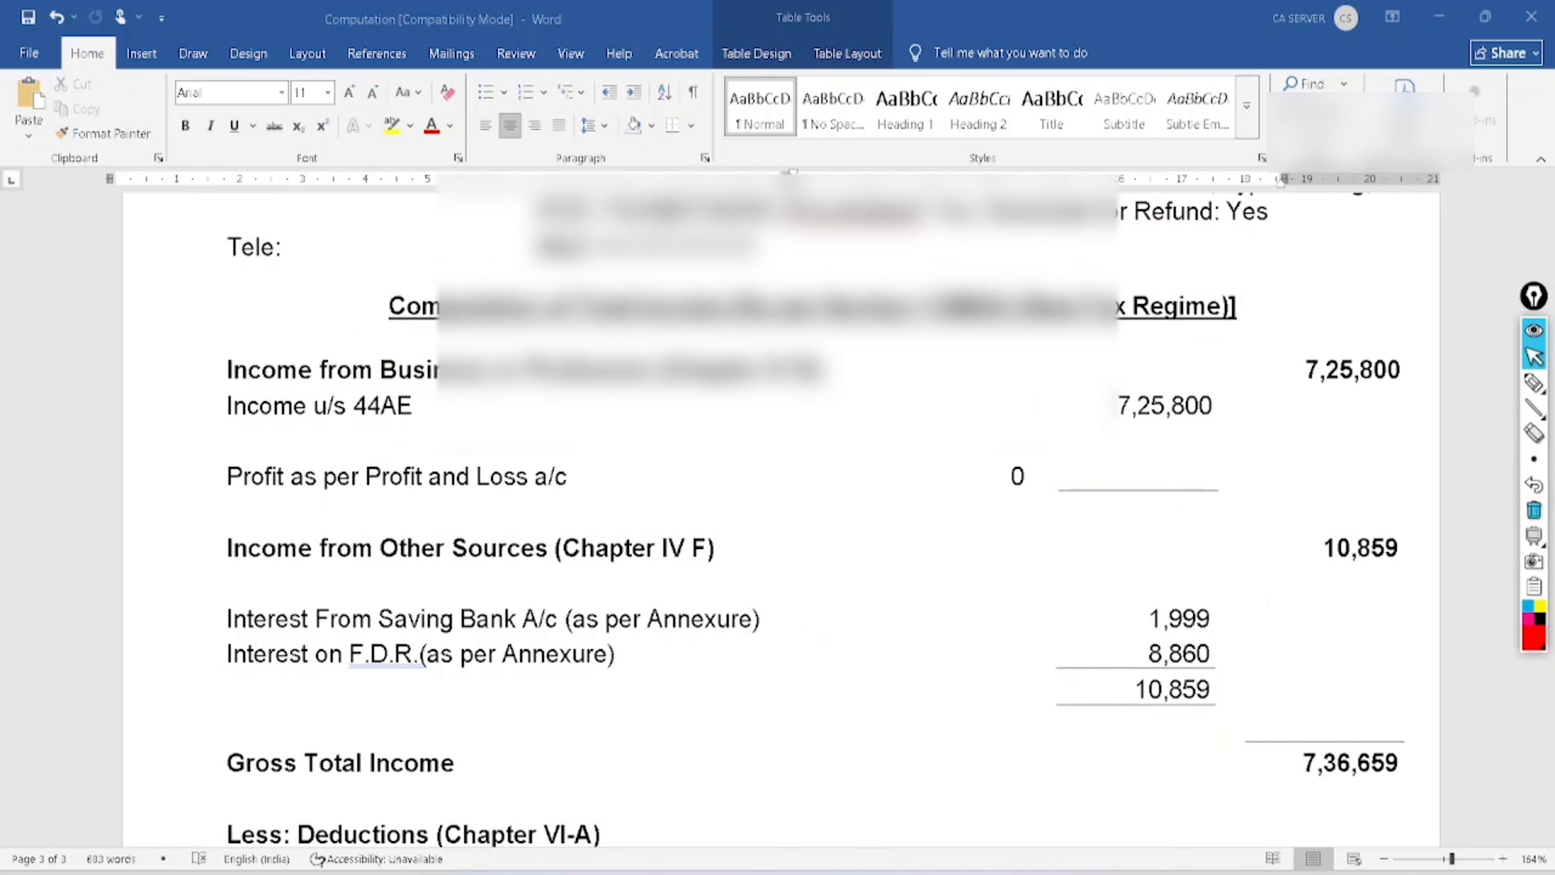
Mark the T.D.S./T.C.S and Refundable amounts in the tax computation, then clear the marks
scroll(778, 515, down, 10)
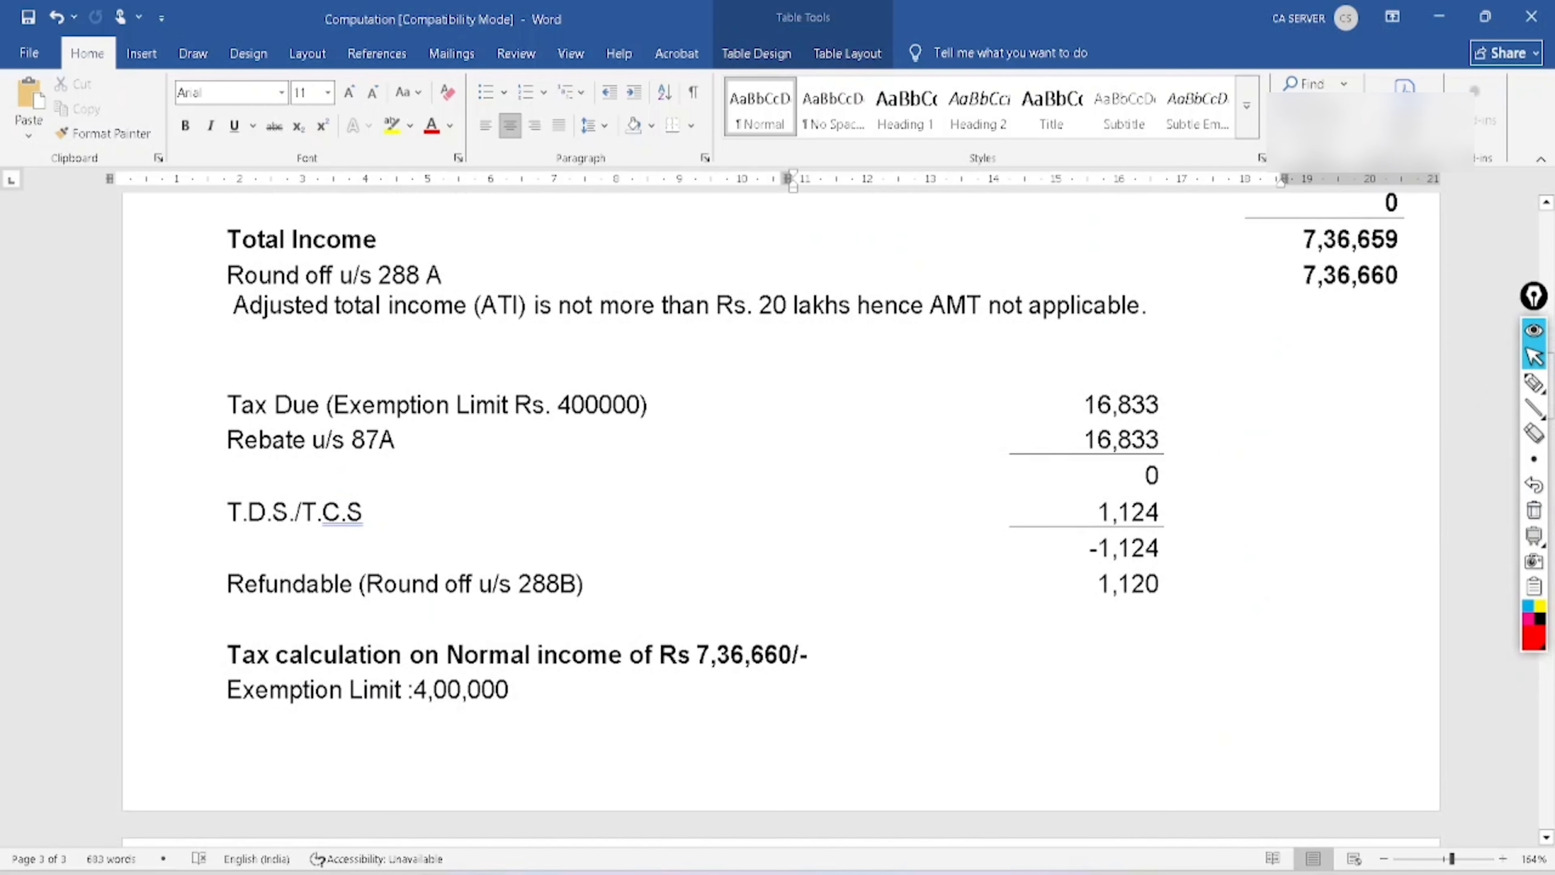
click(1533, 383)
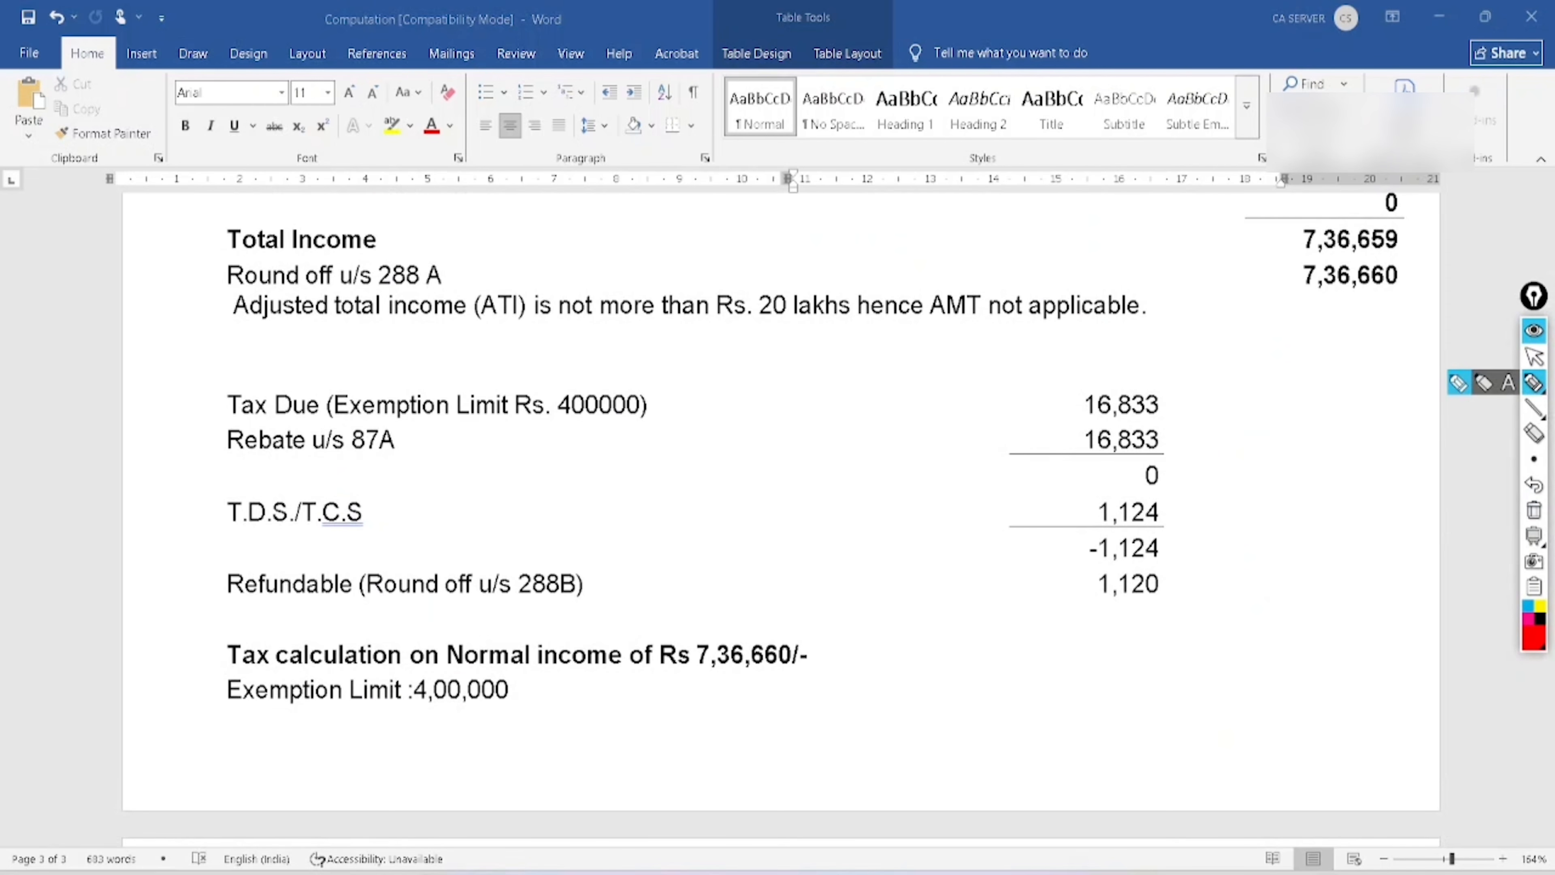
mouse_move(1065, 603)
mouse_down()
mouse_move(1108, 631)
mouse_move(1123, 558)
mouse_move(1086, 613)
mouse_up()
mouse_move(1161, 527)
mouse_down()
mouse_move(1178, 542)
mouse_move(1277, 497)
mouse_up()
click(1533, 357)
click(1533, 511)
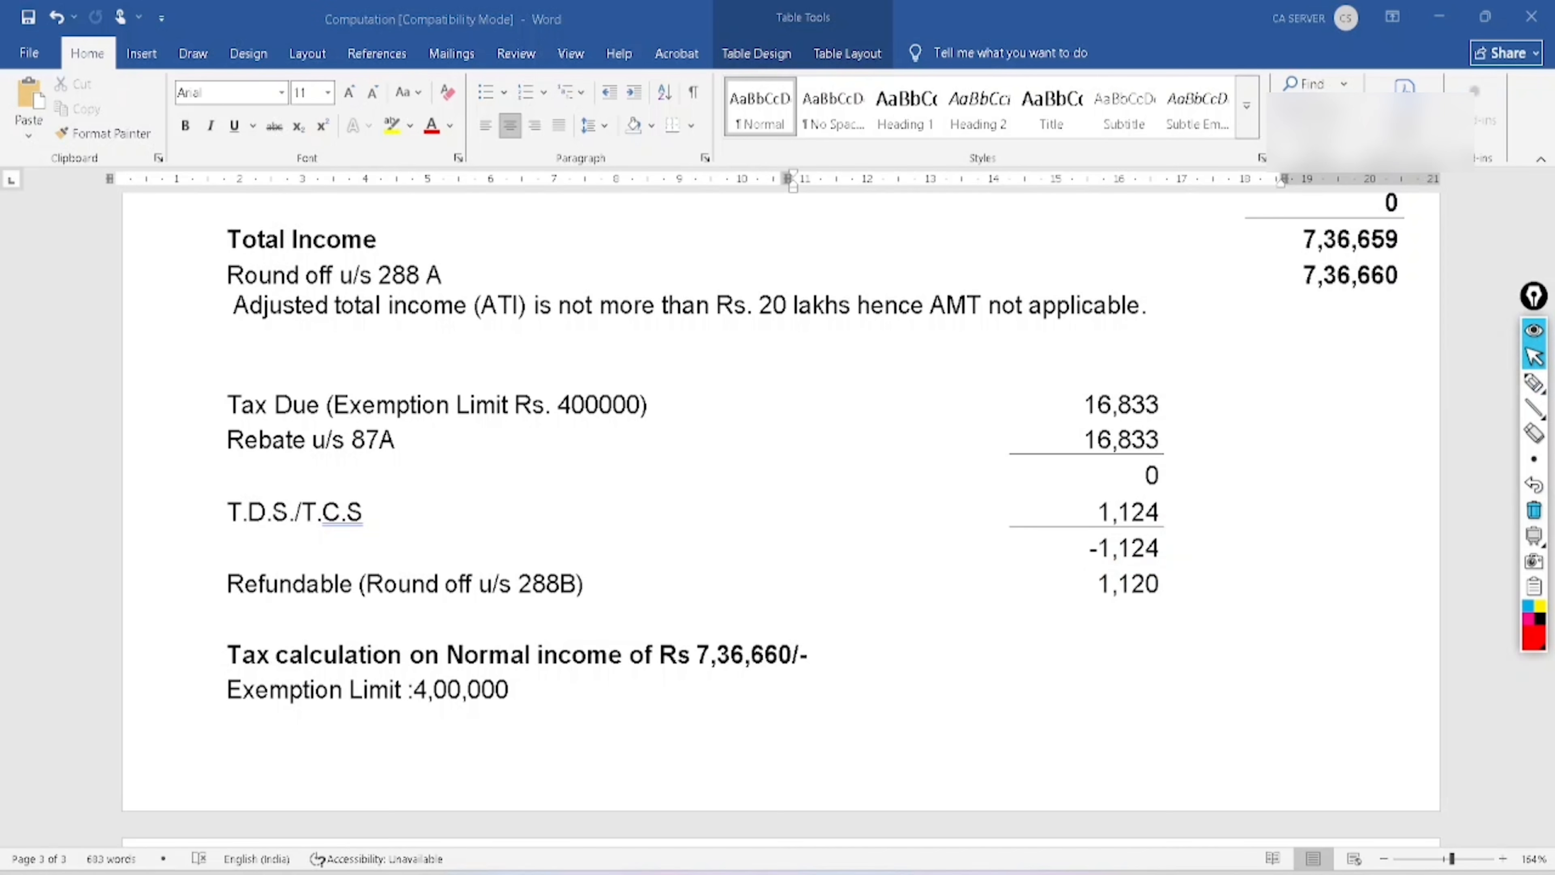
Mark the month, Book Profit, Profit Declared, Deemed Profit and truck registration entries in the 44AE income table, then clear them
scroll(777, 514, down, 6)
scroll(826, 520, down, 2)
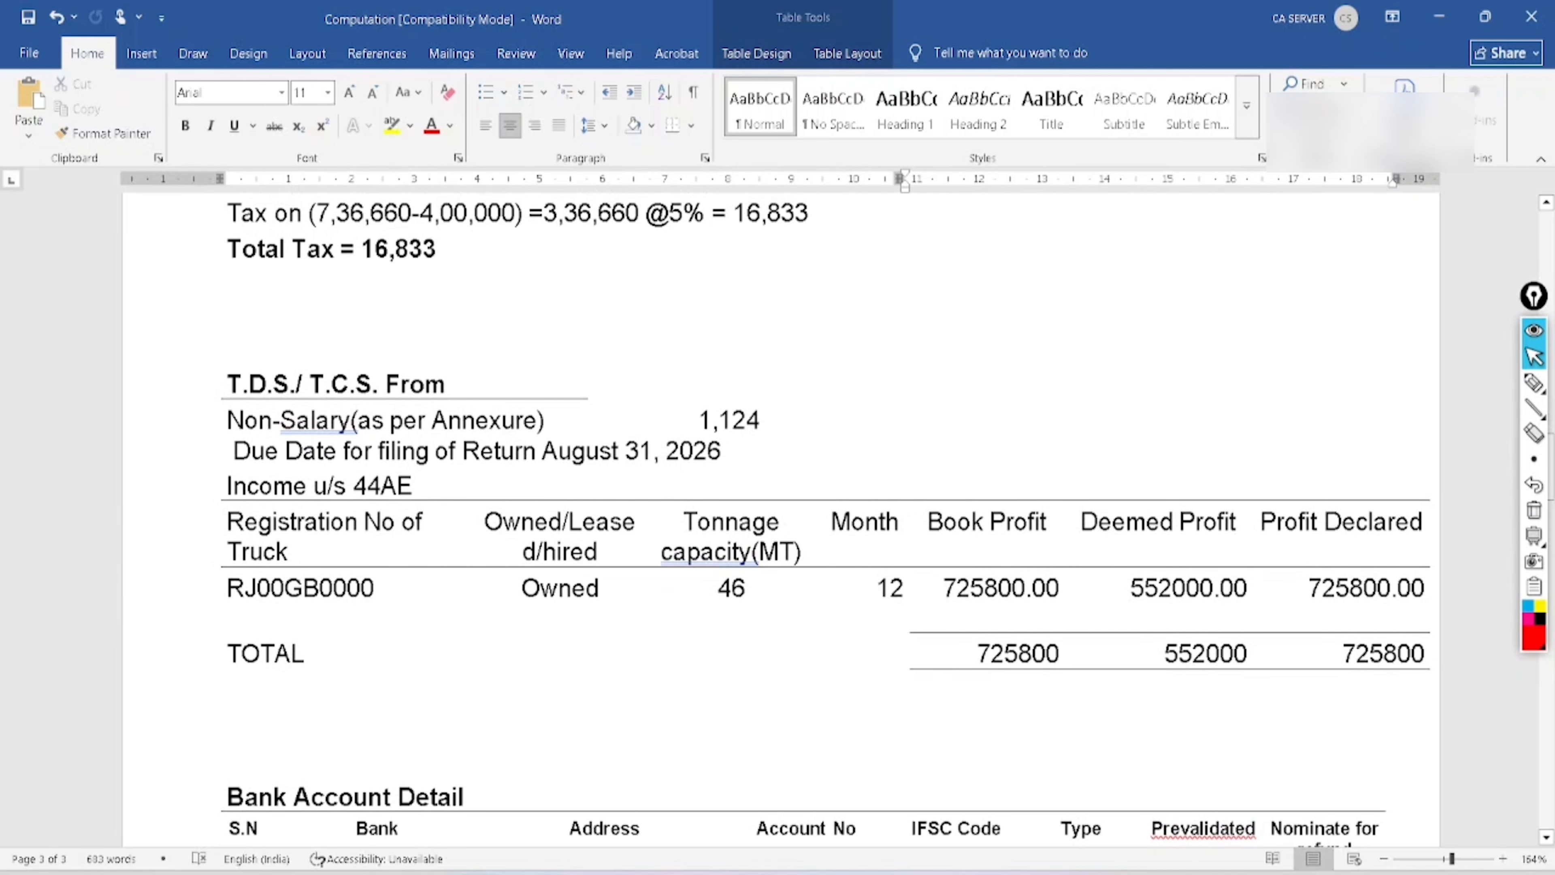
click(1533, 383)
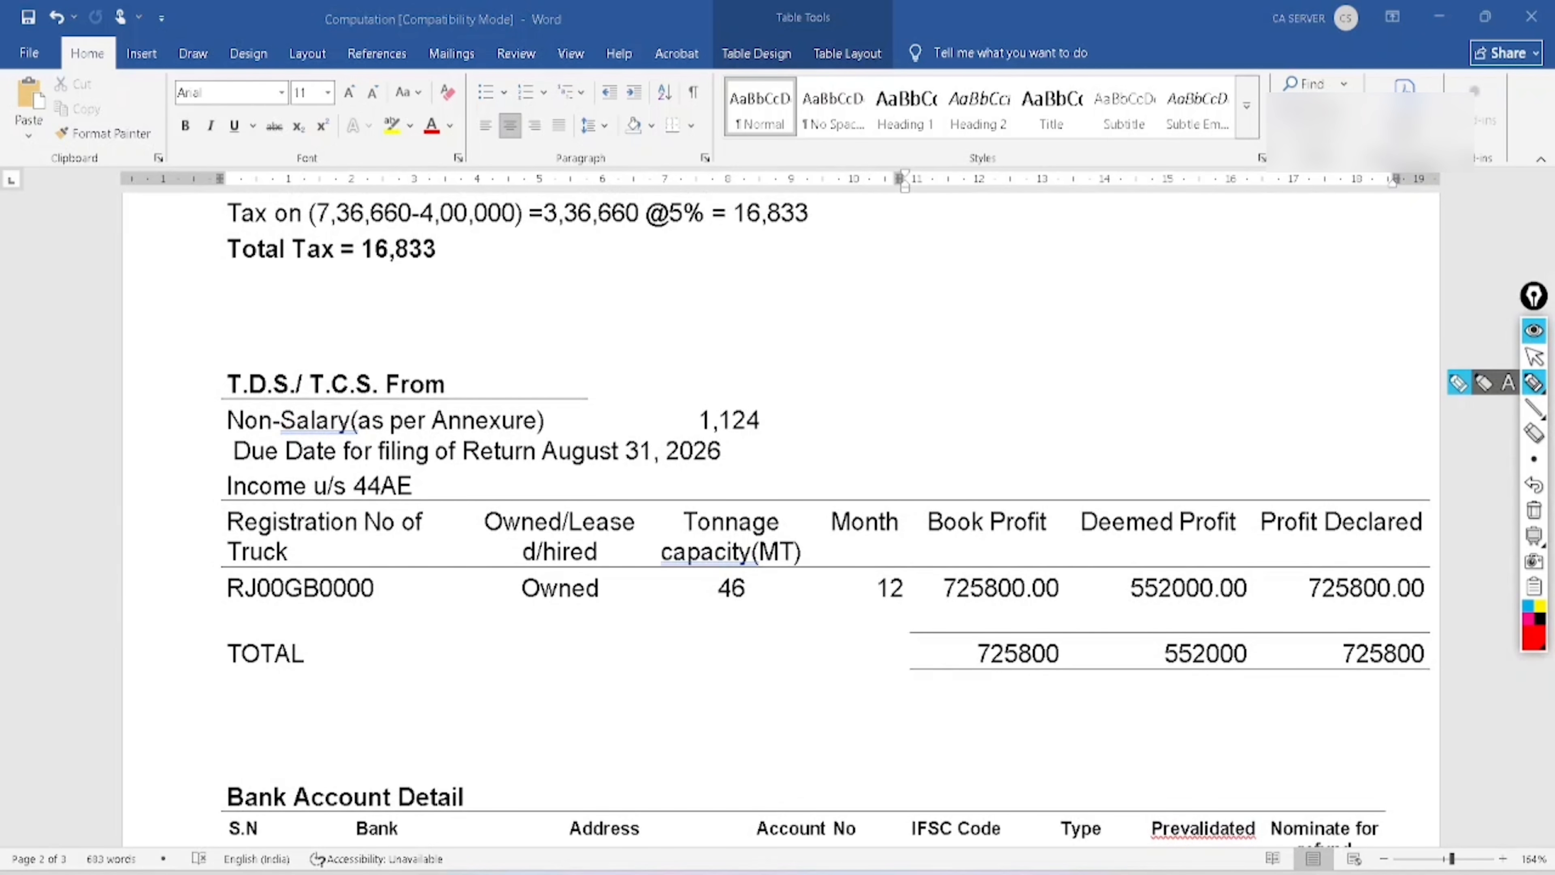
mouse_move(905, 539)
mouse_down()
mouse_move(861, 588)
mouse_move(924, 575)
mouse_move(862, 579)
mouse_up()
mouse_move(1029, 511)
mouse_down()
mouse_move(958, 650)
mouse_move(1010, 505)
mouse_up()
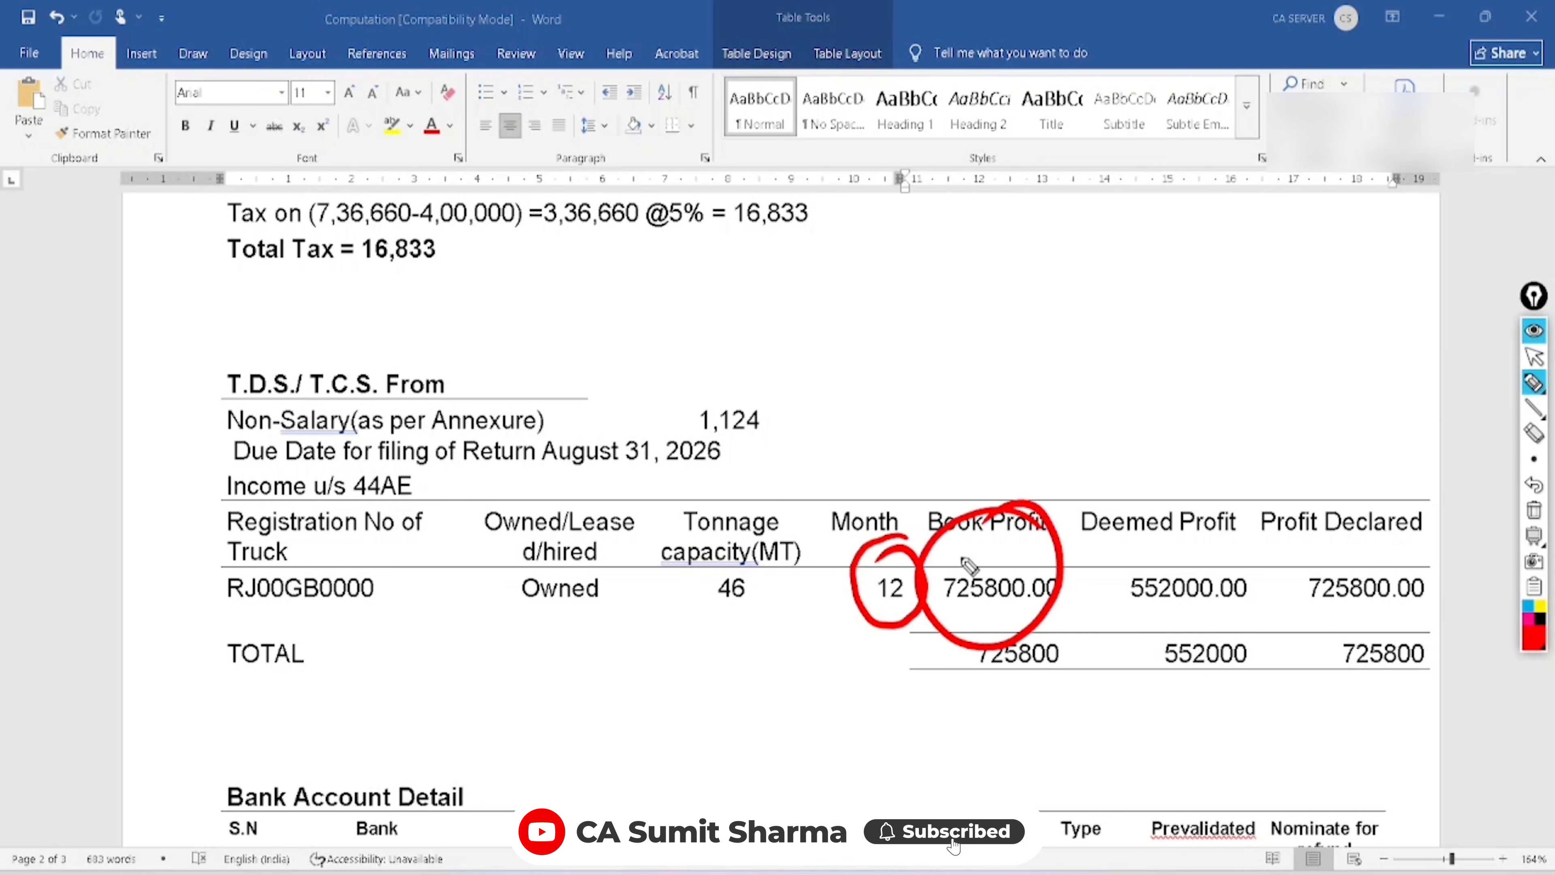
mouse_move(1419, 521)
mouse_down()
mouse_move(1279, 637)
mouse_move(1362, 514)
mouse_up()
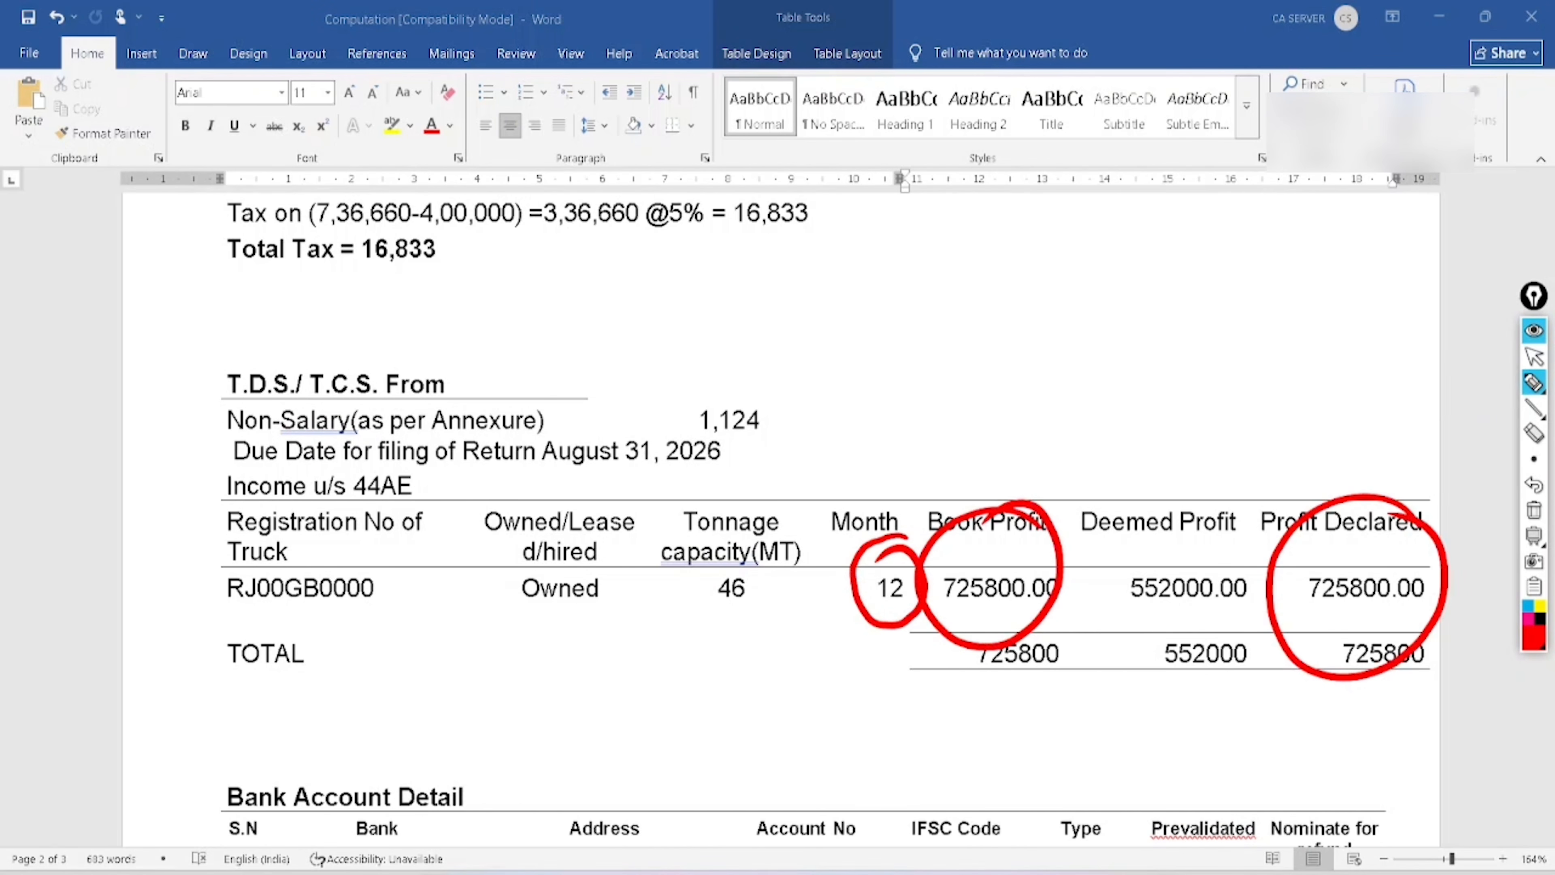
drag(1100, 627, 1164, 612)
drag(288, 470, 302, 513)
click(1533, 356)
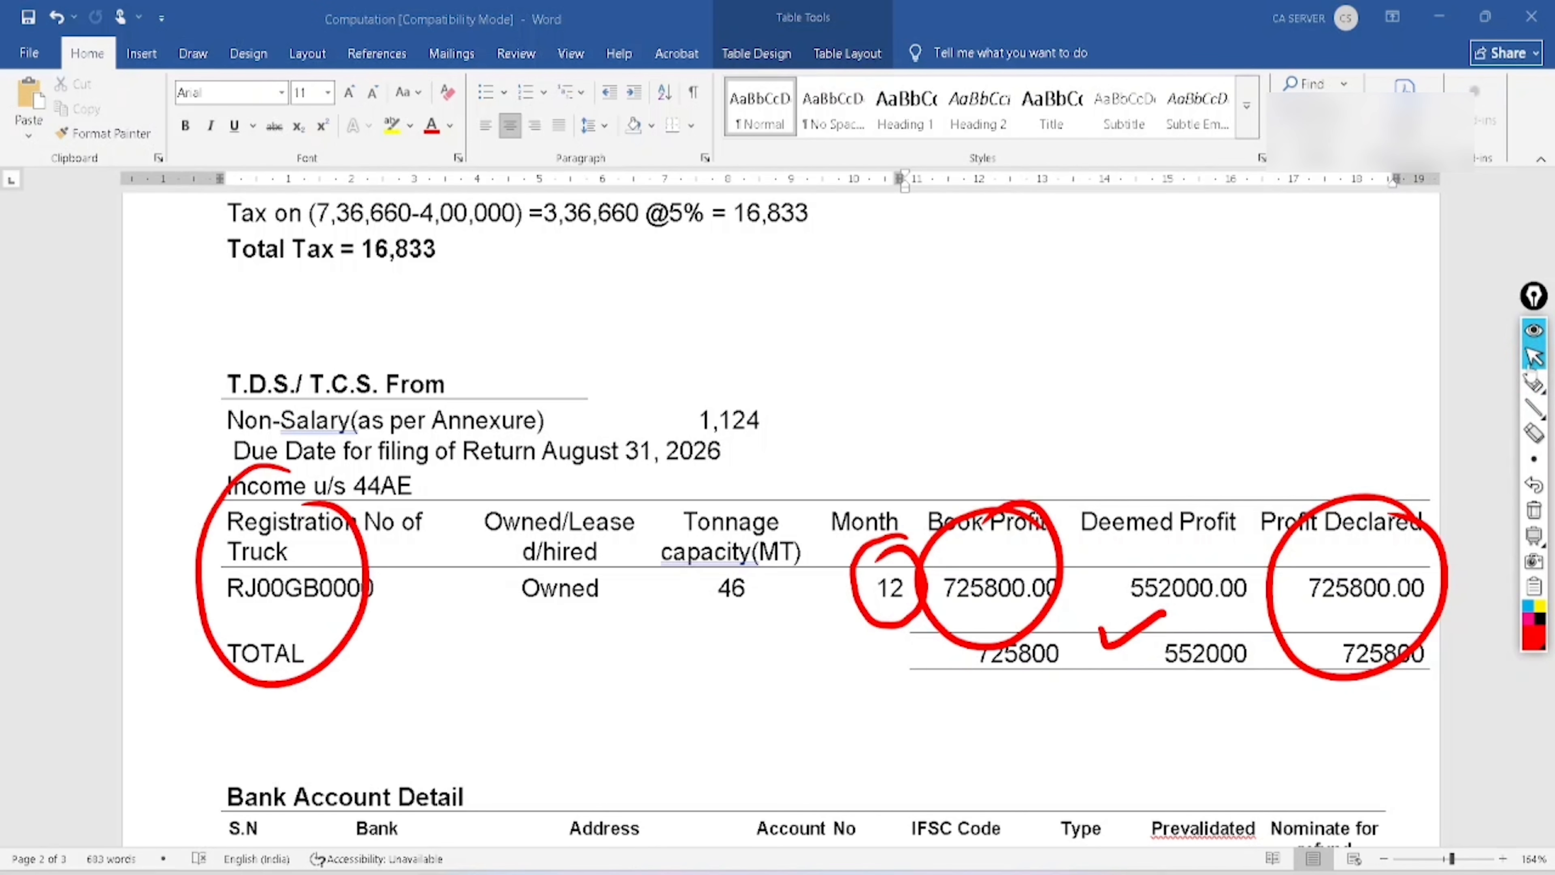
click(1534, 509)
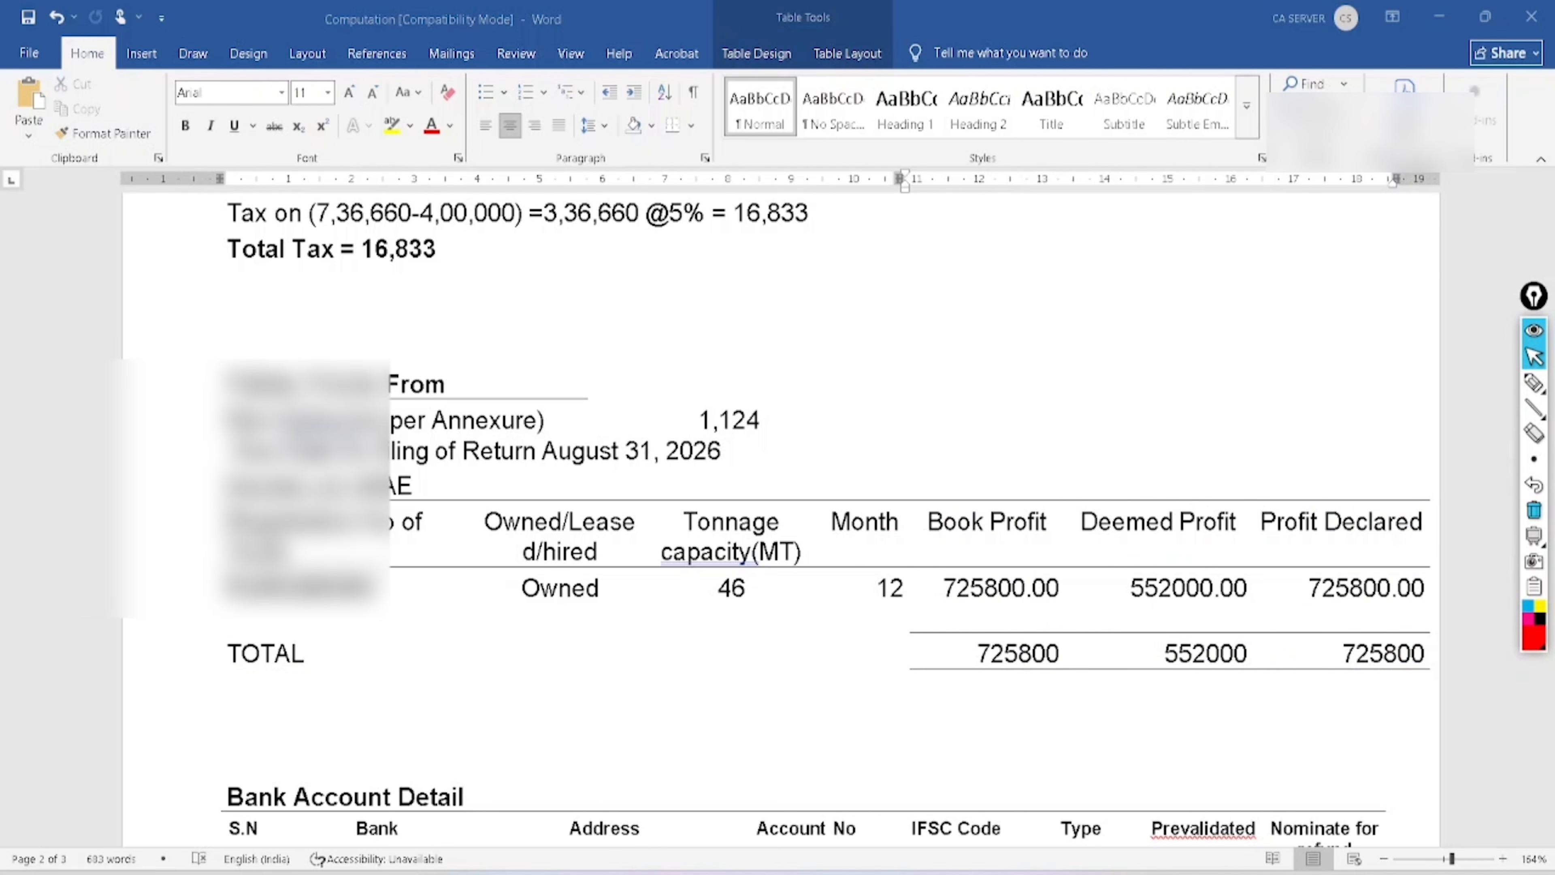
Return to the e-Filing portal and start a new income tax return filing for Assessment Year 2026-27 in Online mode
key(alt+Tab)
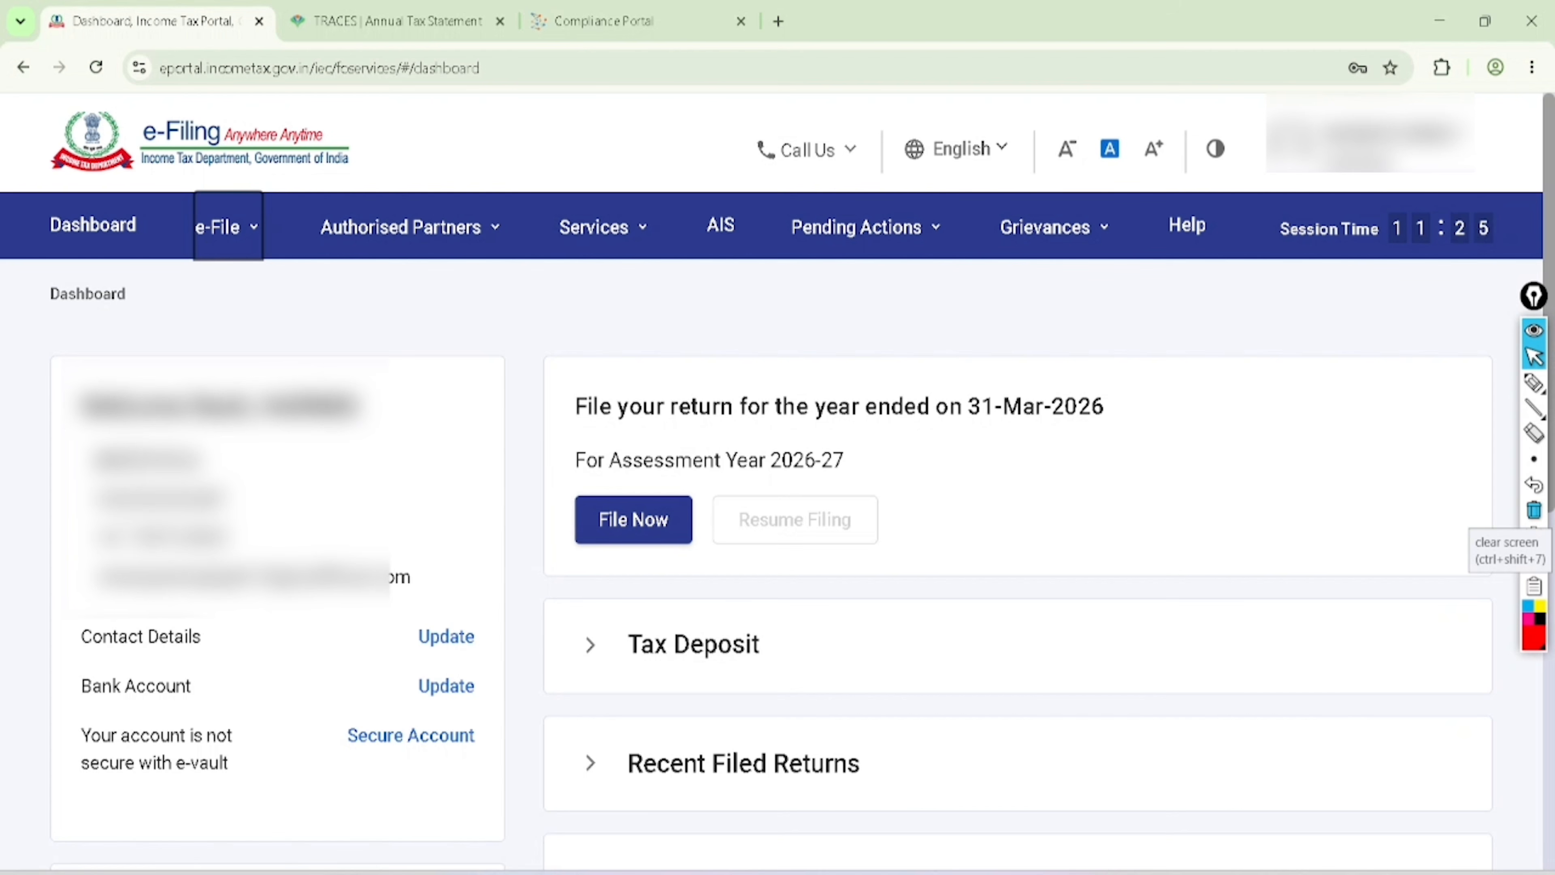
click(633, 518)
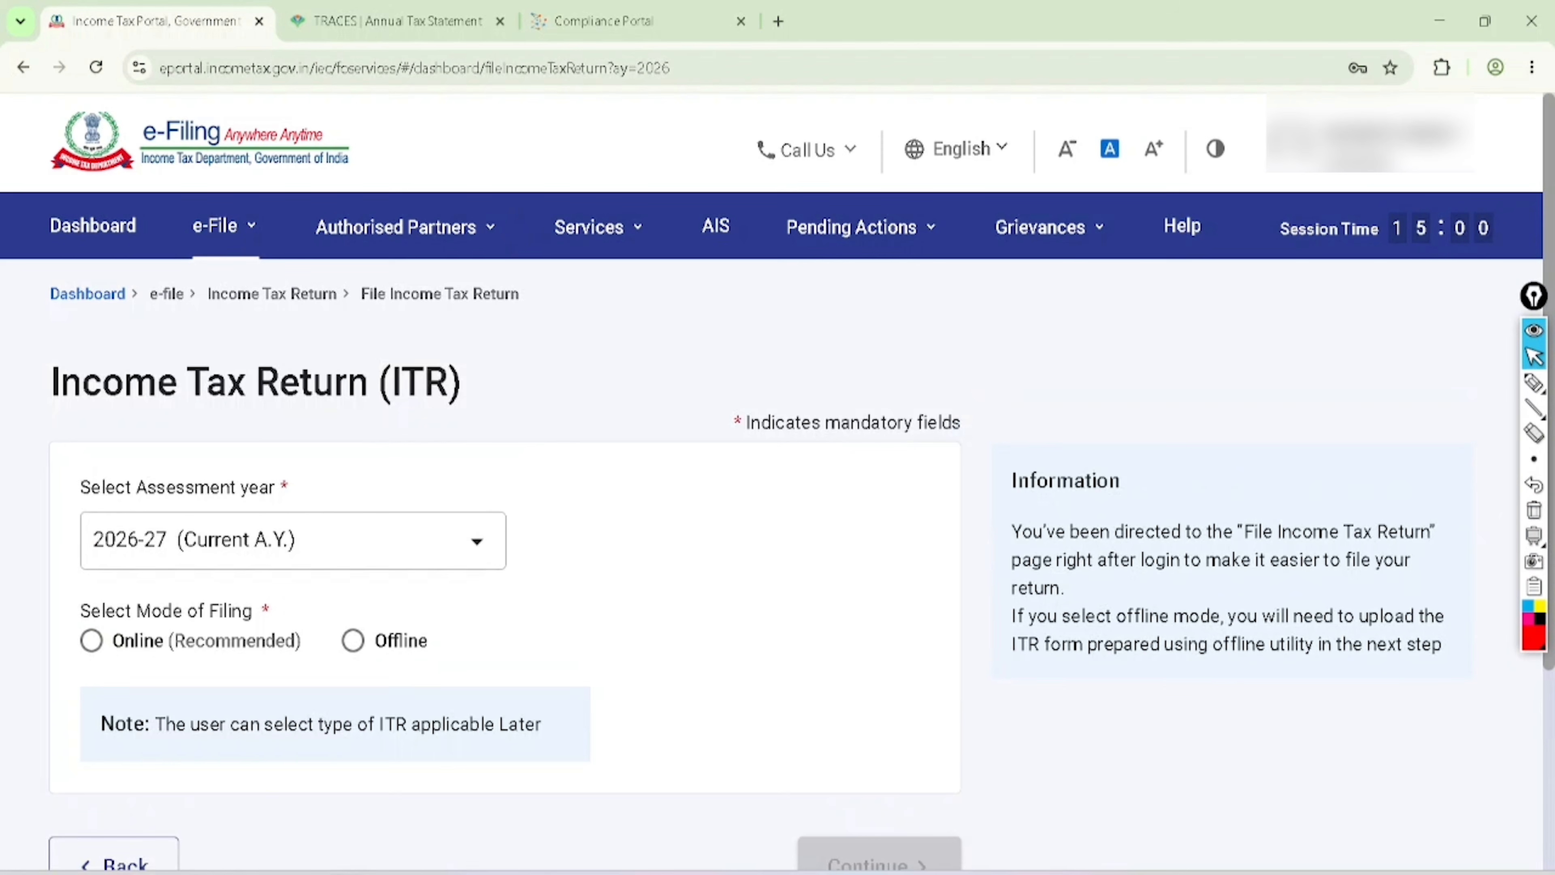
scroll(633, 518, down, 3)
click(91, 448)
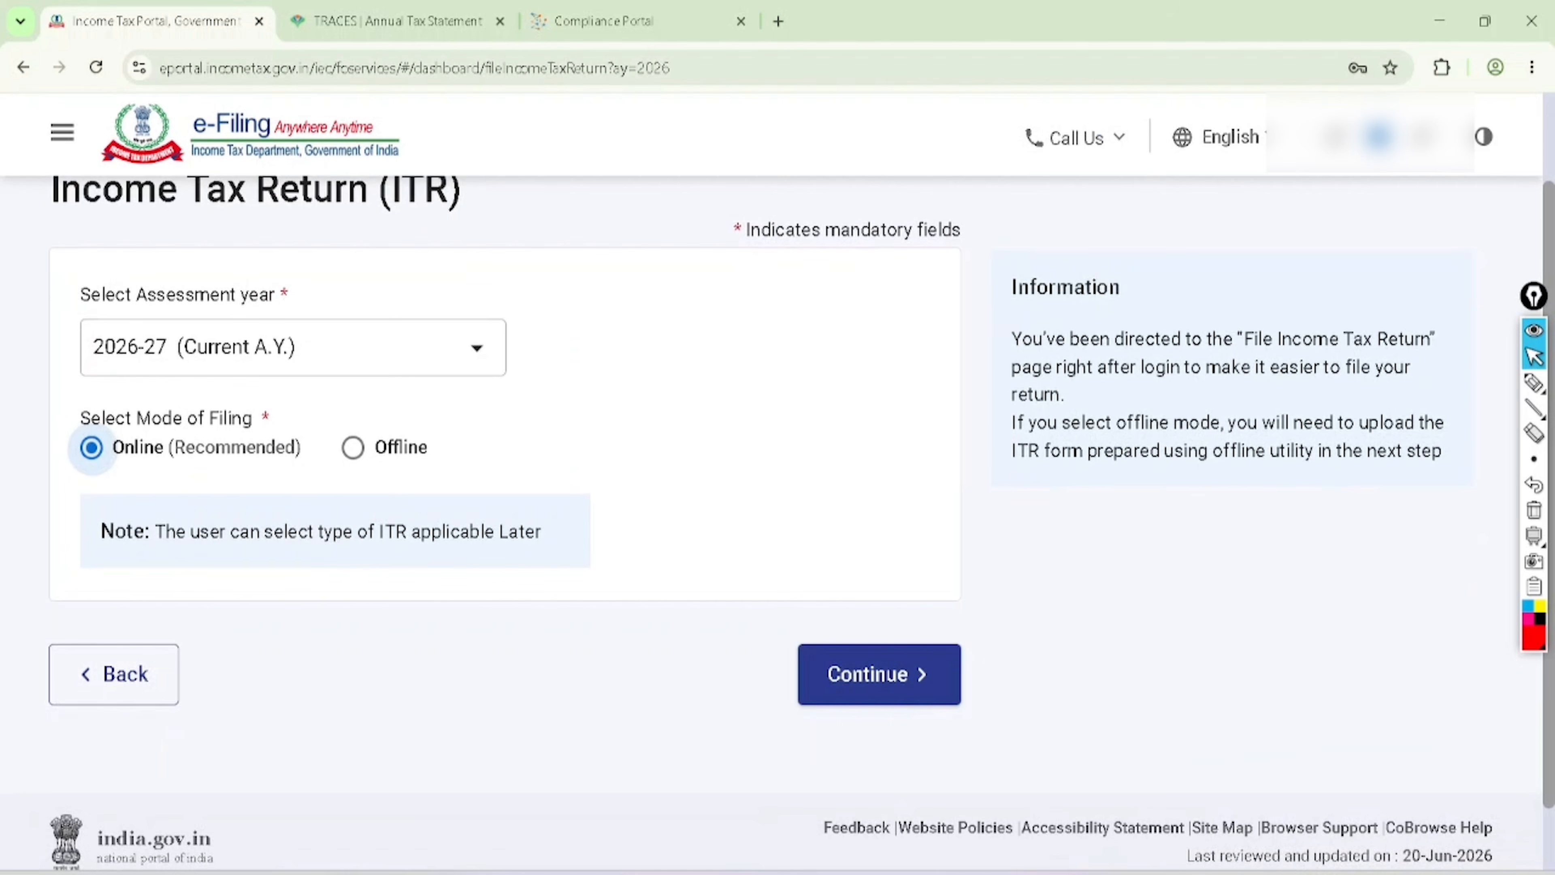
click(878, 674)
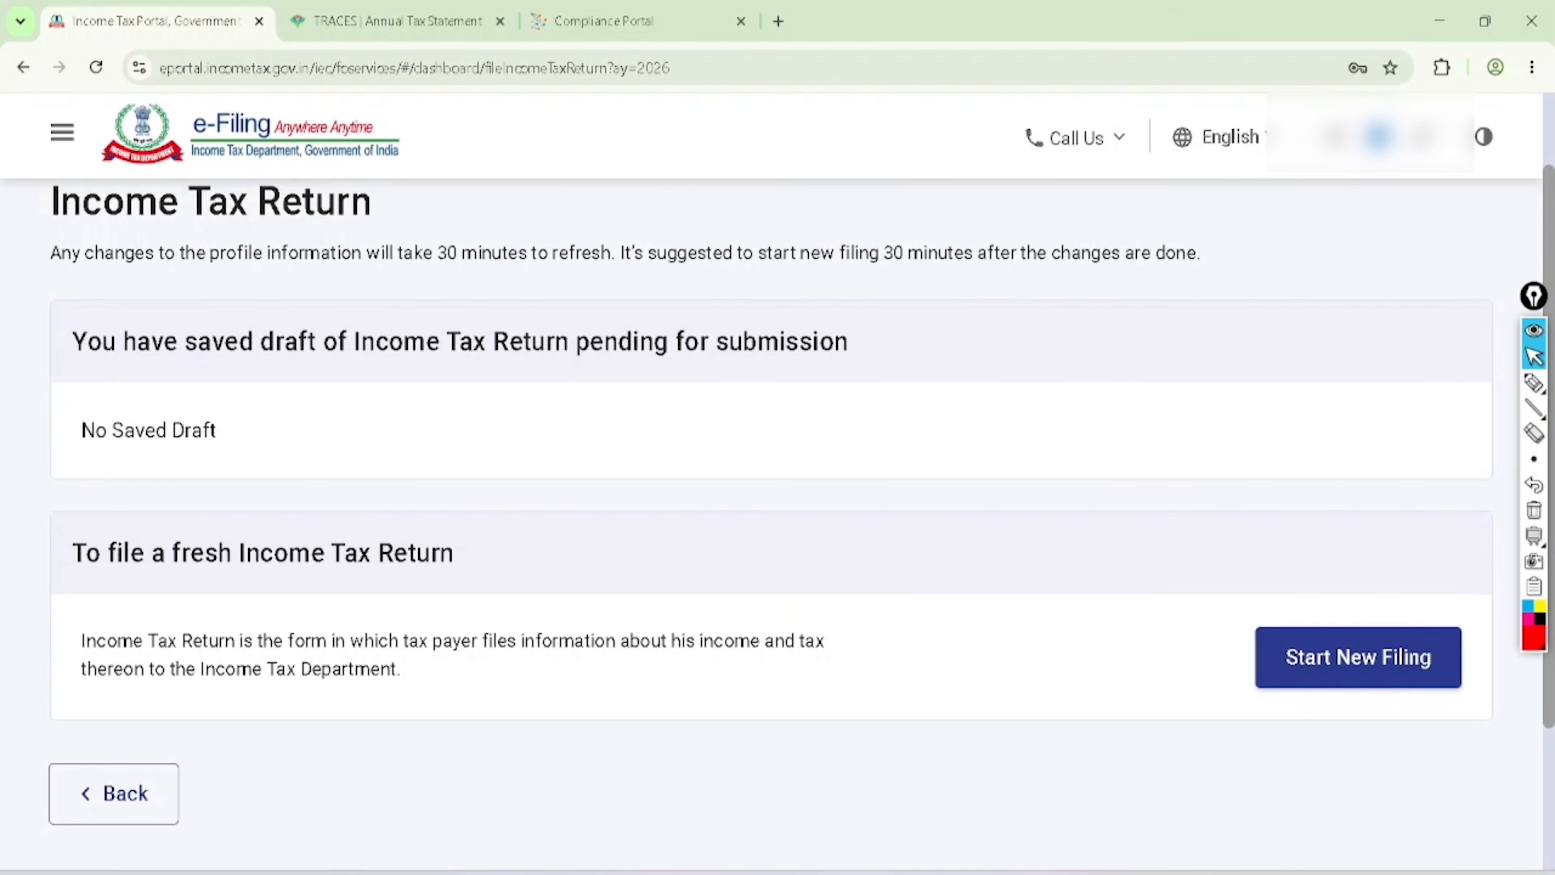
click(1361, 649)
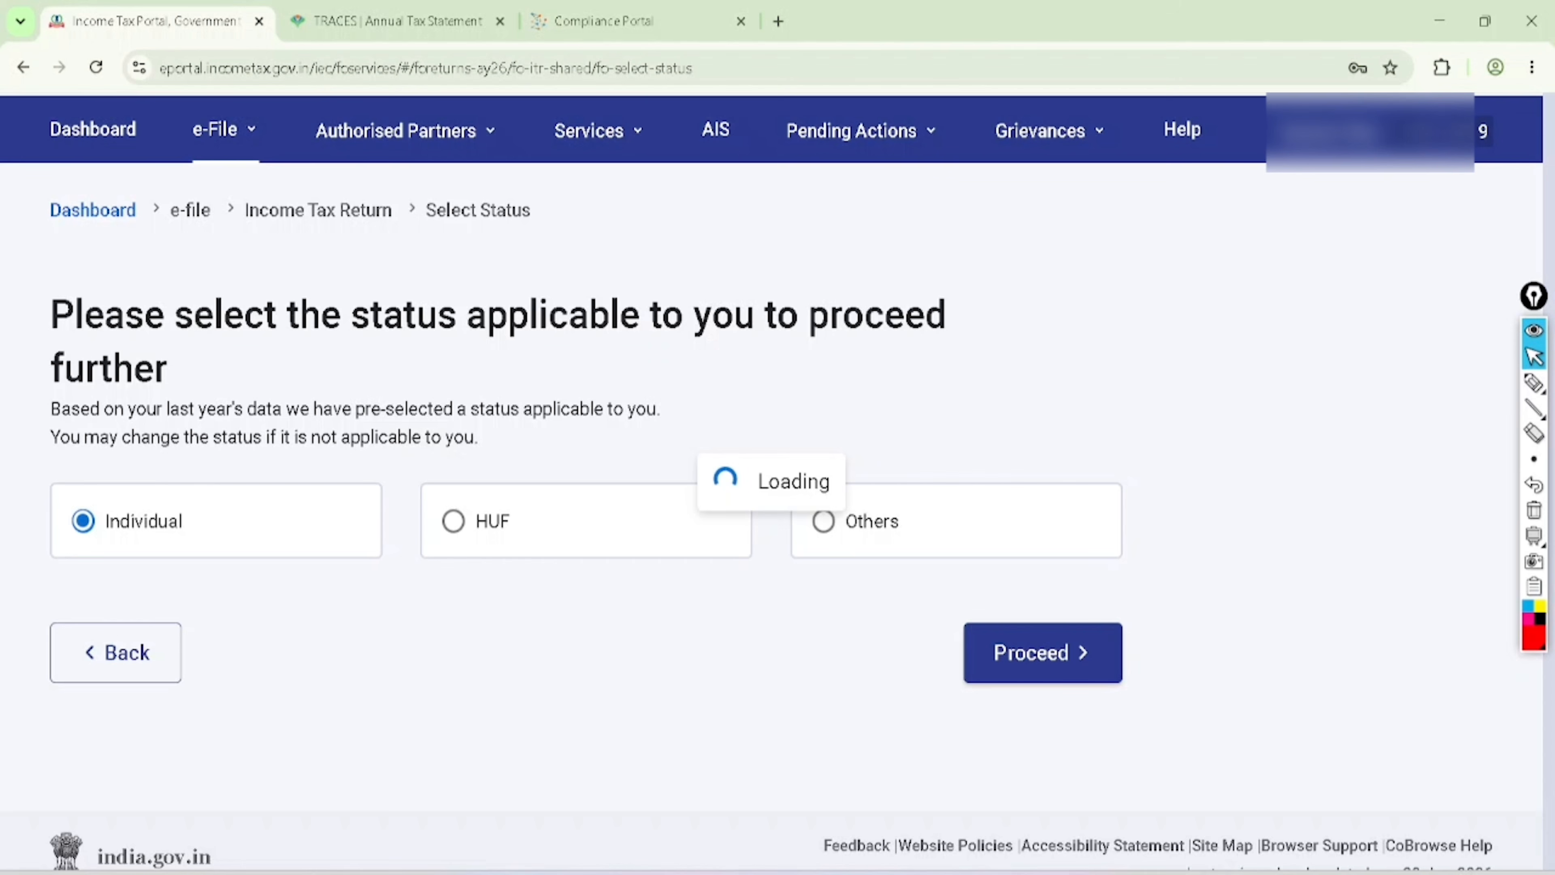
Proceed with Individual status and choose ITR-4 as the form to file
click(1041, 653)
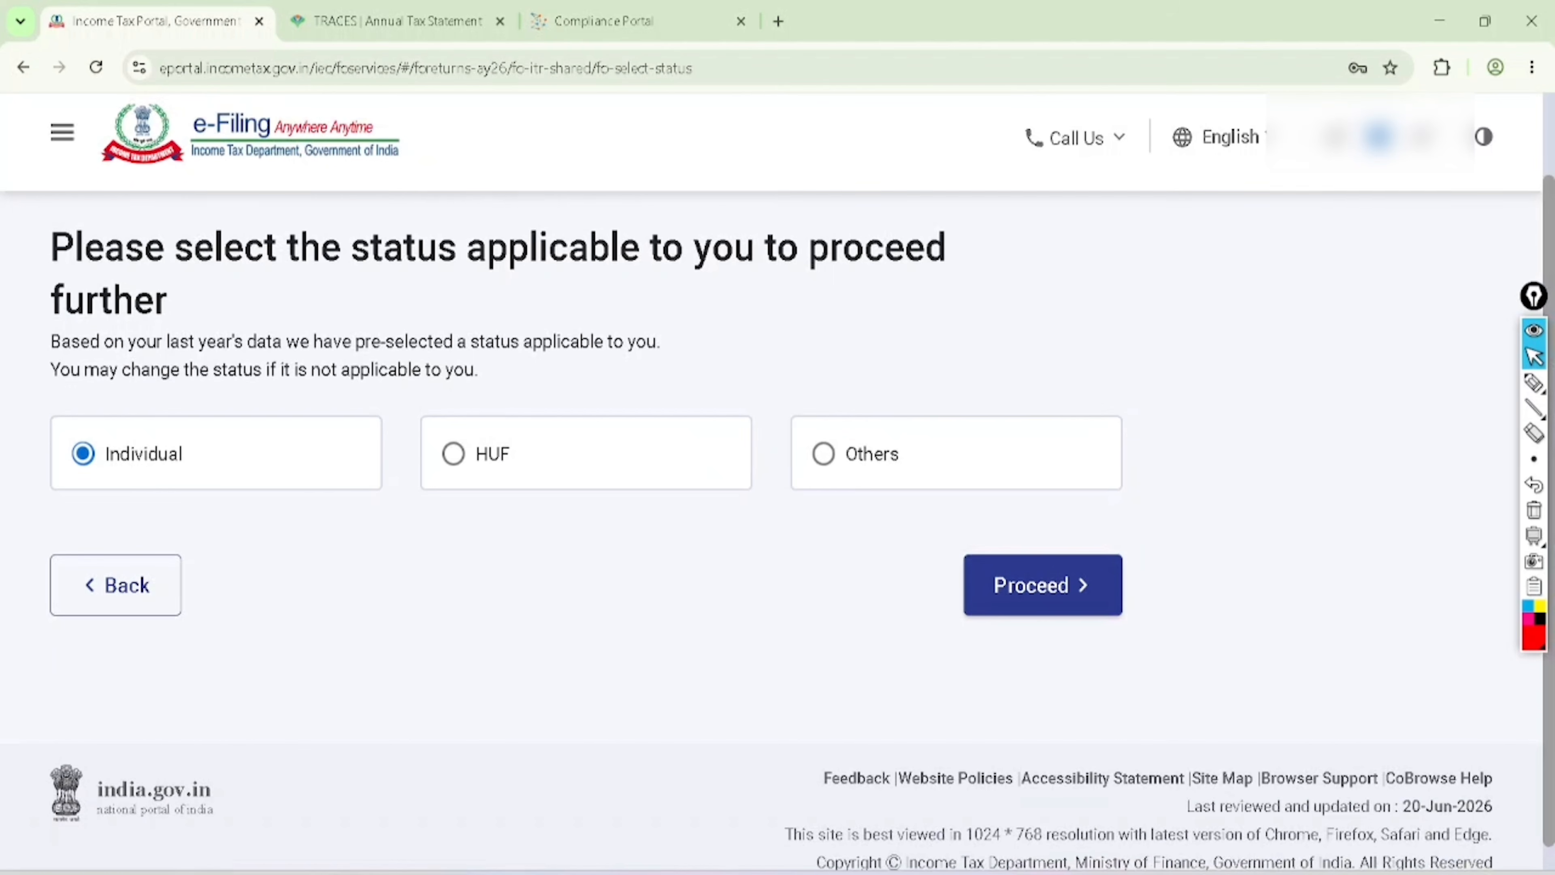
click(752, 598)
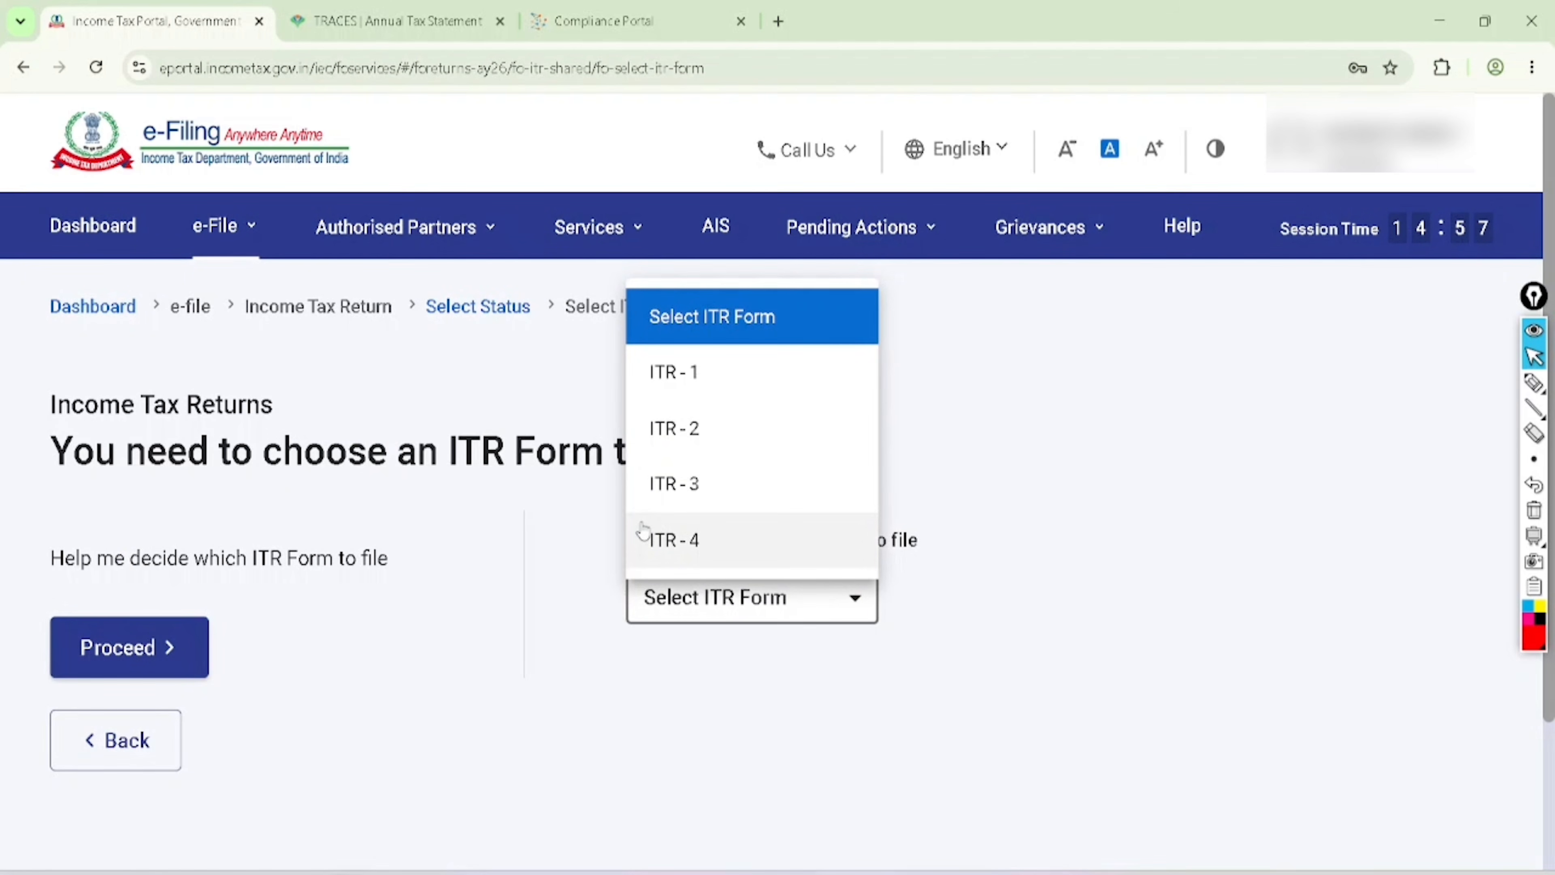
click(646, 538)
scroll(330, 655, down, 1)
scroll(777, 526, down, 3)
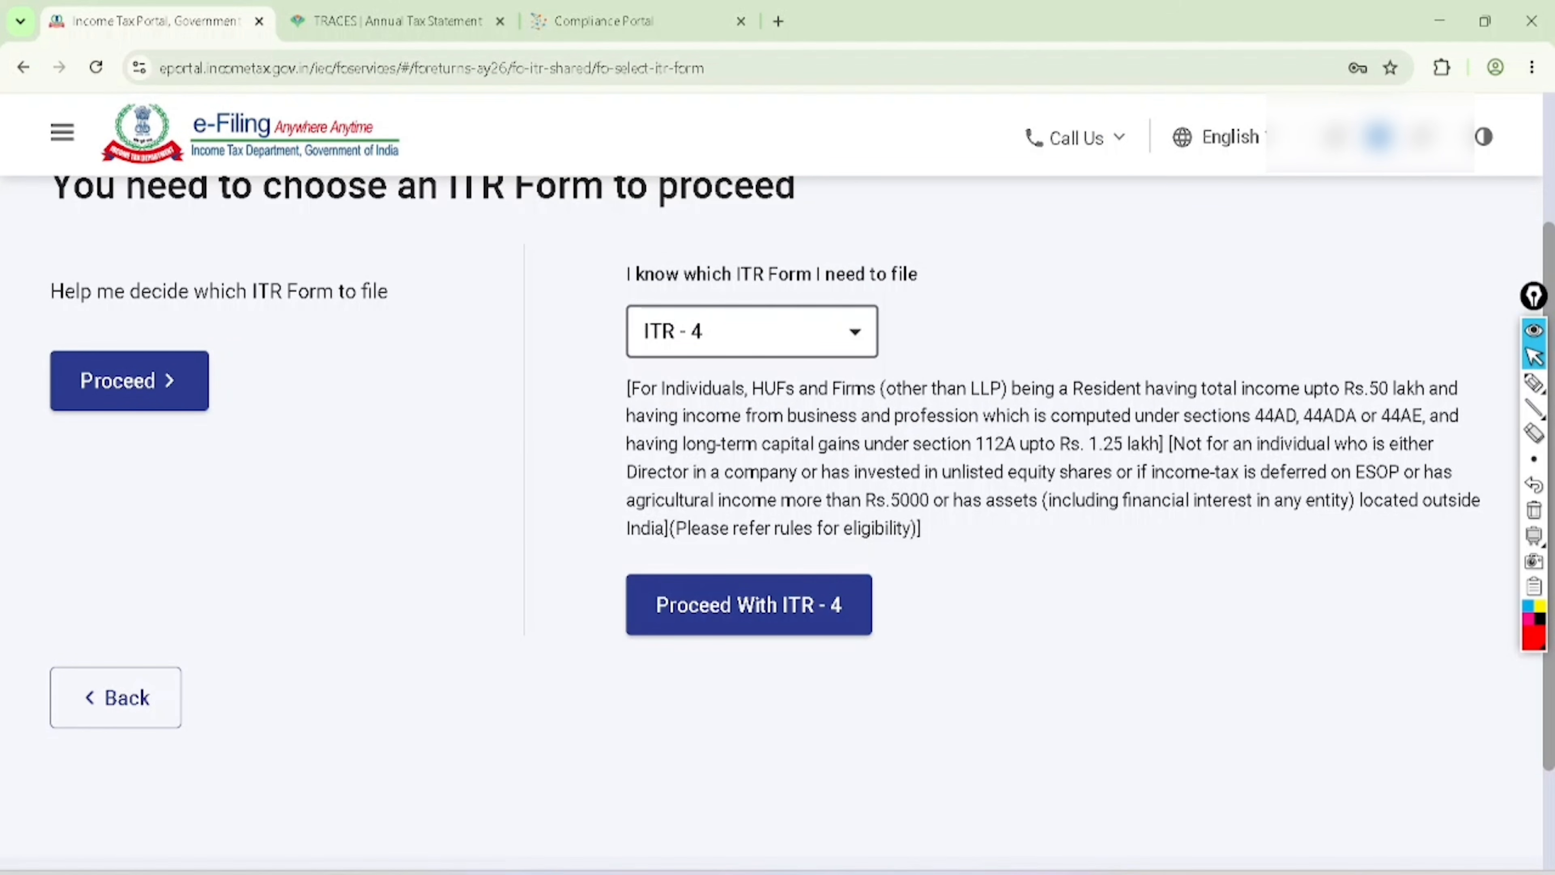
click(748, 605)
Circle parts of the default New Tax Regime notice, tick the ITR 4 page, and clear the marks
key(ctrl+shift+3)
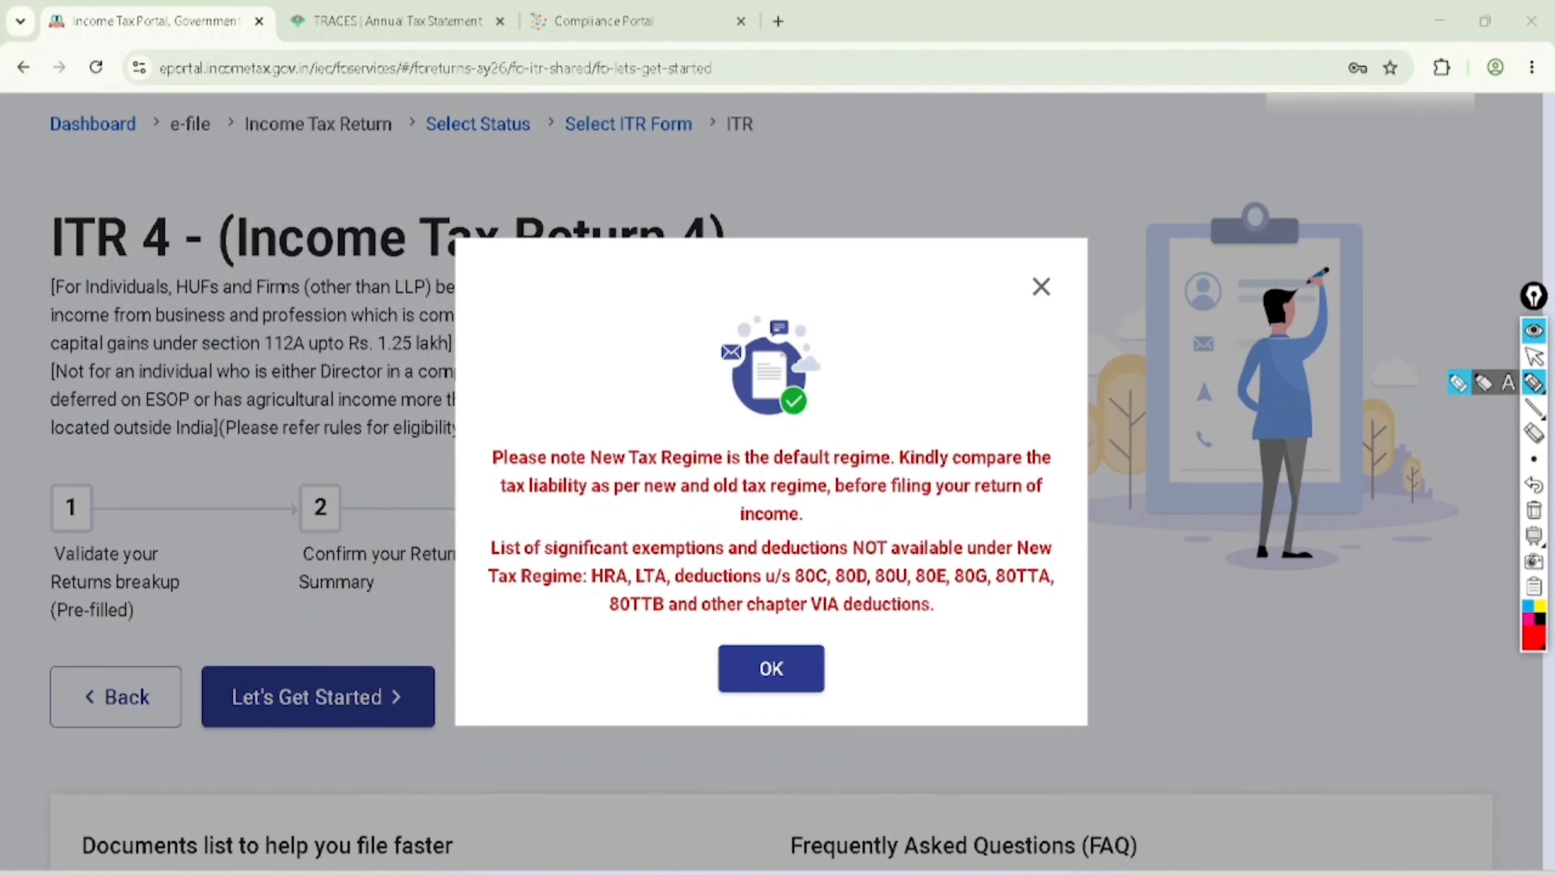
mouse_move(624, 418)
mouse_down()
mouse_move(603, 477)
mouse_move(613, 410)
mouse_up()
mouse_move(869, 421)
mouse_down()
mouse_move(781, 438)
mouse_move(899, 426)
mouse_move(839, 417)
mouse_up()
mouse_move(484, 275)
mouse_down()
mouse_move(490, 288)
mouse_move(543, 253)
mouse_move(493, 355)
mouse_move(551, 229)
mouse_move(517, 195)
mouse_up()
click(1533, 509)
click(1533, 356)
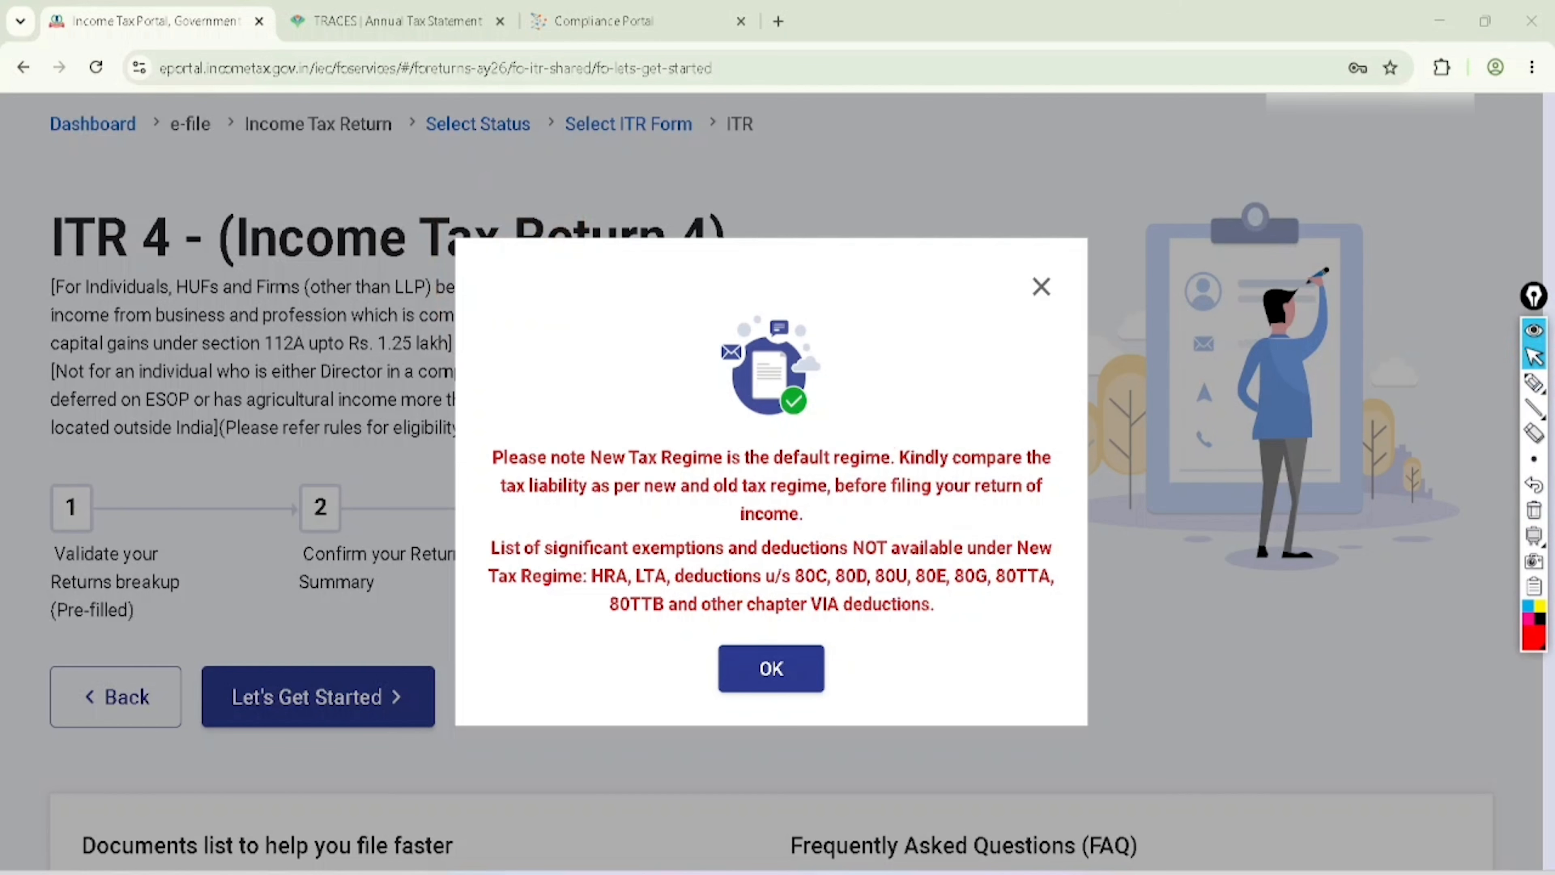
Acknowledge the New Tax Regime notice and get started with the ITR 4 return
click(771, 668)
click(318, 630)
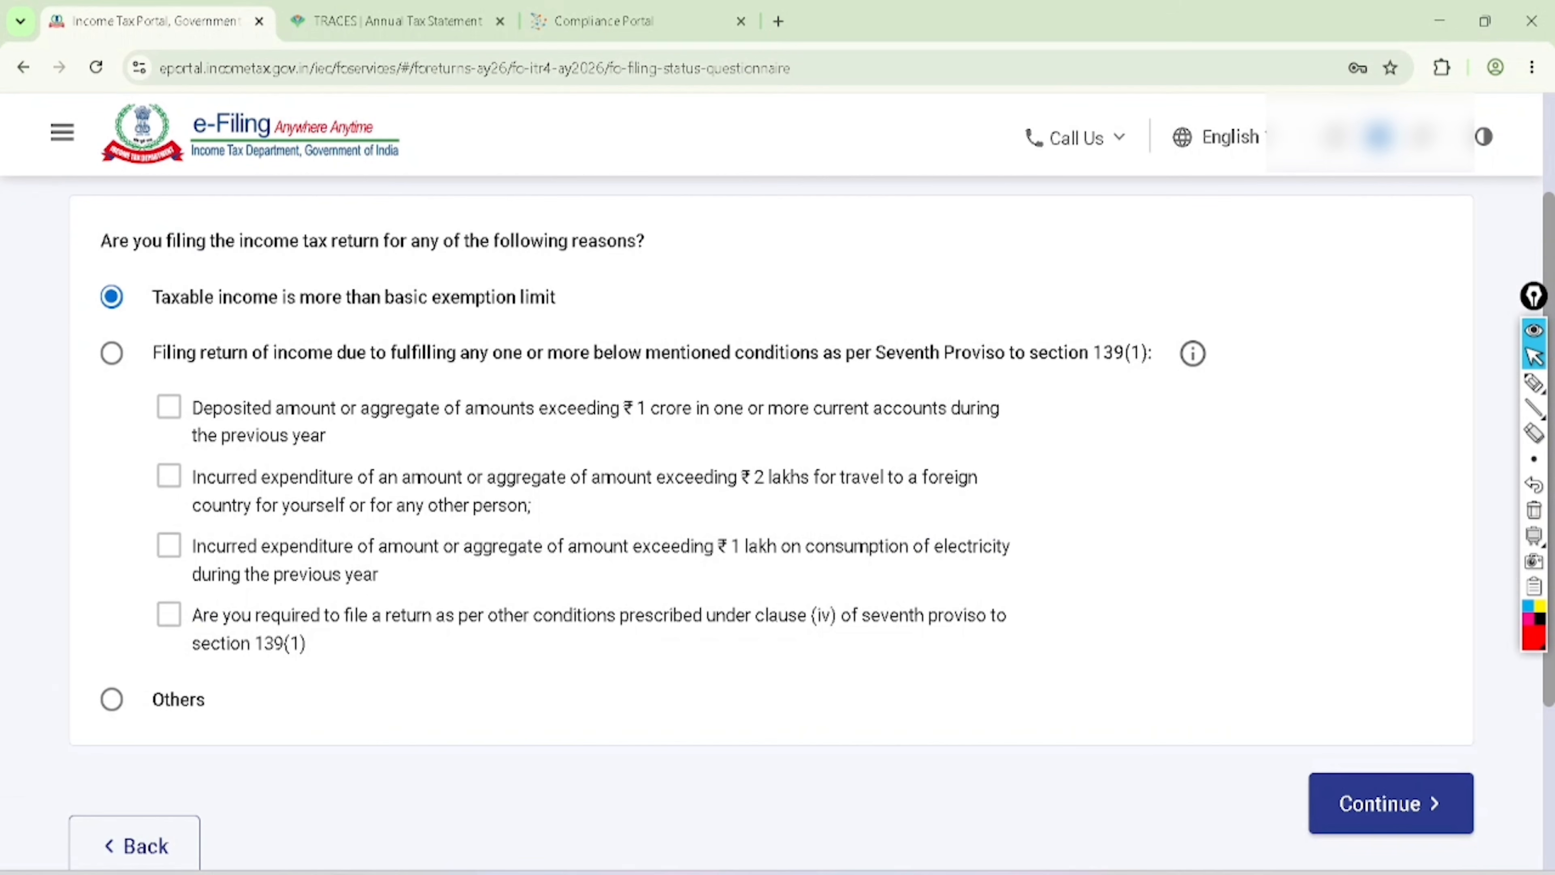
Circle the word "reasons", underline the reason about taxable income above the exemption limit, and handwrite an underlined "4L" and "12L" beside it
click(1533, 383)
click(857, 342)
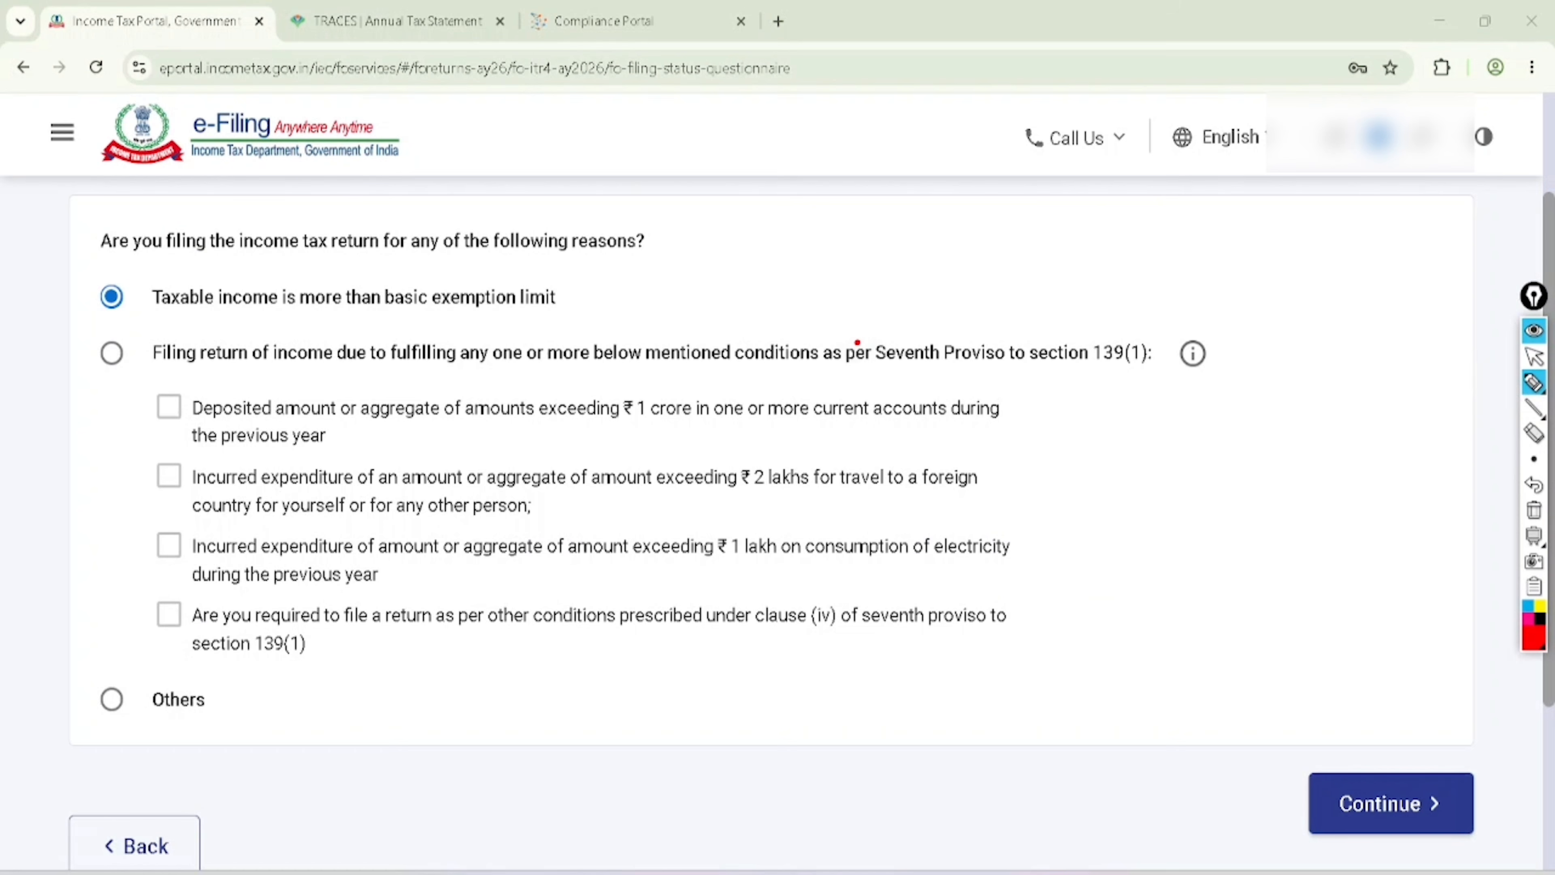
mouse_move(629, 187)
mouse_down()
mouse_move(590, 277)
mouse_move(605, 208)
mouse_up()
drag(143, 319, 574, 319)
mouse_move(667, 236)
mouse_down()
mouse_move(716, 243)
mouse_move(741, 222)
mouse_up()
mouse_move(747, 238)
mouse_down()
mouse_move(697, 285)
mouse_move(745, 257)
mouse_up()
drag(763, 184, 784, 216)
mouse_move(802, 151)
mouse_down()
mouse_move(796, 202)
mouse_move(857, 141)
mouse_up()
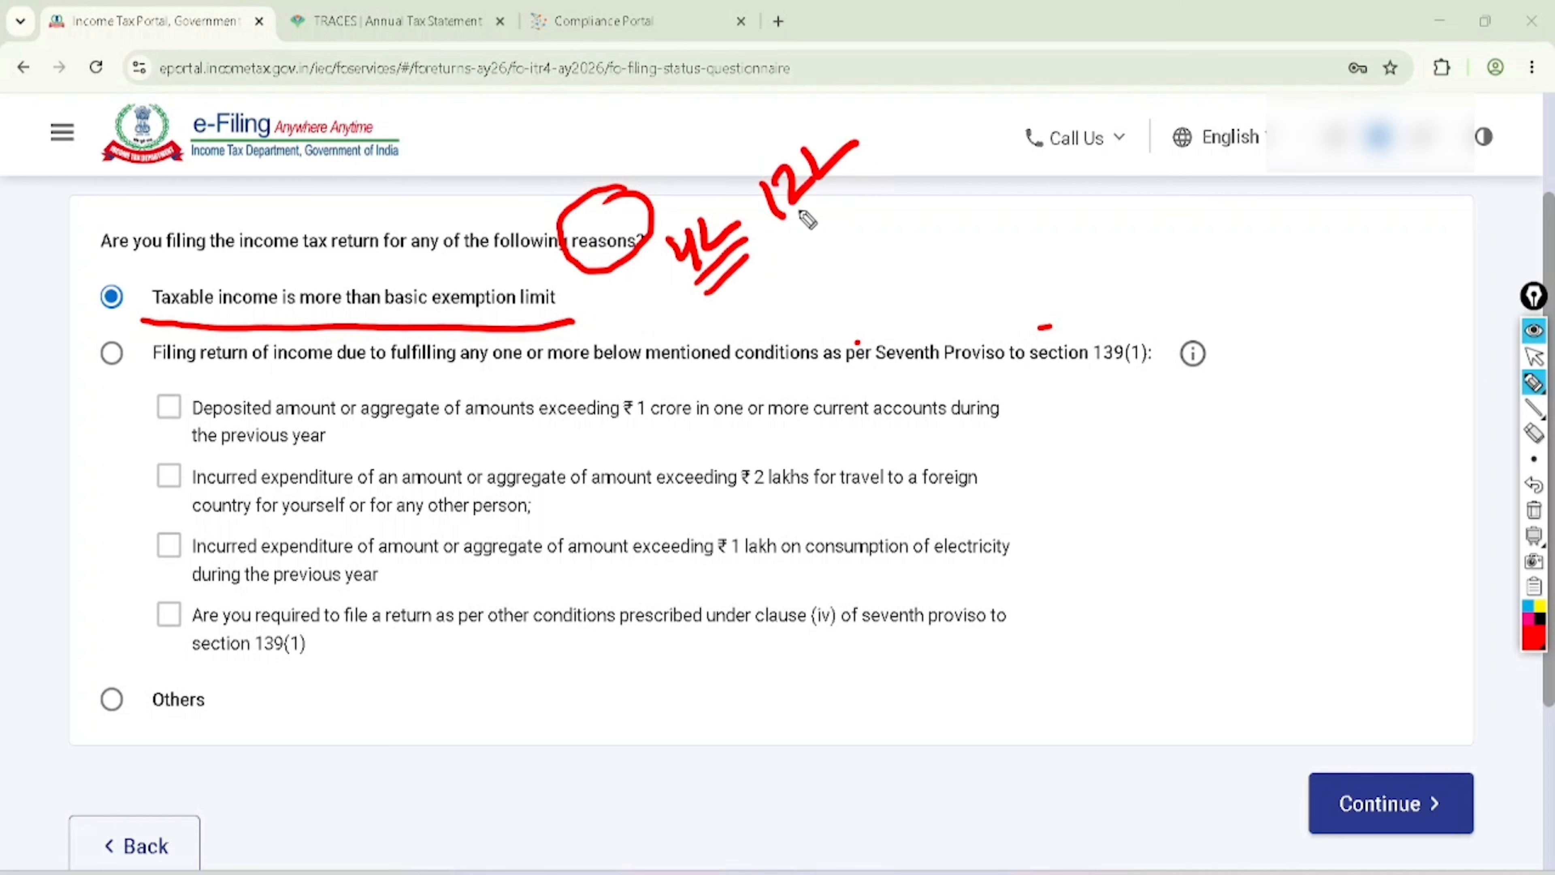
drag(789, 232, 875, 154)
drag(799, 247, 878, 174)
Circle the ₹ 1 crore, ₹ 2 lakhs and ₹ 1 lakh thresholds, mark Others with a tick, and clear all the marks
mouse_move(649, 368)
mouse_down()
mouse_move(677, 437)
mouse_move(636, 375)
mouse_up()
mouse_move(762, 431)
mouse_down()
mouse_move(725, 511)
mouse_move(787, 436)
mouse_up()
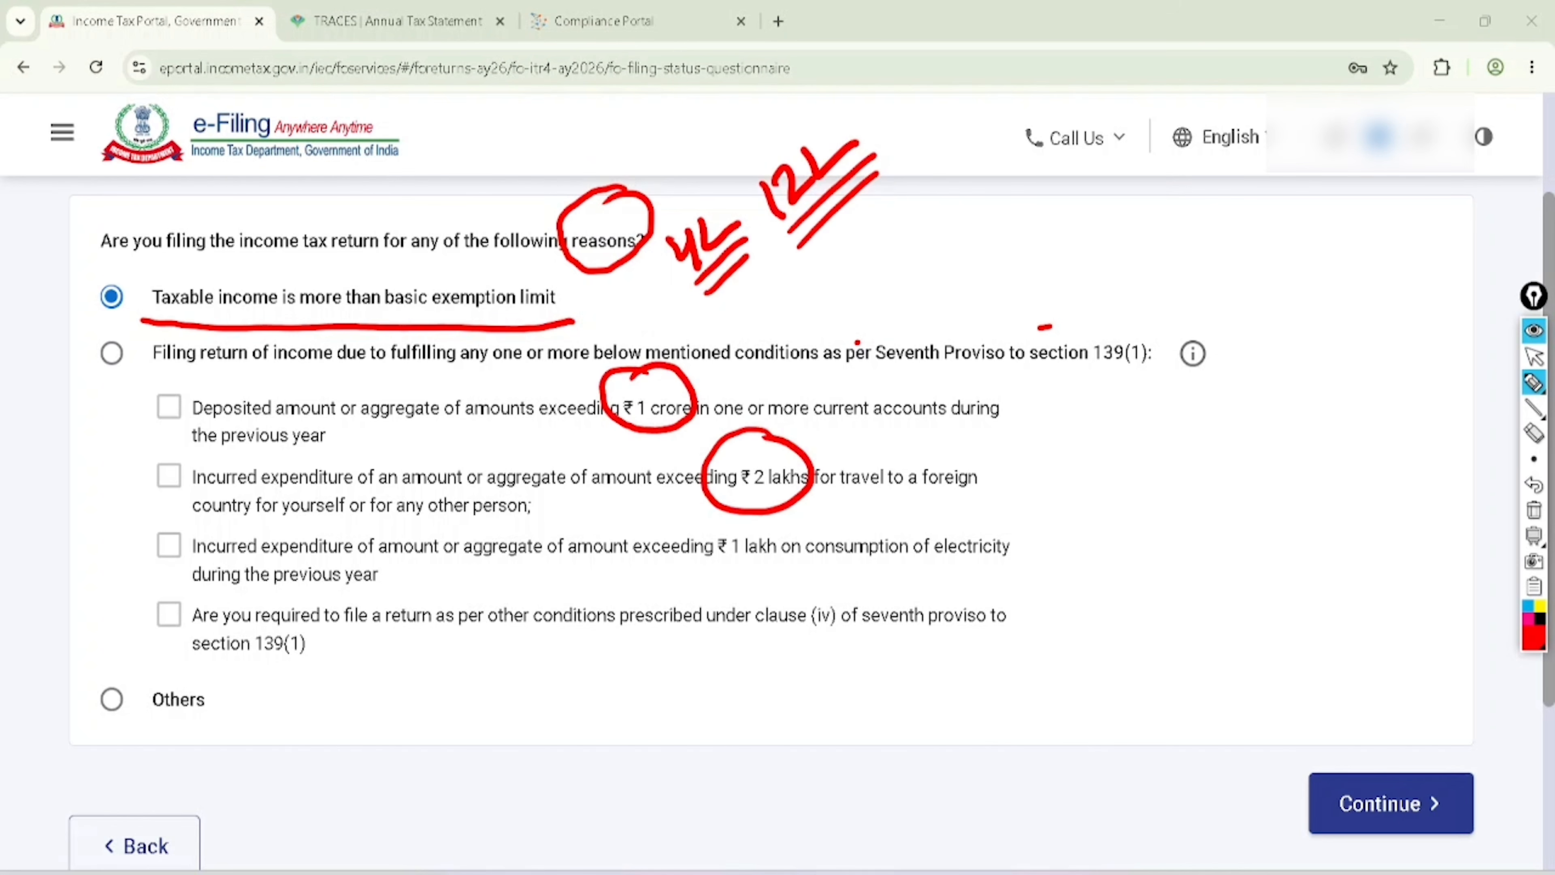
mouse_move(726, 511)
mouse_down()
mouse_move(698, 585)
mouse_move(714, 520)
mouse_up()
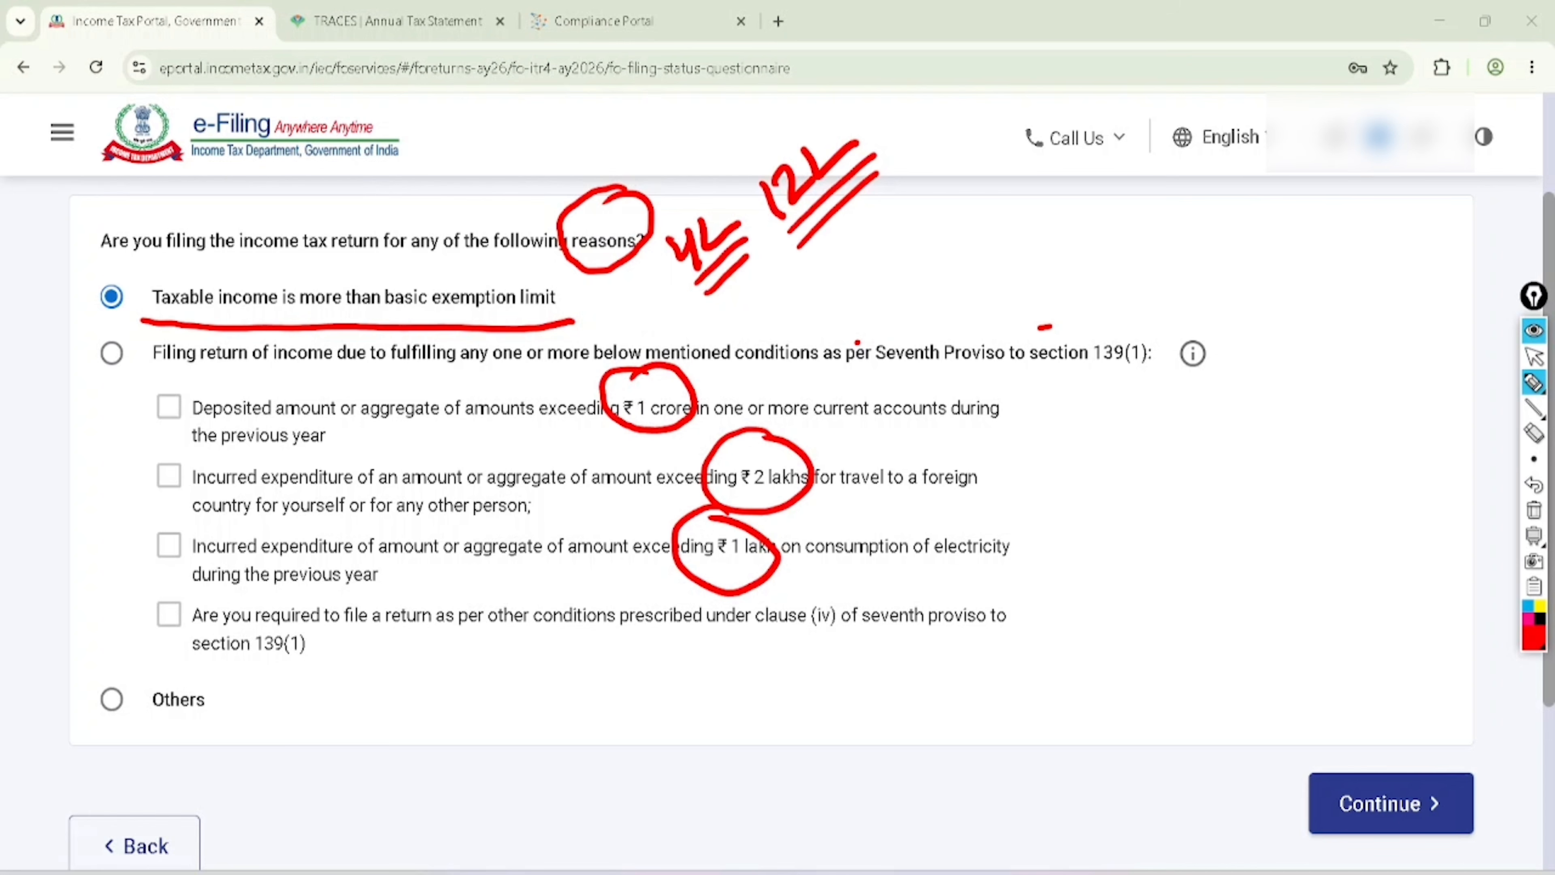
mouse_move(112, 696)
mouse_down()
mouse_move(124, 709)
mouse_move(191, 603)
mouse_up()
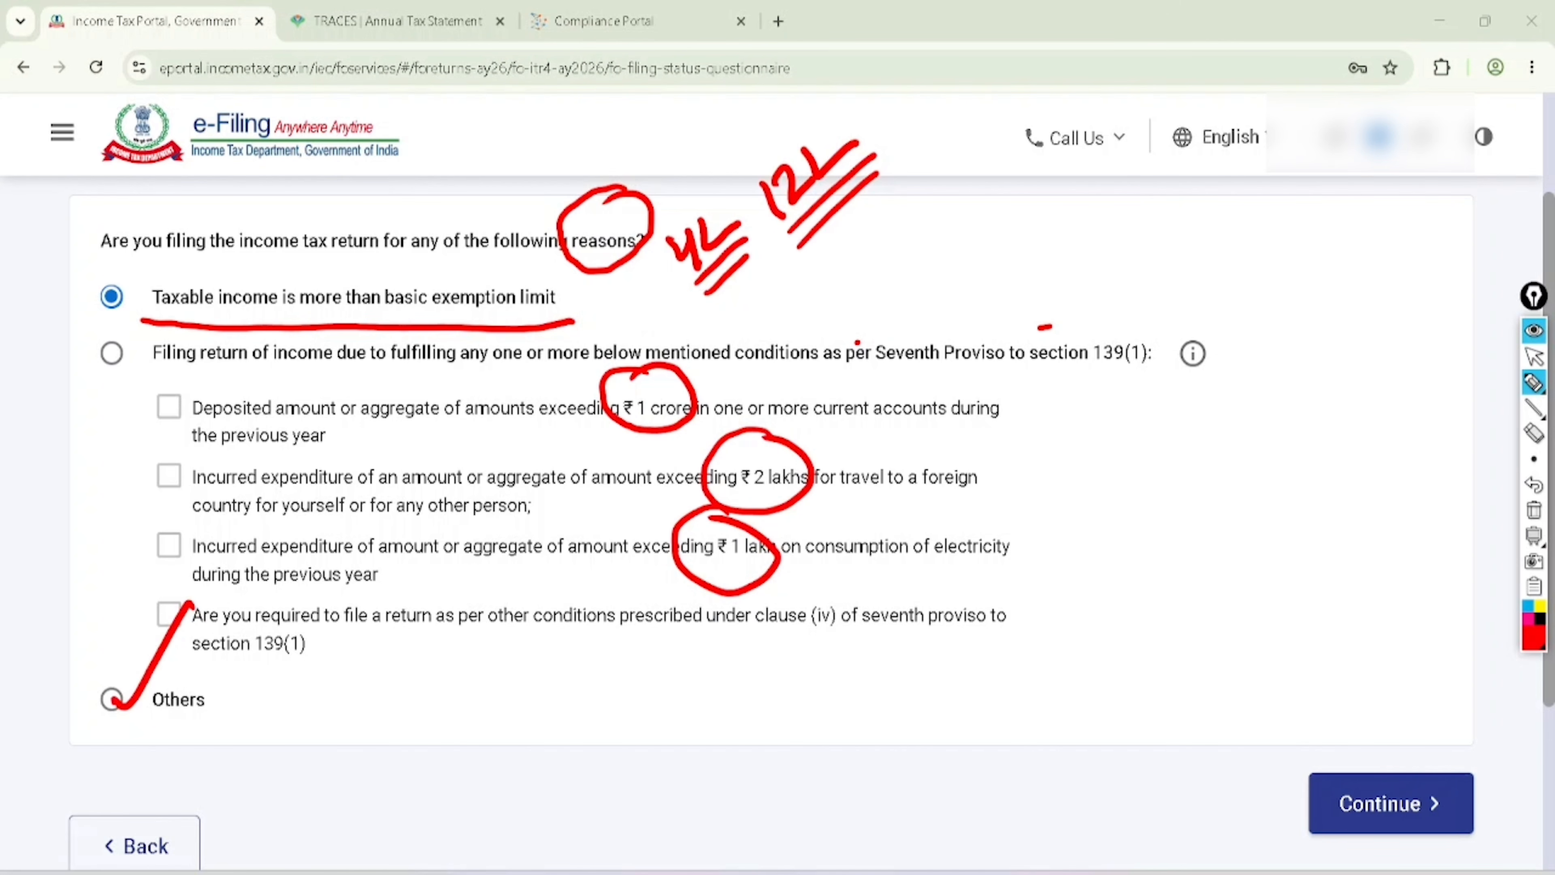
click(1534, 357)
click(1534, 510)
Choose Others as the reason for filing the income tax return and continue to the schedule summary
click(111, 699)
scroll(111, 699, down, 4)
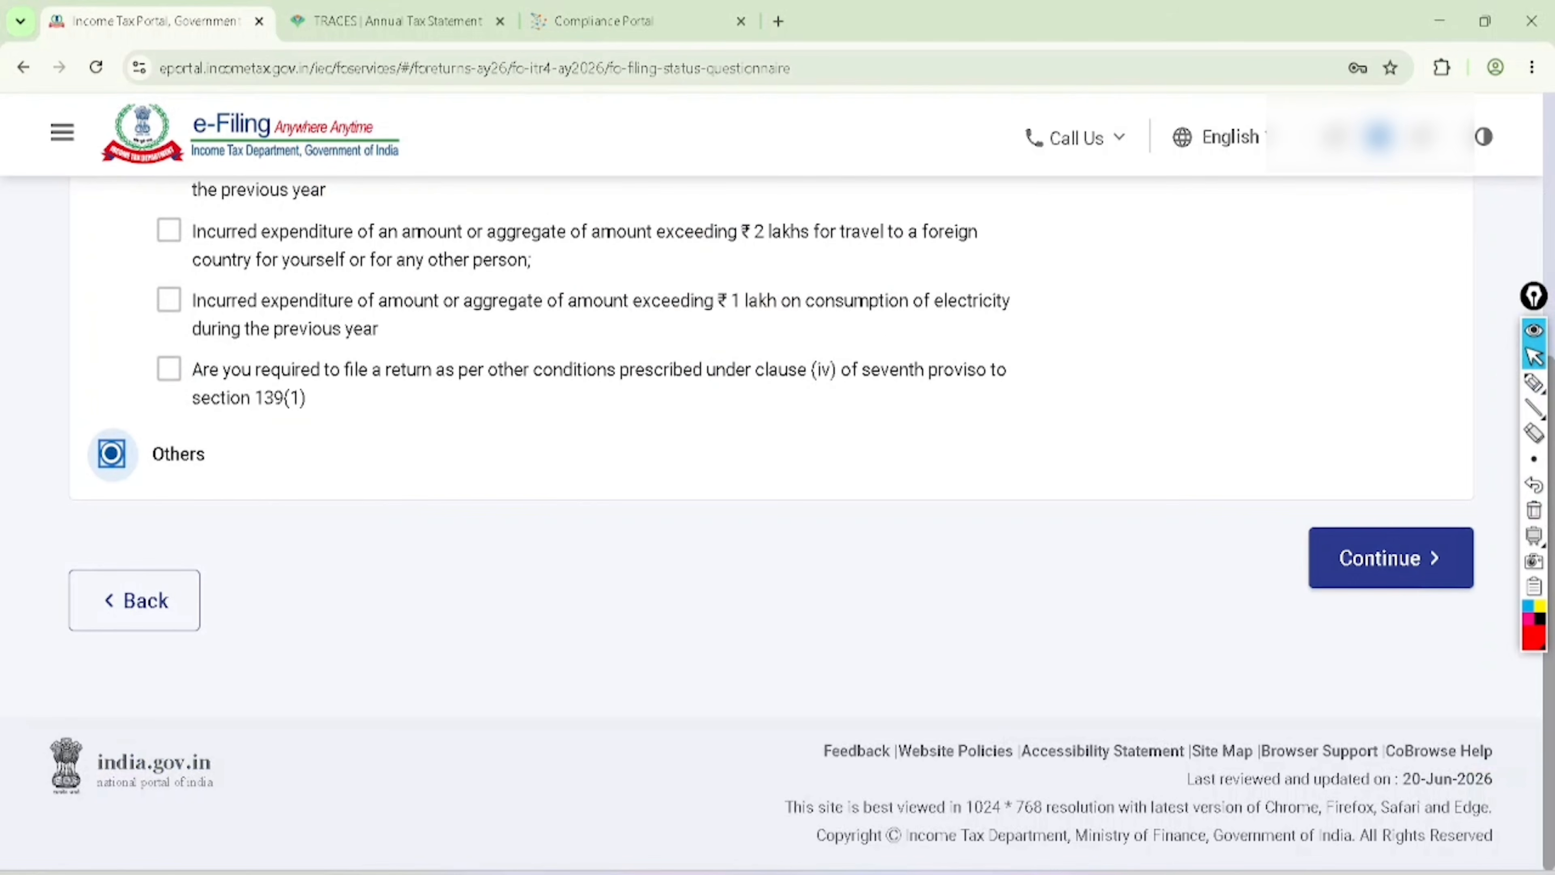
click(1402, 557)
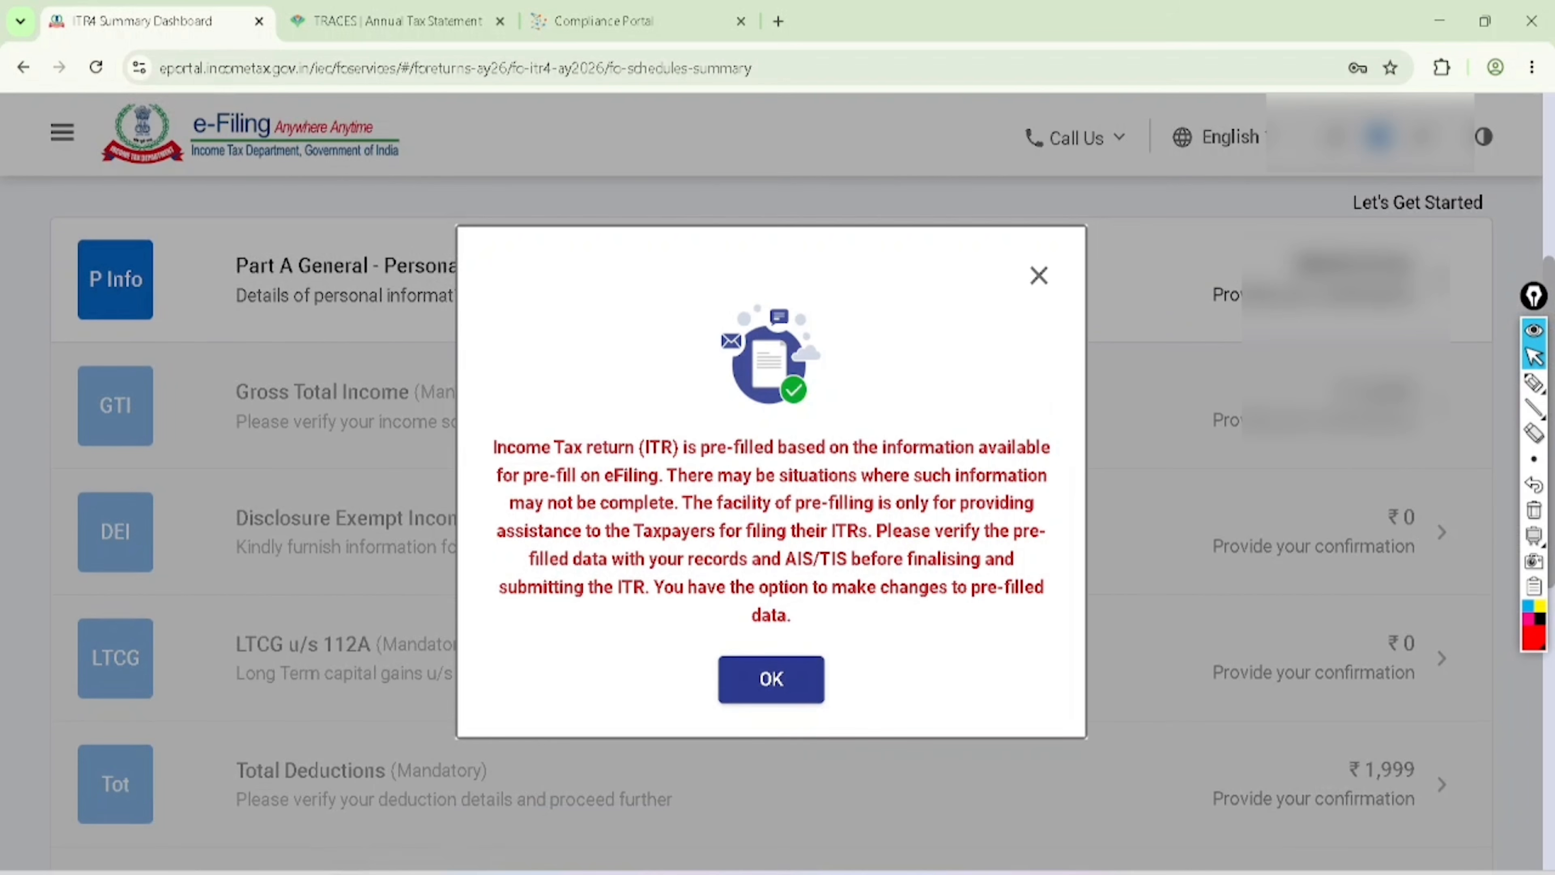
Handwrite "AIS" and "TIS" on the pre-filled data notice, circle "pre-filled", clear the marks, and acknowledge the notice
click(1533, 383)
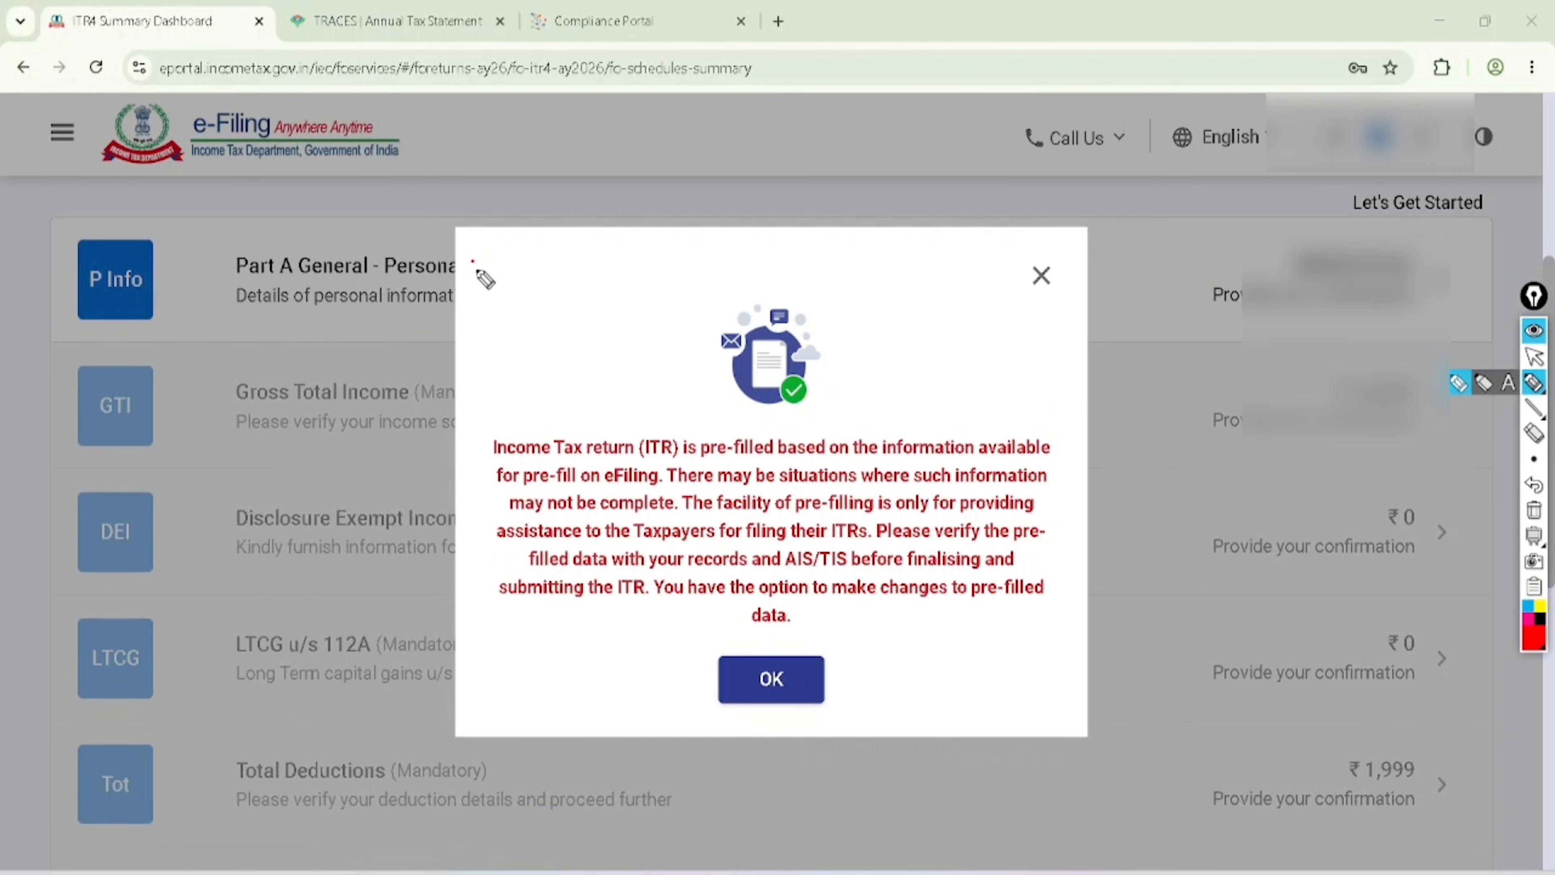
drag(473, 262, 489, 295)
drag(474, 262, 503, 265)
drag(496, 237, 520, 258)
drag(499, 318, 540, 262)
drag(530, 267, 541, 325)
drag(545, 279, 551, 320)
mouse_move(566, 272)
mouse_down()
mouse_move(557, 331)
mouse_move(603, 294)
mouse_up()
drag(558, 371, 612, 318)
mouse_move(639, 468)
mouse_down()
mouse_move(790, 442)
mouse_move(649, 465)
mouse_up()
click(1533, 356)
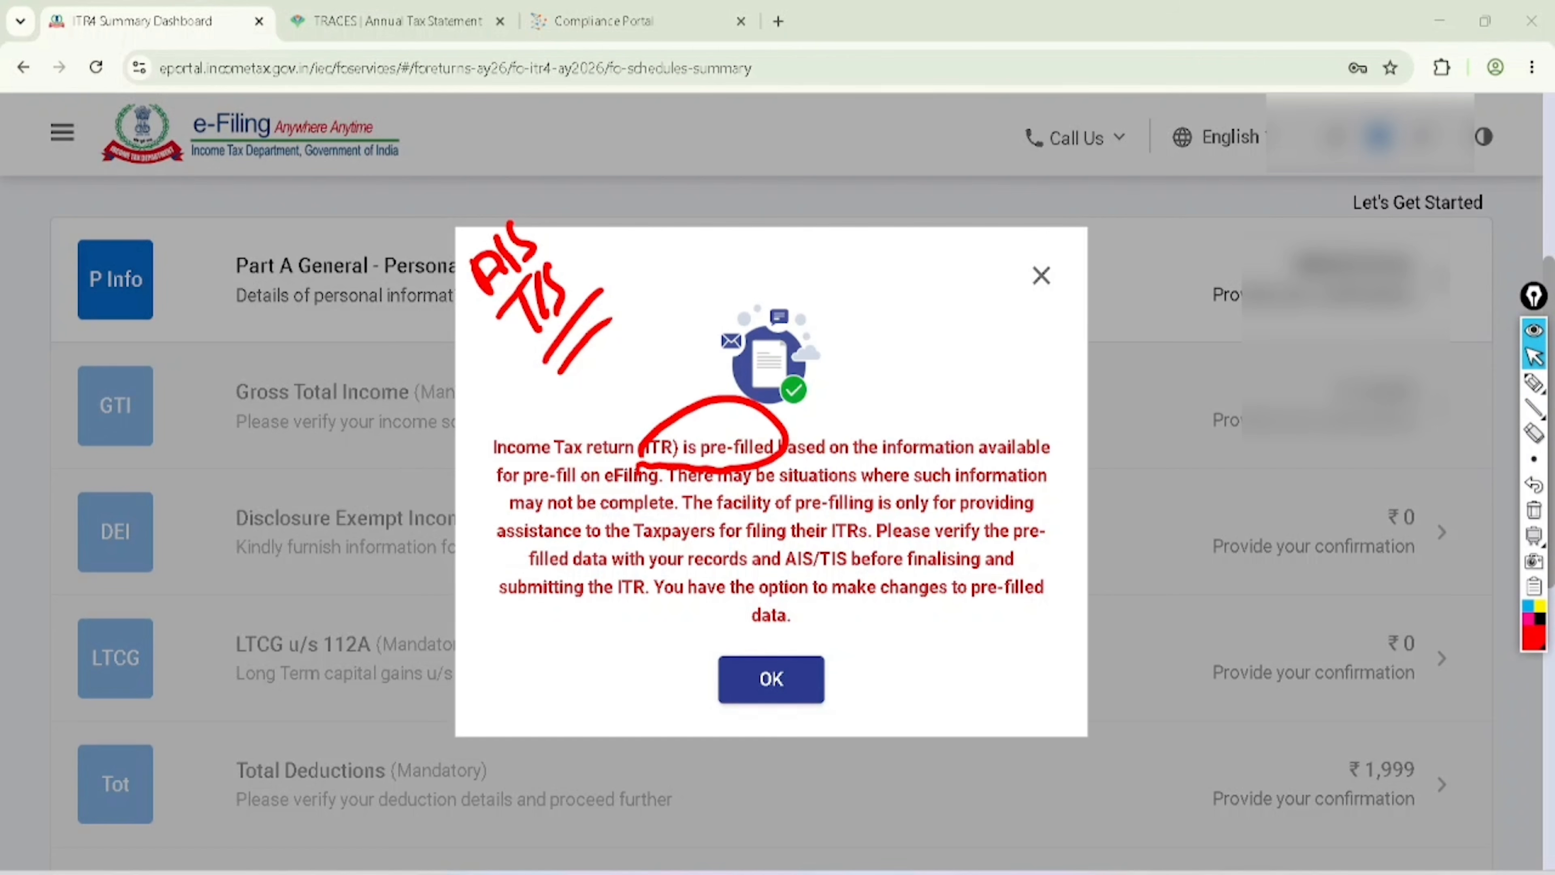
click(1533, 510)
click(771, 679)
Mark the five mandatory schedules with ticks, circle the Part A General confirmation, clear the marks, and tick Part A General again
click(1533, 382)
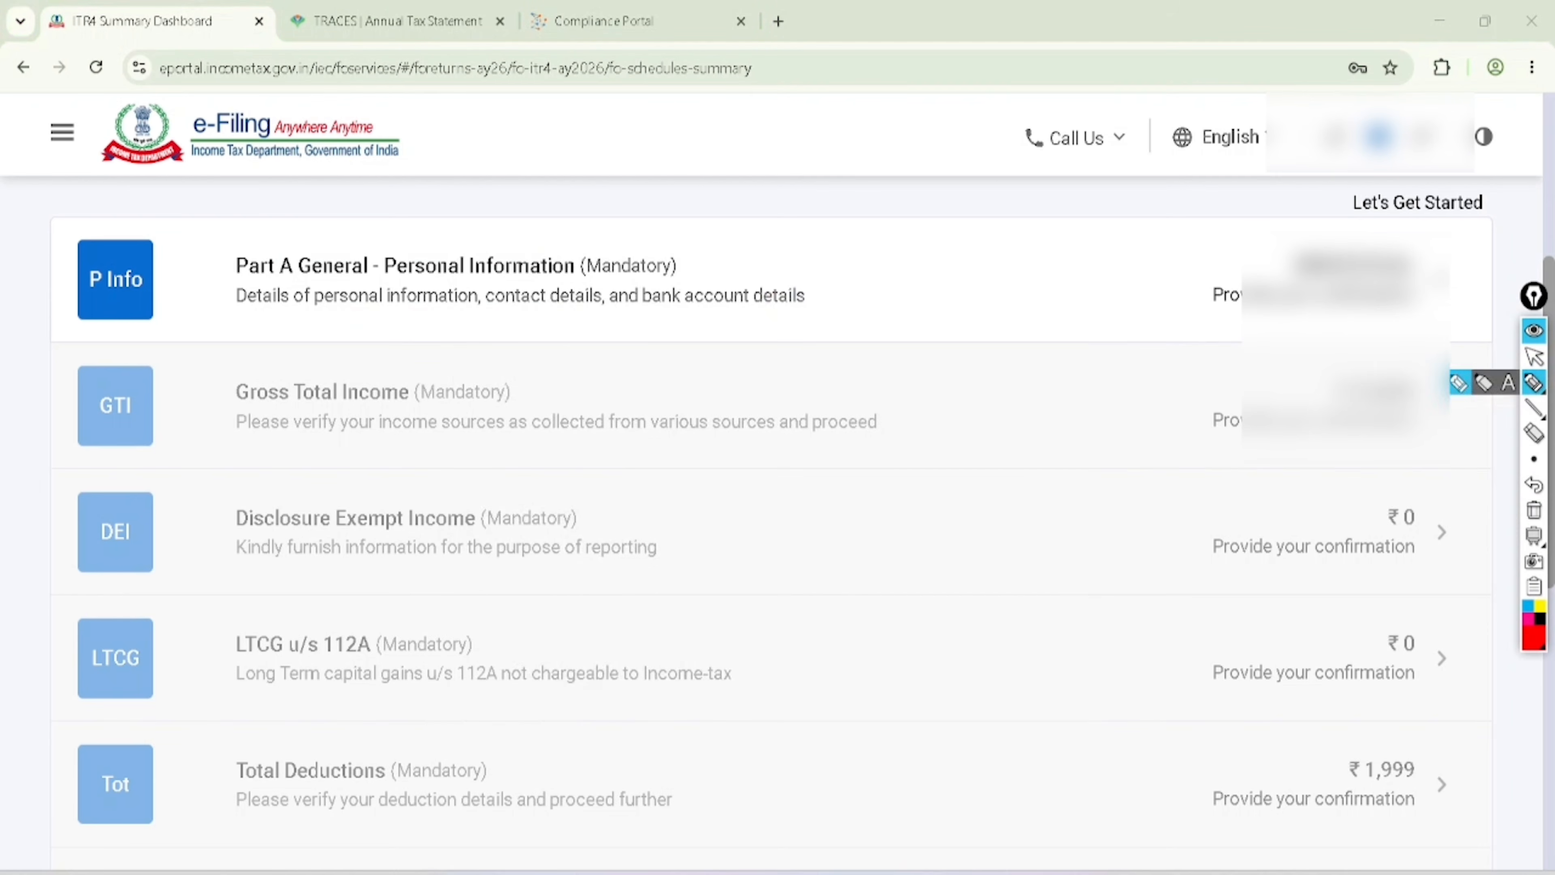
drag(210, 251, 324, 185)
drag(212, 365, 298, 301)
drag(200, 500, 281, 437)
drag(204, 626, 300, 545)
drag(204, 752, 306, 657)
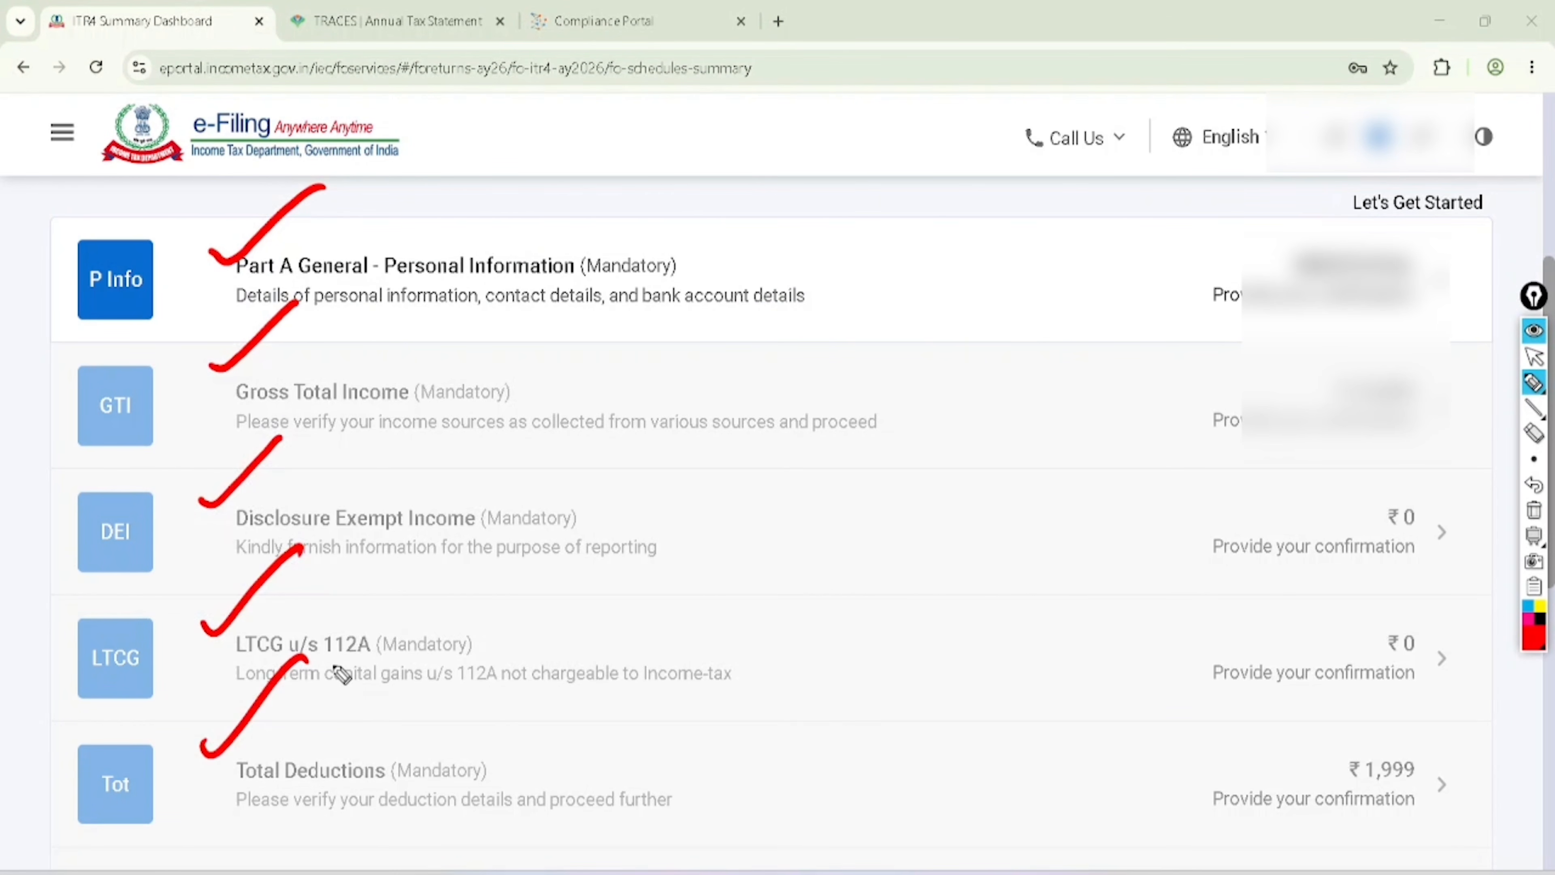
mouse_move(1421, 219)
mouse_down()
mouse_move(1316, 228)
mouse_move(1447, 263)
mouse_move(1377, 224)
mouse_up()
click(1533, 356)
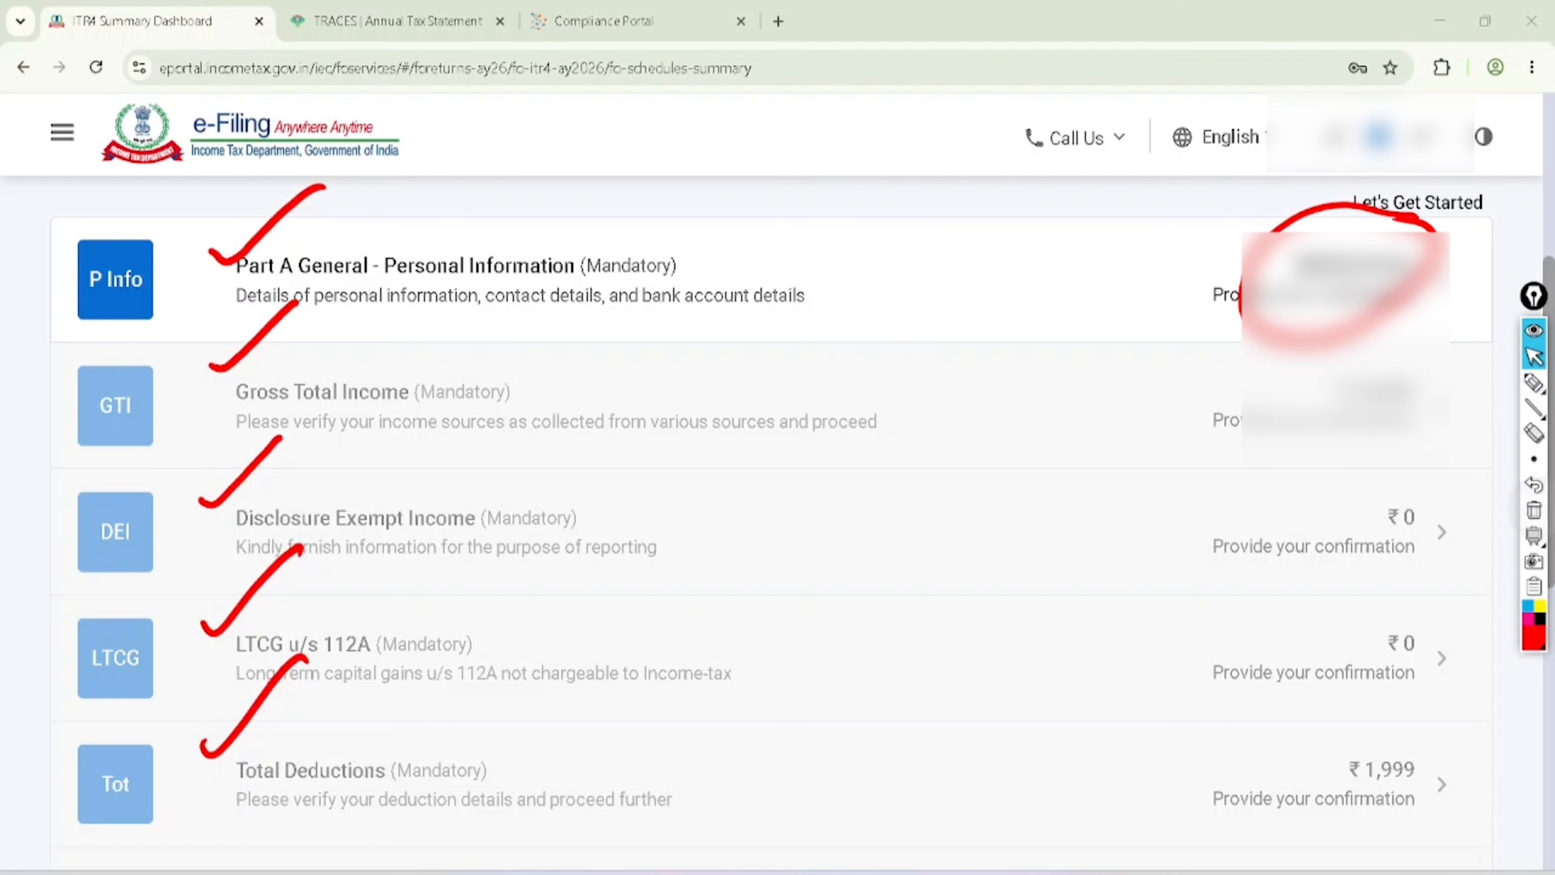
click(1533, 510)
click(1533, 383)
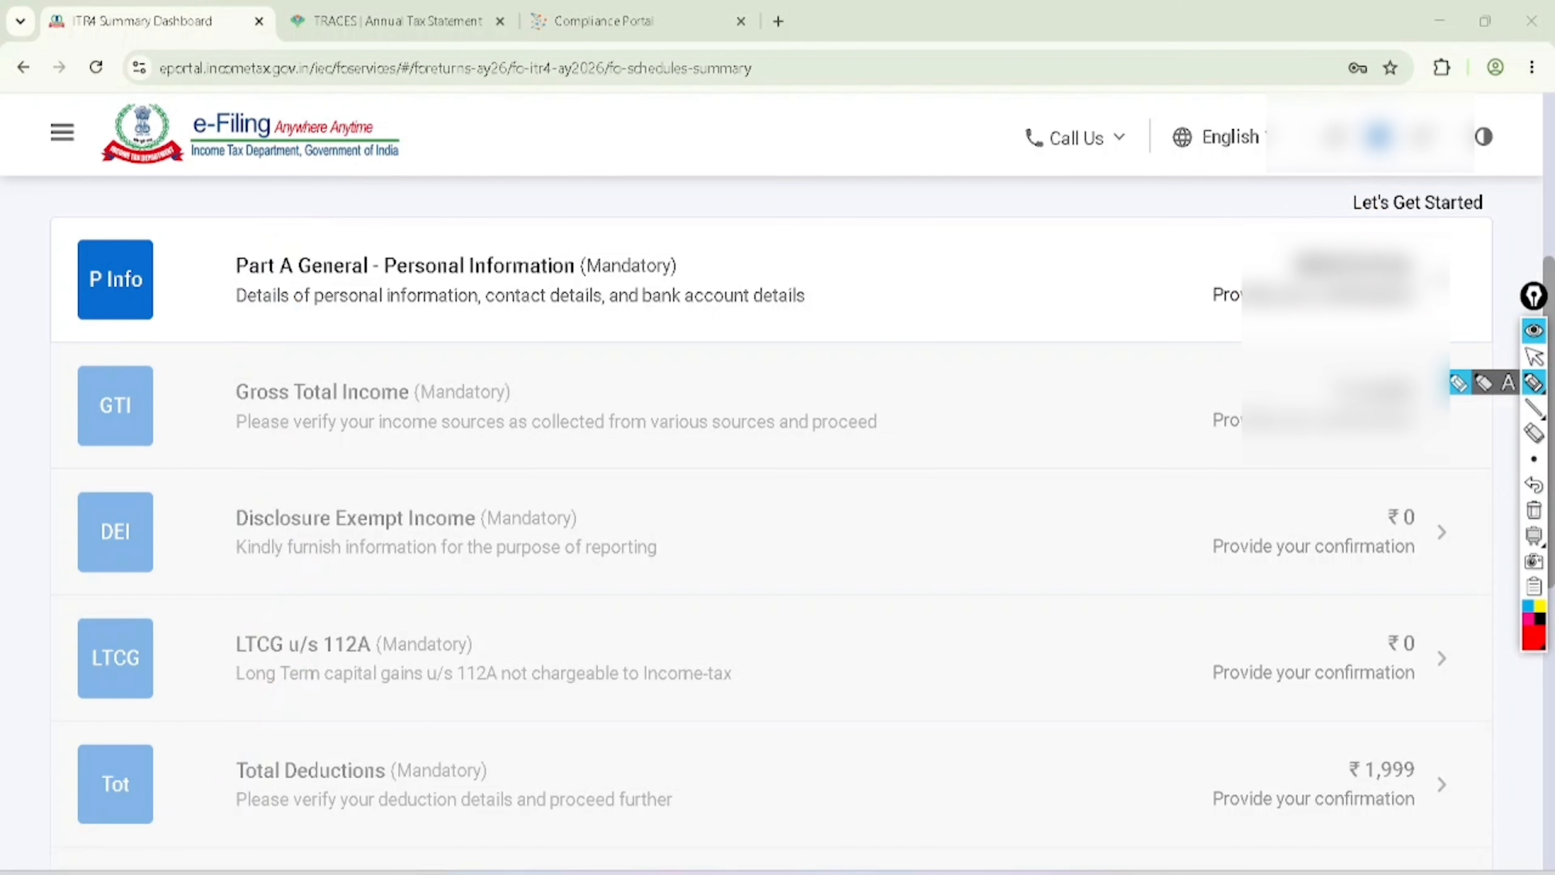
drag(204, 261, 294, 190)
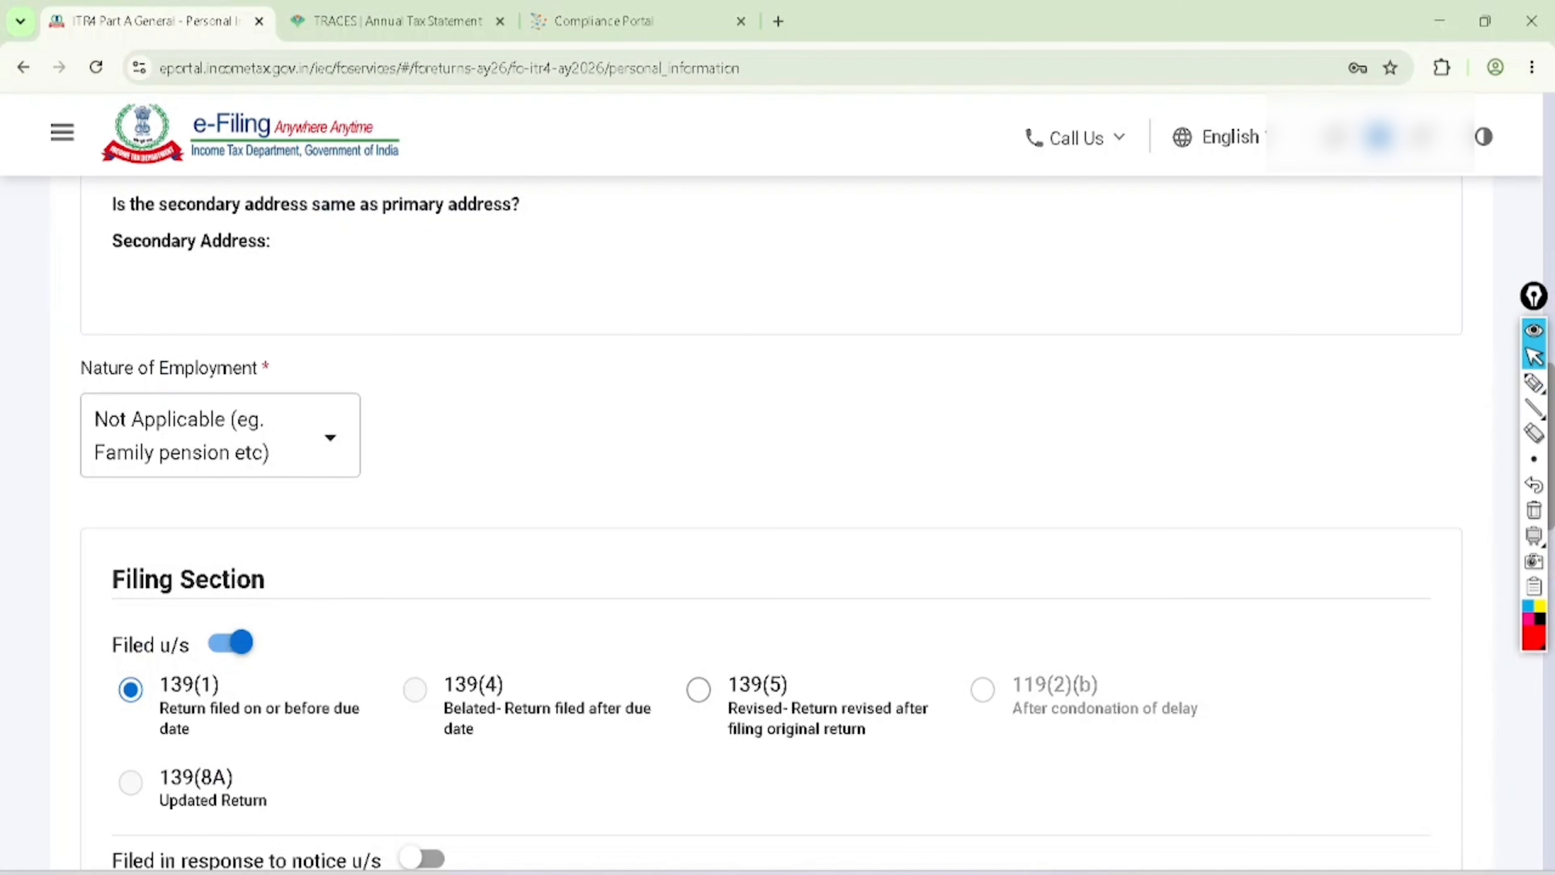
Tick above the secondary address question, handwrite underlined "Yes" and "No" beside it, and clear the marks
click(1534, 383)
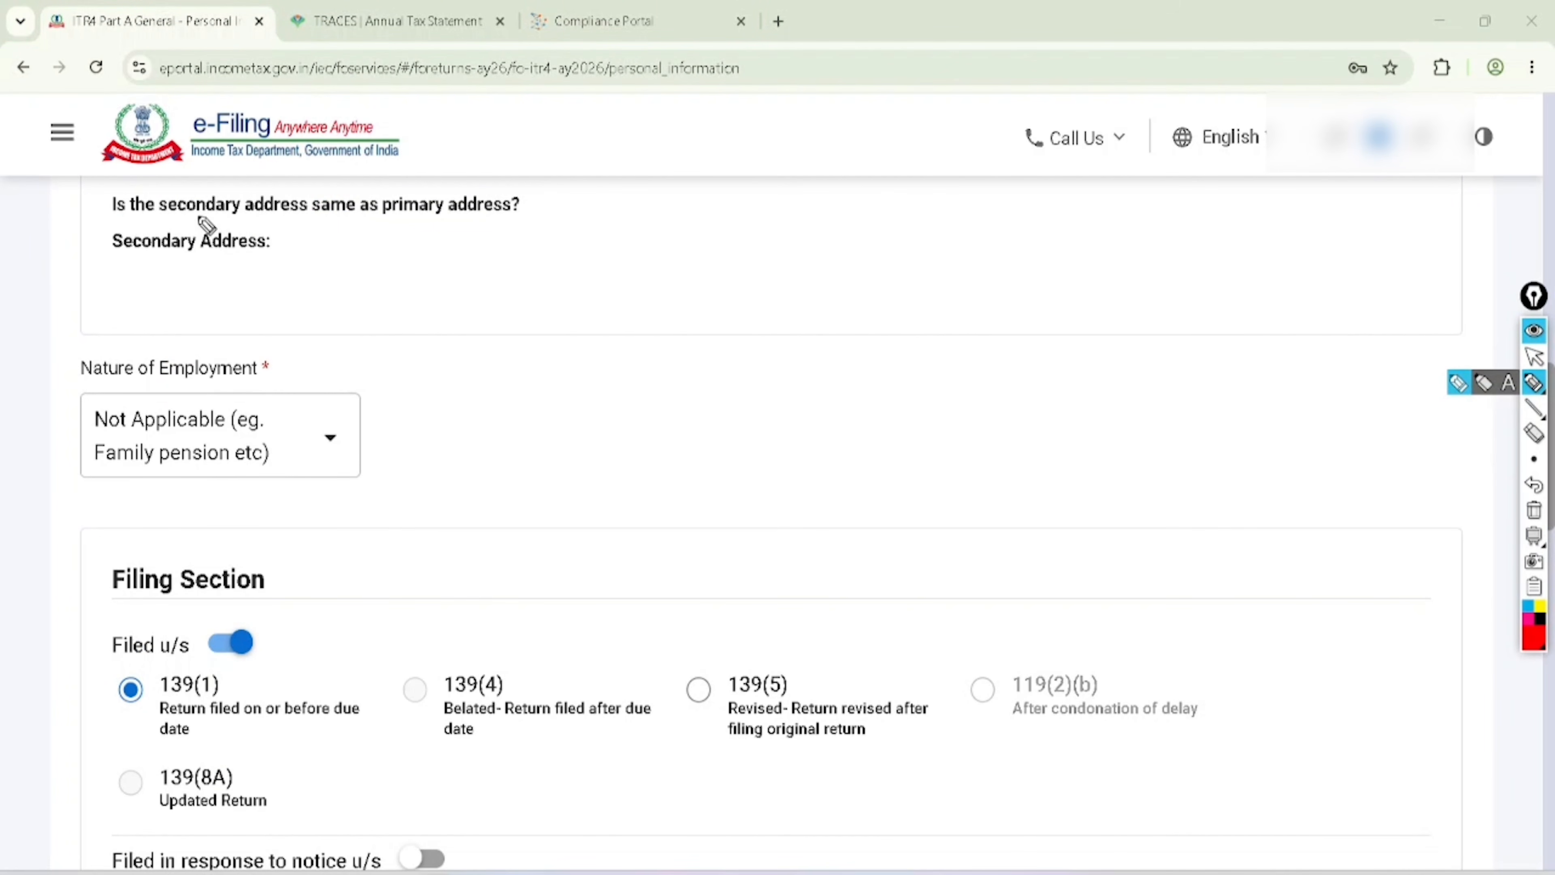
mouse_move(177, 185)
mouse_down()
mouse_move(267, 136)
mouse_move(334, 176)
mouse_move(387, 126)
mouse_up()
mouse_move(601, 260)
mouse_down()
mouse_move(736, 198)
mouse_move(752, 162)
mouse_move(795, 191)
mouse_move(684, 271)
mouse_move(713, 256)
mouse_up()
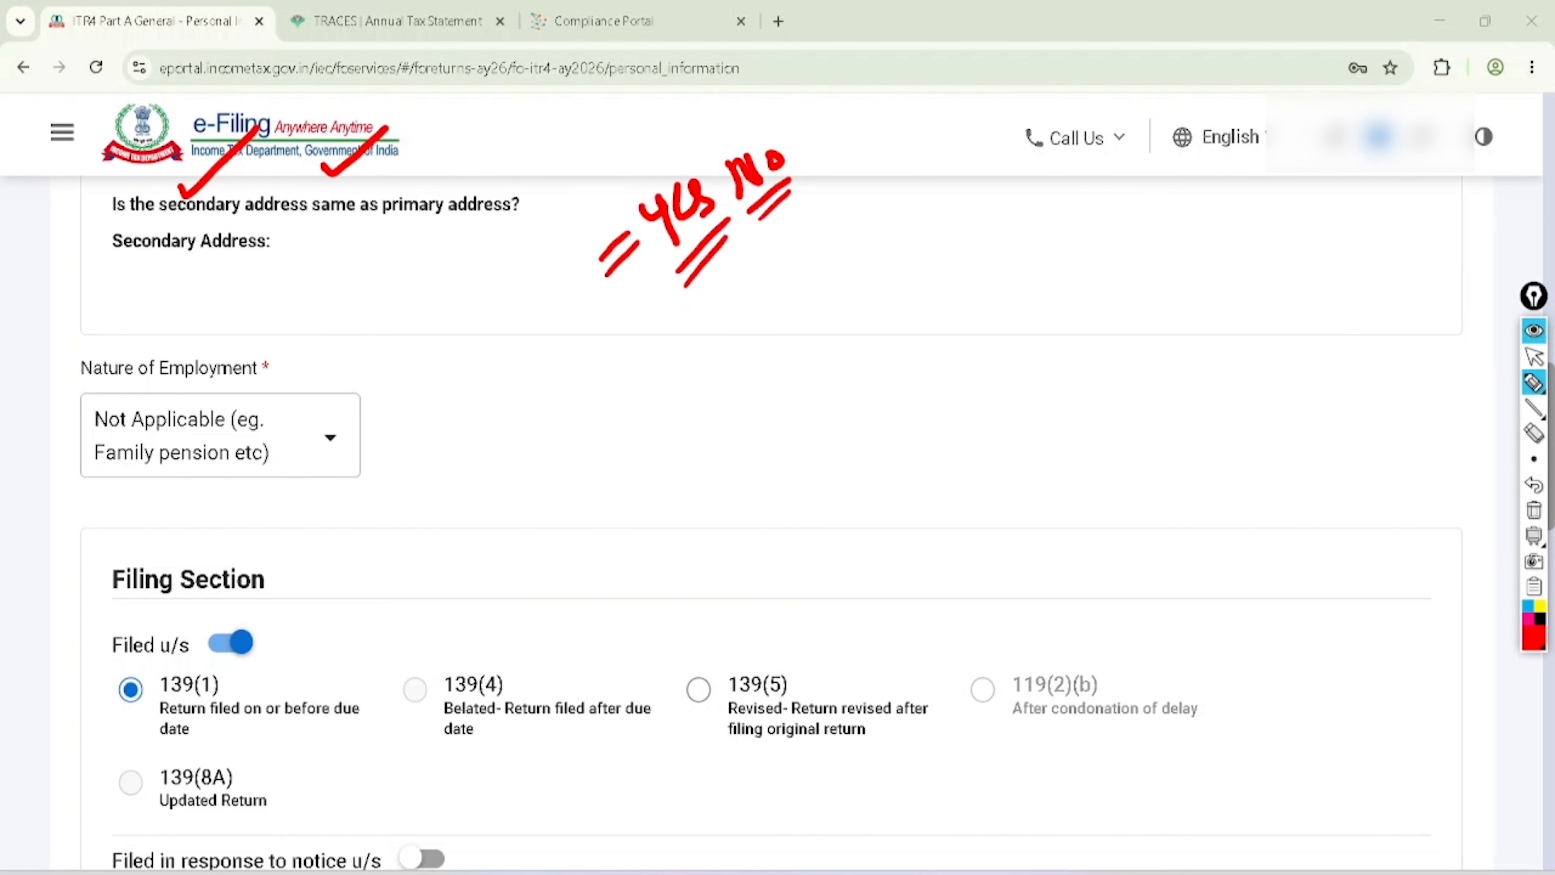
click(1533, 357)
click(1534, 509)
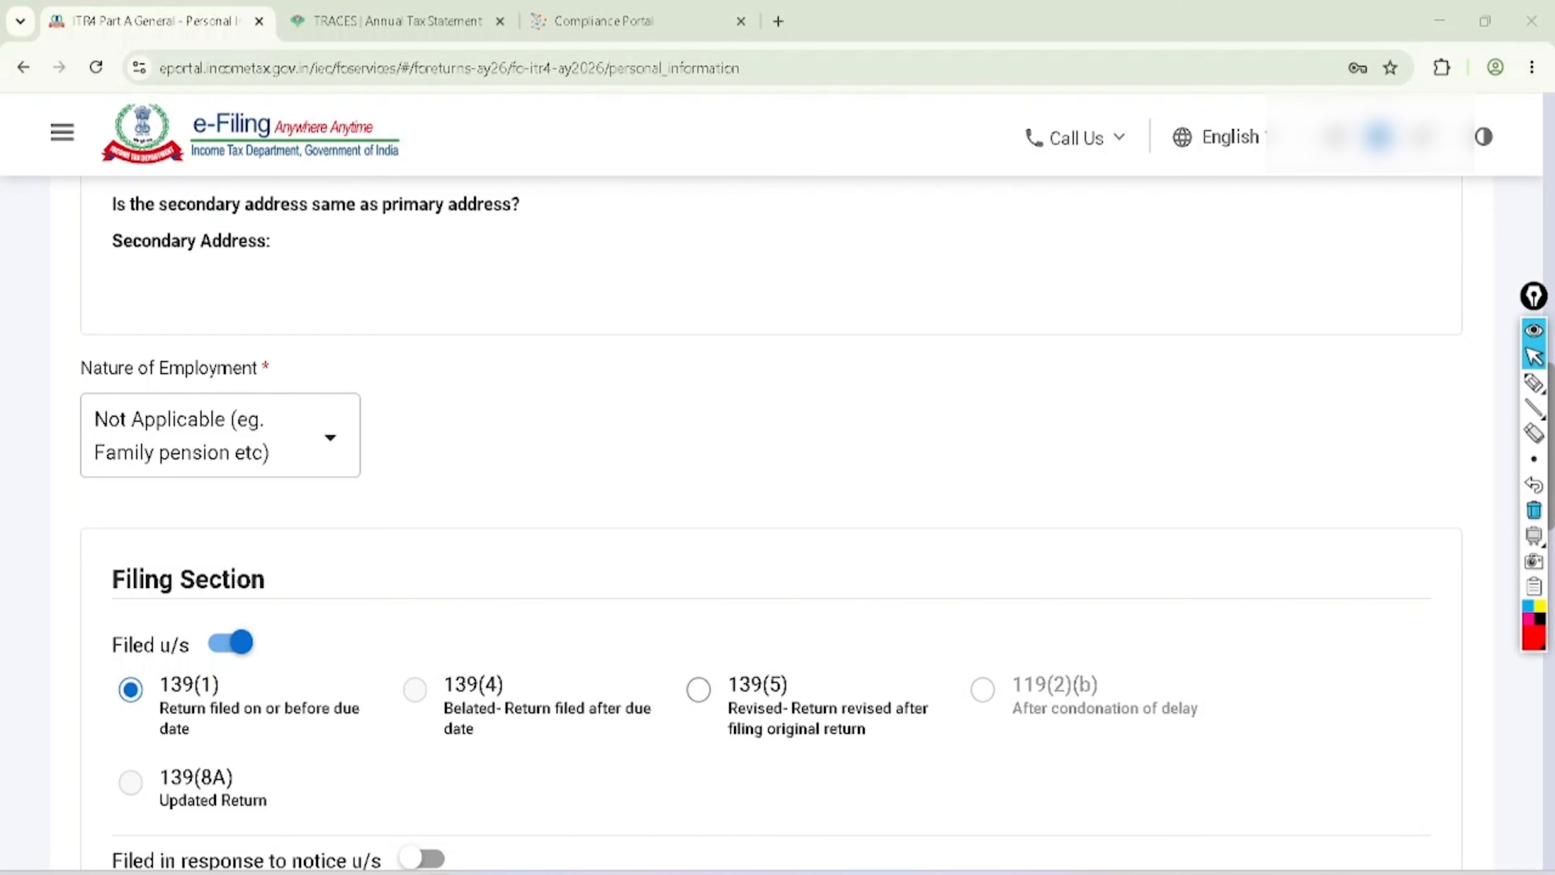
Select Not Applicable (eg. Family pension etc) as the nature of employment
scroll(771, 521, down, 3)
click(140, 221)
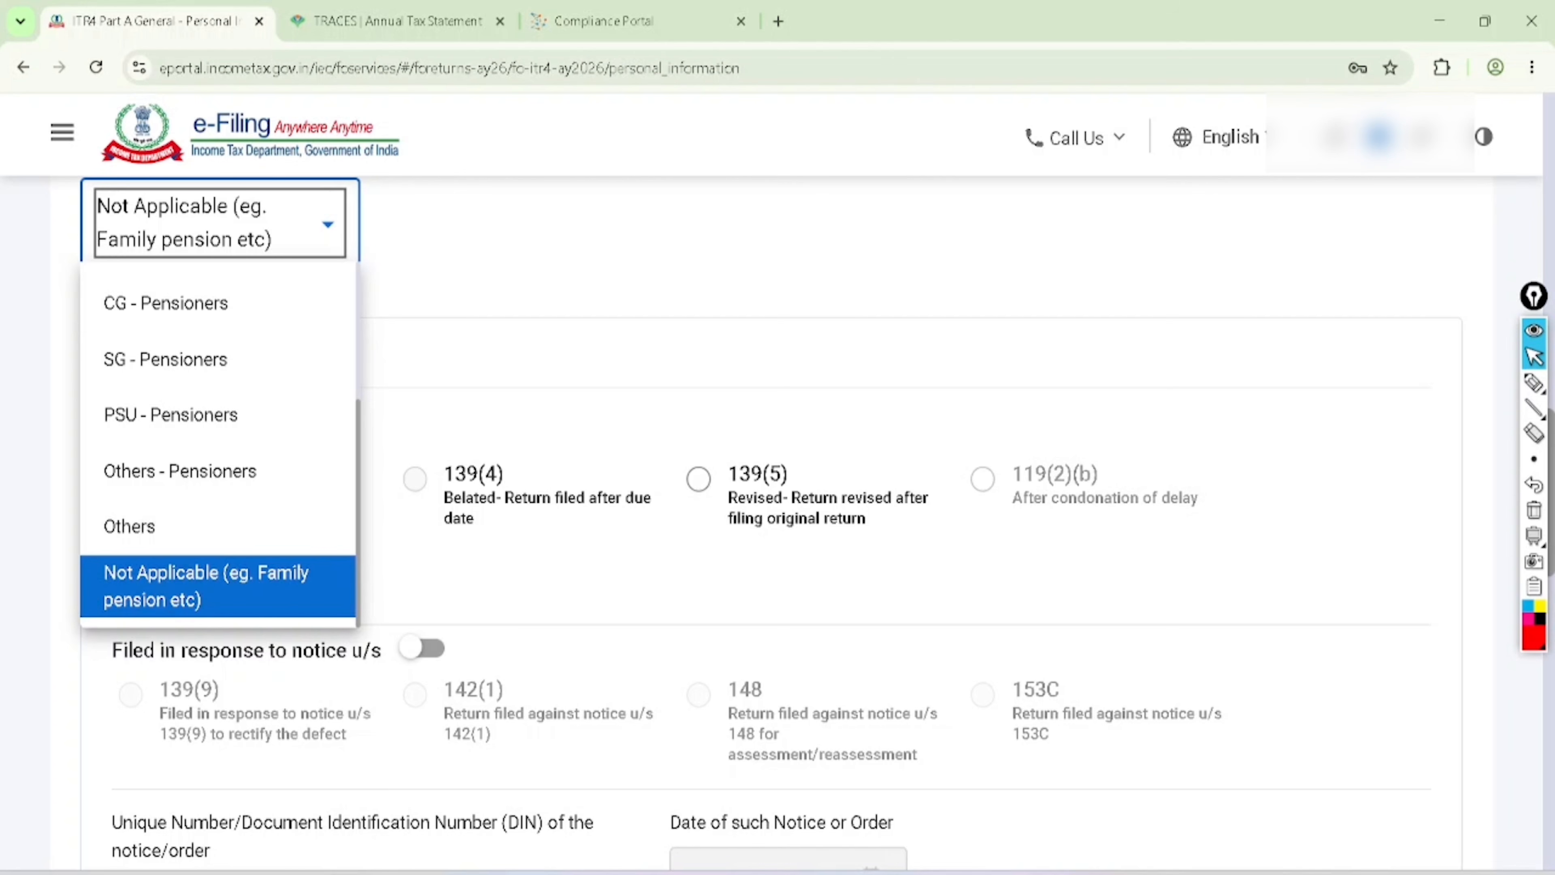
click(203, 587)
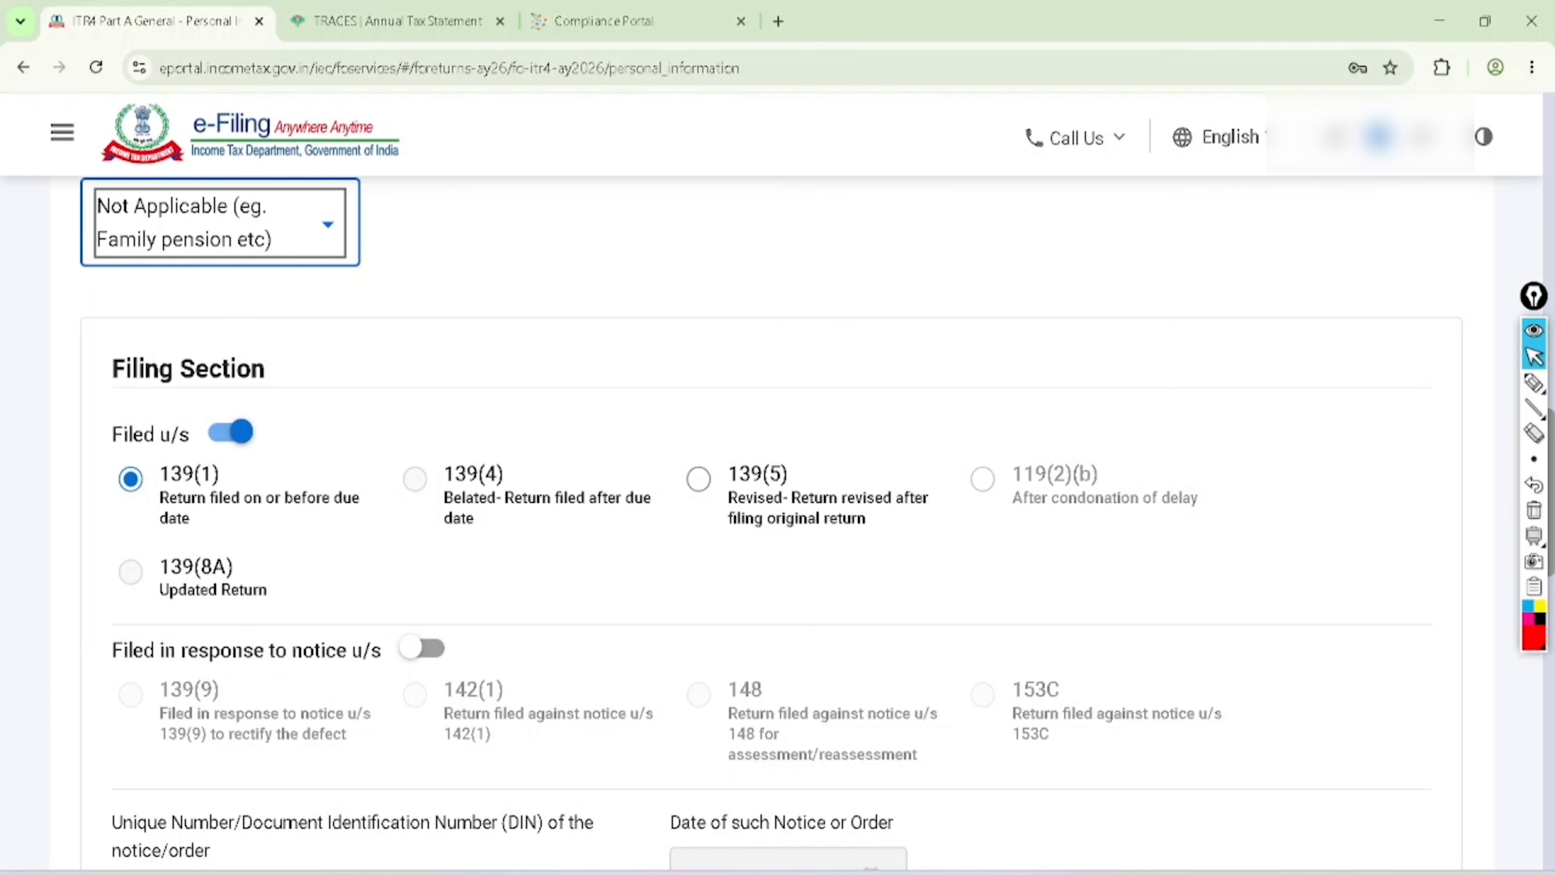
Circle the 139(1) option for a return filed on or before the due date, and clear the mark
scroll(772, 524, down, 1)
click(1535, 383)
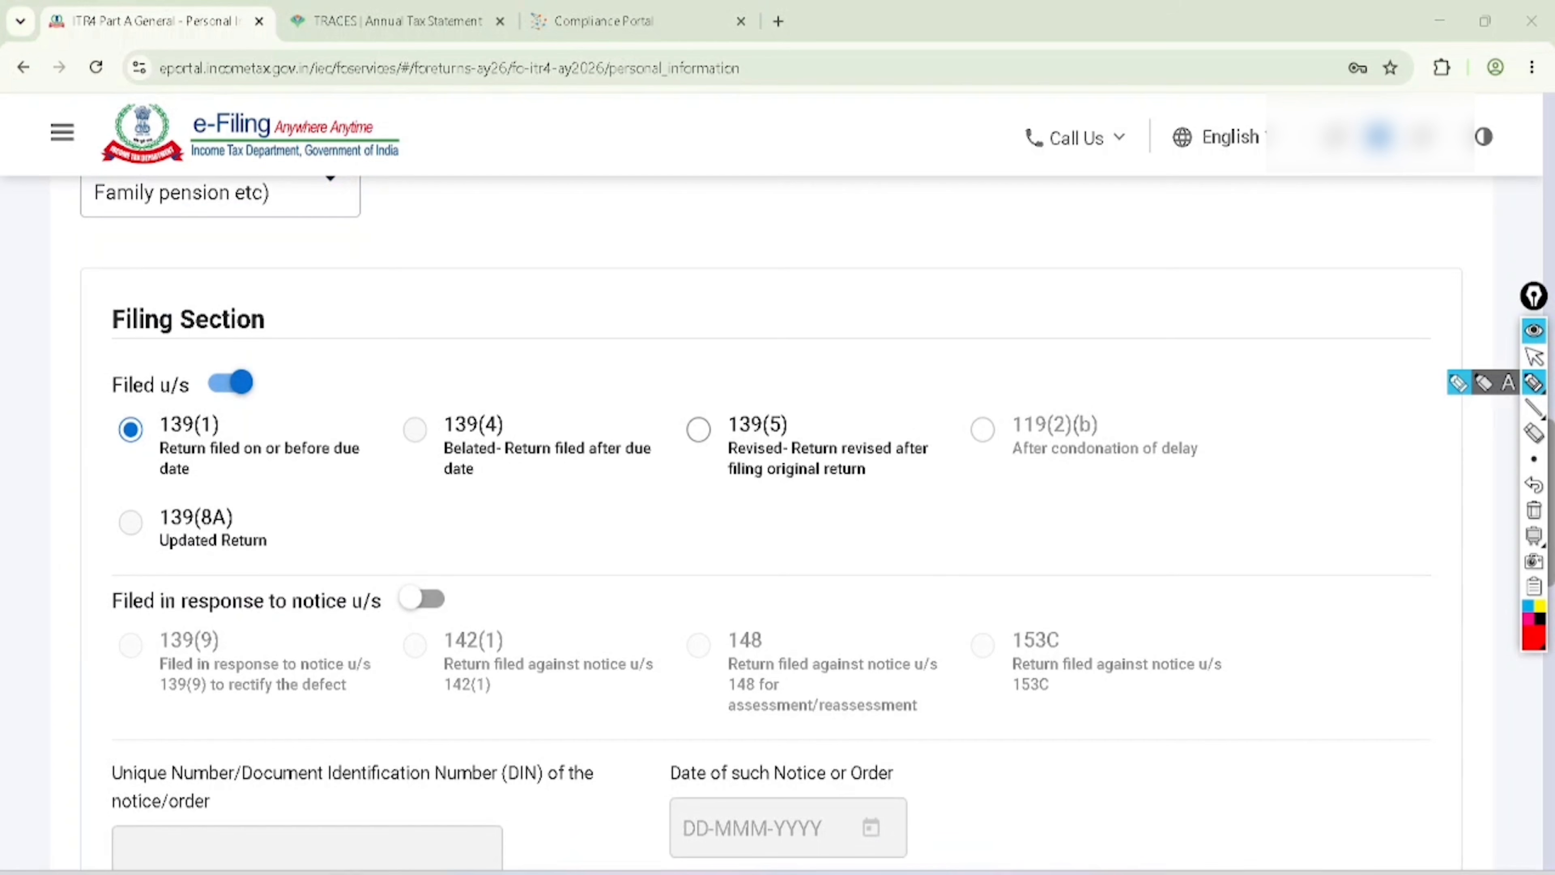
mouse_move(169, 364)
mouse_down()
mouse_move(219, 490)
mouse_move(109, 358)
mouse_up()
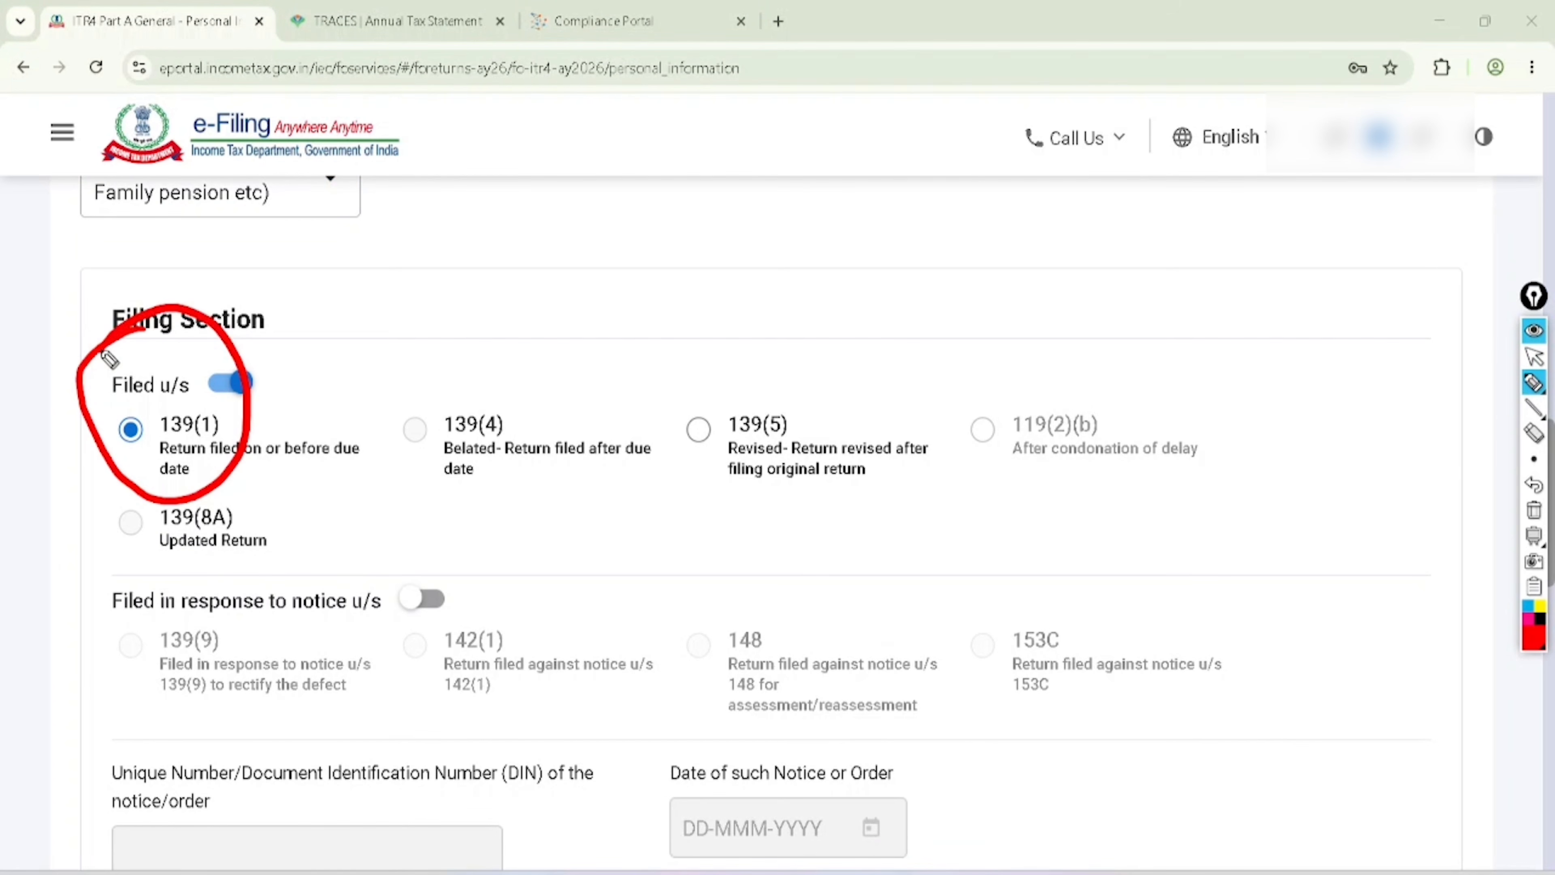
click(1534, 356)
click(1534, 510)
Mark "10IEA", "within due date" and "any earlier assessment year" in question A23, and clear the marks
scroll(772, 533, down, 10)
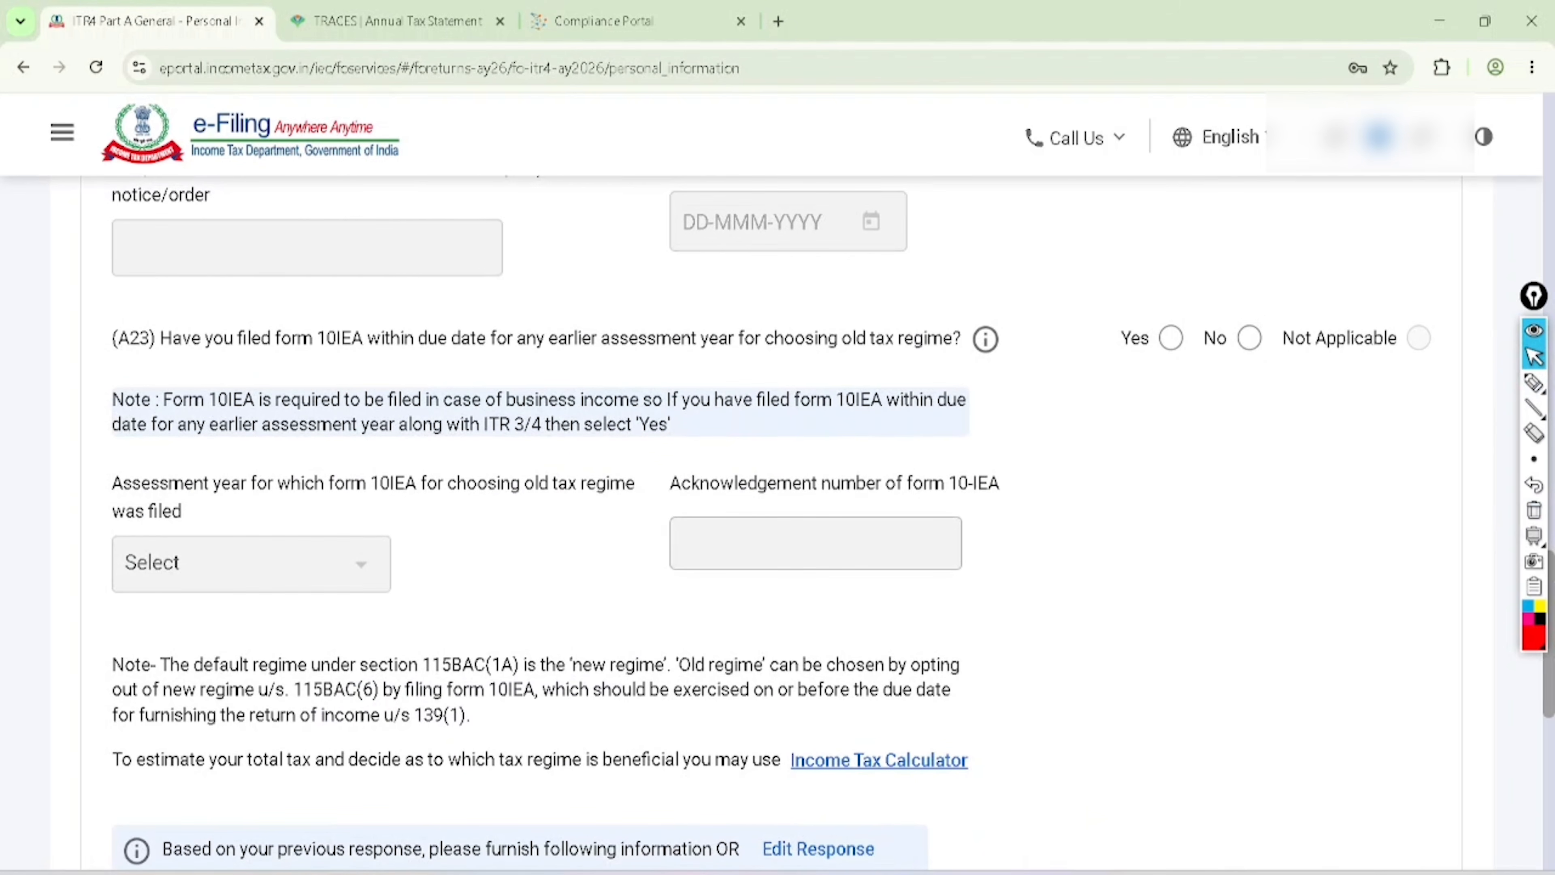
click(1534, 383)
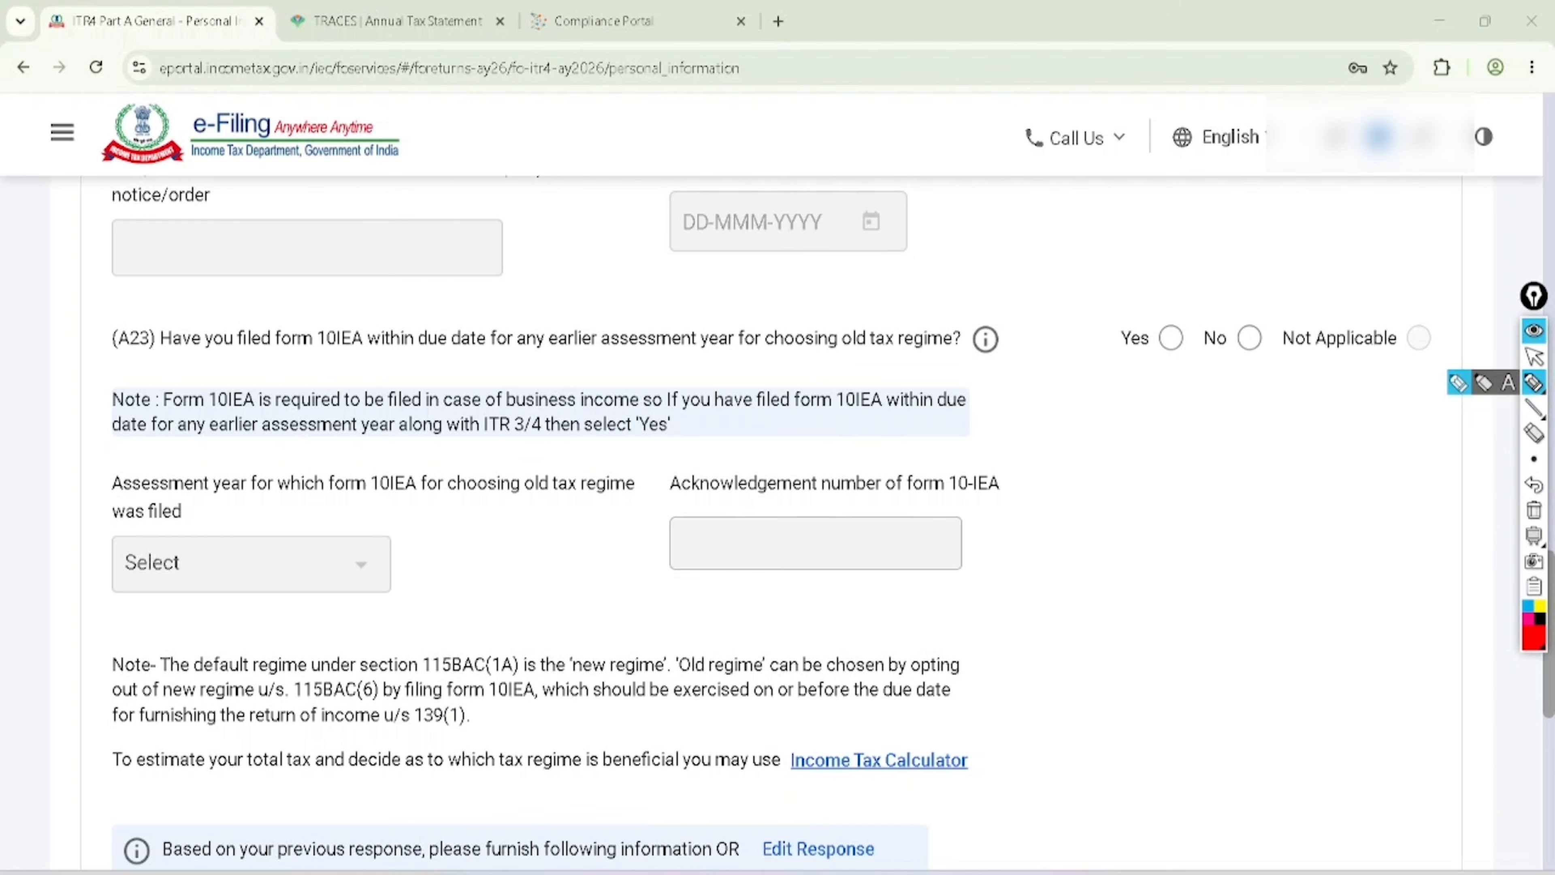
mouse_move(348, 355)
mouse_down()
mouse_move(704, 355)
mouse_move(725, 293)
mouse_move(489, 309)
mouse_move(498, 368)
mouse_up()
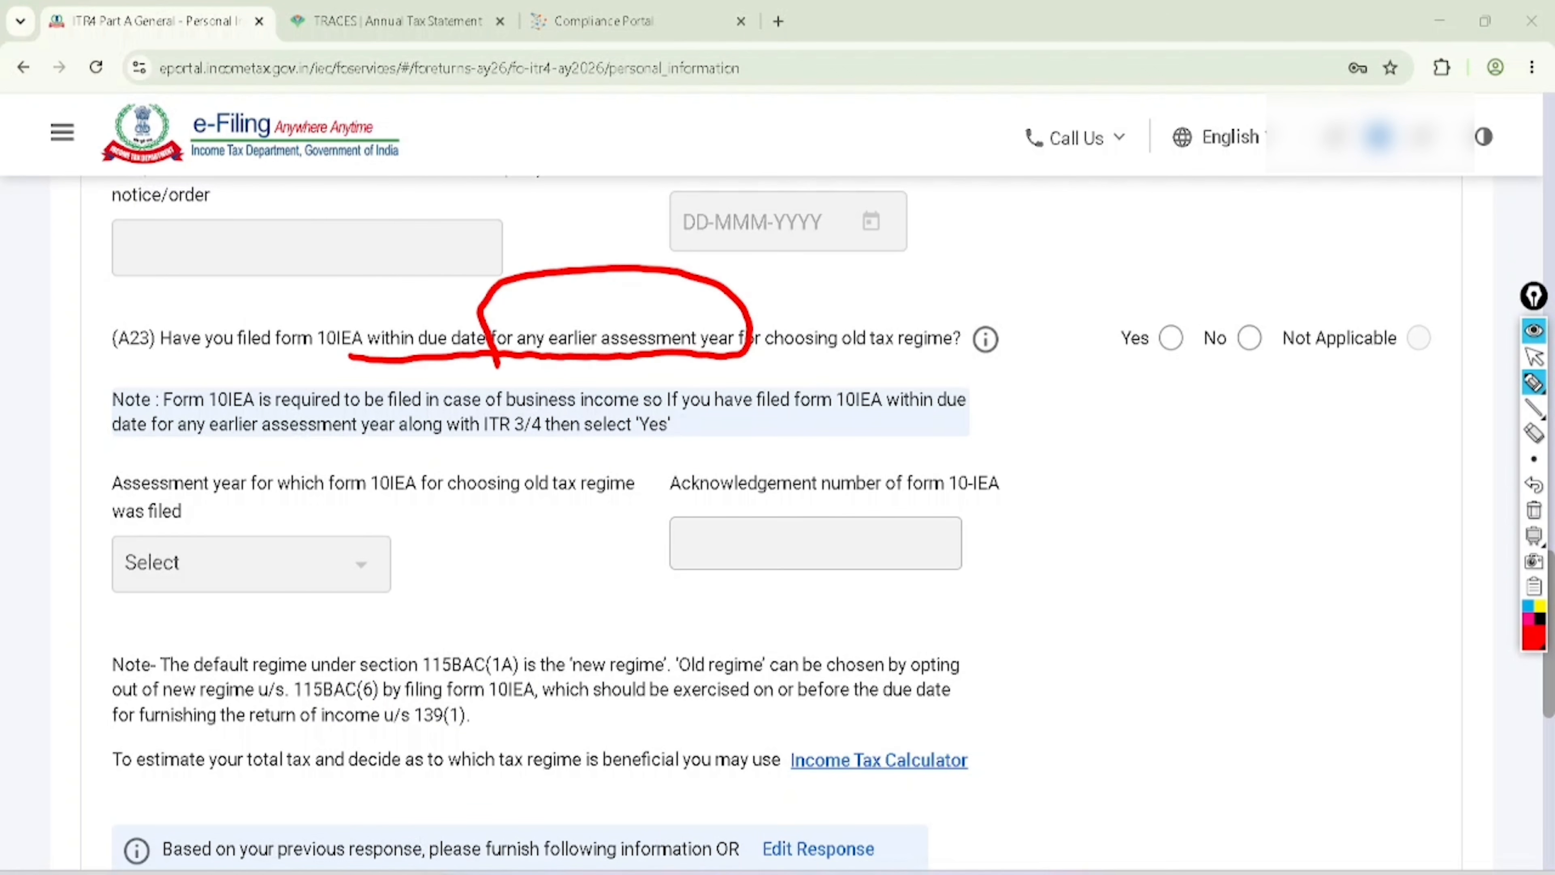
mouse_move(334, 299)
mouse_down()
mouse_move(352, 376)
mouse_move(320, 313)
mouse_up()
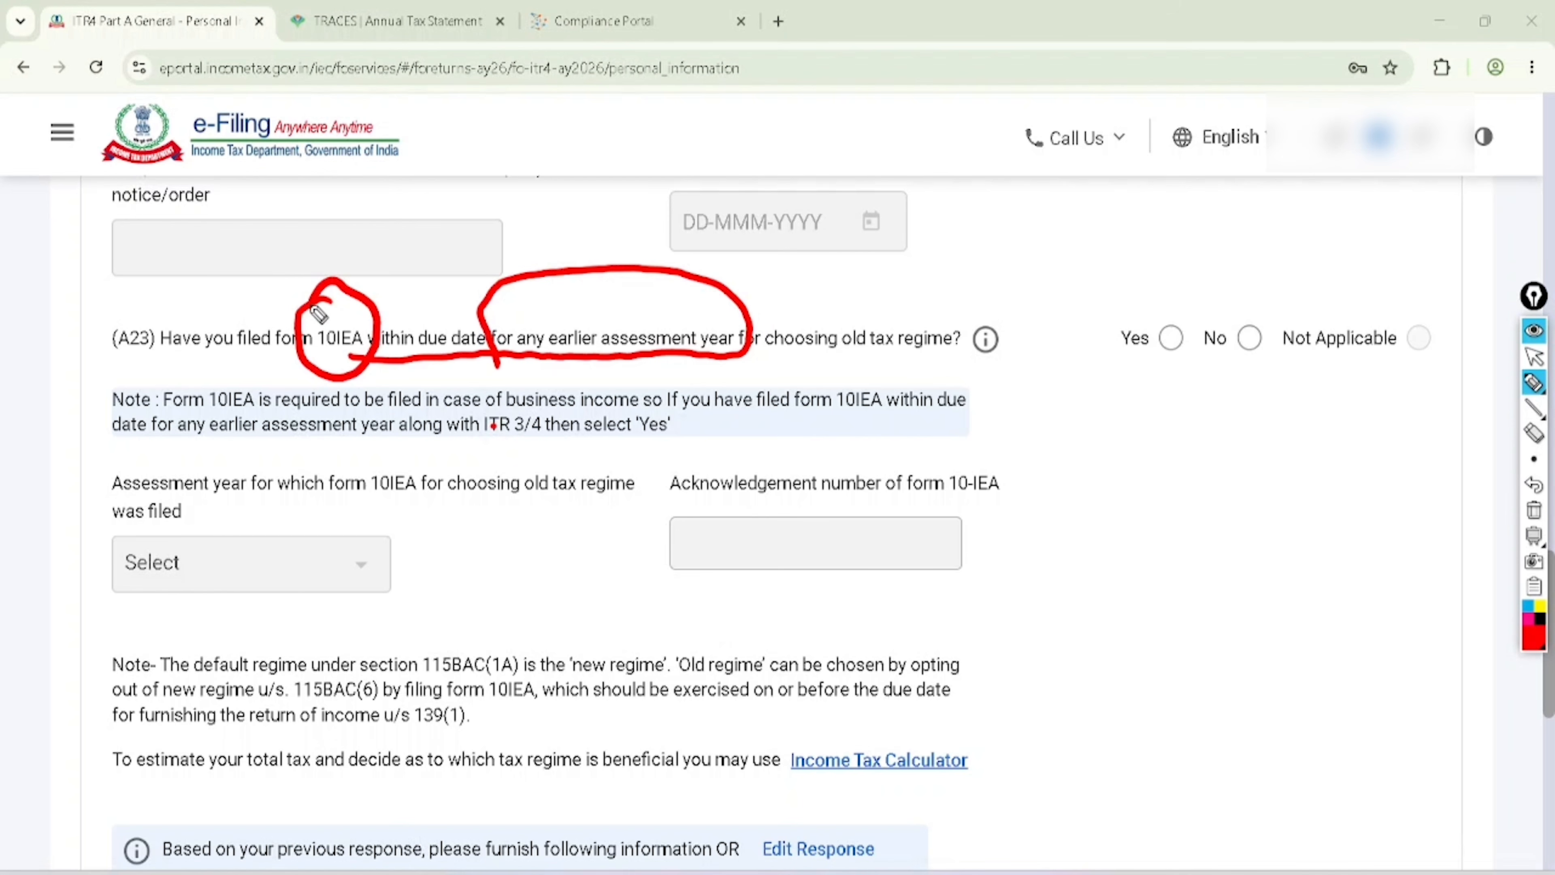
click(1534, 357)
click(1534, 510)
Try Yes for question A23 on earlier-year Form 10IEA, check its assessment year list, and set the answer to No
click(1171, 337)
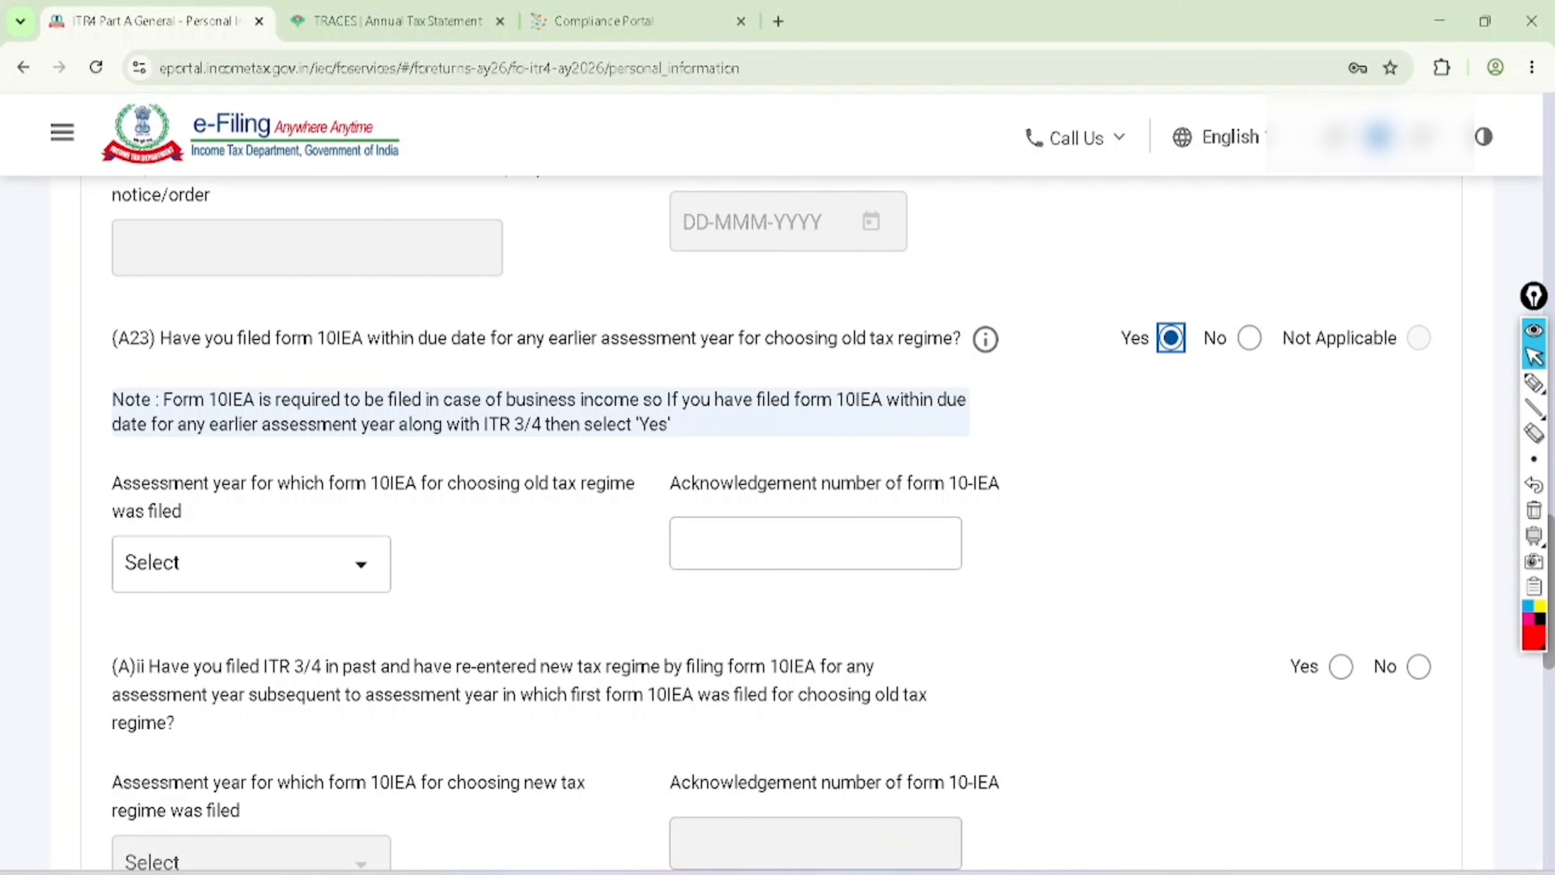
click(251, 564)
click(370, 576)
click(1249, 337)
Circle "current assessment year" in question B, tick Yes and No, handwrite "5L" and "12L" above them, and clear the marks
scroll(778, 521, down, 5)
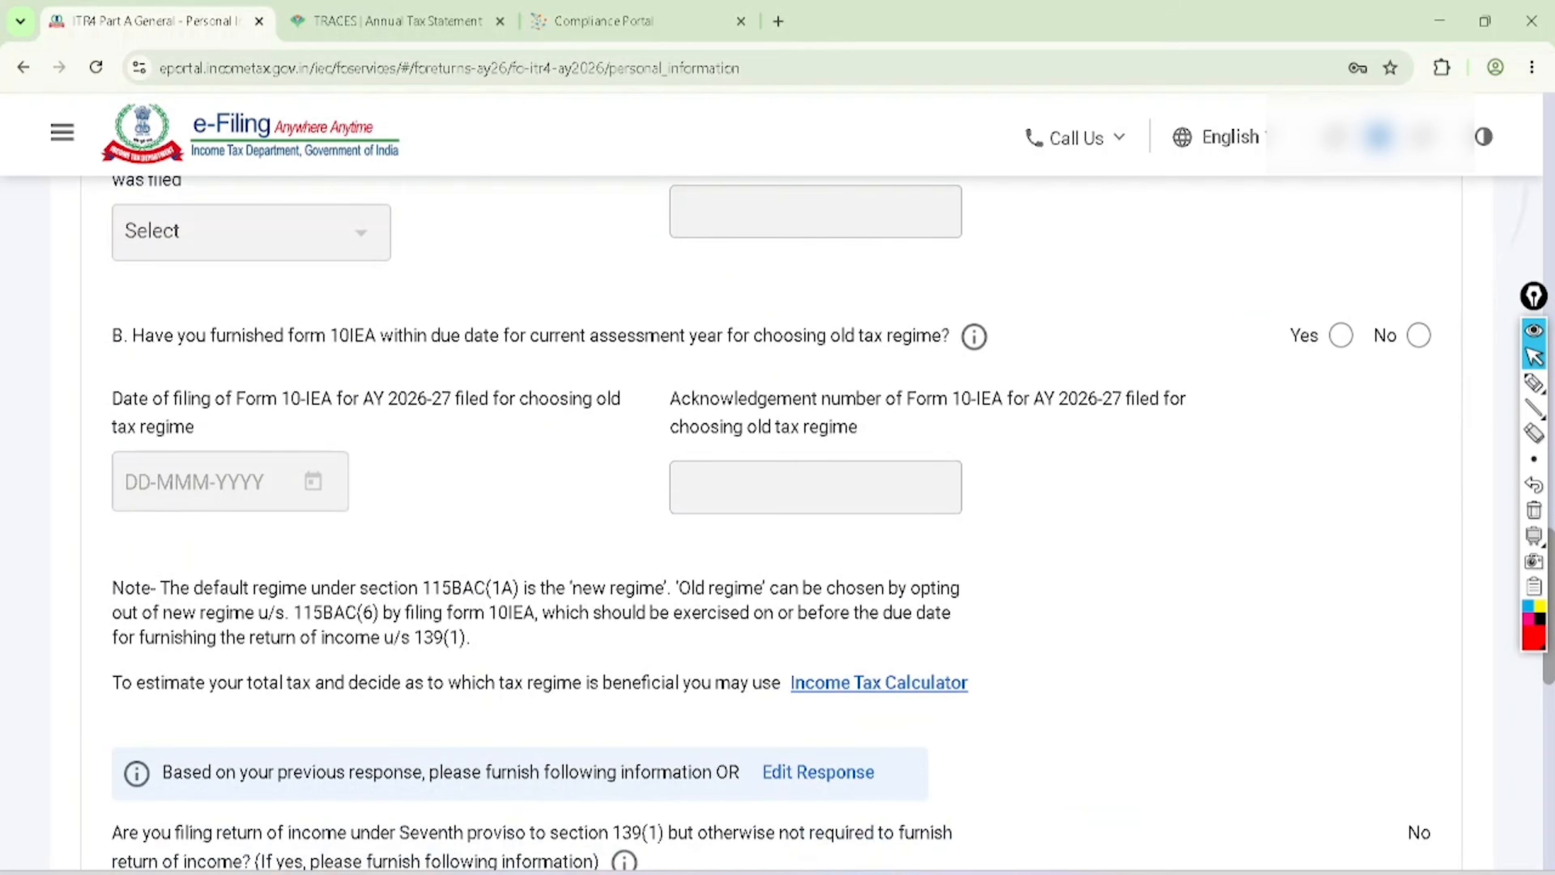
click(1534, 382)
mouse_move(498, 358)
mouse_down()
mouse_move(603, 359)
mouse_move(768, 294)
mouse_move(514, 352)
mouse_move(529, 366)
mouse_up()
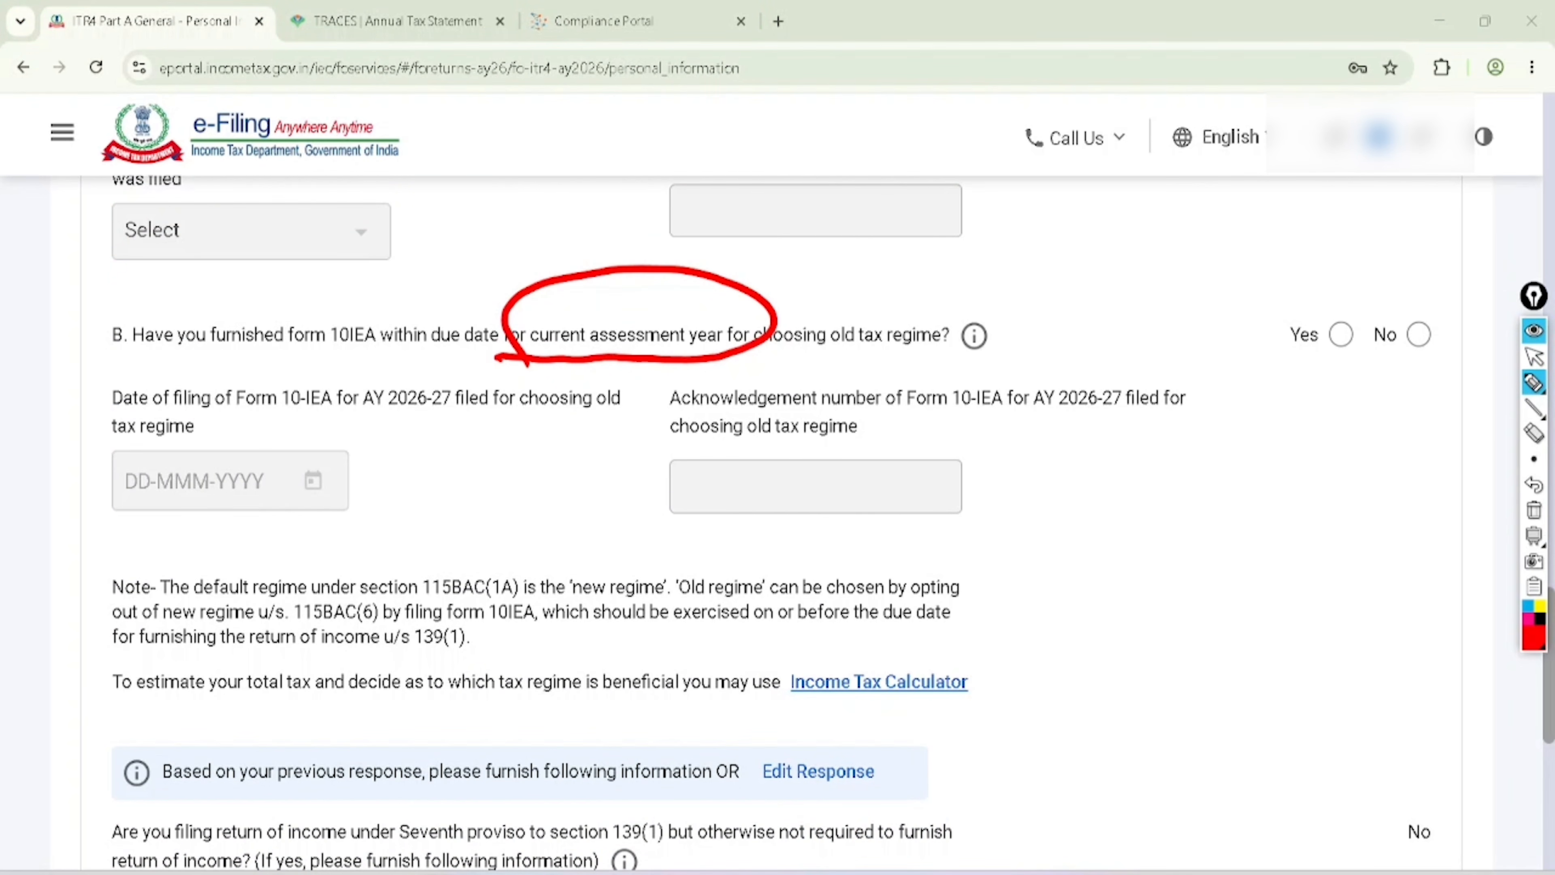
drag(1335, 318, 1385, 283)
mouse_move(1320, 242)
mouse_down()
mouse_move(1292, 263)
mouse_move(1301, 293)
mouse_move(1365, 236)
mouse_move(1274, 297)
mouse_move(1356, 205)
mouse_up()
mouse_move(1414, 324)
mouse_down()
mouse_move(1438, 324)
mouse_move(1464, 296)
mouse_up()
click(1403, 221)
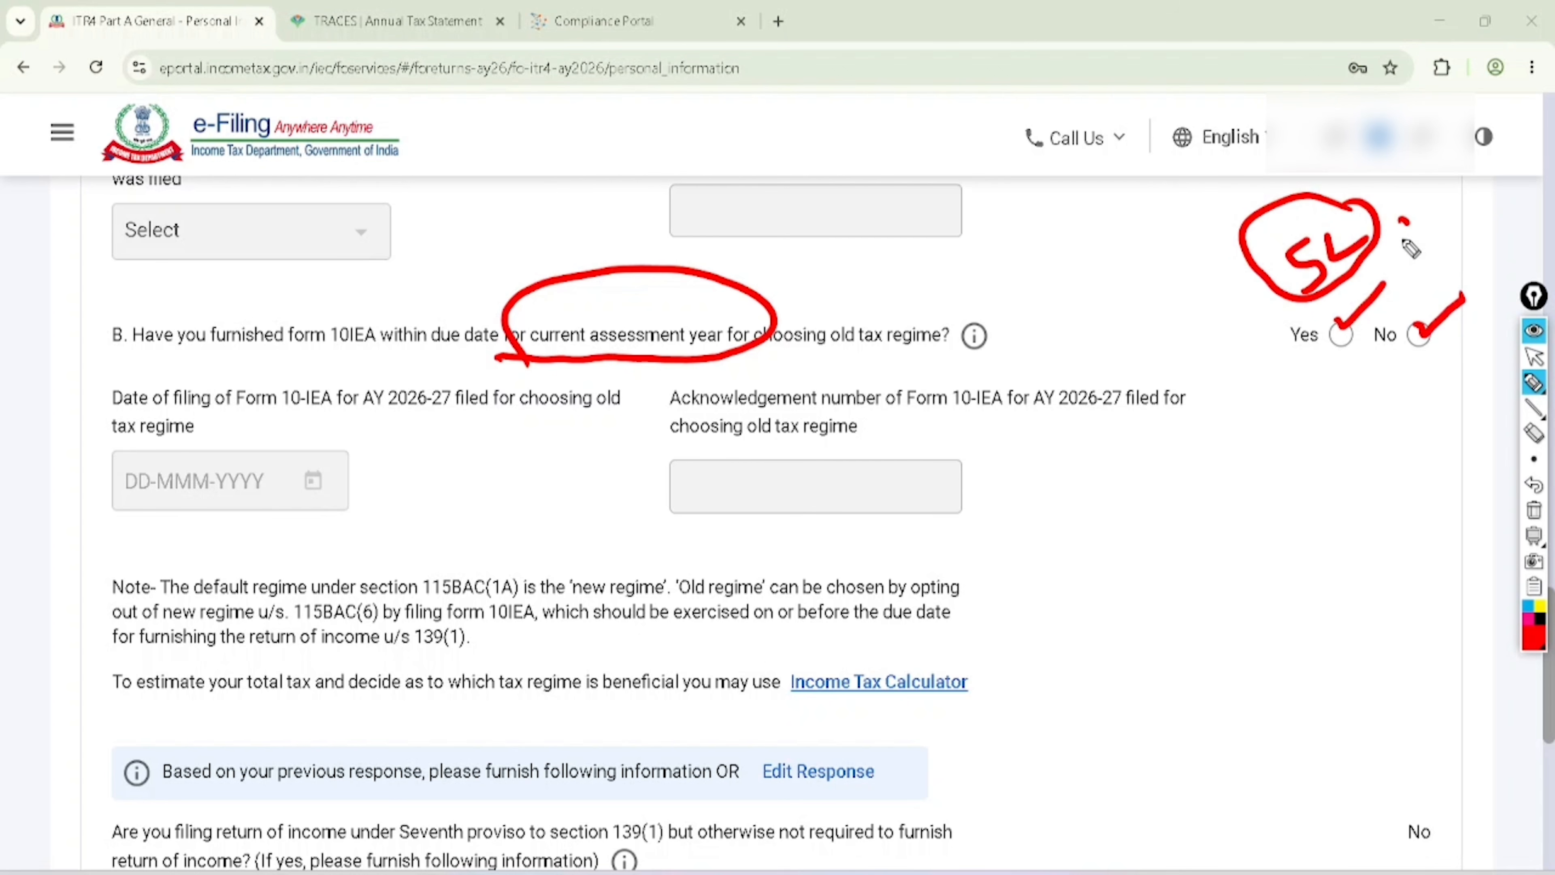
drag(1401, 220, 1417, 256)
mouse_move(1419, 203)
mouse_down()
mouse_move(1423, 238)
mouse_move(1456, 185)
mouse_up()
mouse_move(1432, 238)
mouse_down()
mouse_move(1490, 195)
mouse_move(1482, 225)
mouse_up()
drag(1432, 282, 1466, 259)
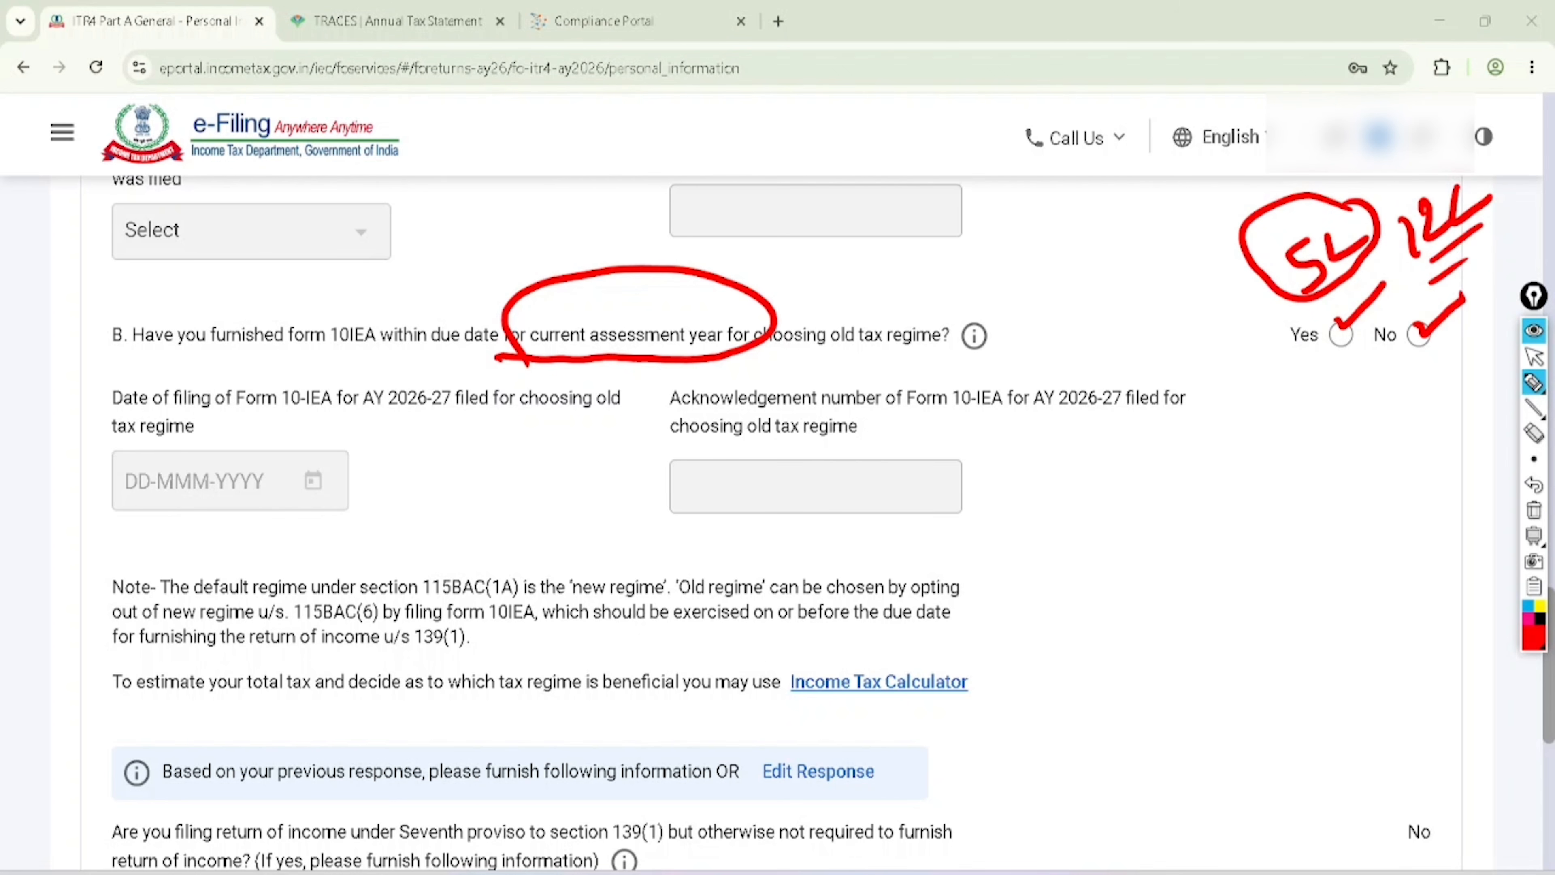
click(1533, 510)
Answer No to question B on furnishing Form 10IEA for the current assessment year, and expand the Bank Details section
click(1419, 335)
scroll(1425, 343, down, 4)
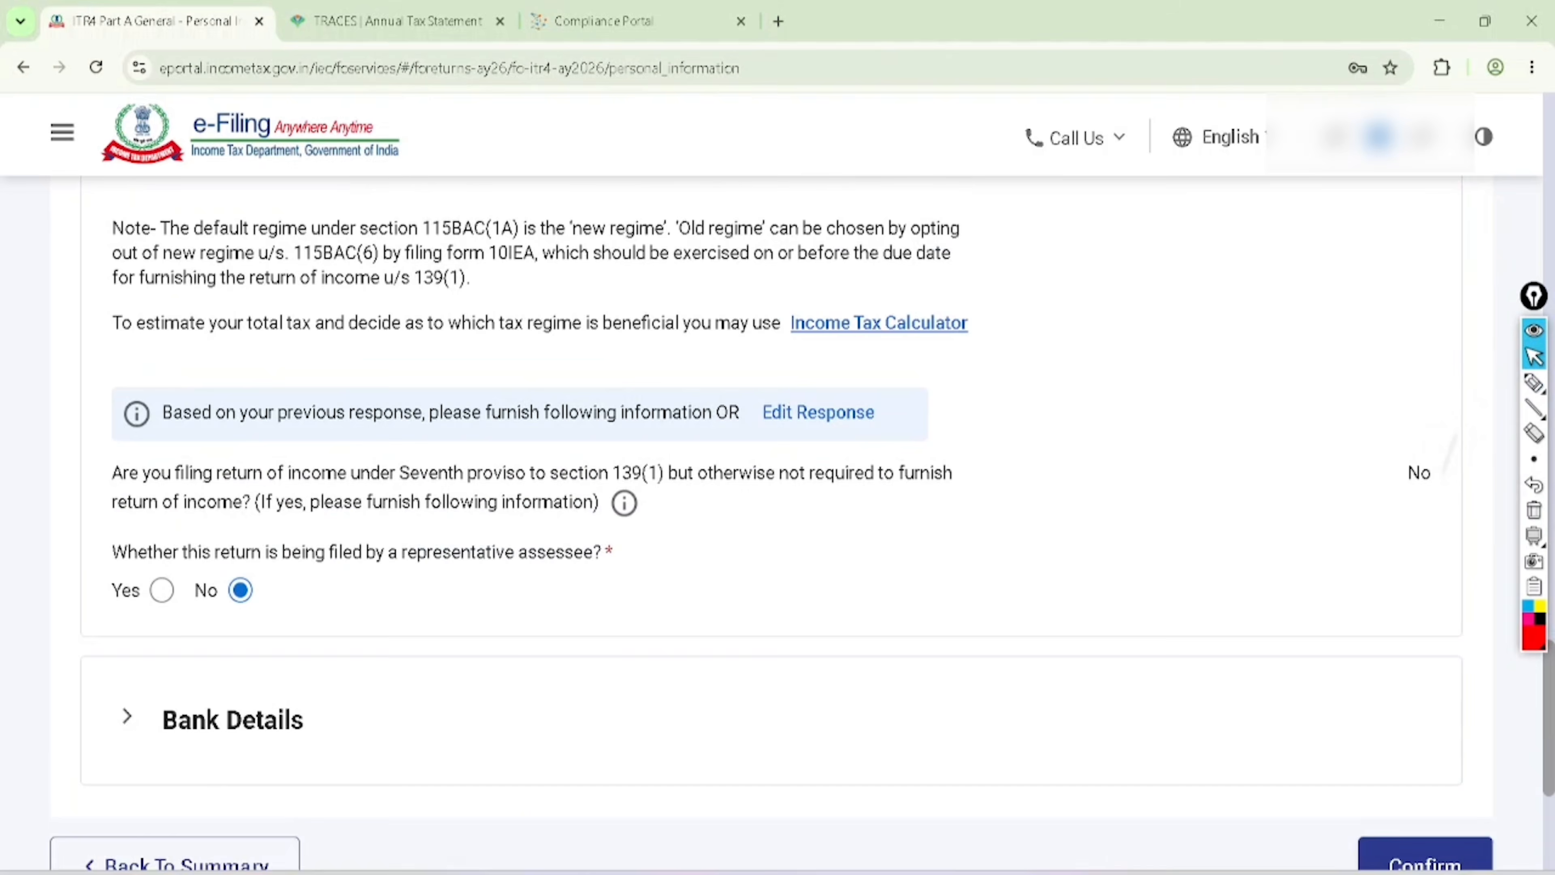
scroll(771, 484, down, 2)
click(232, 485)
scroll(771, 484, down, 4)
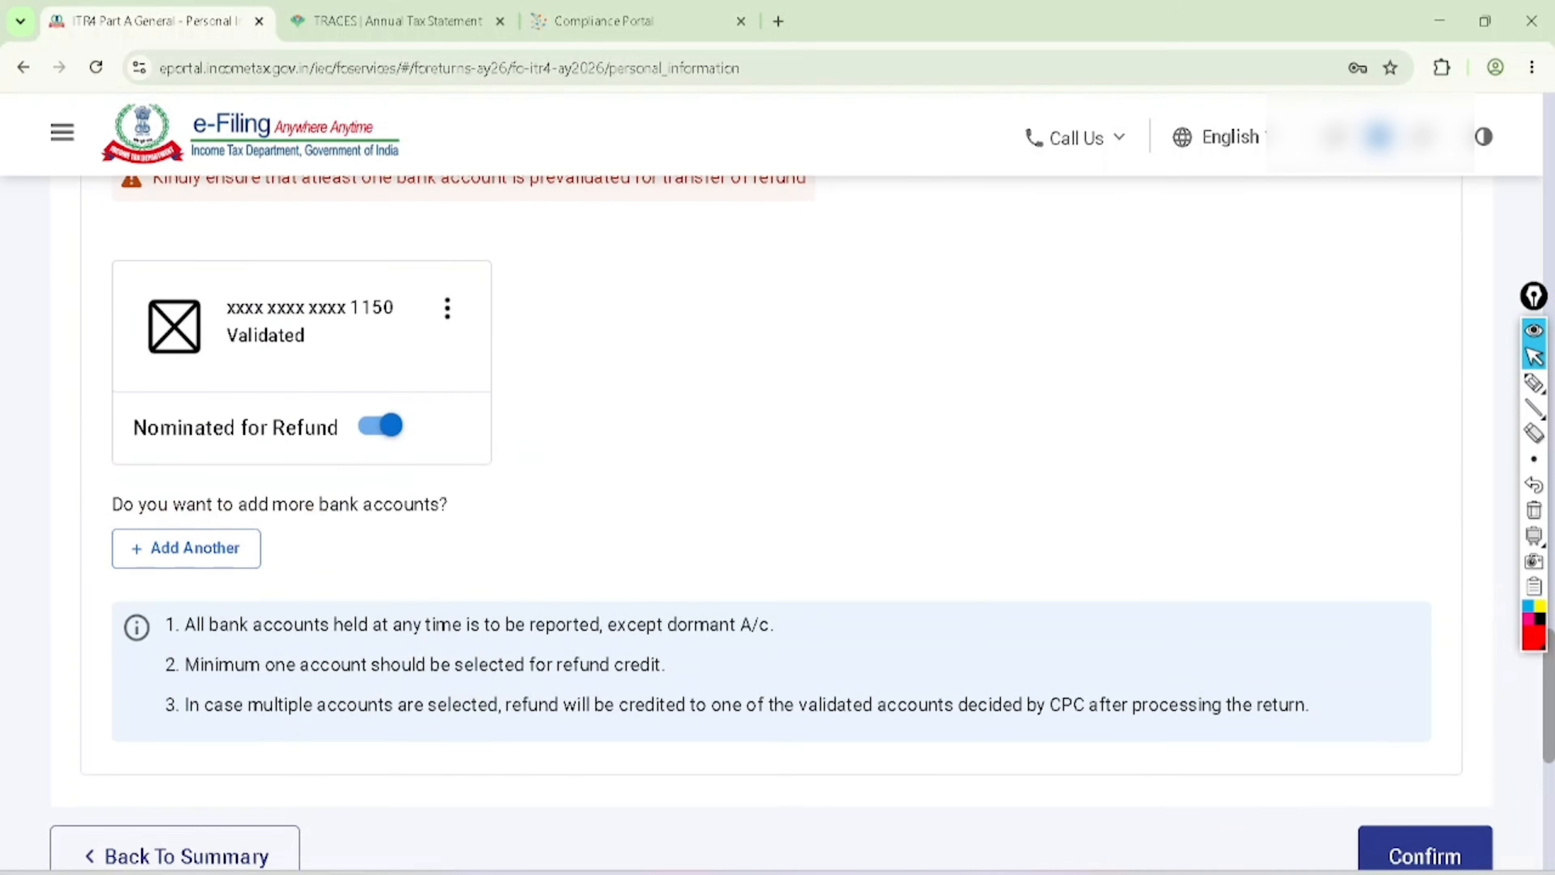
Circle Add Another, Validated and Nominated for Refund in the bank details, mark Confirm with a tick, and clear the marks
click(1533, 384)
mouse_move(174, 484)
mouse_down()
mouse_move(116, 570)
mouse_move(202, 488)
mouse_move(136, 504)
mouse_up()
drag(270, 276, 241, 283)
drag(163, 356, 143, 389)
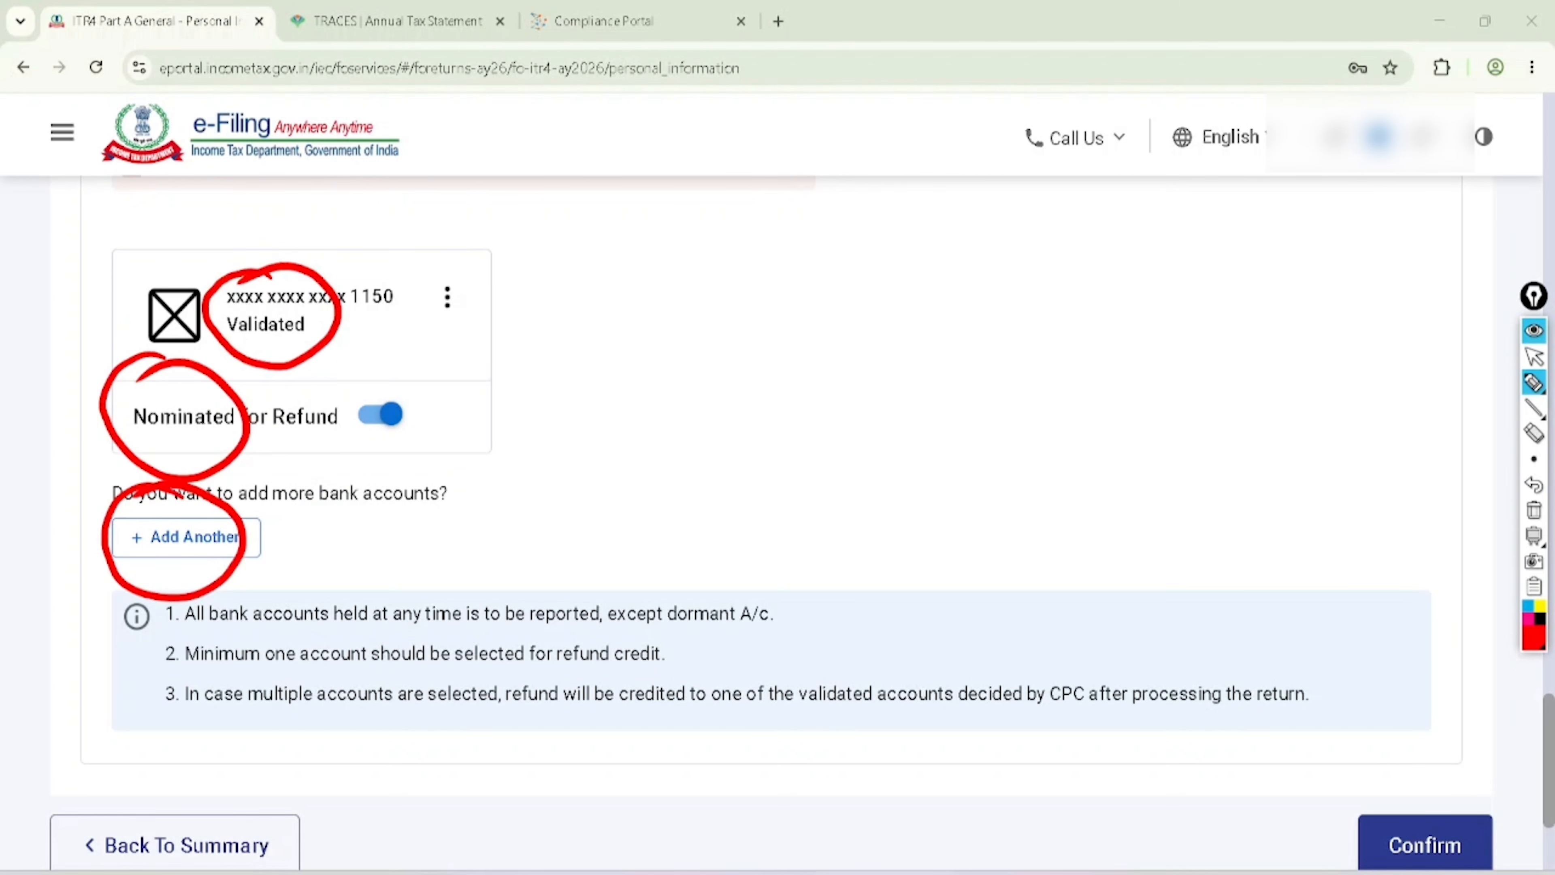
drag(1300, 810, 1417, 758)
click(1532, 358)
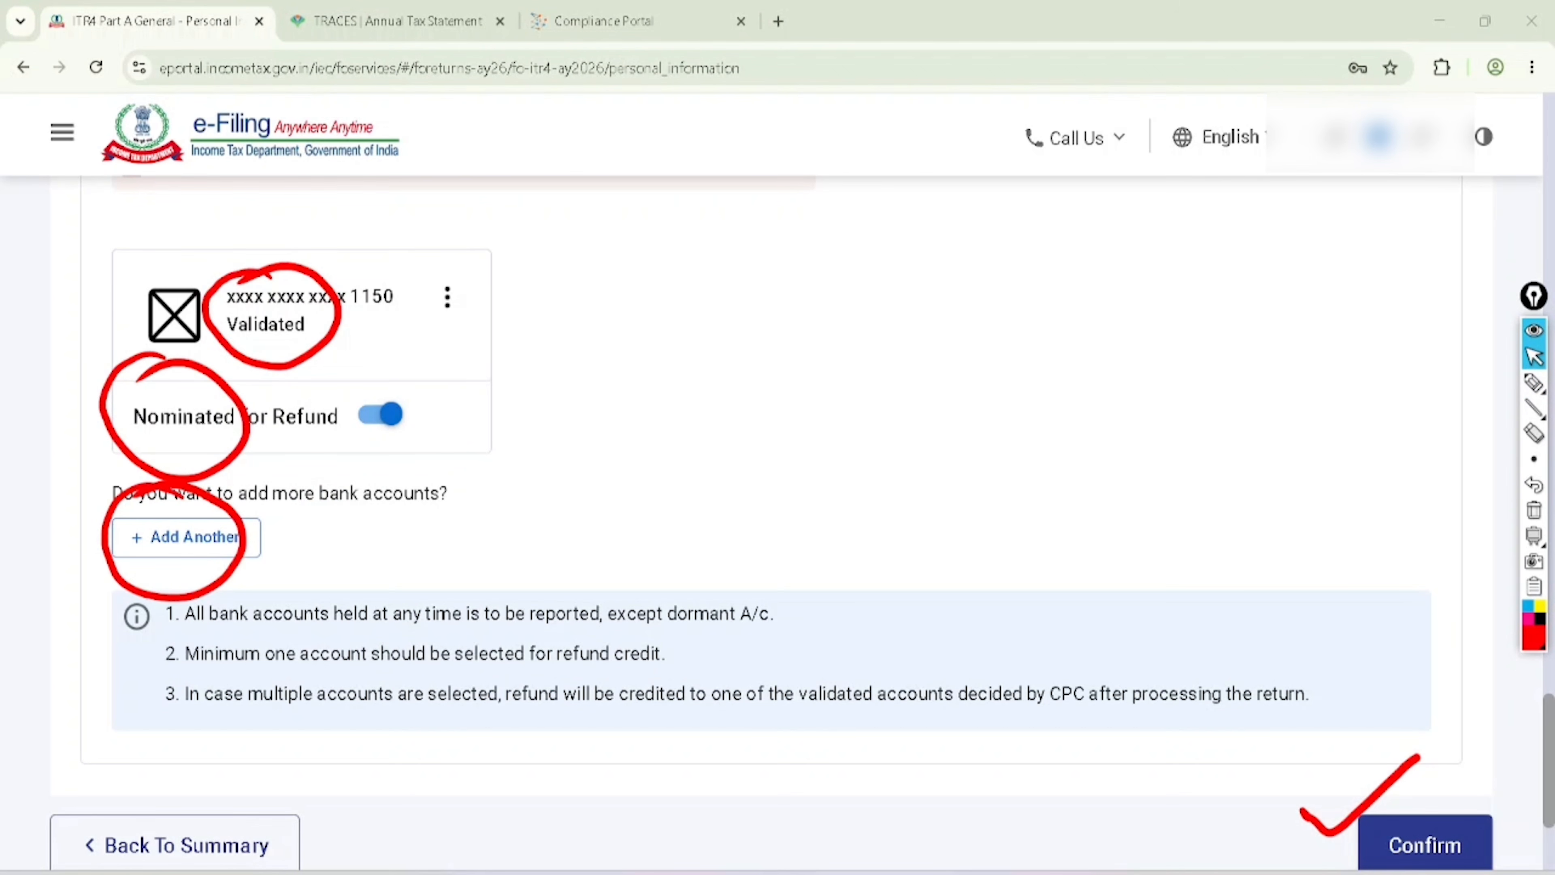
click(1533, 511)
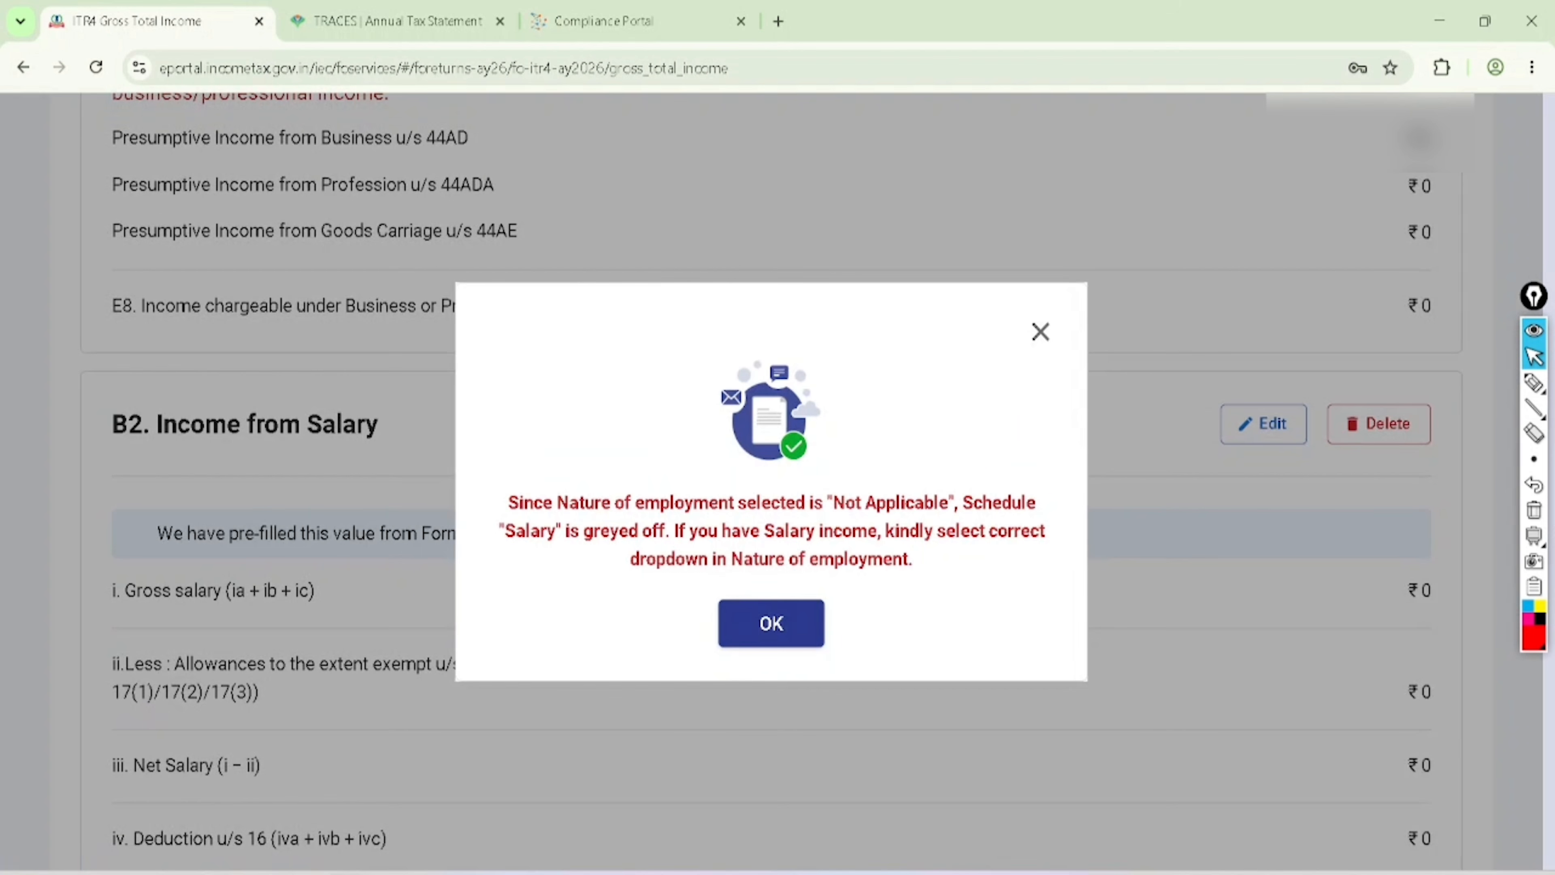
Dismiss the nature of employment notice, circle the B2 salary label and its Edit option, and clear the marks
click(771, 622)
scroll(771, 623, down, 1)
scroll(771, 623, up, 3)
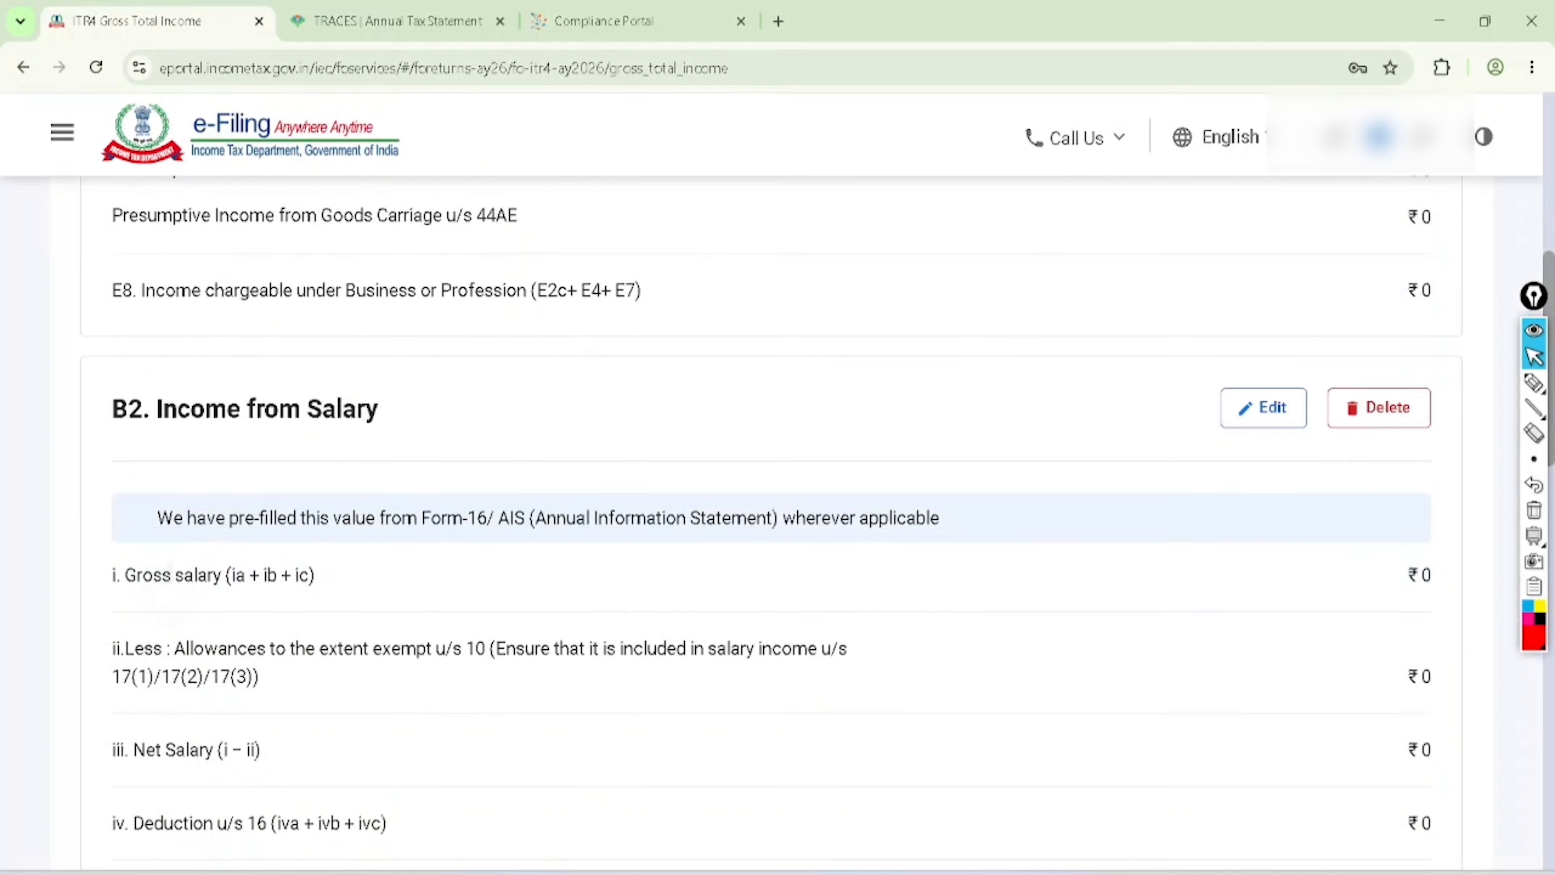
scroll(771, 623, down, 2)
click(1533, 383)
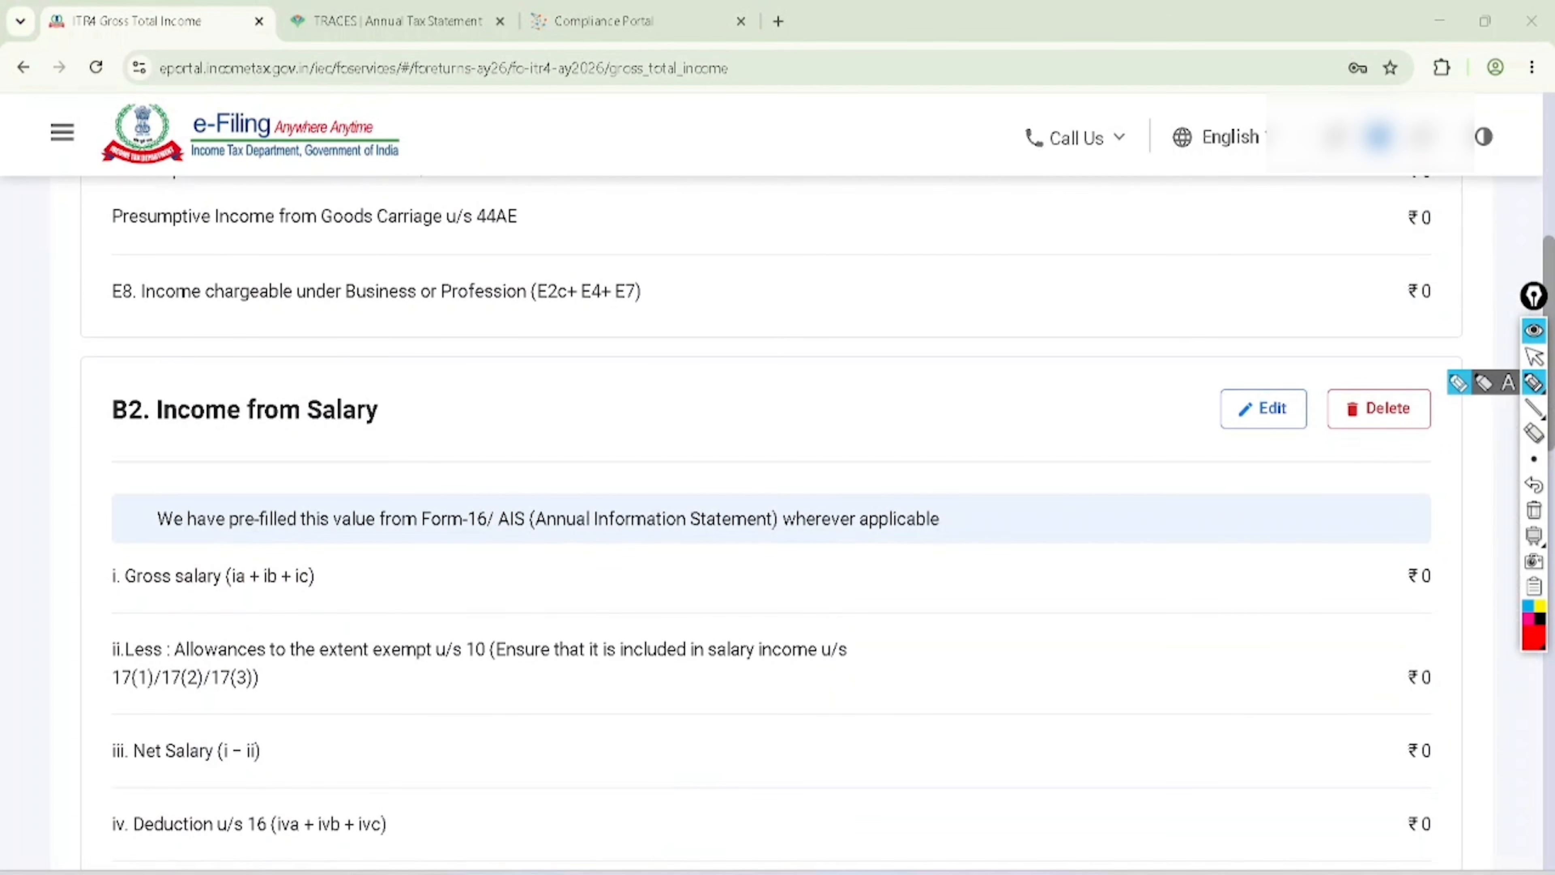
mouse_move(112, 369)
mouse_down()
mouse_move(88, 396)
mouse_move(115, 388)
mouse_up()
mouse_move(1287, 344)
mouse_down()
mouse_move(1298, 357)
mouse_move(1247, 348)
mouse_up()
click(1534, 357)
click(1534, 509)
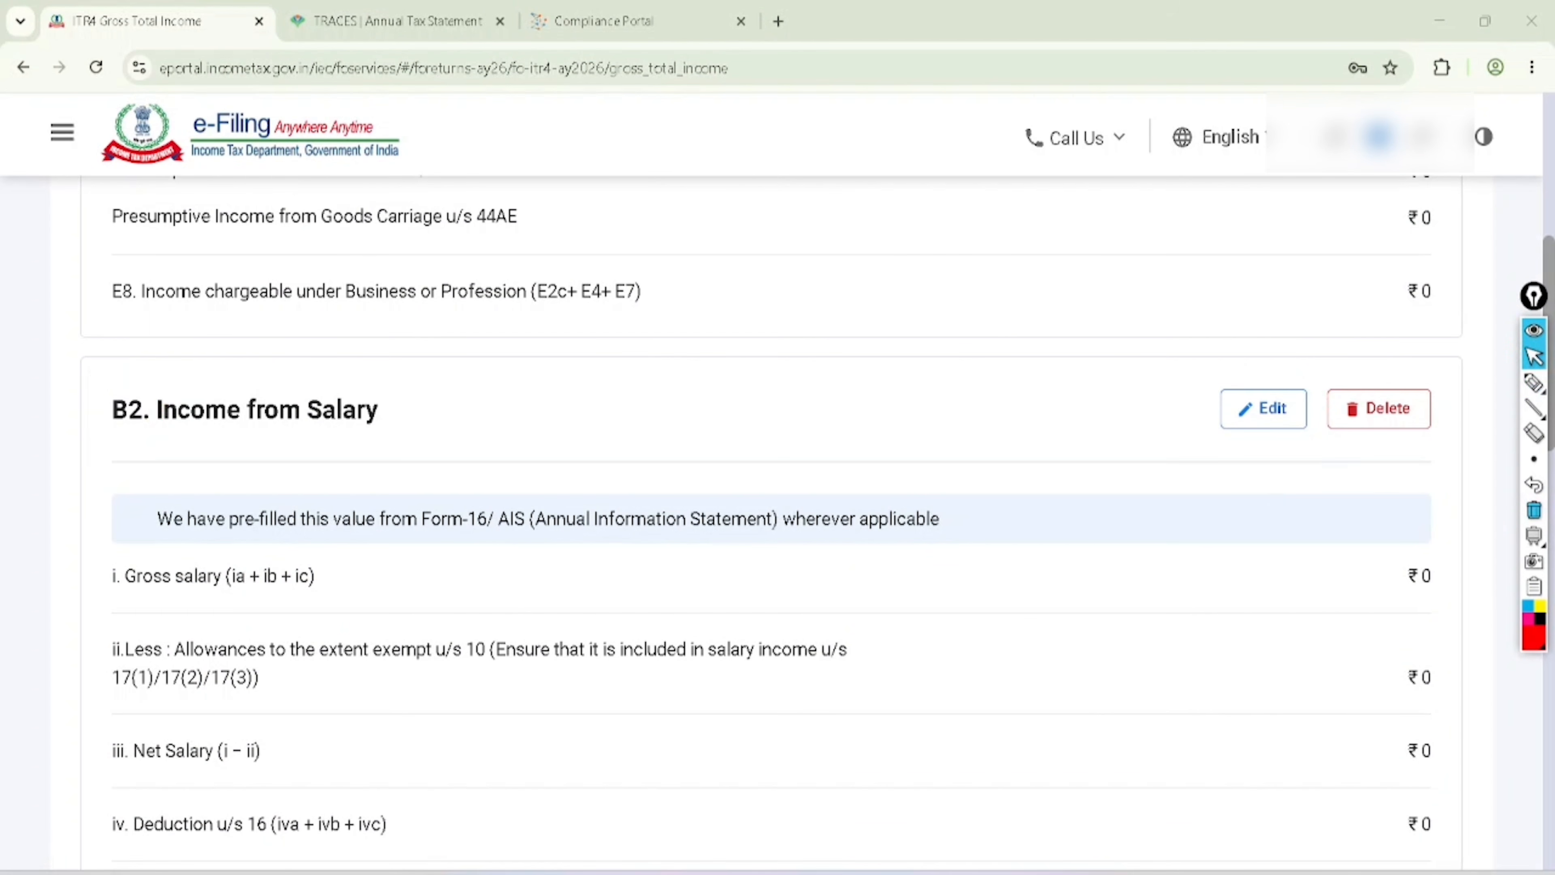
Open the B2 Income from Salary details, look through the salary fields, and return to Gross Total Income
click(1263, 408)
scroll(1262, 408, down, 3)
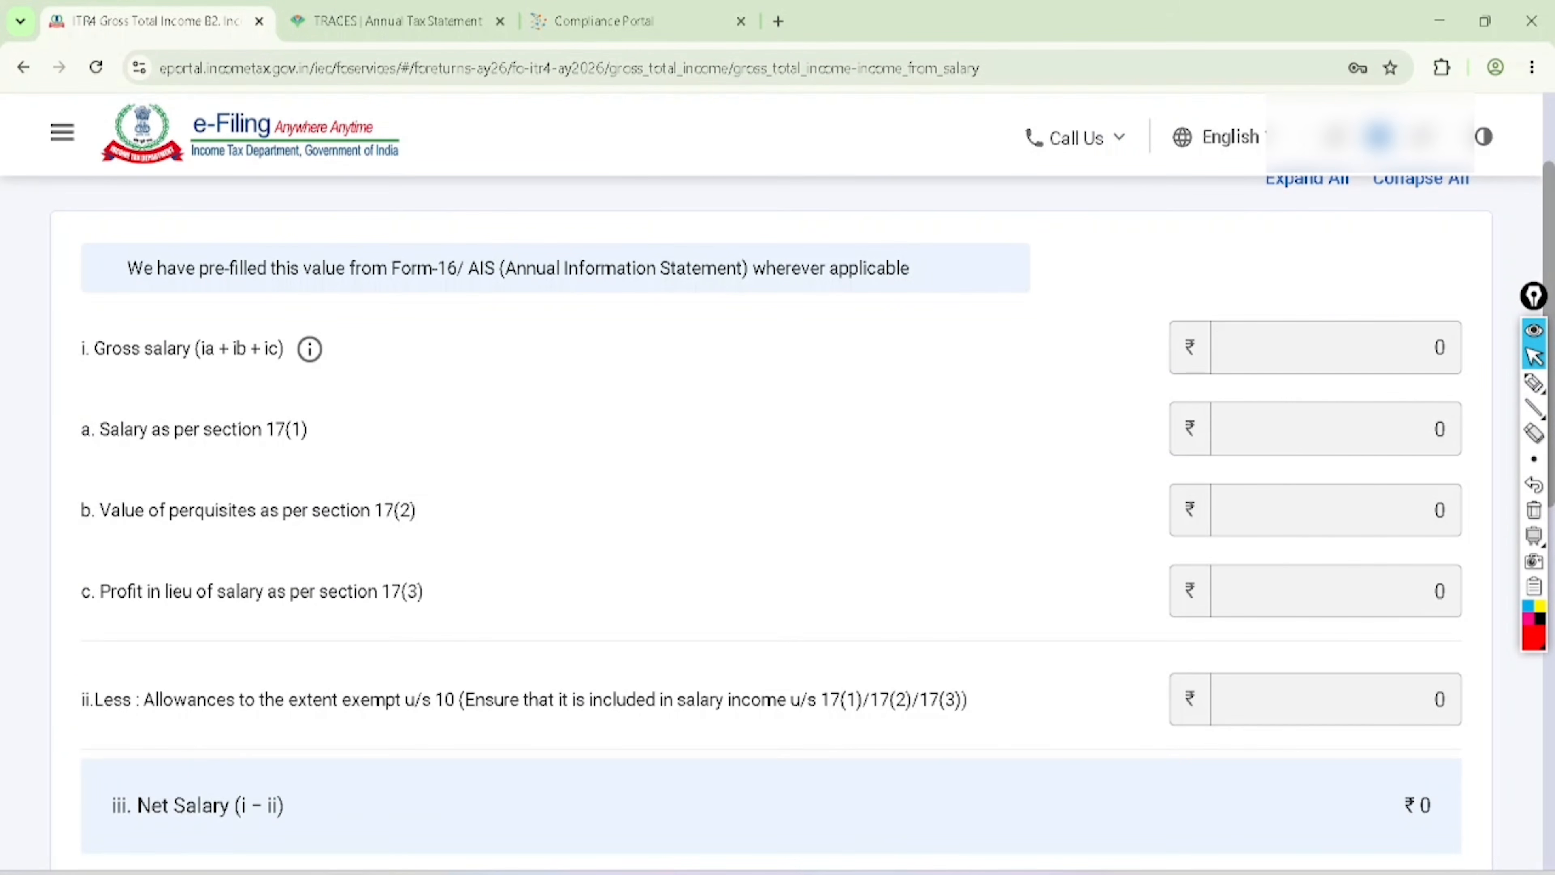
scroll(771, 527, down, 7)
click(119, 601)
scroll(119, 601, down, 8)
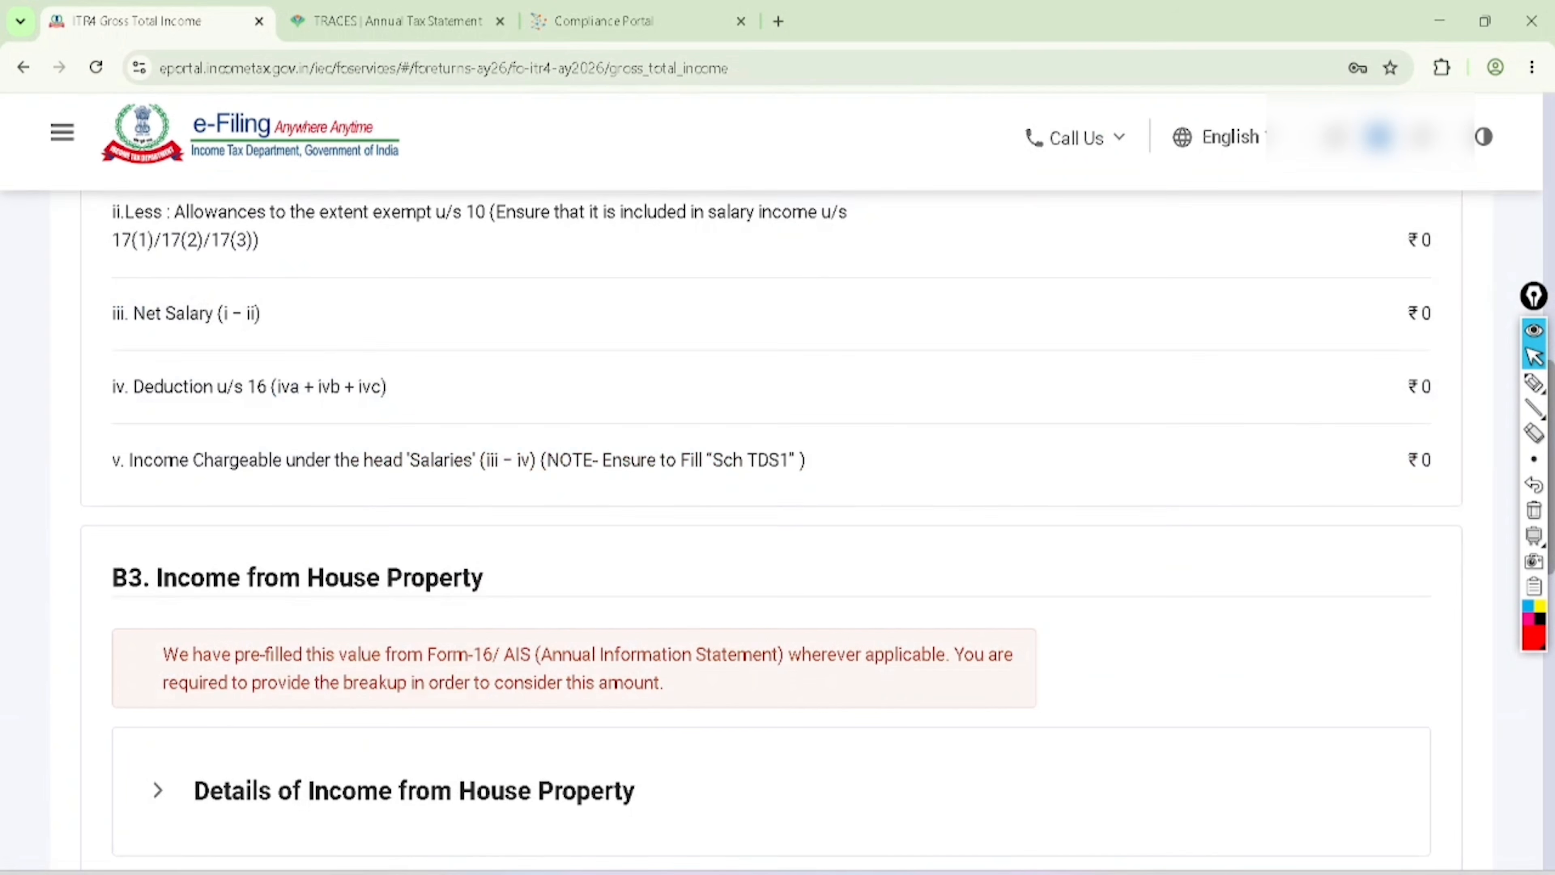
Circle the B1 Income from Business & Profession heading, tick 44AD and handwrite "8%" and "6%" beside it
click(1534, 383)
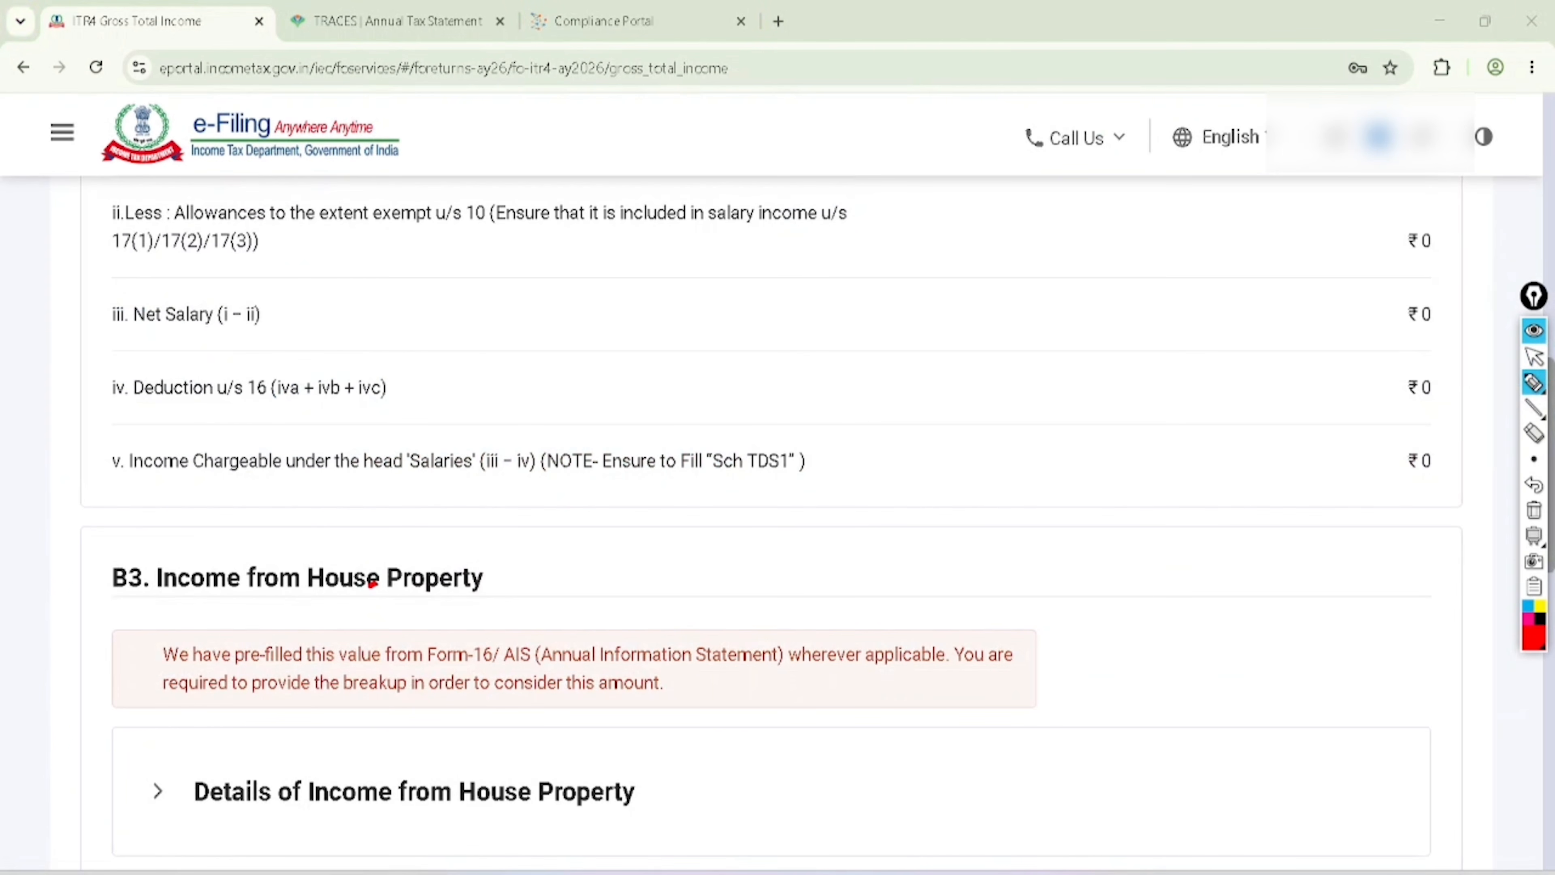
click(1534, 356)
scroll(771, 526, up, 8)
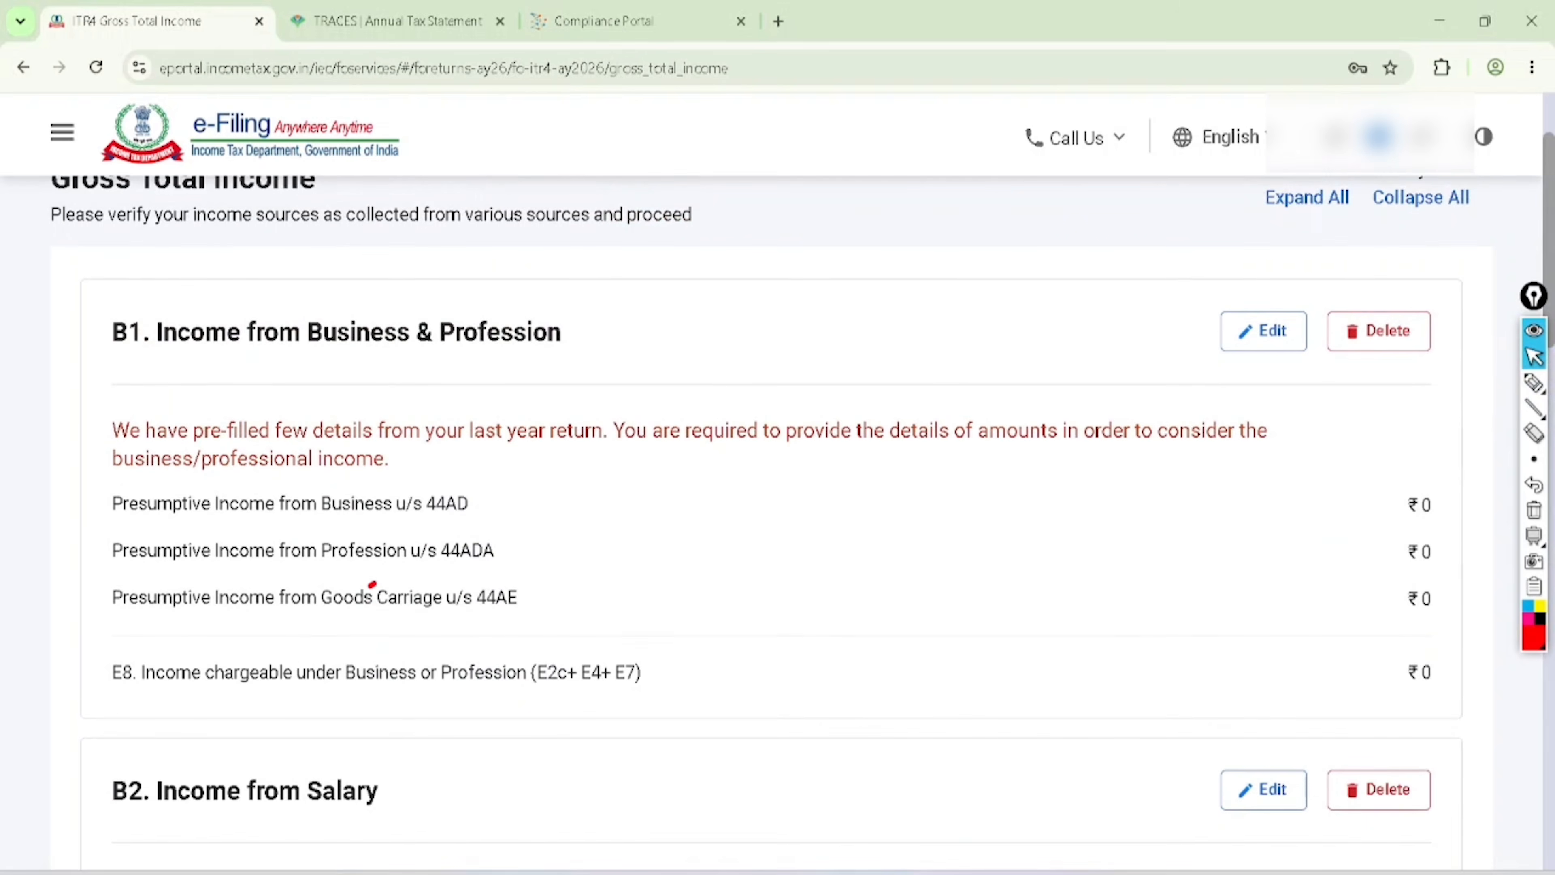
scroll(771, 527, up, 1)
click(1534, 383)
mouse_move(118, 377)
mouse_down()
mouse_move(180, 436)
mouse_move(371, 449)
mouse_move(568, 431)
mouse_move(357, 344)
mouse_move(163, 418)
mouse_up()
mouse_move(482, 564)
mouse_down()
mouse_move(533, 492)
mouse_move(580, 497)
mouse_move(597, 455)
mouse_move(610, 458)
mouse_up()
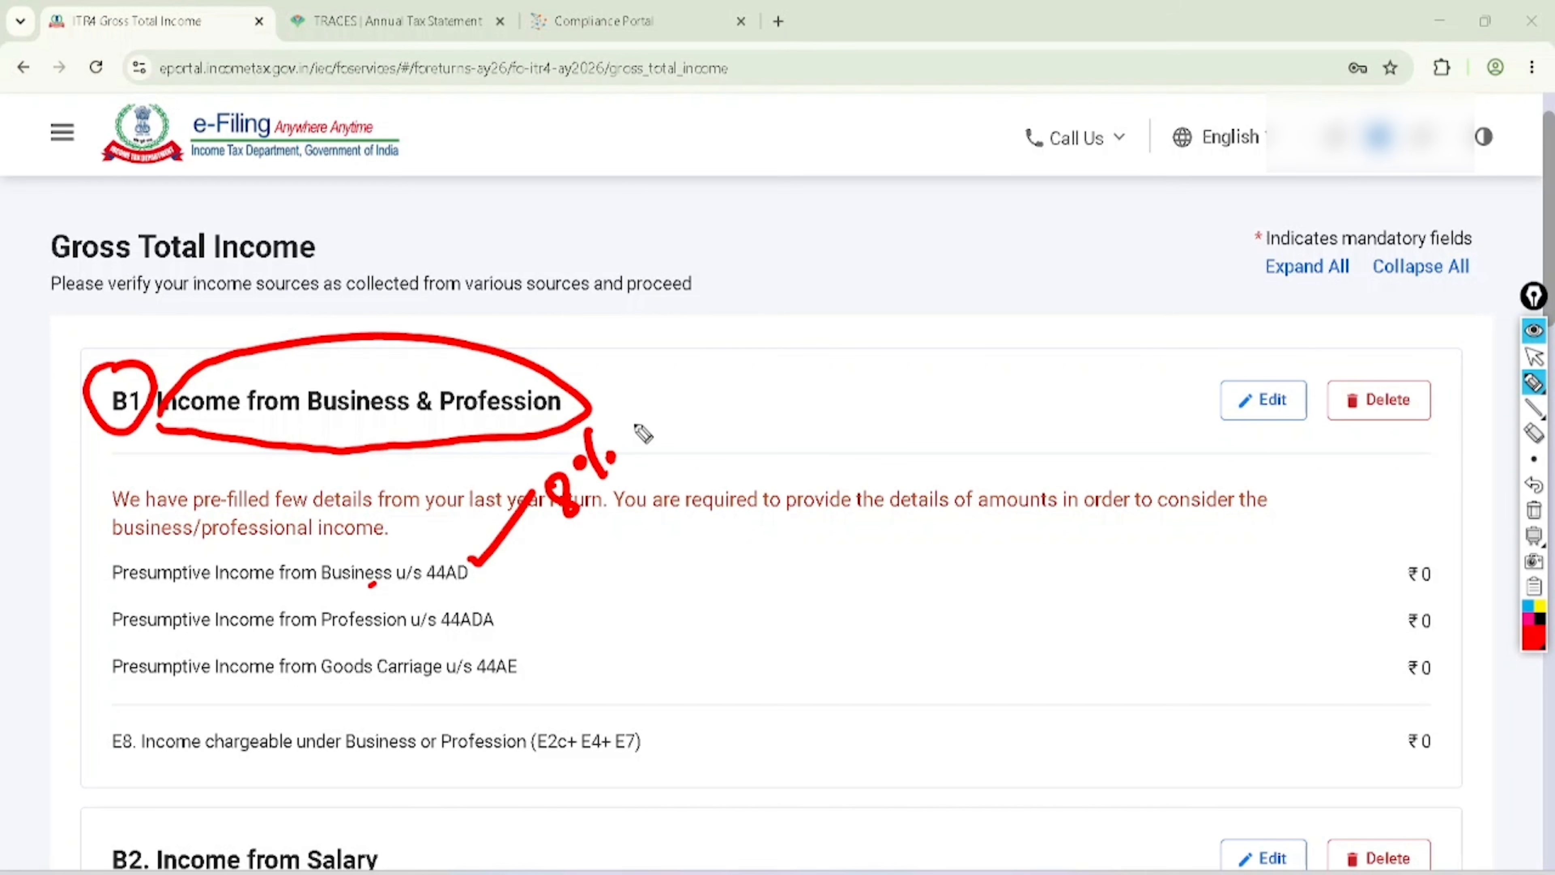
mouse_move(635, 404)
mouse_down()
mouse_move(690, 382)
mouse_move(709, 402)
mouse_up()
Circle 44ADA with a handwritten "50%", circle and tick 44AE, and clear all the marks
drag(465, 587, 545, 608)
mouse_move(578, 551)
mouse_down()
mouse_move(573, 572)
mouse_move(597, 555)
mouse_move(588, 606)
mouse_up()
drag(508, 637, 581, 642)
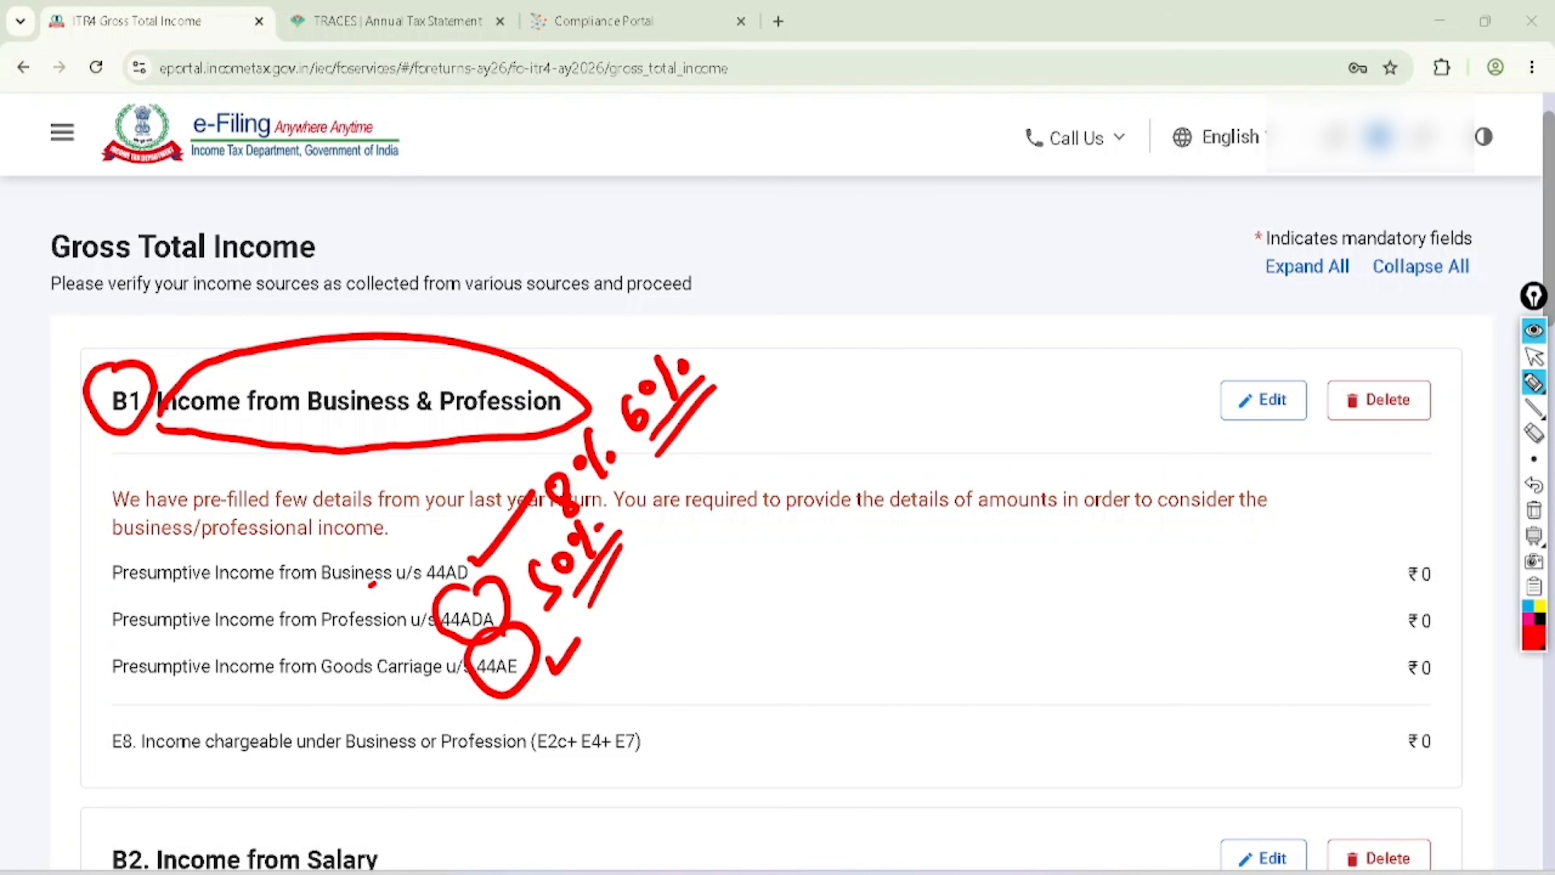
click(1534, 357)
click(1534, 509)
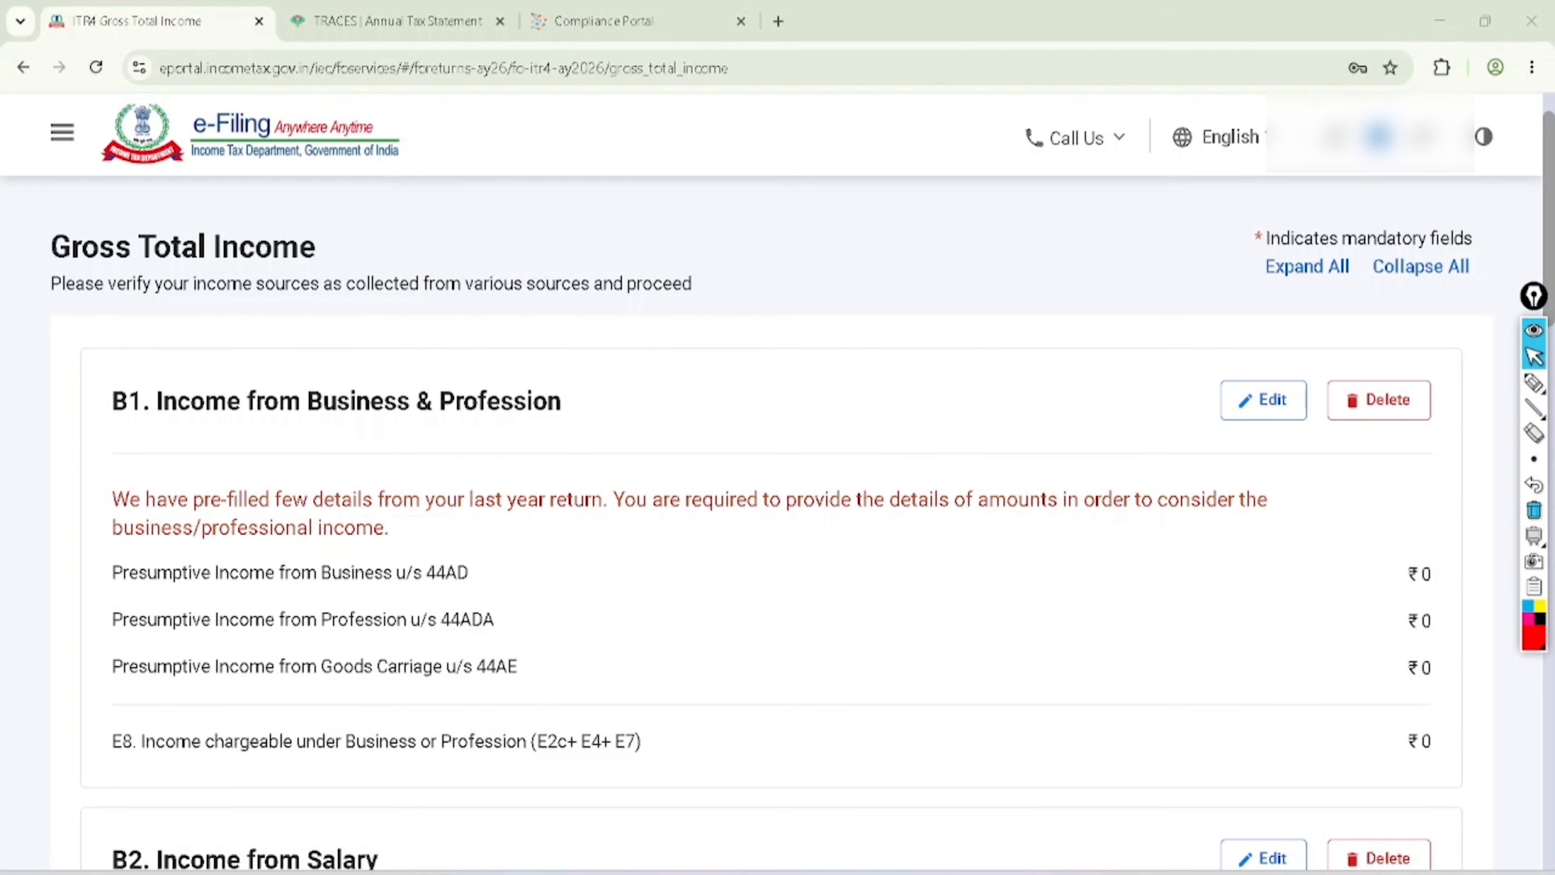
Circle the Edit option of B1 Income from Business & Profession and open that section for editing
click(1534, 382)
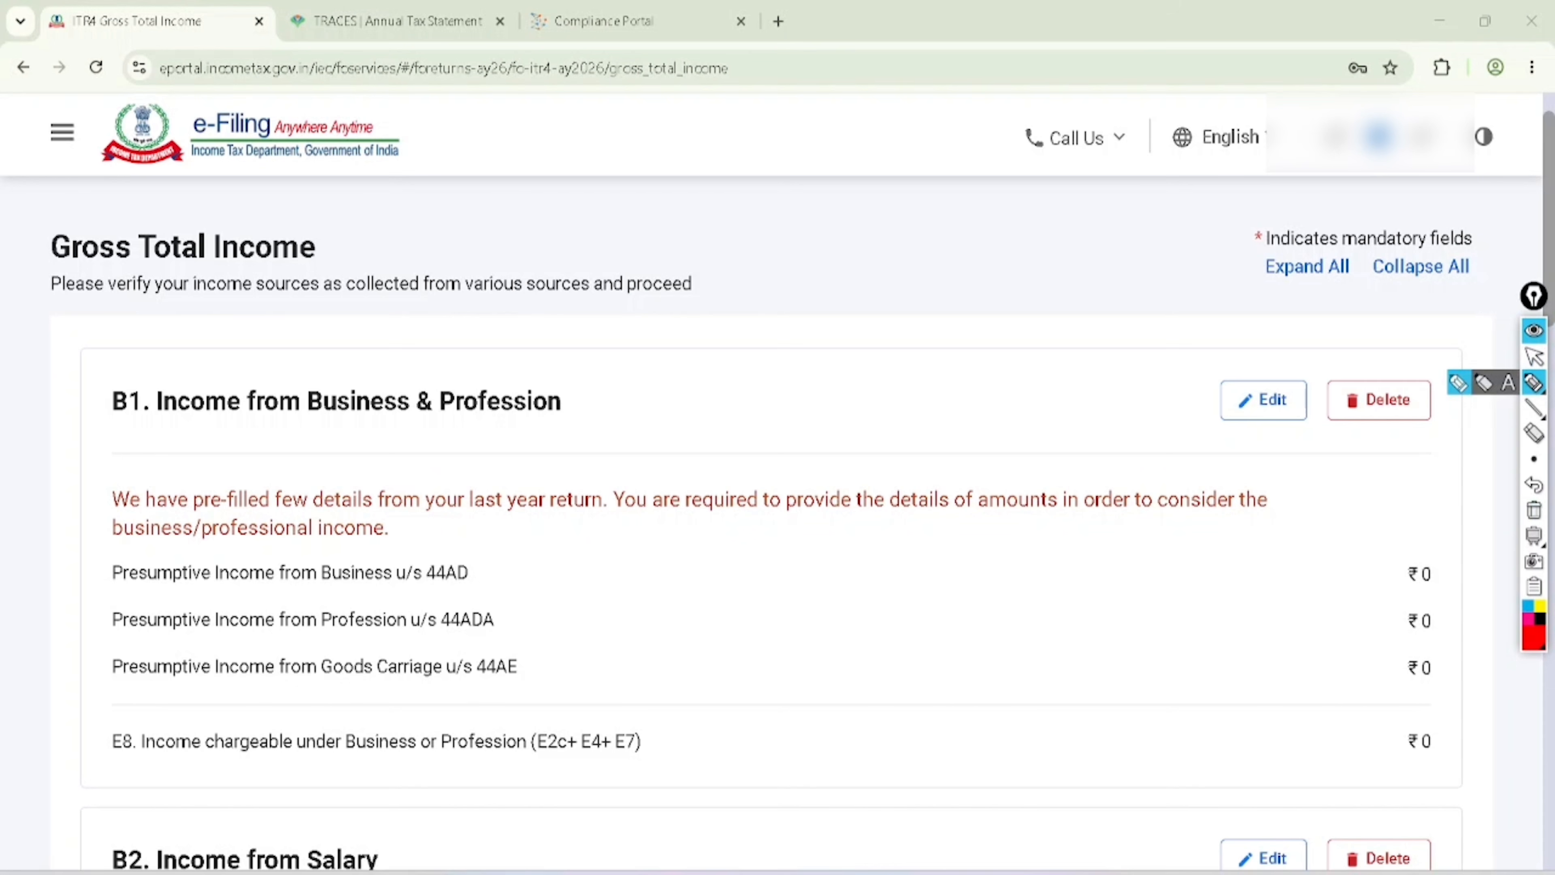
mouse_move(1261, 330)
mouse_down()
mouse_move(1239, 341)
mouse_move(1285, 493)
mouse_move(1322, 398)
mouse_move(1271, 331)
mouse_up()
click(1534, 356)
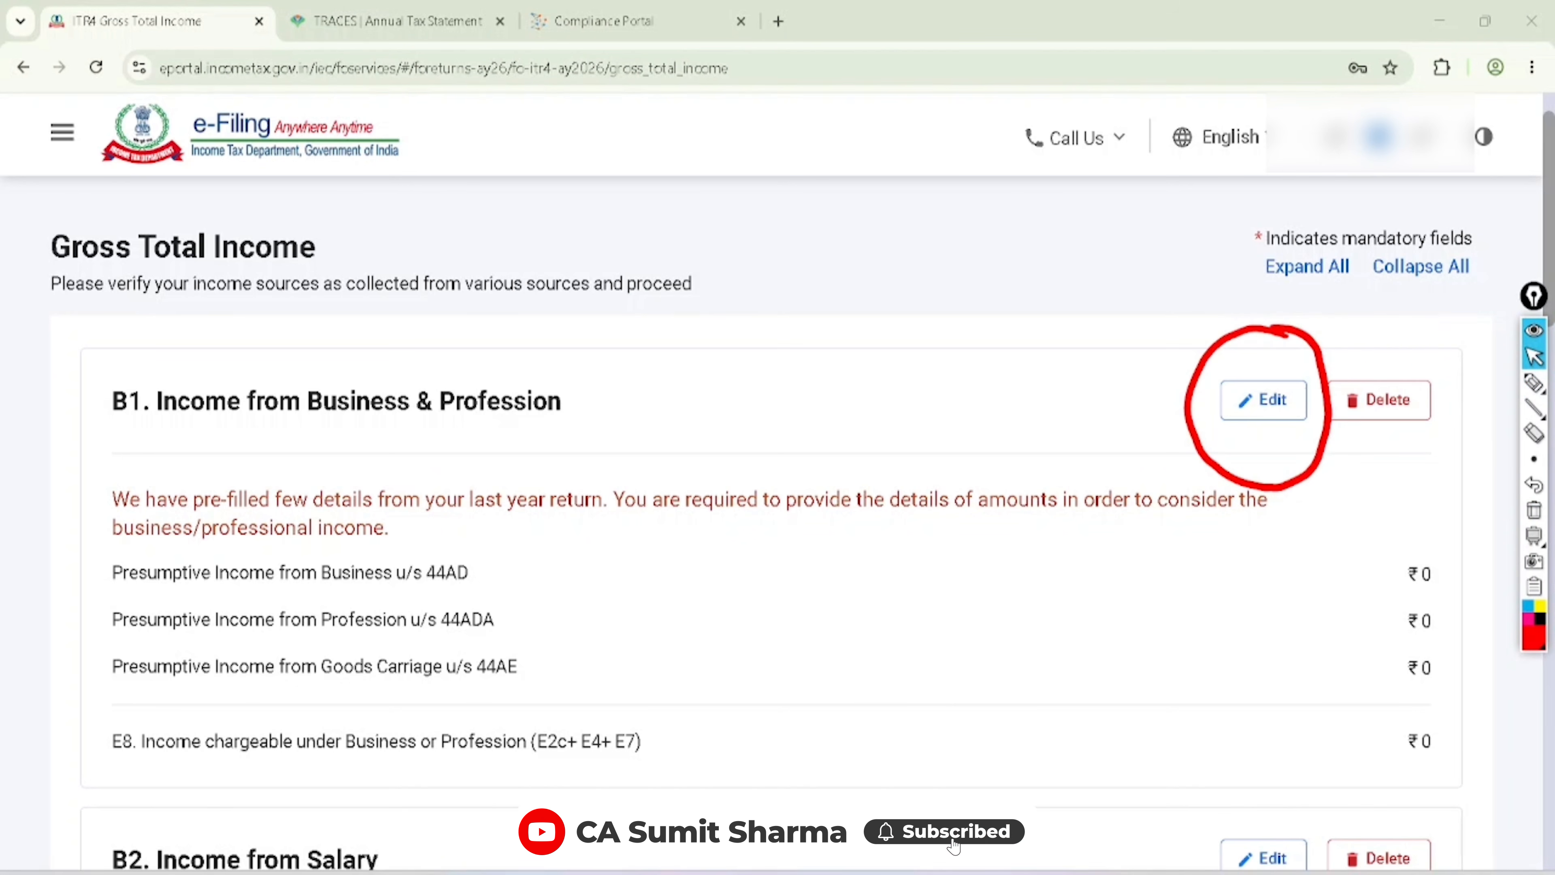
click(1263, 399)
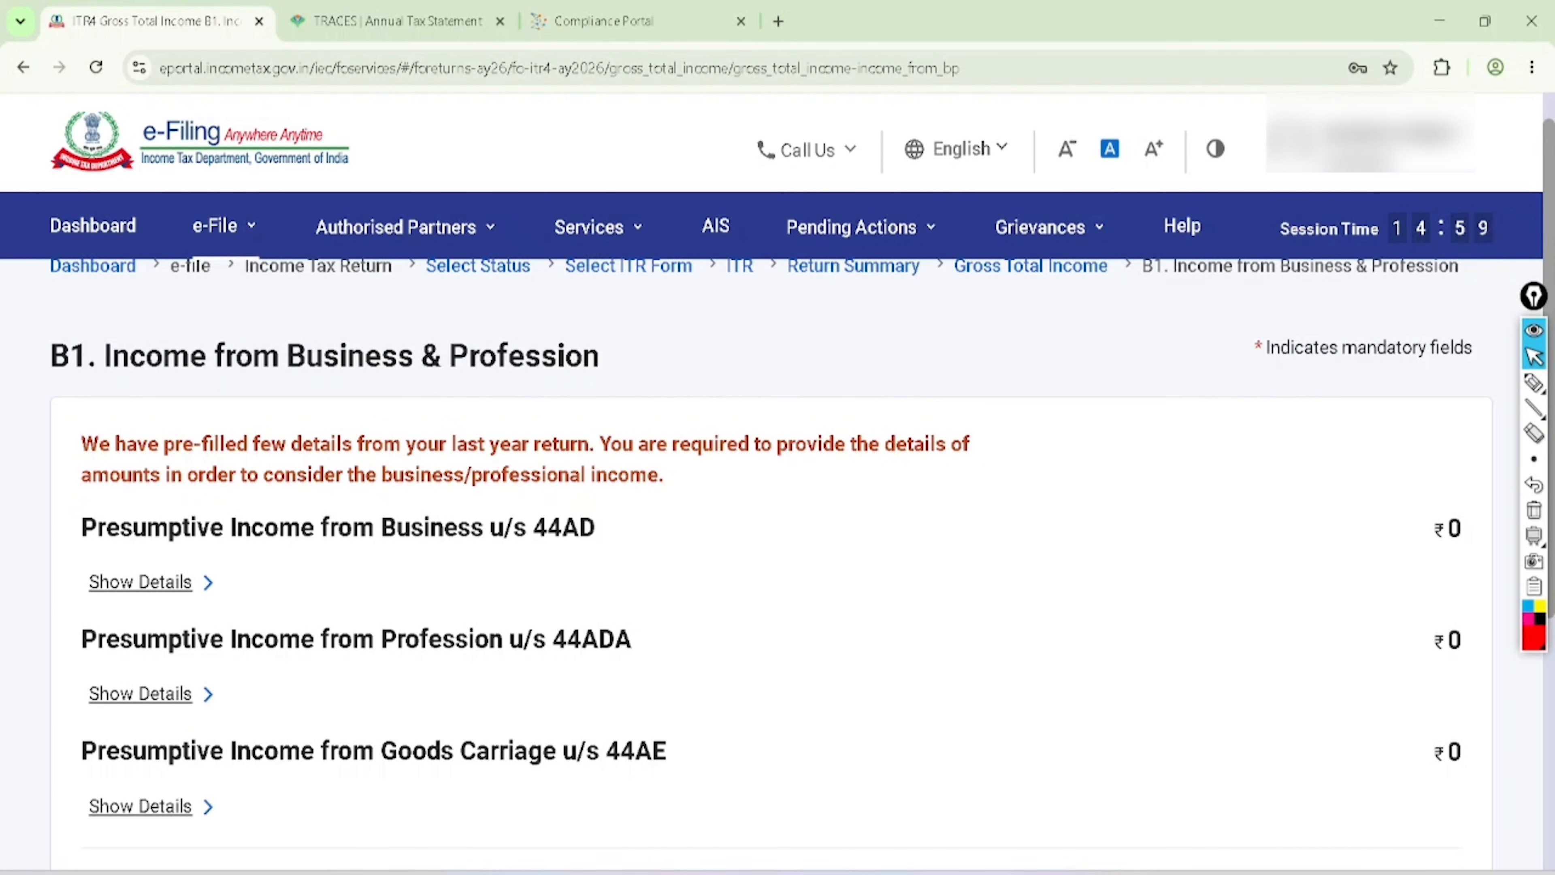
Circle 44AE and its Show Details link in the goods carriage section, and clear the marks
scroll(777, 490, down, 3)
key(ctrl+shift+3)
mouse_move(655, 492)
mouse_down()
mouse_move(582, 521)
mouse_move(606, 491)
mouse_up()
mouse_move(149, 535)
mouse_down()
mouse_move(70, 599)
mouse_move(114, 544)
mouse_up()
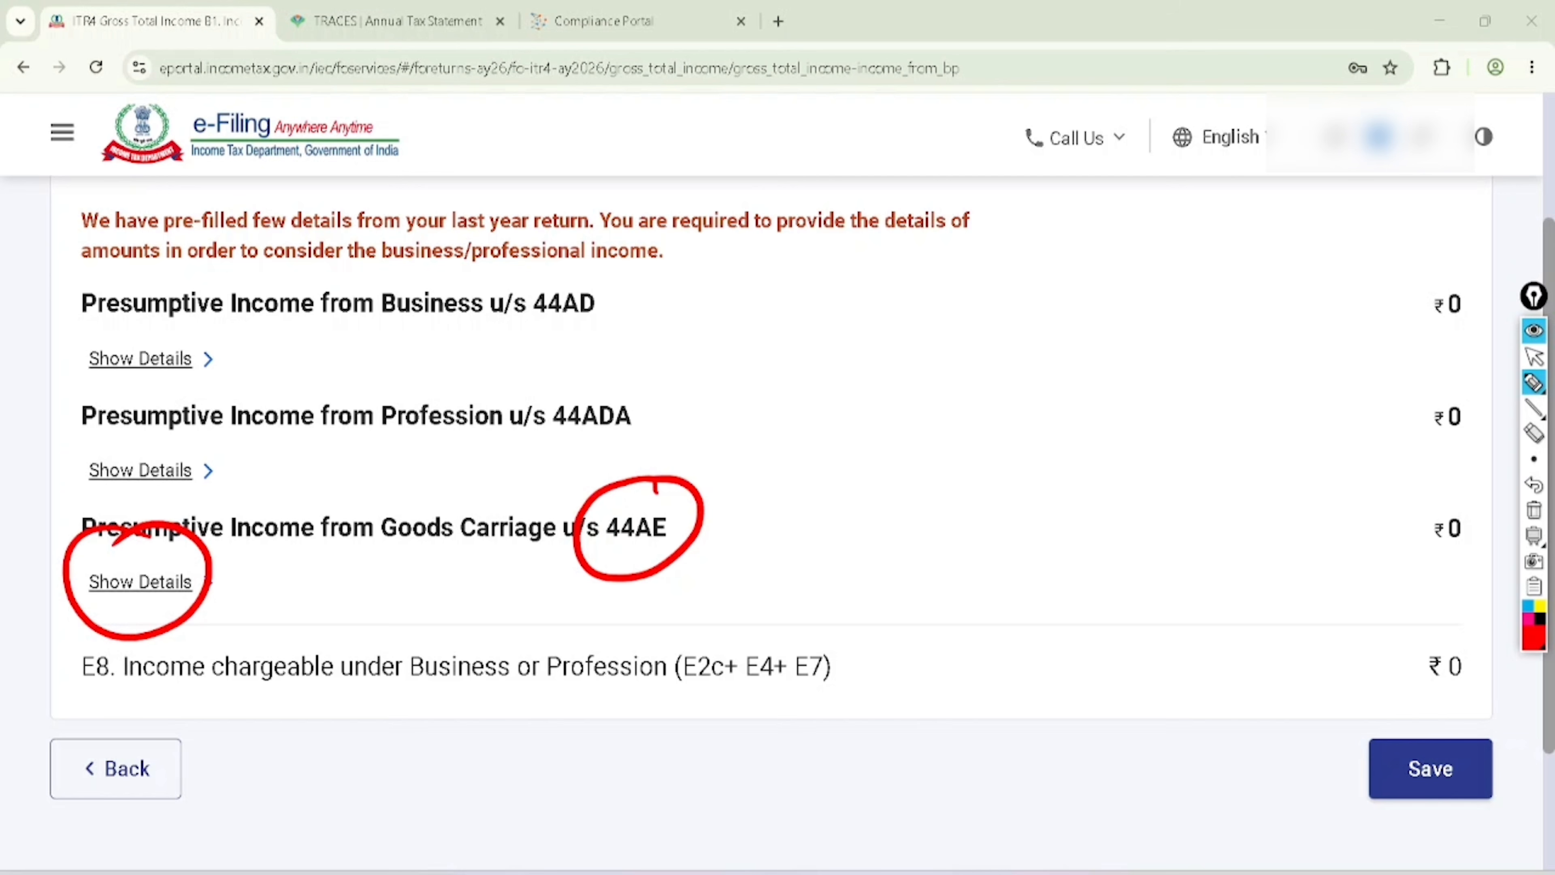
click(1533, 357)
click(1533, 510)
Expand the goods carriage details u/s 44AE, circle Add Another under the business table, and clear the mark
click(140, 582)
scroll(140, 582, down, 4)
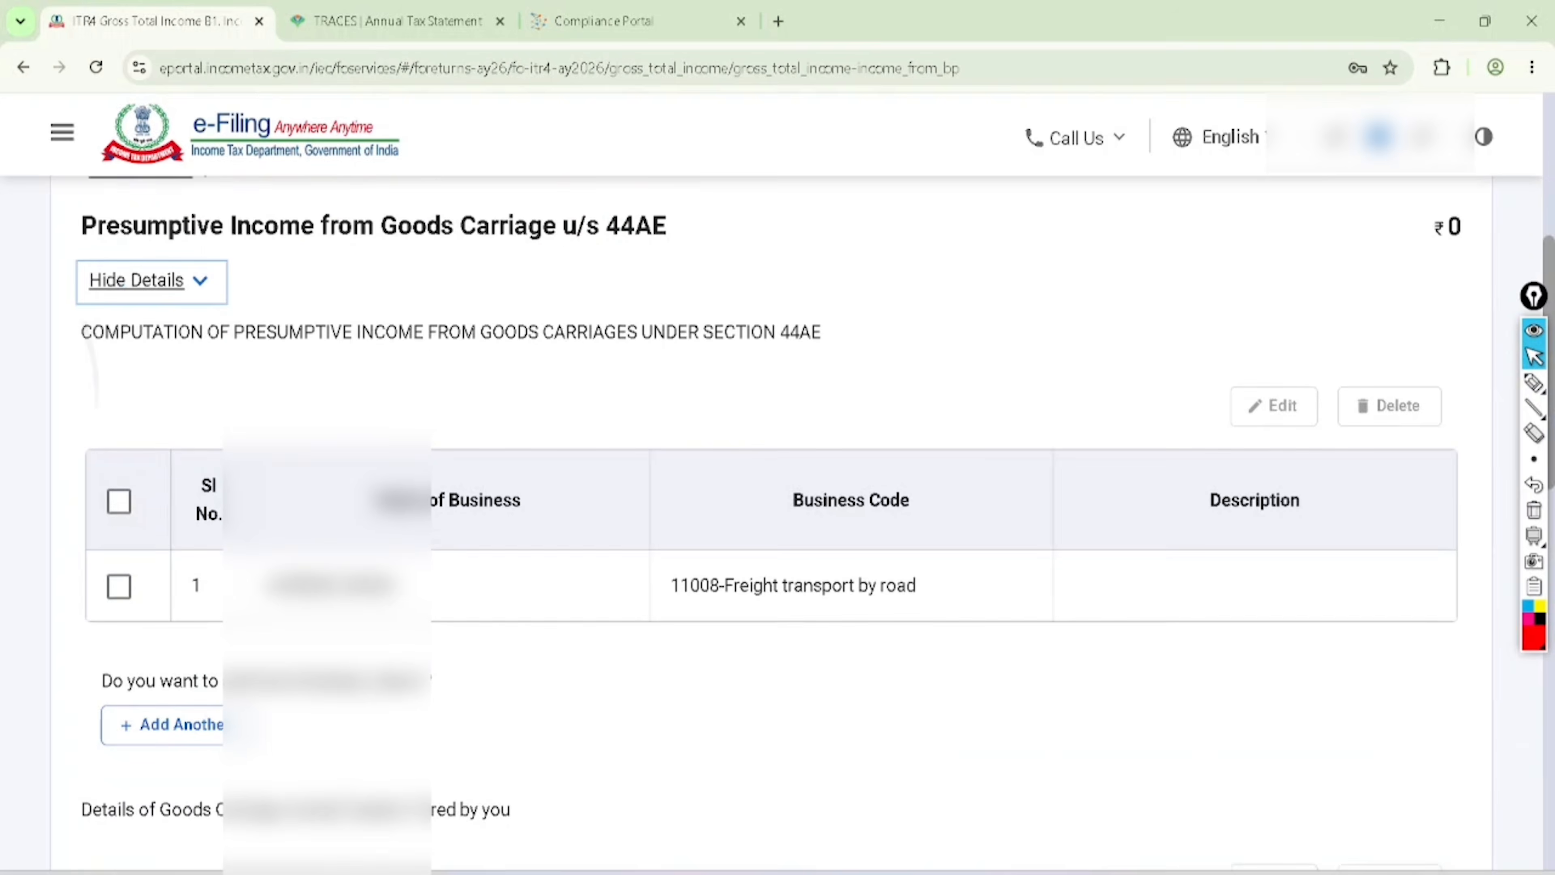
scroll(777, 521, down, 2)
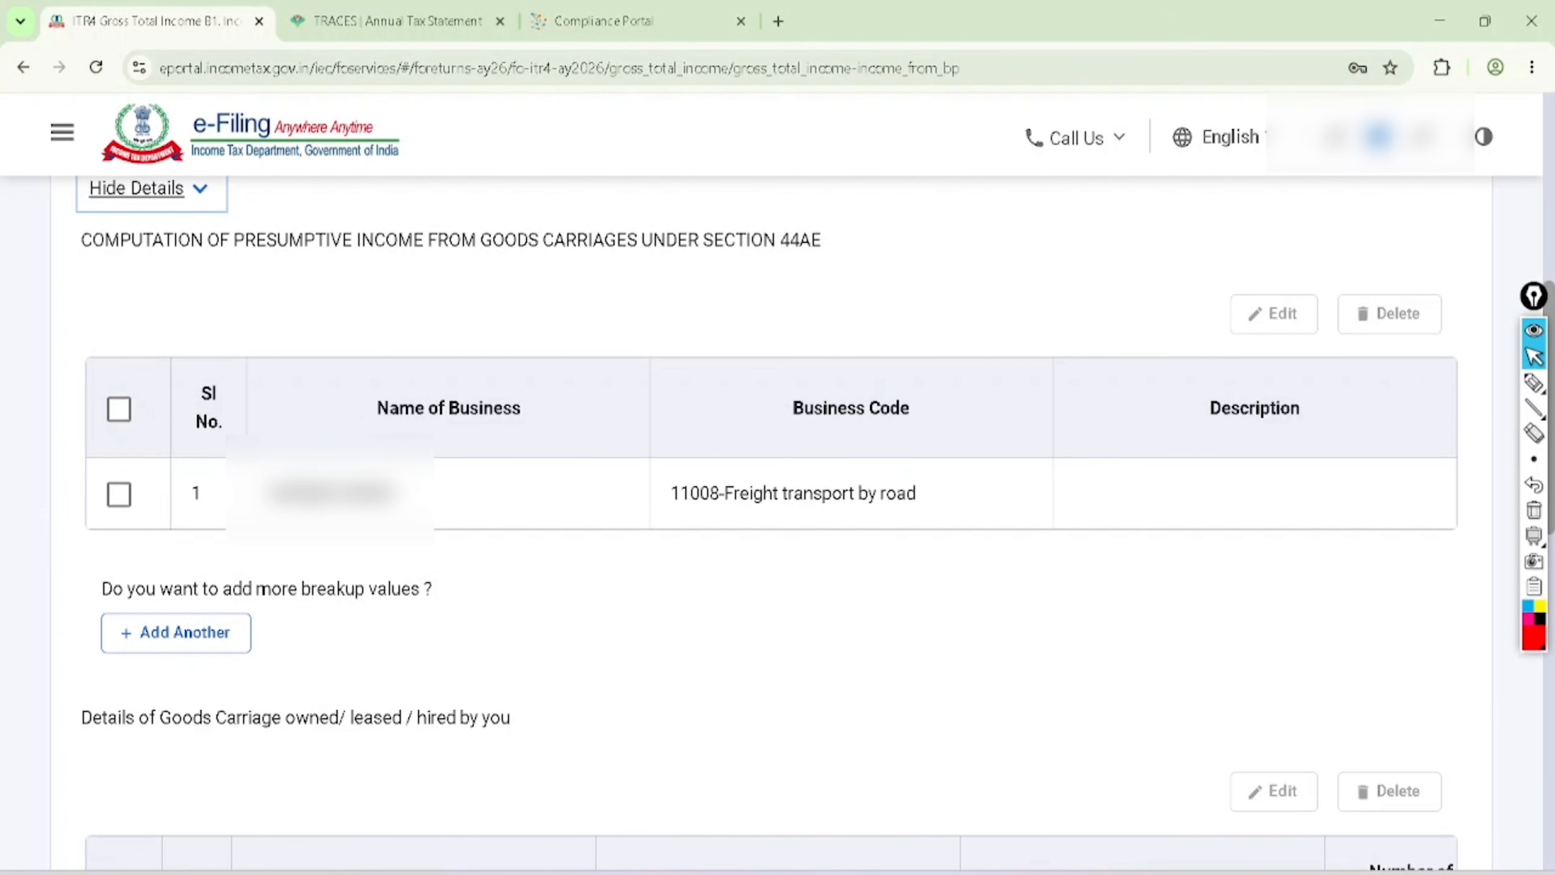
click(1534, 383)
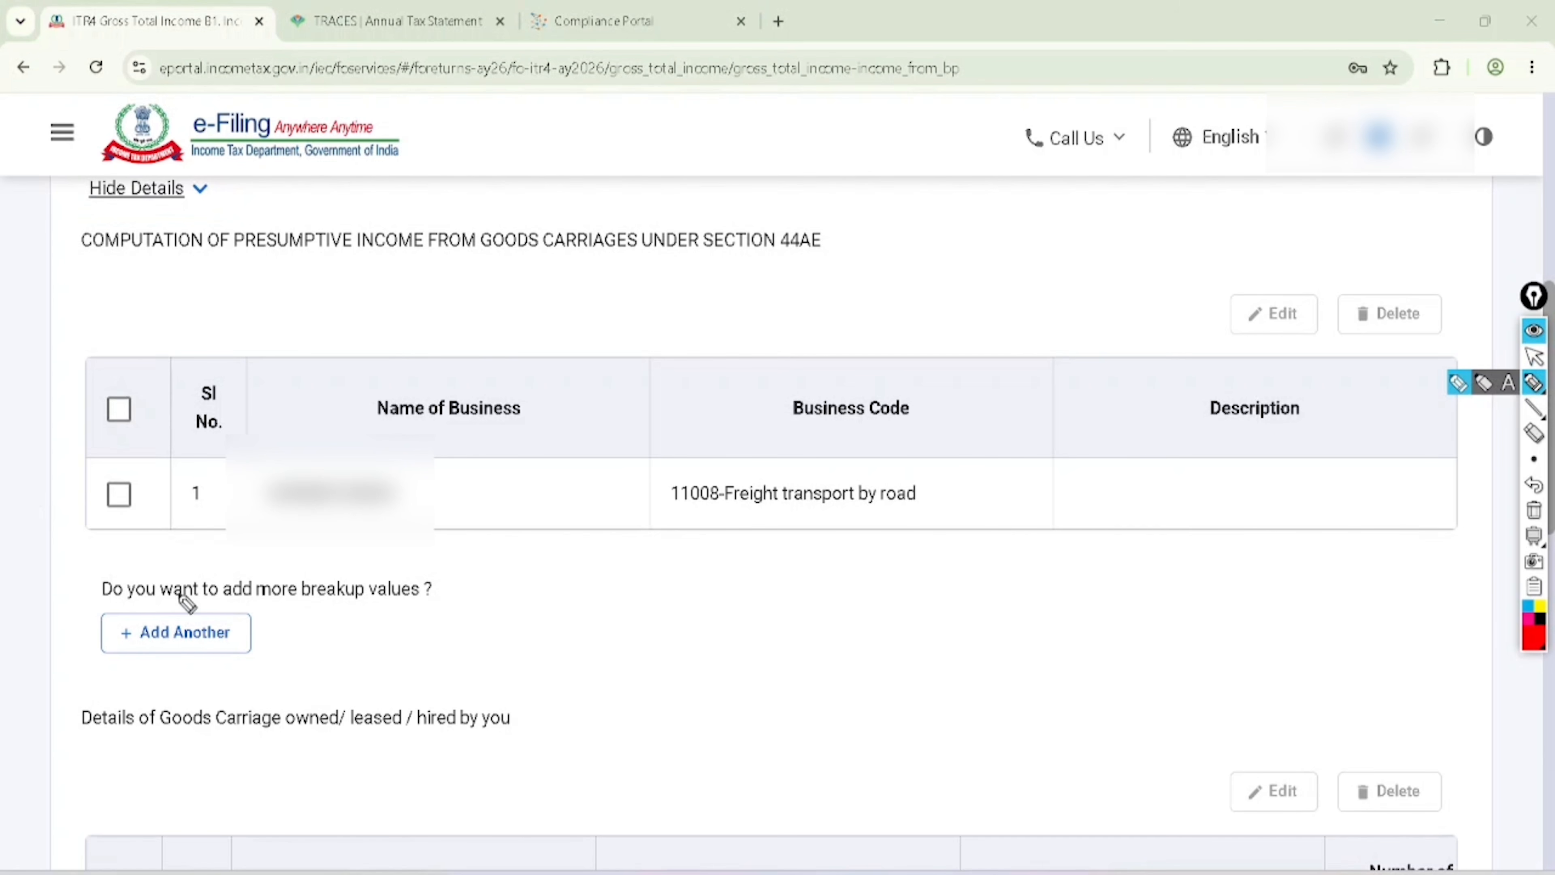
mouse_move(161, 572)
mouse_down()
mouse_move(248, 610)
mouse_move(118, 588)
mouse_up()
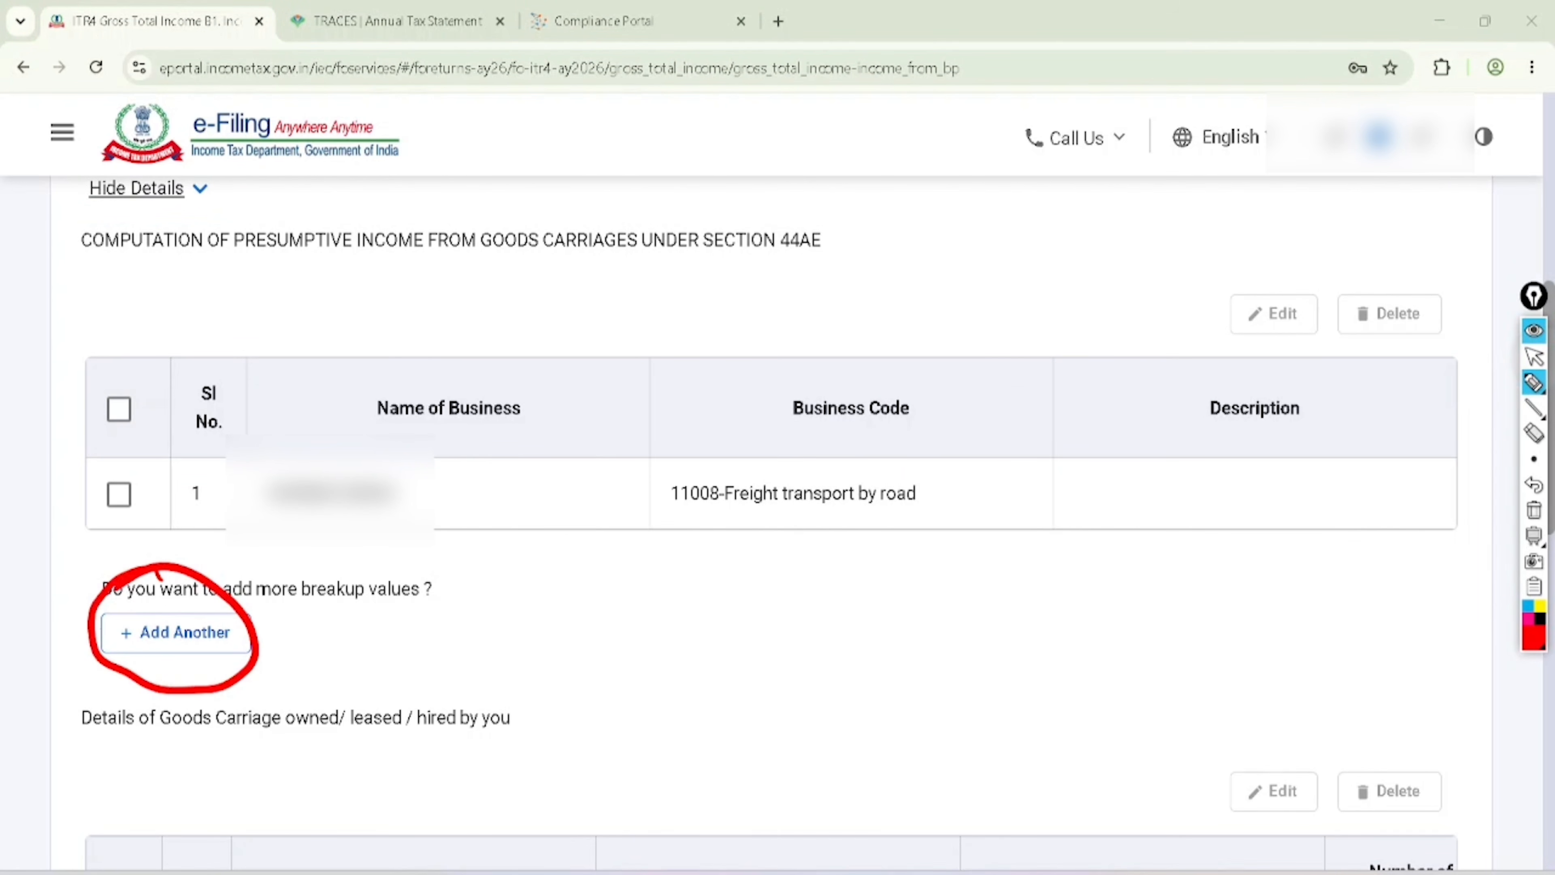
click(1533, 357)
click(1534, 509)
Open the 11008-Freight transport by road entry, mark its name, business code and description, clear the marks, and save it
click(119, 493)
click(1273, 313)
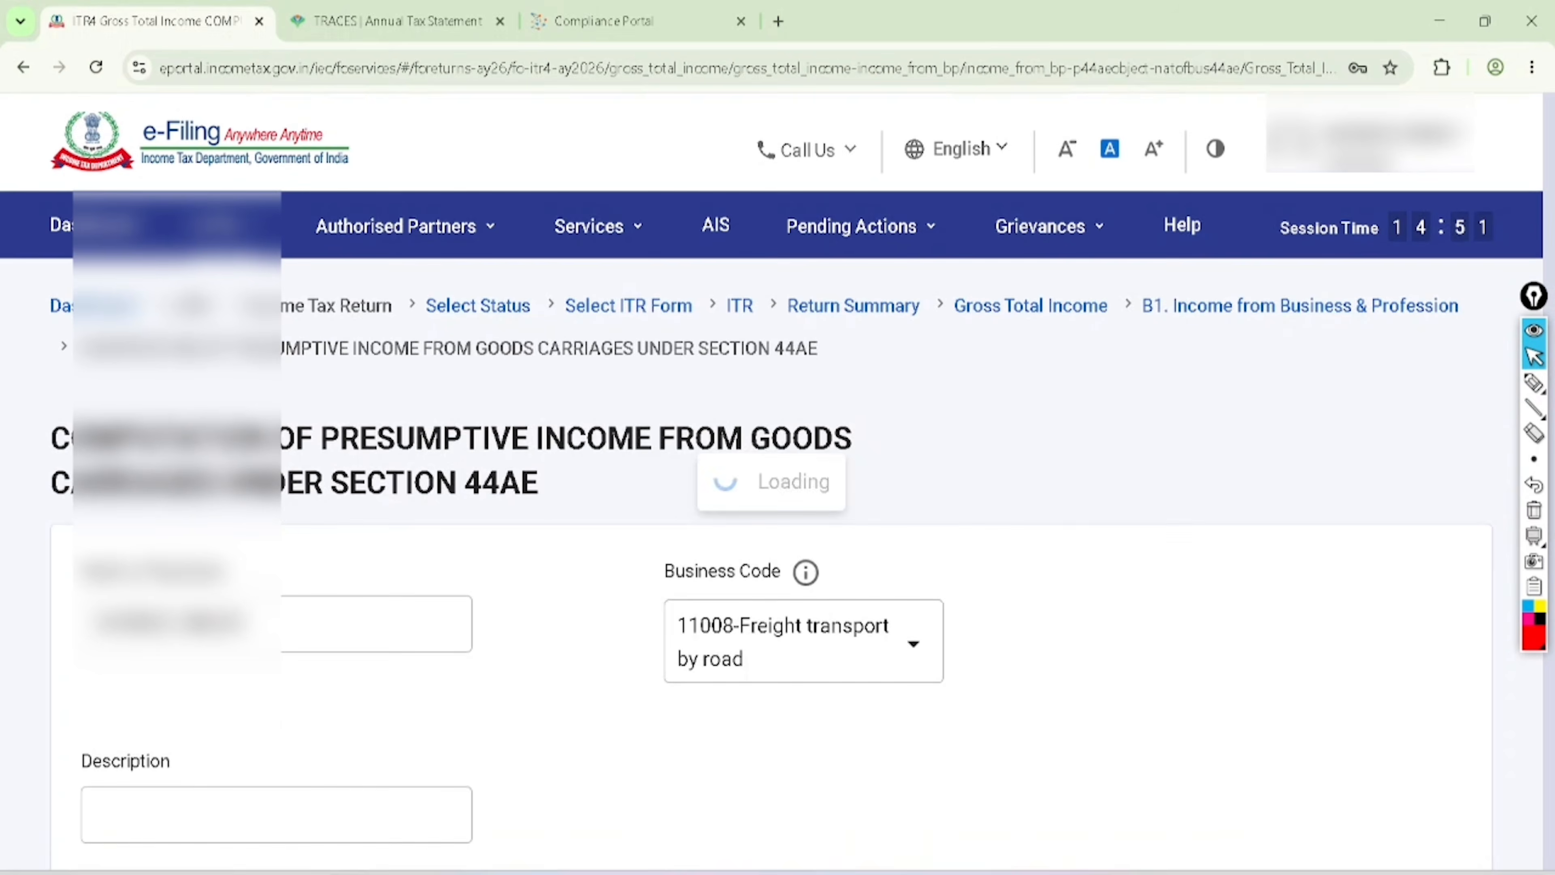
scroll(777, 489, down, 4)
click(1533, 382)
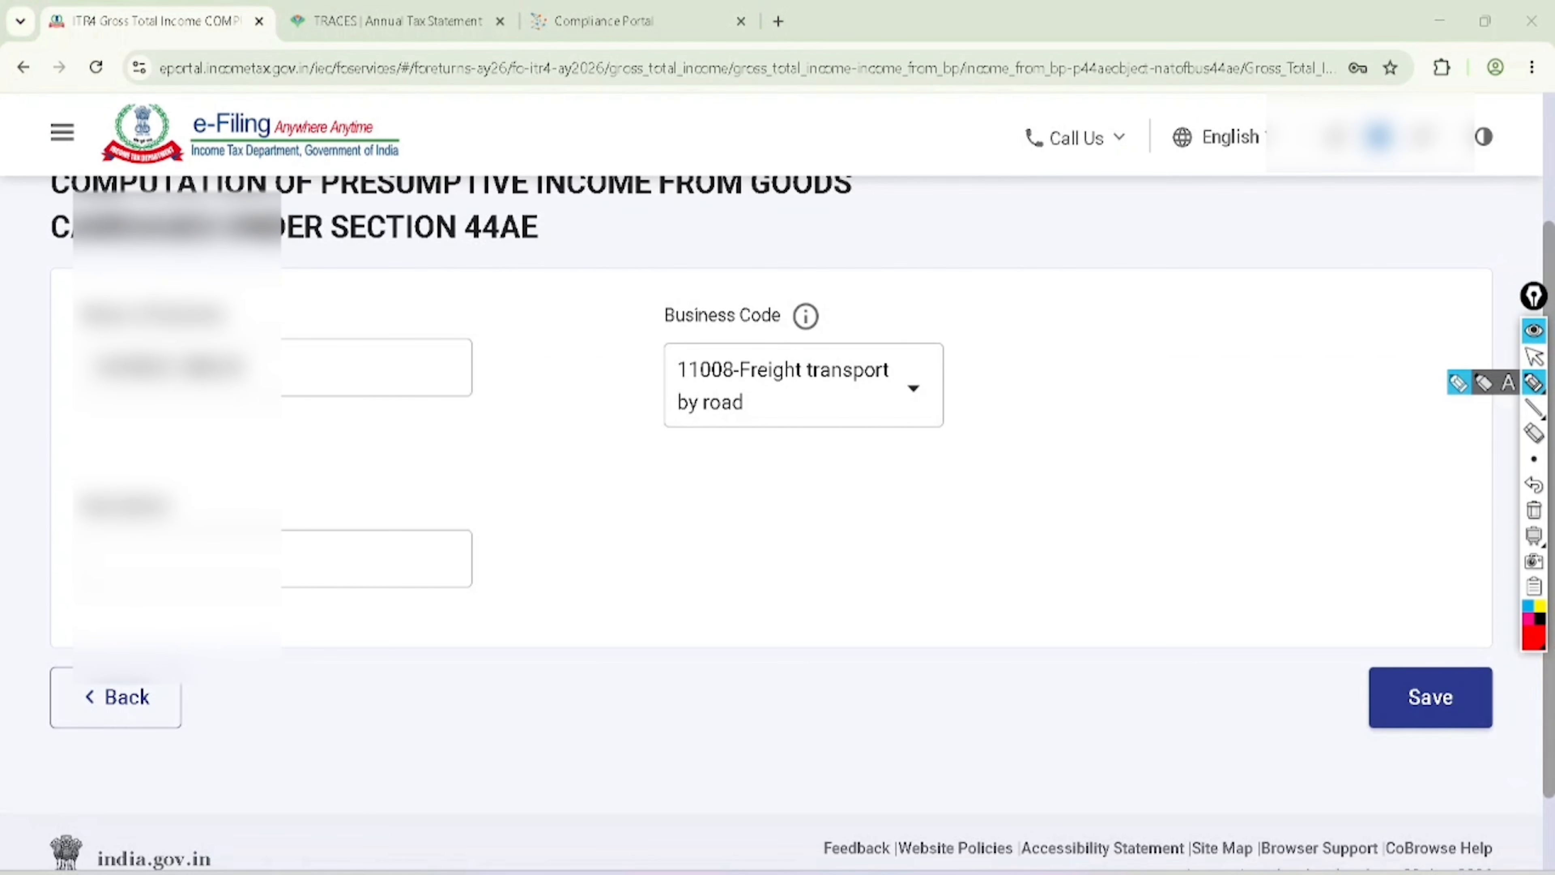
drag(140, 362, 248, 242)
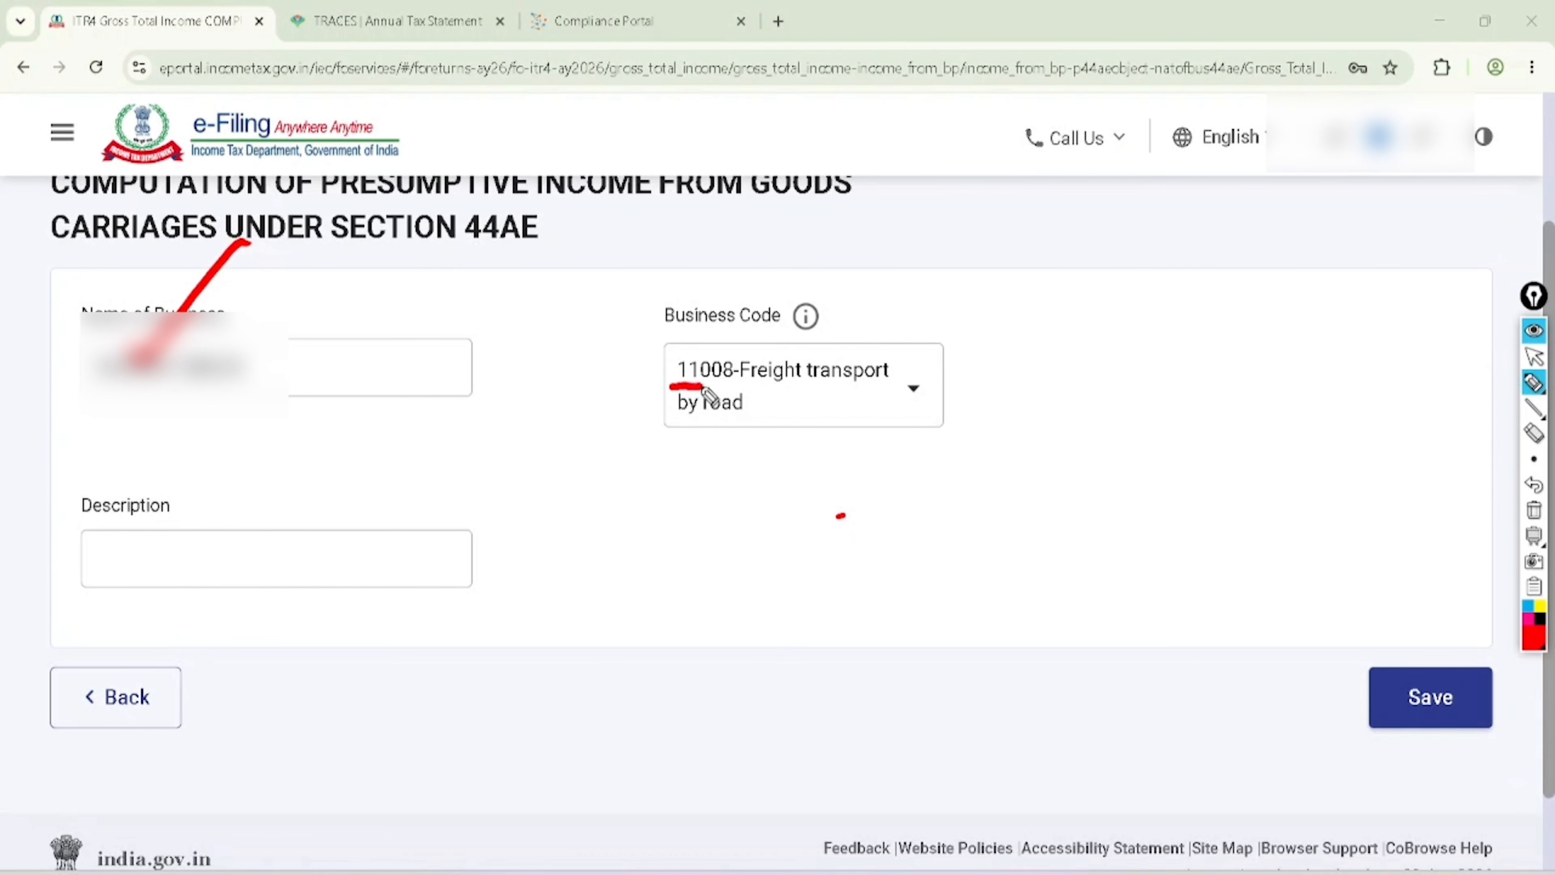
mouse_move(704, 387)
mouse_down()
mouse_move(713, 347)
mouse_move(739, 382)
mouse_move(787, 394)
mouse_move(908, 387)
mouse_up()
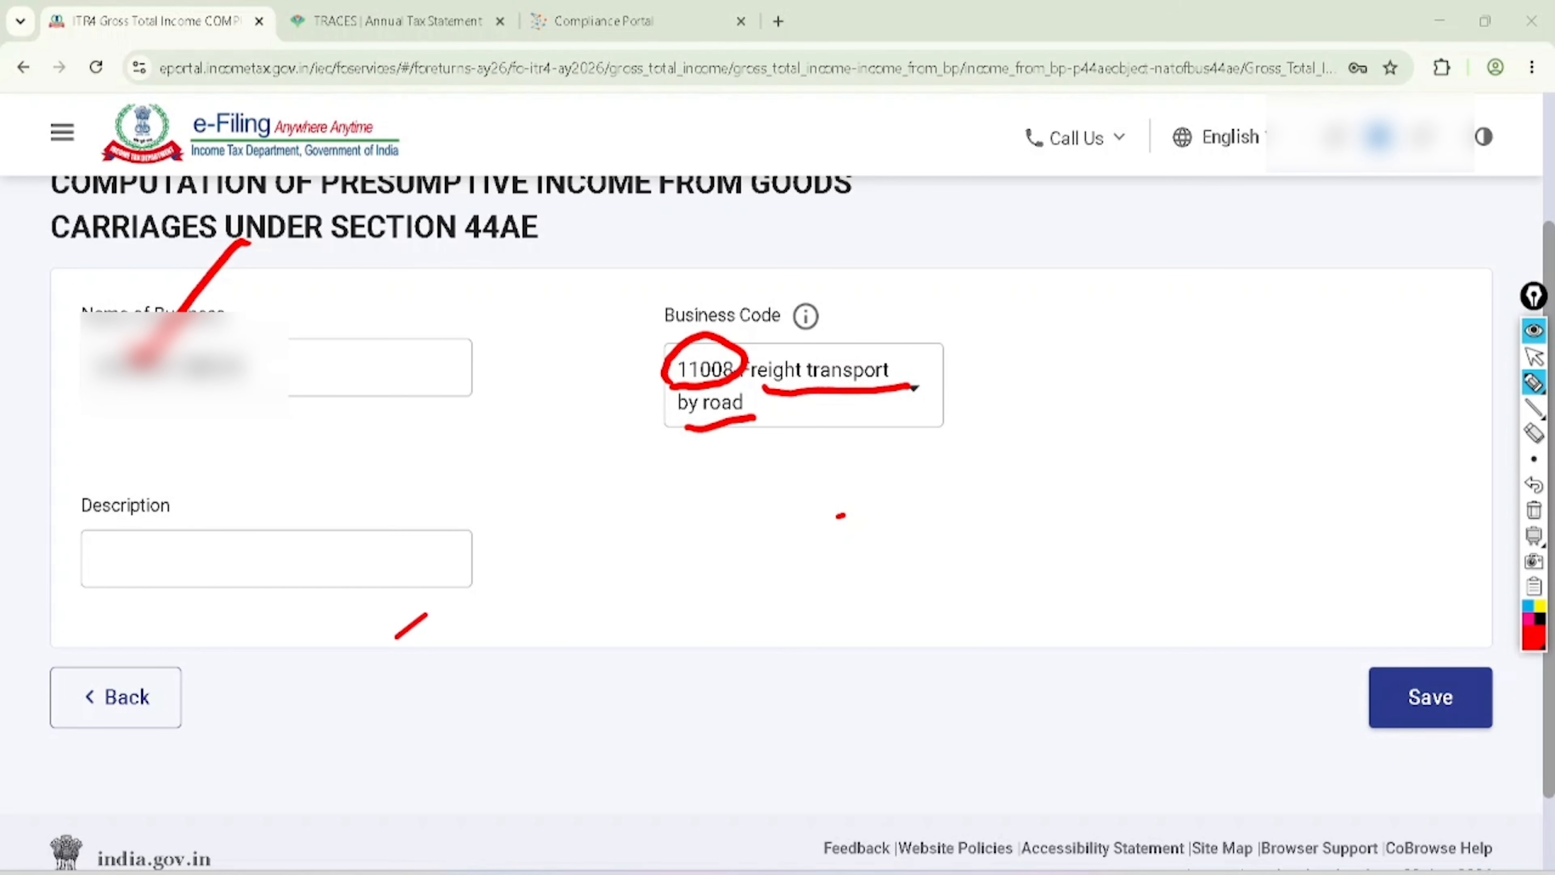
drag(184, 539, 248, 468)
click(1533, 357)
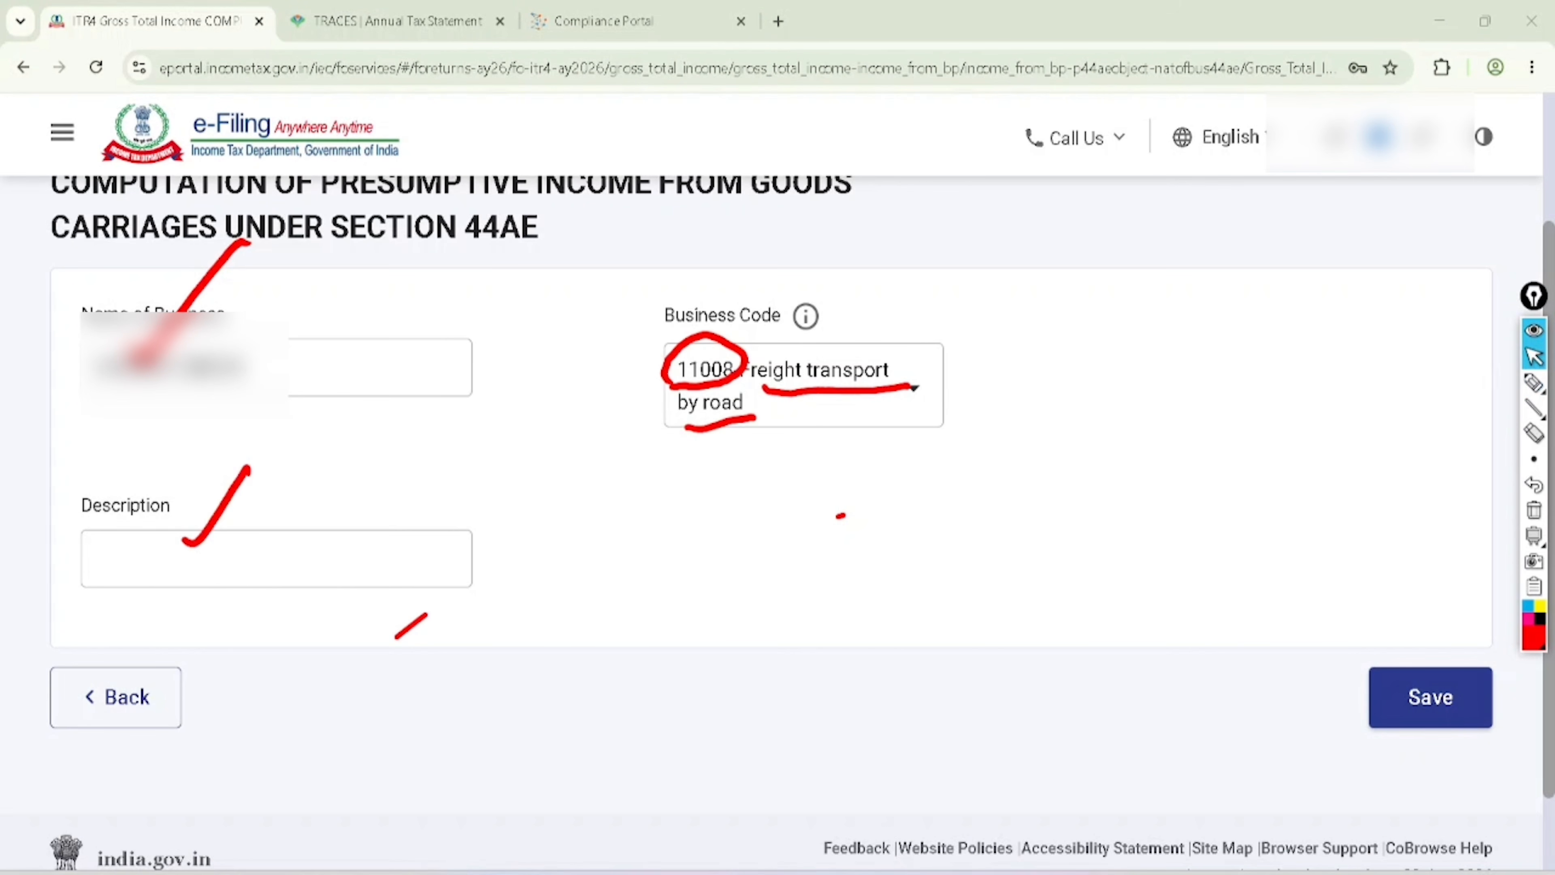
click(1533, 509)
click(1430, 697)
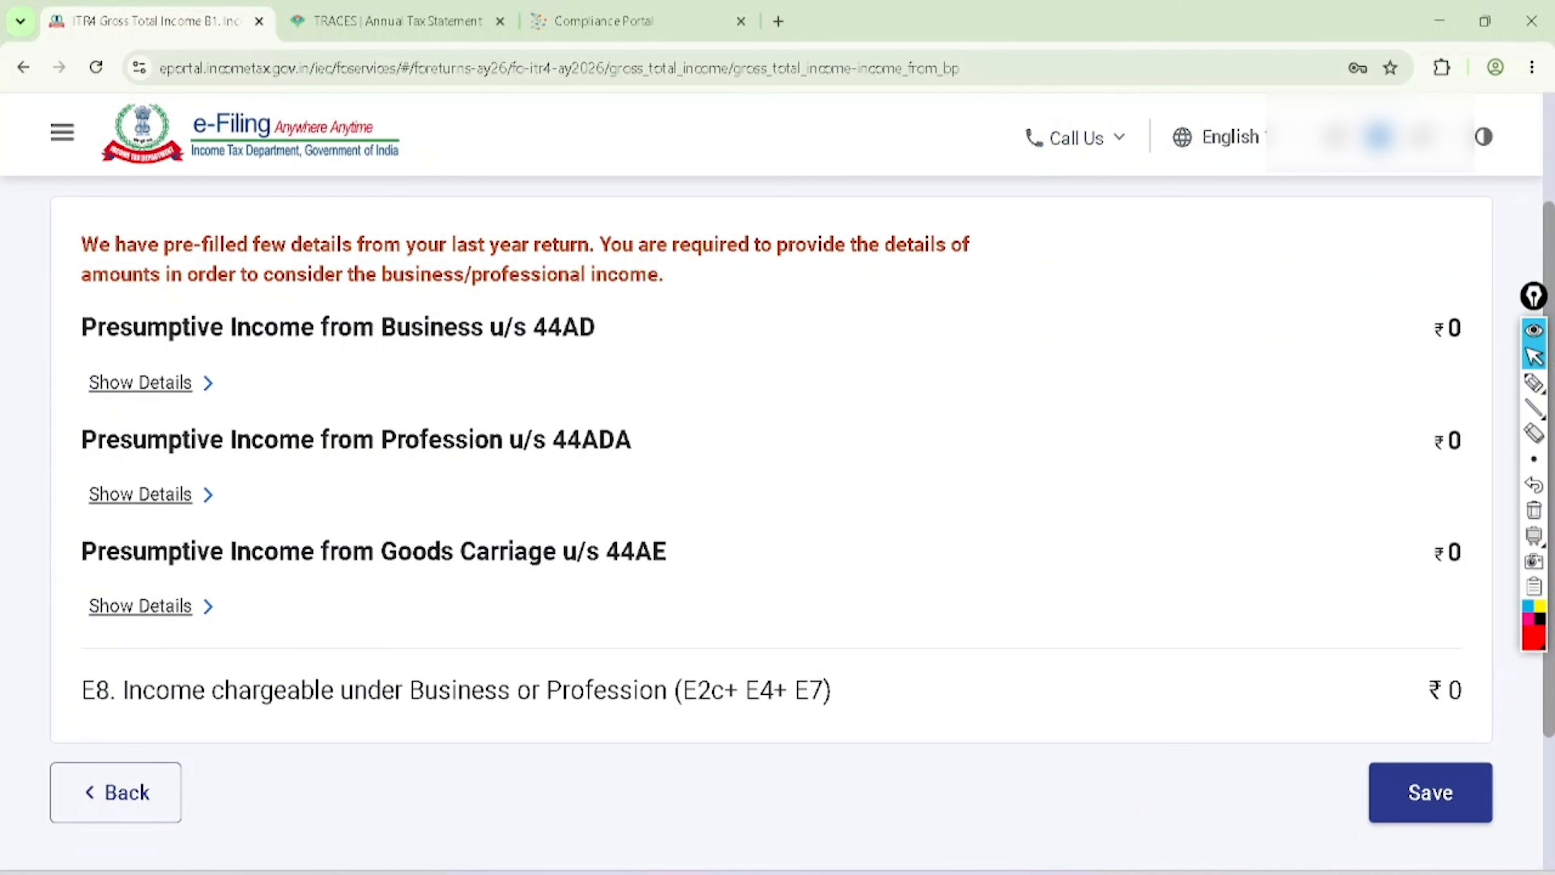
Expand the 44AE details again, circle Add Another under the goods carriage table, and clear the mark
click(140, 605)
scroll(778, 490, down, 12)
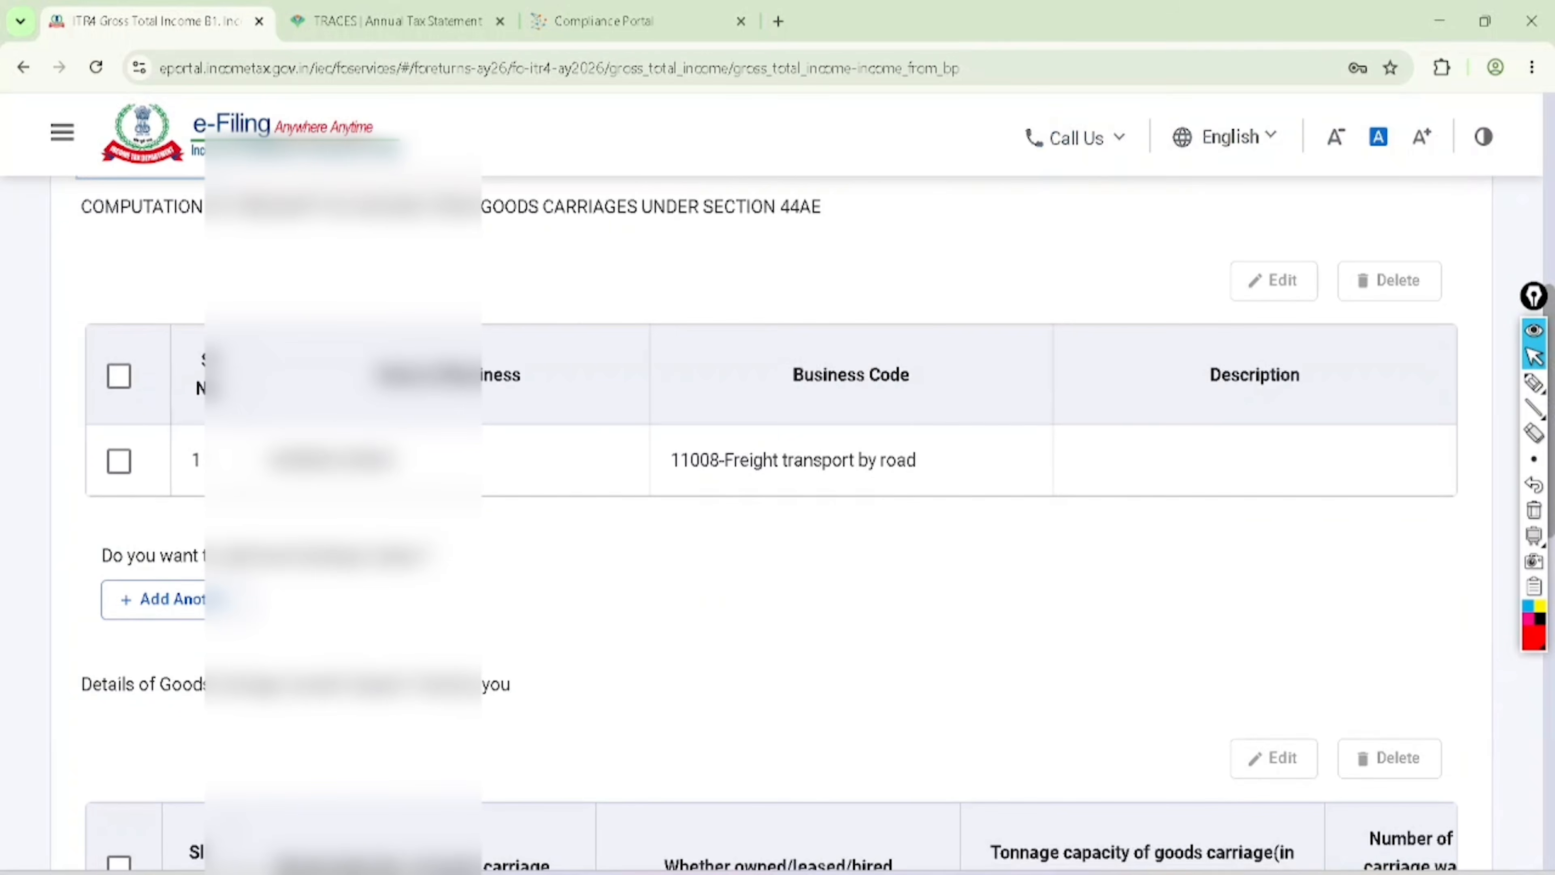
scroll(777, 521, down, 2)
scroll(778, 521, up, 2)
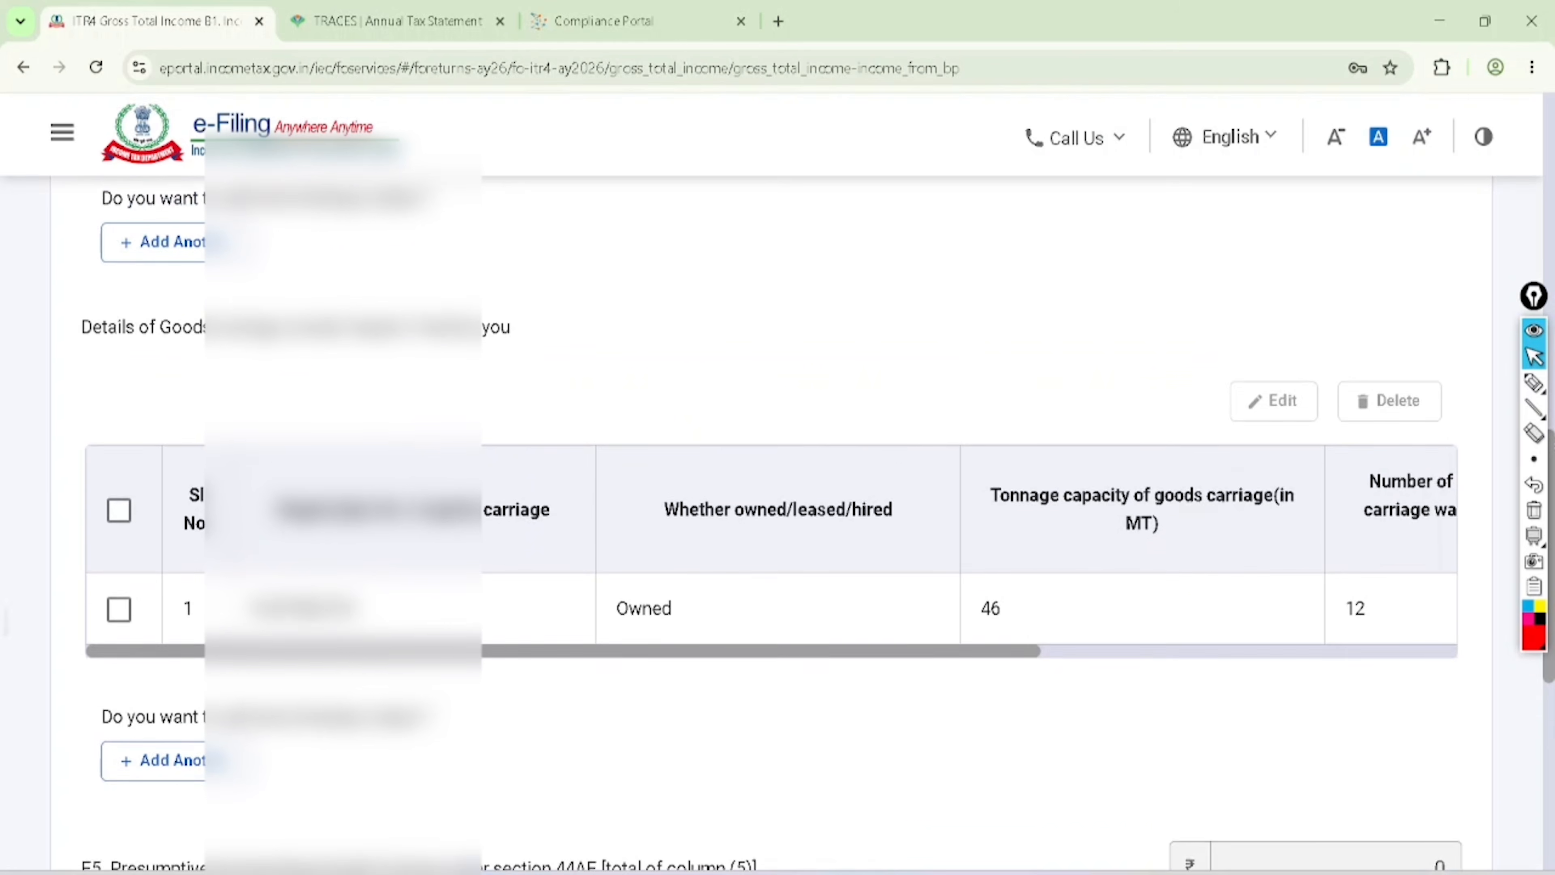
scroll(777, 521, up, 1)
scroll(778, 521, down, 4)
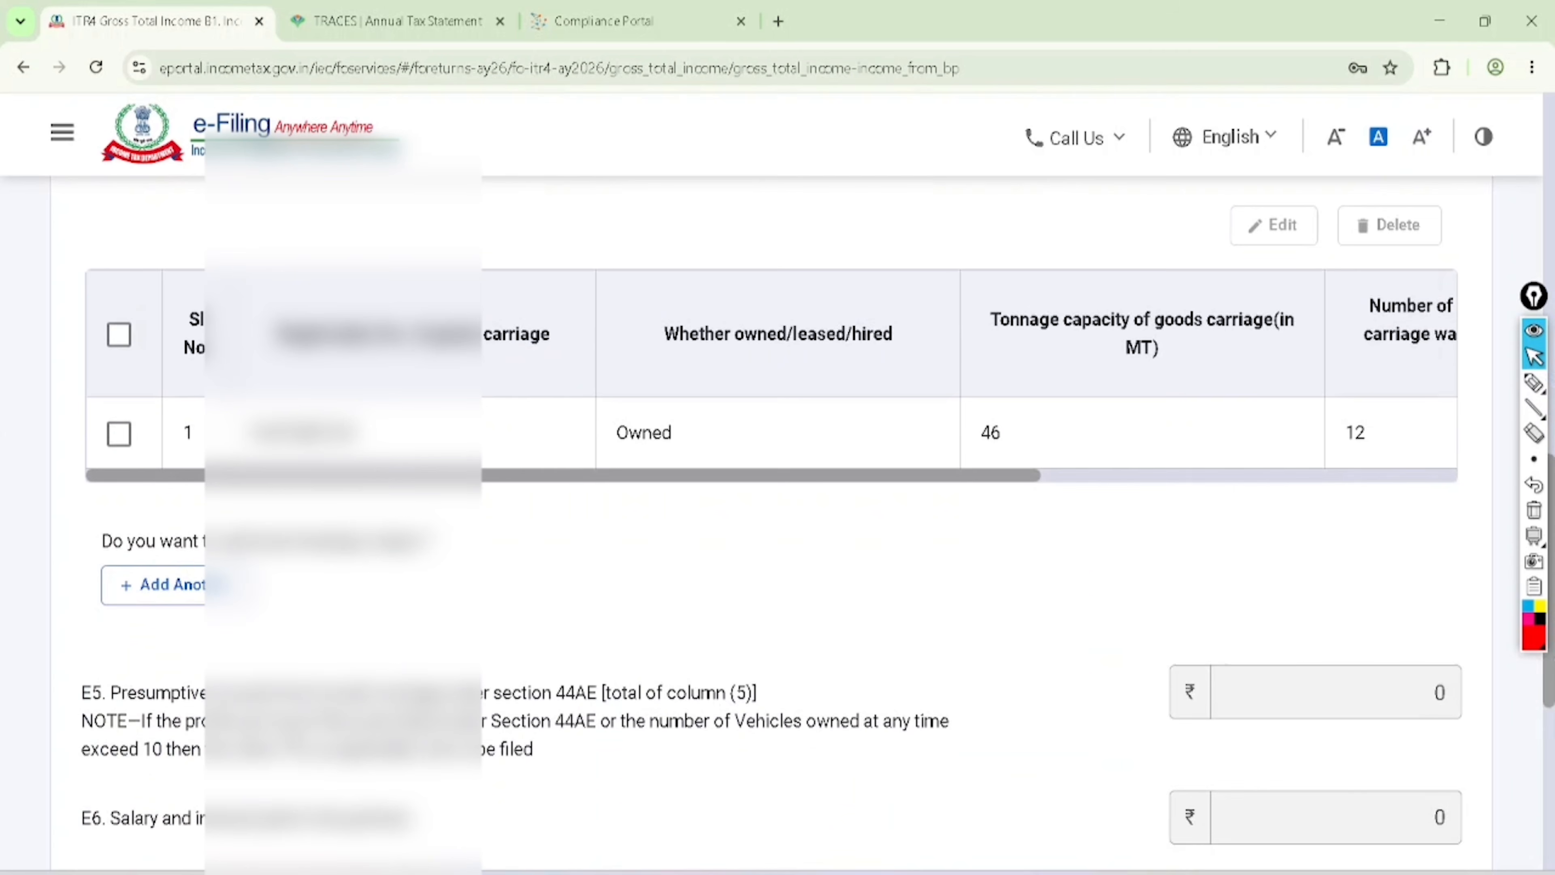
click(1533, 384)
mouse_move(153, 513)
mouse_down()
mouse_move(116, 649)
mouse_move(115, 542)
mouse_up()
click(1534, 357)
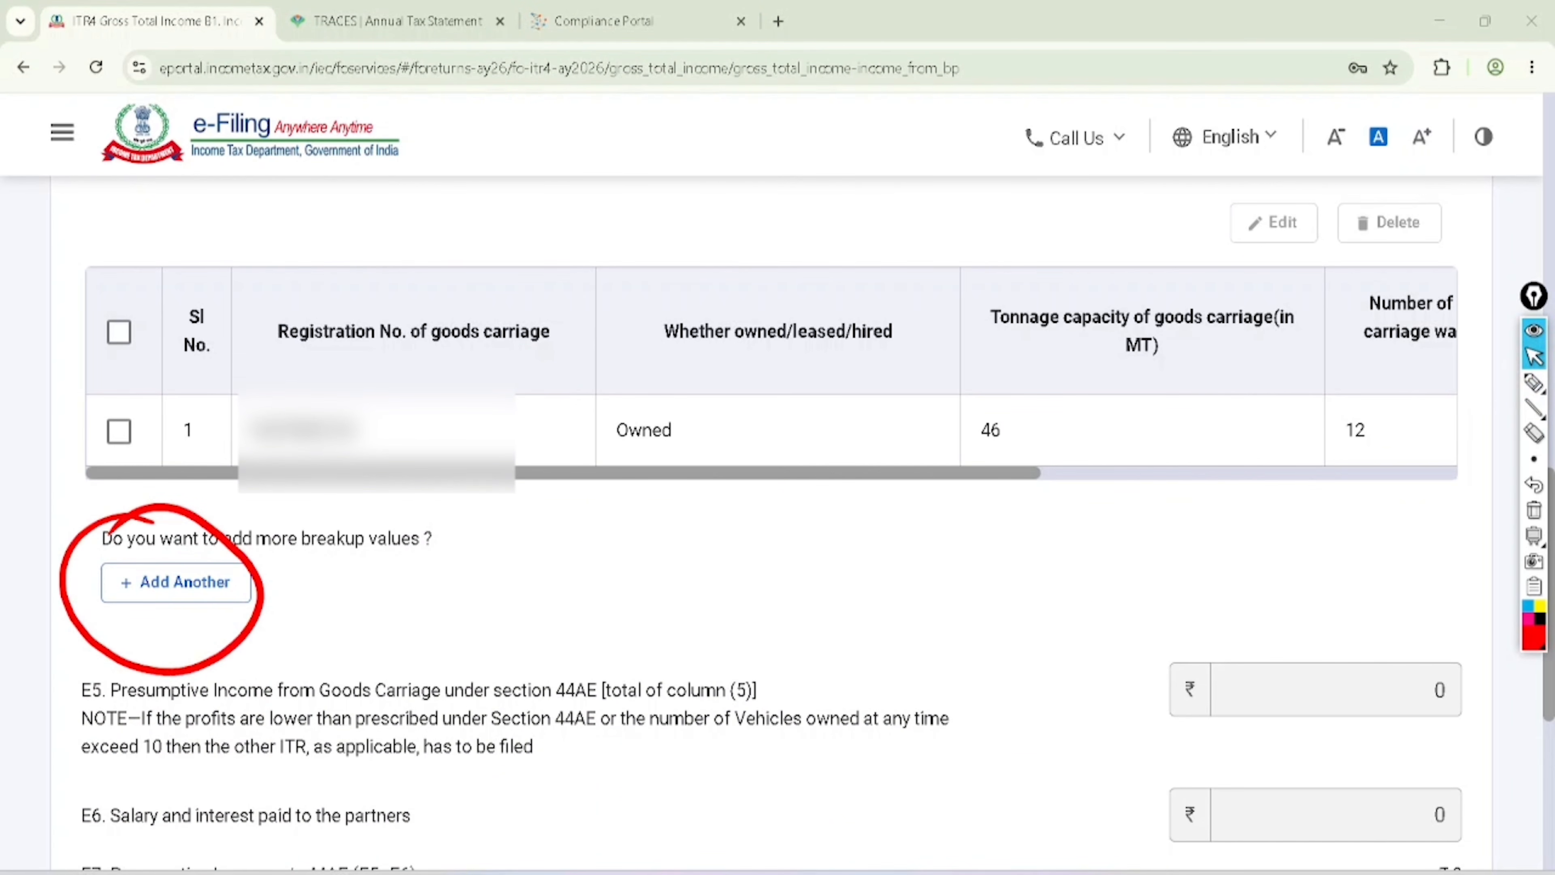
click(1533, 509)
Open the owned goods carriage entry for editing and circle its registration number and its Owned status
click(119, 430)
click(1274, 223)
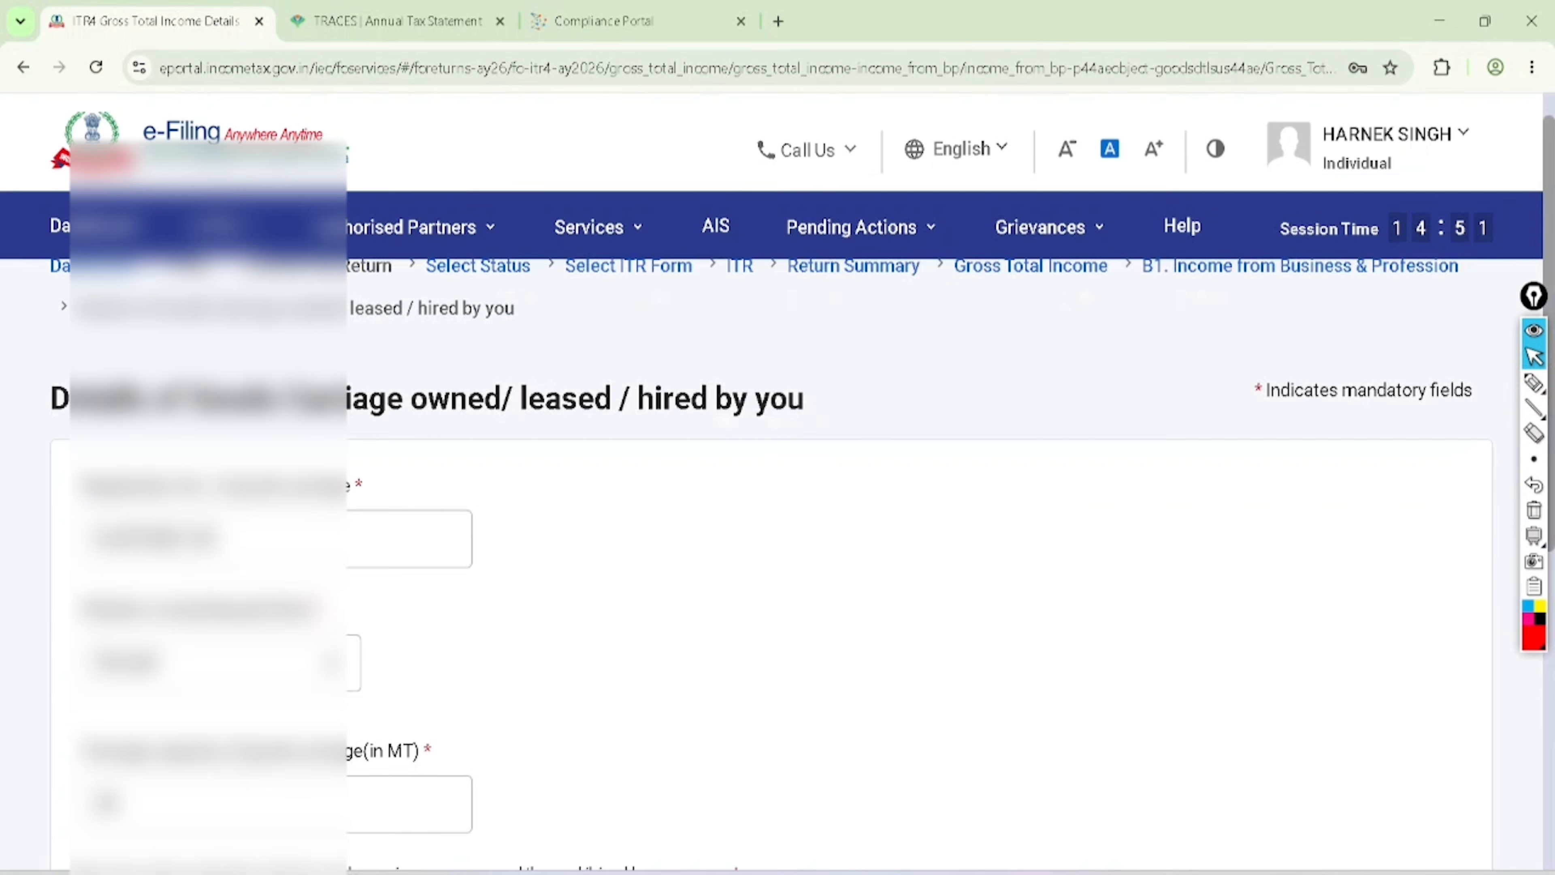
scroll(777, 521, down, 2)
click(1533, 382)
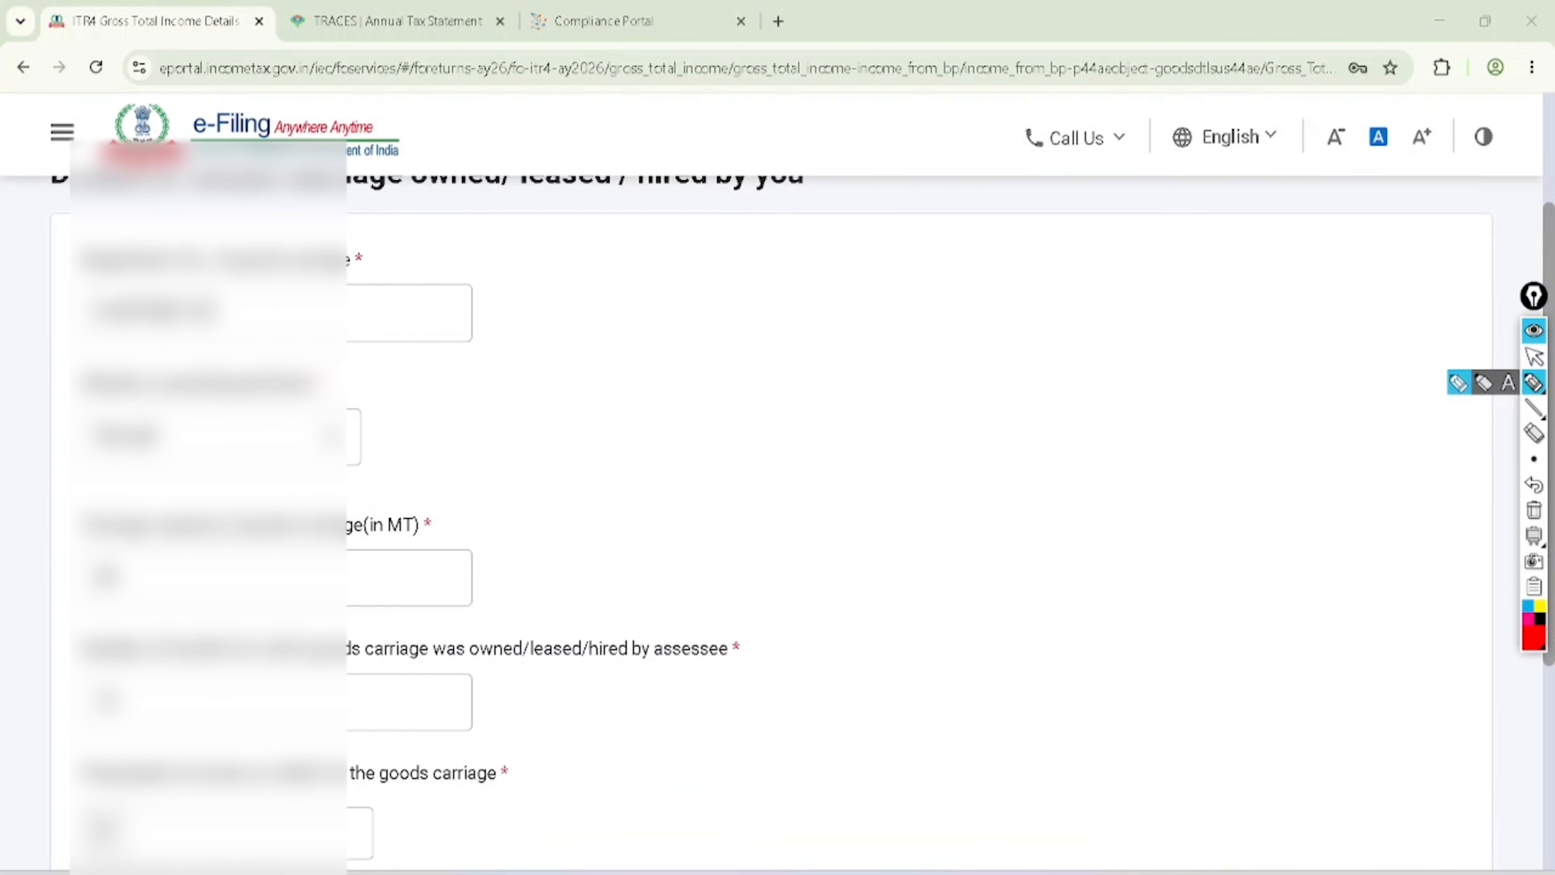
mouse_move(341, 208)
mouse_down()
mouse_move(77, 244)
mouse_move(305, 351)
mouse_move(247, 183)
mouse_up()
mouse_move(145, 353)
mouse_down()
mouse_move(31, 453)
mouse_move(107, 343)
mouse_up()
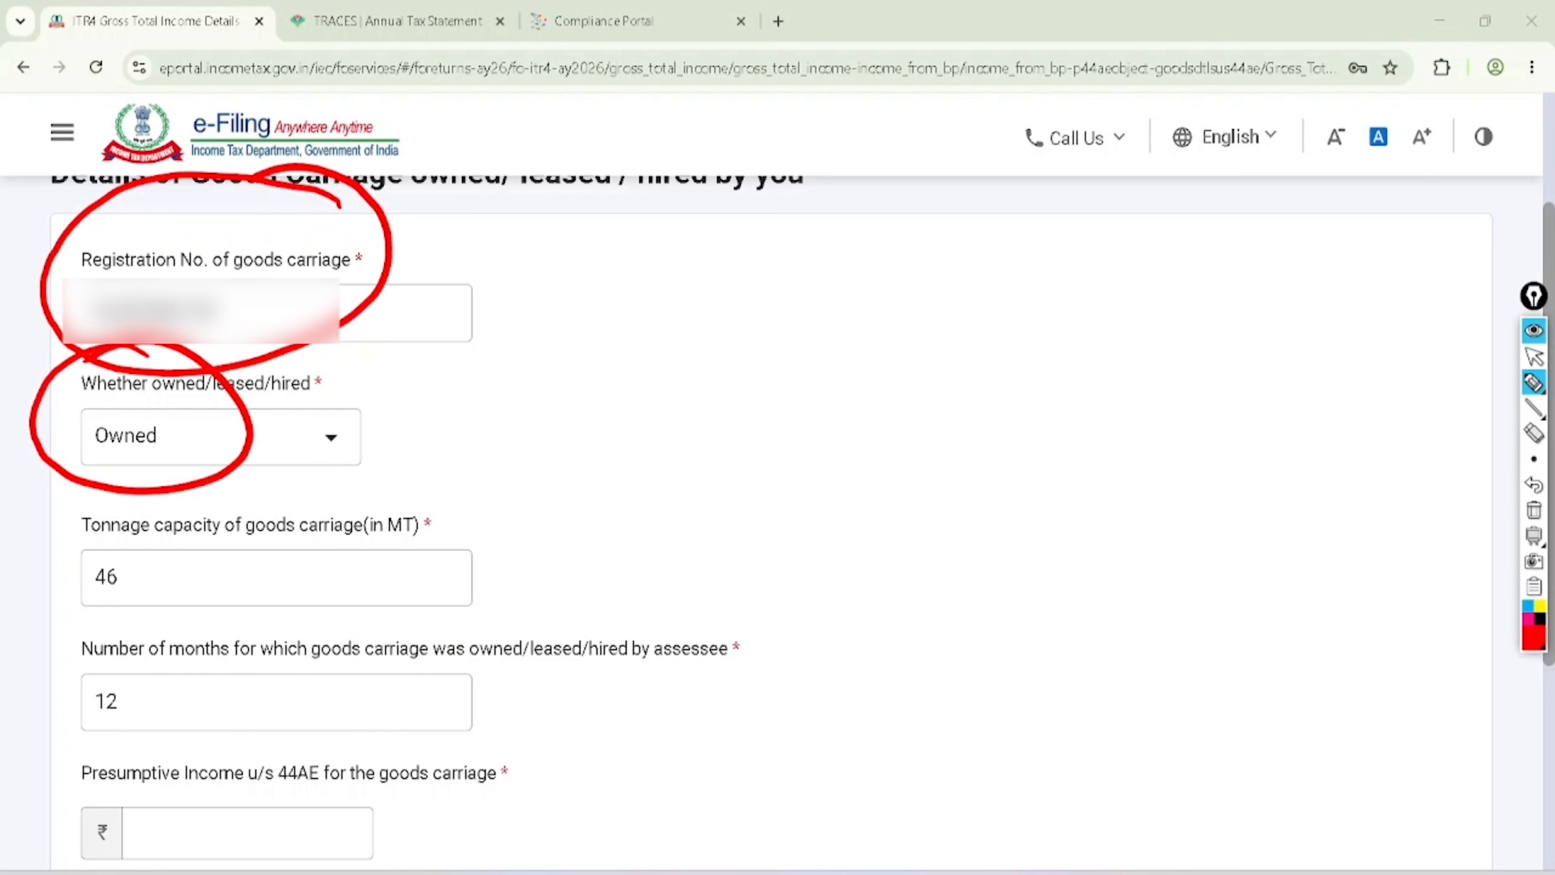
Underline the tonnage capacity label, circle "in MT", handwrite and circle "RC", and tick the tonnage of 46
drag(157, 538, 280, 540)
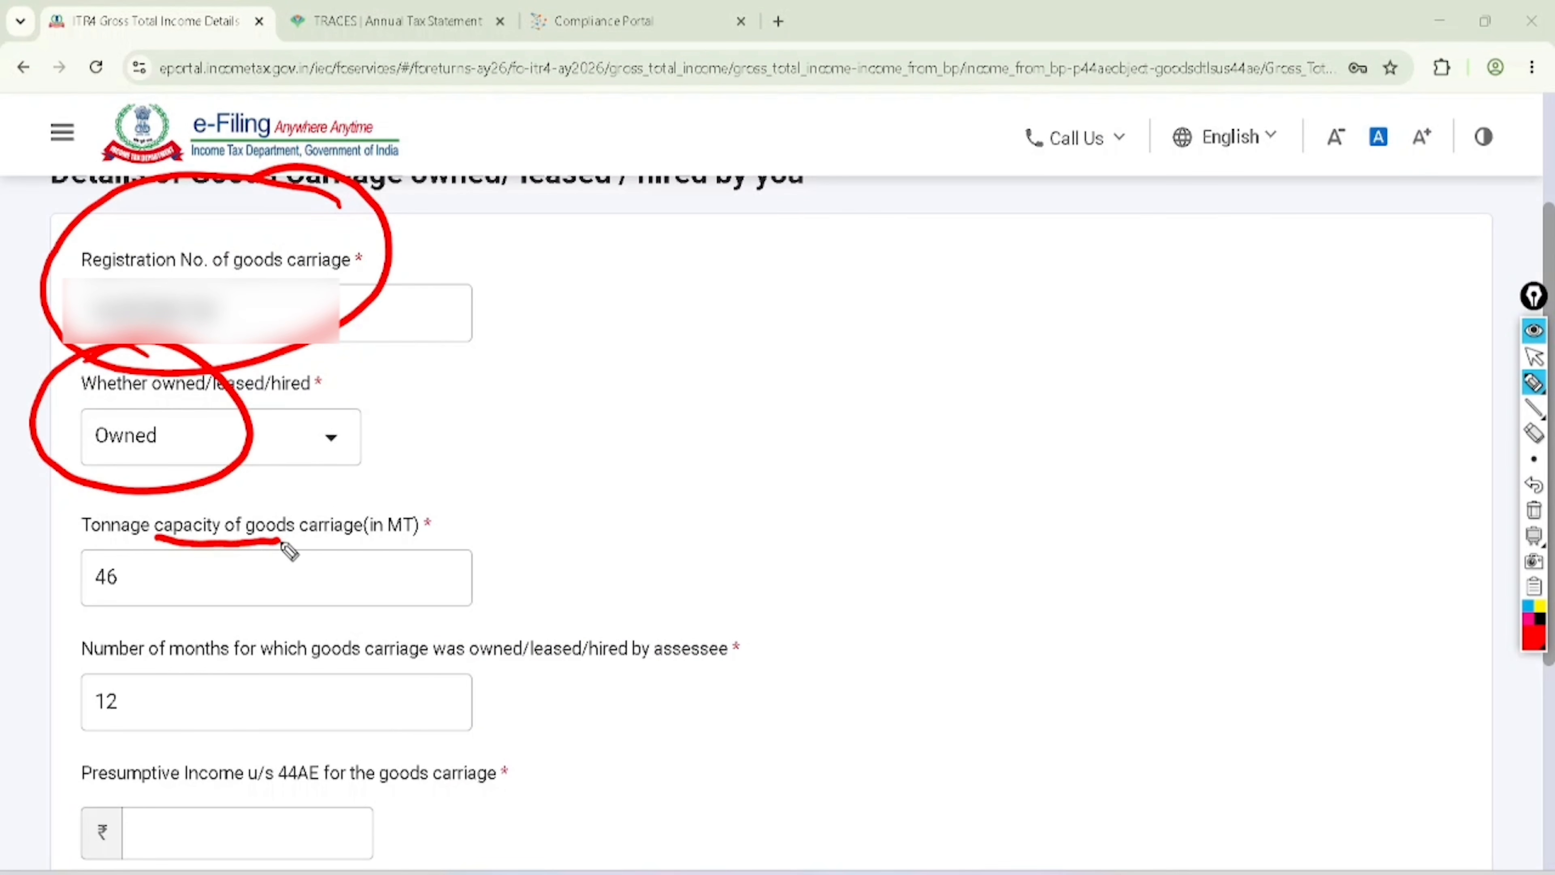
mouse_move(341, 495)
mouse_down()
mouse_move(312, 489)
mouse_move(437, 506)
mouse_move(336, 494)
mouse_up()
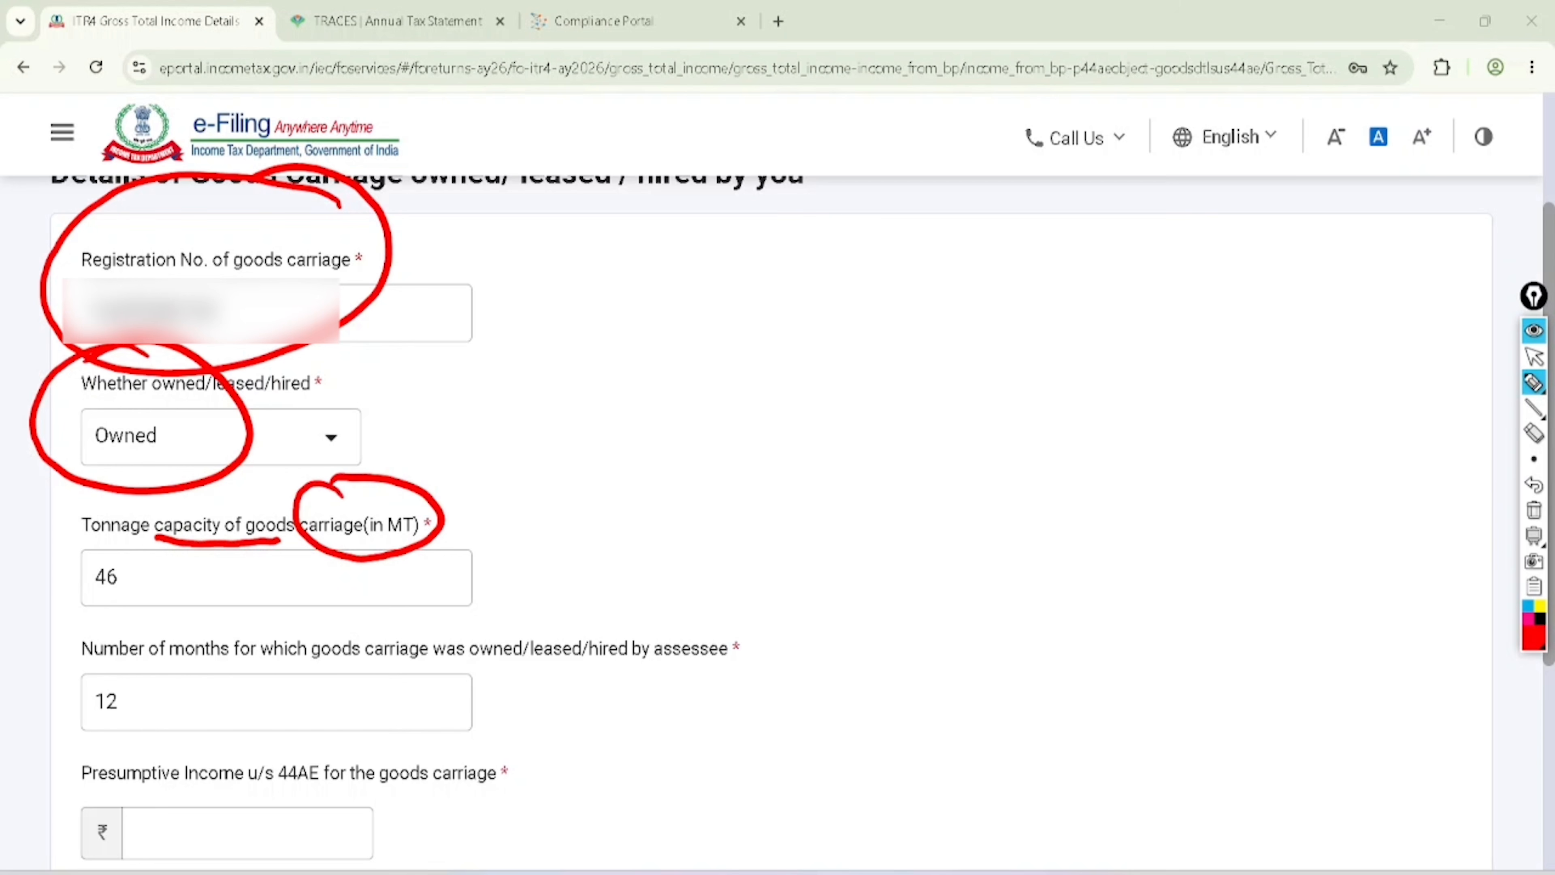
drag(510, 401, 559, 413)
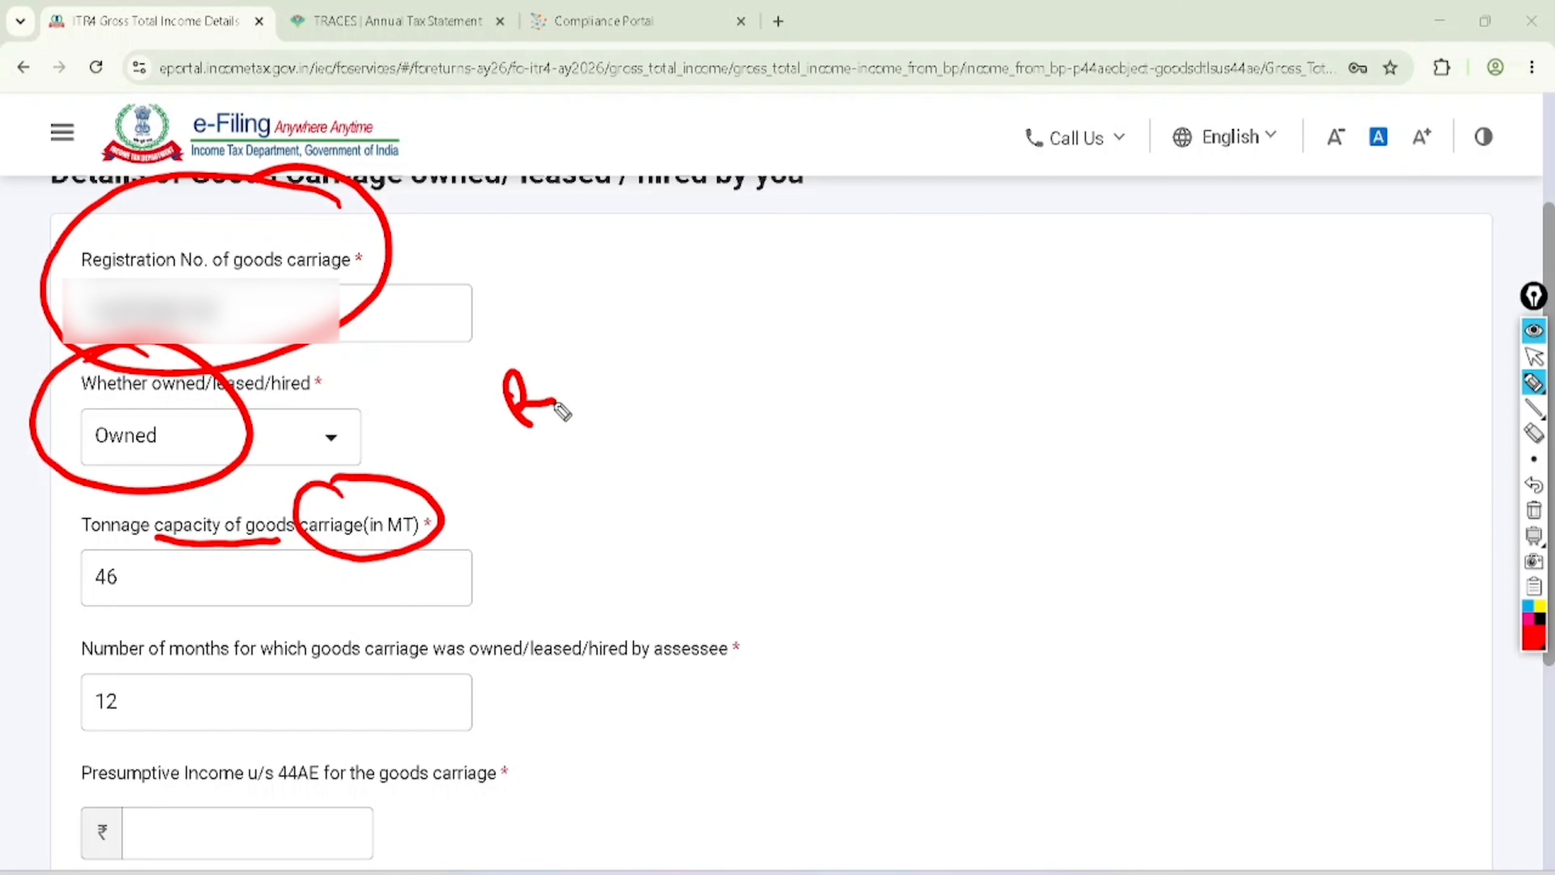
mouse_move(545, 357)
mouse_down()
mouse_move(579, 375)
mouse_move(529, 441)
mouse_up()
drag(593, 392, 538, 460)
mouse_move(510, 309)
mouse_down()
mouse_move(621, 330)
mouse_move(539, 300)
mouse_up()
drag(131, 569, 170, 554)
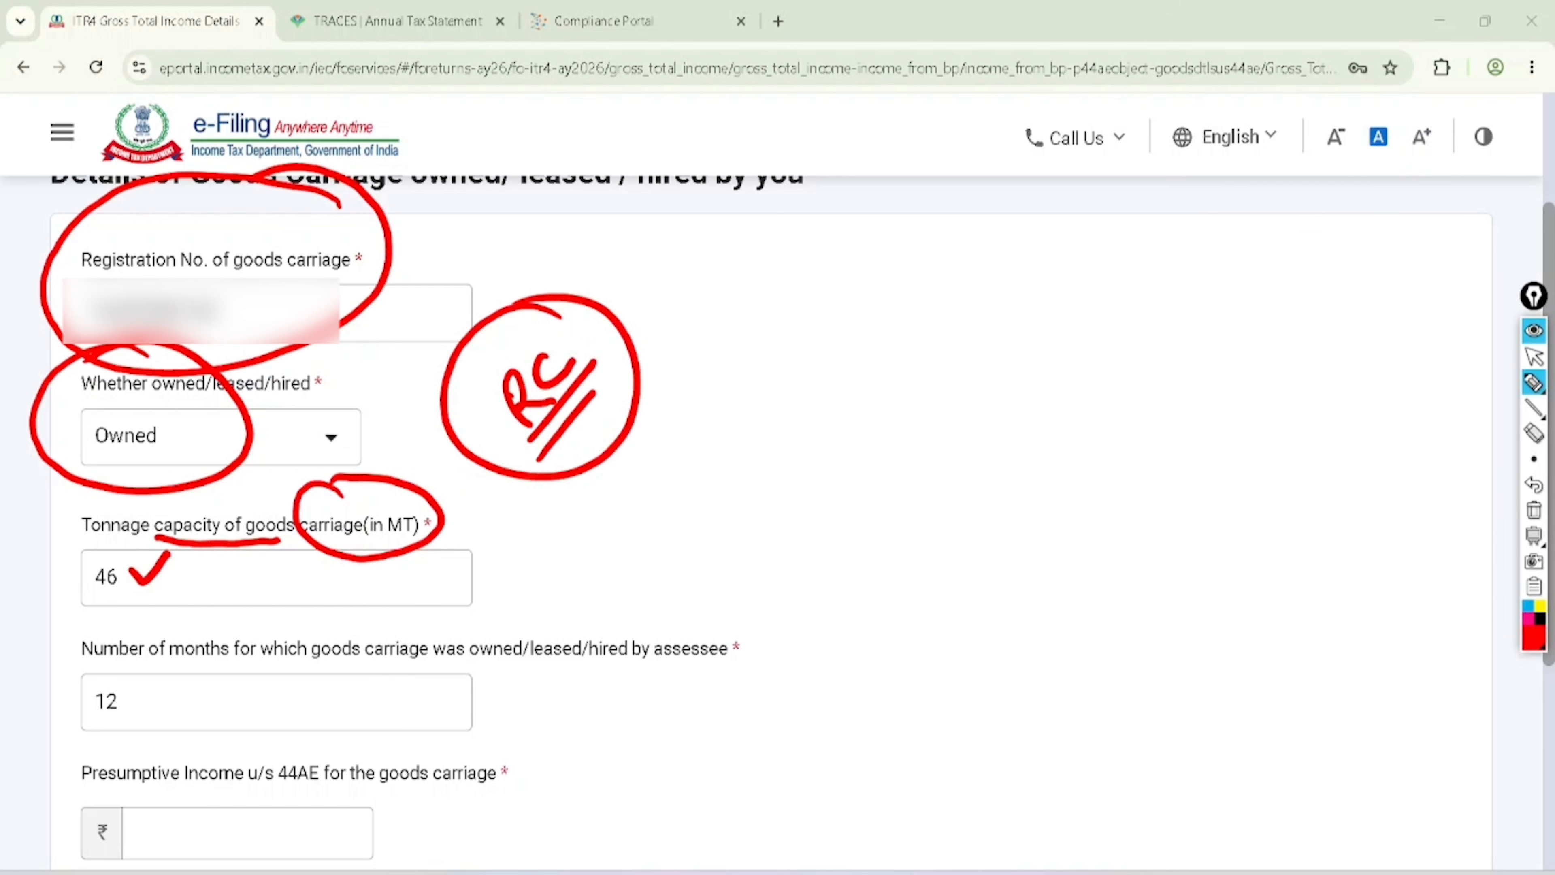
Circle the 12 months entered for the goods carriage and clear the pen marks
mouse_move(91, 645)
mouse_down()
mouse_move(72, 712)
mouse_move(64, 674)
mouse_up()
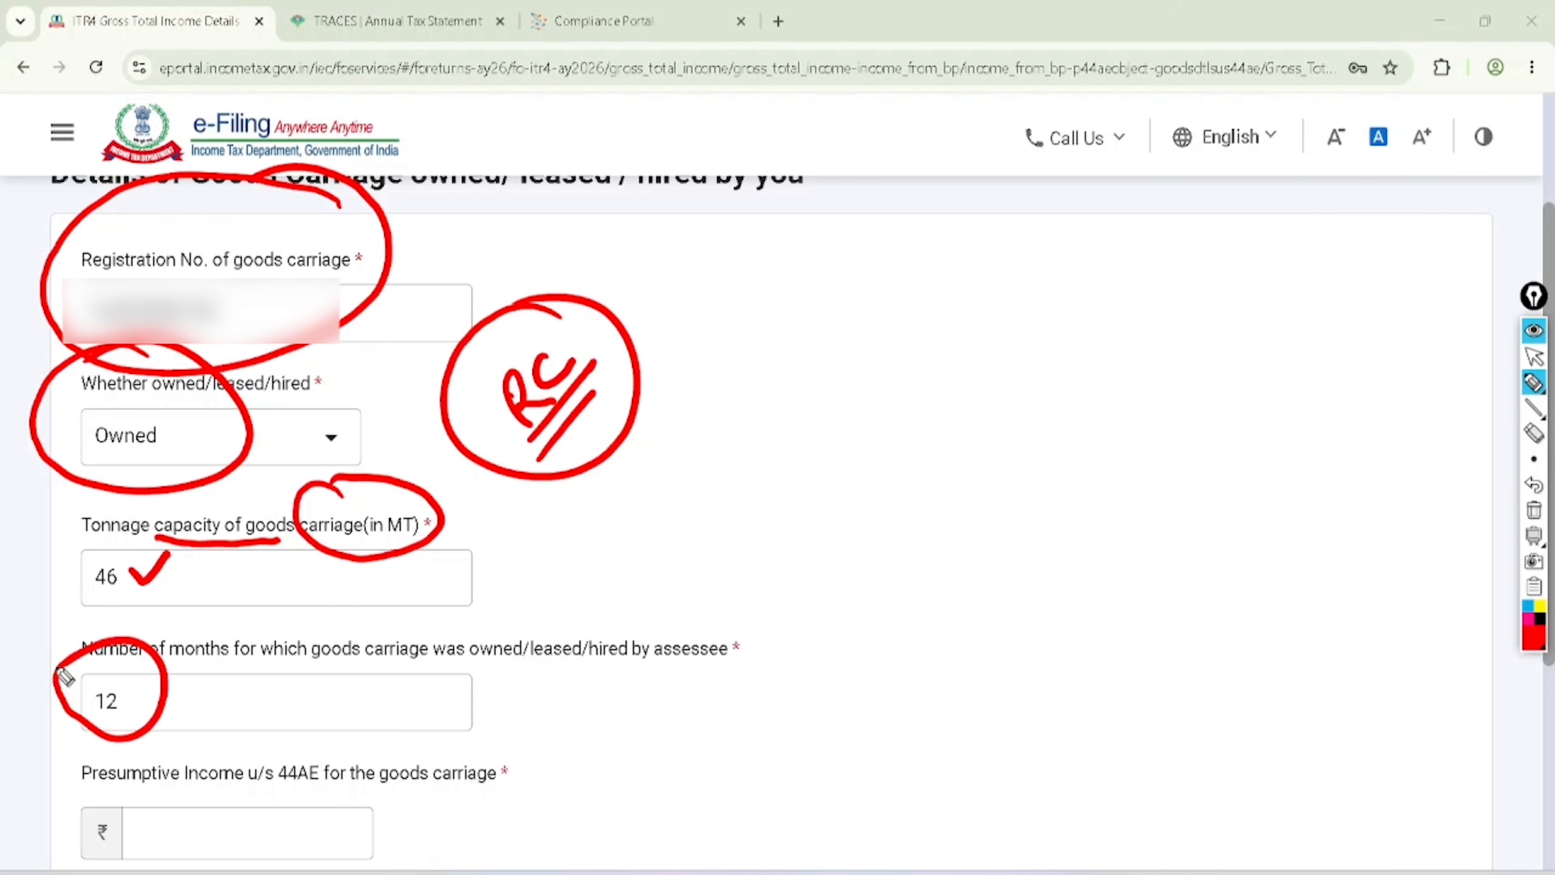
key(ctrl+shift+2)
key(ctrl+shift+7)
Switch to the Word computation and look up the declared profit in the Income u/s 44AE table
scroll(771, 521, down, 5)
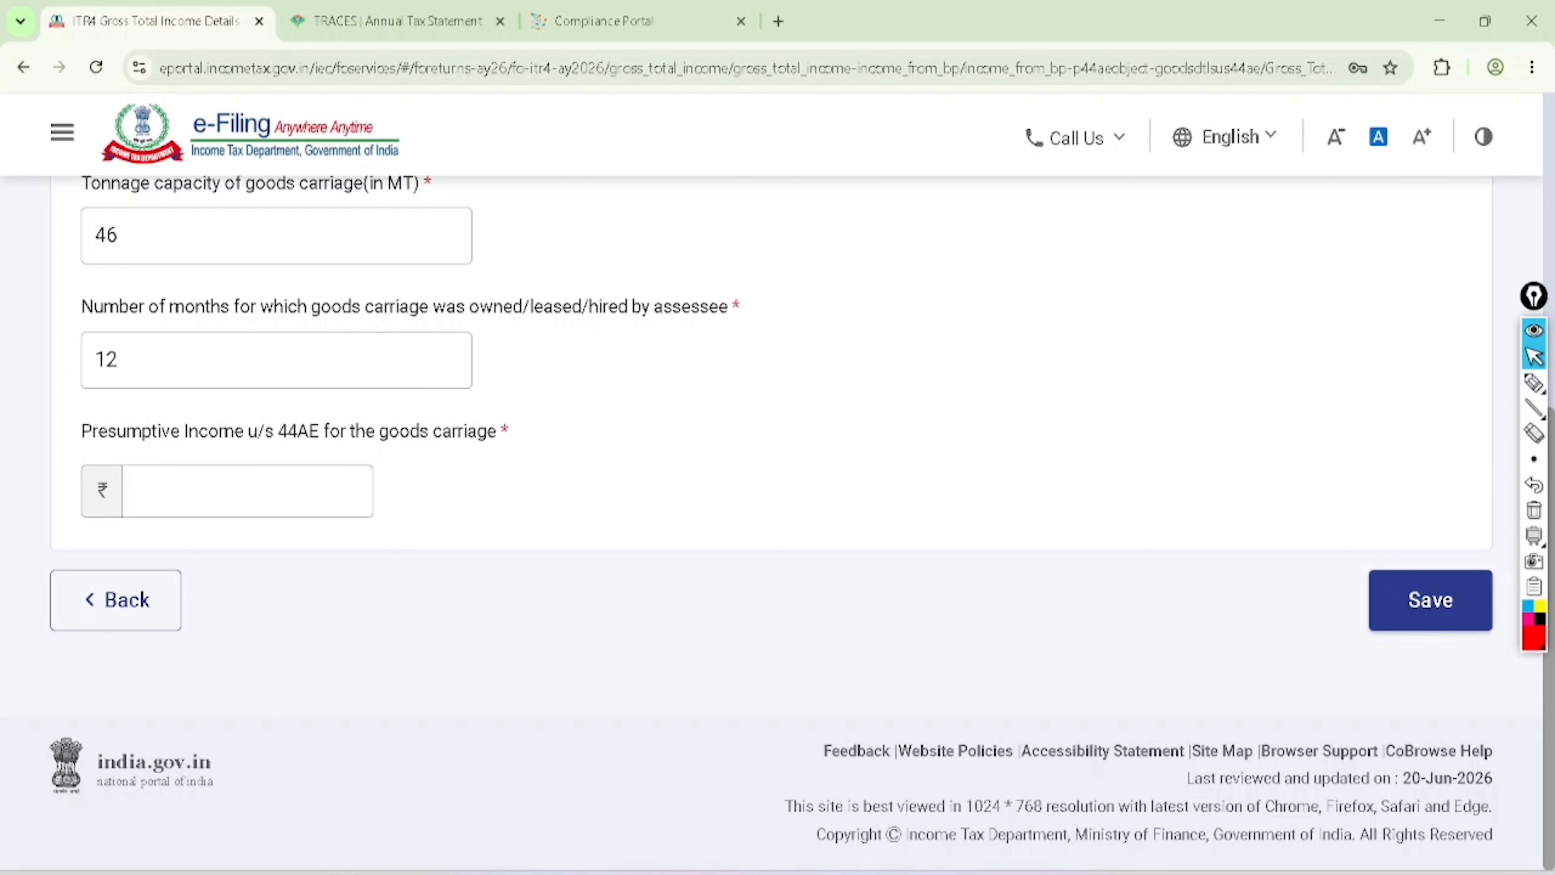
key(alt+Tab)
scroll(781, 520, down, 2)
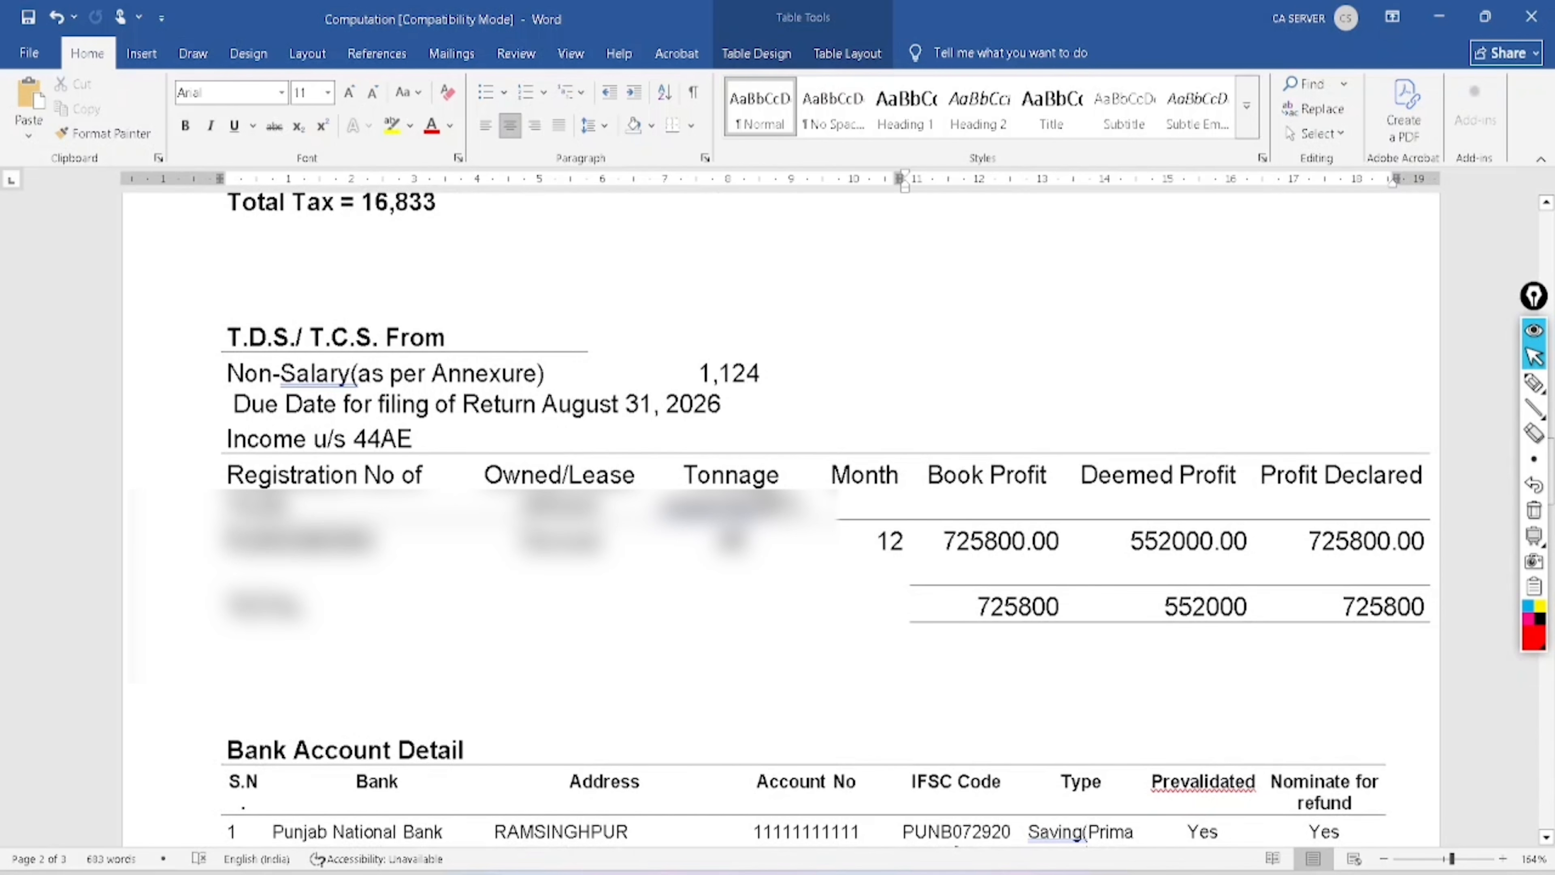
click(1390, 564)
key(alt+Tab)
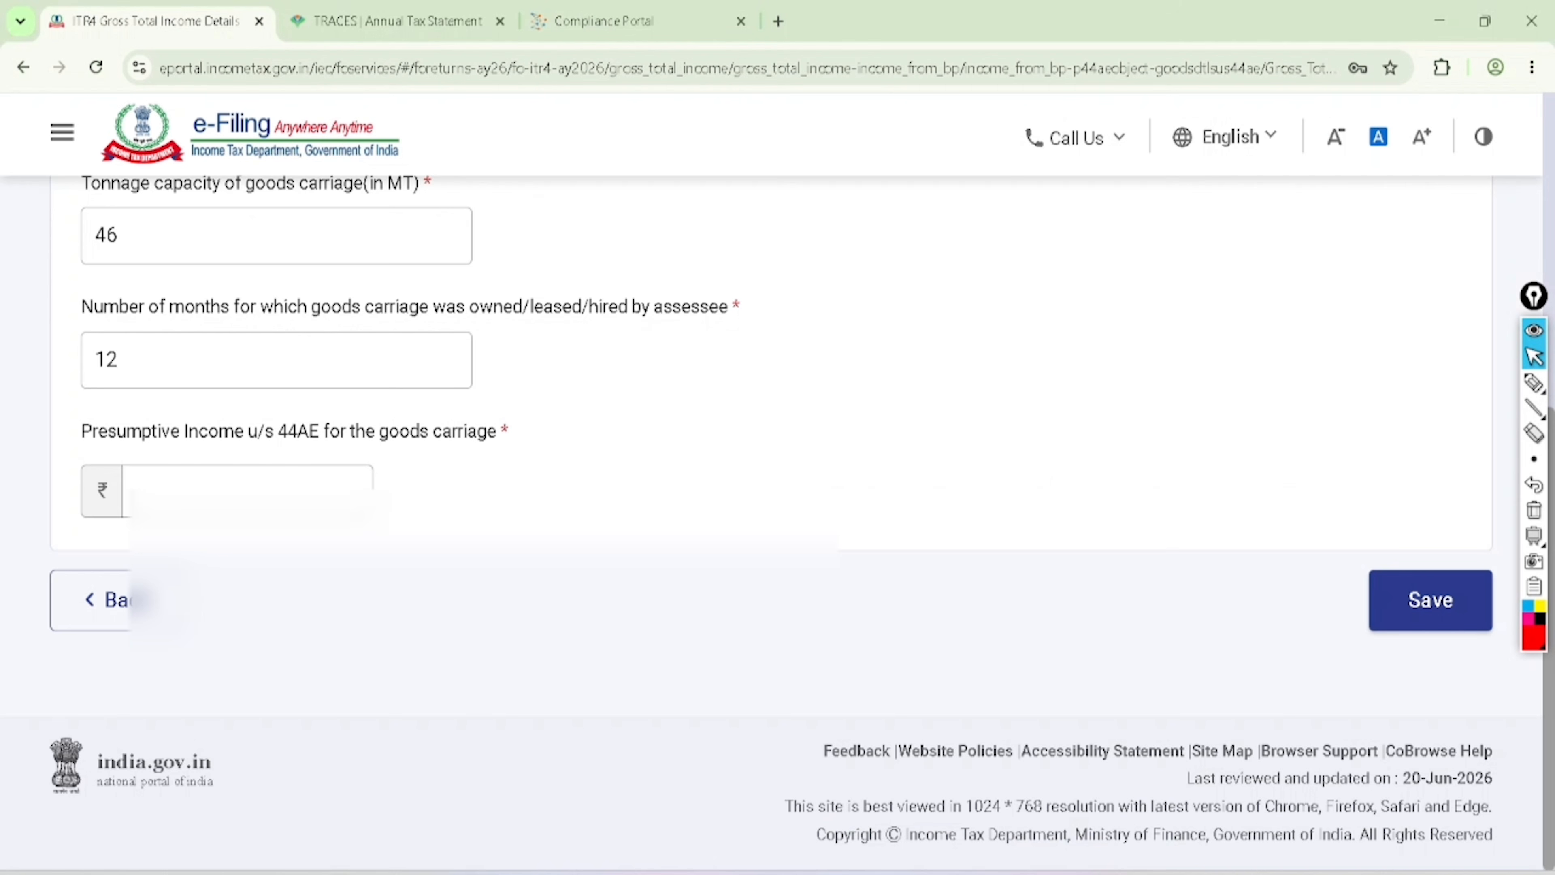
Enter 725800 as the goods carriage's presumptive income u/s 44AE, then save the entry and the business income section
click(355, 485)
text(725800)
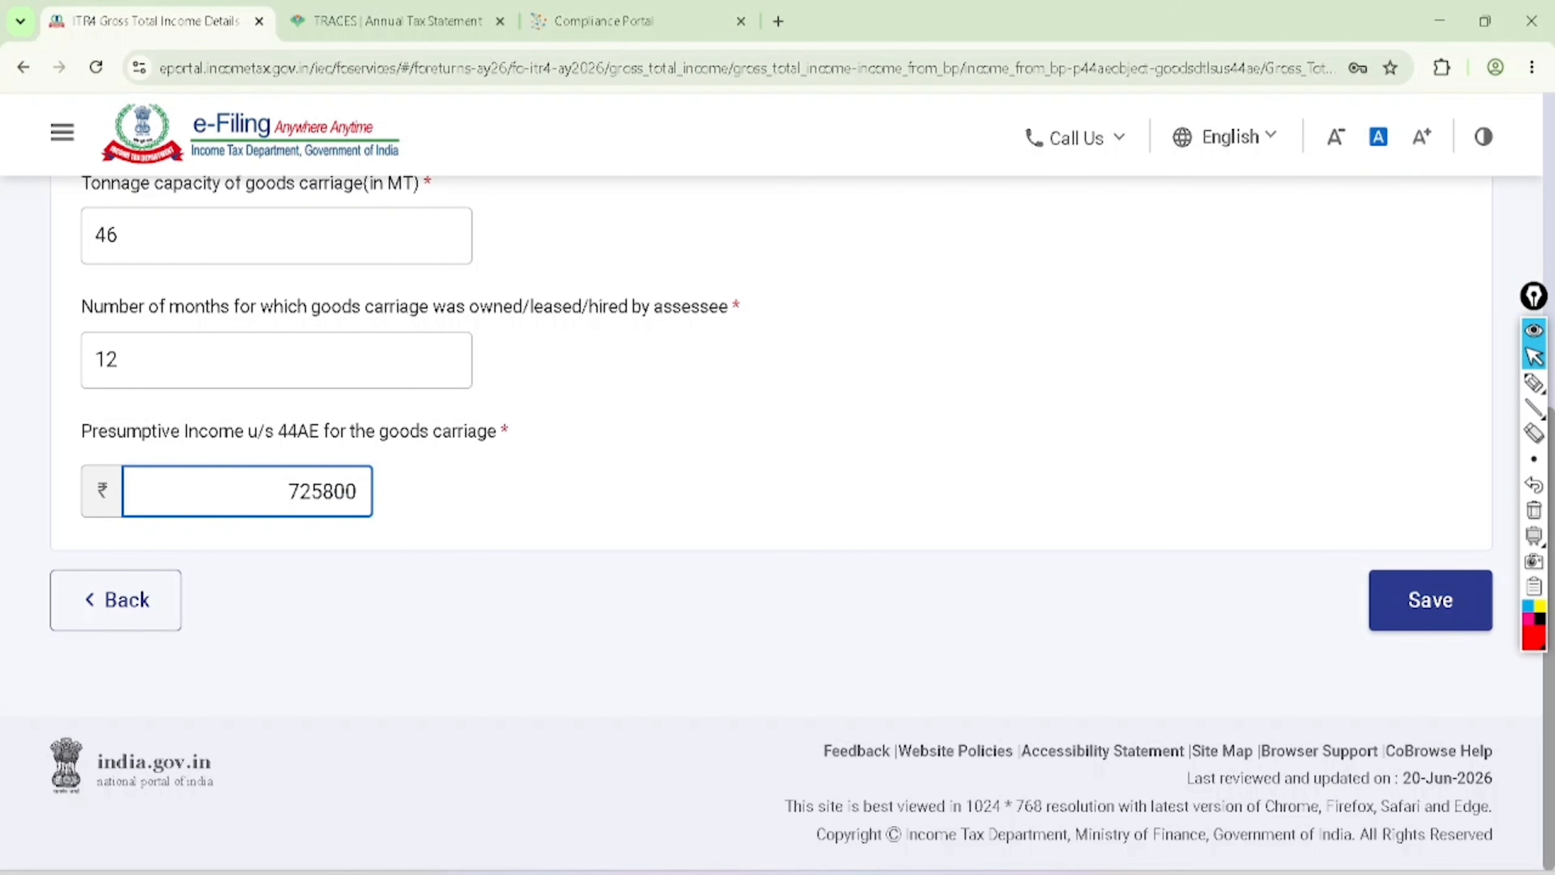
click(1427, 600)
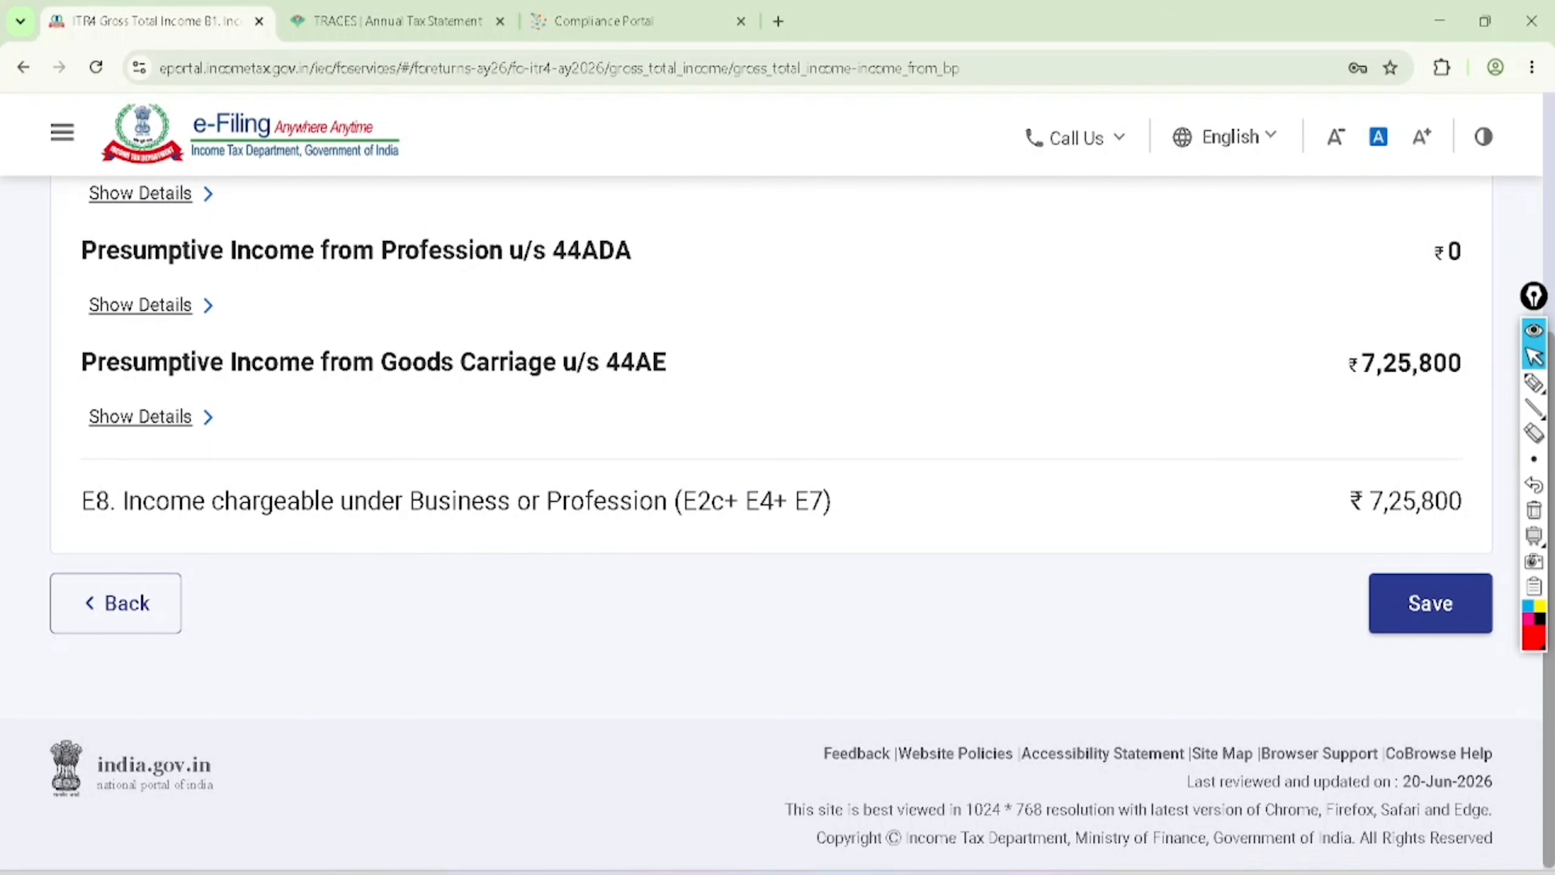
click(1430, 605)
Expand the house property details in section B3 of Gross Total Income and start a new property entry
scroll(1430, 605, down, 1)
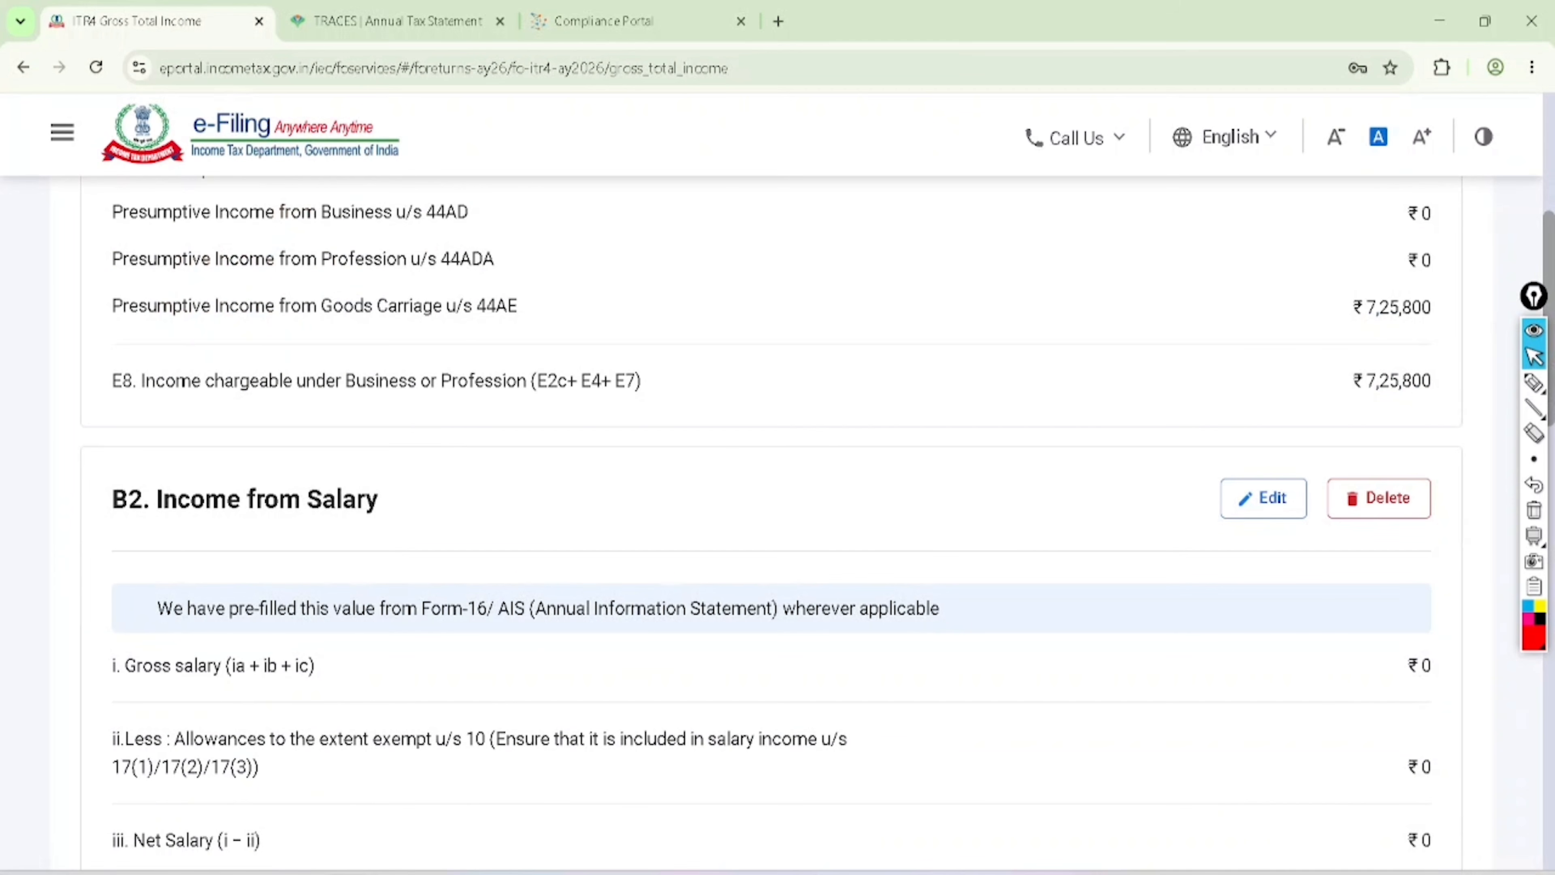
scroll(771, 521, up, 3)
scroll(772, 520, down, 2)
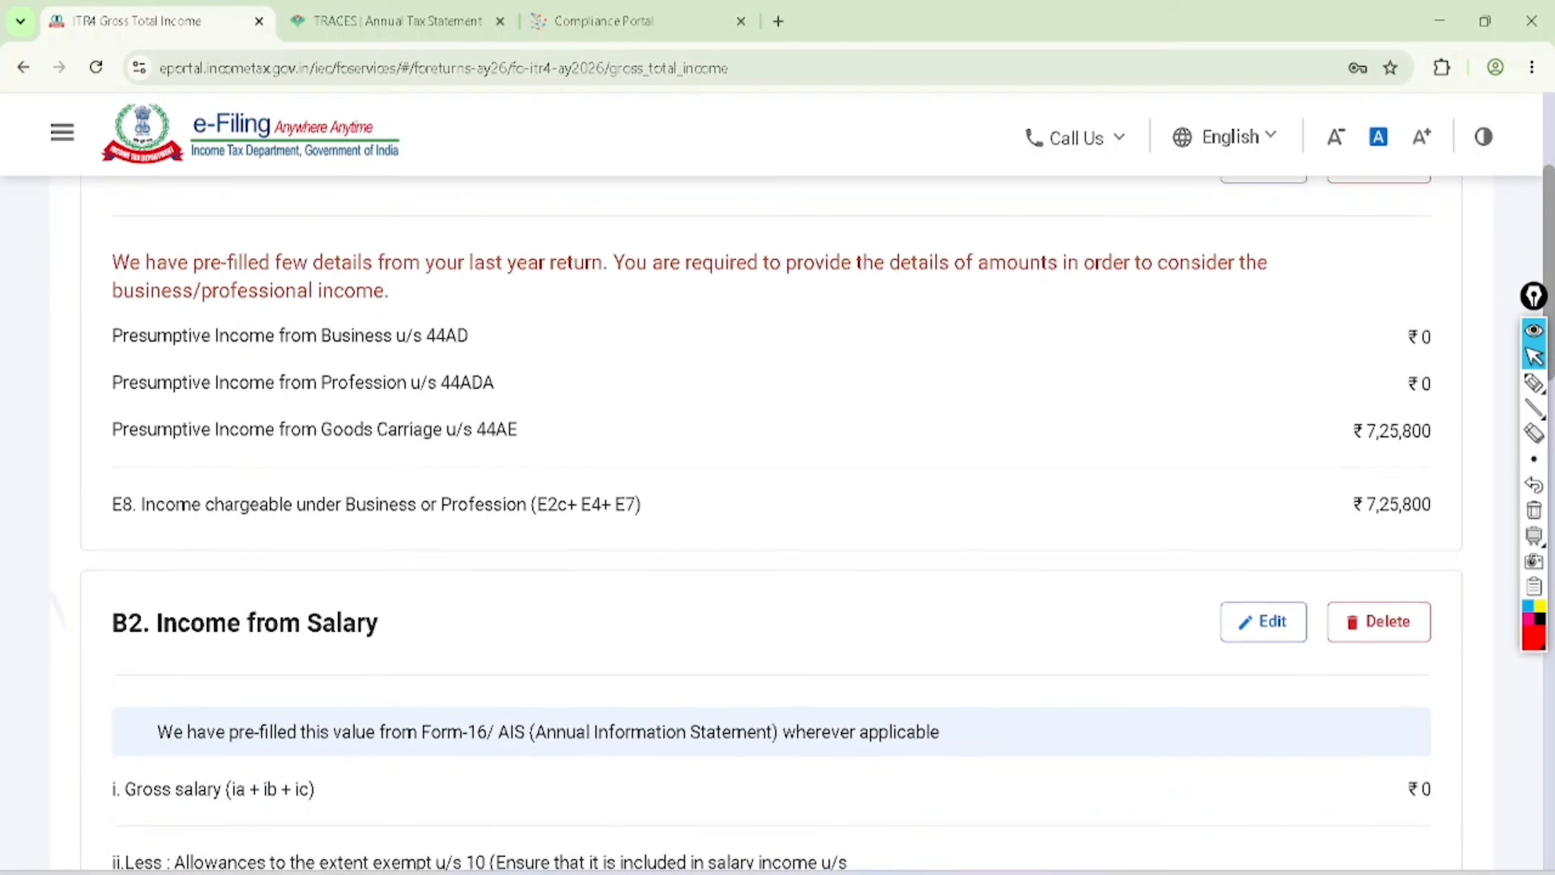
scroll(771, 520, down, 8)
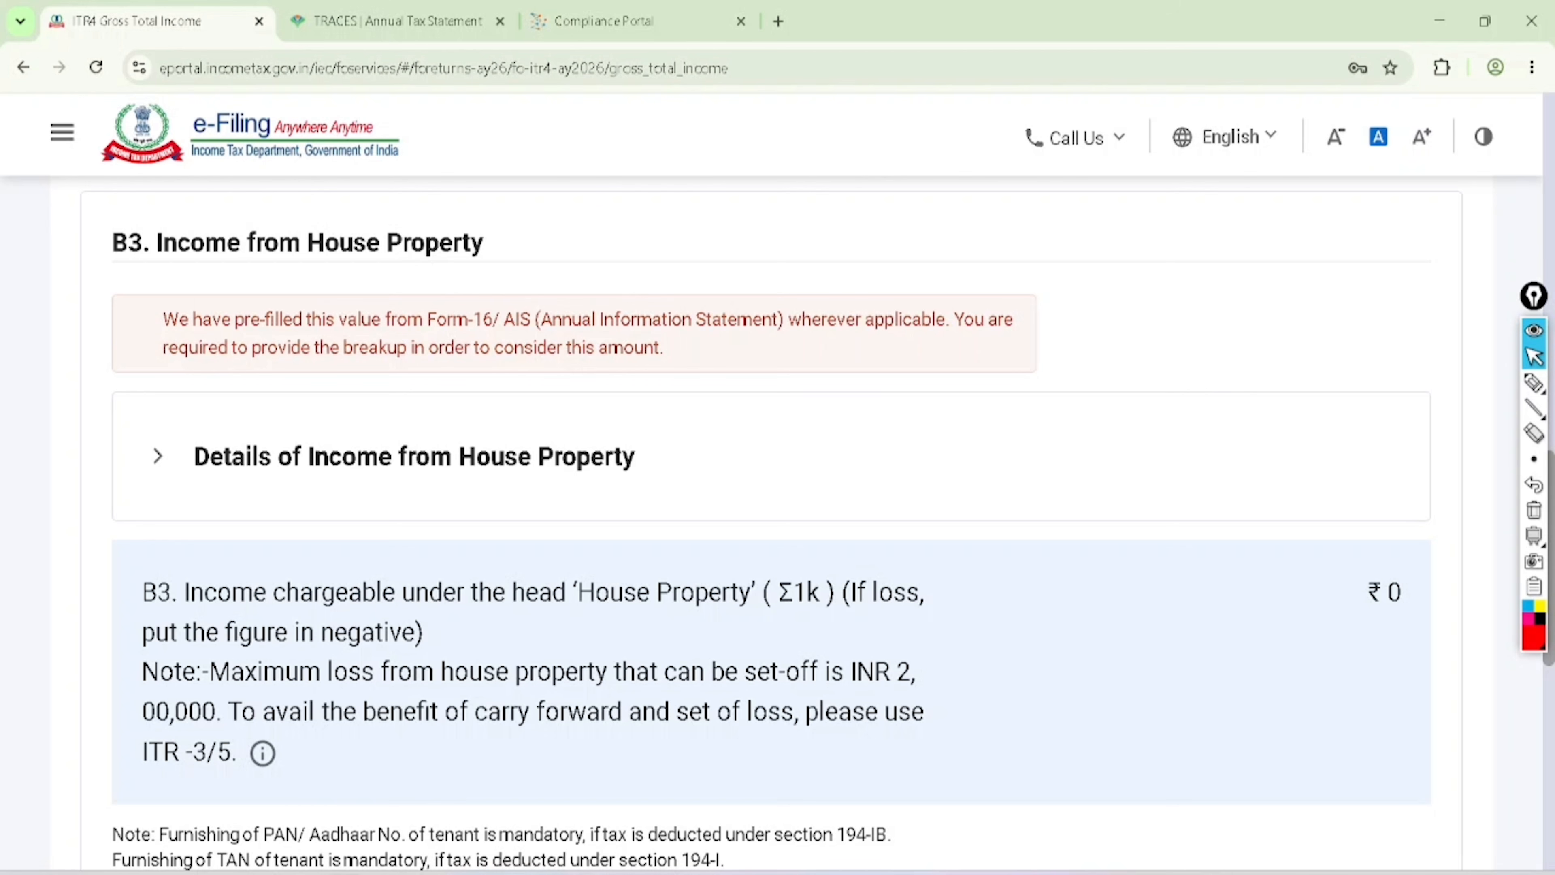
scroll(772, 521, up, 2)
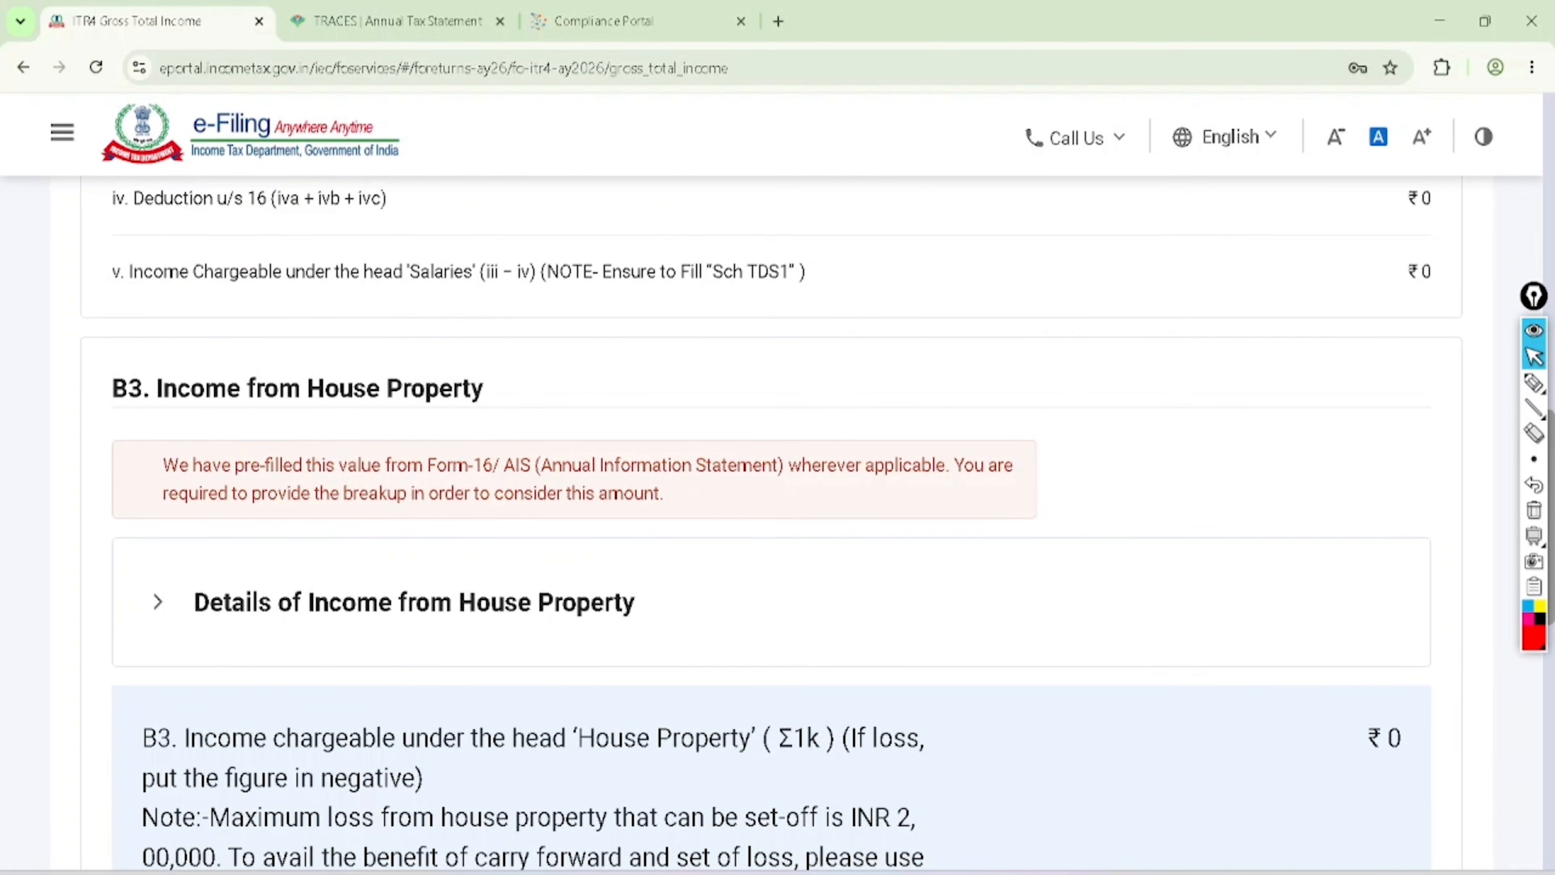
click(158, 602)
scroll(771, 521, down, 4)
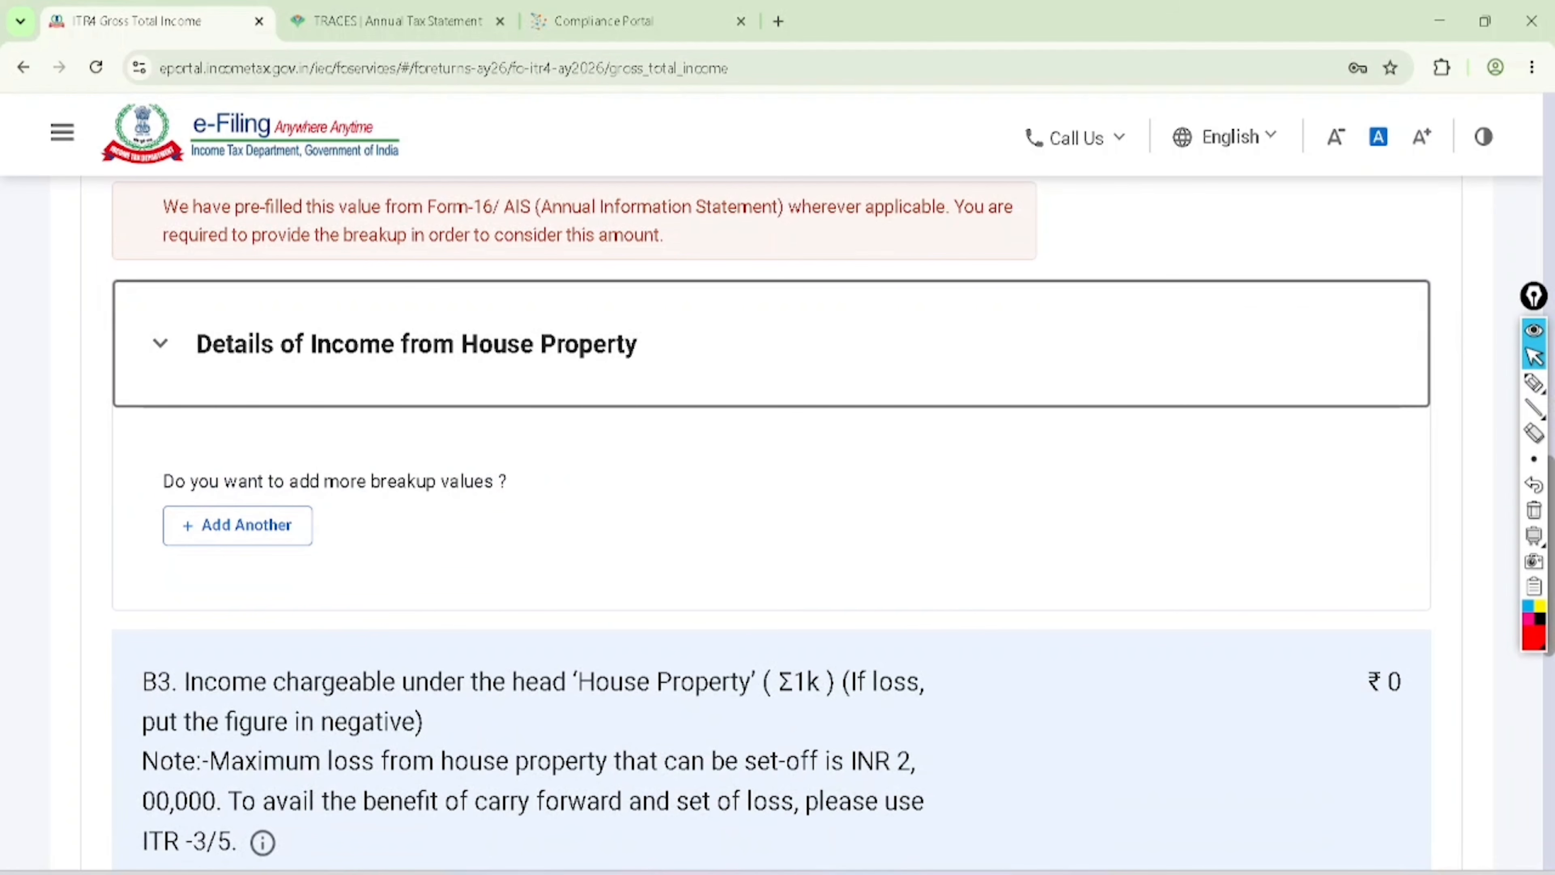
click(238, 525)
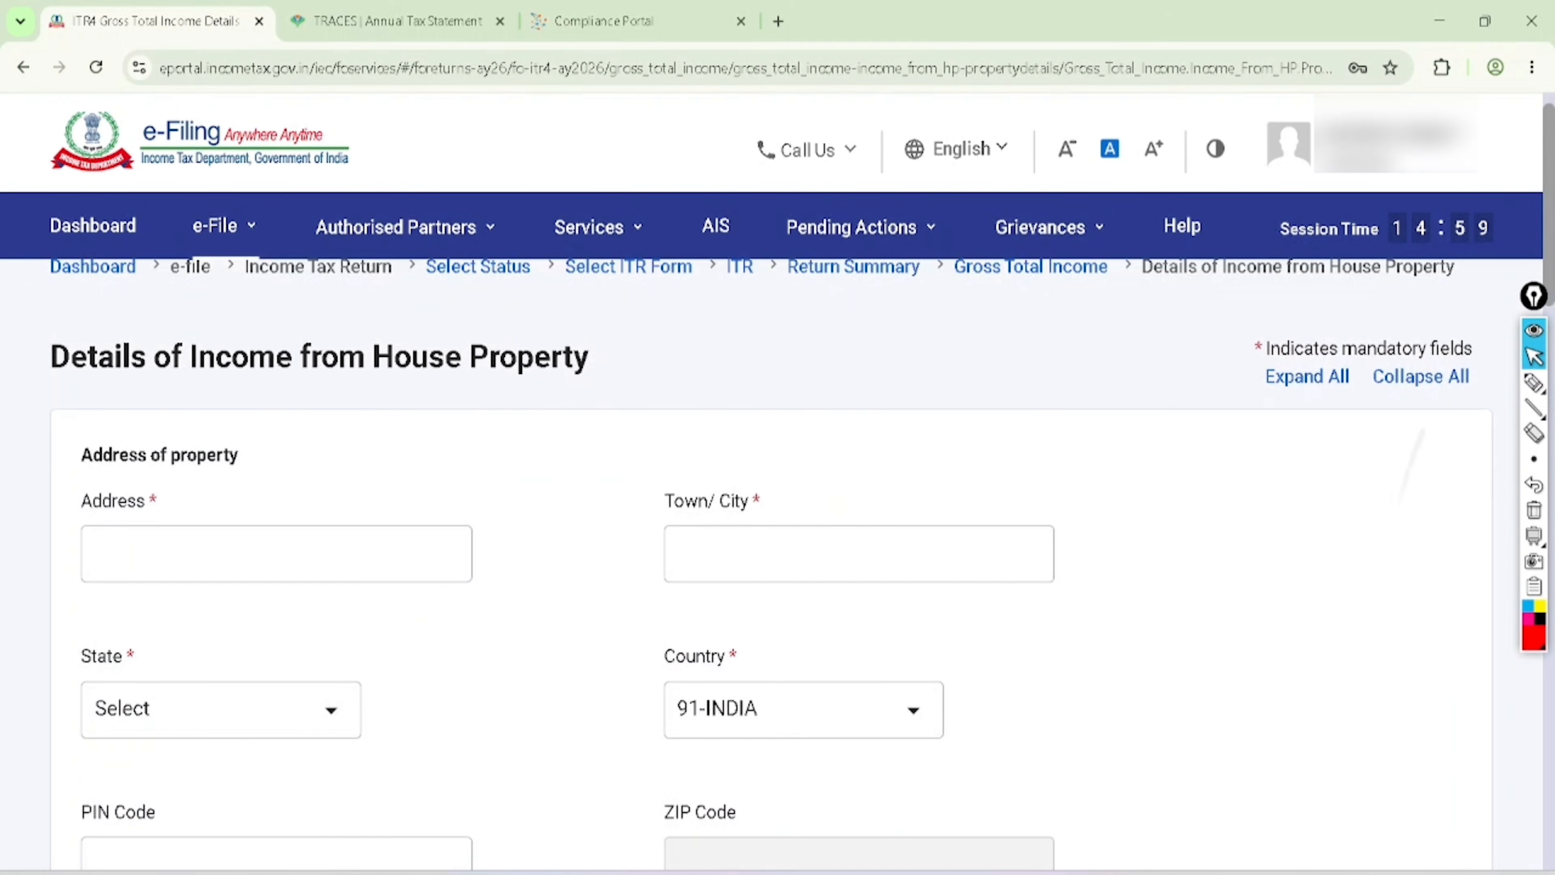
Set the owner of the property to Self and its co-owned status to No
scroll(771, 521, down, 4)
scroll(771, 521, down, 3)
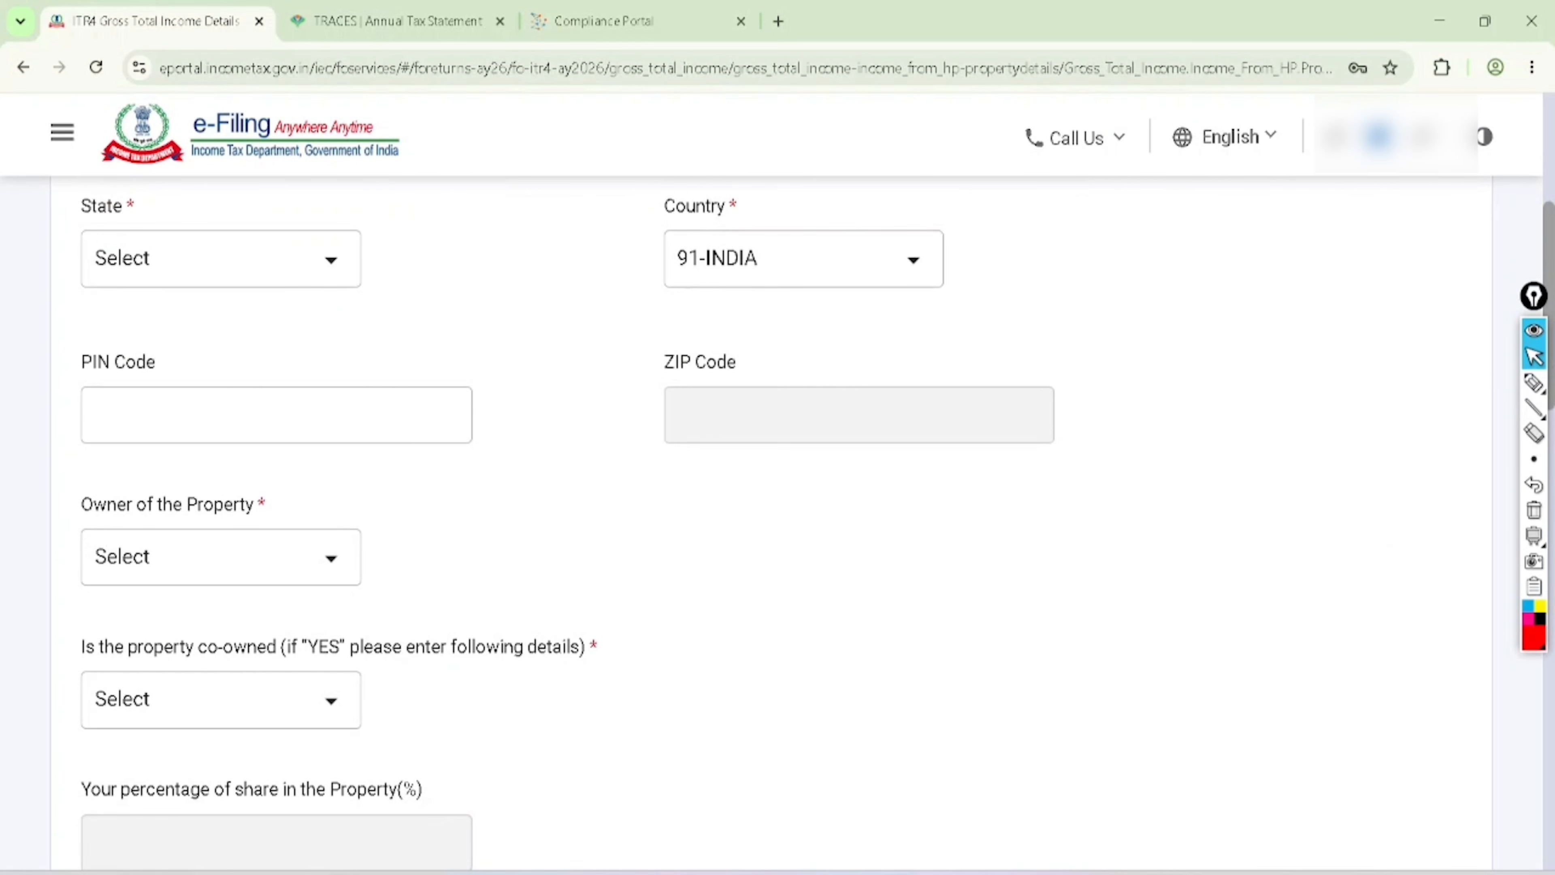
click(220, 557)
click(221, 321)
scroll(221, 321, down, 3)
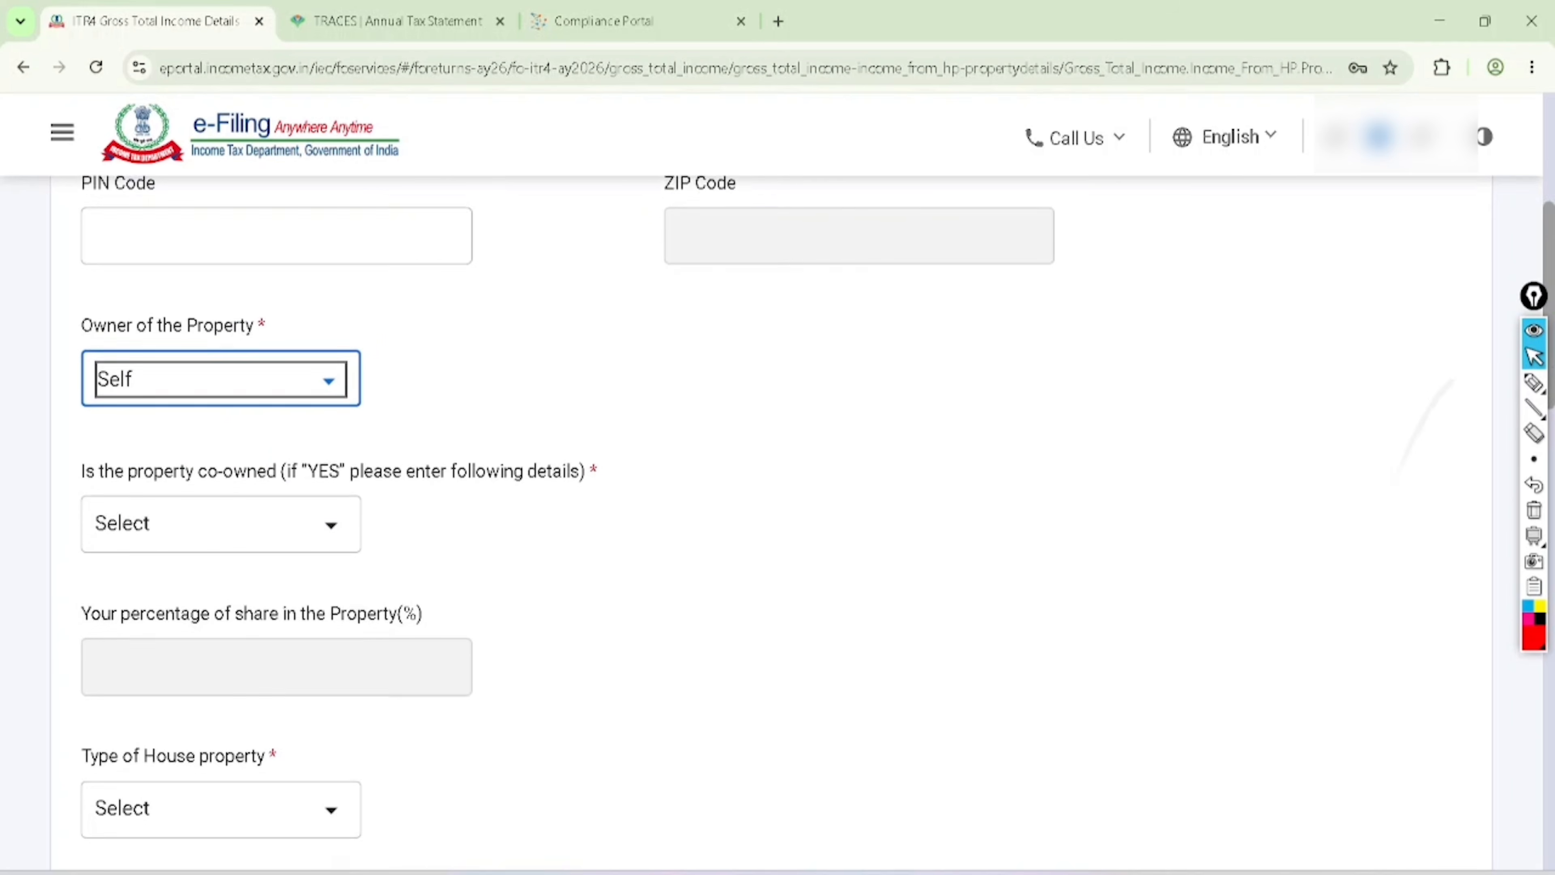
click(220, 523)
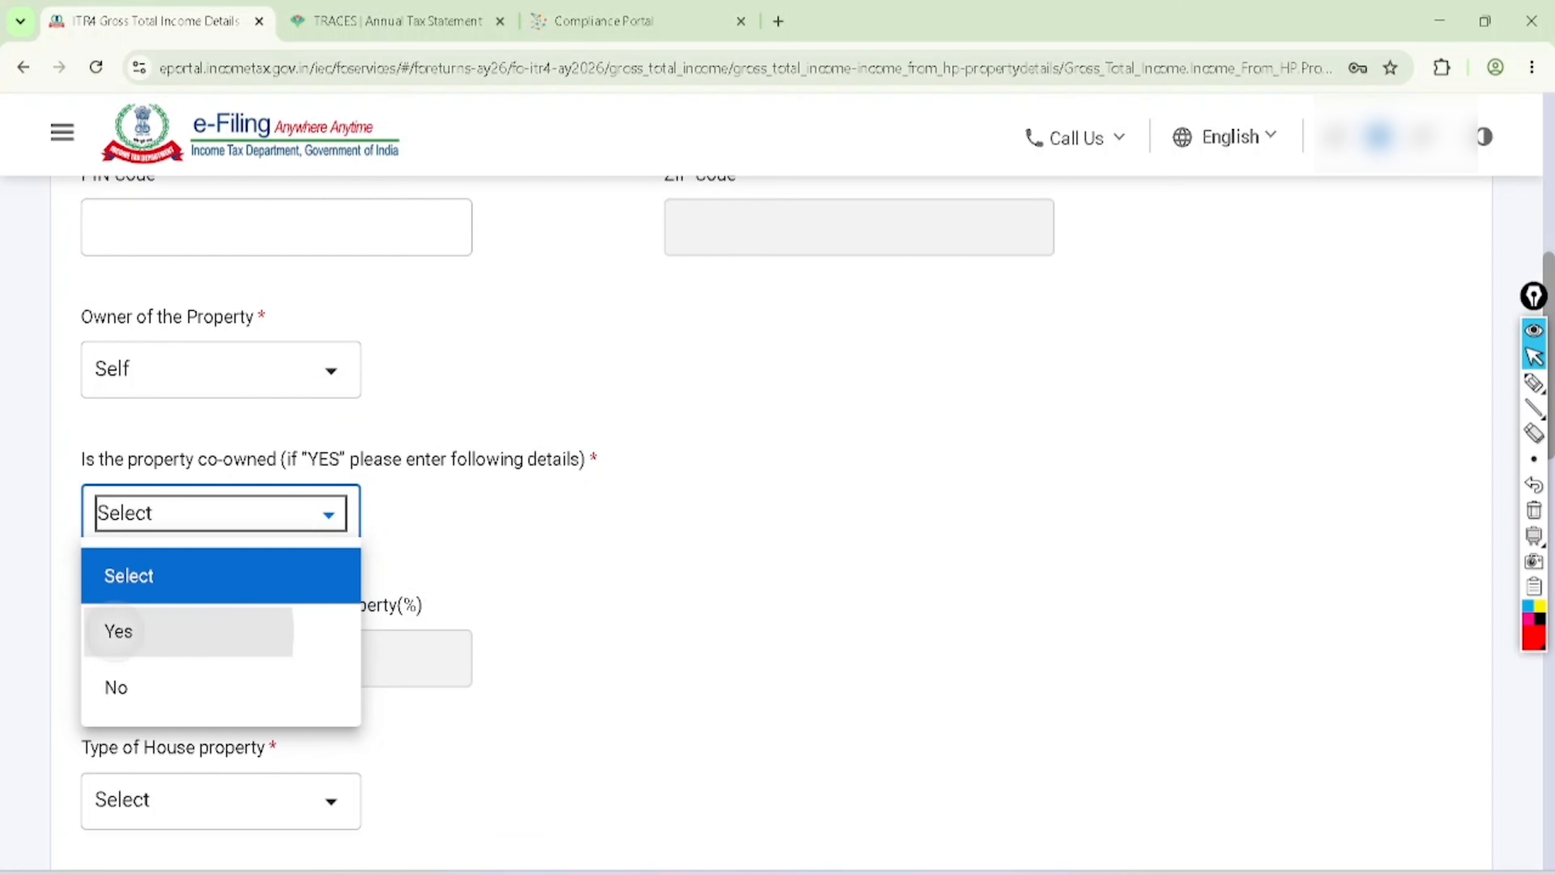
click(118, 631)
click(220, 512)
click(122, 687)
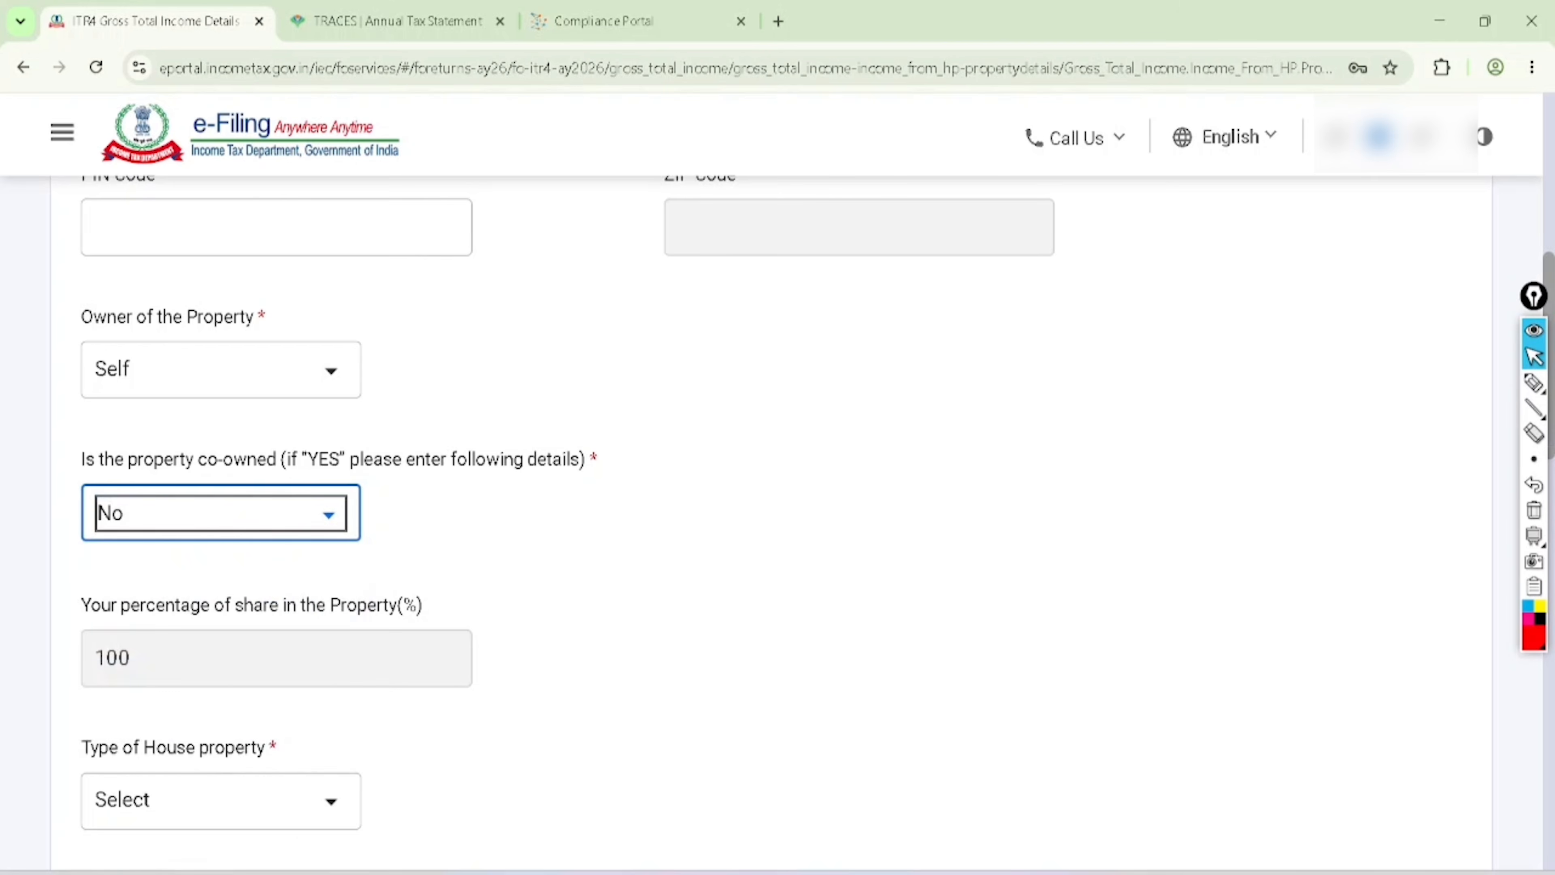
Set the house property type to Let Out and the gross rent received to 100000
scroll(221, 448, down, 5)
click(220, 448)
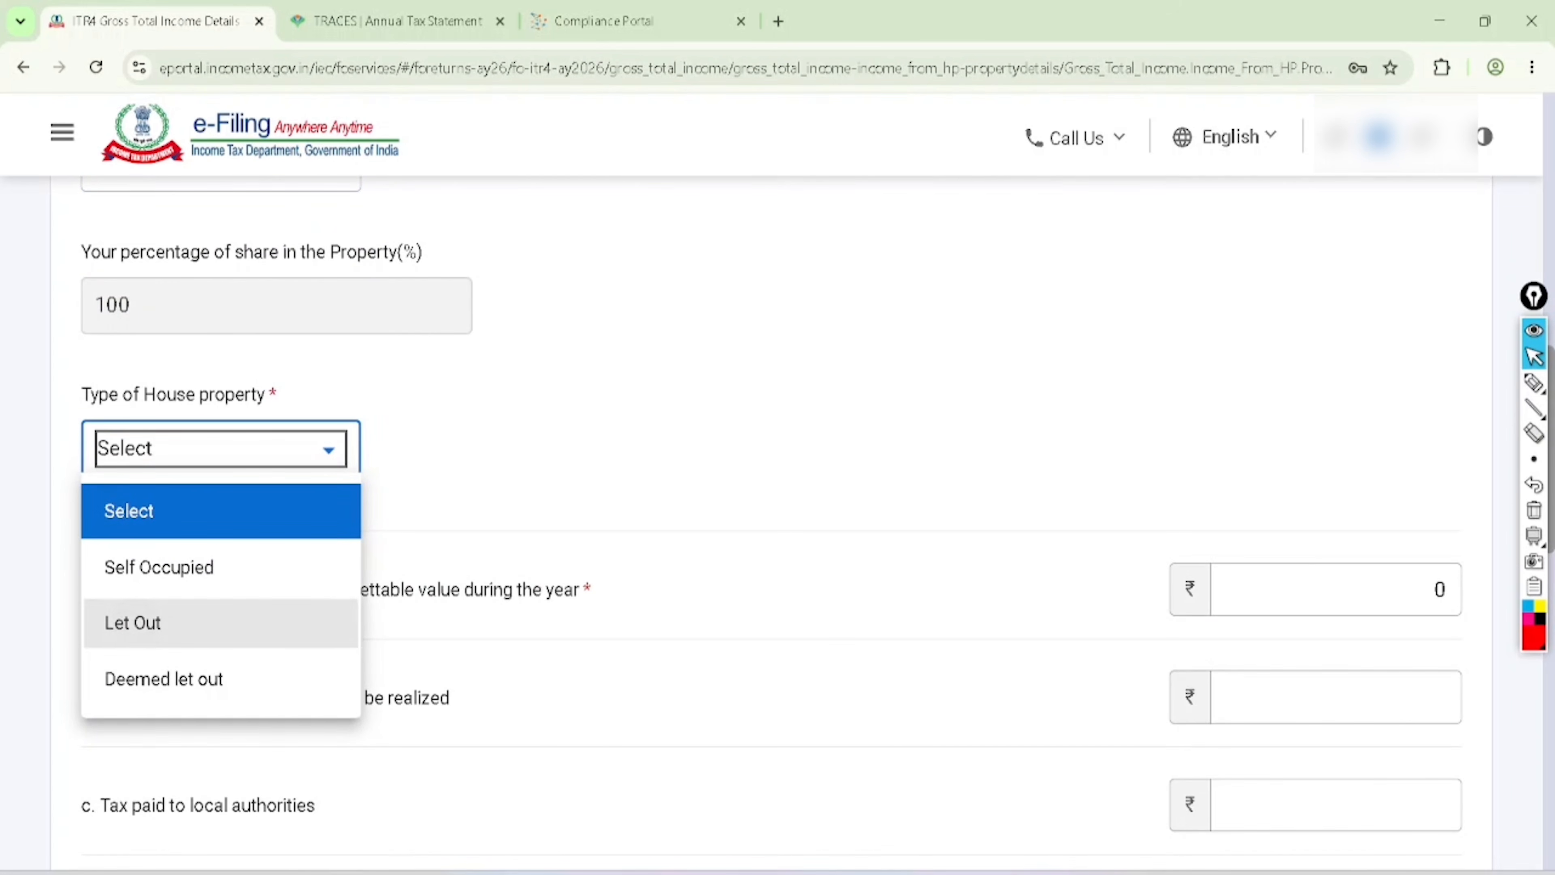
click(133, 622)
scroll(777, 533, down, 8)
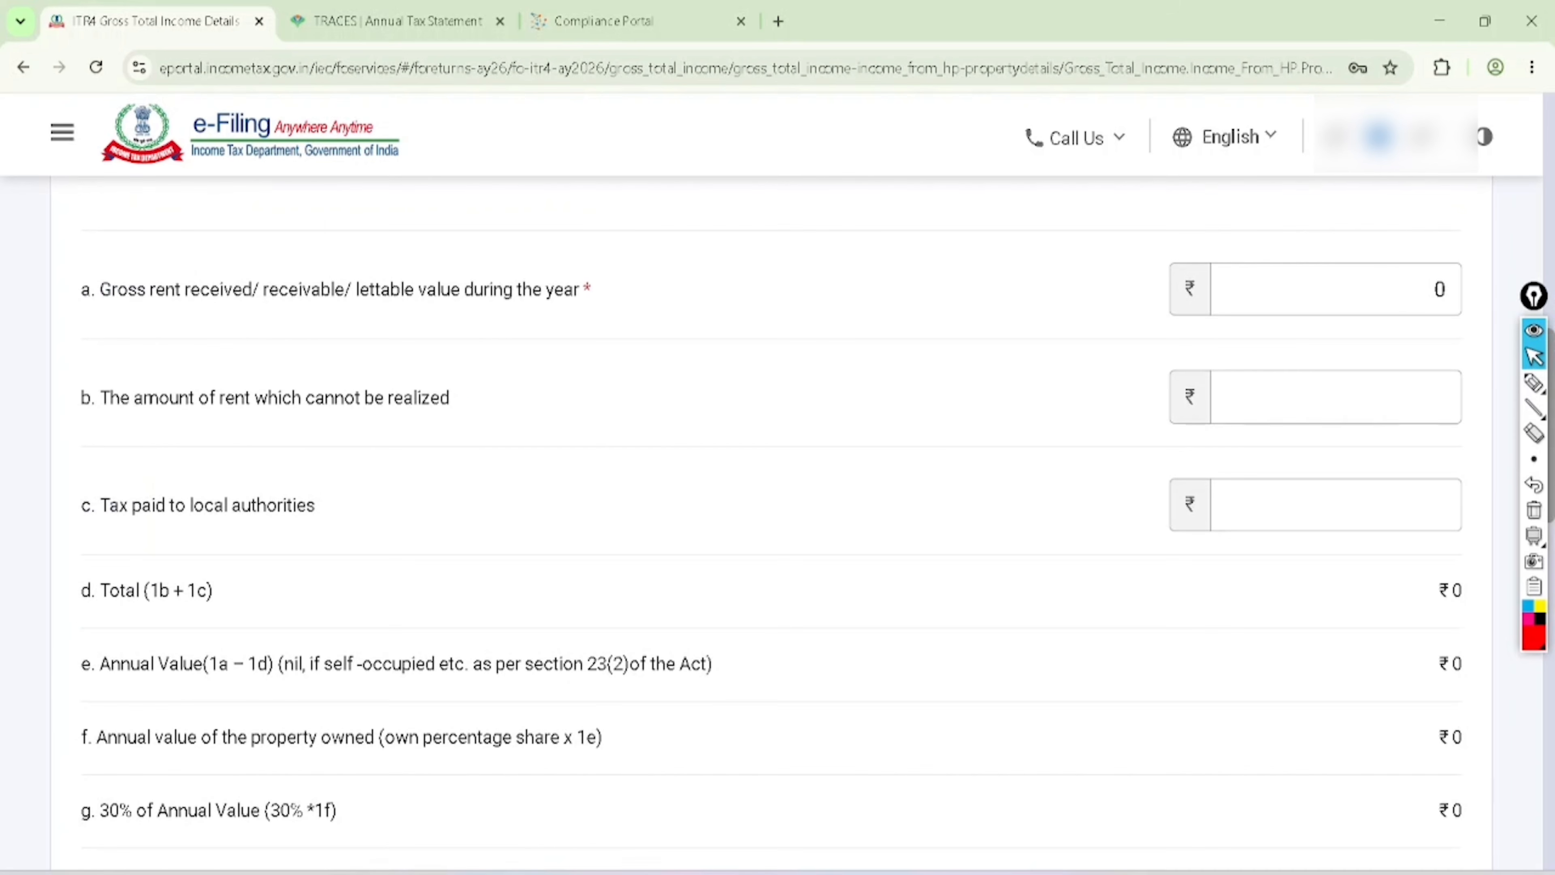
click(1432, 288)
text(10)
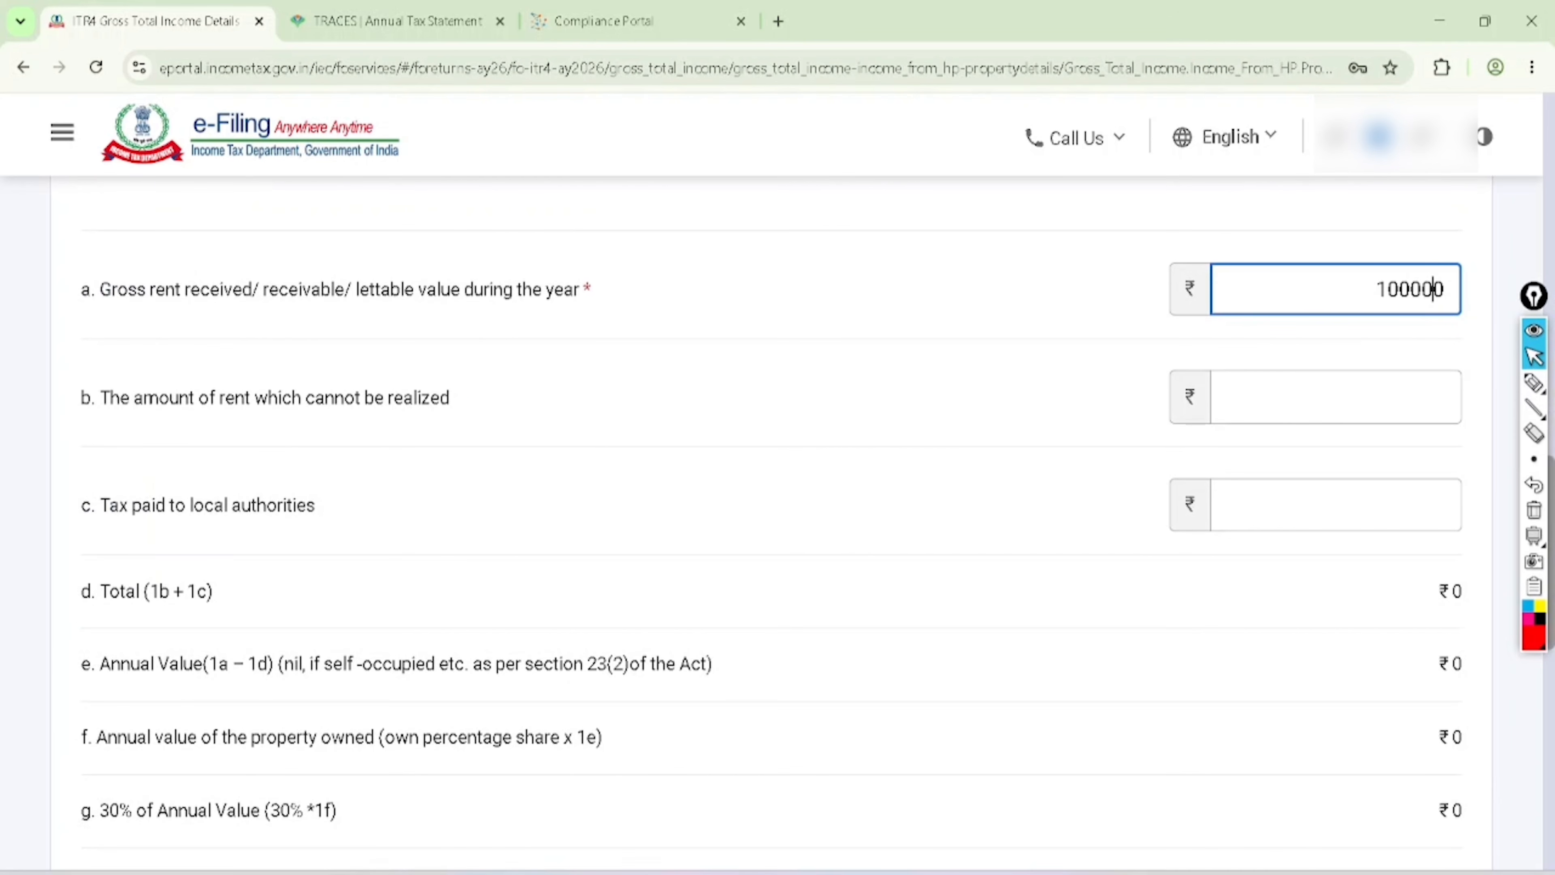
text(000)
scroll(778, 490, down, 10)
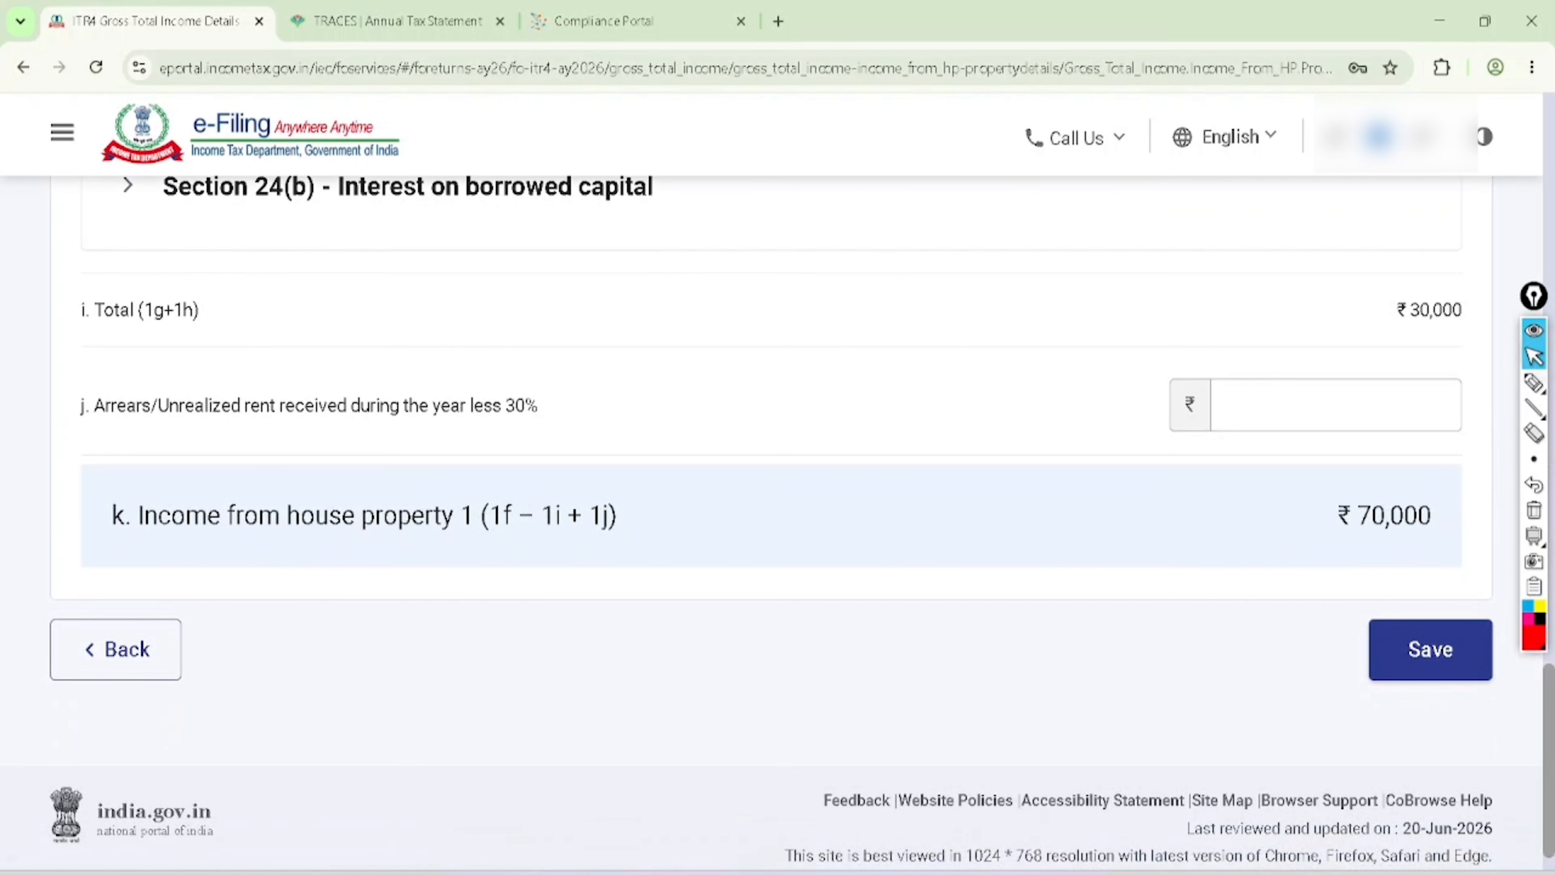
Circle the total deduction, the income from house property and the Save option with the pen
click(1533, 383)
mouse_move(1436, 248)
mouse_down()
mouse_move(1378, 278)
mouse_move(1443, 265)
mouse_up()
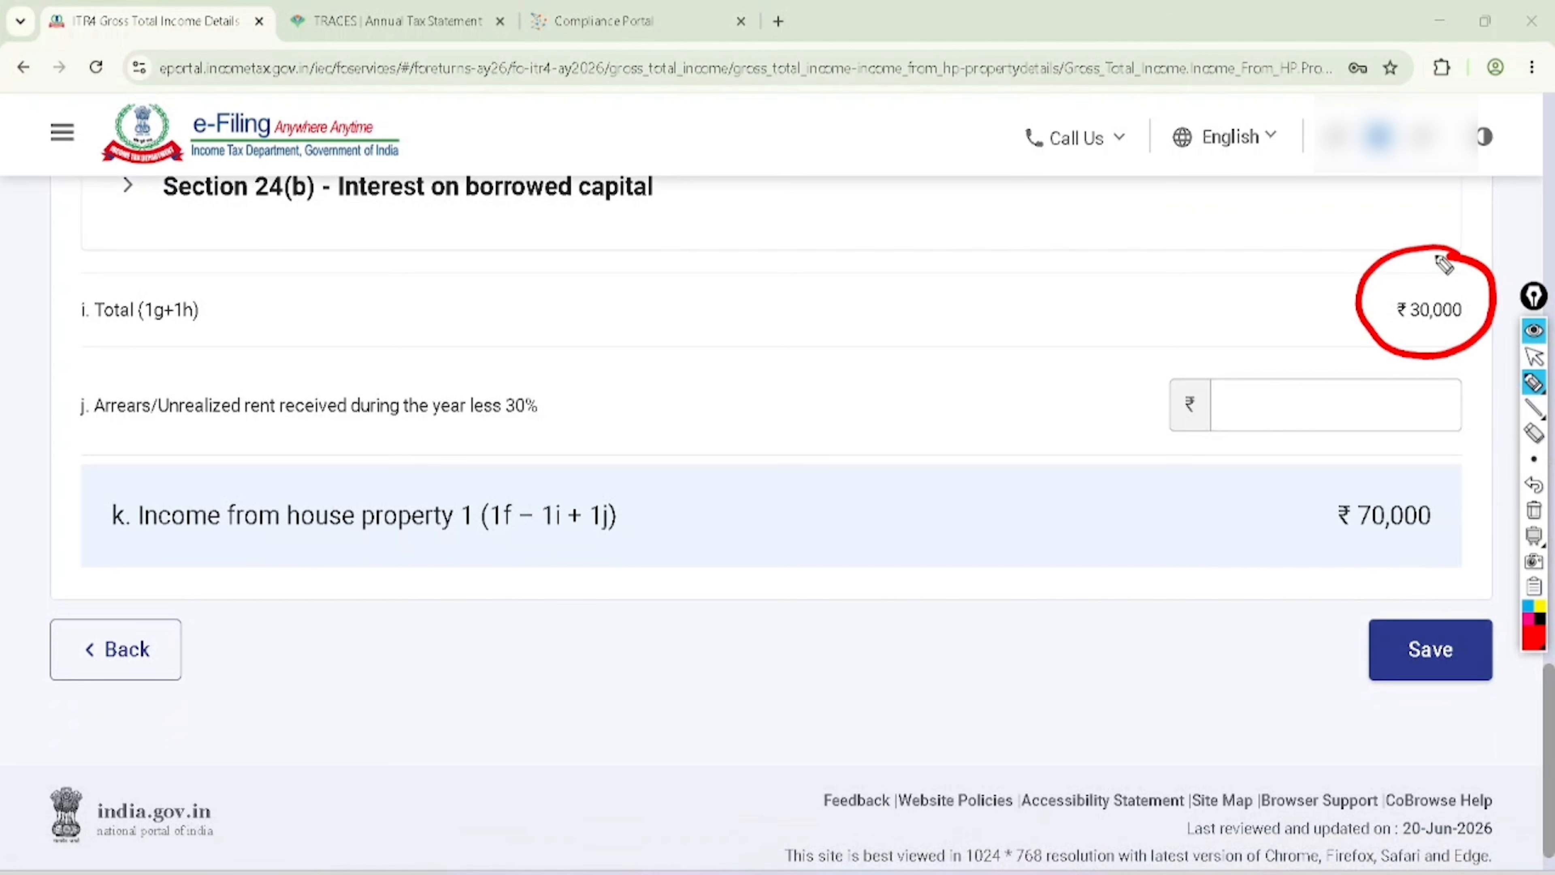
mouse_move(1419, 470)
mouse_down()
mouse_move(1329, 566)
mouse_move(1346, 463)
mouse_up()
mouse_move(1469, 598)
mouse_down()
mouse_move(1353, 618)
mouse_move(1423, 573)
mouse_up()
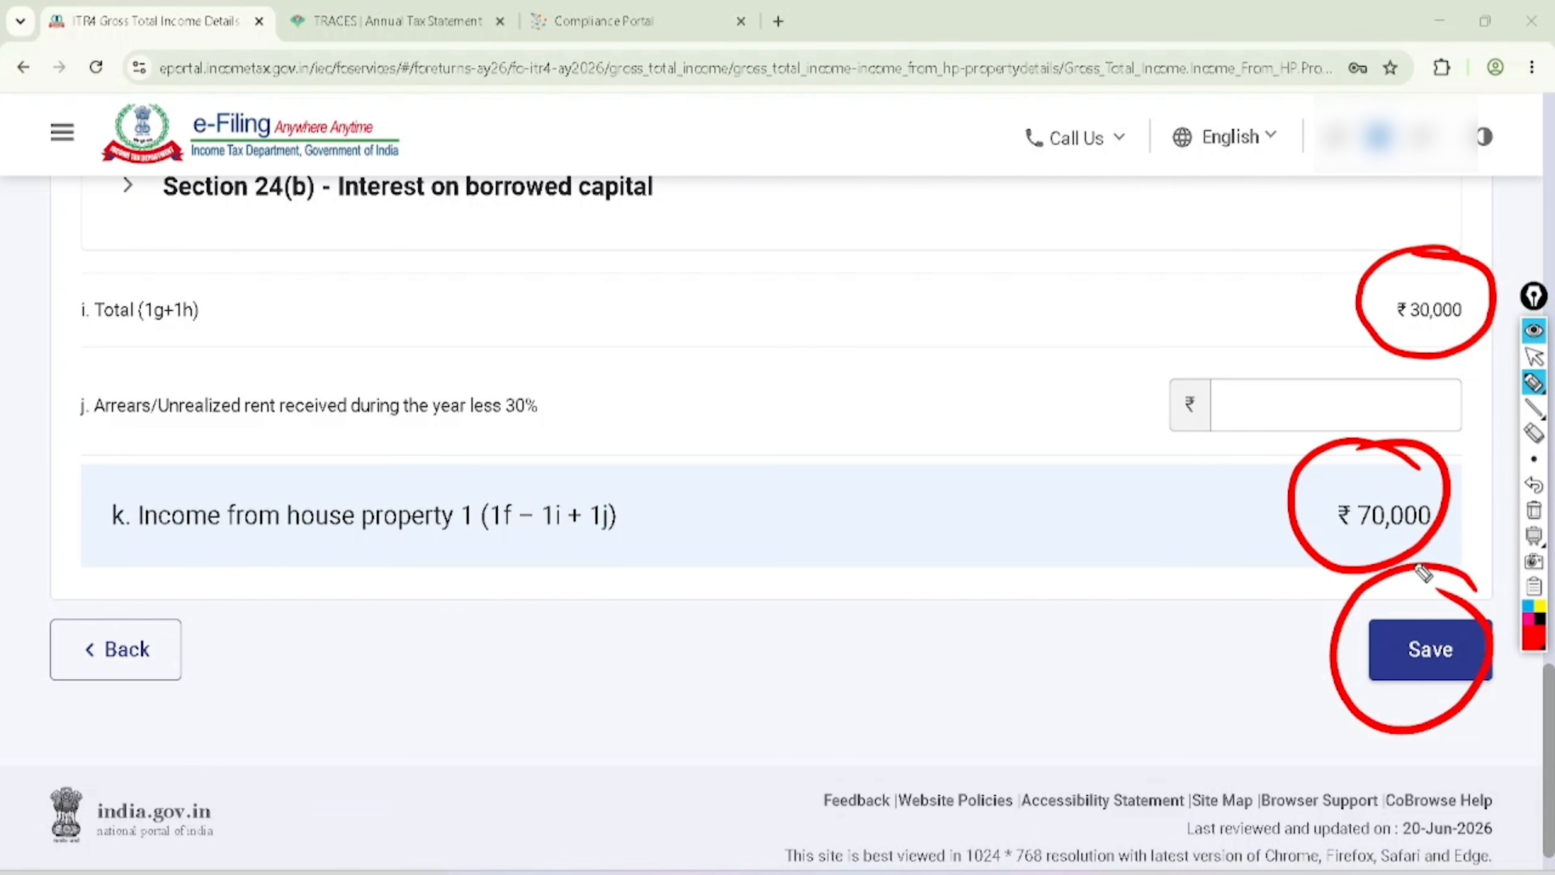
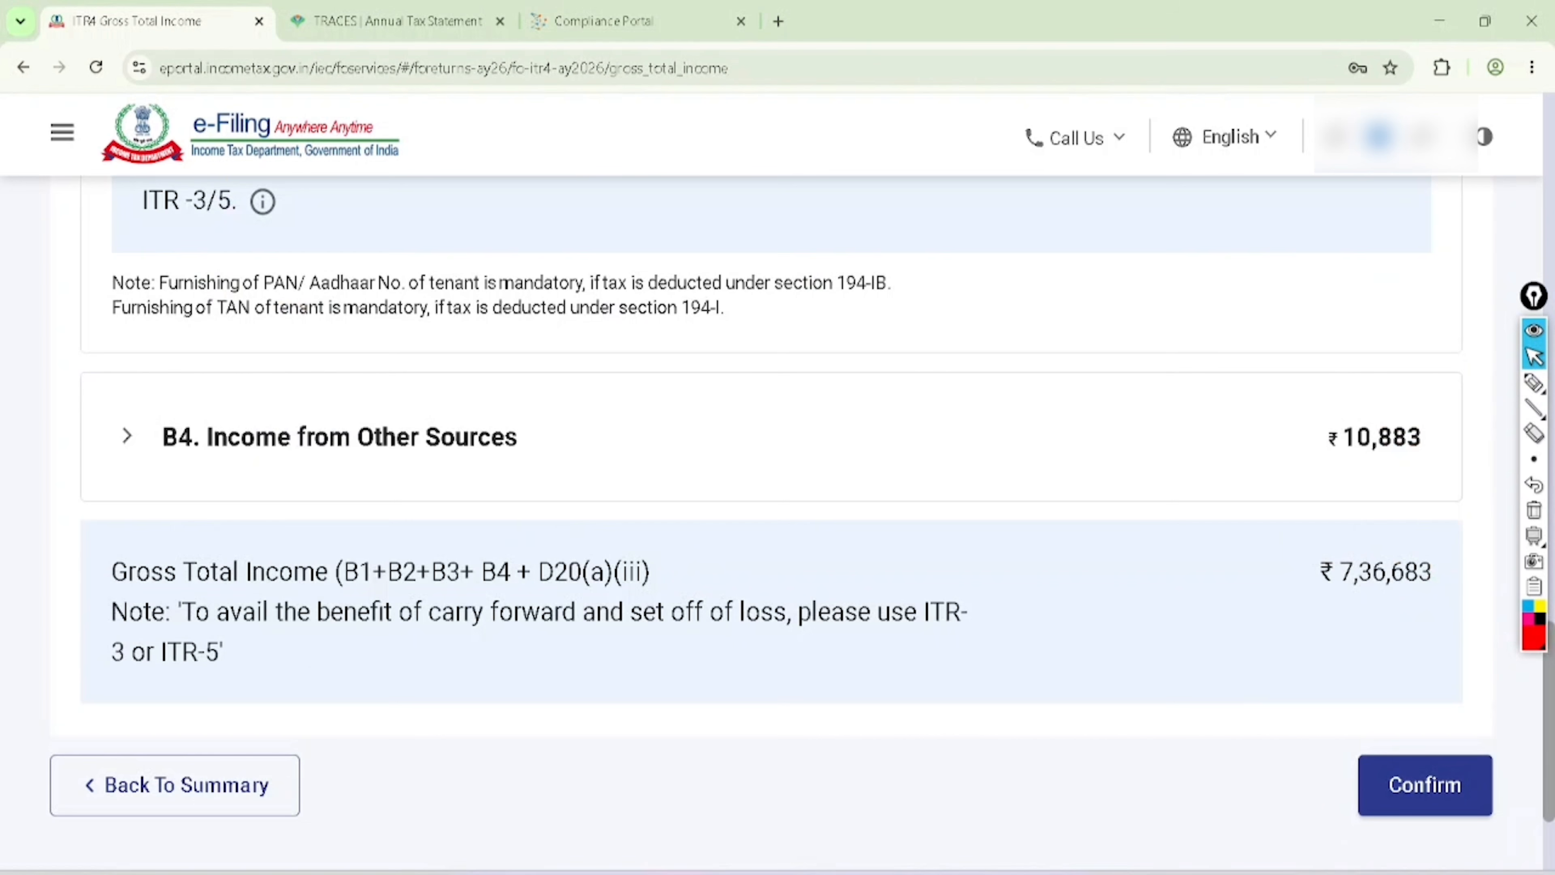
Expand Income from Other Sources, tick its three interest entries with the pen, and circle Tax Refund and Add Another
click(126, 436)
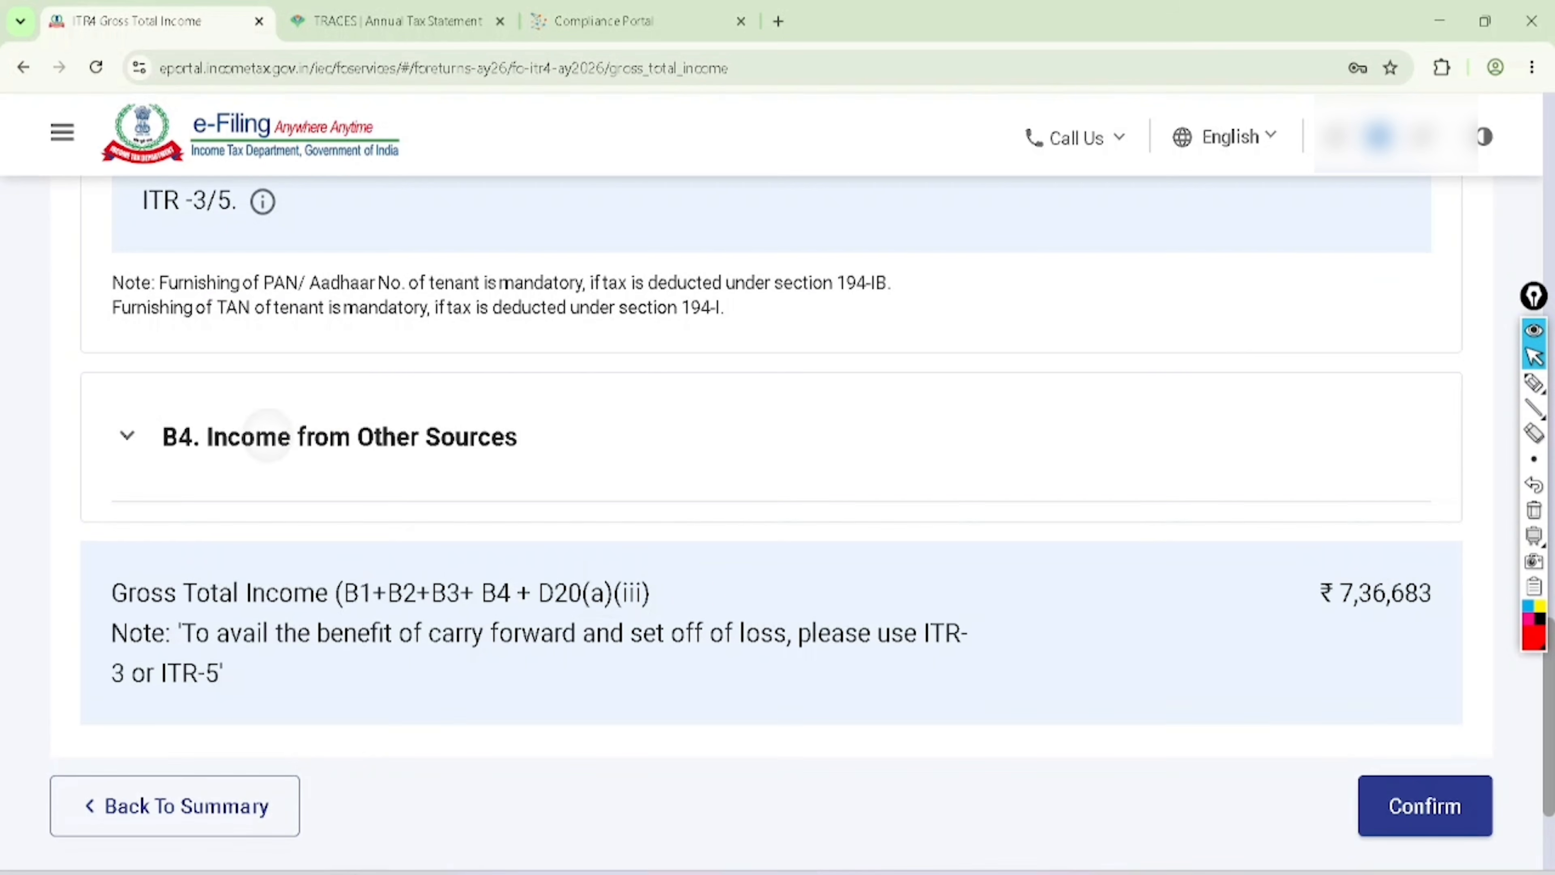
scroll(772, 527, down, 2)
click(1534, 383)
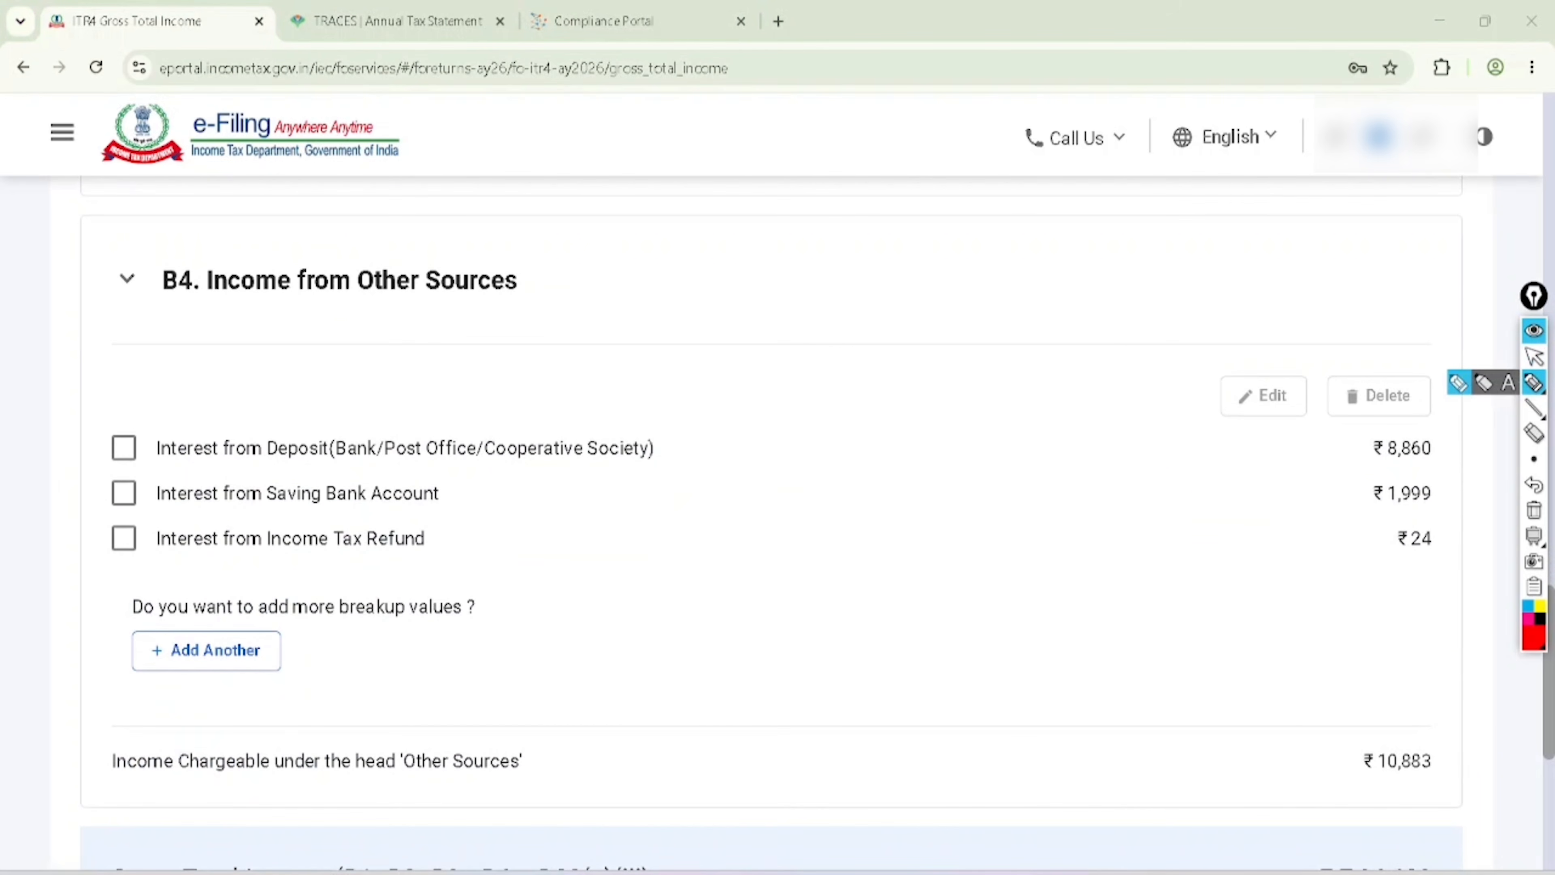
drag(124, 433, 269, 346)
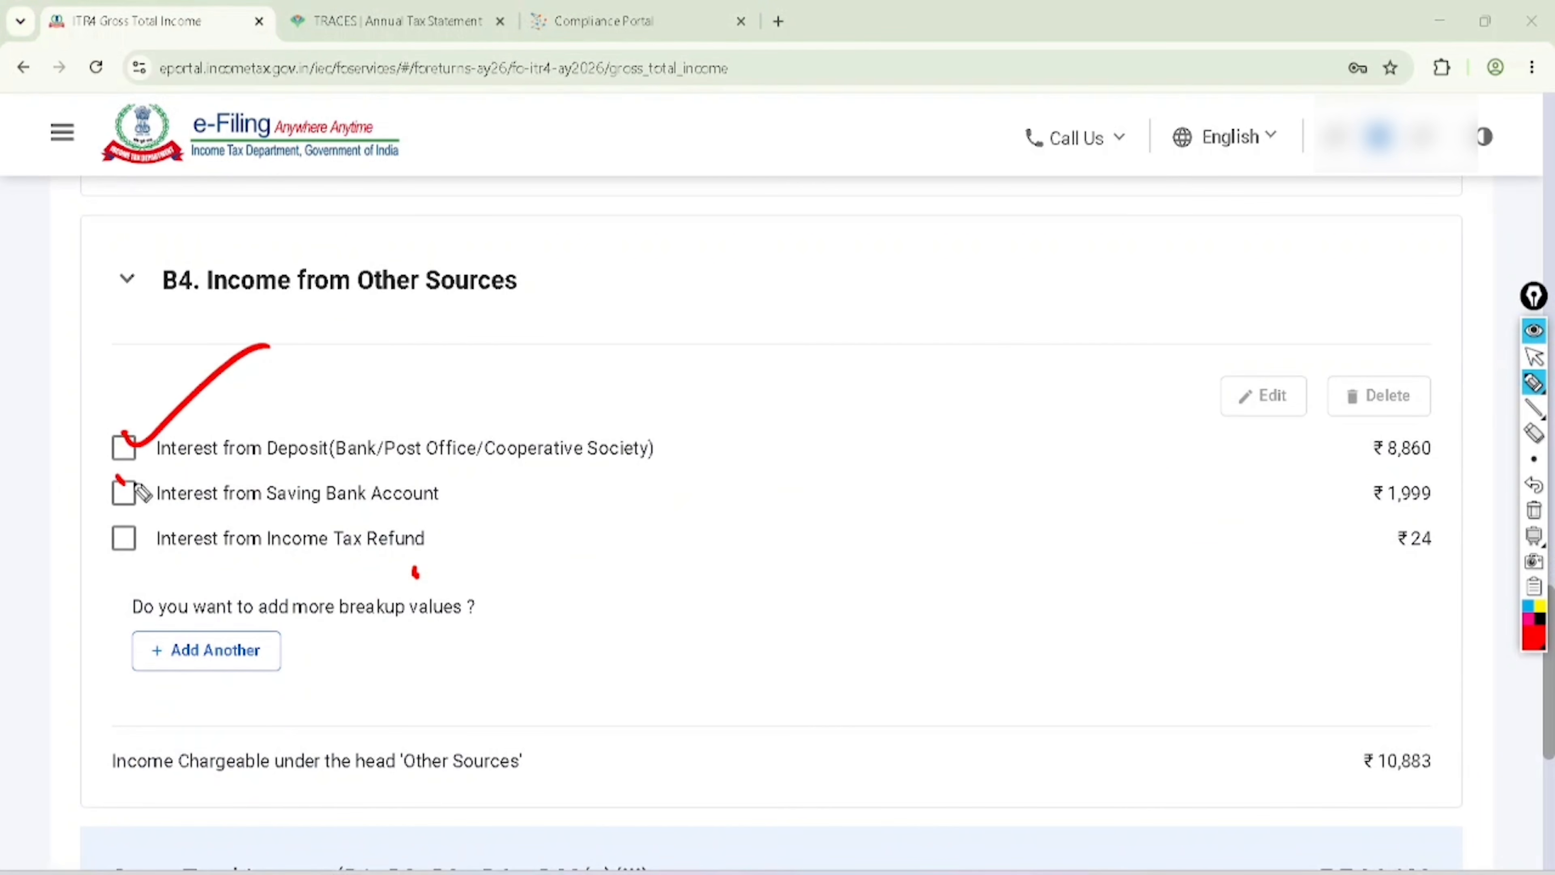
drag(136, 487, 254, 392)
drag(107, 524, 227, 473)
mouse_move(301, 560)
mouse_down()
mouse_move(343, 488)
mouse_move(309, 551)
mouse_up()
drag(1337, 531, 1403, 522)
mouse_move(184, 589)
mouse_down()
mouse_move(145, 583)
mouse_move(171, 591)
mouse_up()
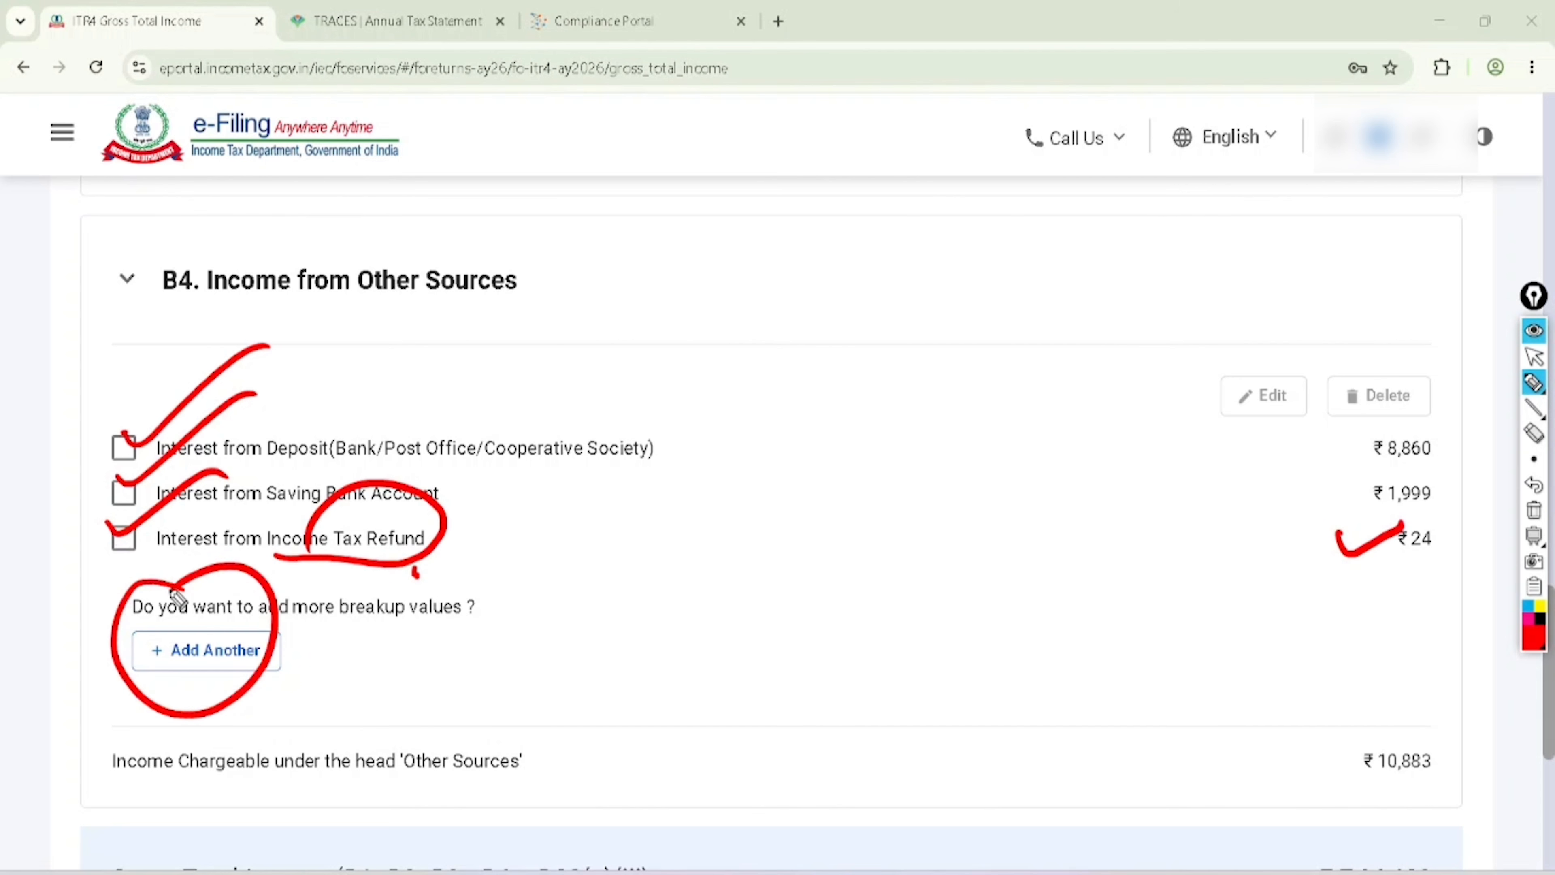
Clear the marks and add another other-sources income with nature Any Other and description TUTUION
click(1535, 356)
click(206, 649)
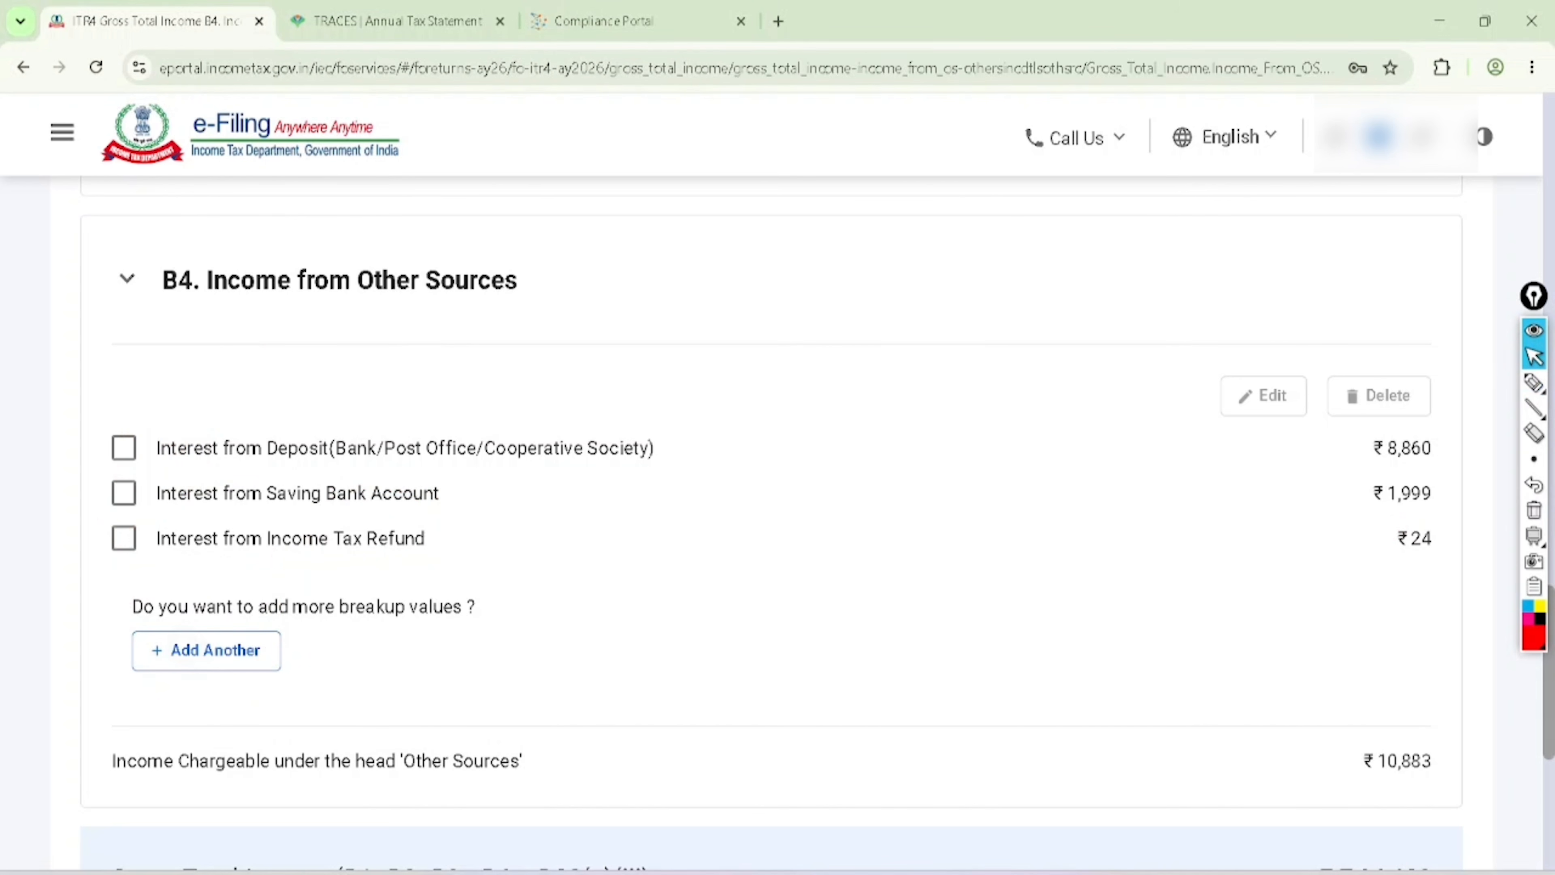
click(220, 563)
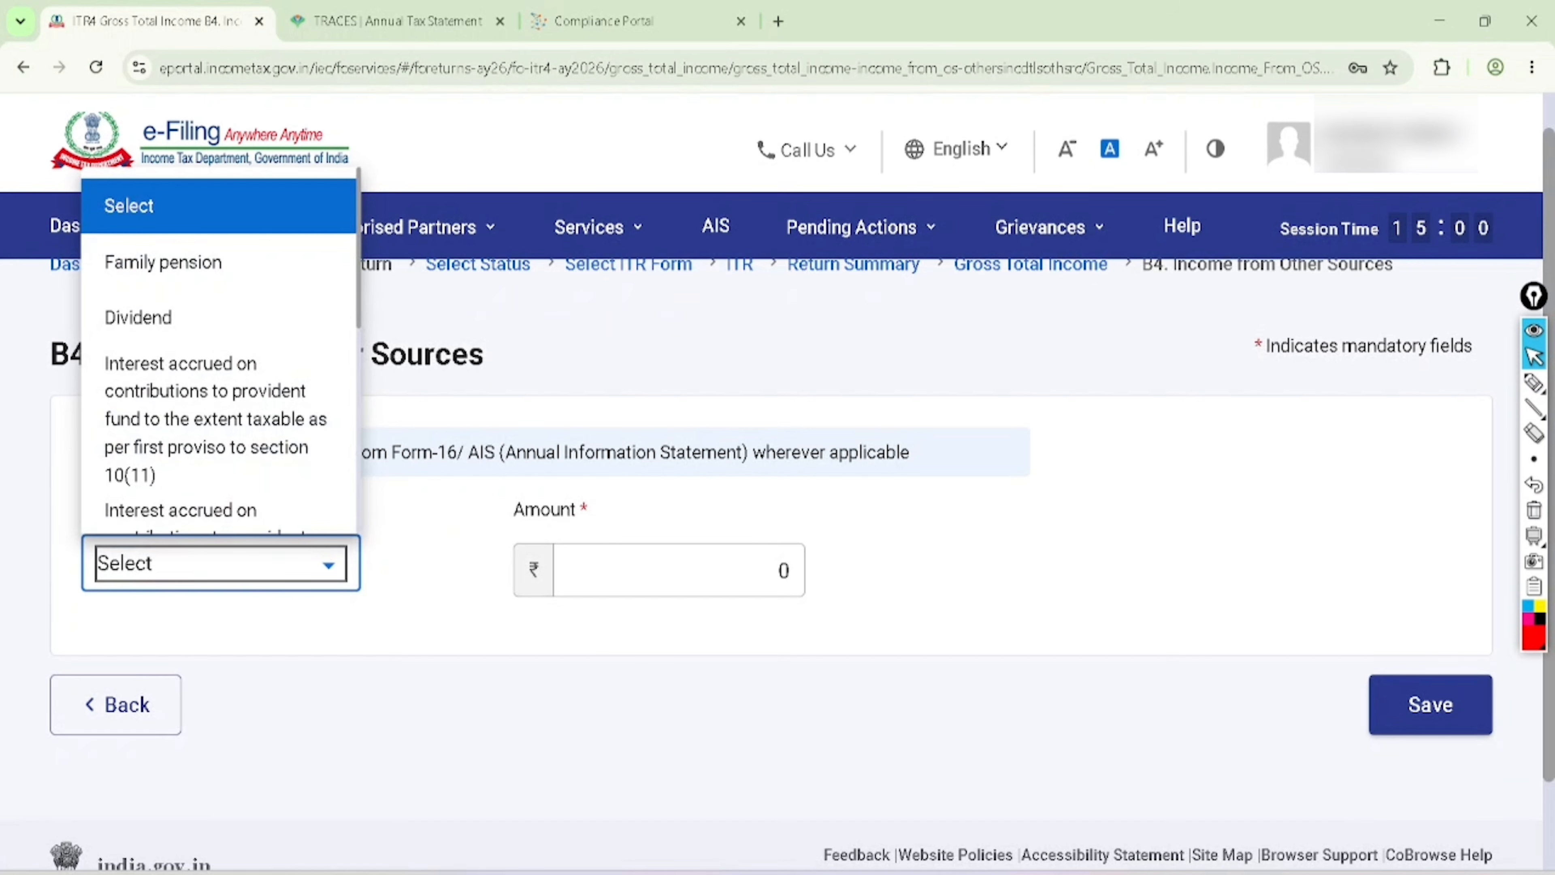
scroll(220, 379, down, 5)
click(183, 494)
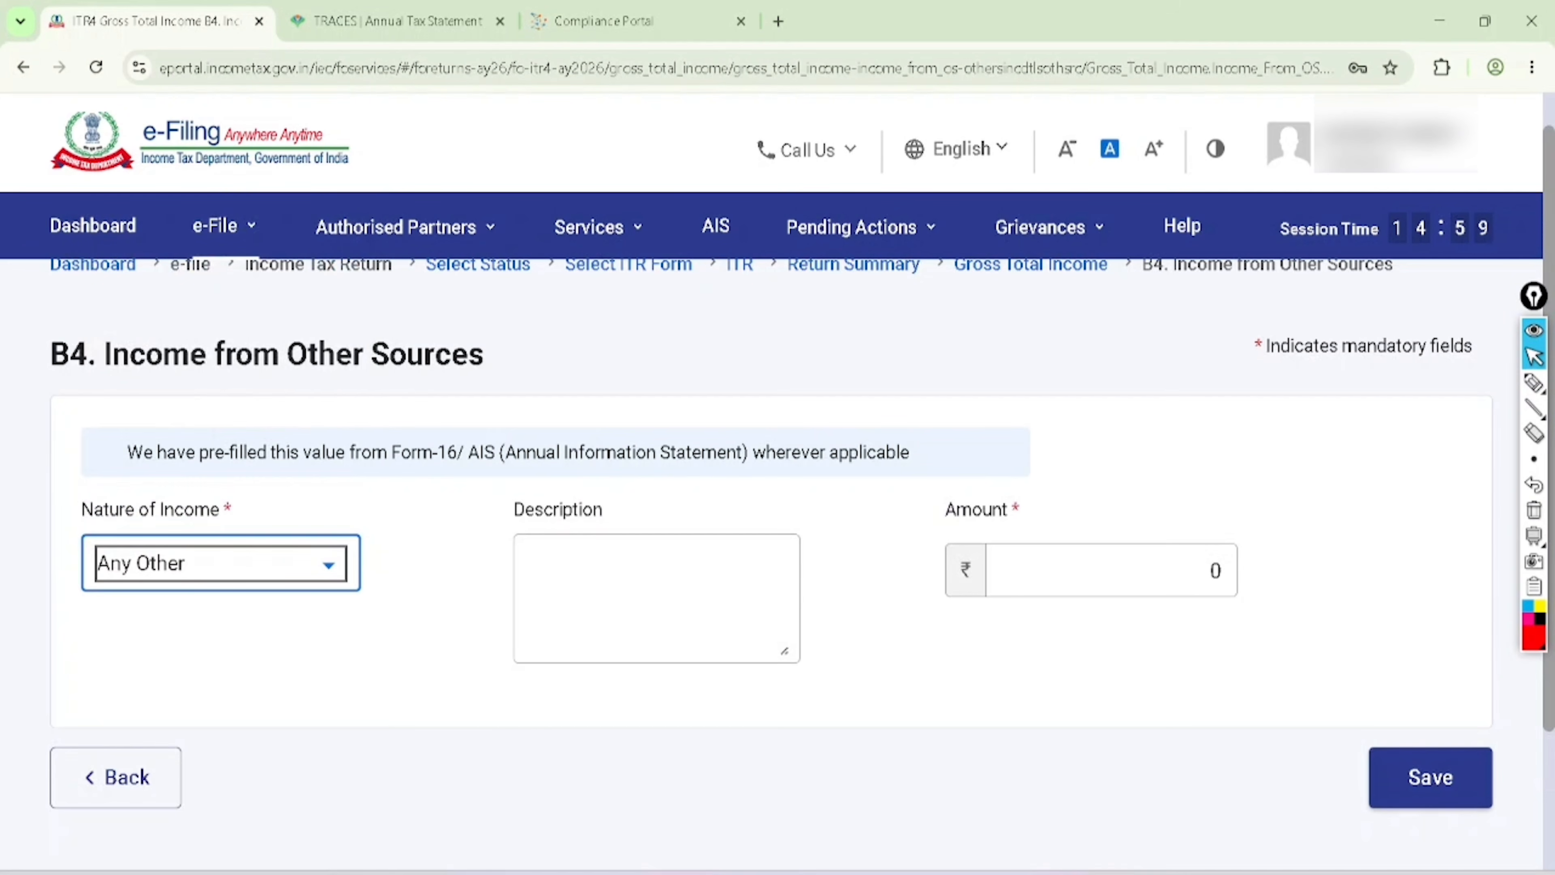
click(619, 581)
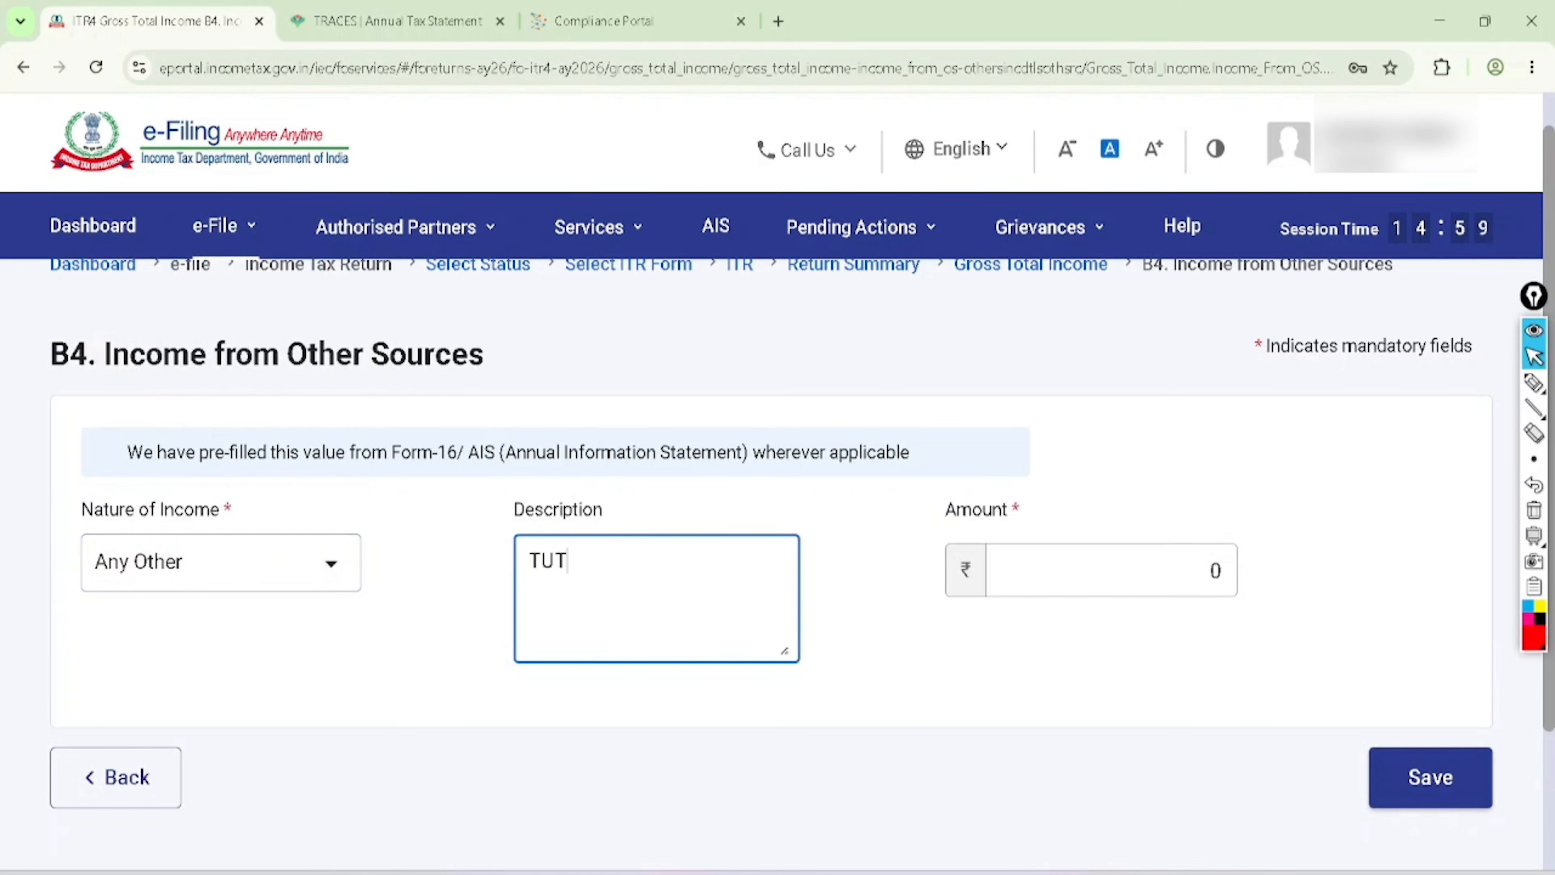
Save the other-sources entry with an amount of 100 and confirm the Gross Total Income schedule
click(1208, 585)
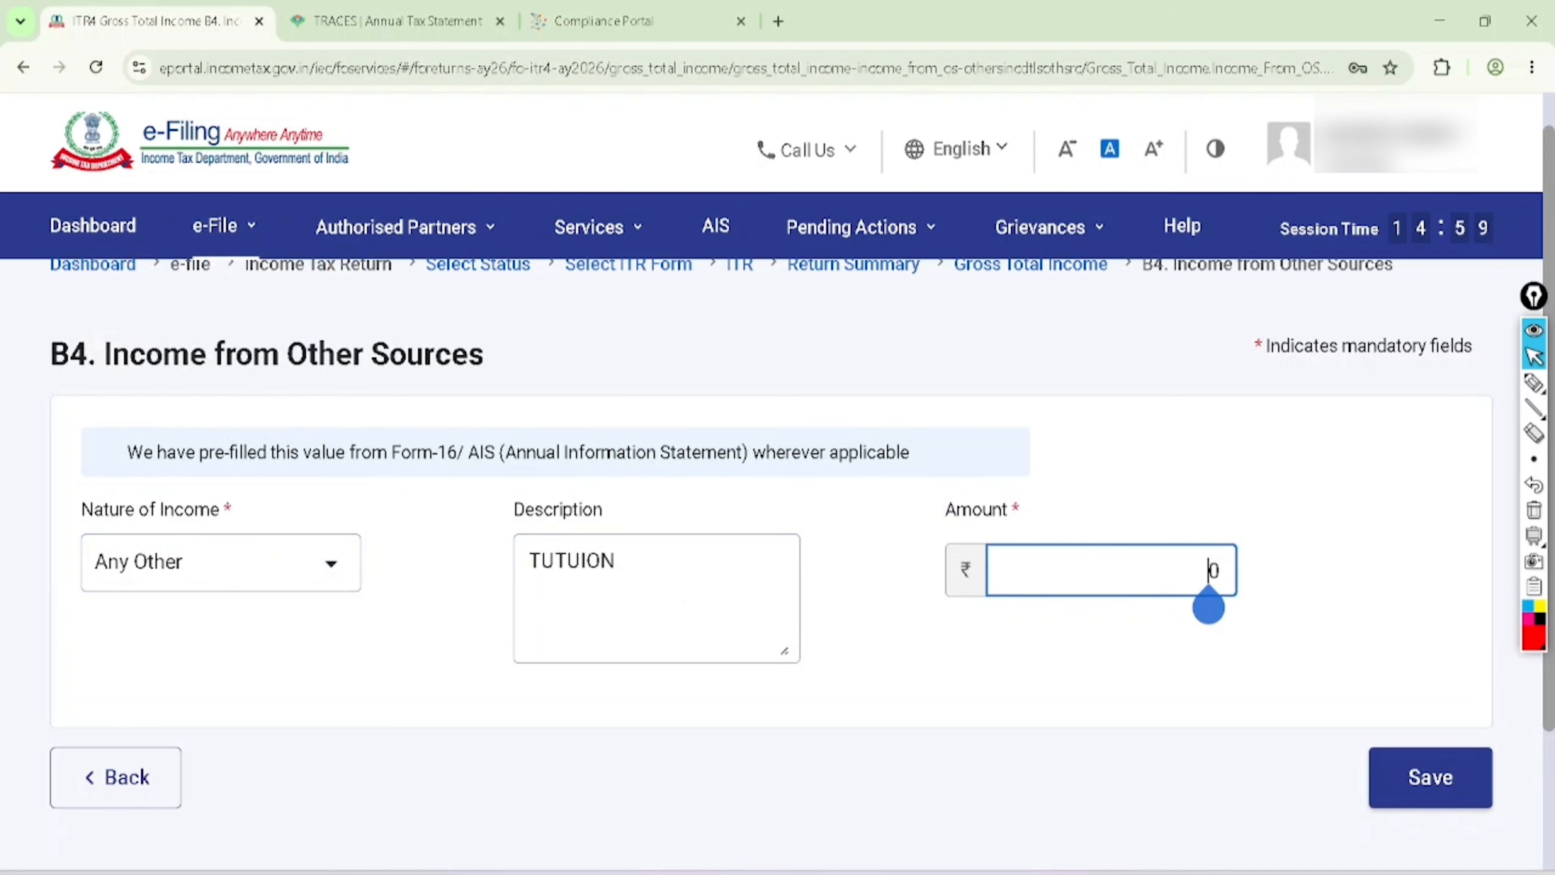
text(100)
click(1431, 777)
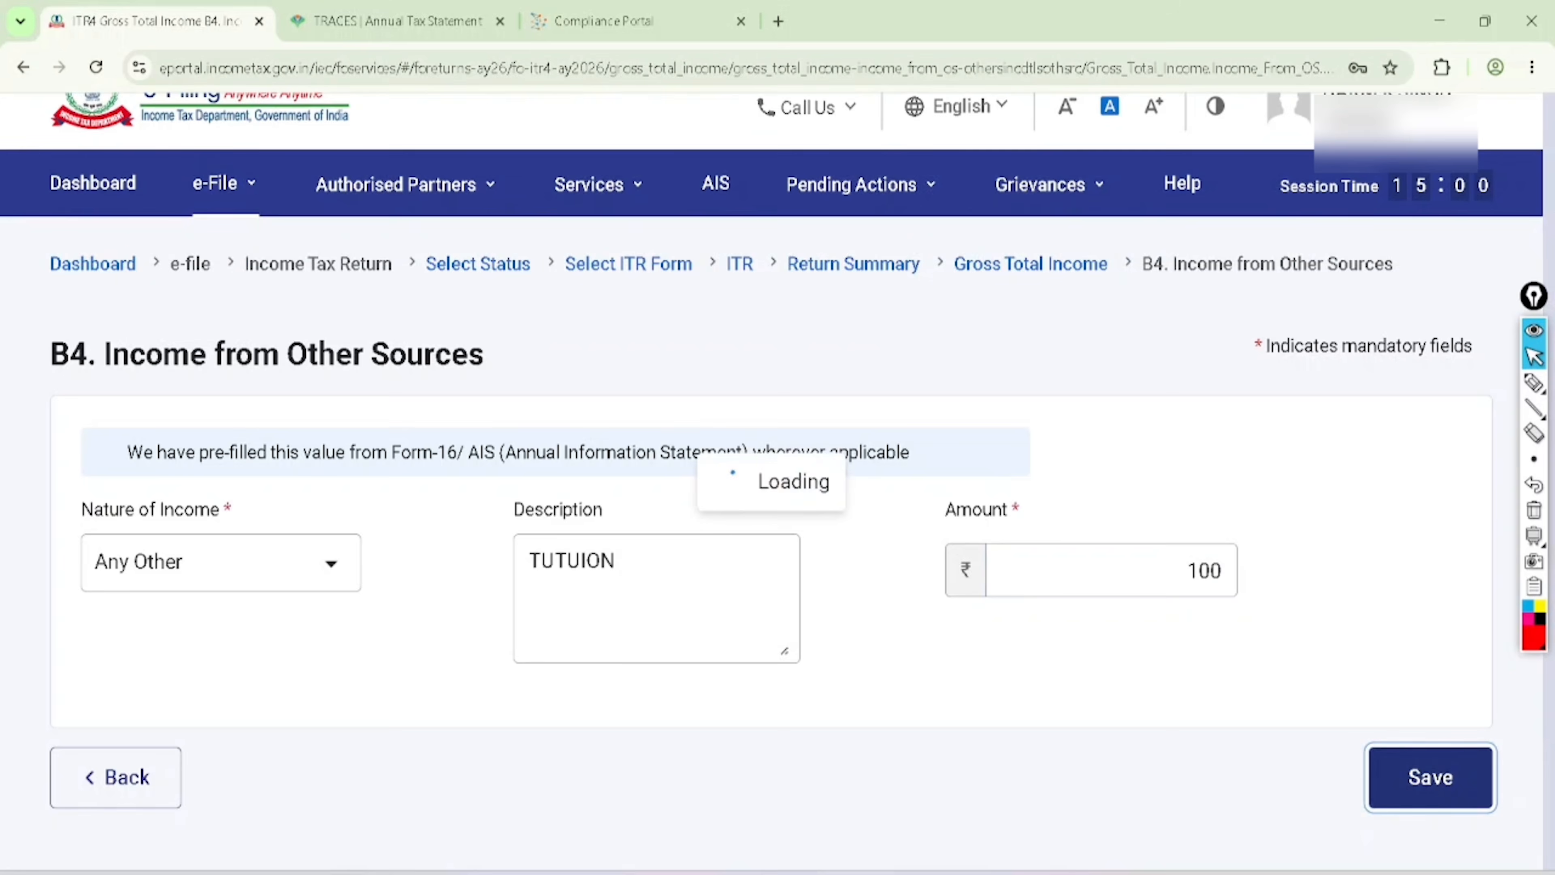
scroll(771, 521, down, 2)
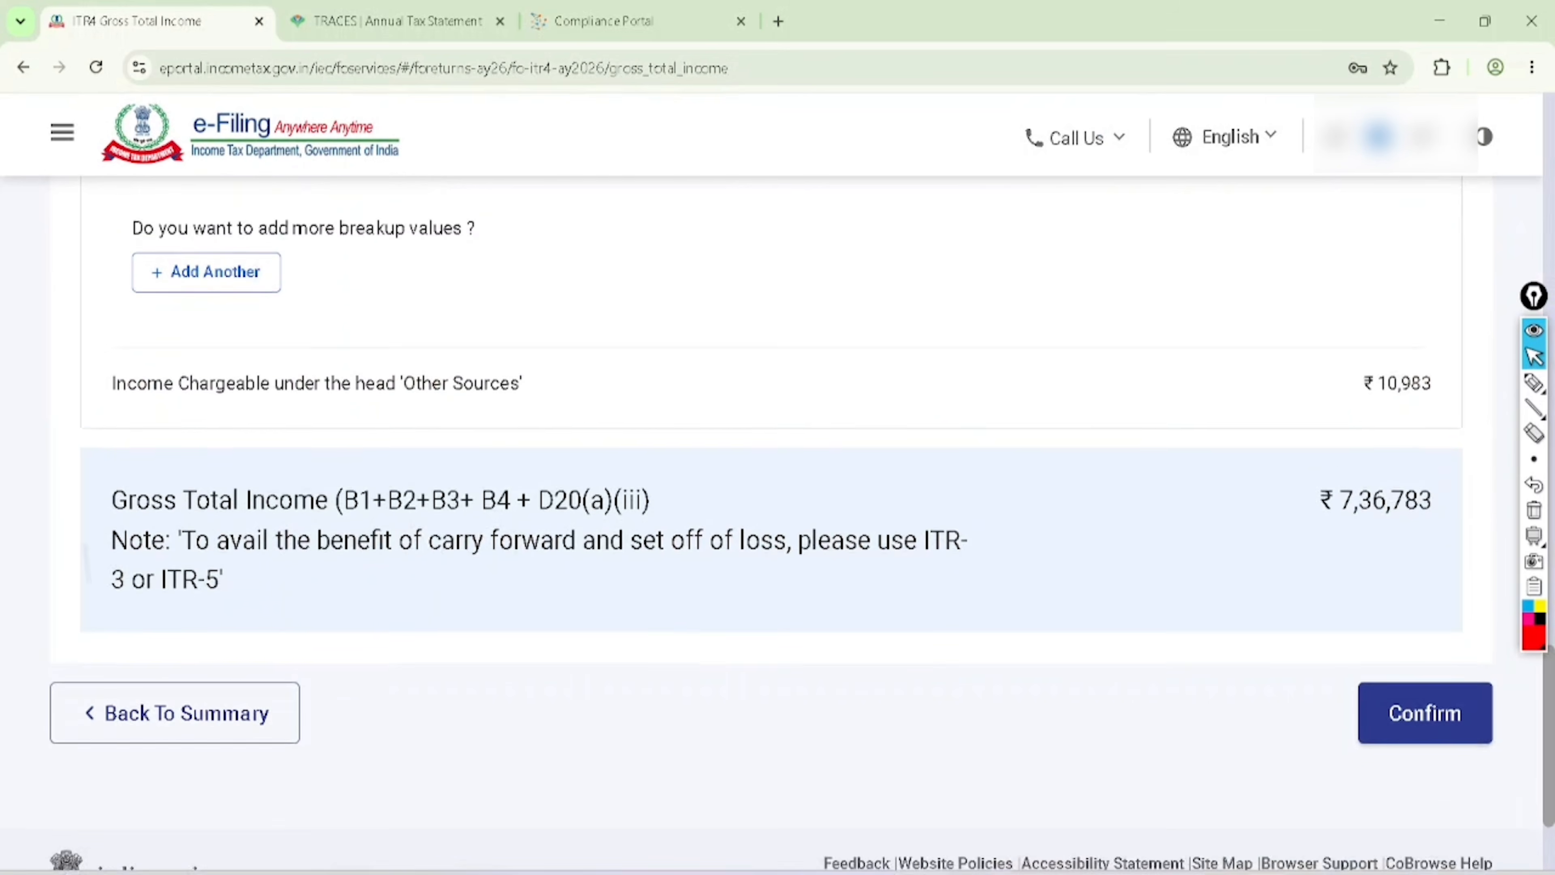
click(1429, 659)
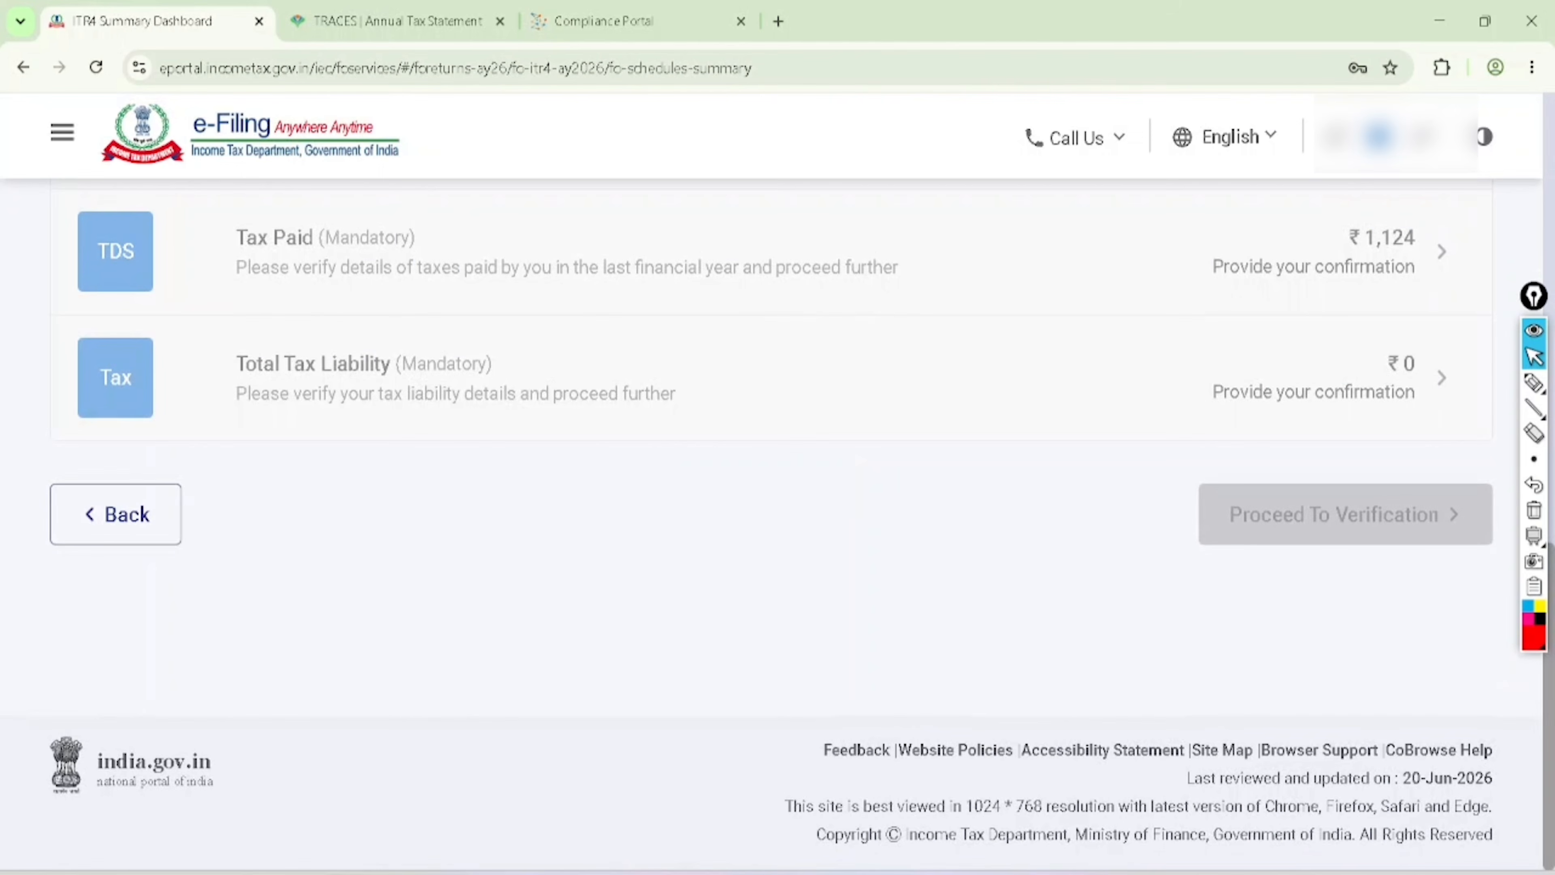
Open the Disclosure Exempt Income schedule and go to the financial particulars of the business
scroll(1408, 654, up, 4)
scroll(771, 521, up, 3)
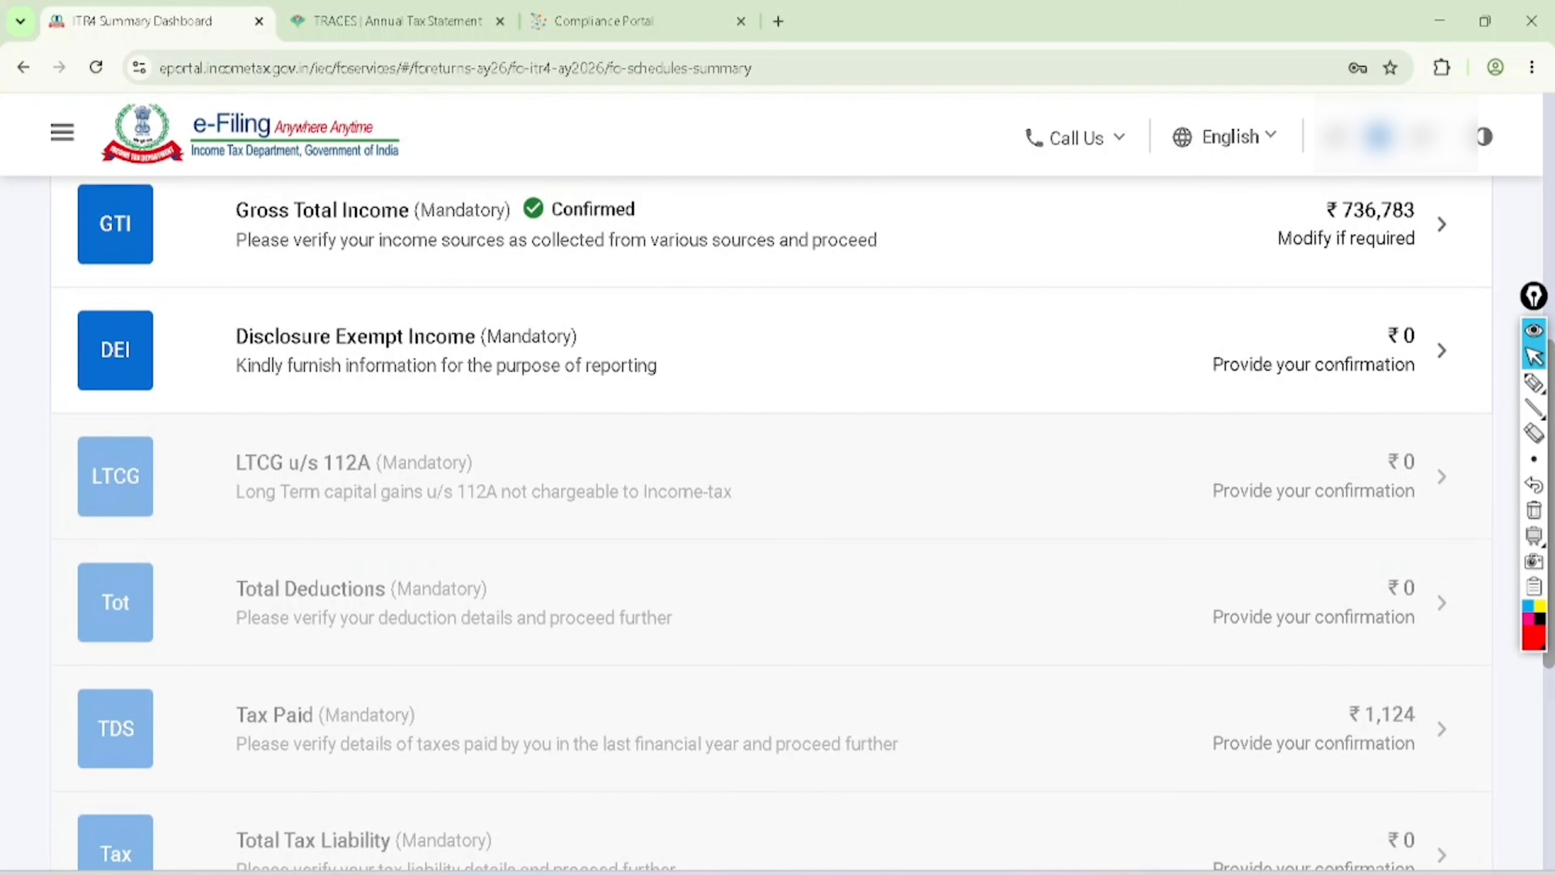
click(1441, 350)
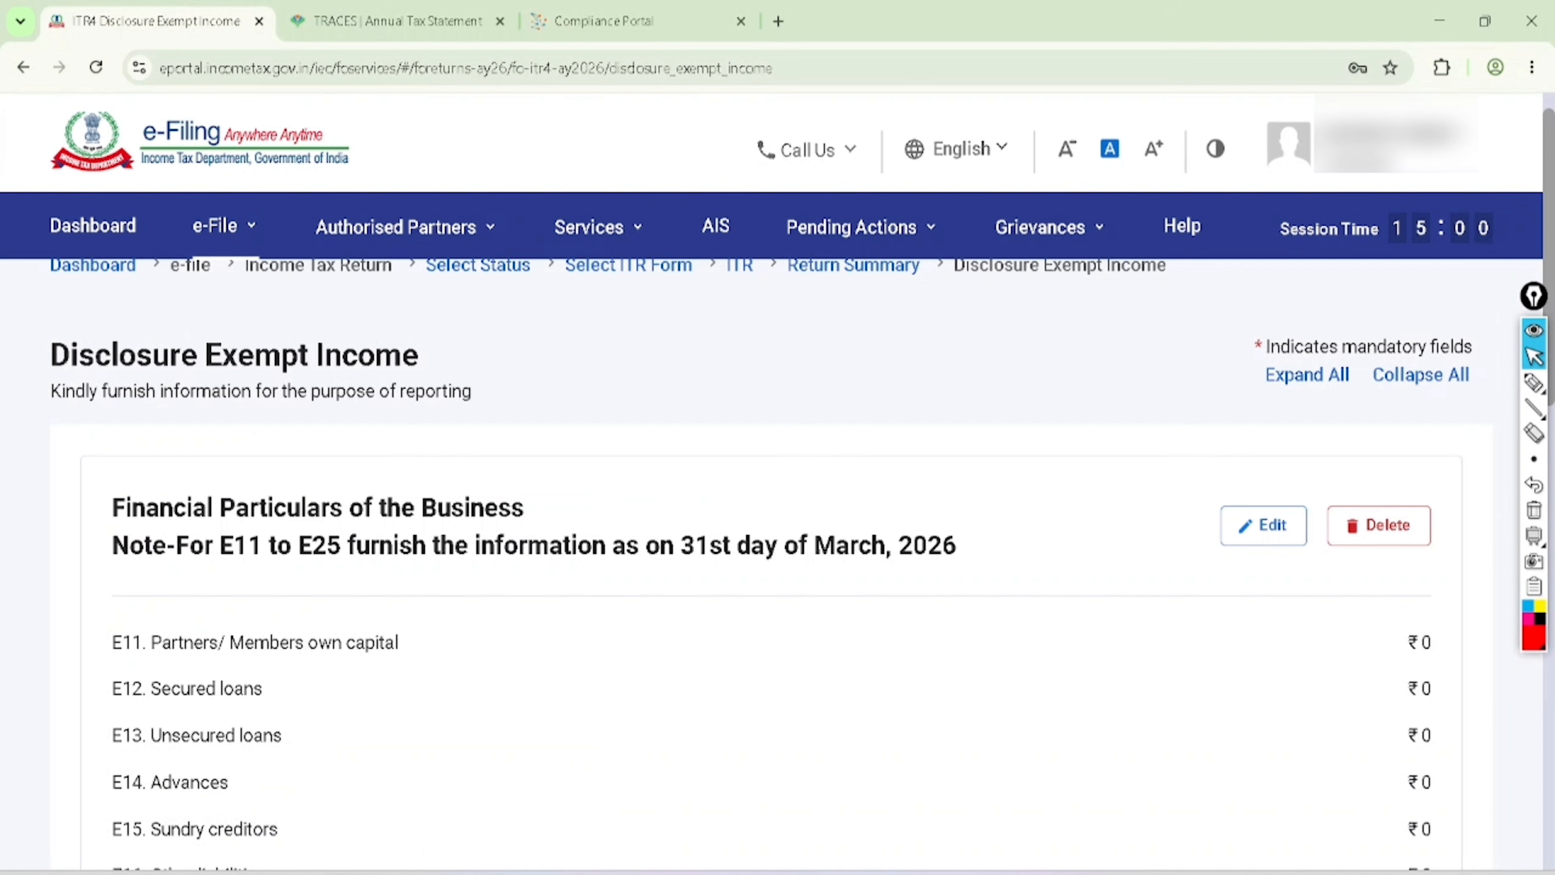
scroll(772, 551, down, 3)
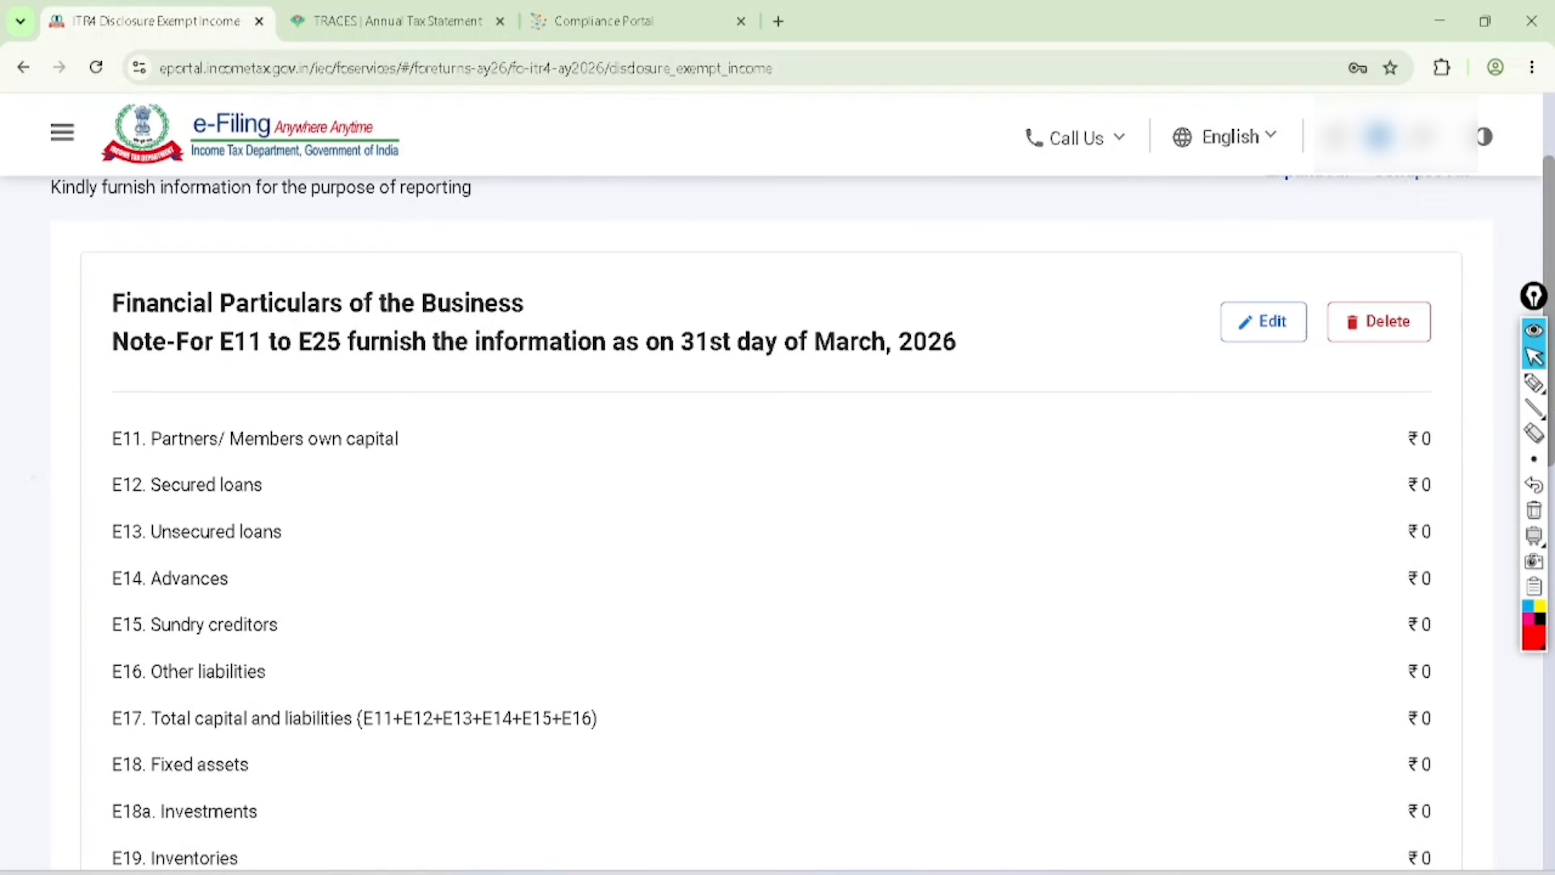
scroll(771, 551, down, 3)
Circle the Financial Particulars of the Business heading and tick entries E11 to E18 with the pen, then clear the marks
click(1534, 382)
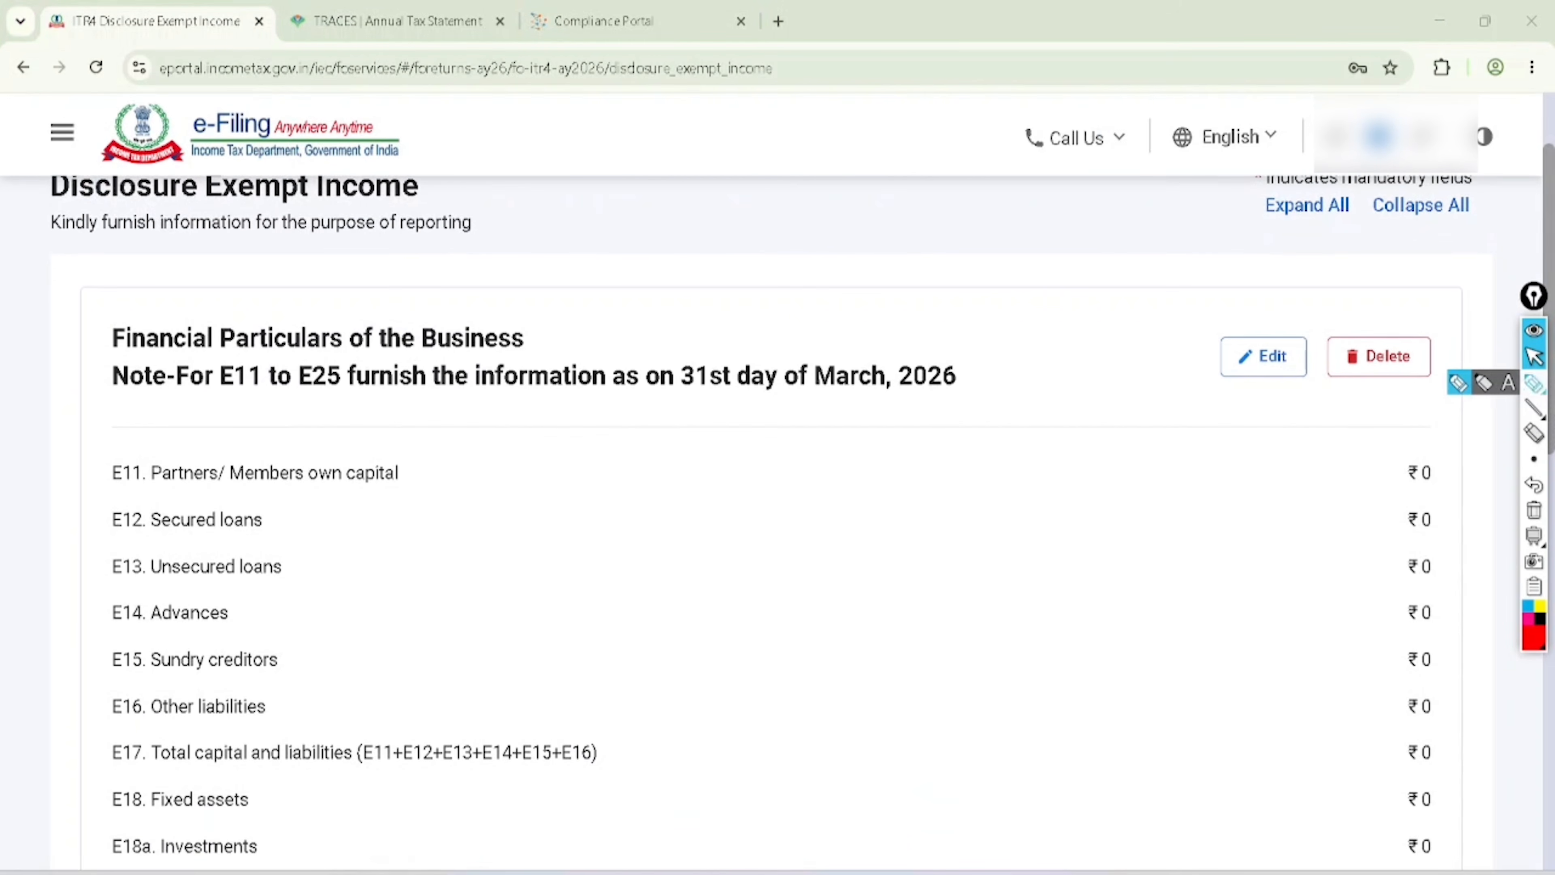
mouse_move(77, 353)
mouse_down()
mouse_move(466, 366)
mouse_move(470, 270)
mouse_move(67, 367)
mouse_up()
mouse_move(127, 438)
mouse_down()
mouse_move(197, 430)
mouse_move(288, 354)
mouse_up()
drag(126, 521, 257, 456)
drag(126, 566, 242, 490)
mouse_move(109, 624)
mouse_down()
mouse_move(196, 581)
mouse_move(239, 532)
mouse_up()
drag(110, 677, 231, 591)
drag(109, 732, 218, 655)
drag(110, 773, 214, 689)
drag(116, 823, 196, 738)
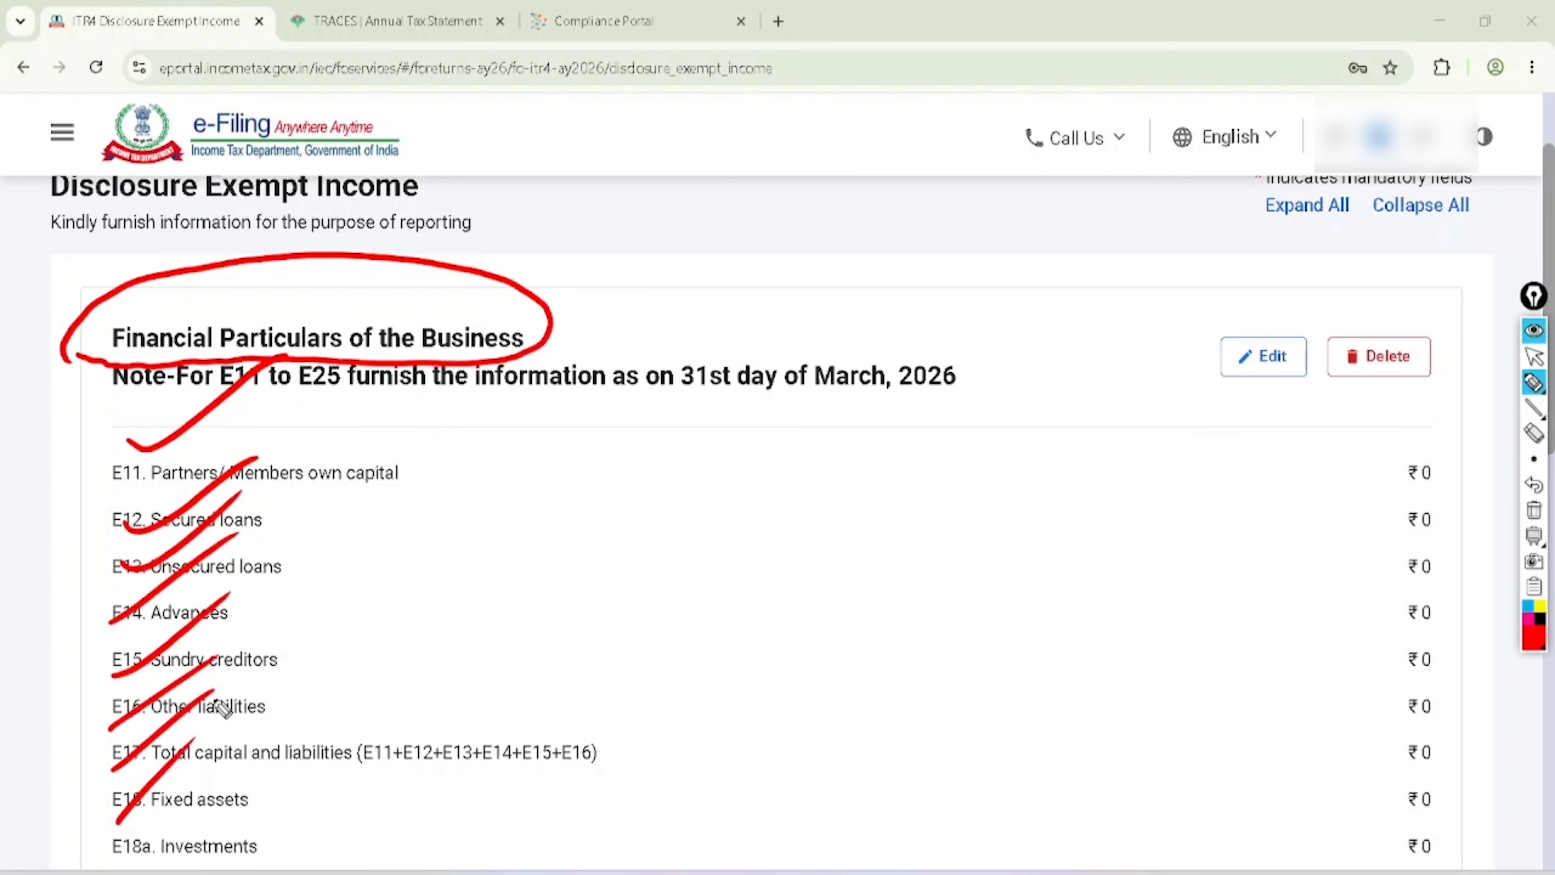
click(1533, 356)
Tick the asset entries from E18 Fixed assets down to E24 Other Assets with the pen, and clear the marks
scroll(771, 521, down, 5)
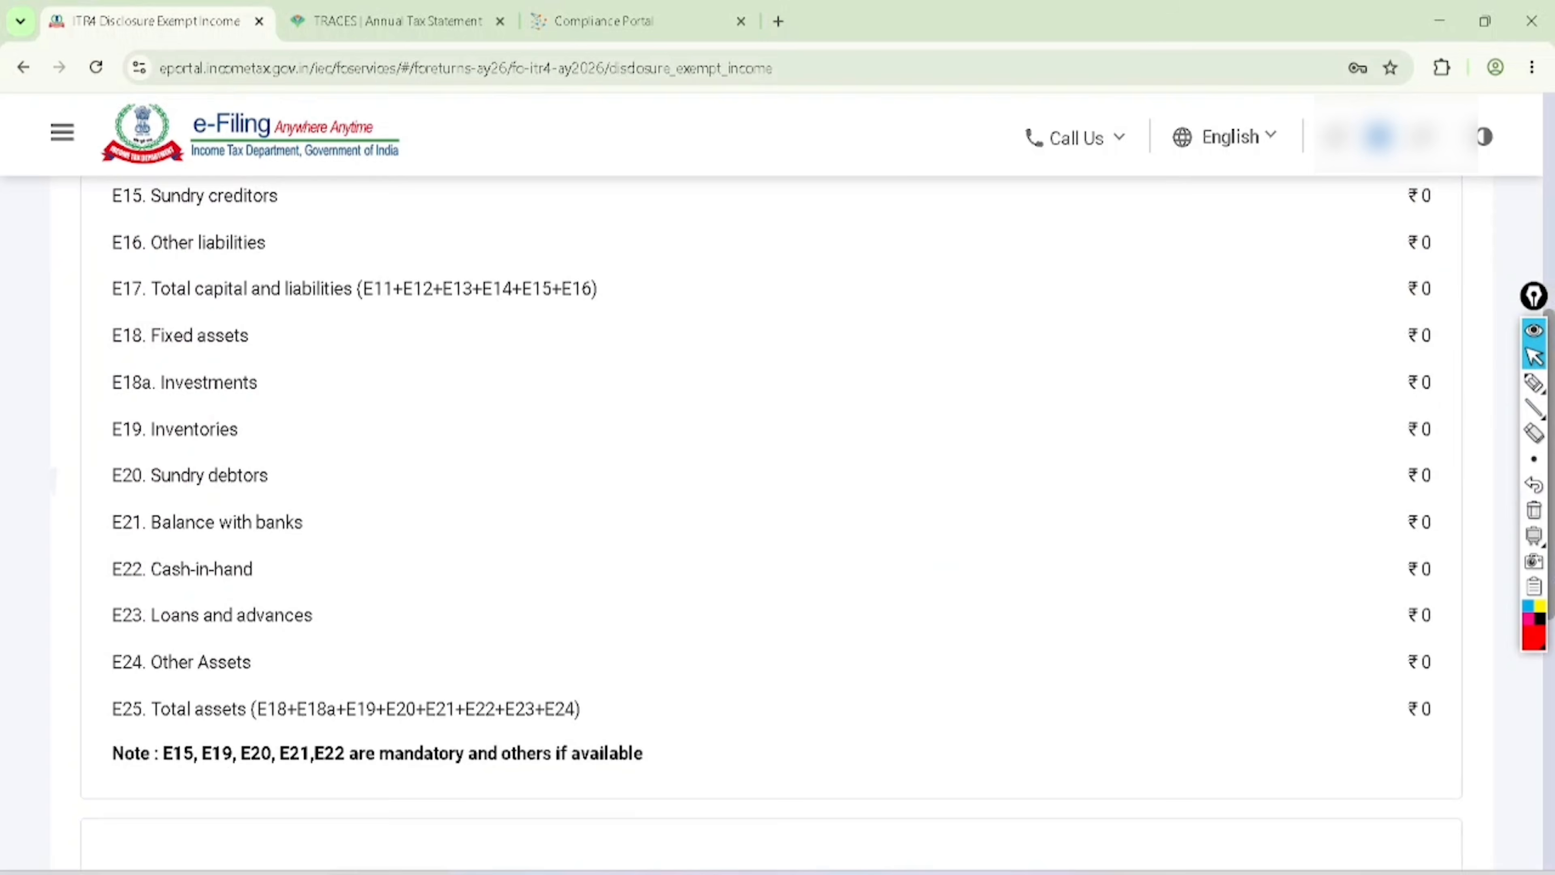
click(1533, 383)
drag(86, 286, 251, 195)
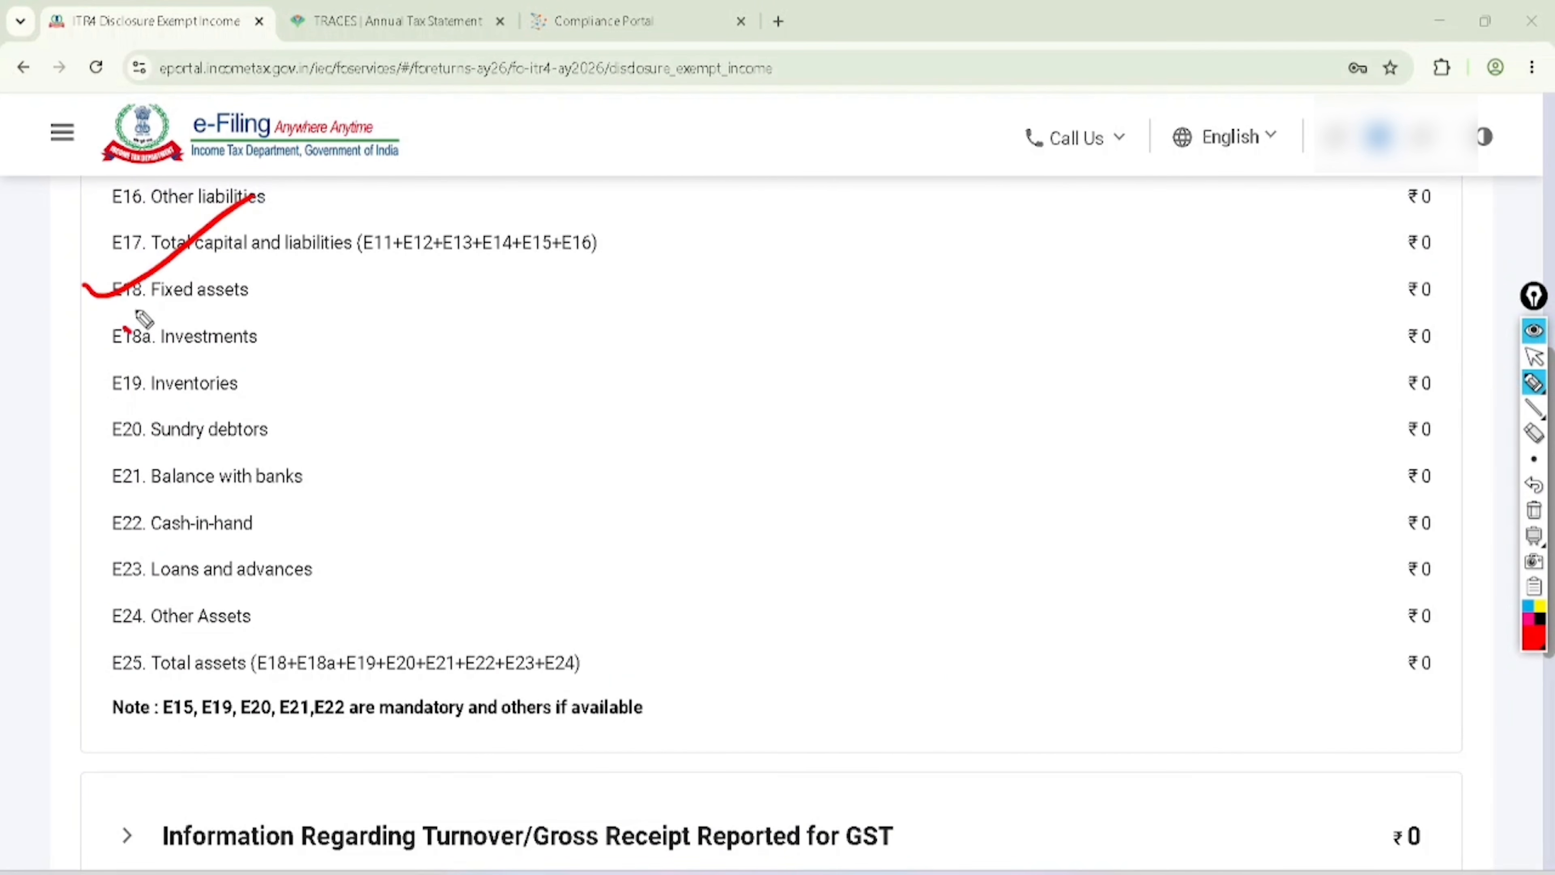
drag(125, 331, 264, 242)
drag(128, 385, 257, 287)
drag(127, 435, 260, 332)
drag(119, 487, 264, 368)
drag(110, 545, 226, 436)
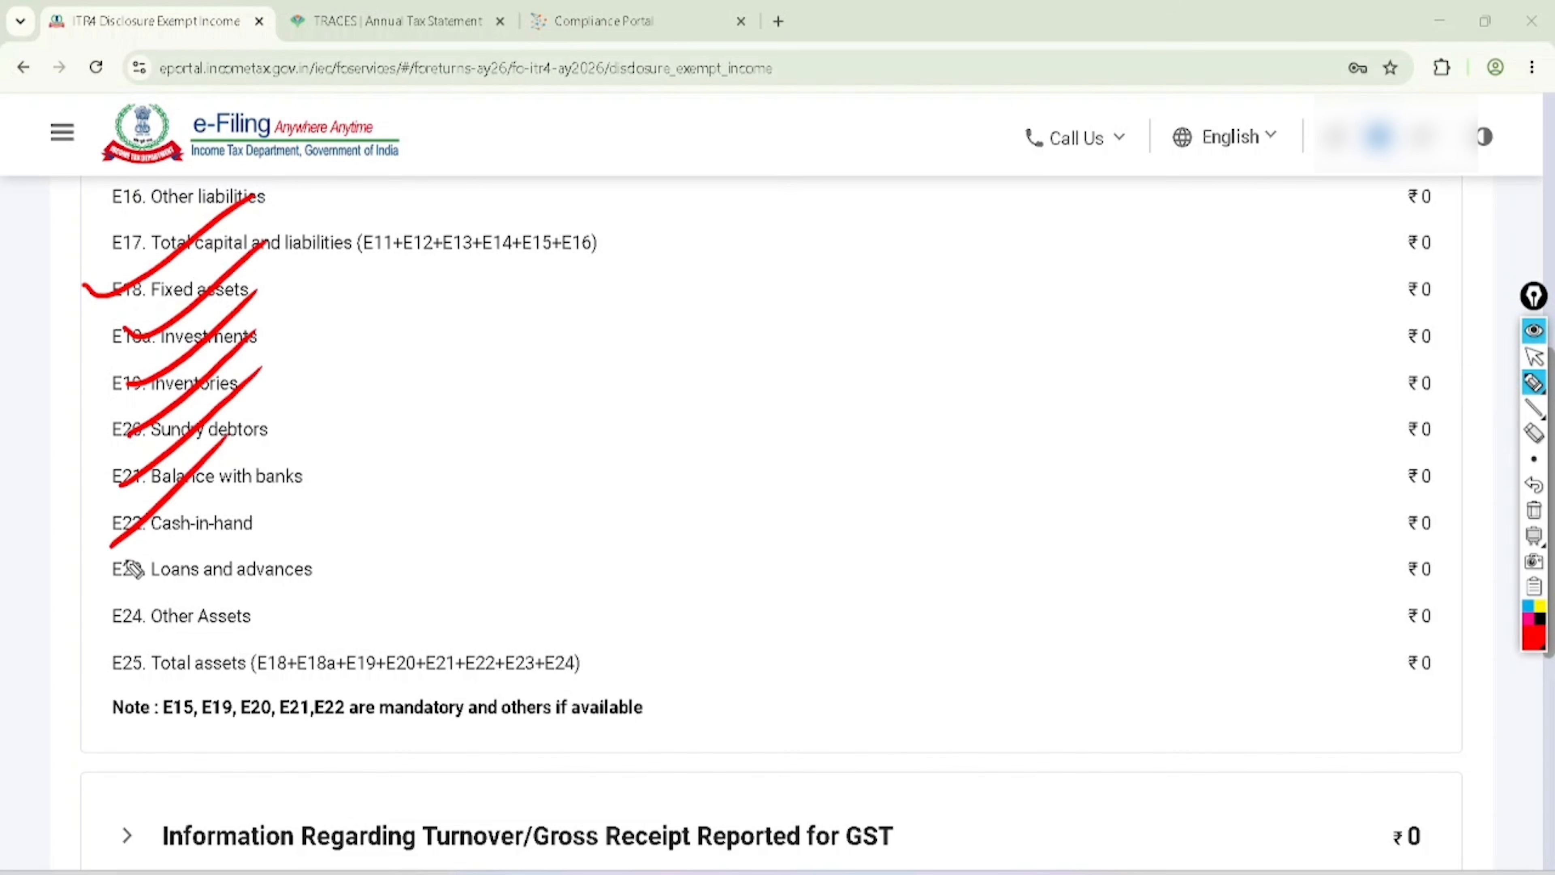
drag(129, 576, 223, 468)
drag(148, 616, 194, 560)
click(1534, 510)
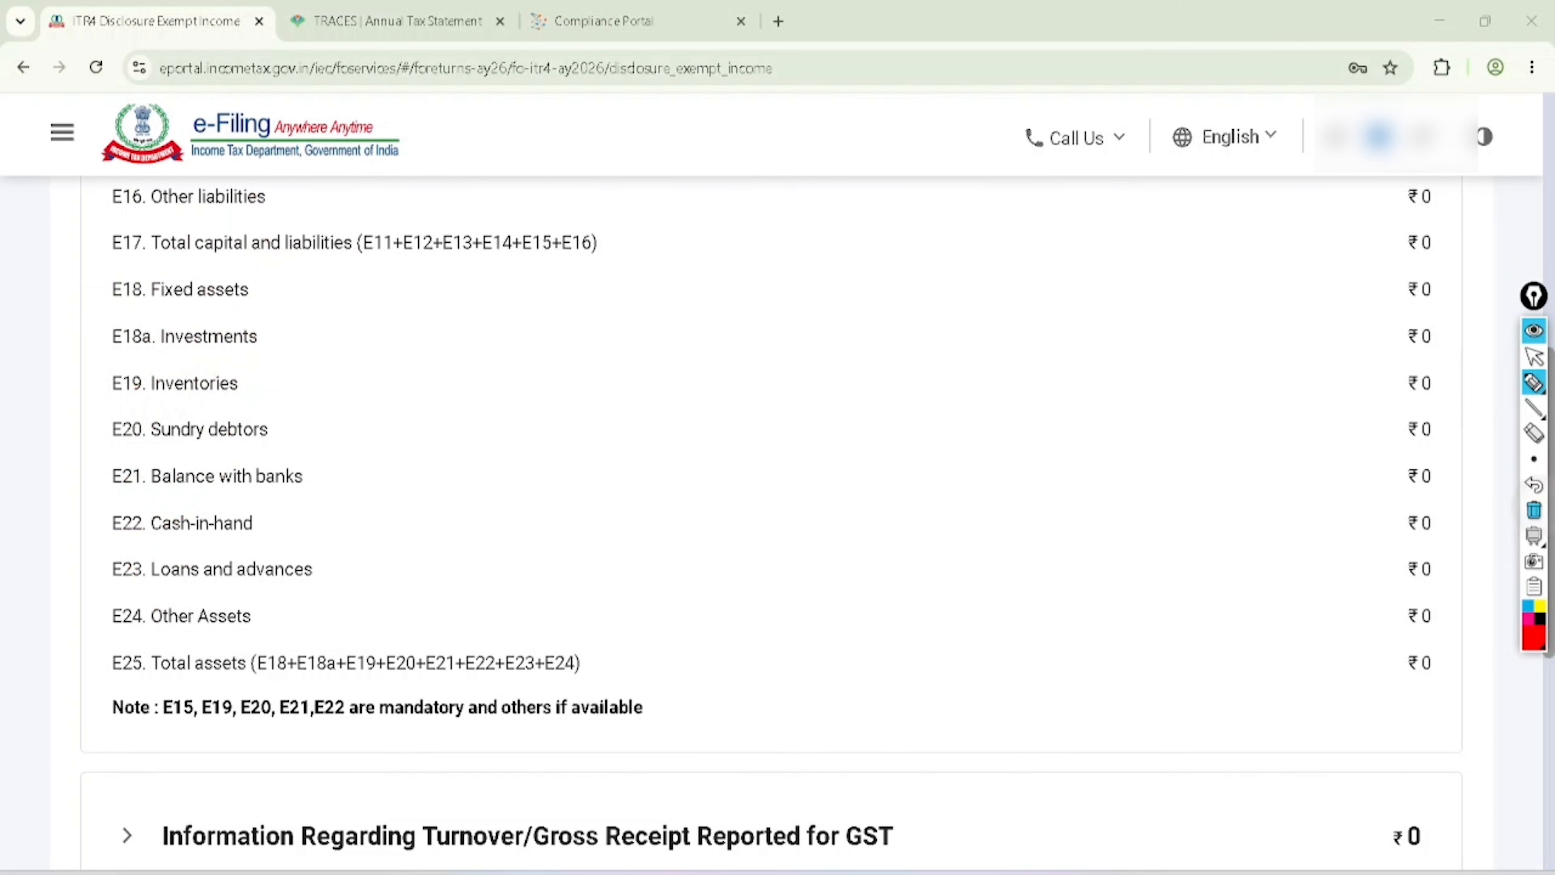
Open the Financial Particulars of the Business for editing
click(1535, 361)
scroll(1347, 343, up, 5)
click(1264, 271)
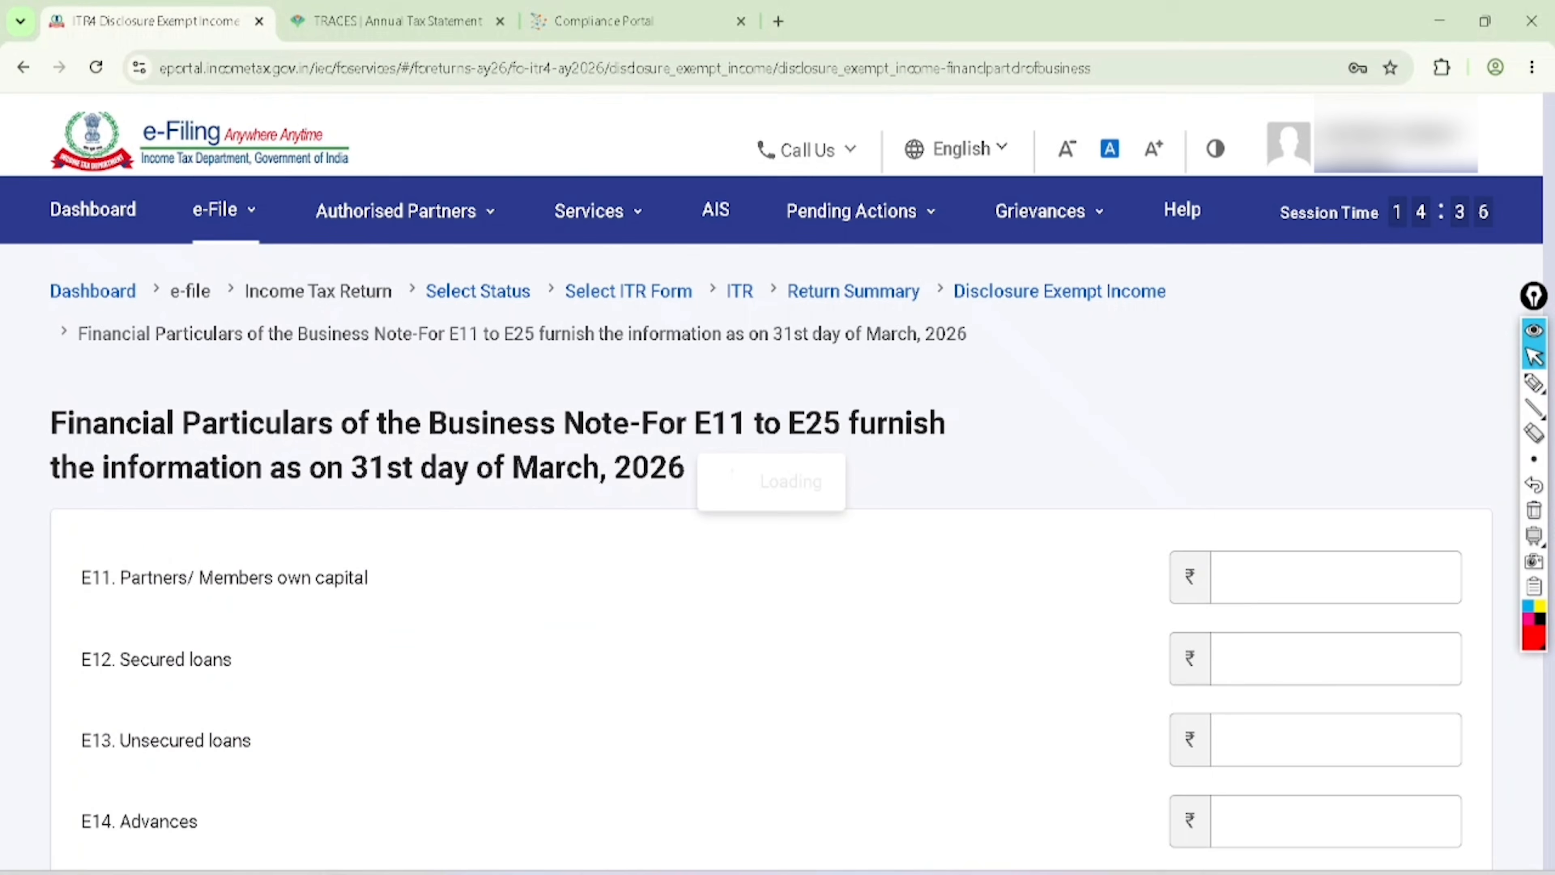
scroll(1263, 368, down, 1)
scroll(771, 520, down, 3)
Tick the capital and loan entries with the pen, link Secured loans to its amount field with an arrow, and circle the 31st March, 2026 date
click(1533, 384)
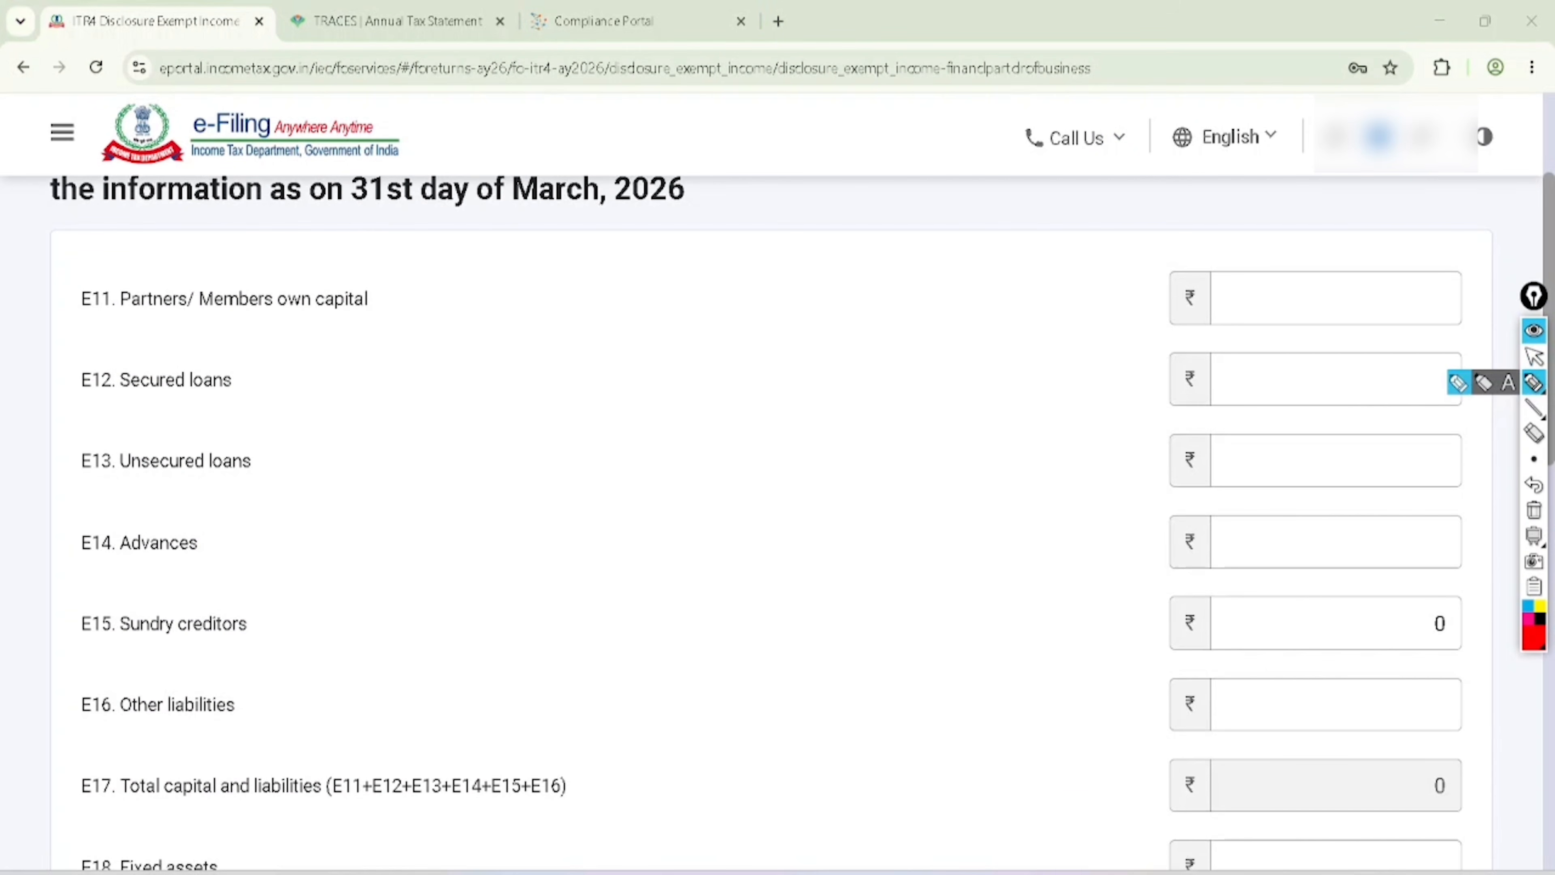
drag(89, 292, 192, 214)
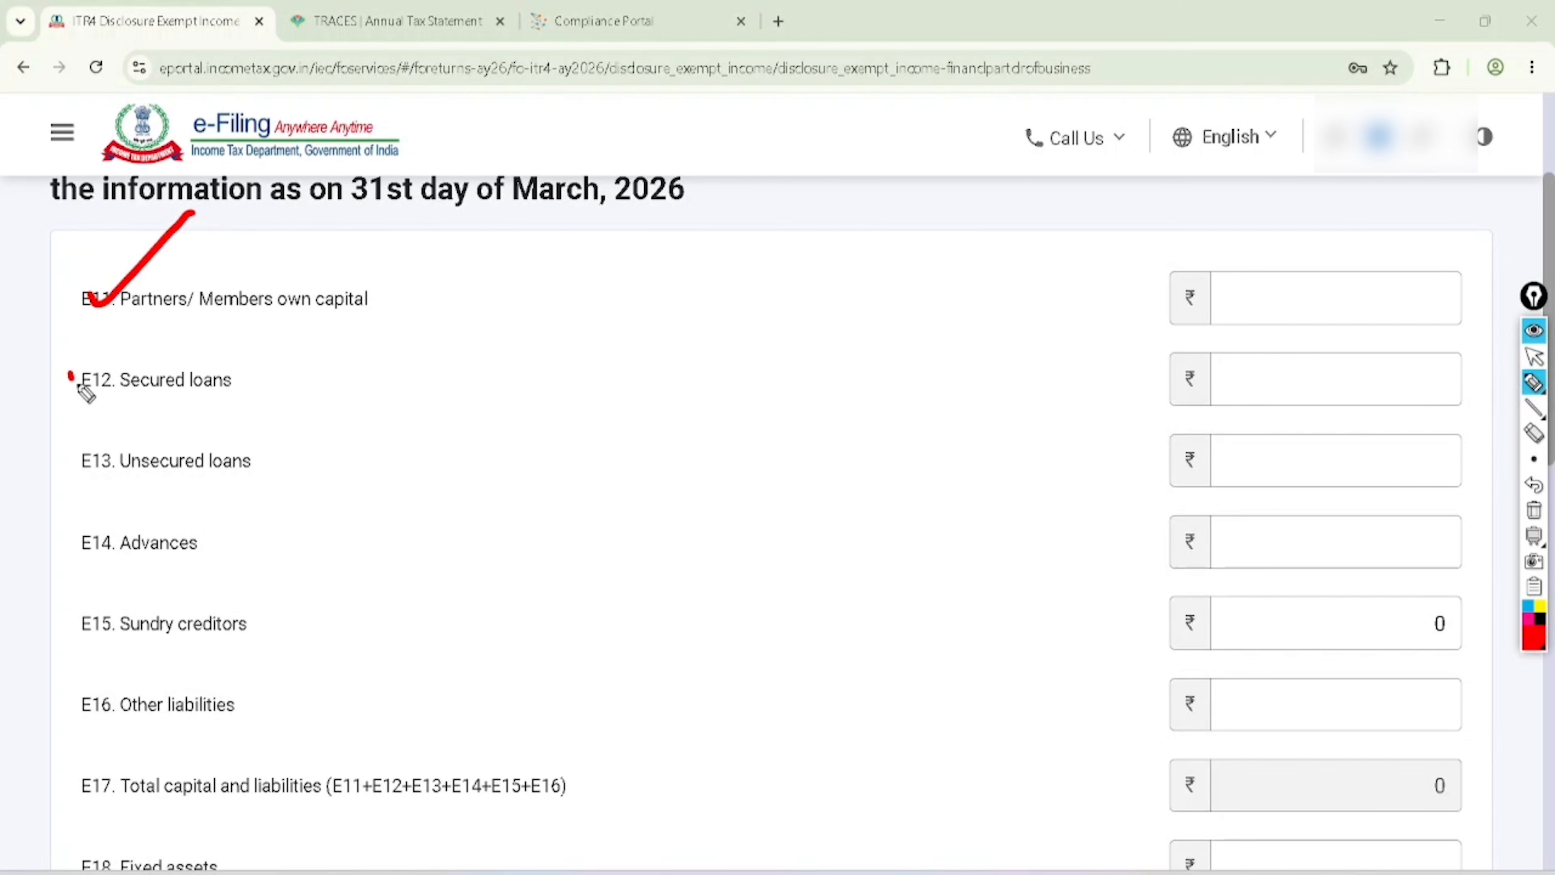
drag(80, 386, 207, 293)
mouse_move(89, 442)
mouse_down()
mouse_move(196, 386)
mouse_move(91, 368)
mouse_move(105, 350)
mouse_up()
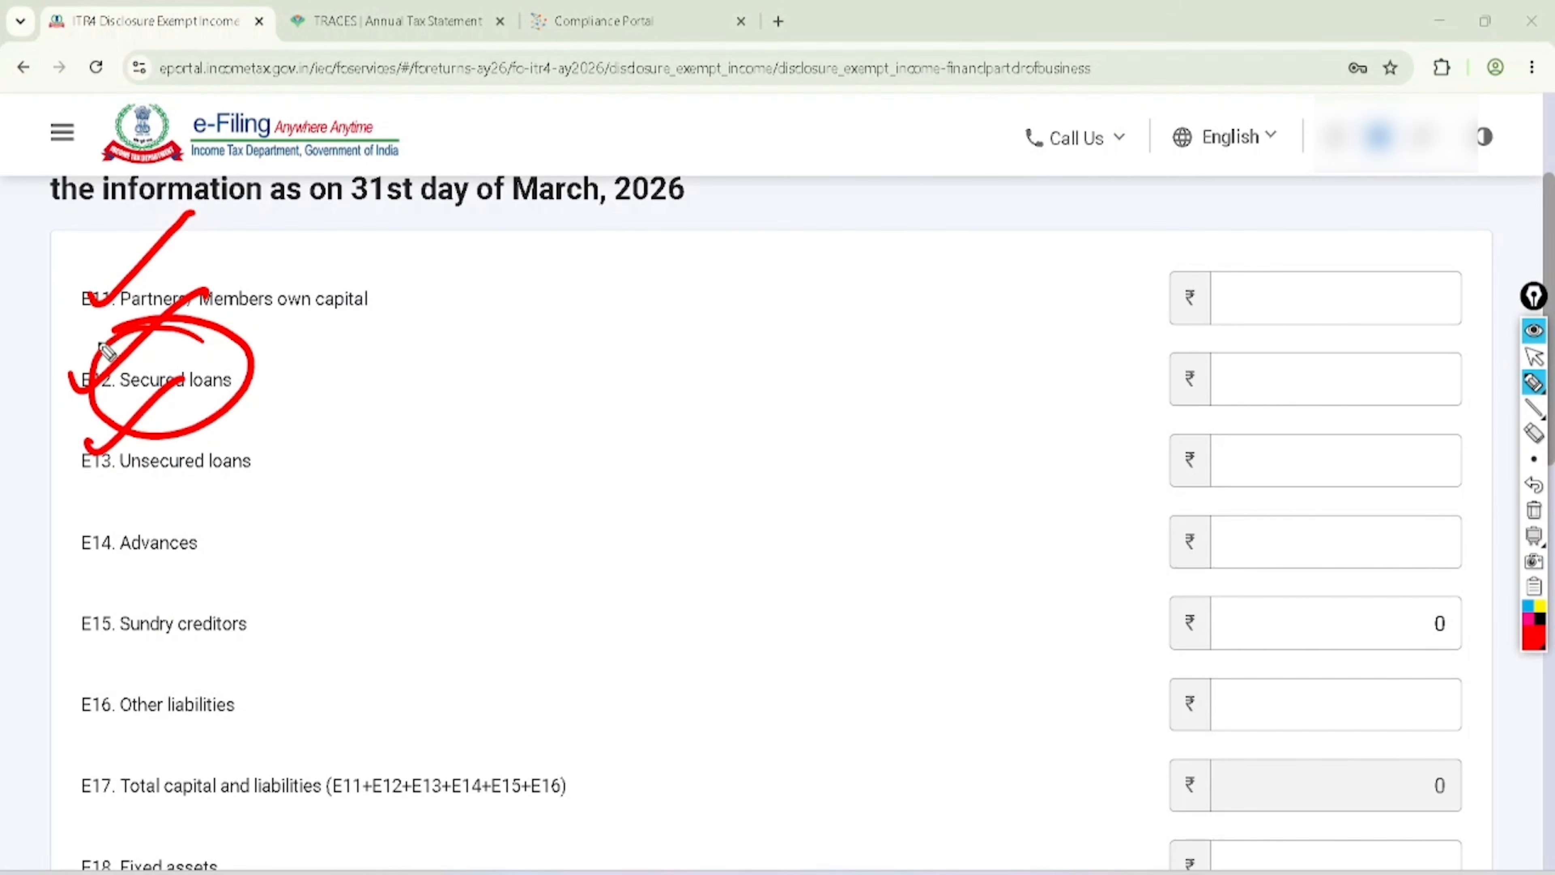
drag(236, 363, 1166, 358)
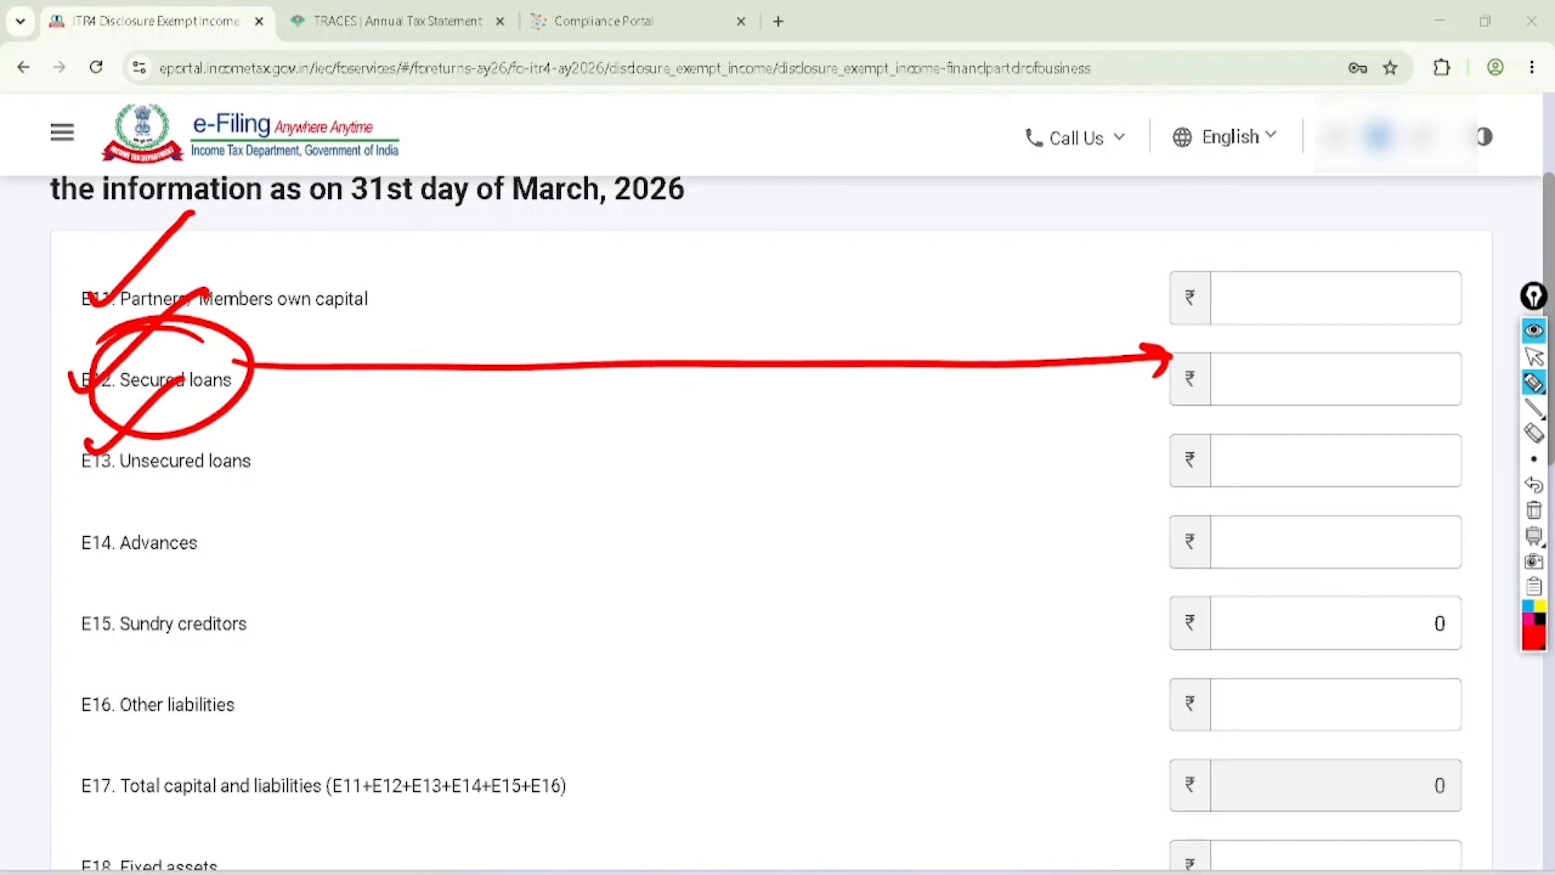
mouse_move(456, 121)
mouse_down()
mouse_move(340, 221)
mouse_move(670, 119)
mouse_move(367, 160)
mouse_up()
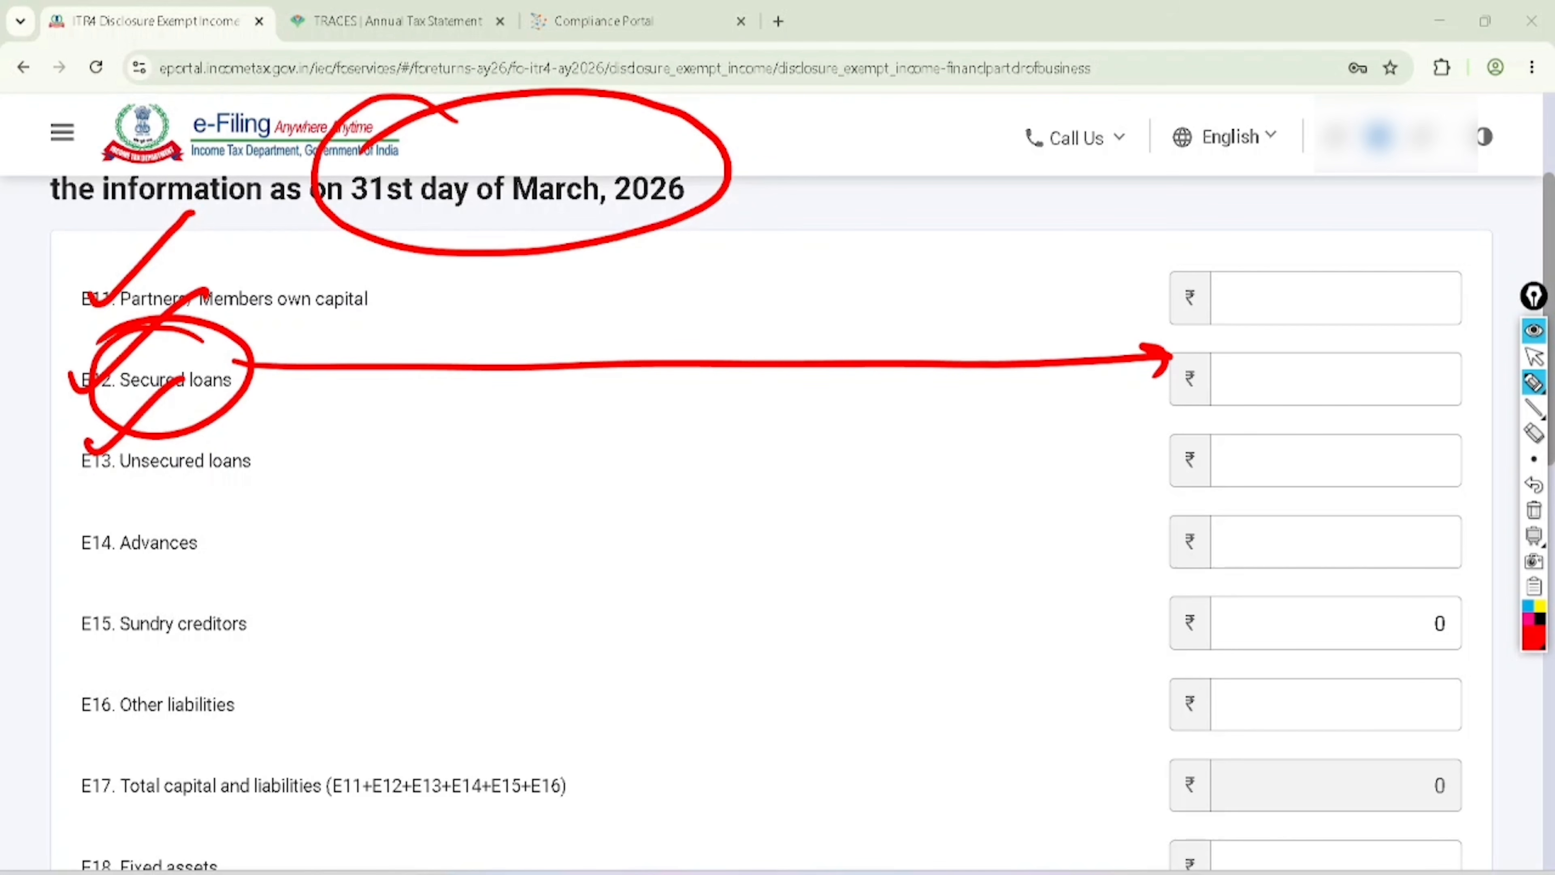
Circle the Sundry creditors amount with the pen, point an arrow from its label to the field, and clear the marks
drag(1396, 613, 1469, 583)
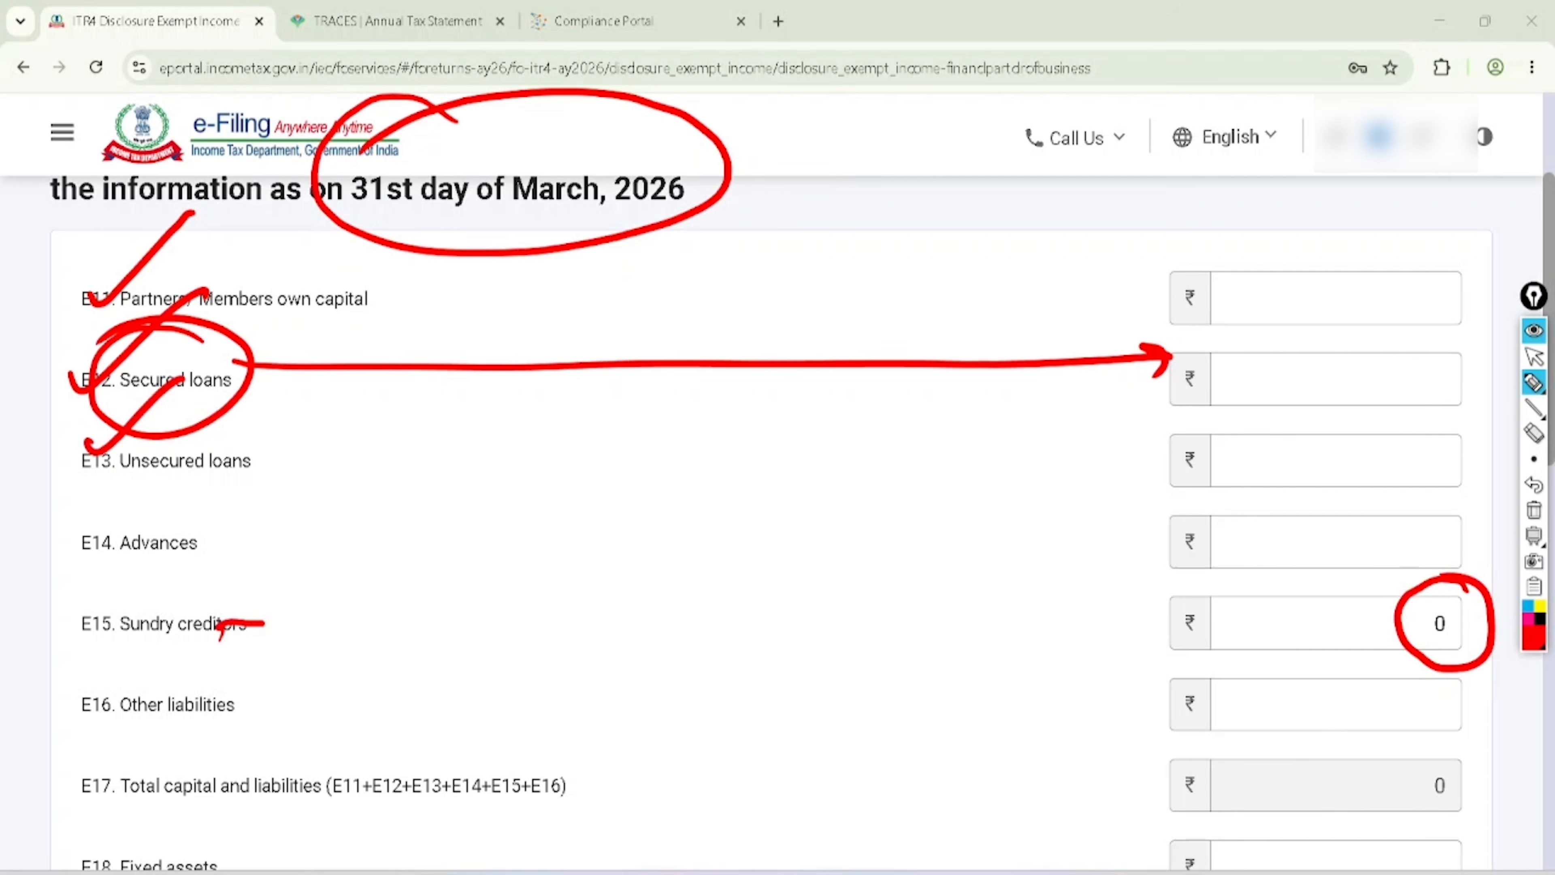
drag(265, 623, 1293, 660)
drag(1267, 626, 1275, 668)
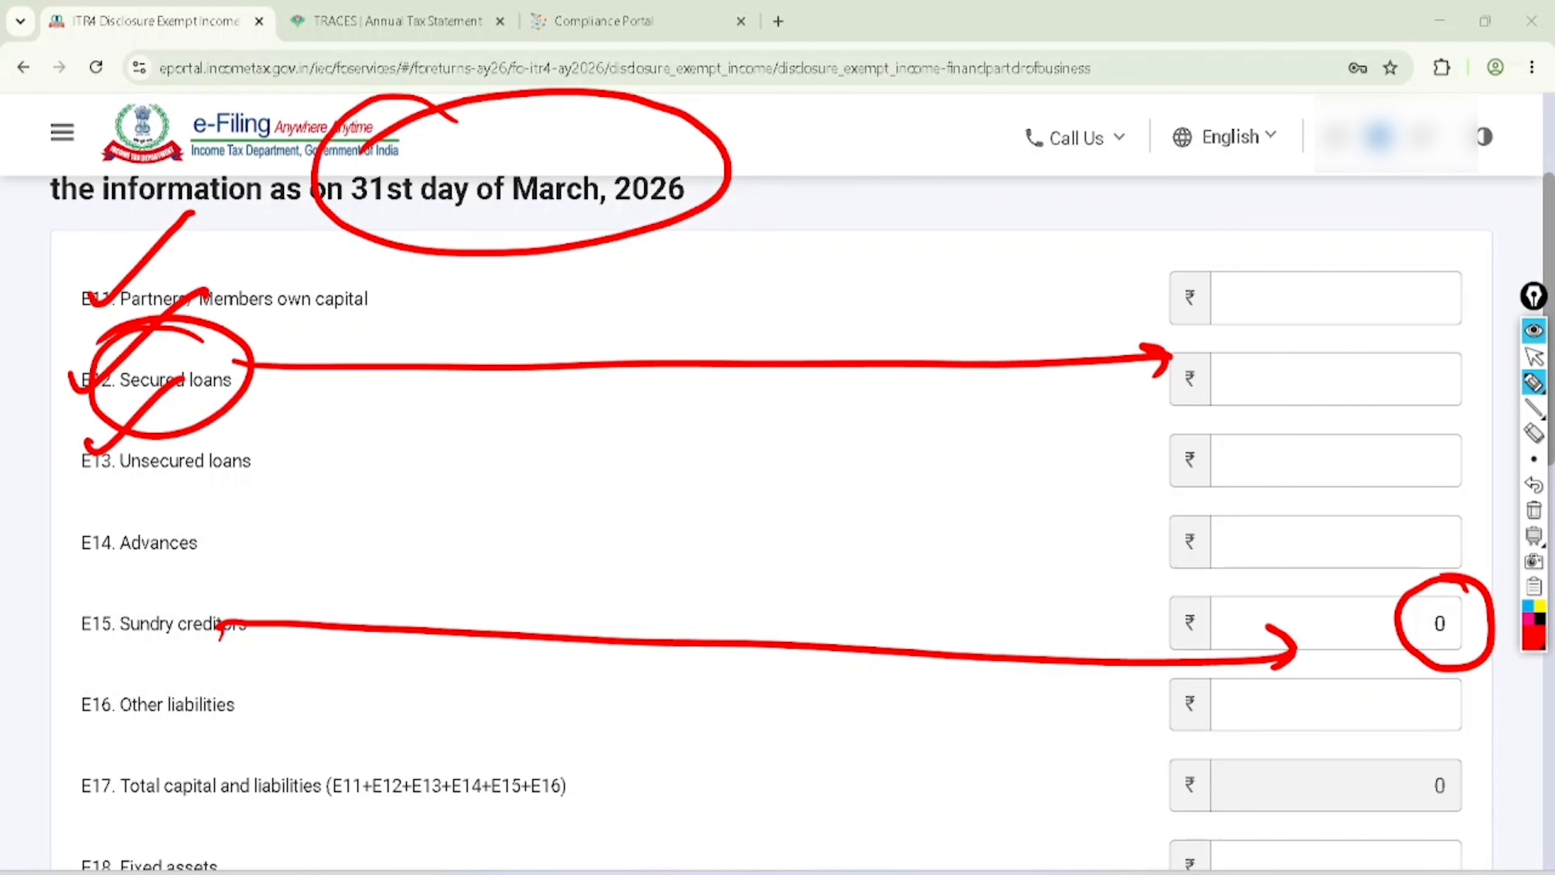
click(1534, 356)
click(1533, 510)
Draw pen arrows from Inventories, Sundry debtors, Balance with banks and Cash-in-hand to their amount fields
scroll(734, 520, down, 10)
click(1533, 382)
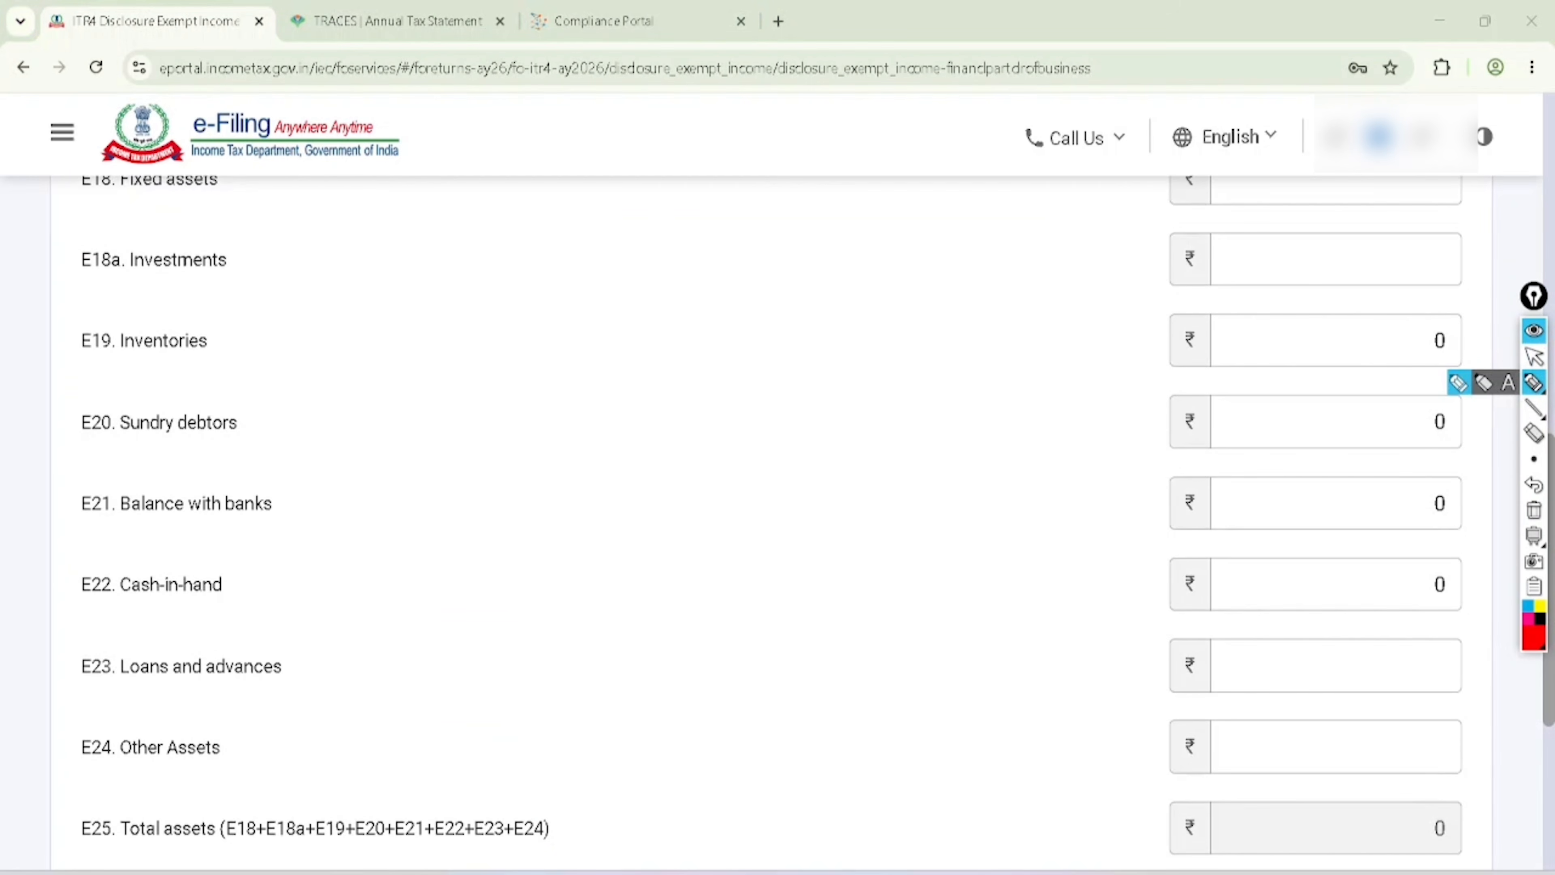
mouse_move(186, 292)
mouse_down()
mouse_move(184, 387)
mouse_move(272, 321)
mouse_move(1291, 327)
mouse_up()
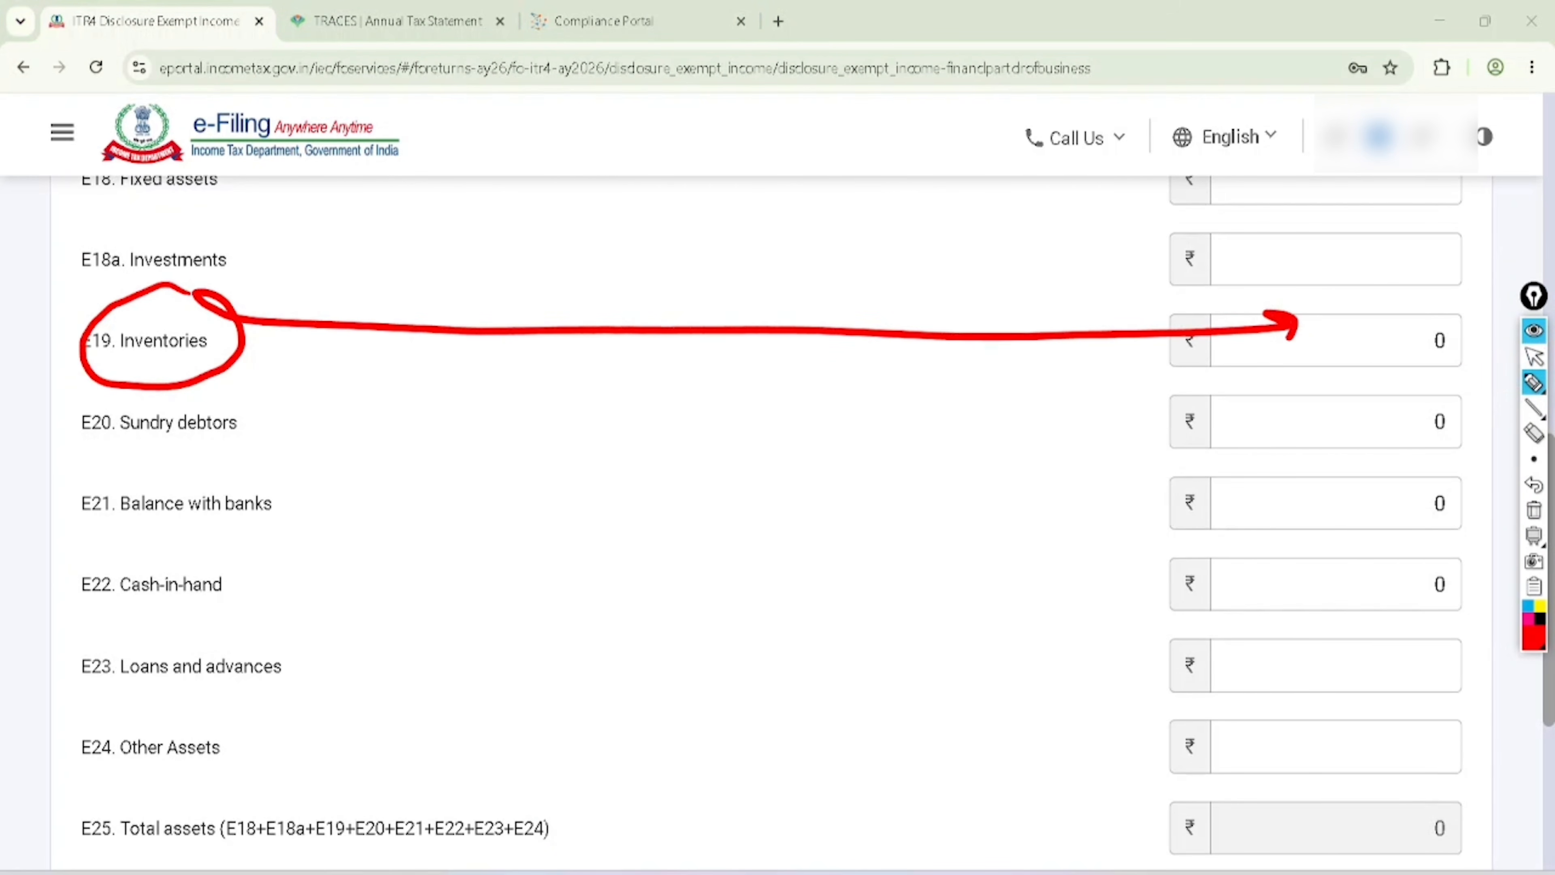
mouse_move(202, 392)
mouse_down()
mouse_move(110, 475)
mouse_move(235, 406)
mouse_move(1292, 409)
mouse_up()
mouse_move(72, 530)
mouse_down()
mouse_move(1325, 507)
mouse_move(1304, 531)
mouse_up()
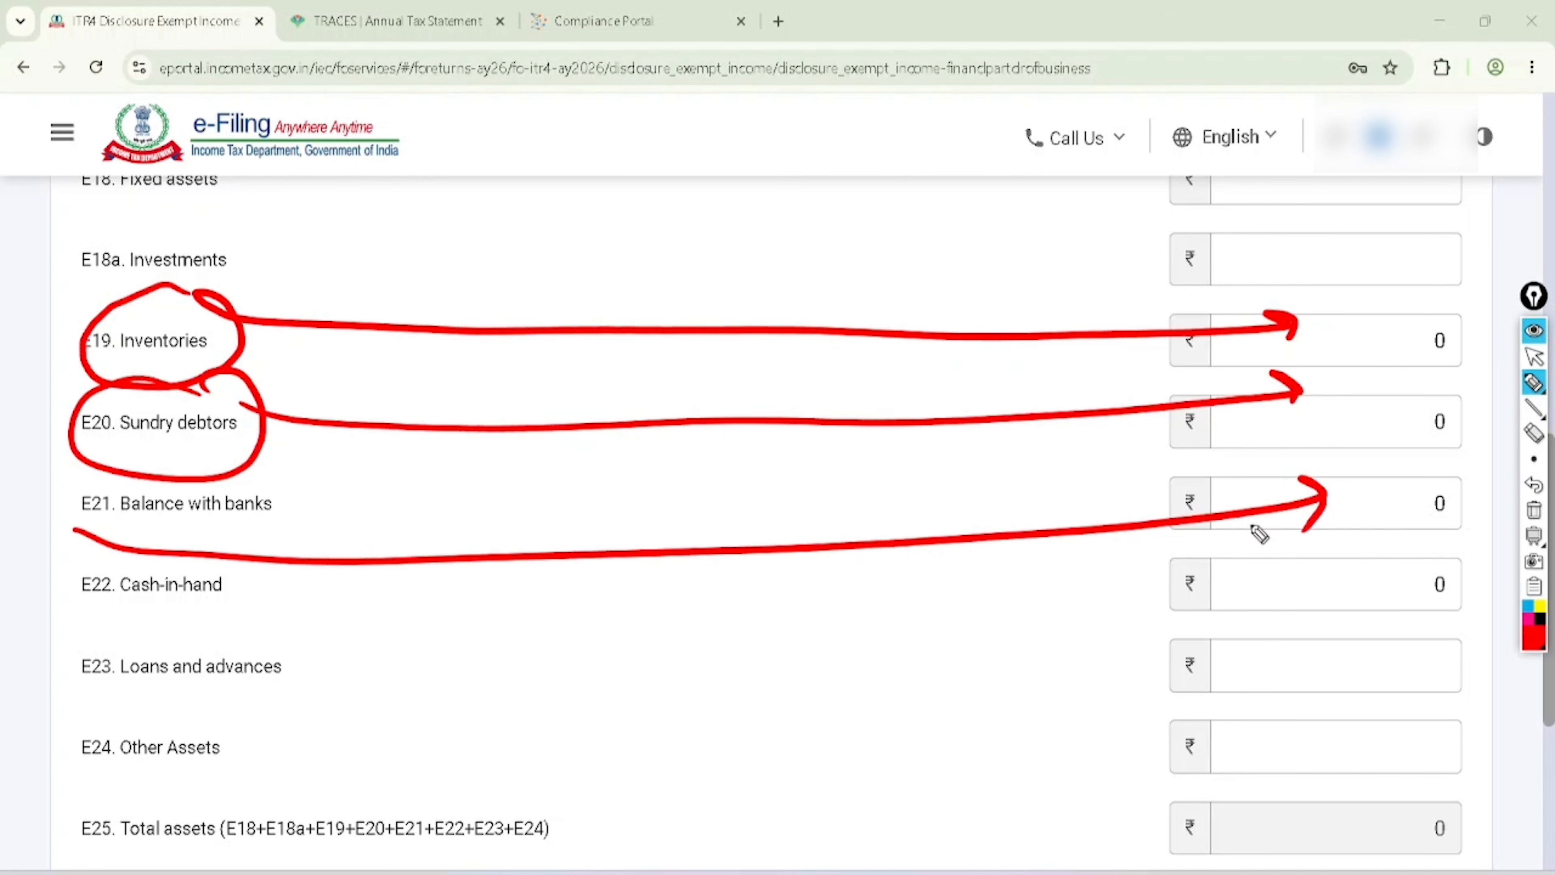
mouse_move(141, 537)
mouse_down()
mouse_move(69, 618)
mouse_move(1269, 600)
mouse_up()
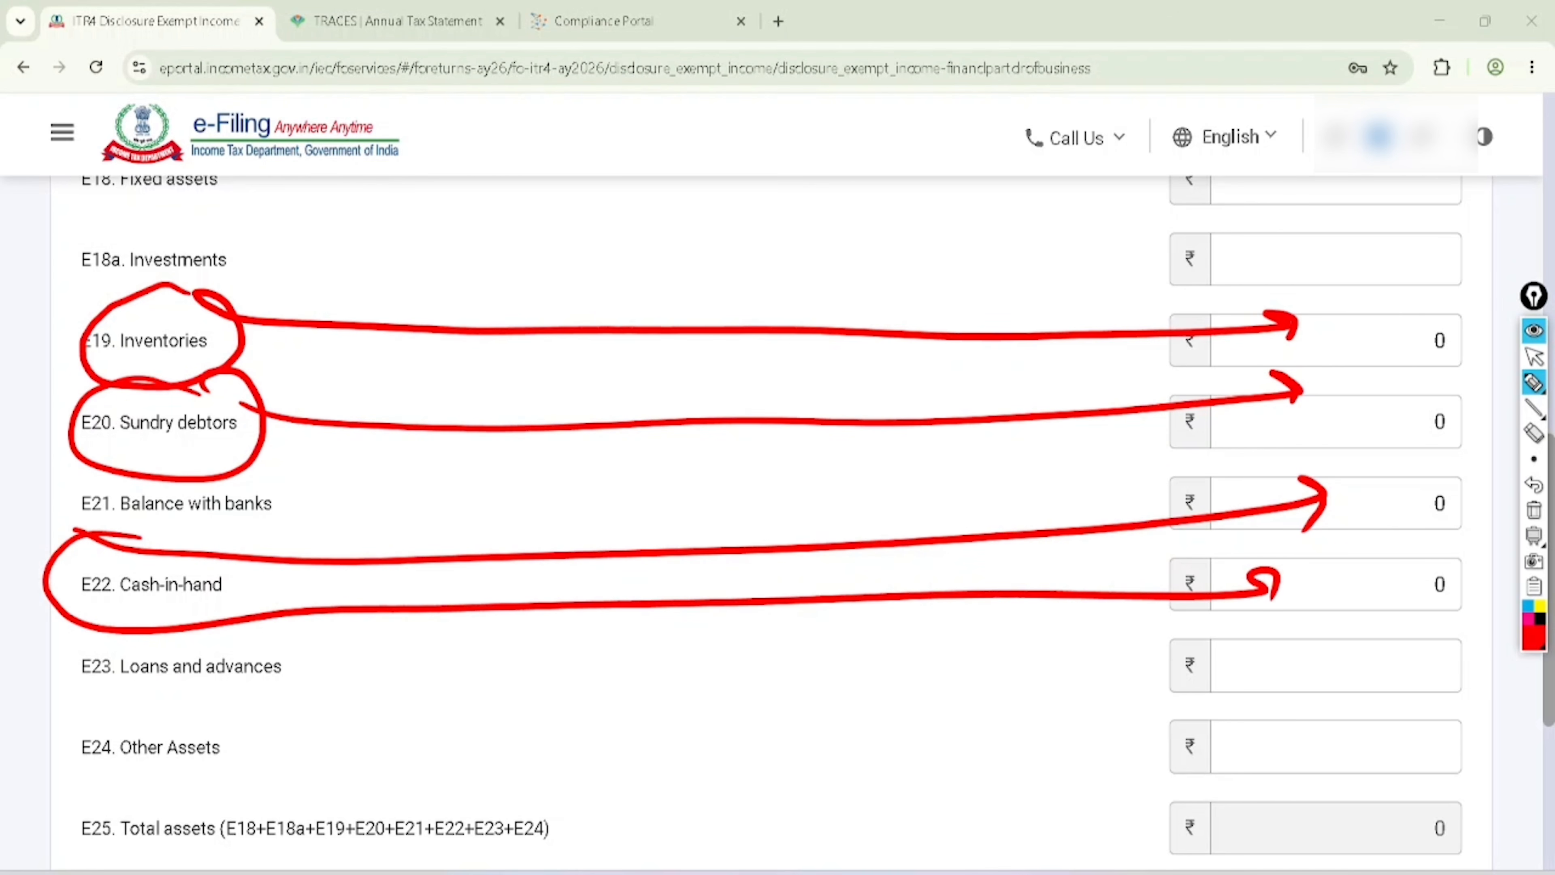
Write the date 31.3.26 above the asset entries with the pen, underline it twice, and clear all marks
drag(433, 231, 469, 202)
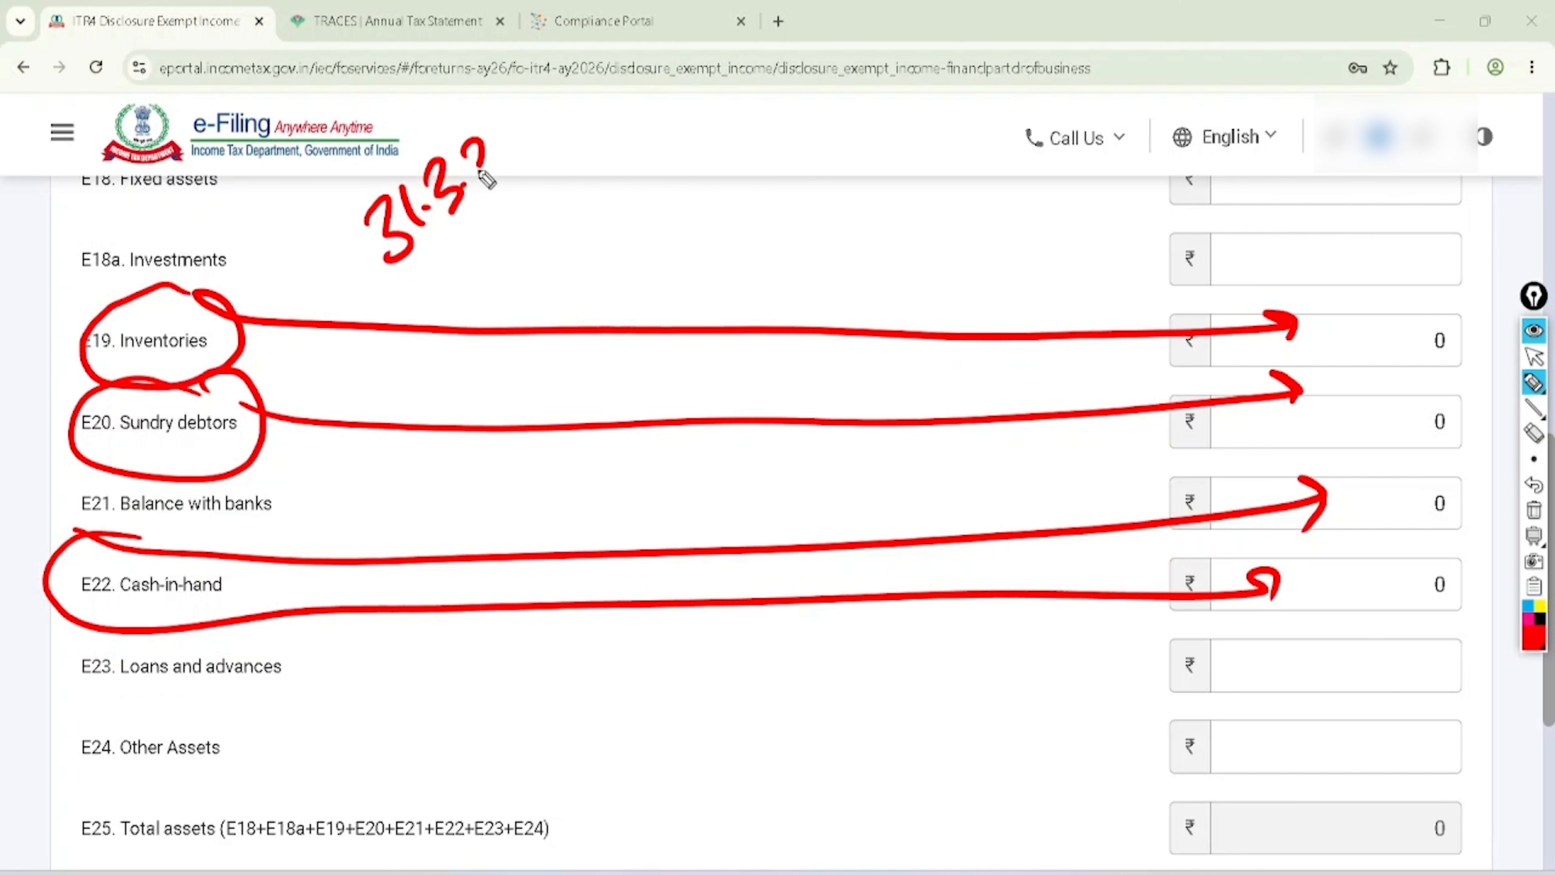
drag(527, 110, 496, 198)
drag(431, 260, 554, 147)
drag(456, 274, 569, 178)
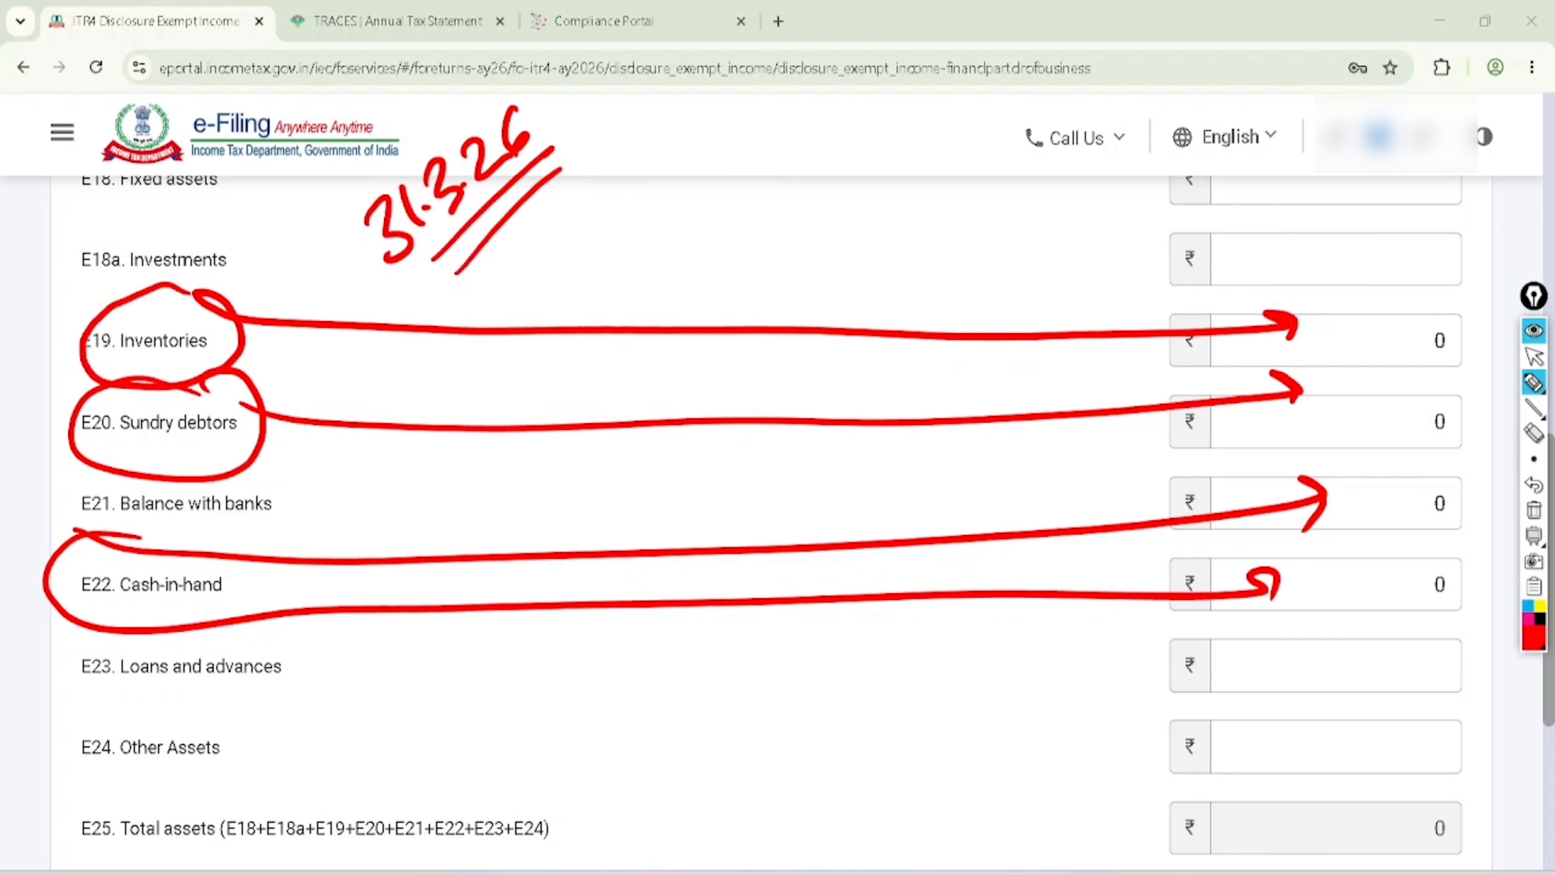
click(1533, 356)
click(1533, 510)
Check the mandatory-entries note, switch to the Computation document in Word and bring up the balance sheet for the return form
scroll(771, 520, up, 4)
scroll(772, 521, down, 4)
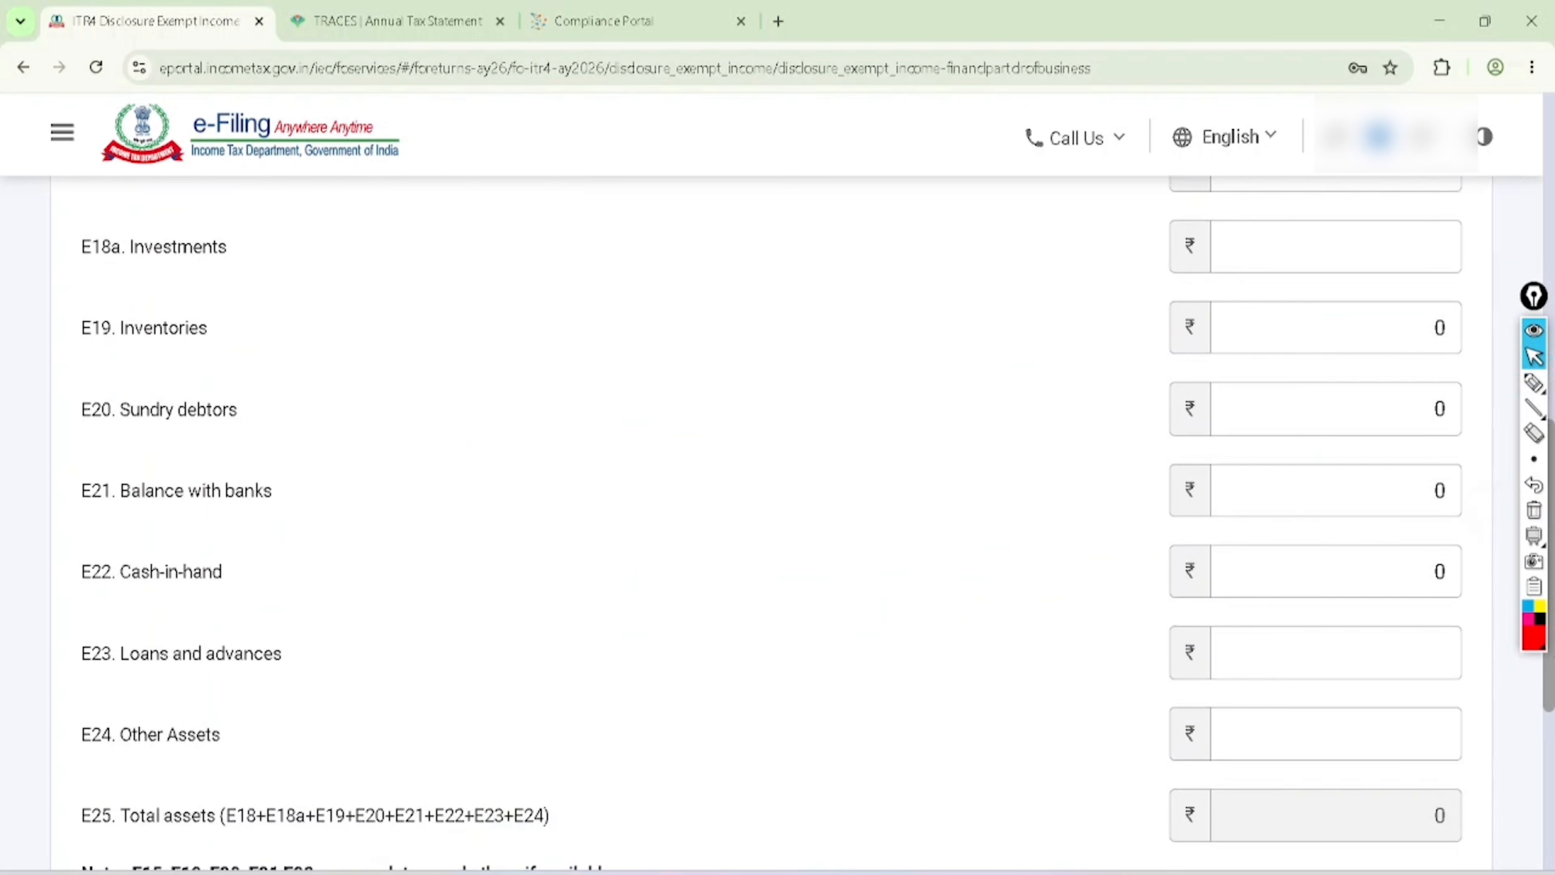
scroll(771, 520, down, 2)
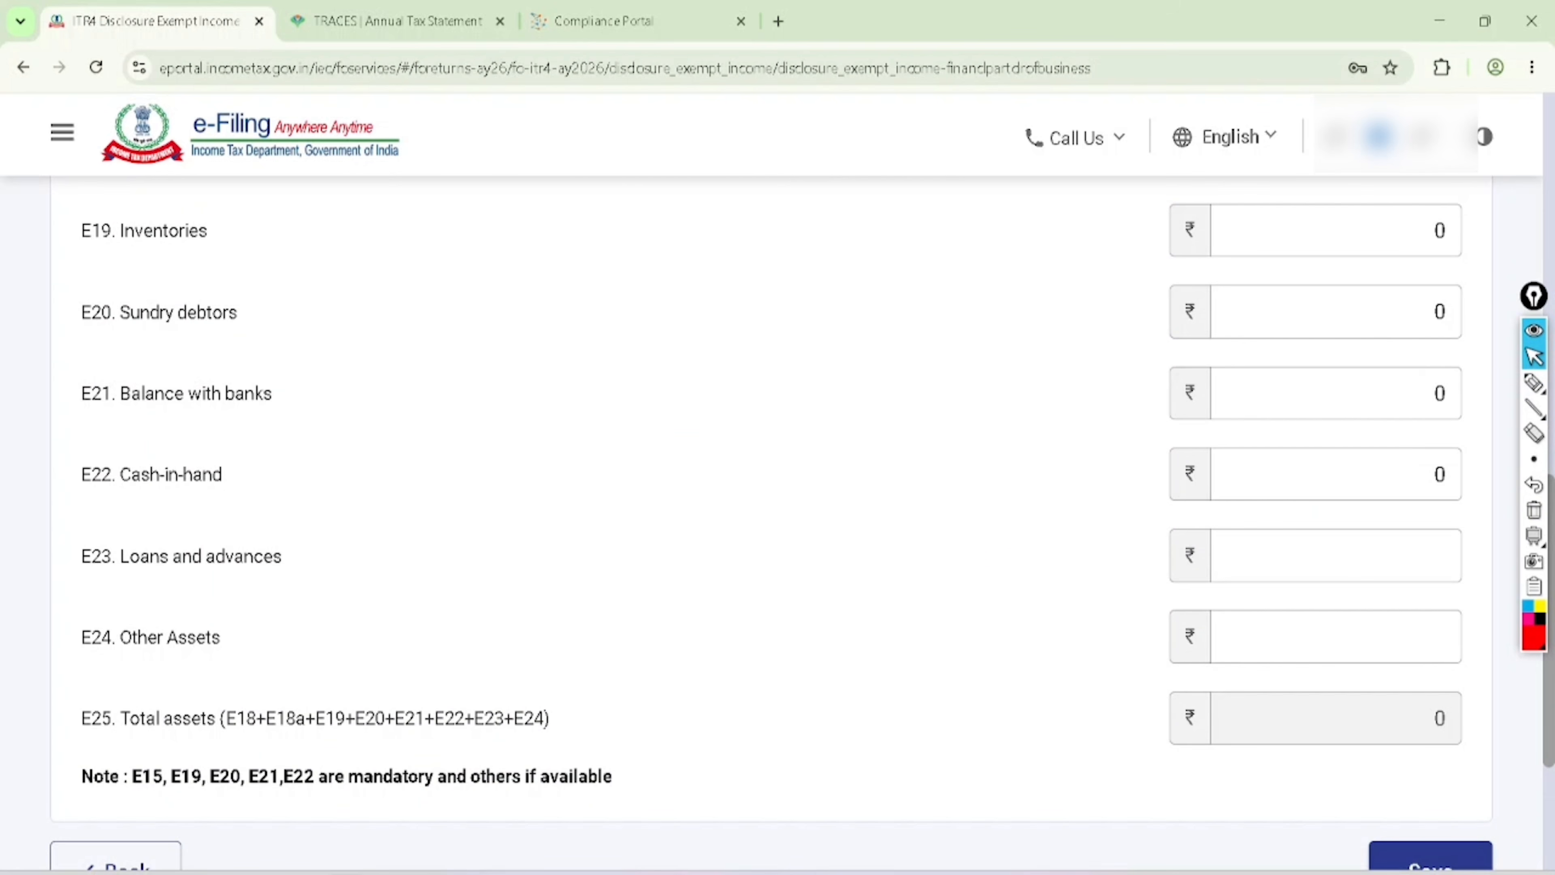
key(alt+Tab)
scroll(1392, 566, down, 10)
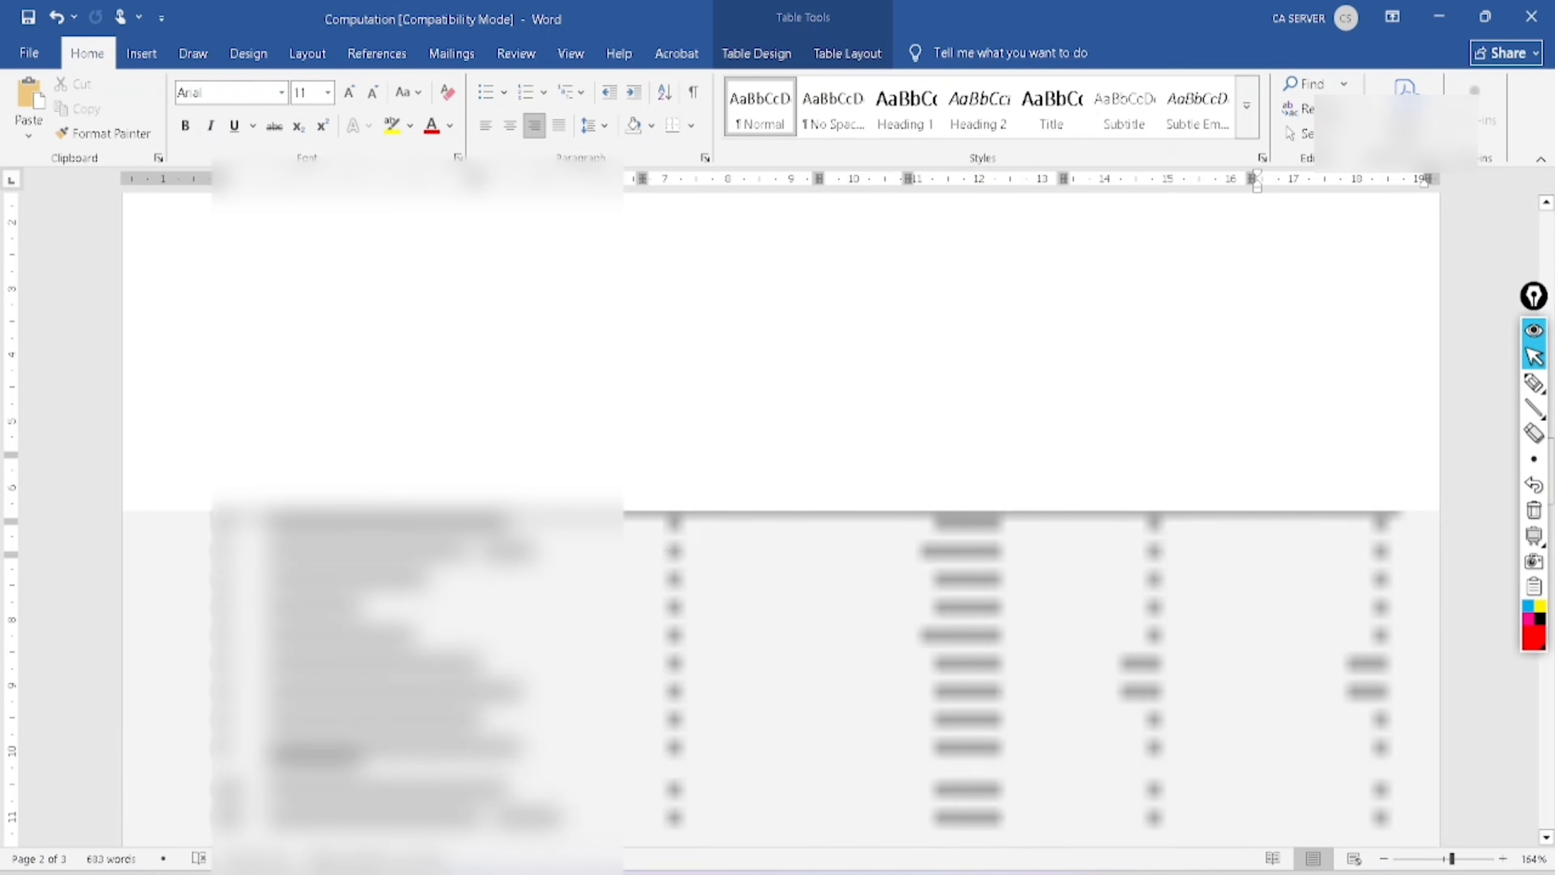
scroll(781, 521, down, 15)
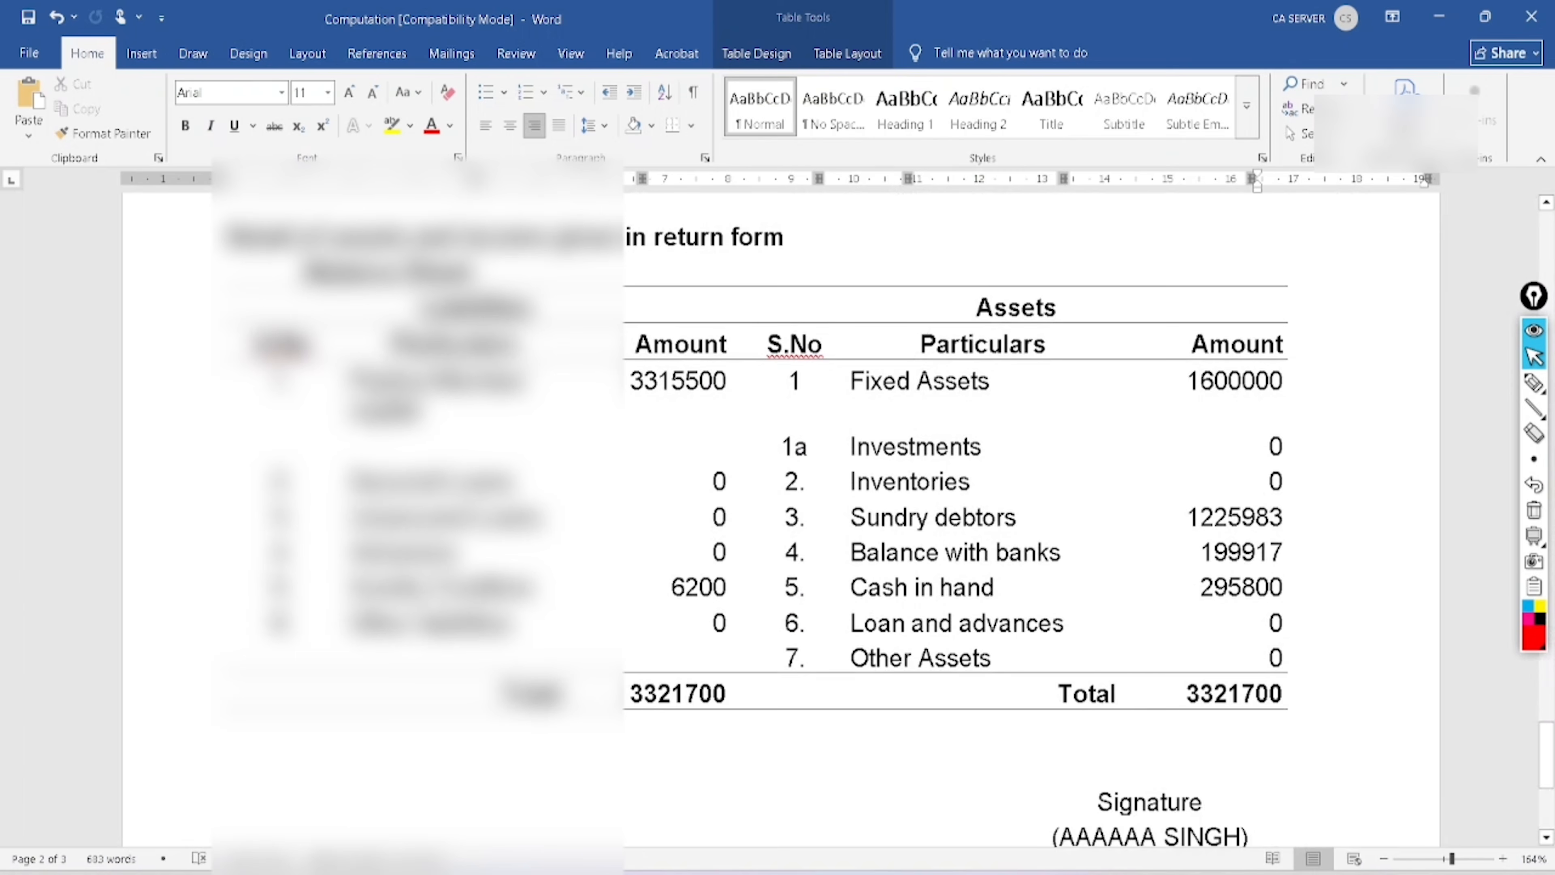
scroll(778, 520, down, 3)
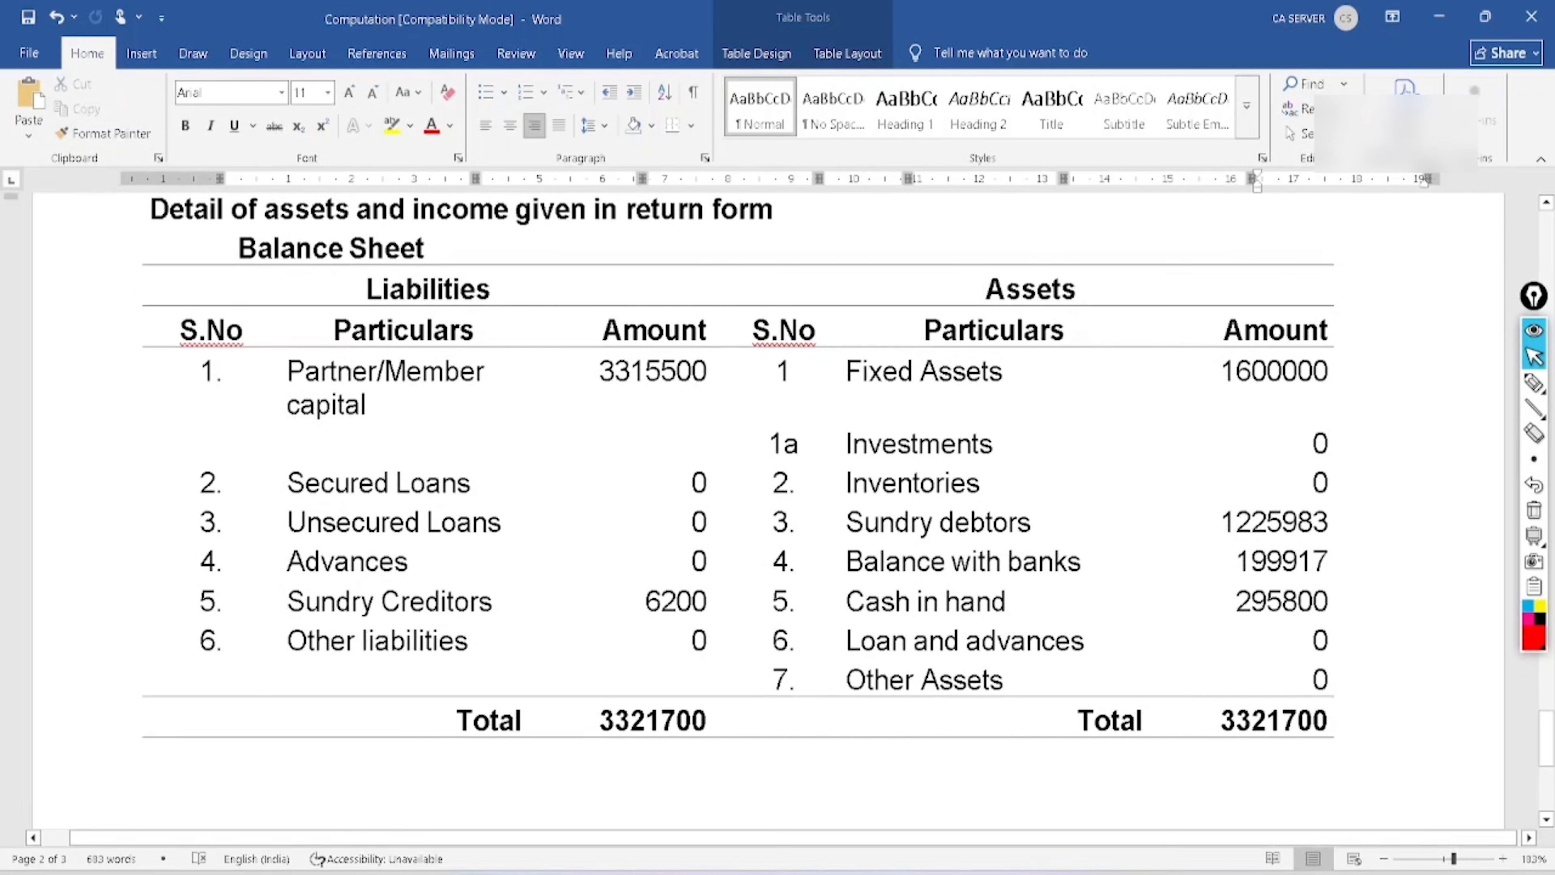
Mark the capital, sundry creditors, fixed assets, sundry debtors, bank balance and cash amounts with the pen, and clear the marks
click(1533, 383)
mouse_move(569, 350)
mouse_down()
mouse_move(579, 369)
mouse_move(685, 288)
mouse_up()
mouse_move(607, 589)
mouse_down()
mouse_move(641, 588)
mouse_move(695, 522)
mouse_up()
mouse_move(1352, 317)
mouse_down()
mouse_move(1335, 422)
mouse_move(1307, 321)
mouse_up()
drag(1169, 528, 1284, 458)
drag(1180, 560, 1286, 517)
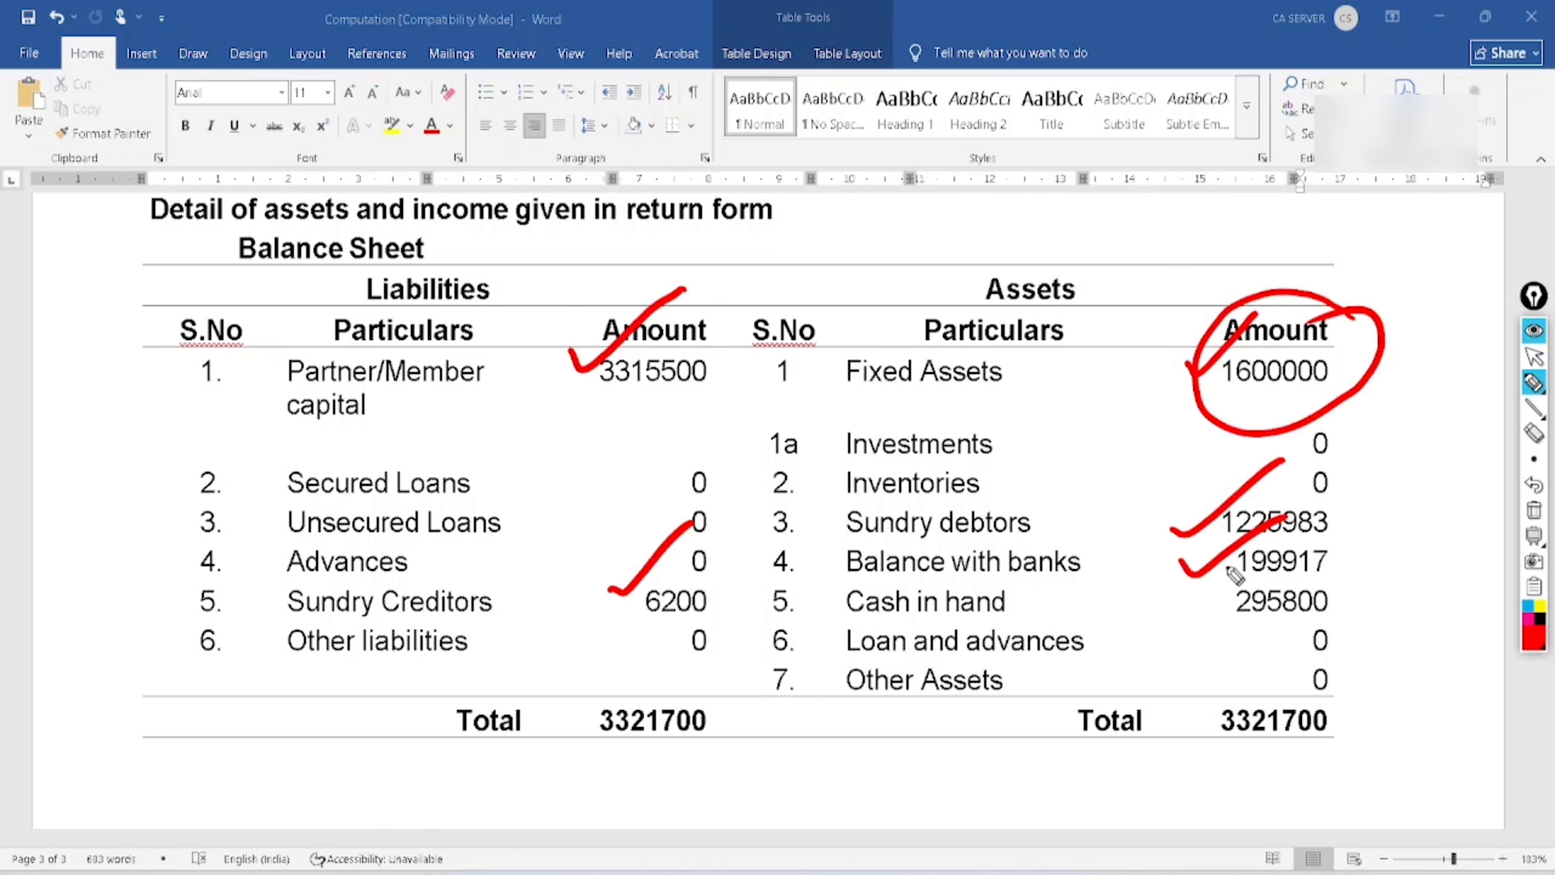
drag(1180, 610, 1263, 589)
click(1534, 356)
click(1533, 510)
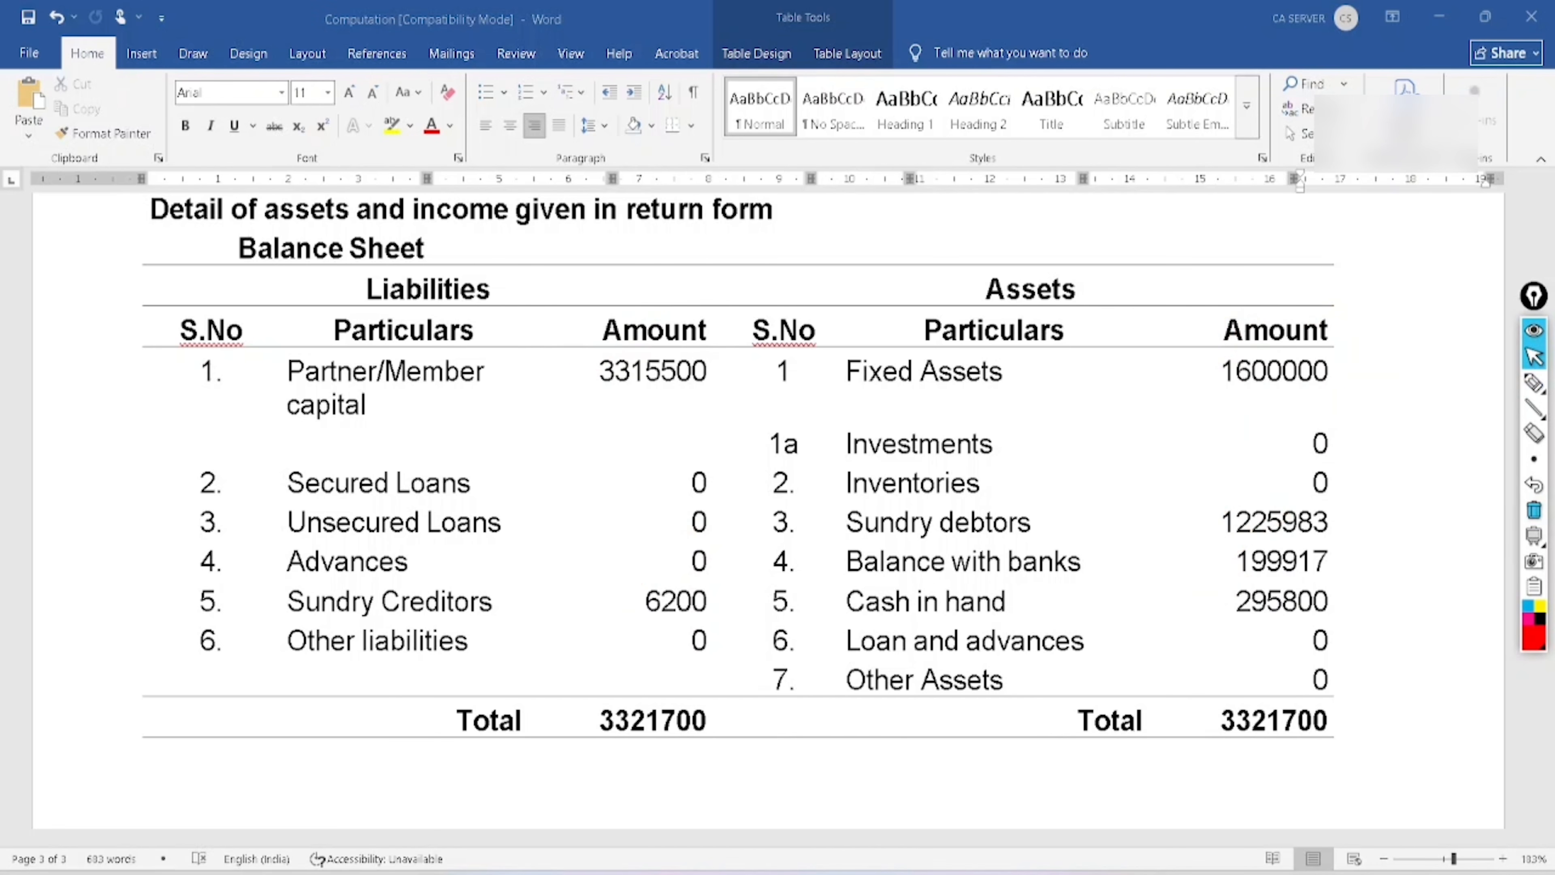
Switch back to the return form in Chrome, circle the total assets and Save option, clear the marks and save the financial particulars
key(alt+Tab)
click(1533, 383)
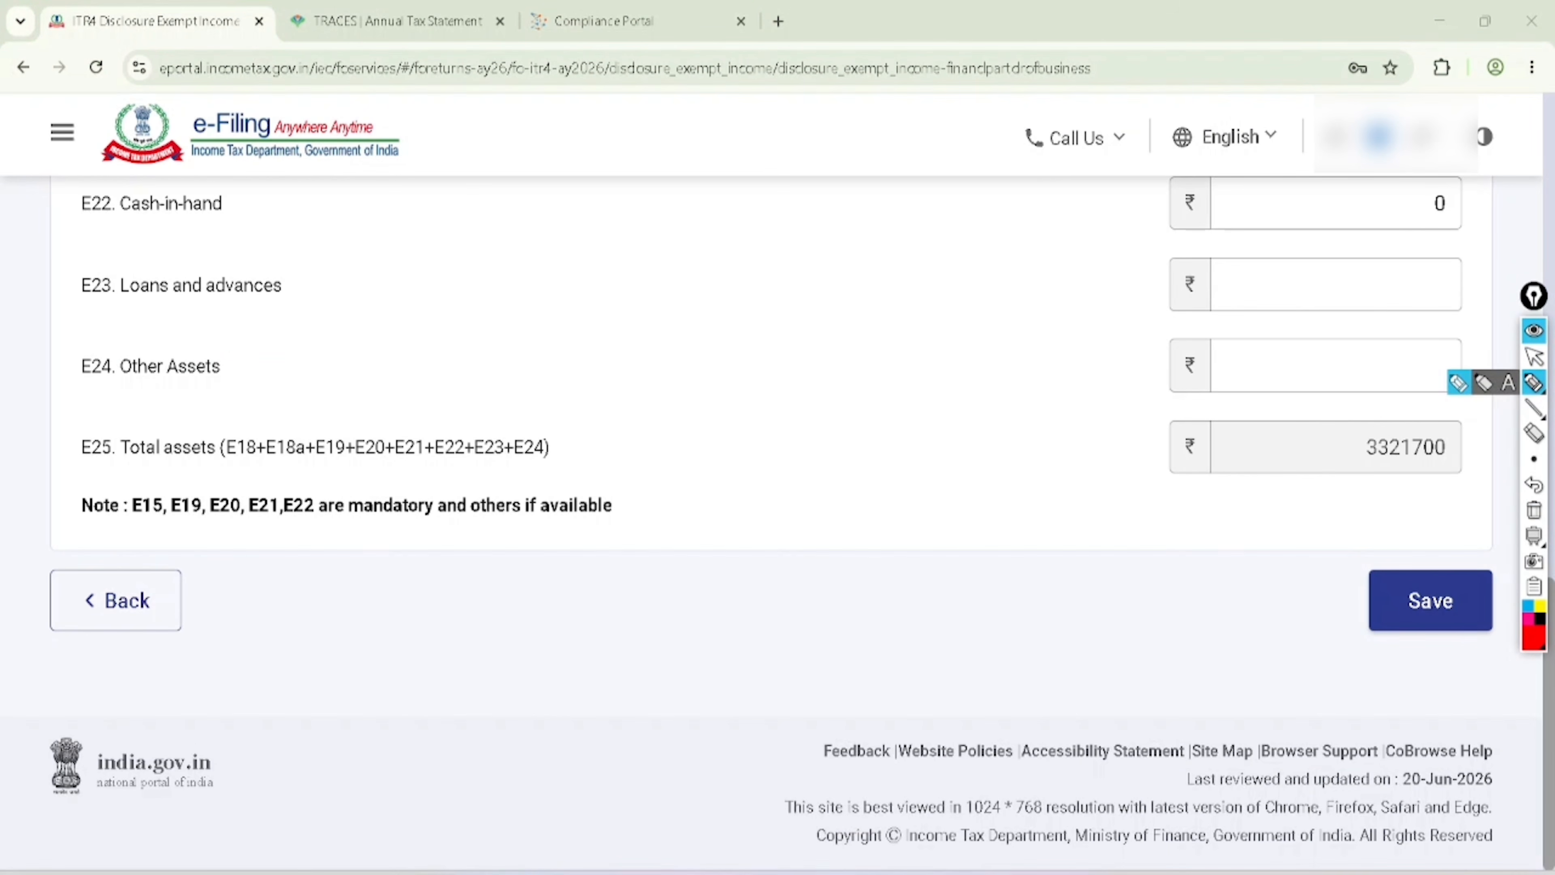
mouse_move(1431, 389)
mouse_down()
mouse_move(1467, 409)
mouse_move(1406, 403)
mouse_up()
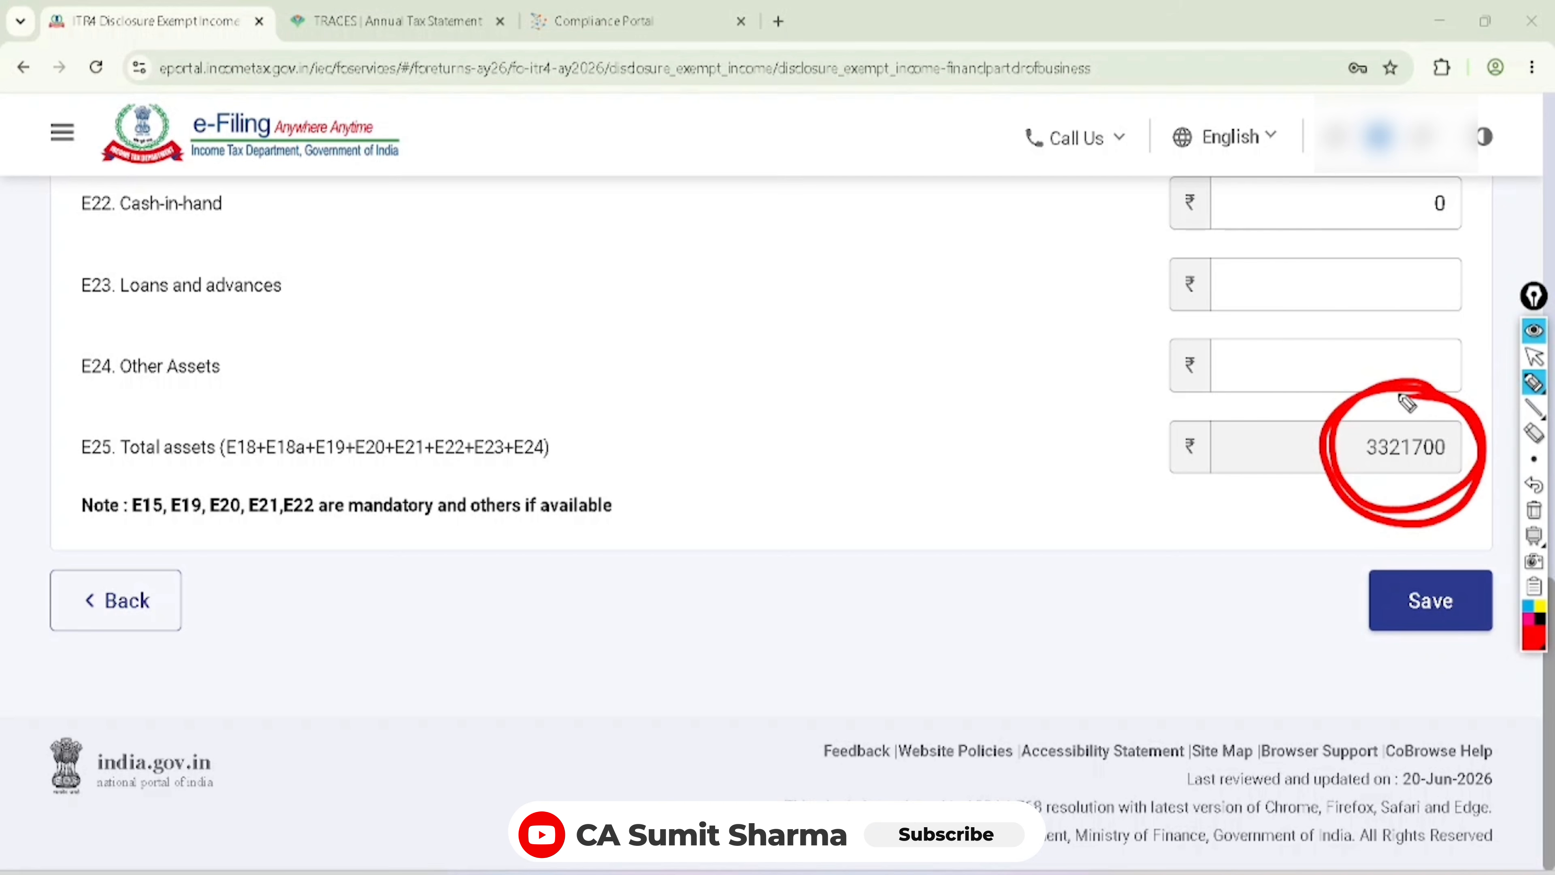
mouse_move(1487, 564)
mouse_down()
mouse_move(1516, 637)
mouse_move(1433, 539)
mouse_up()
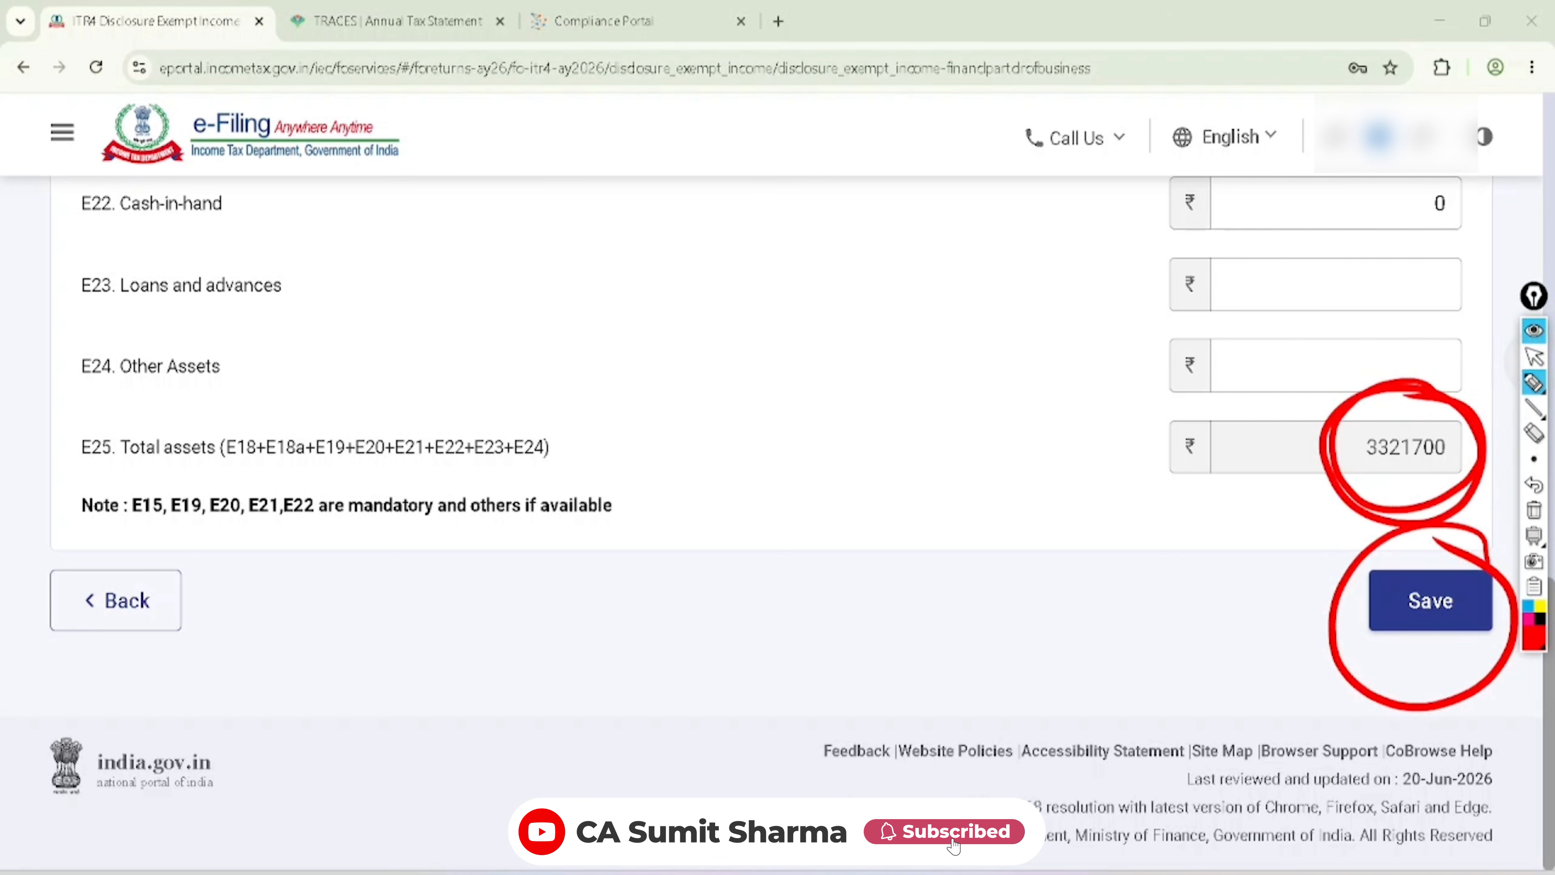
click(1534, 356)
click(1533, 511)
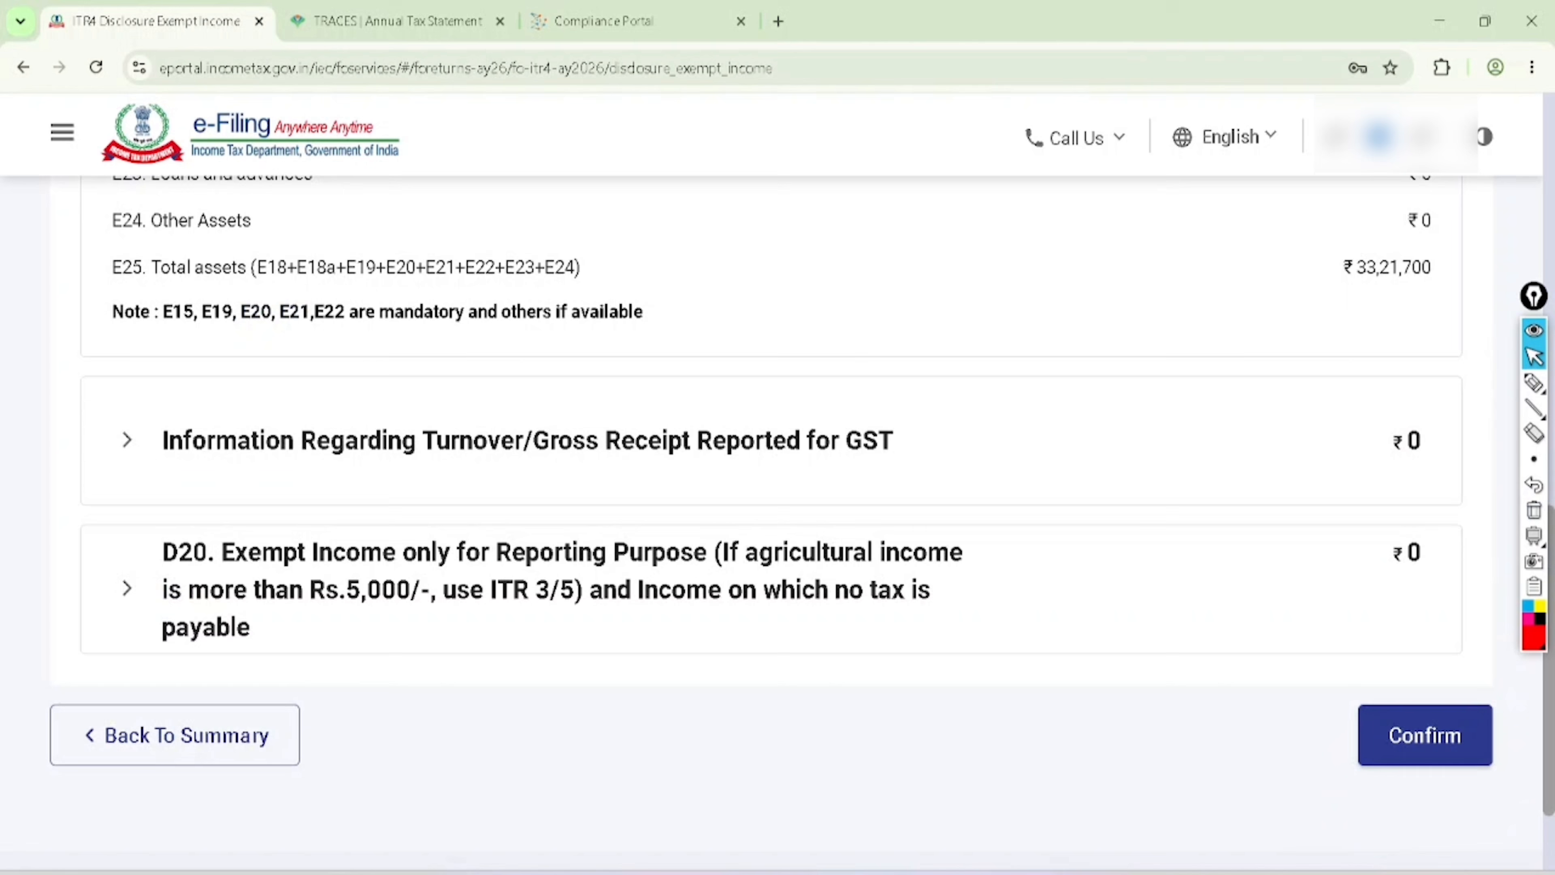
Circle the total assets amount and the GST turnover heading with the pen, add a tick mark, and clear the marks
click(1533, 383)
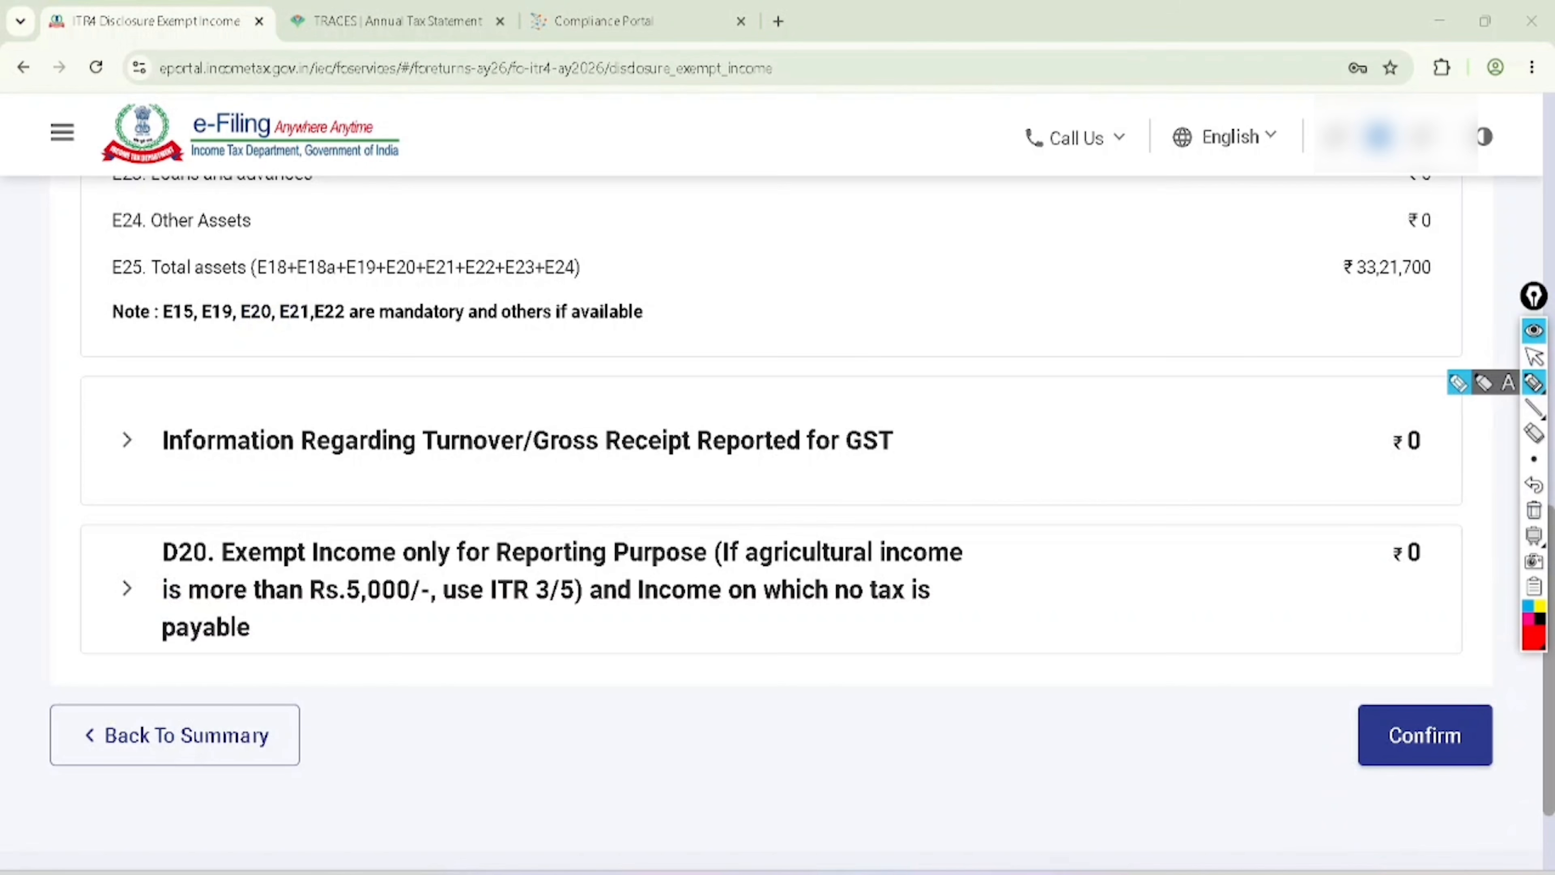
mouse_move(1427, 217)
mouse_down()
mouse_move(1326, 271)
mouse_move(1376, 233)
mouse_up()
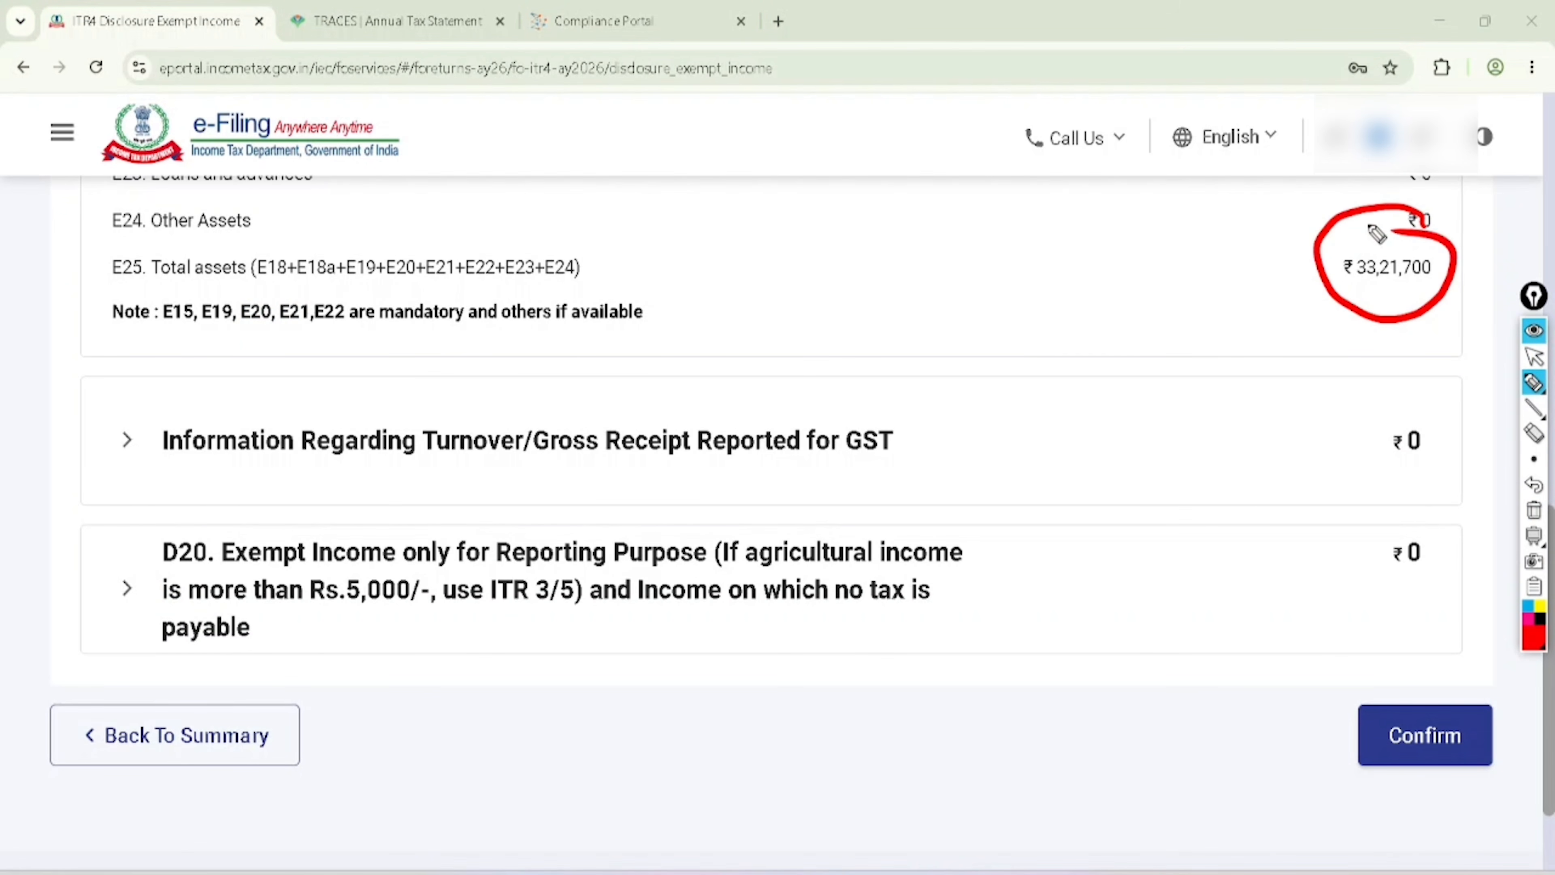
mouse_move(903, 392)
mouse_down()
mouse_move(844, 490)
mouse_move(900, 392)
mouse_up()
mouse_move(173, 408)
mouse_down()
mouse_move(250, 392)
mouse_move(300, 334)
mouse_up()
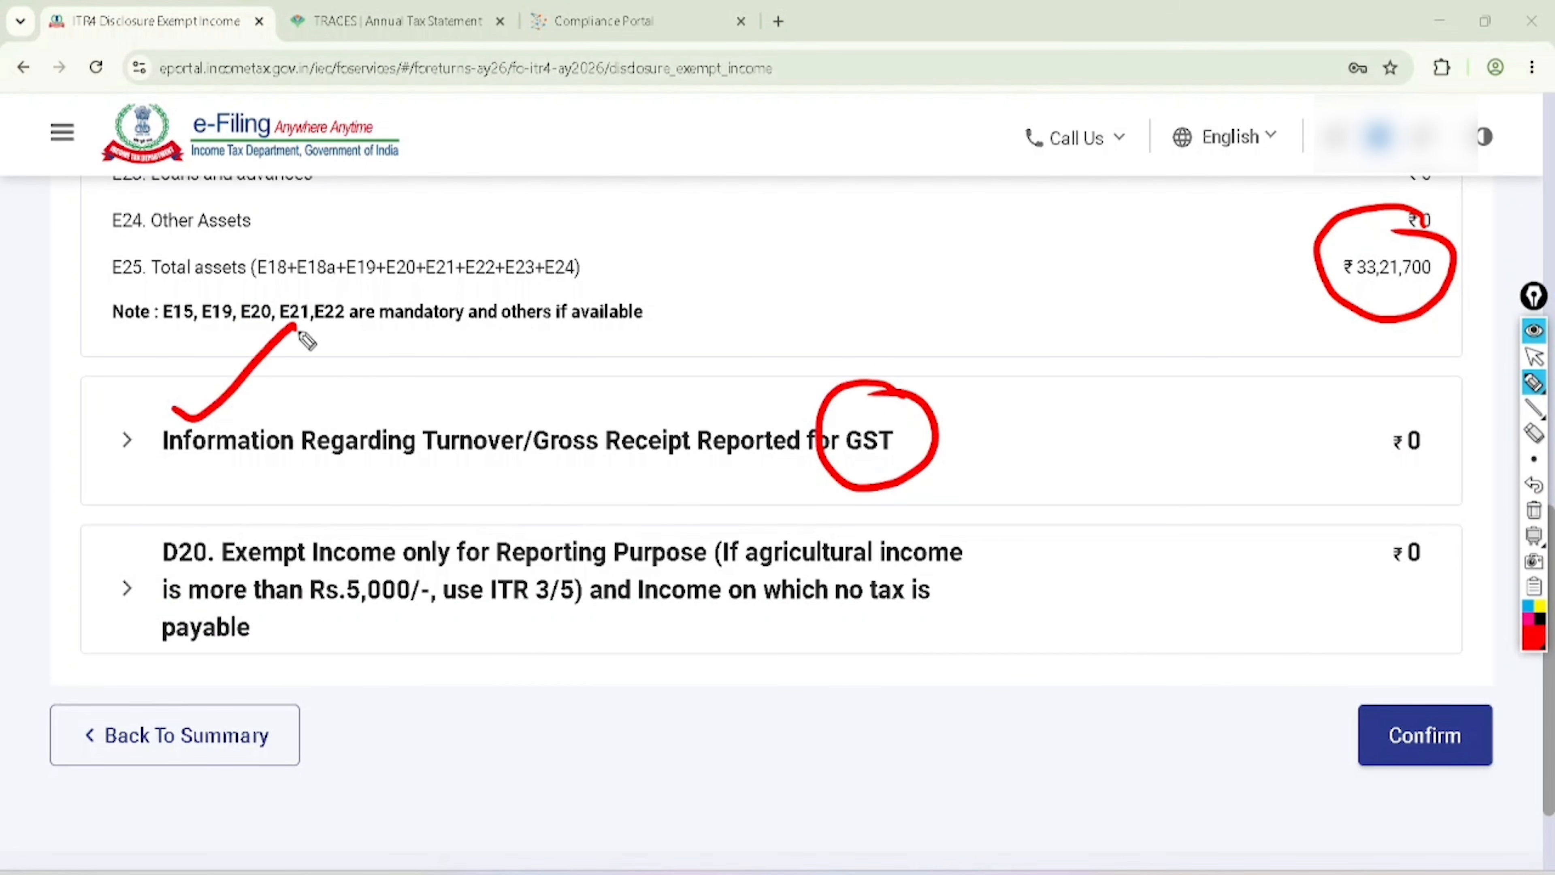
click(1533, 357)
click(1533, 510)
Expand the GST turnover and D20 exempt income sections, leave them without entries, and confirm the Disclosure Exempt Income schedule
click(528, 440)
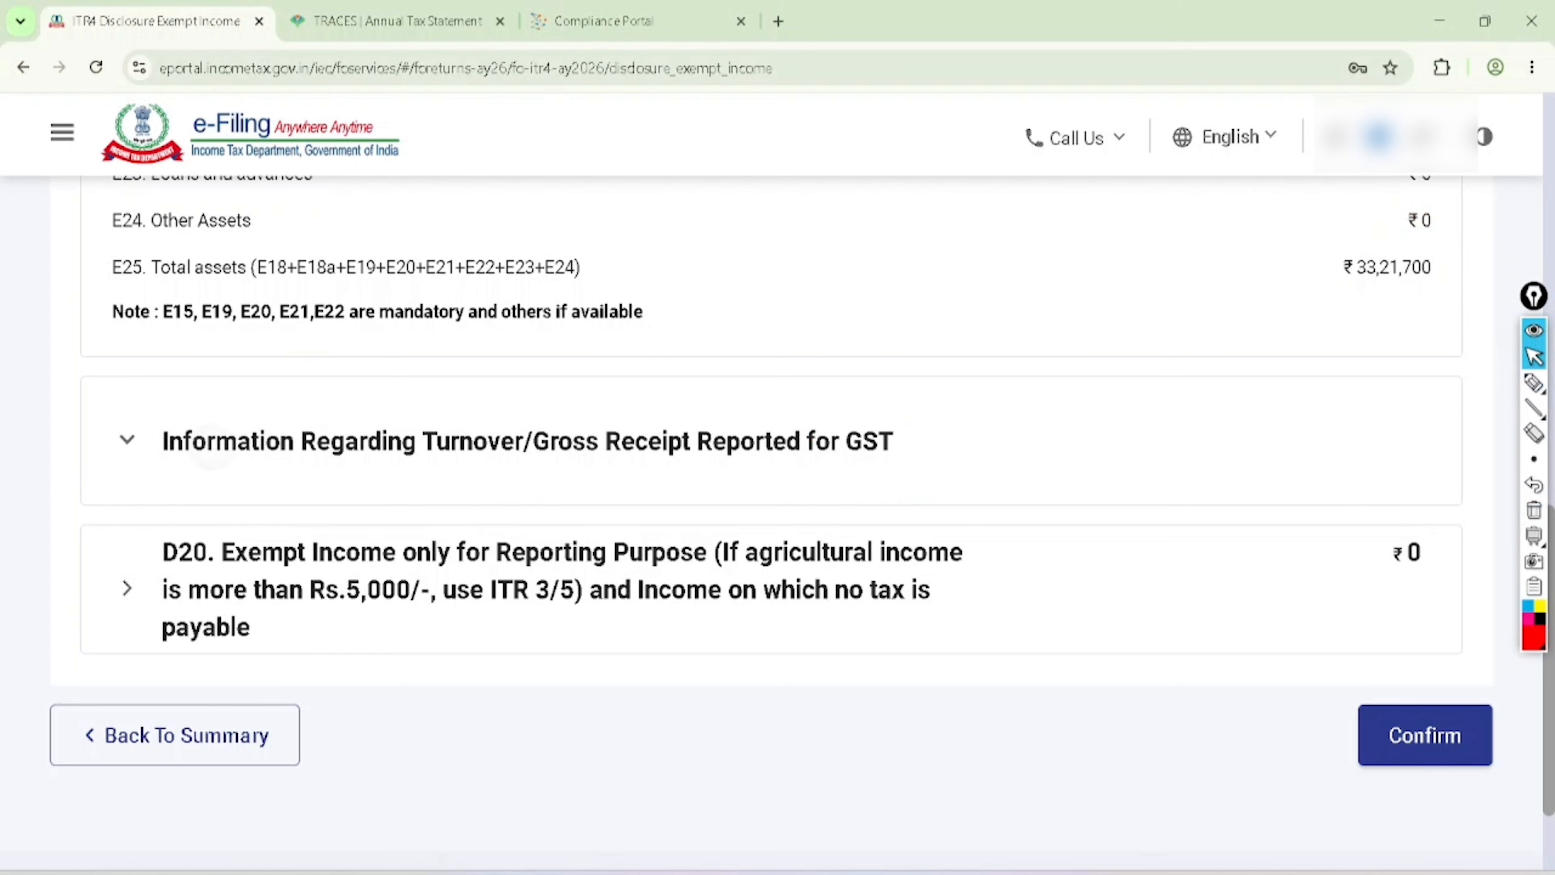
scroll(528, 439, down, 4)
scroll(528, 450, down, 2)
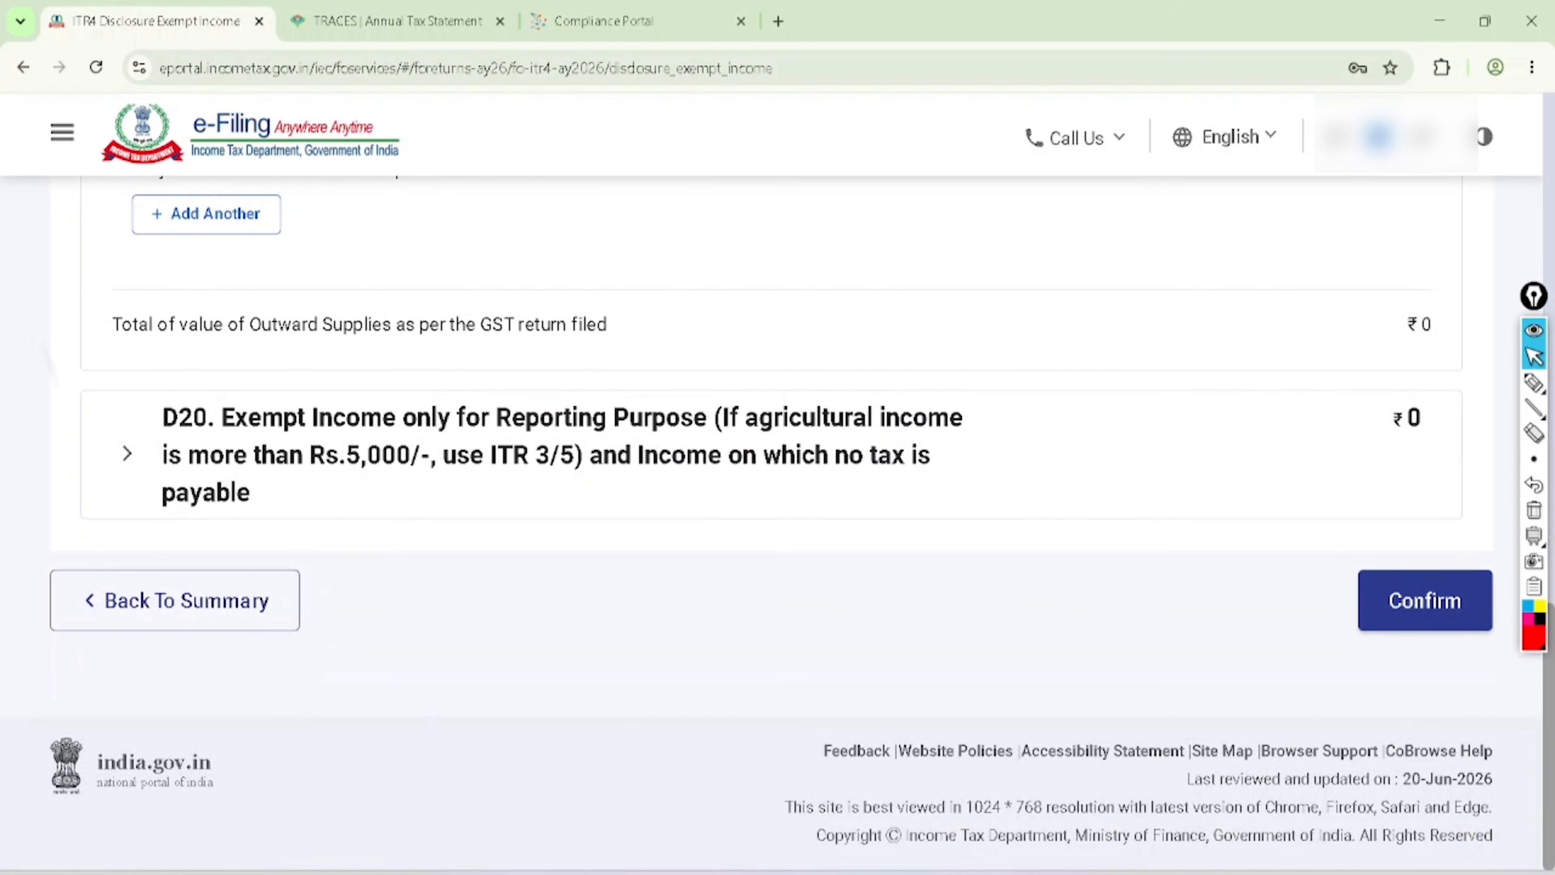
click(528, 450)
scroll(527, 450, down, 2)
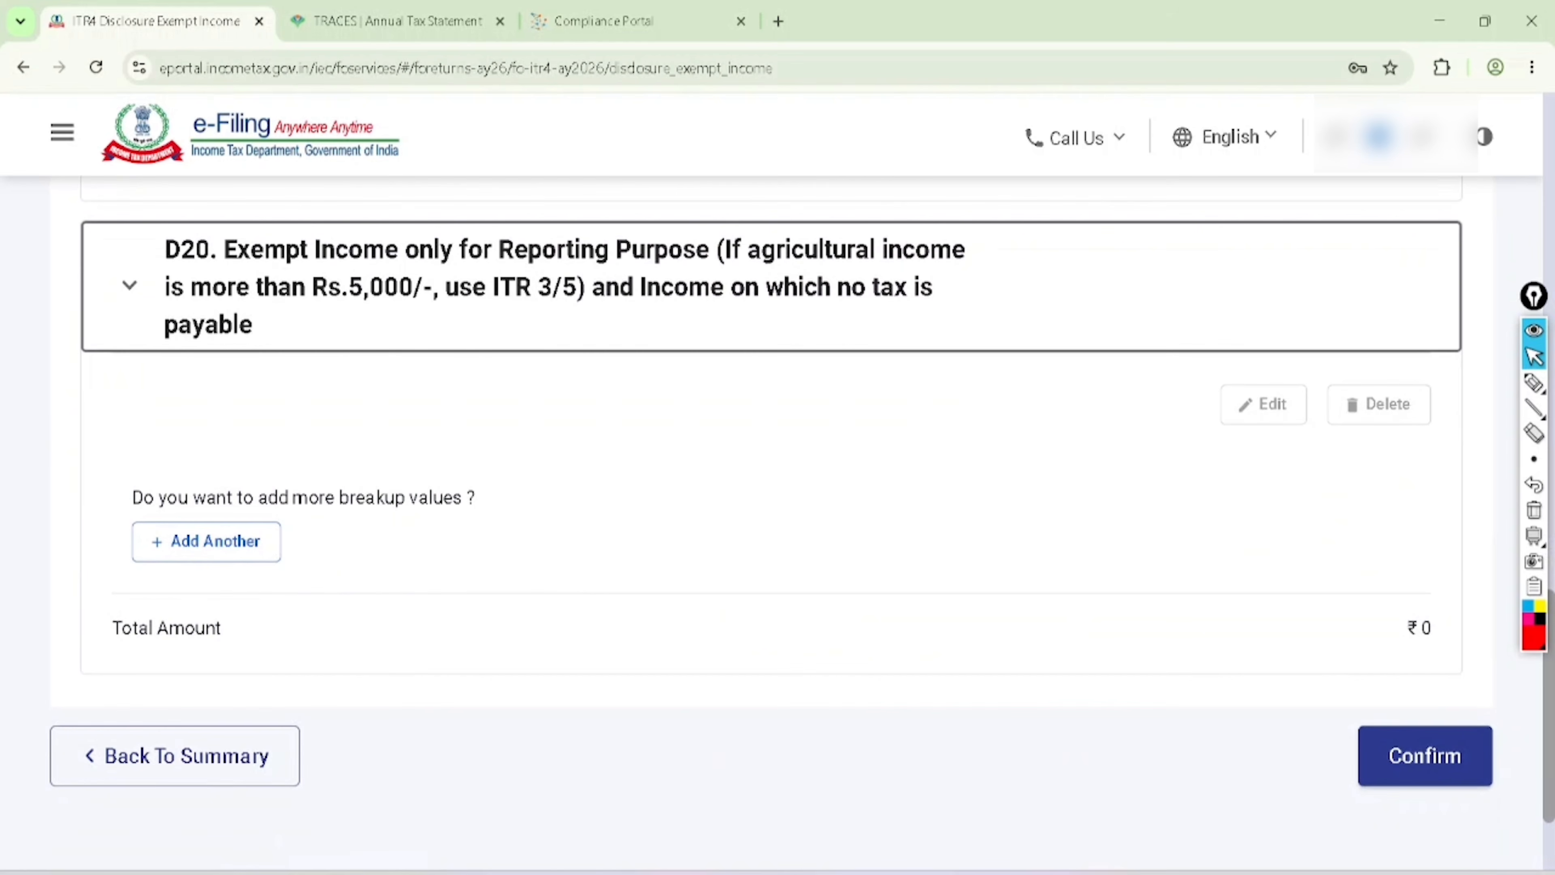
scroll(777, 429, down, 1)
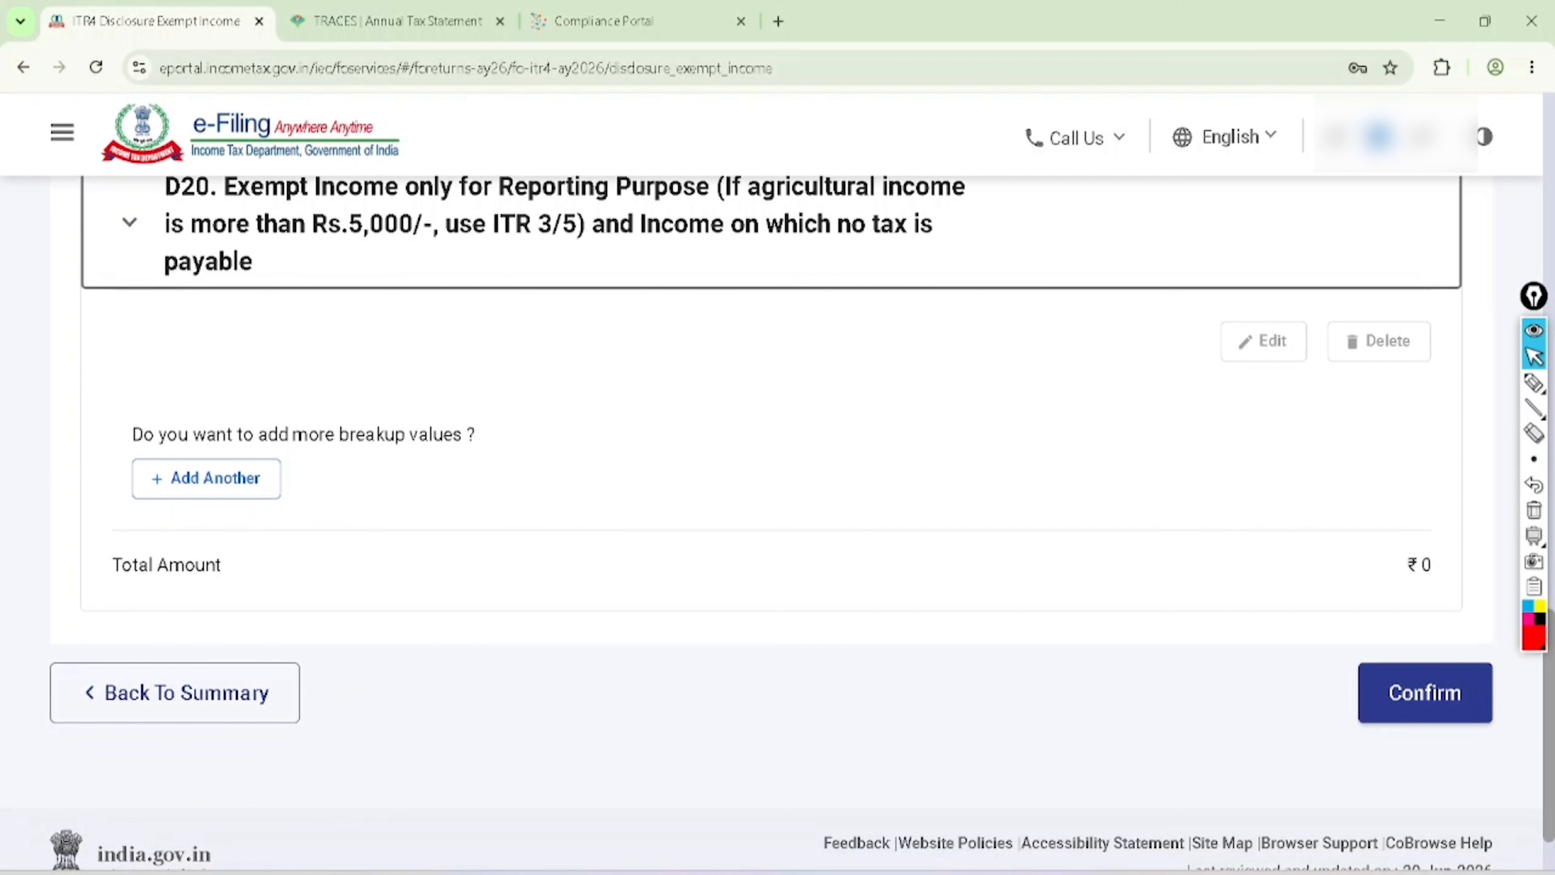
scroll(777, 429, down, 1)
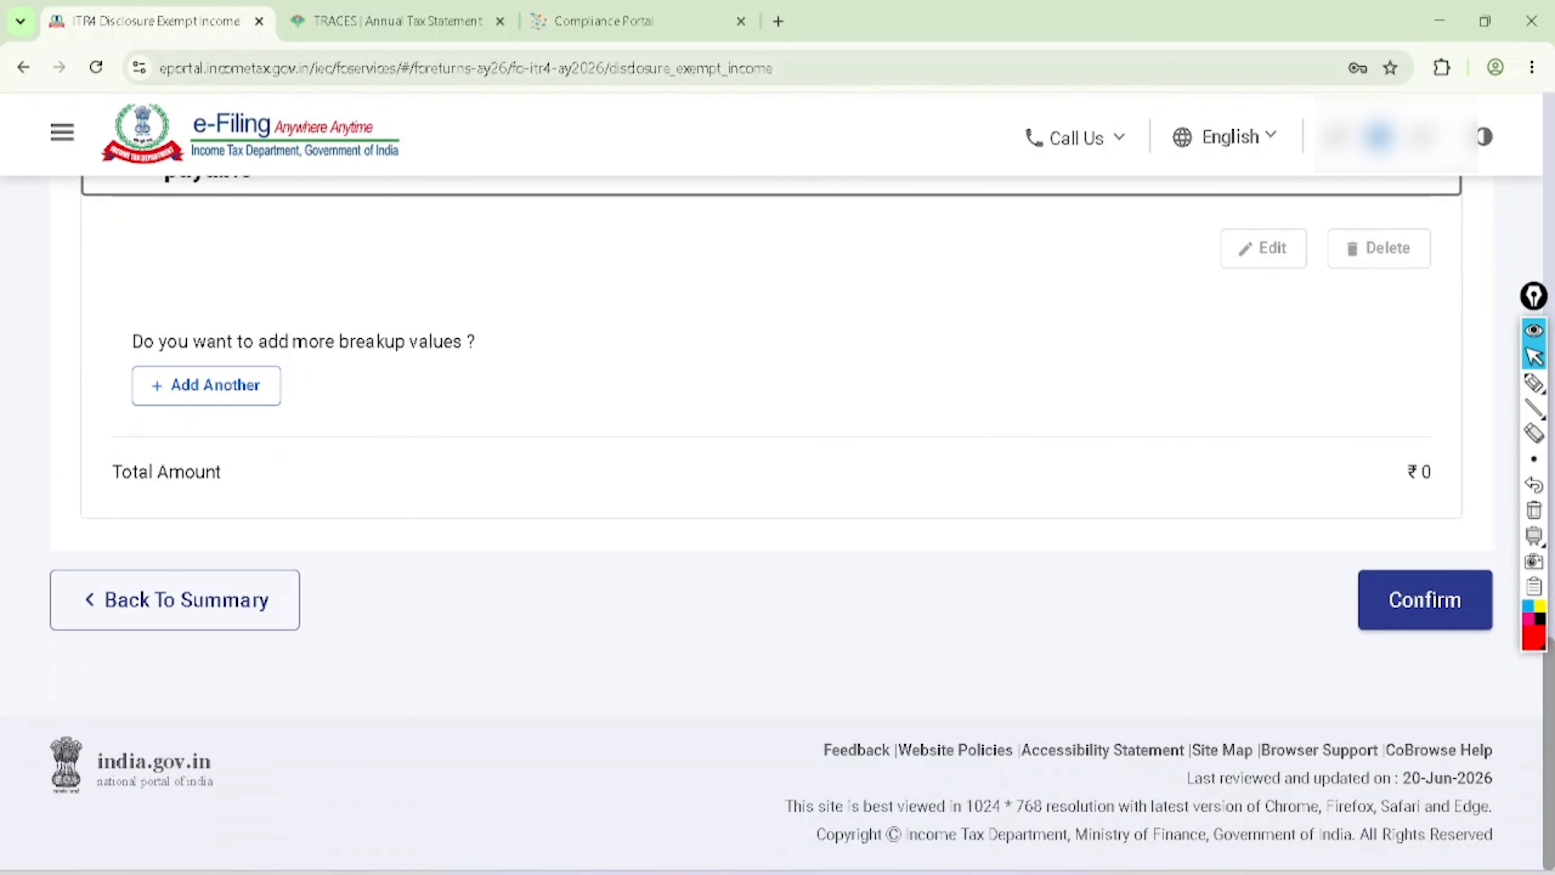
click(1425, 598)
Open the LTCG u/s 112A schedule, mark its sale, cost, gains and Confirm items with the pen, and confirm it without entries
scroll(778, 429, up, 4)
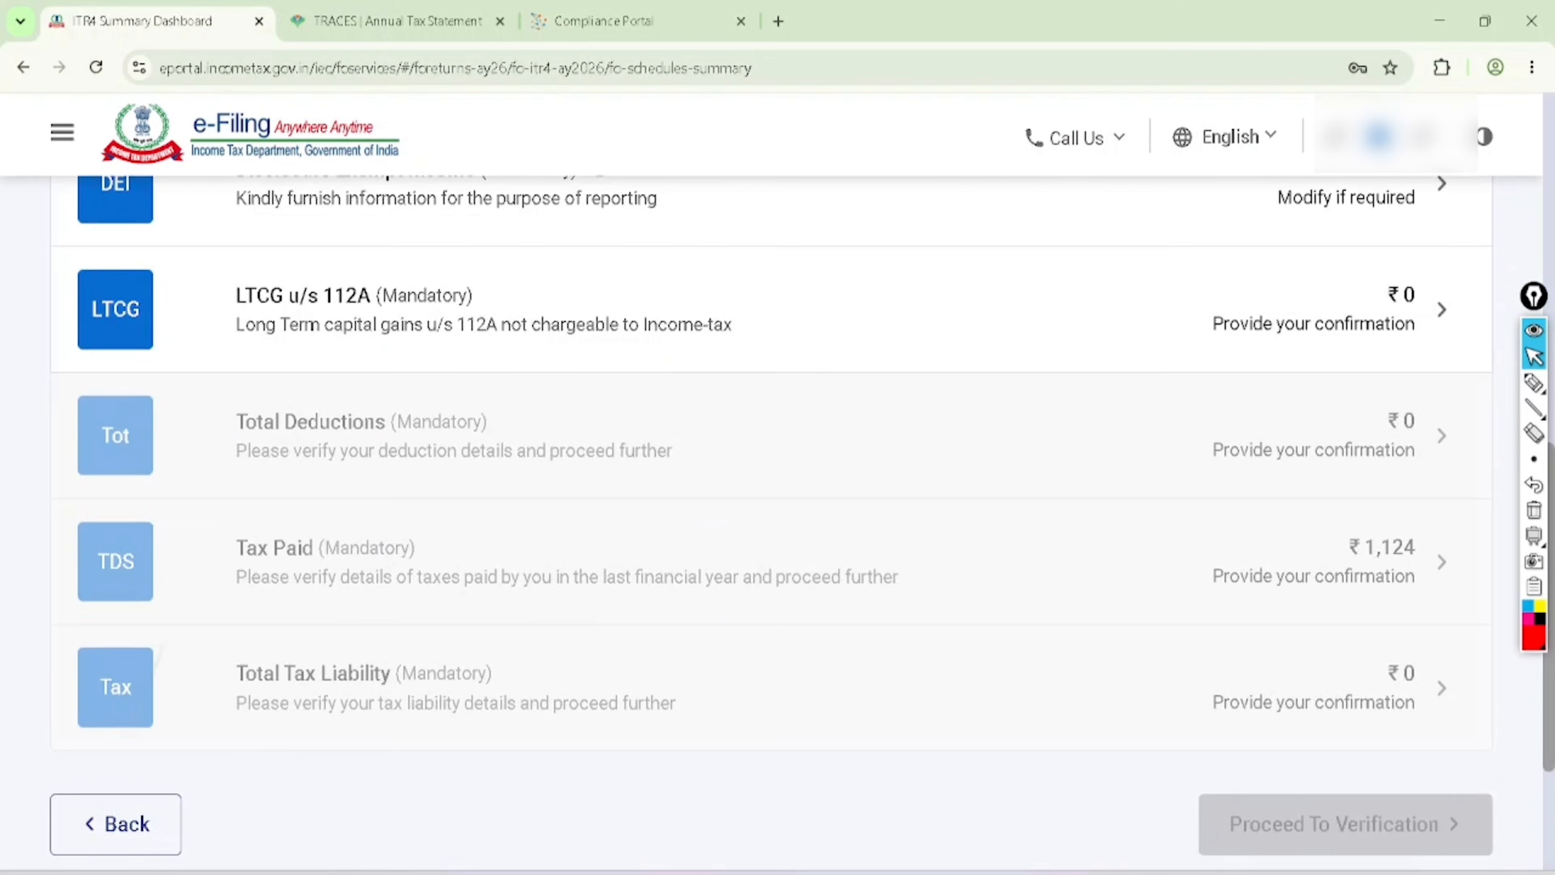
click(777, 371)
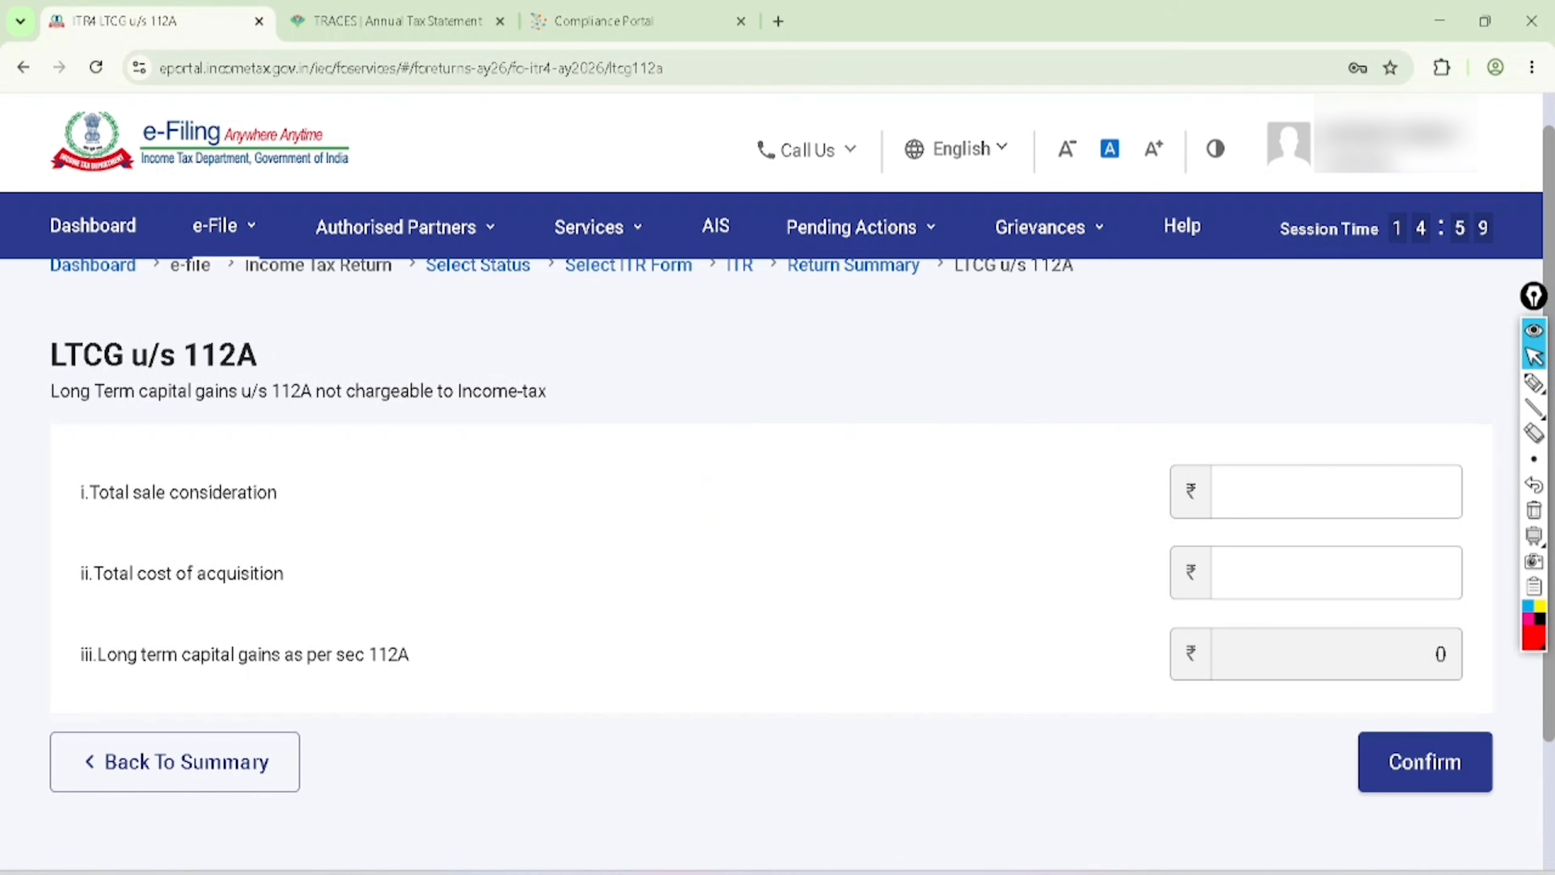
scroll(777, 429, down, 4)
click(1533, 384)
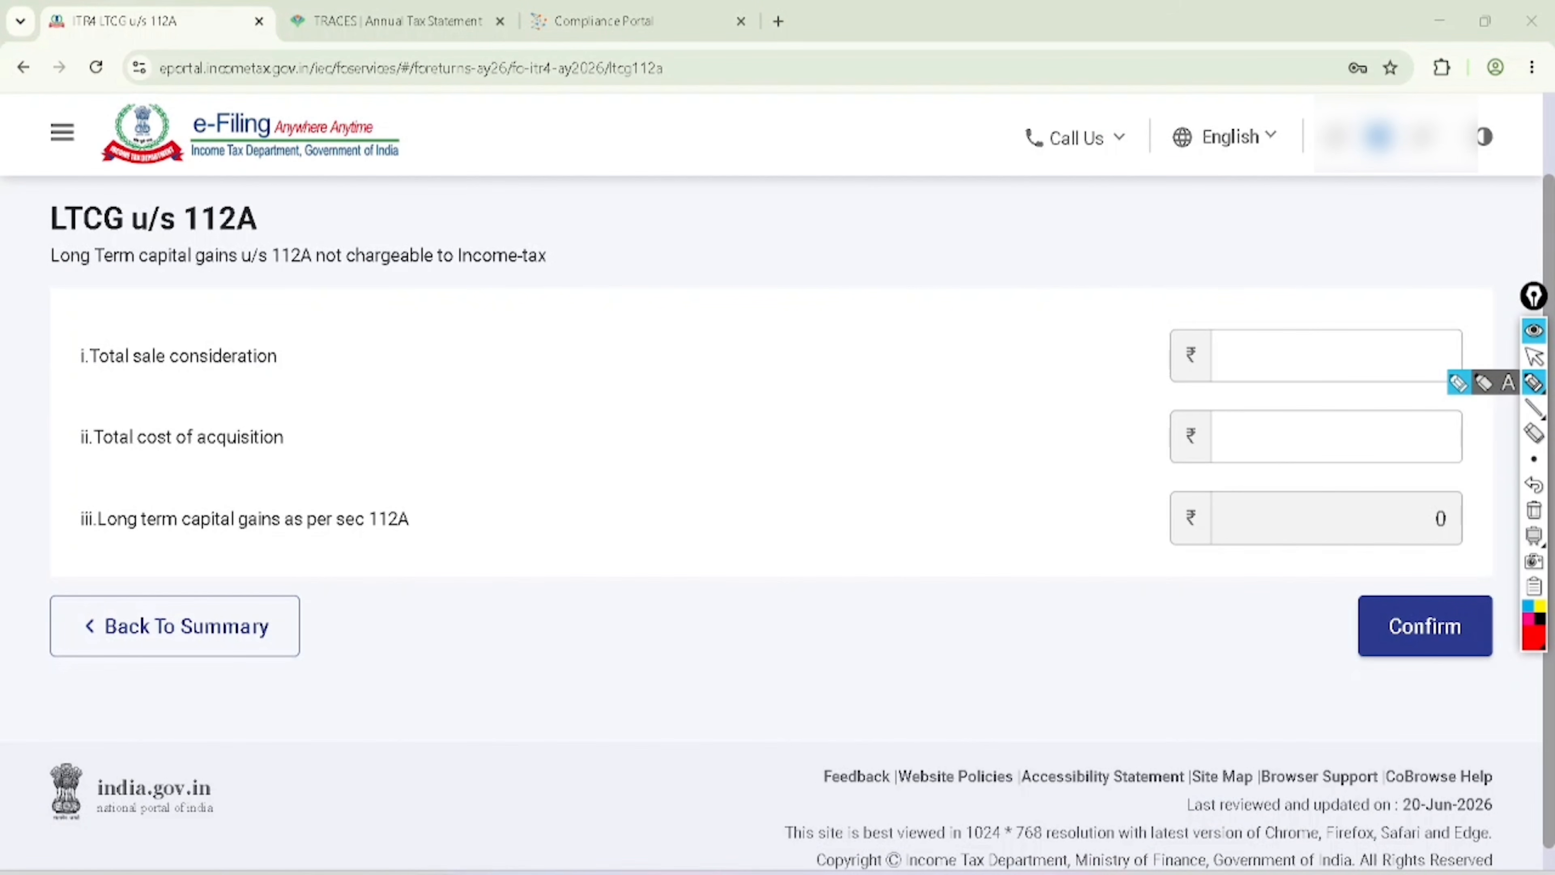
drag(1119, 349, 1286, 279)
mouse_move(1115, 446)
mouse_down()
mouse_move(1211, 427)
mouse_move(1277, 379)
mouse_up()
mouse_move(1439, 479)
mouse_down()
mouse_move(1405, 454)
mouse_move(1393, 467)
mouse_up()
mouse_move(1494, 579)
mouse_down()
mouse_move(1442, 572)
mouse_move(1506, 606)
mouse_move(1438, 561)
mouse_up()
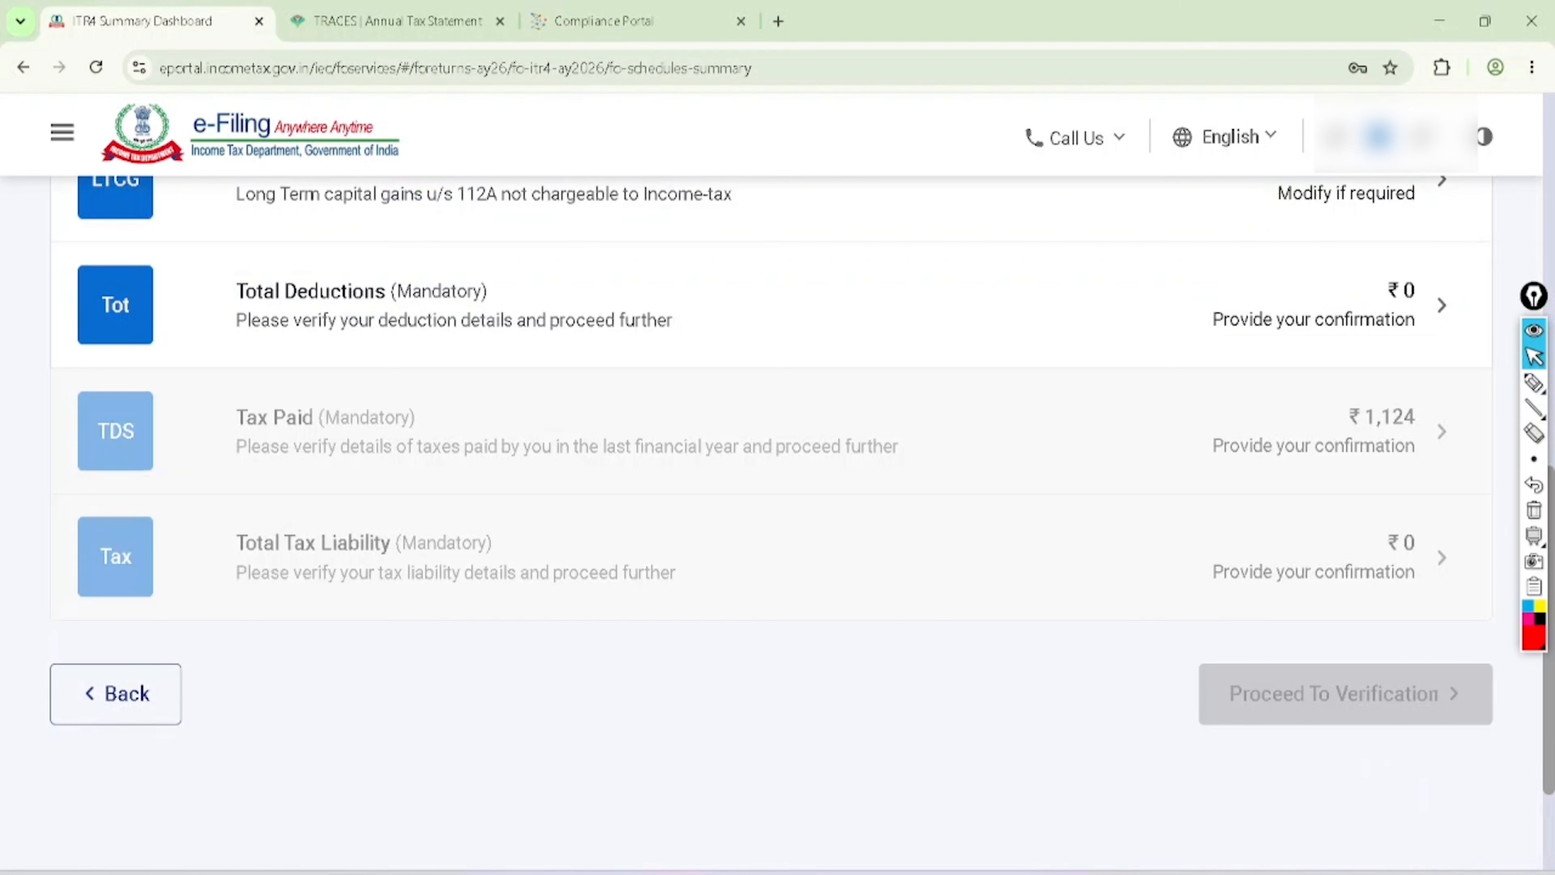
Open the Total Deductions schedule, review the deductions through C19, and confirm it
click(1442, 305)
scroll(771, 490, down, 5)
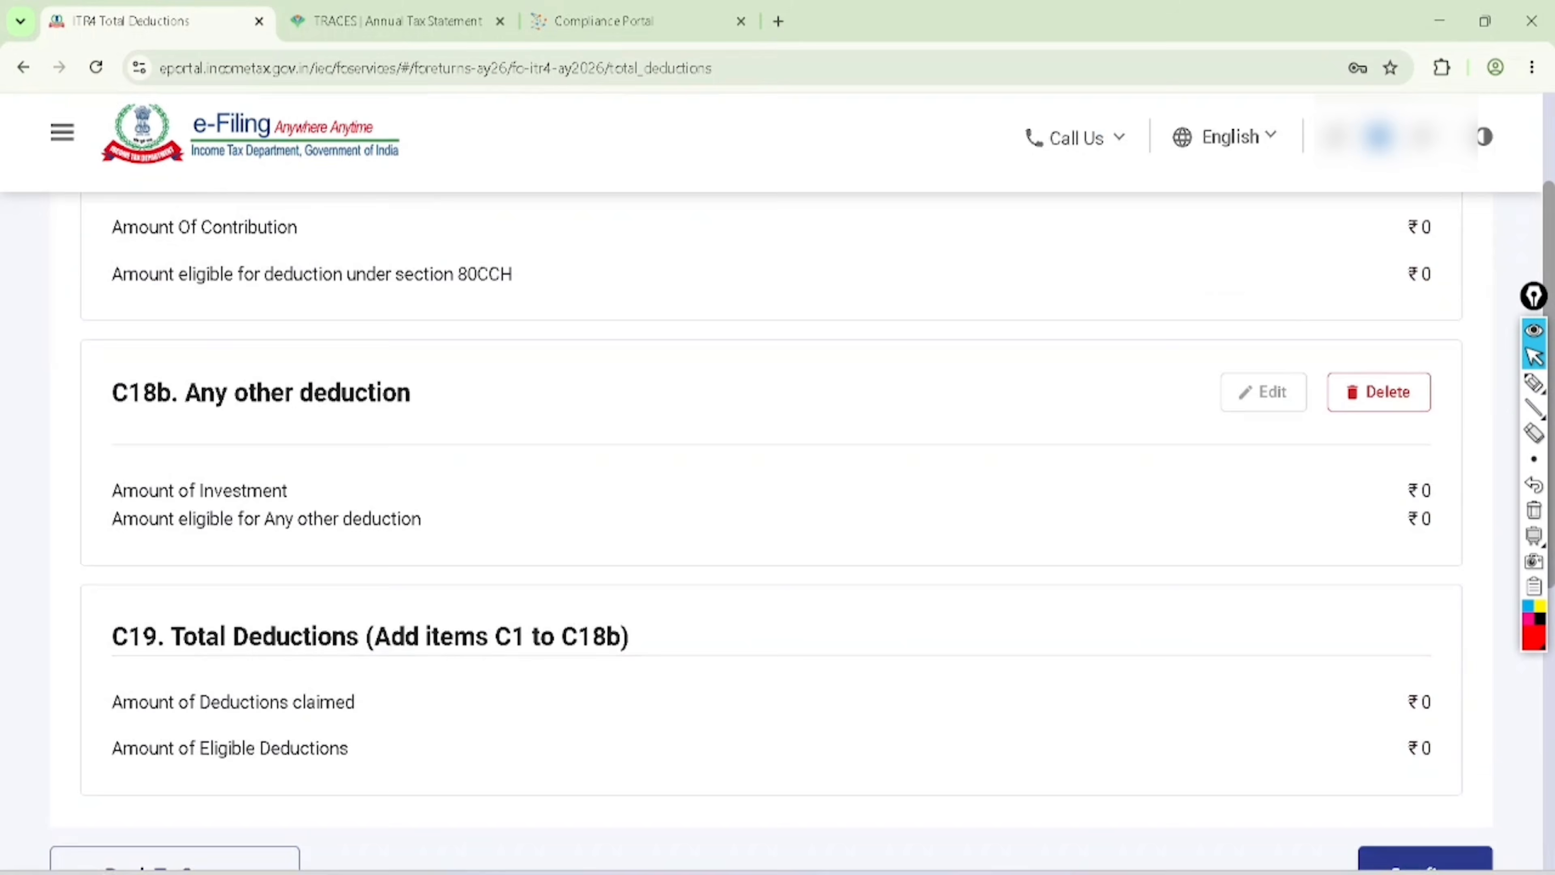
scroll(771, 490, down, 5)
click(1423, 601)
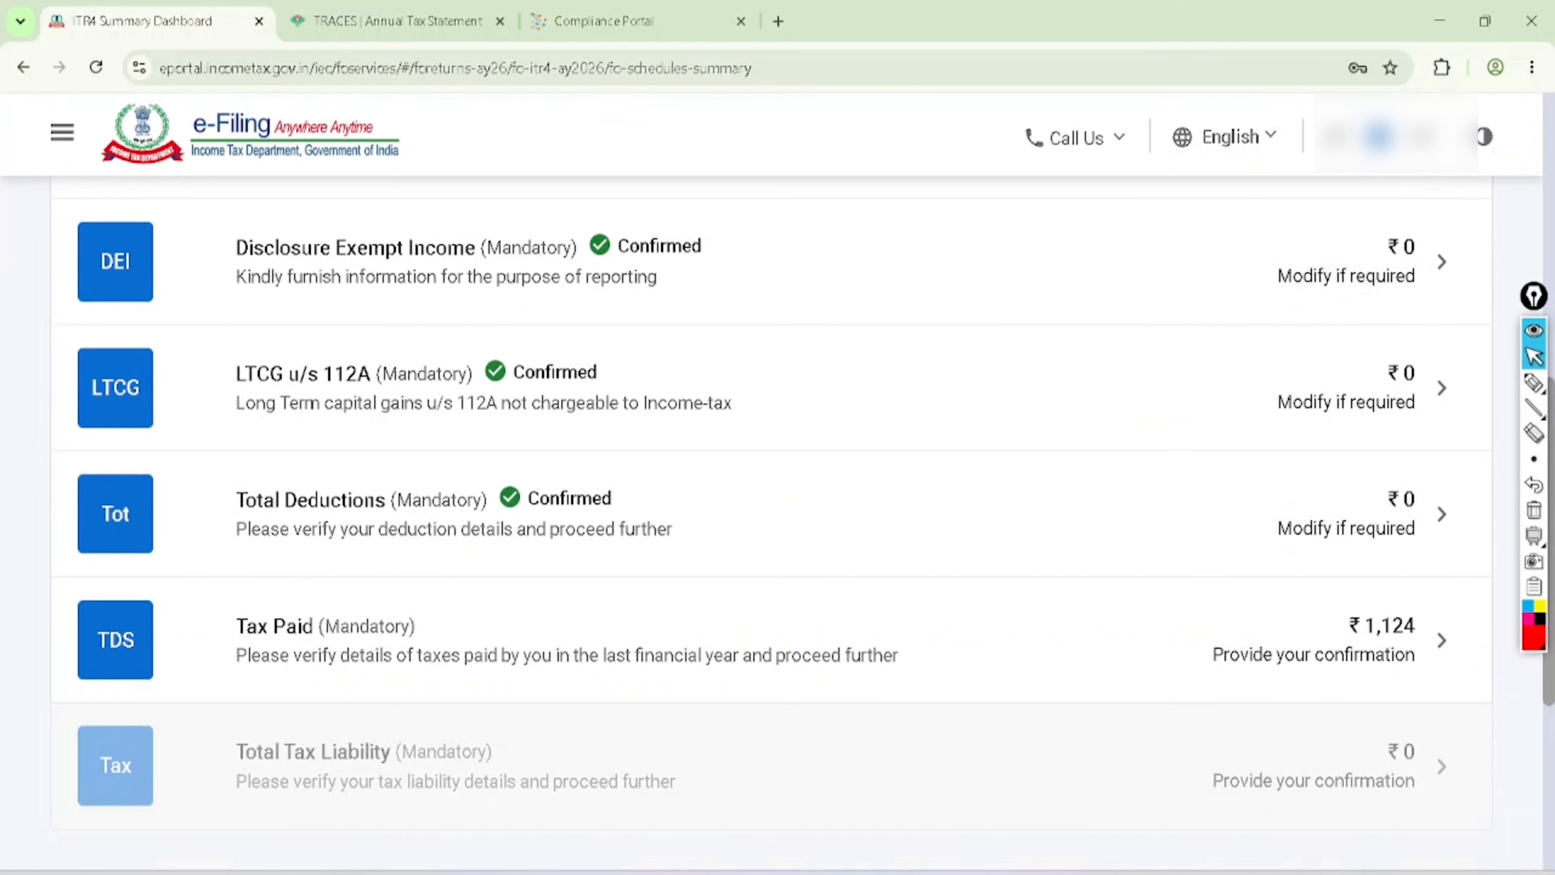
Open the Tax Paid schedule, mark the salary TDS, non-salary TDS, TDS 2(ii) and TCS sections with the pen, and clear the marks
scroll(771, 490, down, 4)
click(1441, 386)
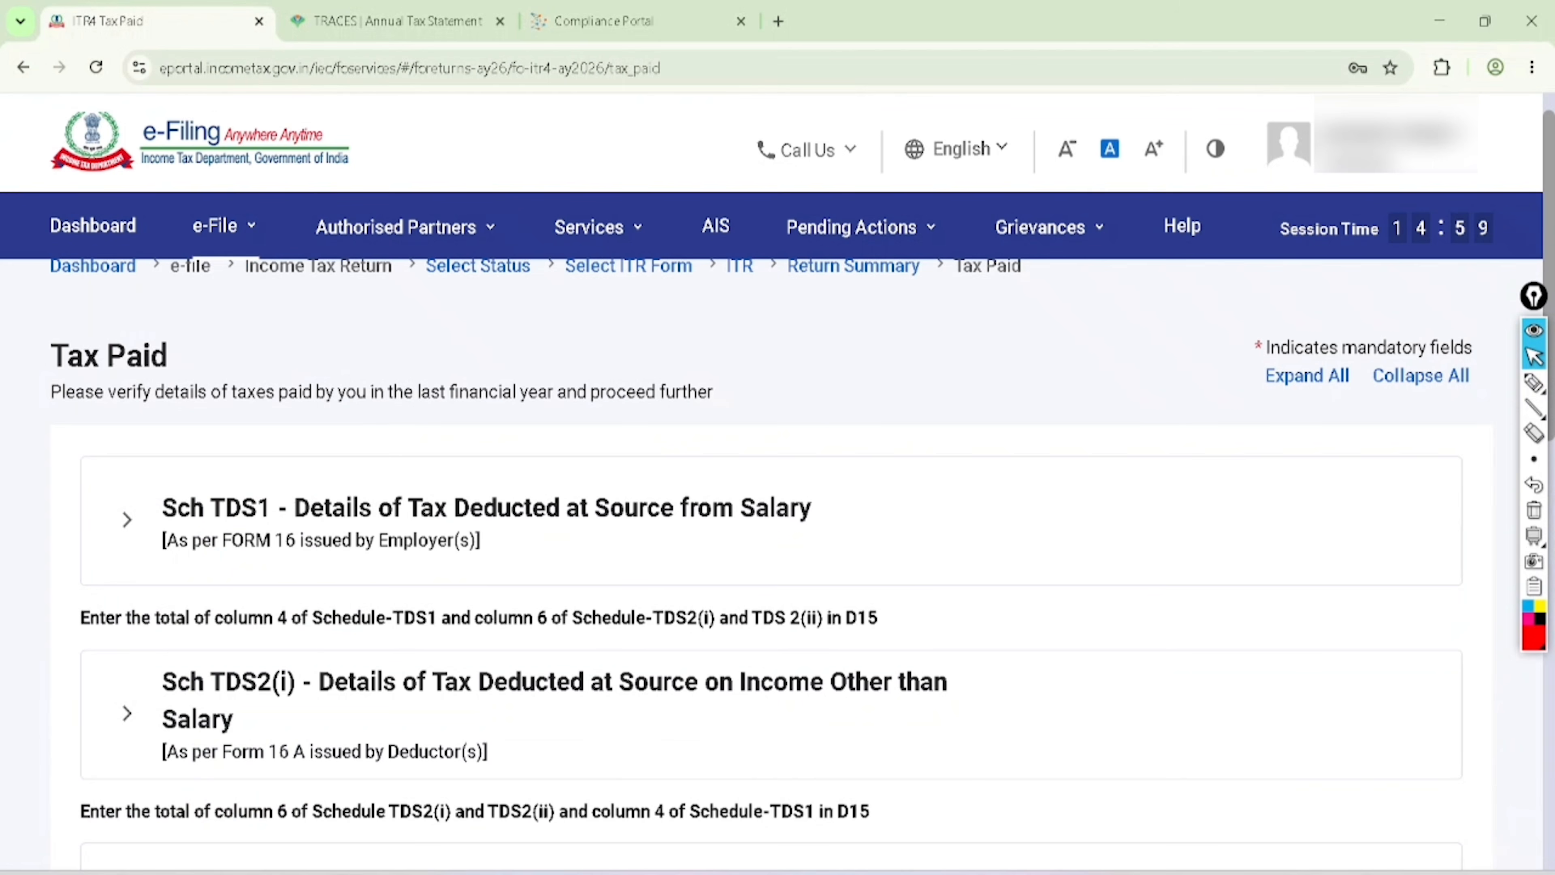
scroll(771, 490, down, 4)
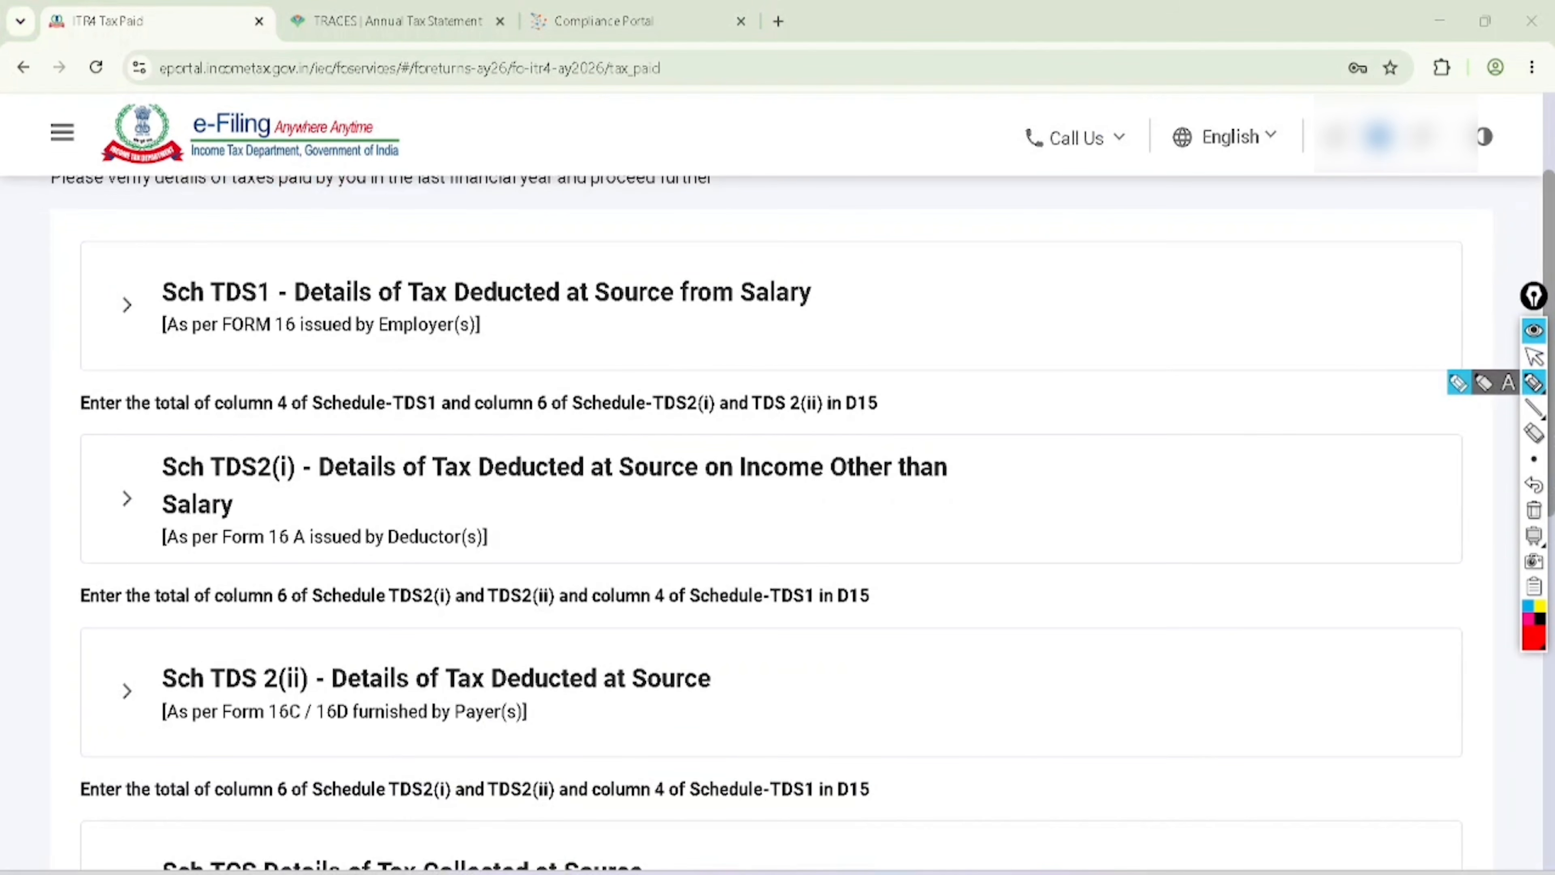
mouse_move(808, 245)
mouse_down()
mouse_move(861, 306)
mouse_move(756, 241)
mouse_up()
mouse_move(888, 423)
mouse_down()
mouse_move(728, 418)
mouse_move(334, 506)
mouse_move(944, 462)
mouse_move(830, 418)
mouse_up()
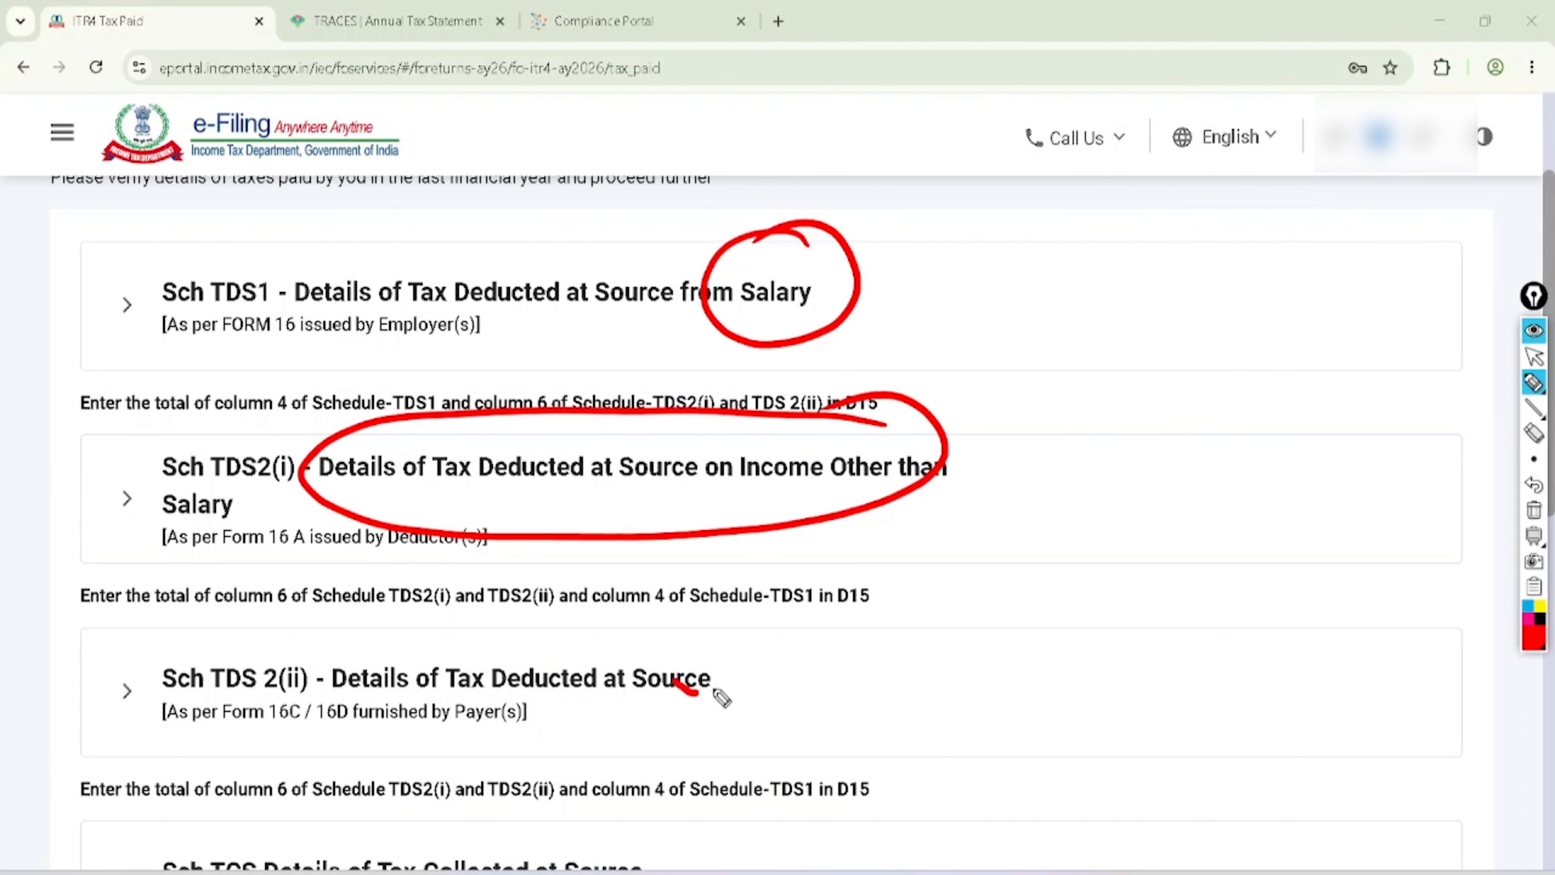
drag(715, 690, 901, 559)
drag(582, 830, 754, 762)
click(1533, 357)
click(1533, 510)
Expand Sch TDS2(i) for income other than salary and leave only the second 194C entry selected
scroll(772, 520, down, 4)
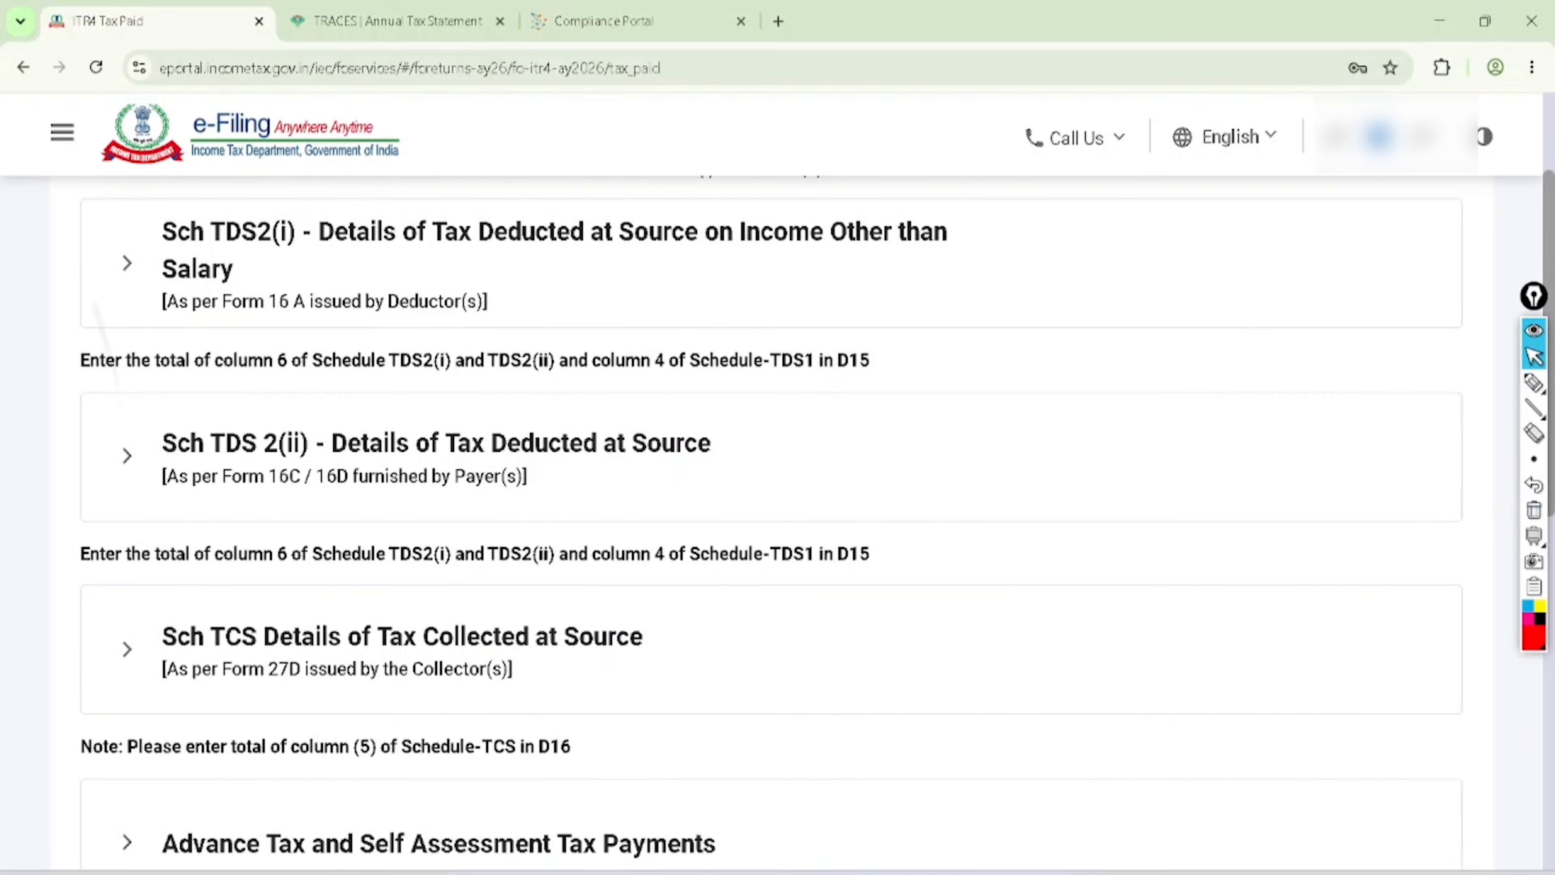
scroll(771, 520, up, 3)
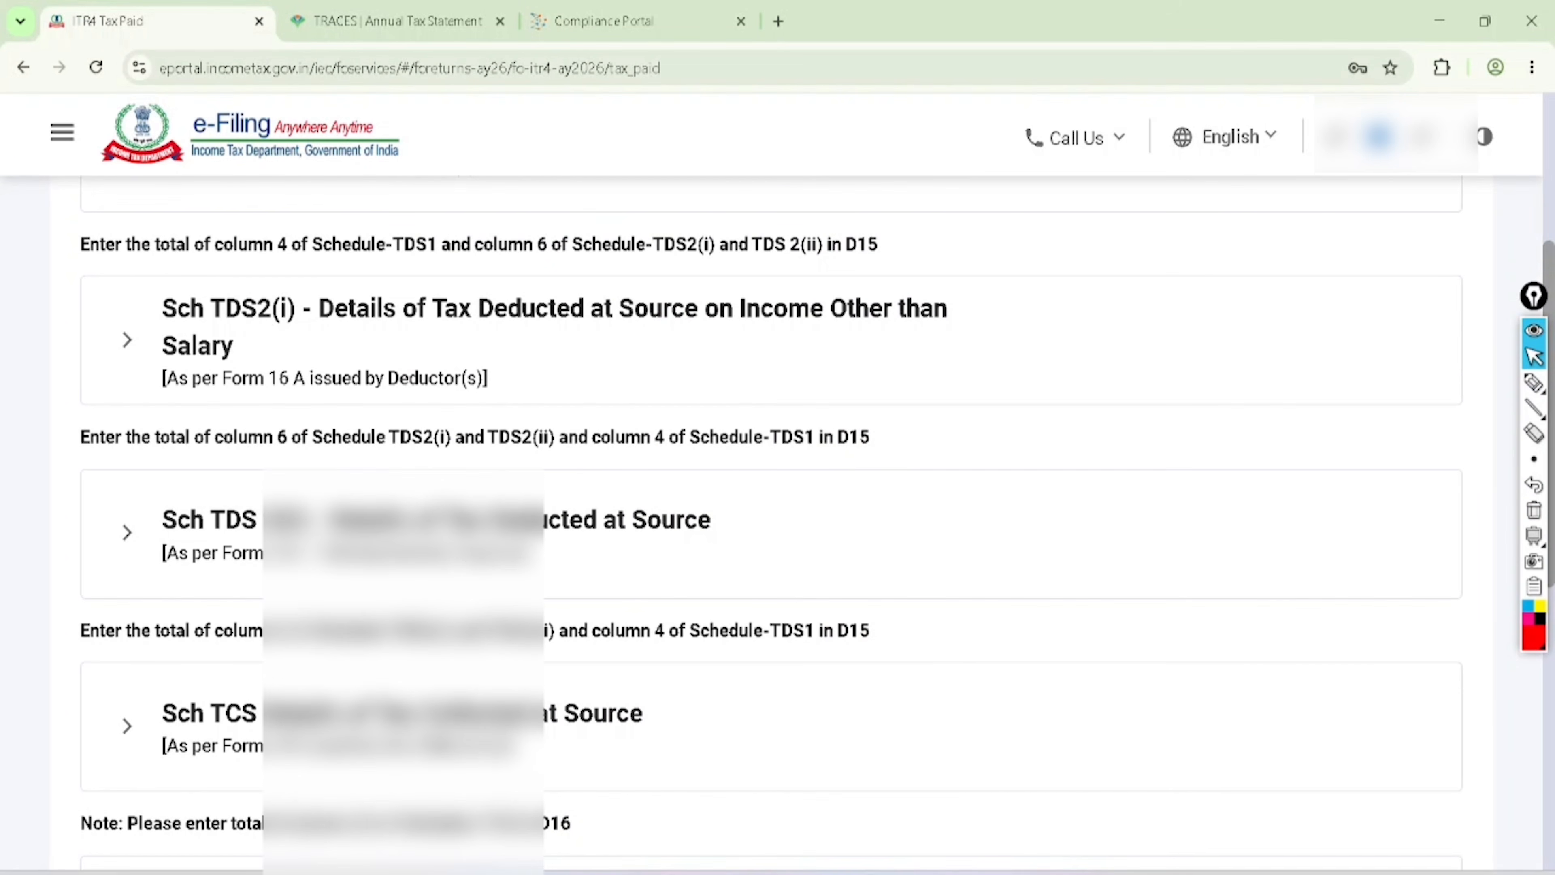
click(129, 339)
scroll(772, 520, down, 5)
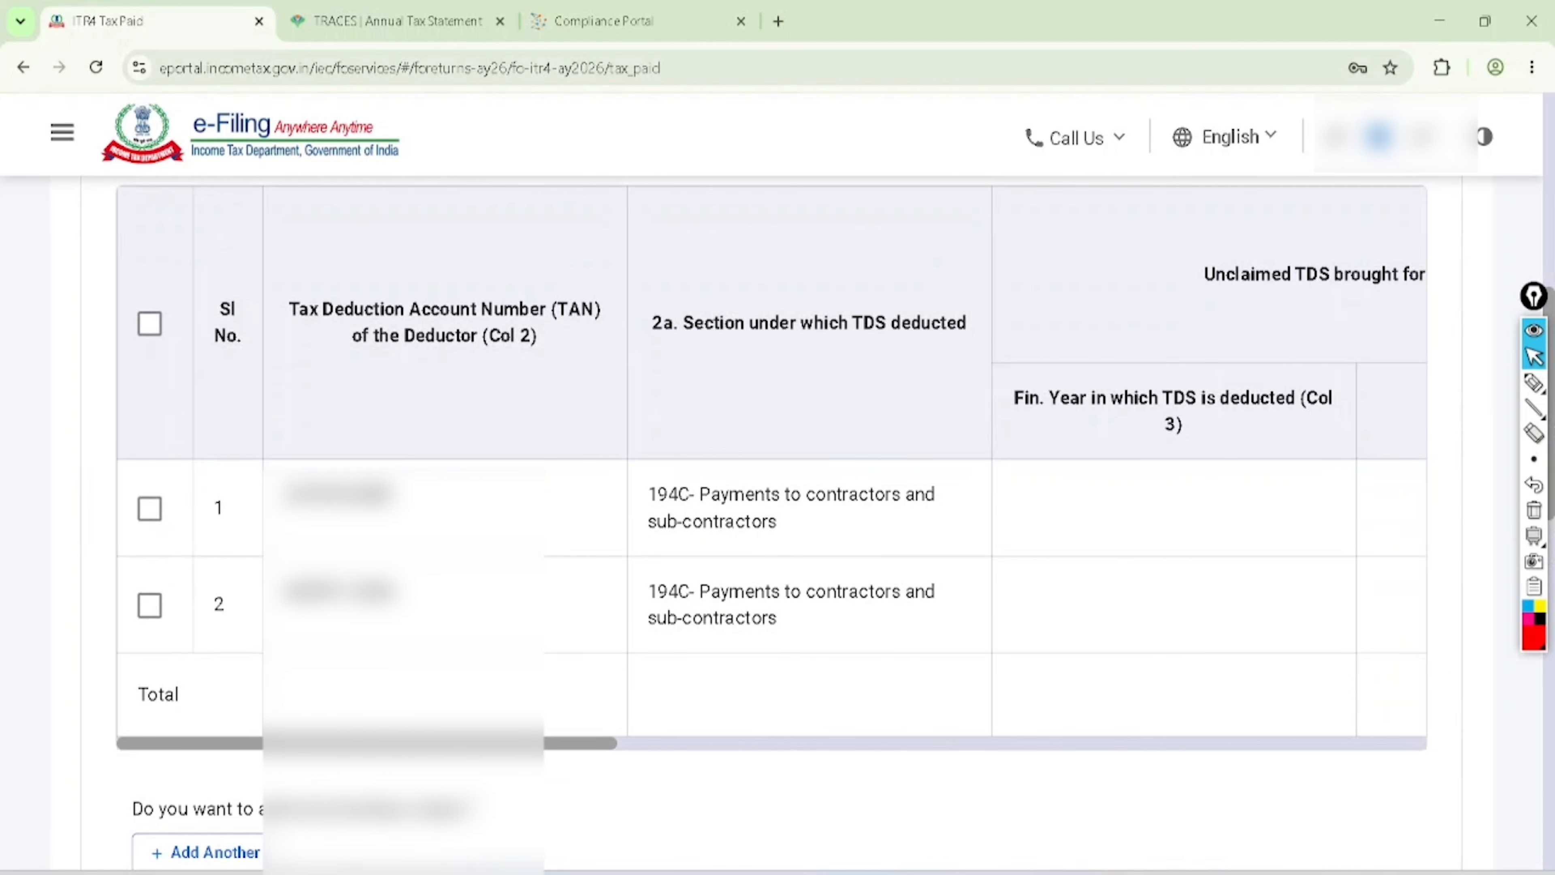
click(150, 508)
click(150, 605)
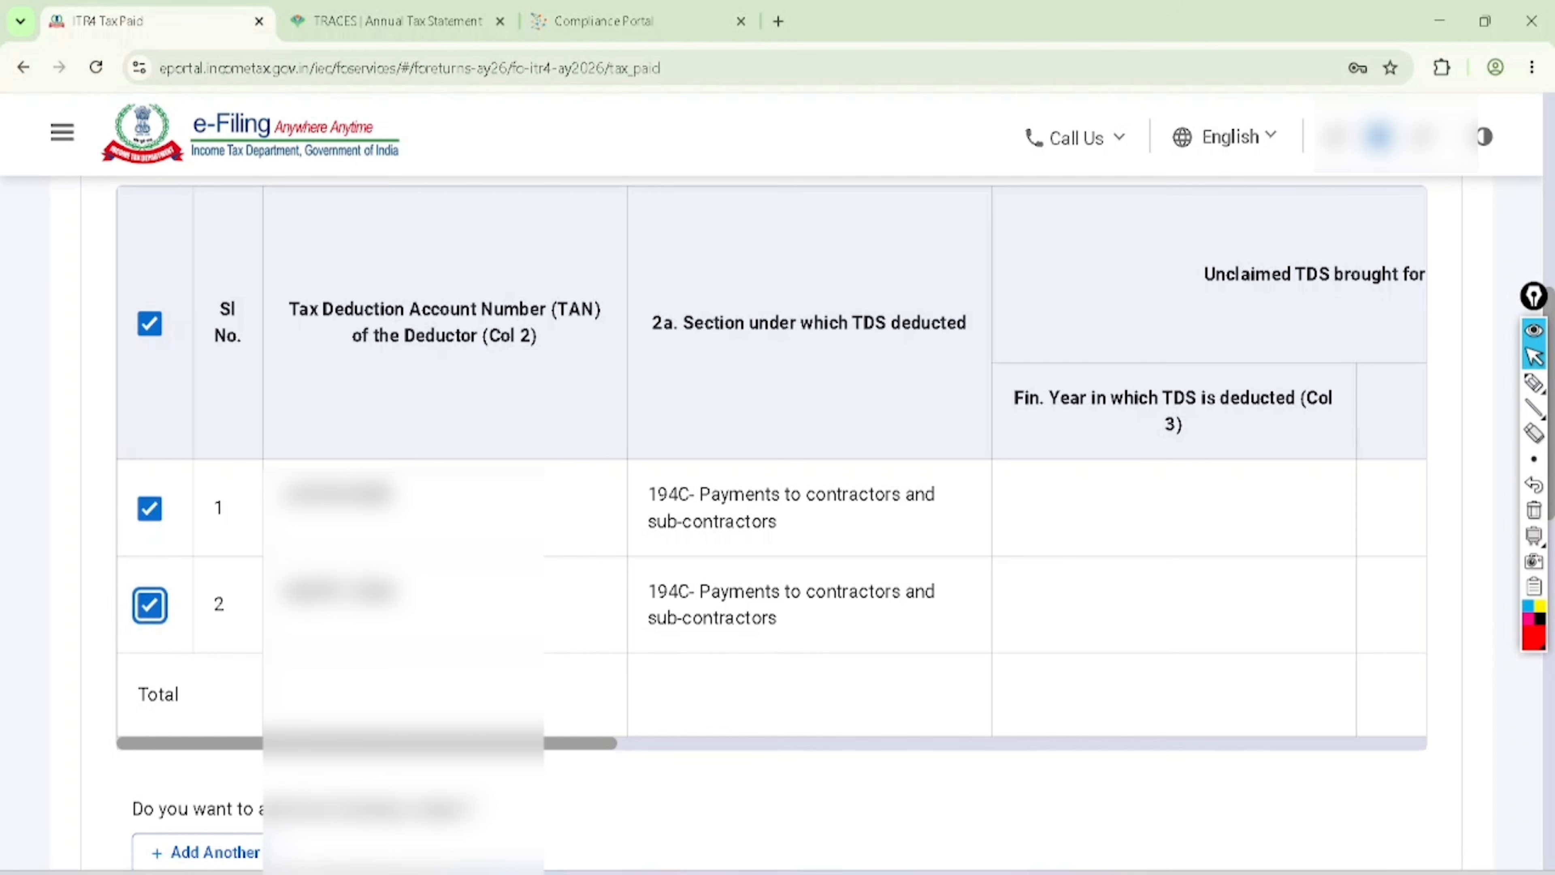
click(149, 508)
click(149, 509)
click(149, 508)
scroll(772, 521, up, 3)
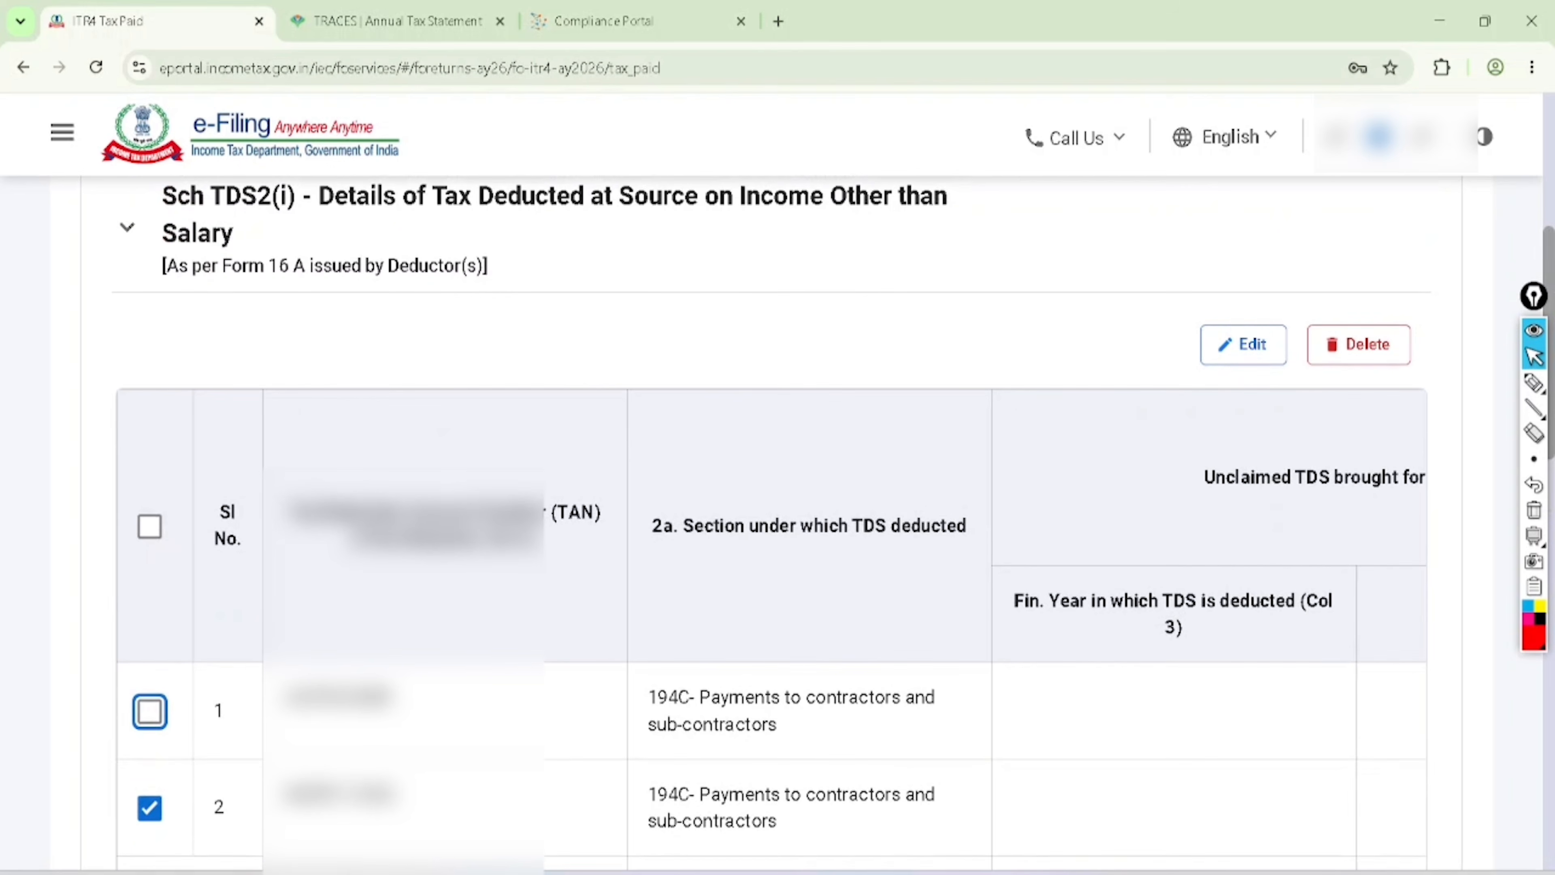
Open the selected TDS entry for editing and check its TDS deducted, TDS claimed, gross amount and head of income
click(1244, 345)
scroll(772, 520, down, 2)
scroll(772, 521, down, 10)
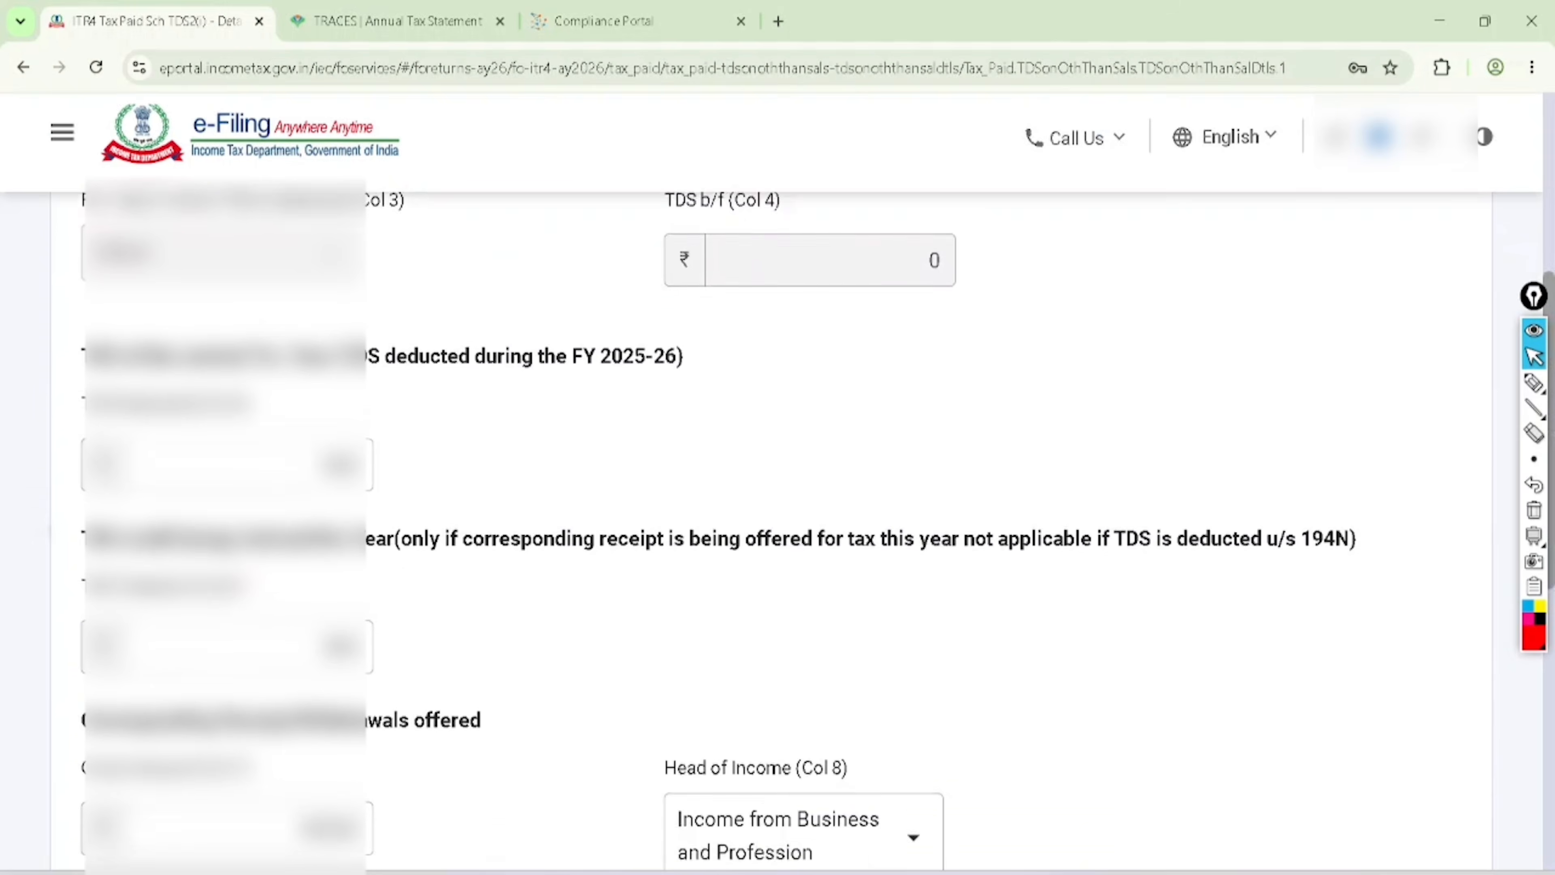
scroll(772, 520, up, 5)
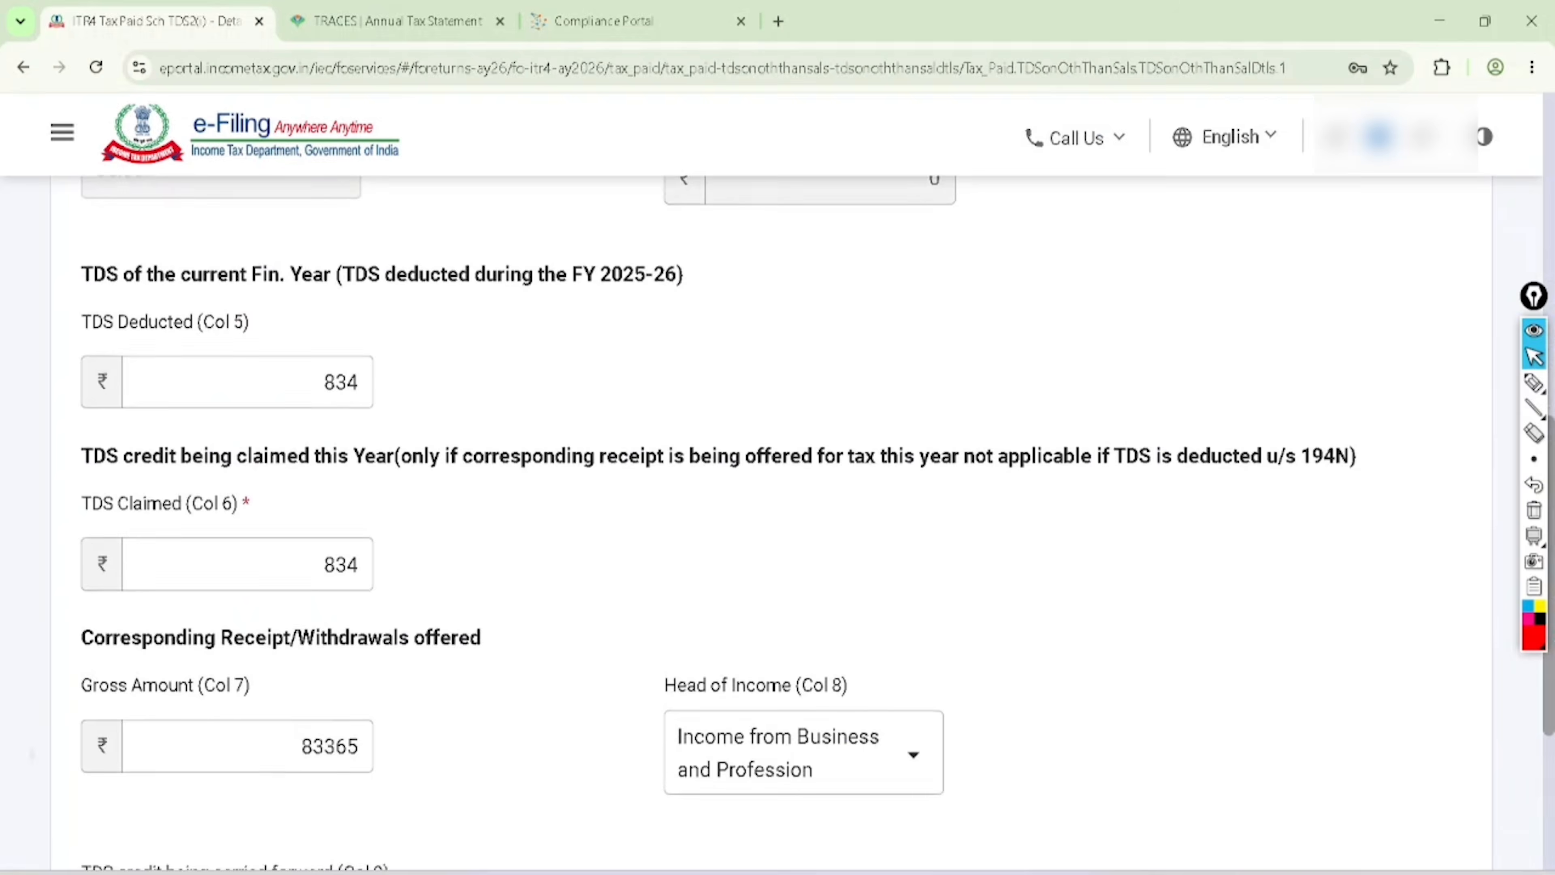
scroll(771, 521, down, 5)
Return to the Tax Paid schedule, check the total taxes paid, and confirm the schedule
scroll(771, 521, down, 4)
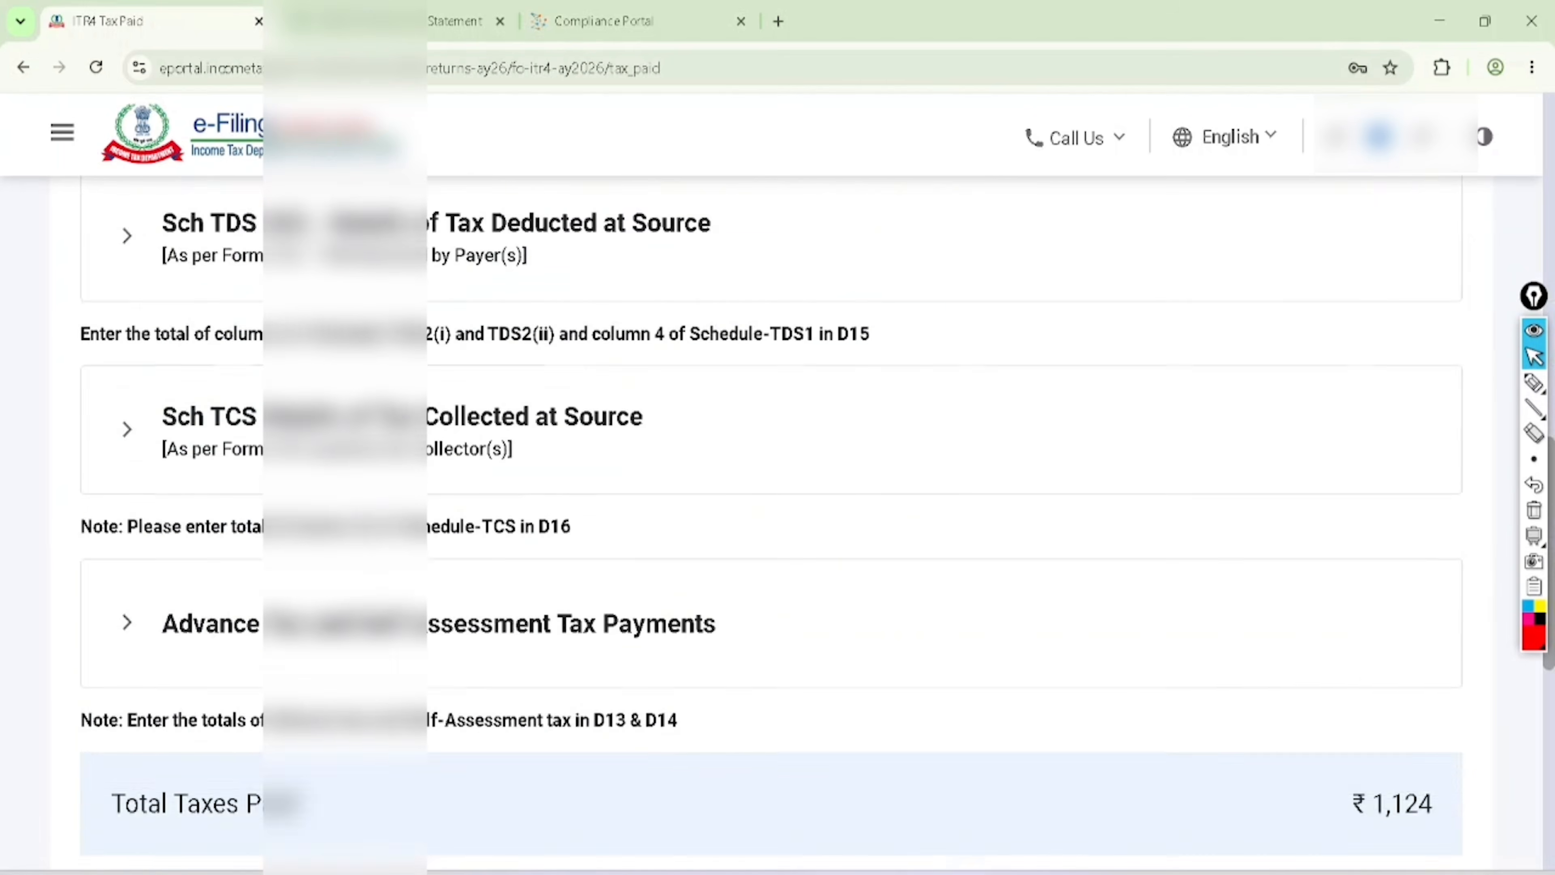
scroll(771, 521, down, 5)
click(1423, 601)
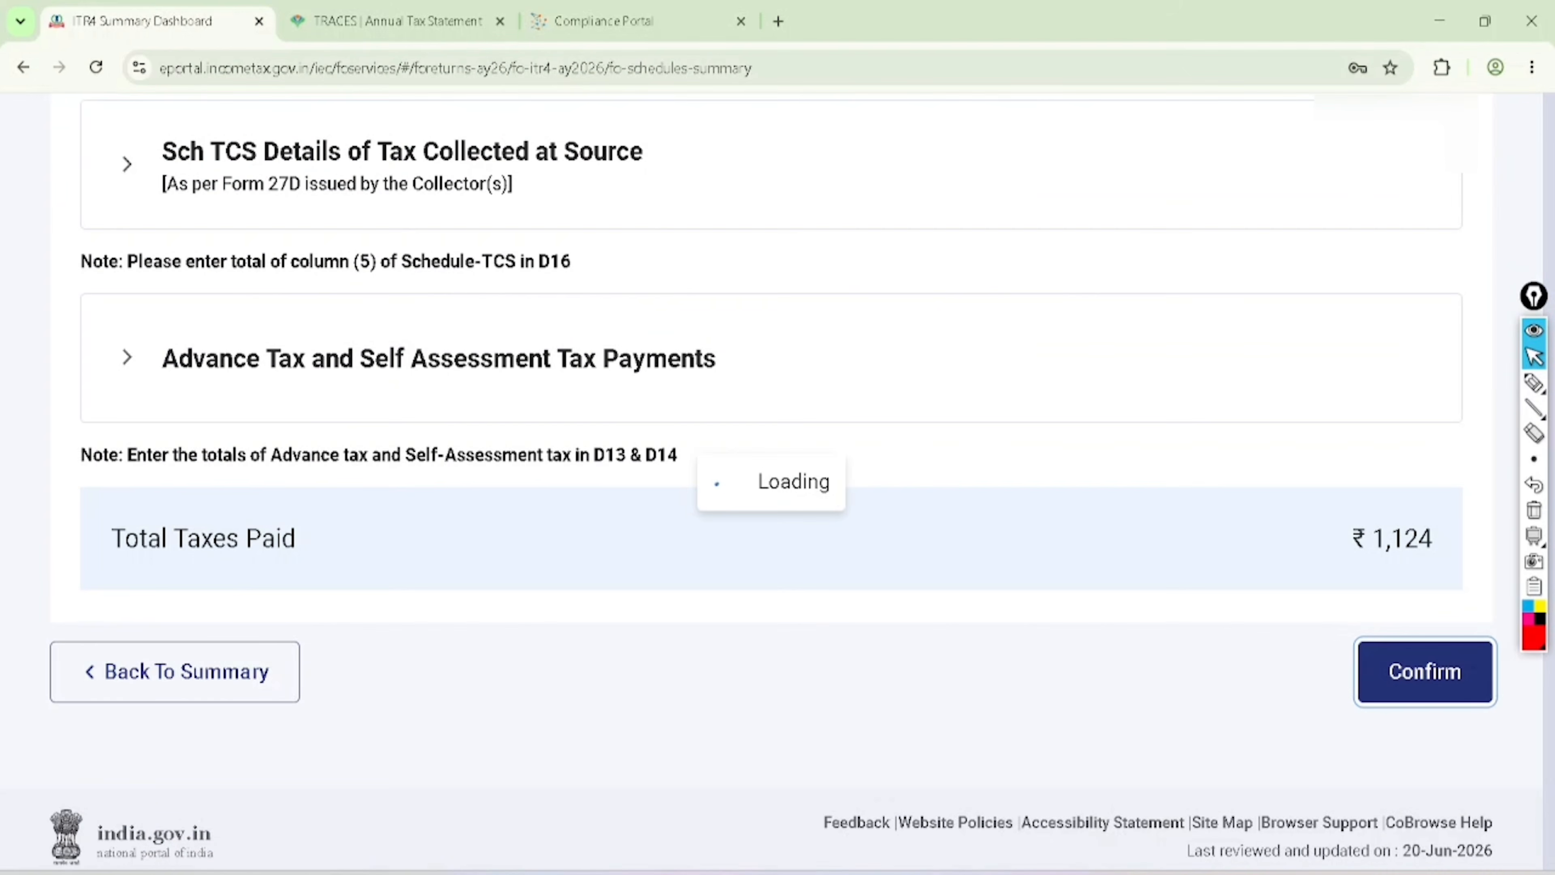
Open the Total Tax Liability schedule, review the tax, rebate u/s 87A, interest and fee computation, and confirm it
click(1442, 379)
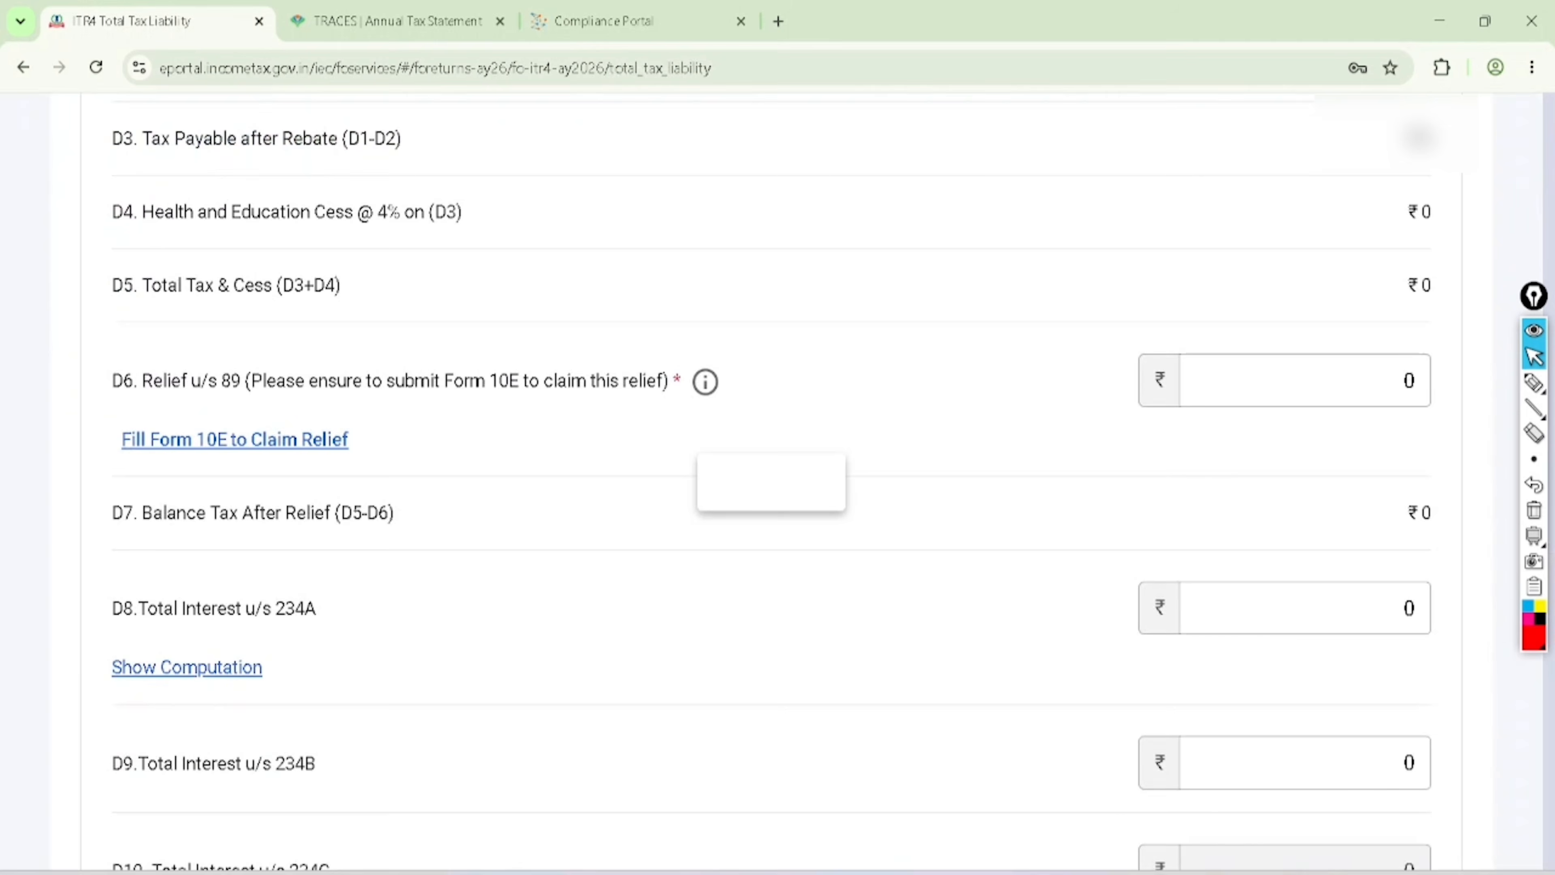
scroll(772, 520, down, 10)
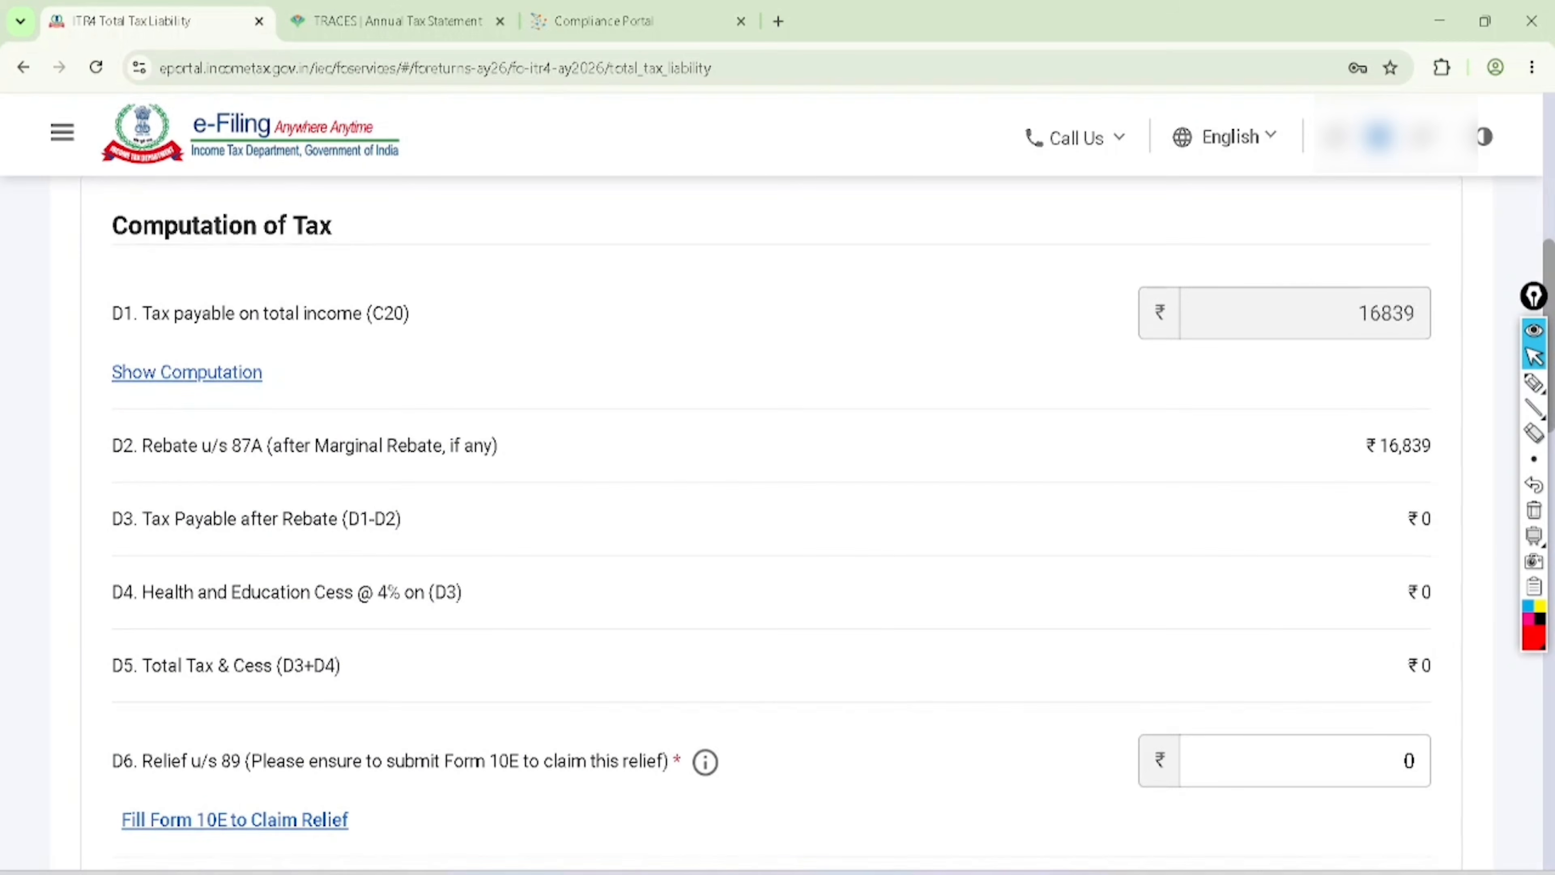
scroll(771, 521, down, 10)
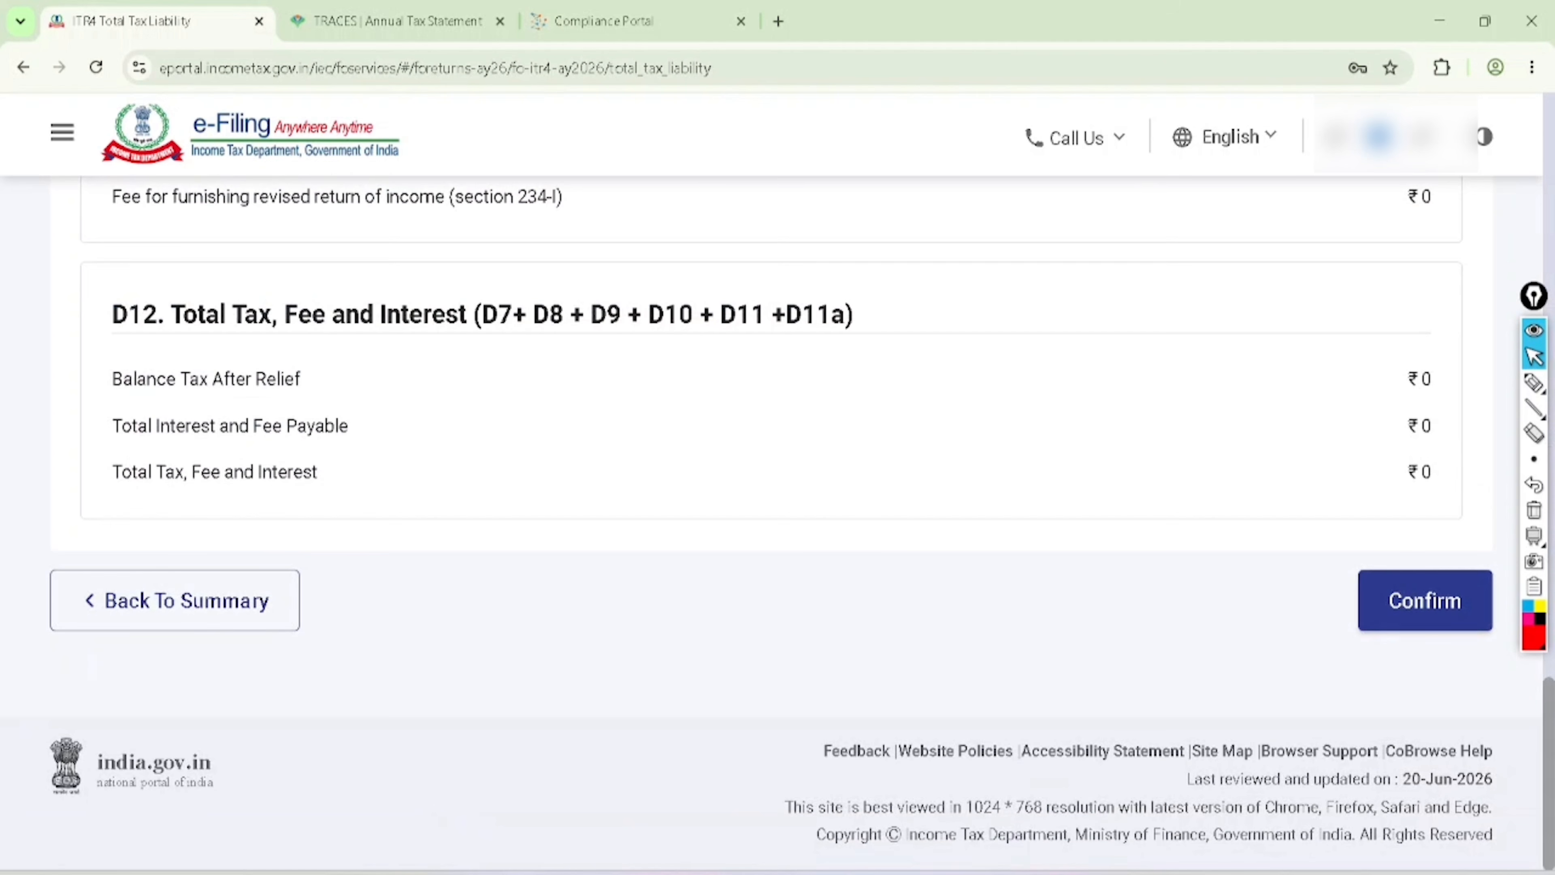
click(1424, 600)
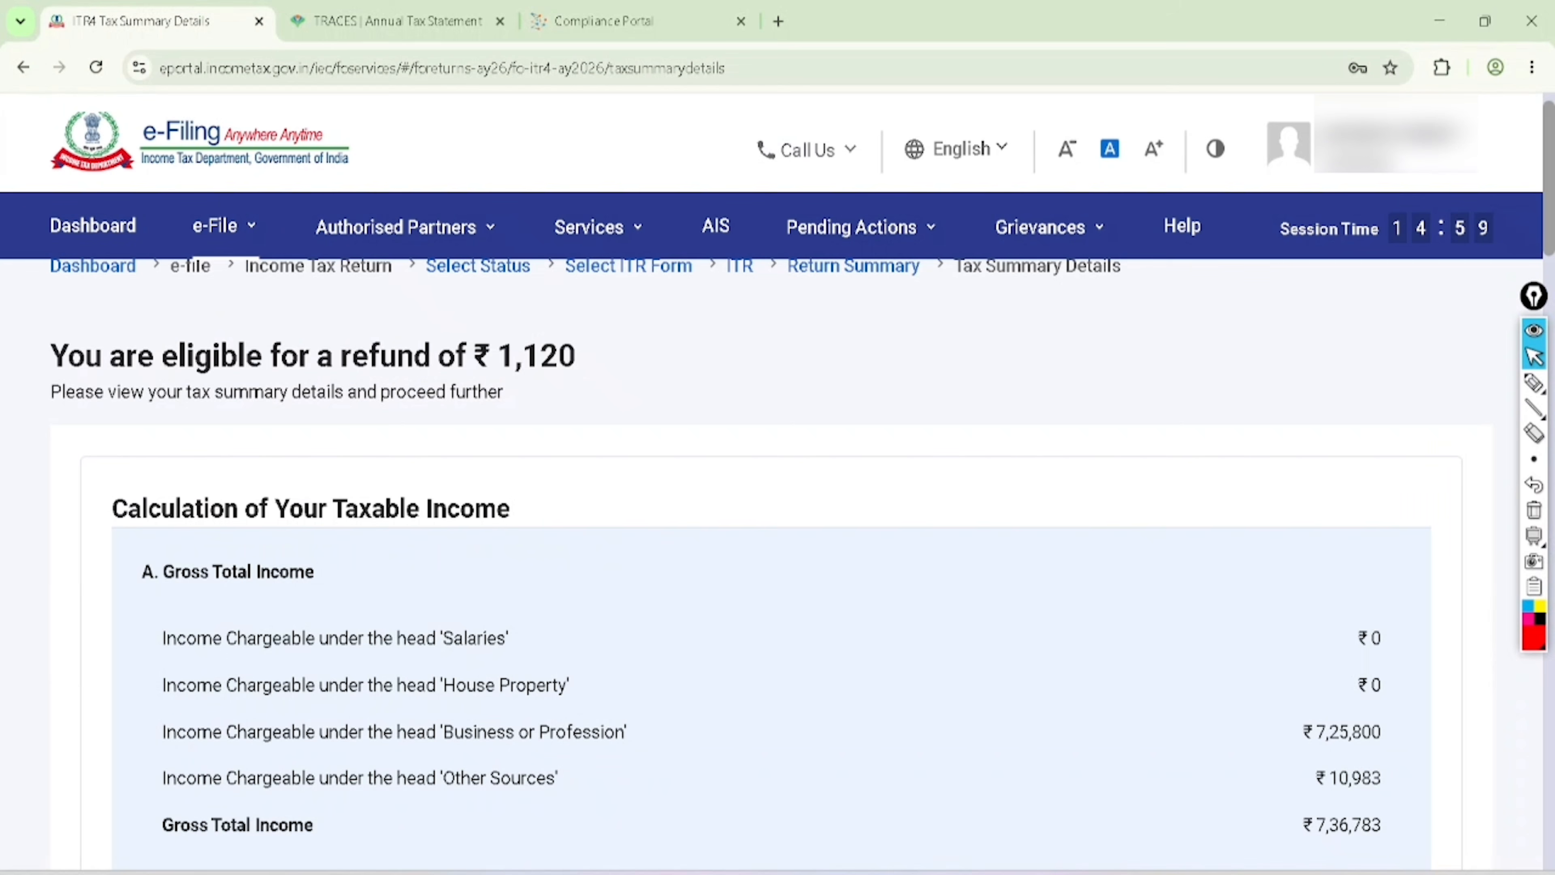
Circle the refund amount in the tax summary heading with the pen and add a tick mark beside it
click(1533, 384)
mouse_move(591, 284)
mouse_down()
mouse_move(451, 347)
mouse_move(618, 316)
mouse_move(551, 294)
mouse_up()
drag(338, 315, 458, 235)
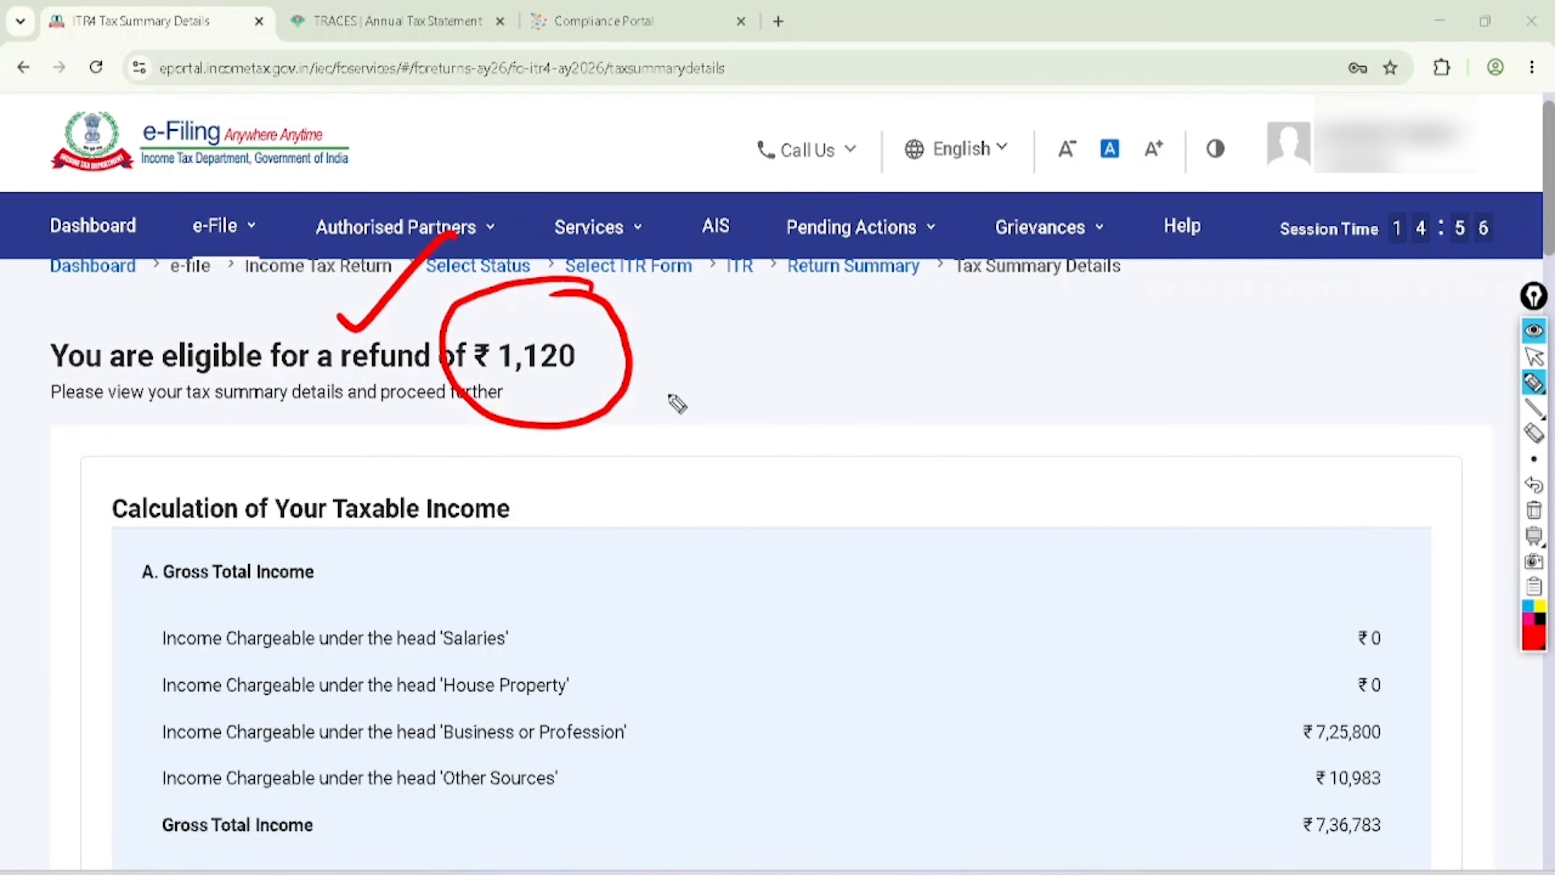
Write "Truck TCS 01%" beside the refund amount with the pen, underline it twice, and clear all marks
mouse_move(669, 395)
mouse_down()
mouse_move(684, 361)
mouse_move(796, 282)
mouse_up()
drag(700, 422, 758, 374)
drag(724, 385, 752, 435)
drag(772, 367, 766, 399)
mouse_move(794, 343)
mouse_down()
mouse_move(773, 382)
mouse_move(812, 465)
mouse_up()
drag(810, 426, 812, 430)
click(837, 417)
drag(801, 505, 857, 453)
click(828, 497)
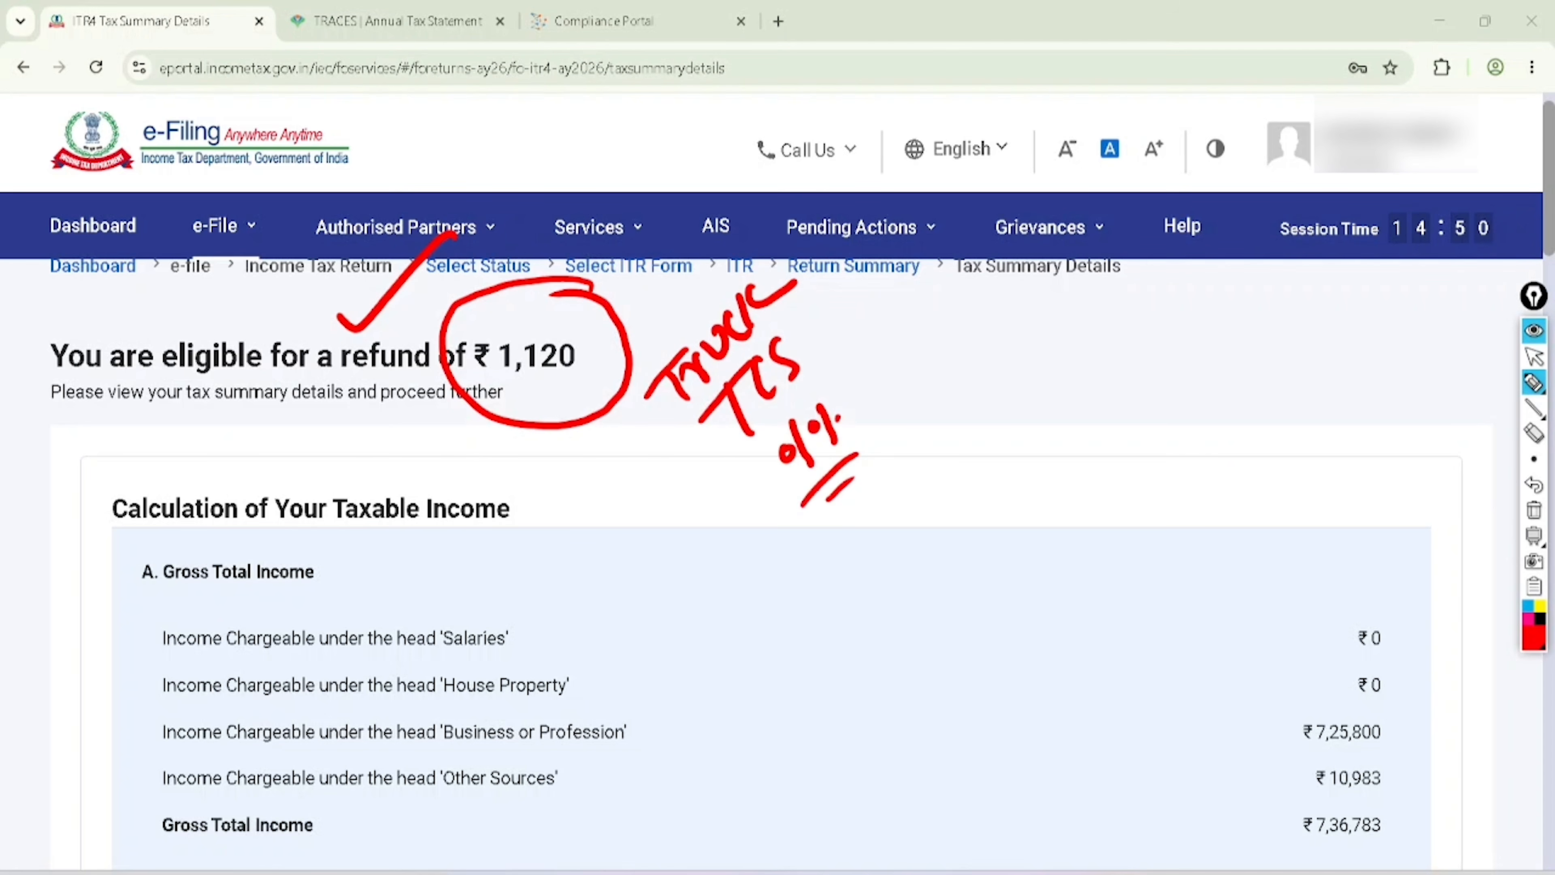
click(1533, 358)
click(1534, 510)
Review the taxable income and tax payable calculations in the tax summary and continue to the verification page
scroll(771, 527, down, 10)
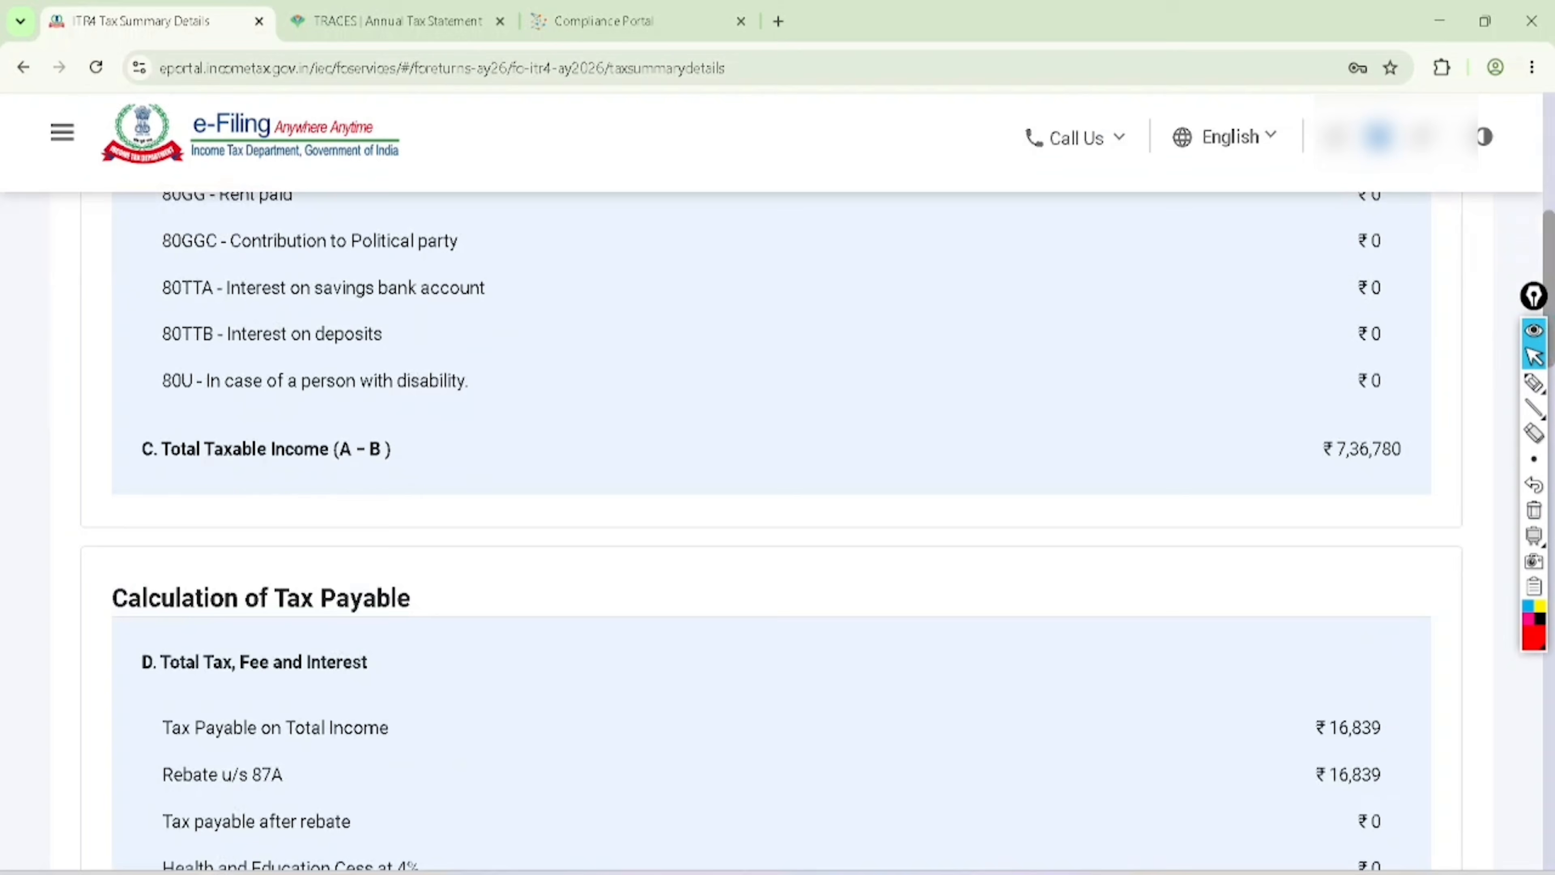
scroll(771, 527, down, 15)
click(1295, 600)
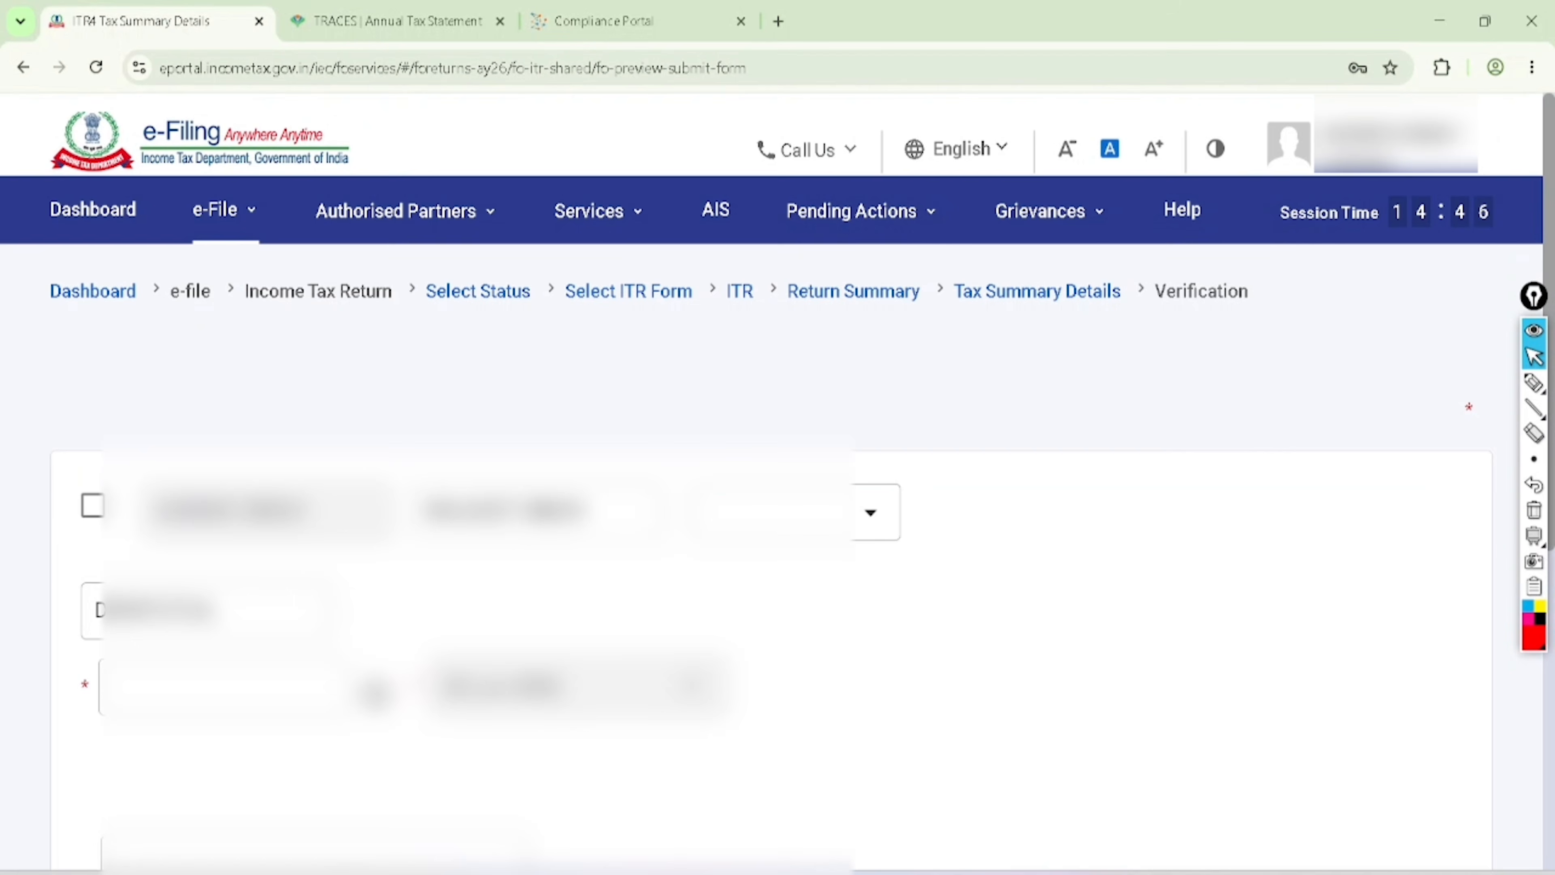
Tick the verification declaration, enter "jaipur" as the place, and proceed to validation of the return
click(94, 577)
scroll(771, 527, down, 7)
scroll(772, 527, down, 3)
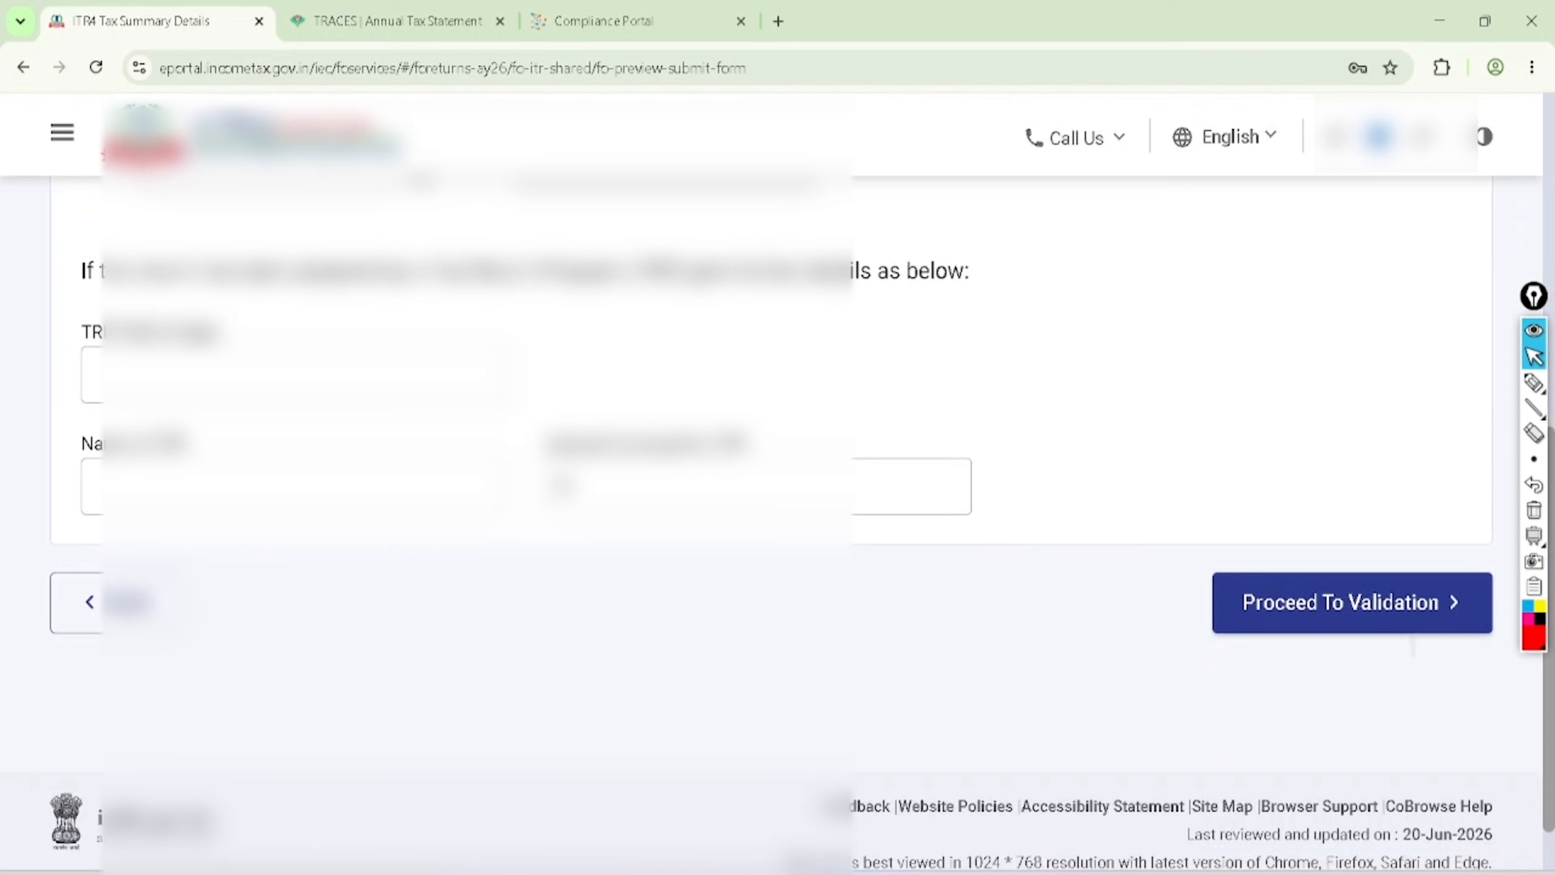
scroll(771, 527, up, 1)
click(268, 198)
click(276, 248)
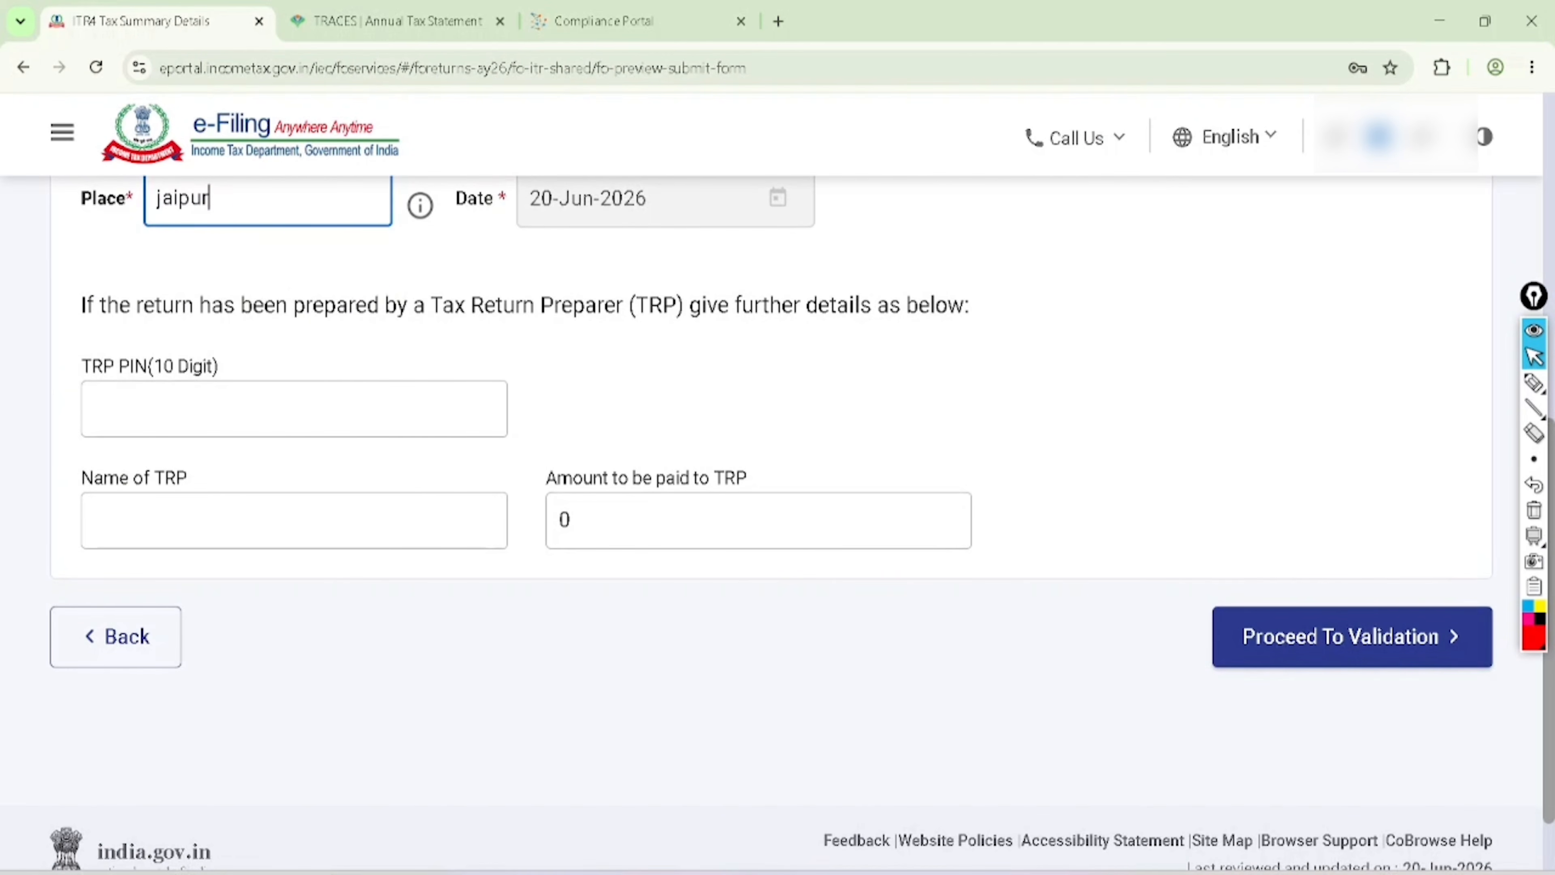
scroll(771, 526, down, 2)
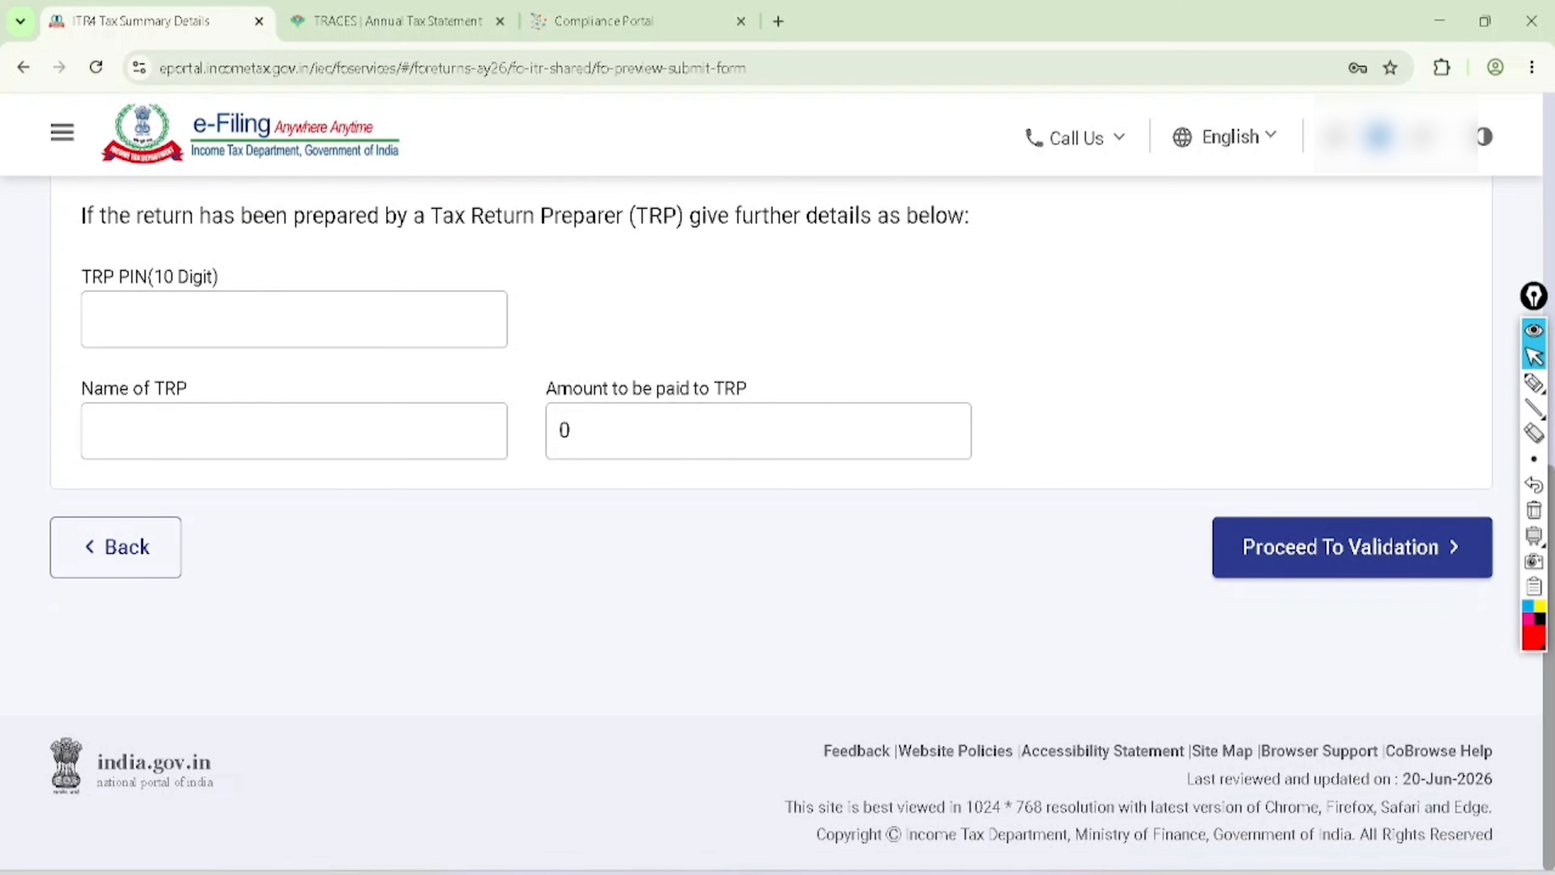
click(1403, 548)
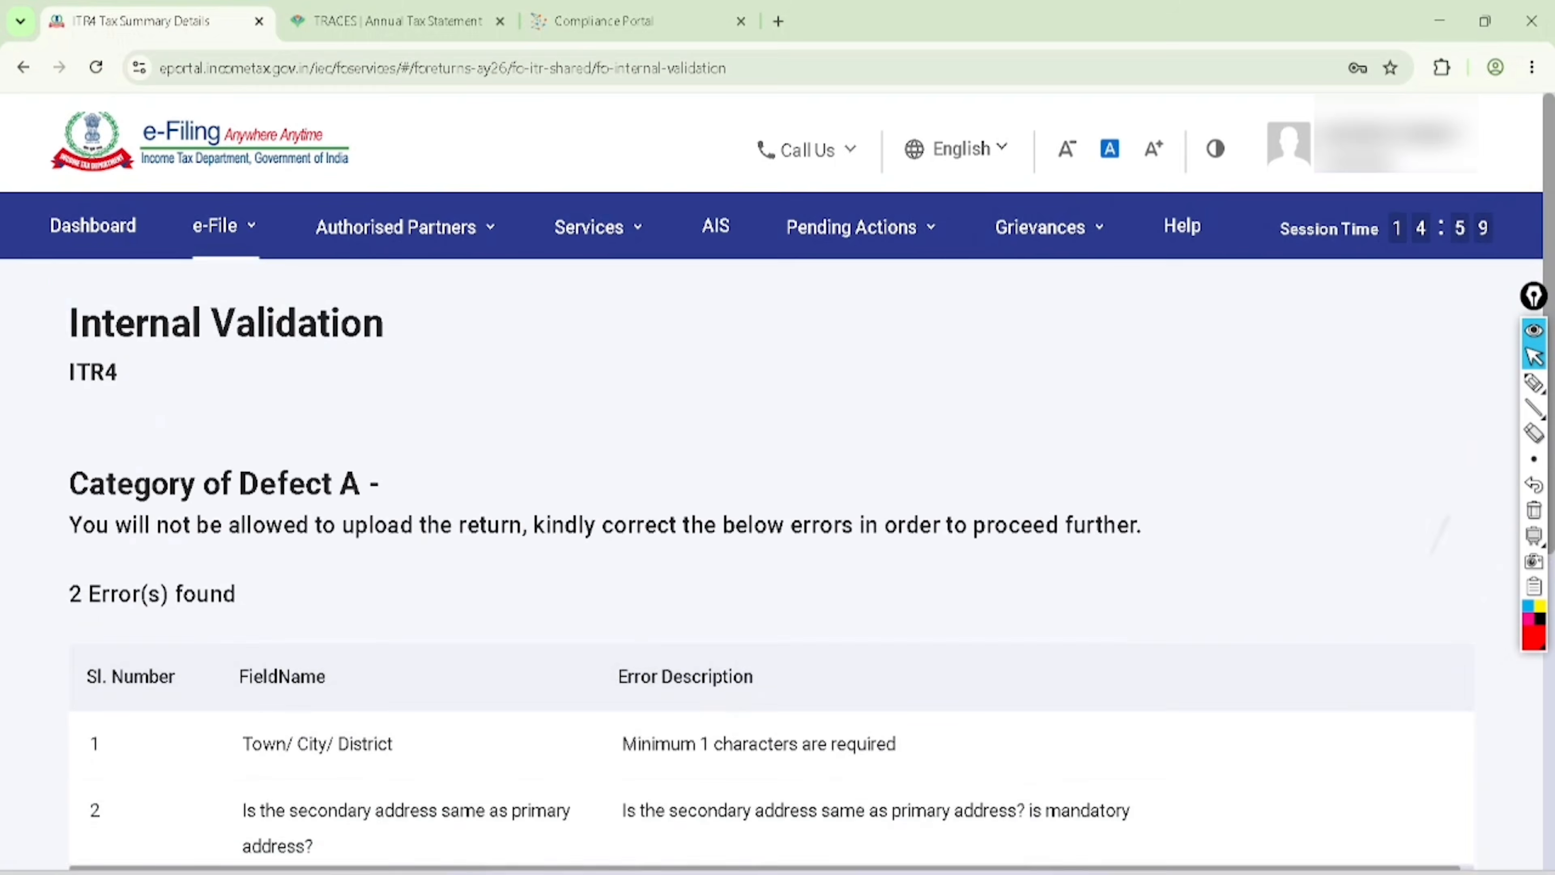
Tick the secondary address error and circle and tick the Town/City/District error with the pen, and clear all marks
scroll(771, 527, down, 3)
scroll(771, 527, down, 1)
click(1533, 383)
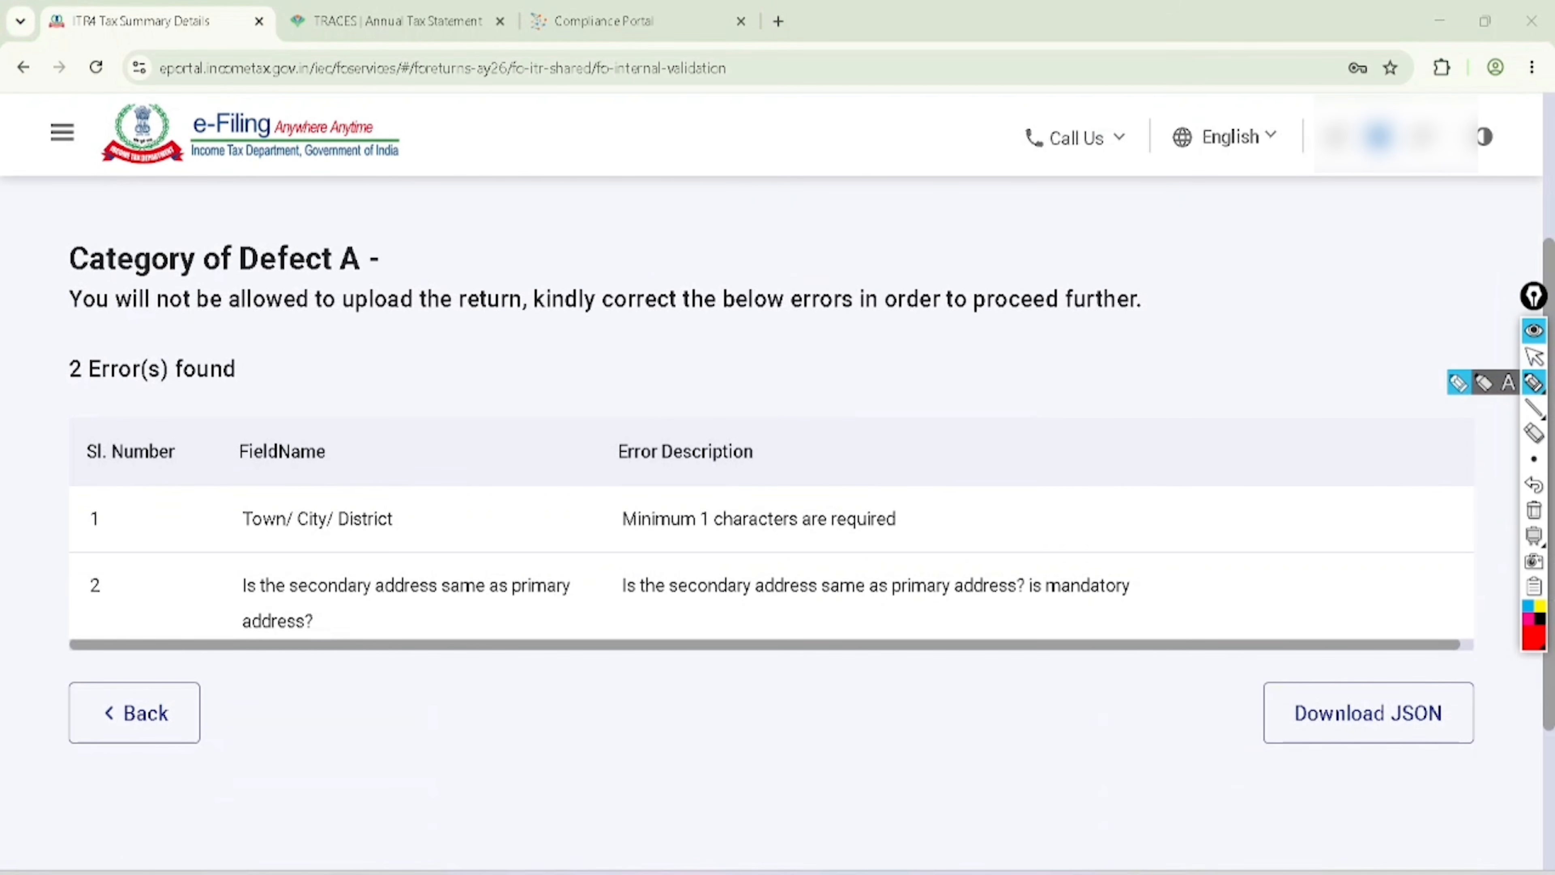
drag(655, 623, 710, 609)
drag(864, 629, 974, 572)
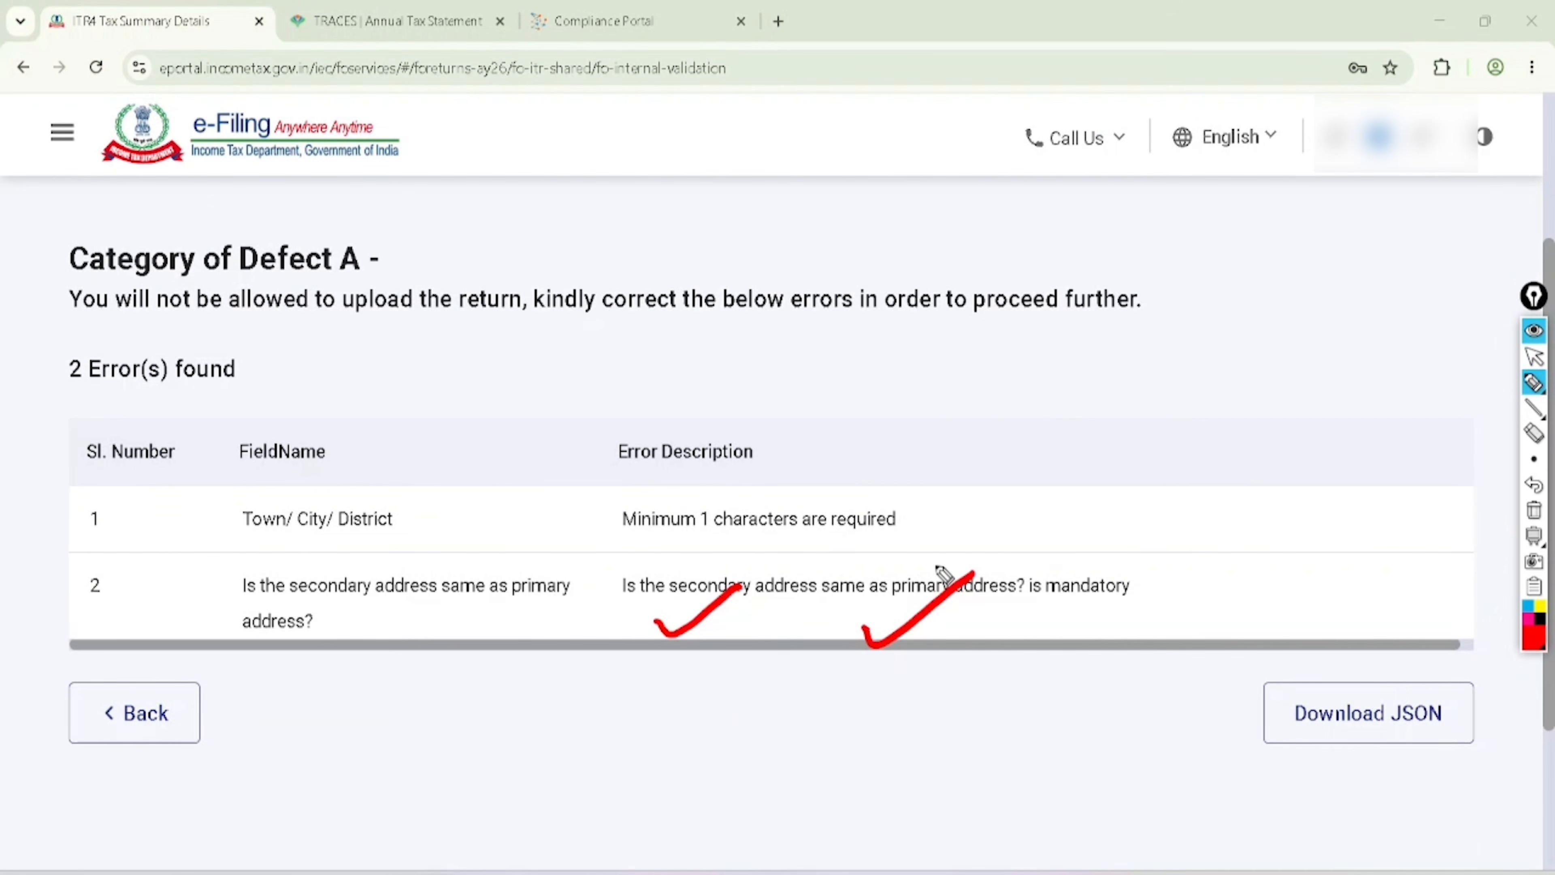
mouse_move(345, 484)
mouse_down()
mouse_move(270, 565)
mouse_move(351, 464)
mouse_up()
drag(697, 484, 808, 438)
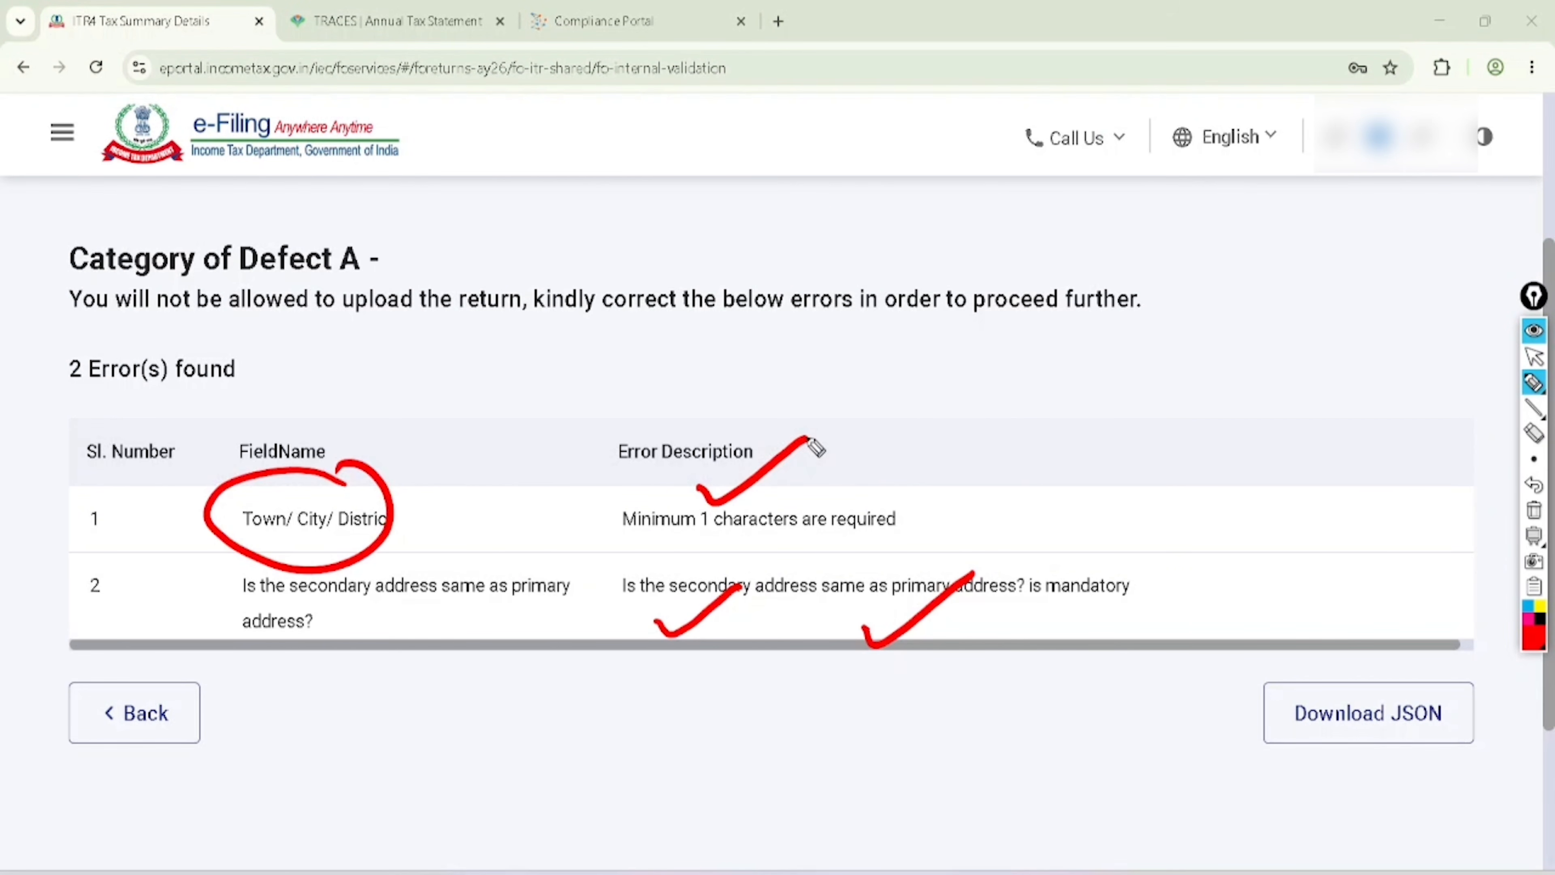
click(1533, 356)
click(1533, 510)
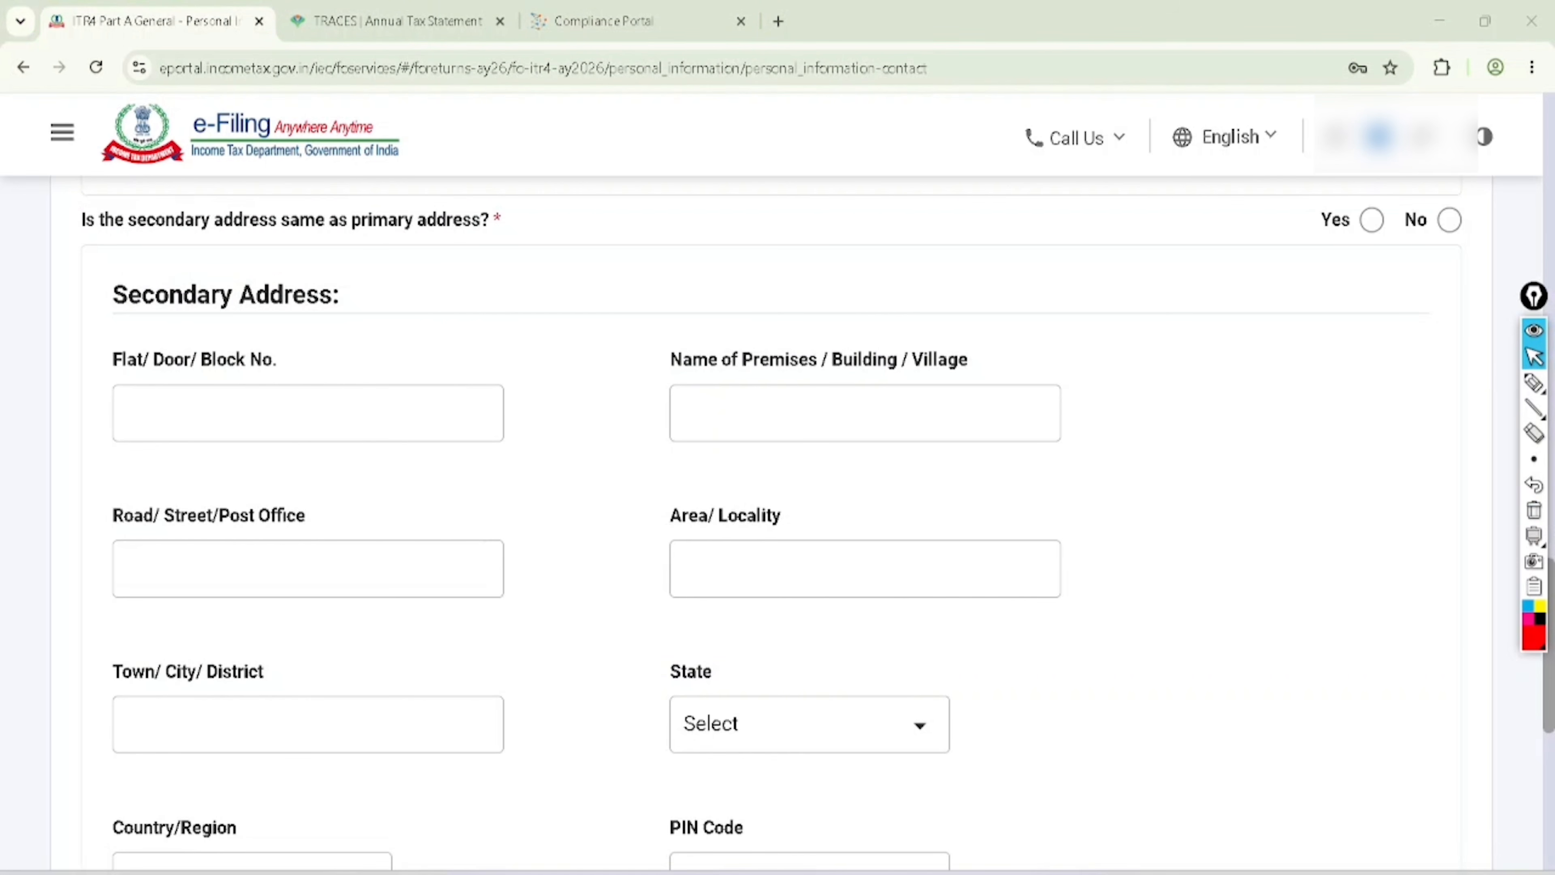
Mark the question about the secondary address matching the primary one and its Yes option with pen ticks, and clear them
click(1533, 383)
drag(150, 196, 221, 149)
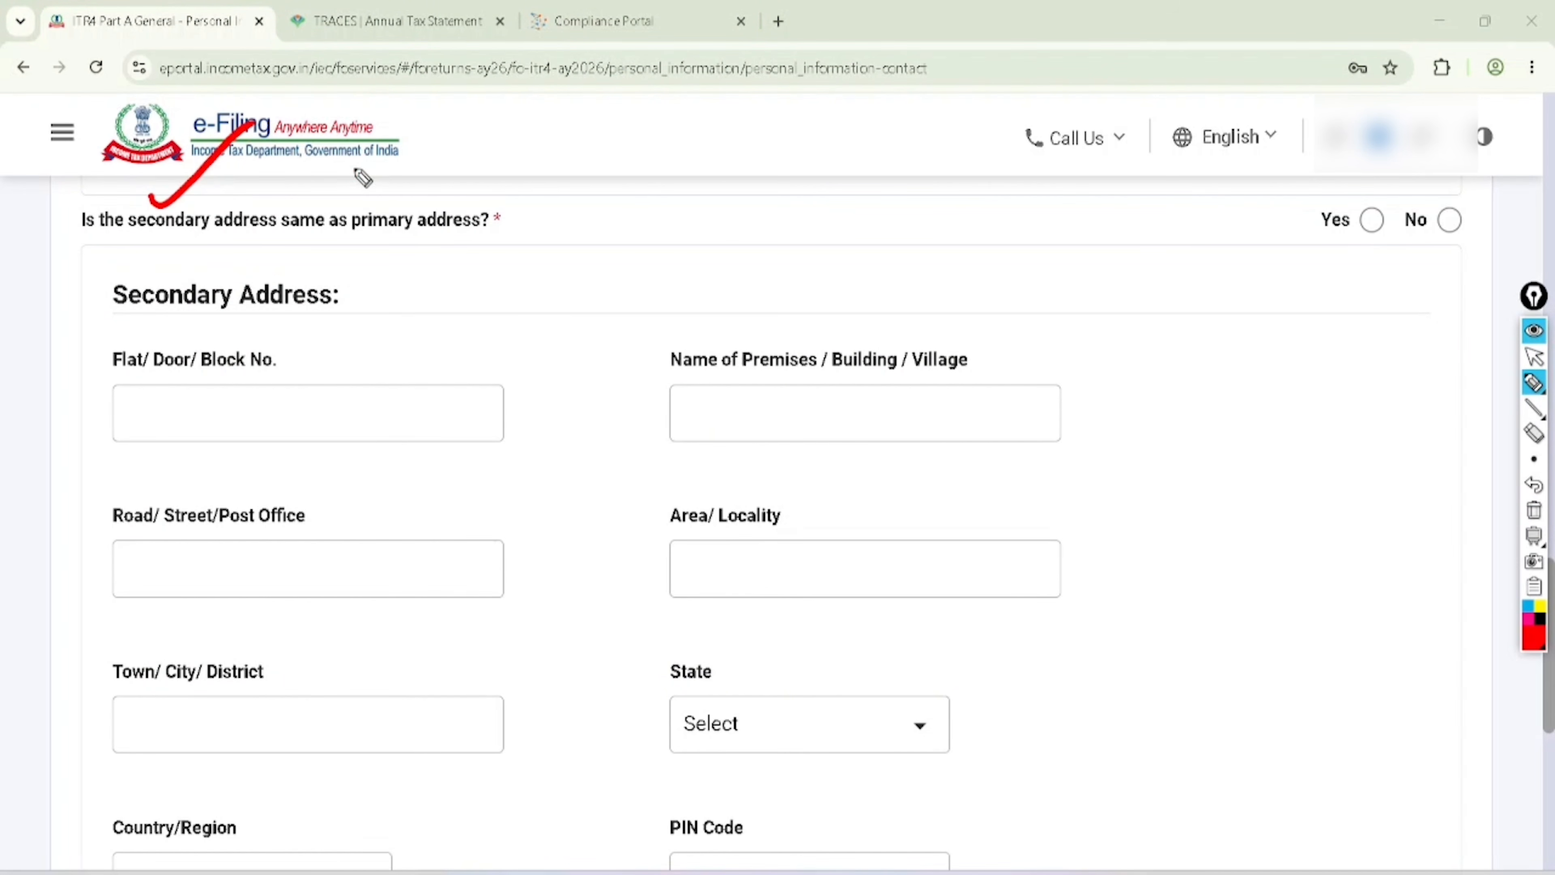
drag(350, 177, 484, 99)
drag(1373, 213, 1455, 136)
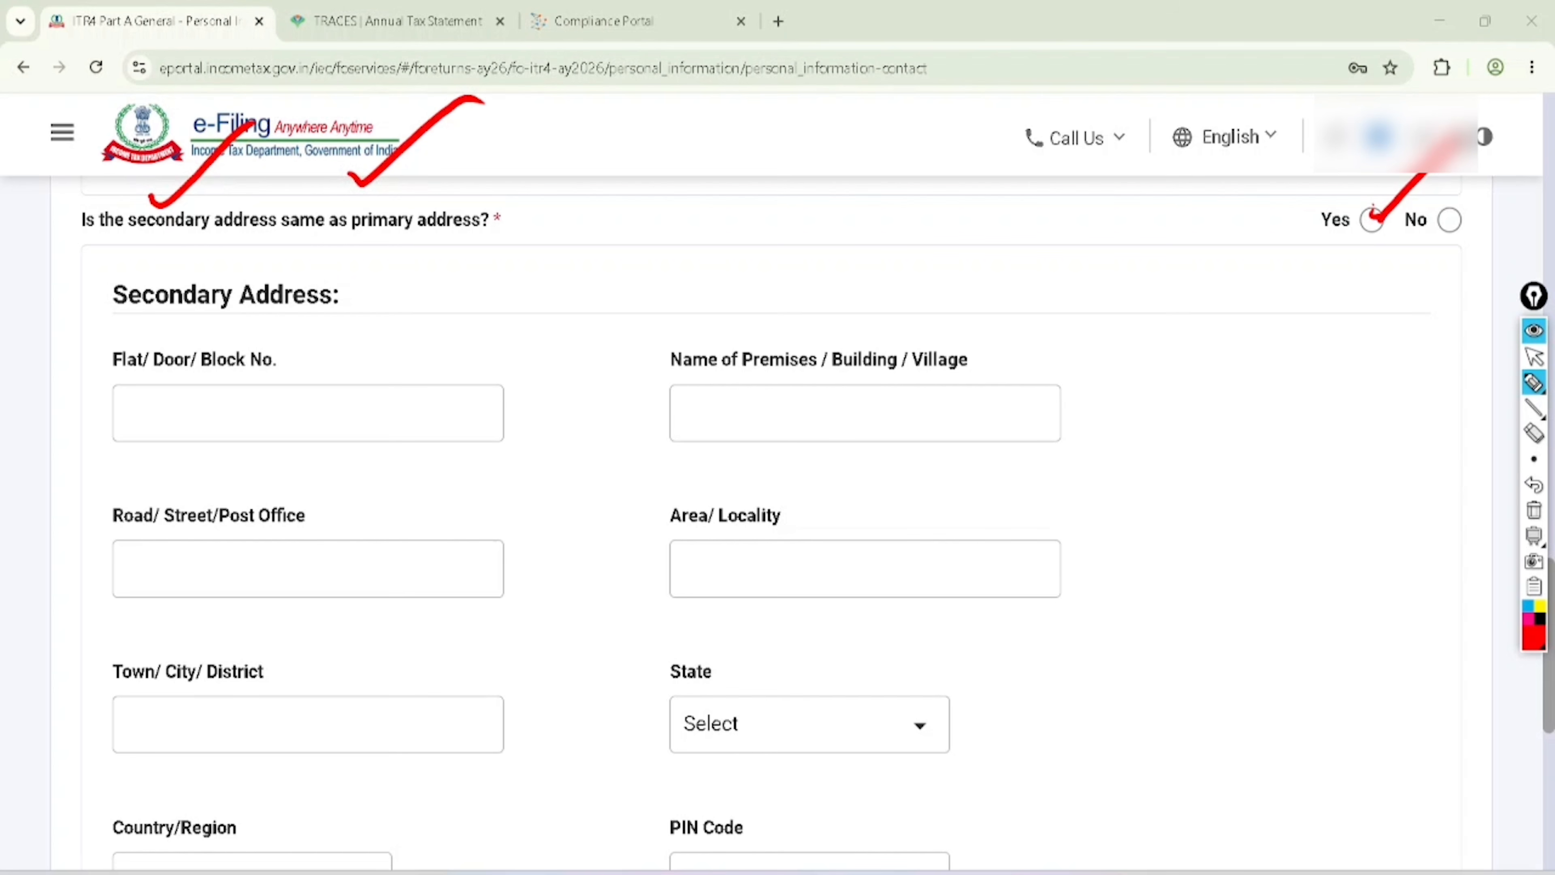
click(1533, 357)
click(1533, 510)
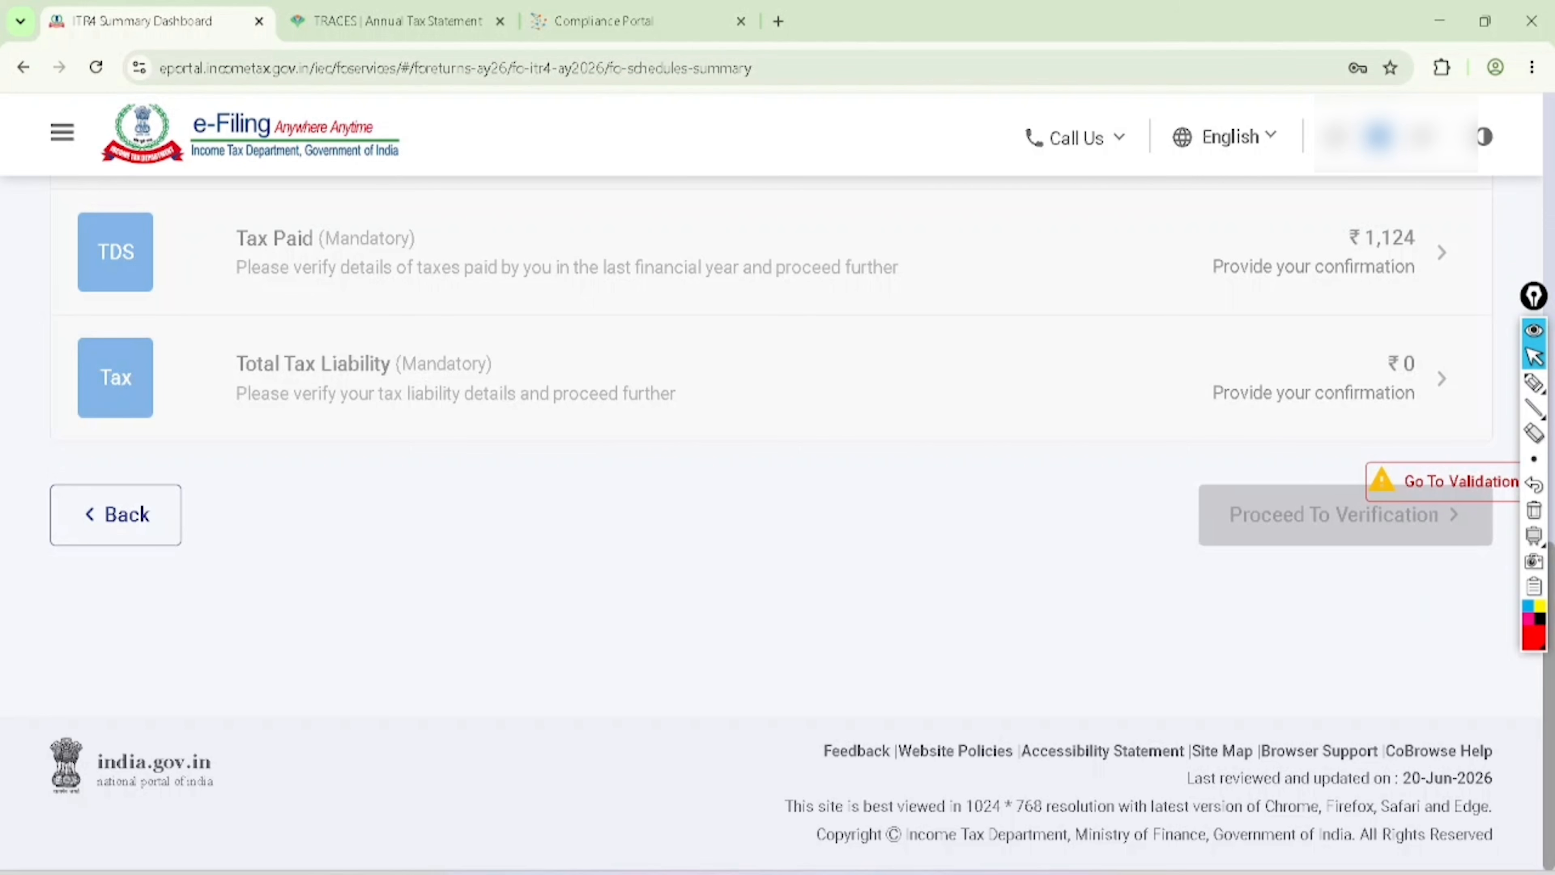
Circle the Go To Validation notice with the pen and add a tick mark beside it
click(1533, 383)
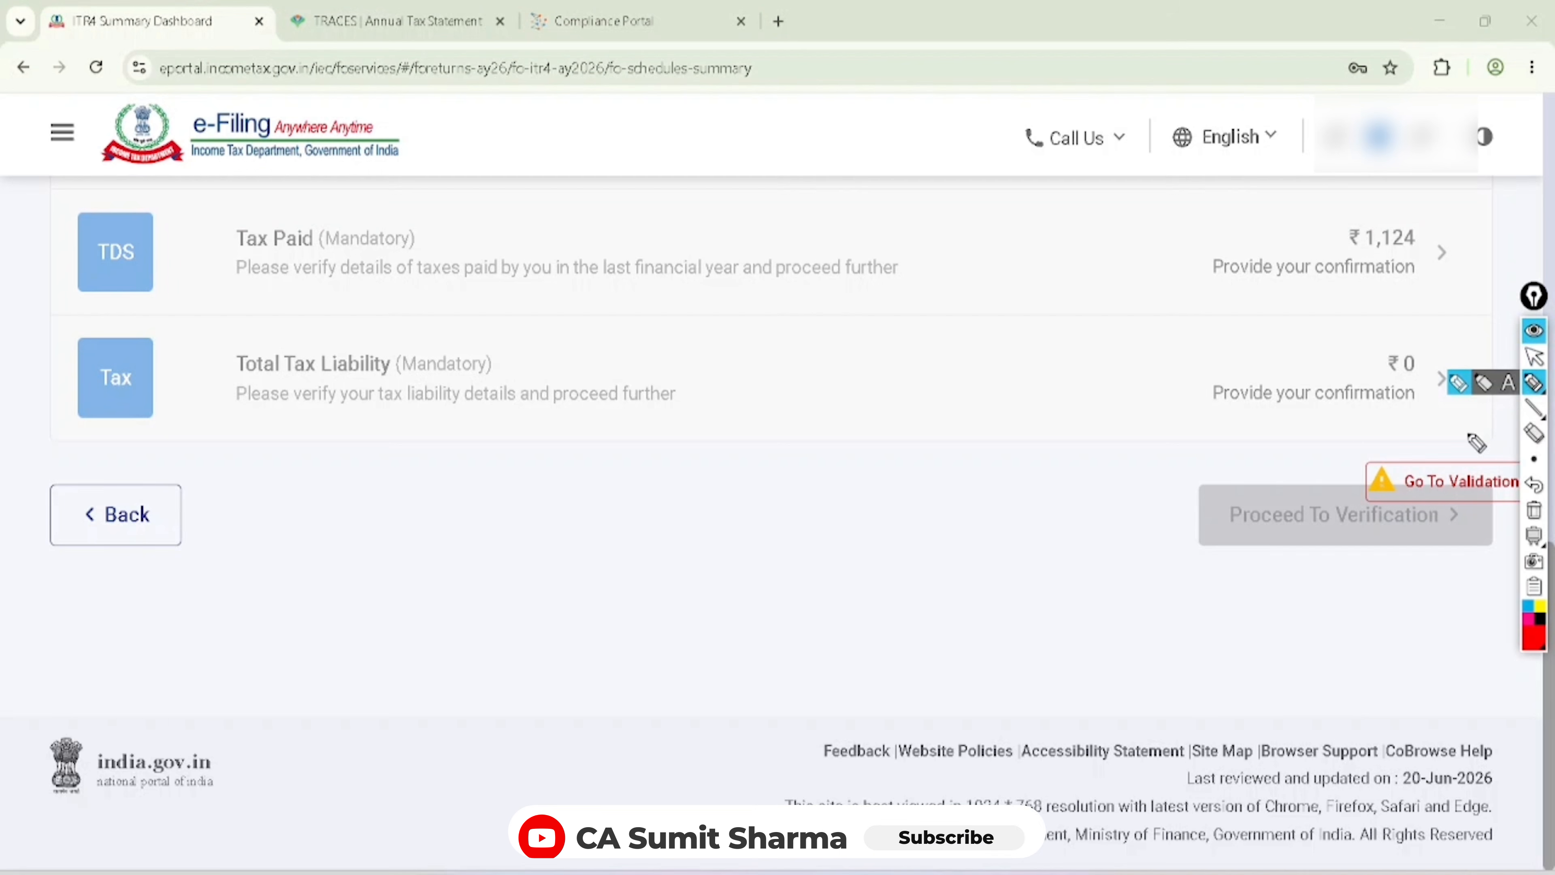
mouse_move(1476, 422)
mouse_down()
mouse_move(1405, 538)
mouse_move(1418, 417)
mouse_up()
drag(1316, 490, 1367, 466)
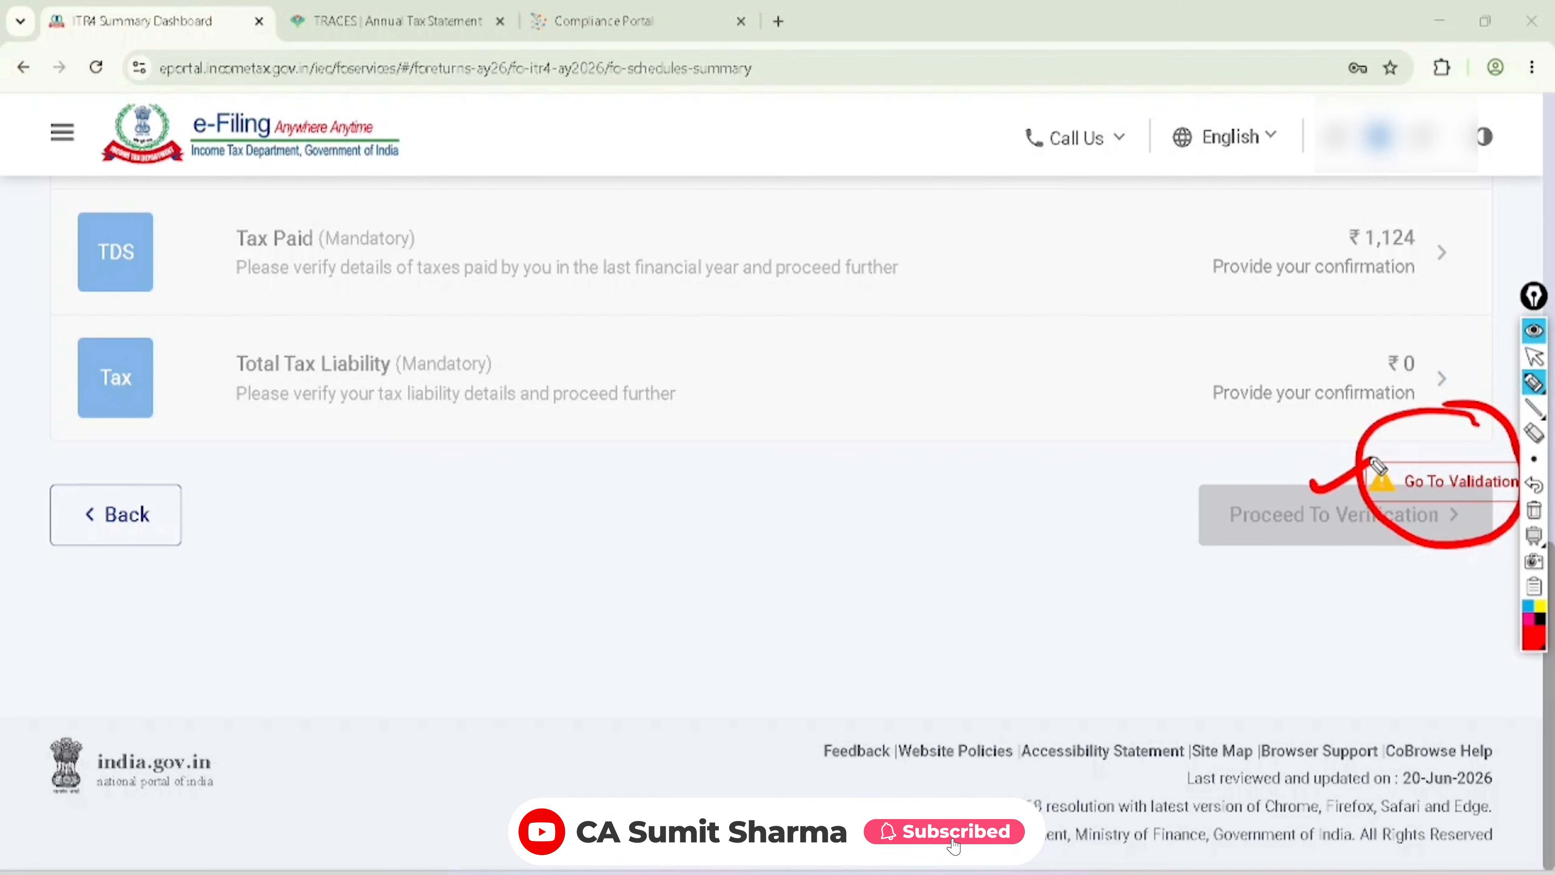
click(1534, 356)
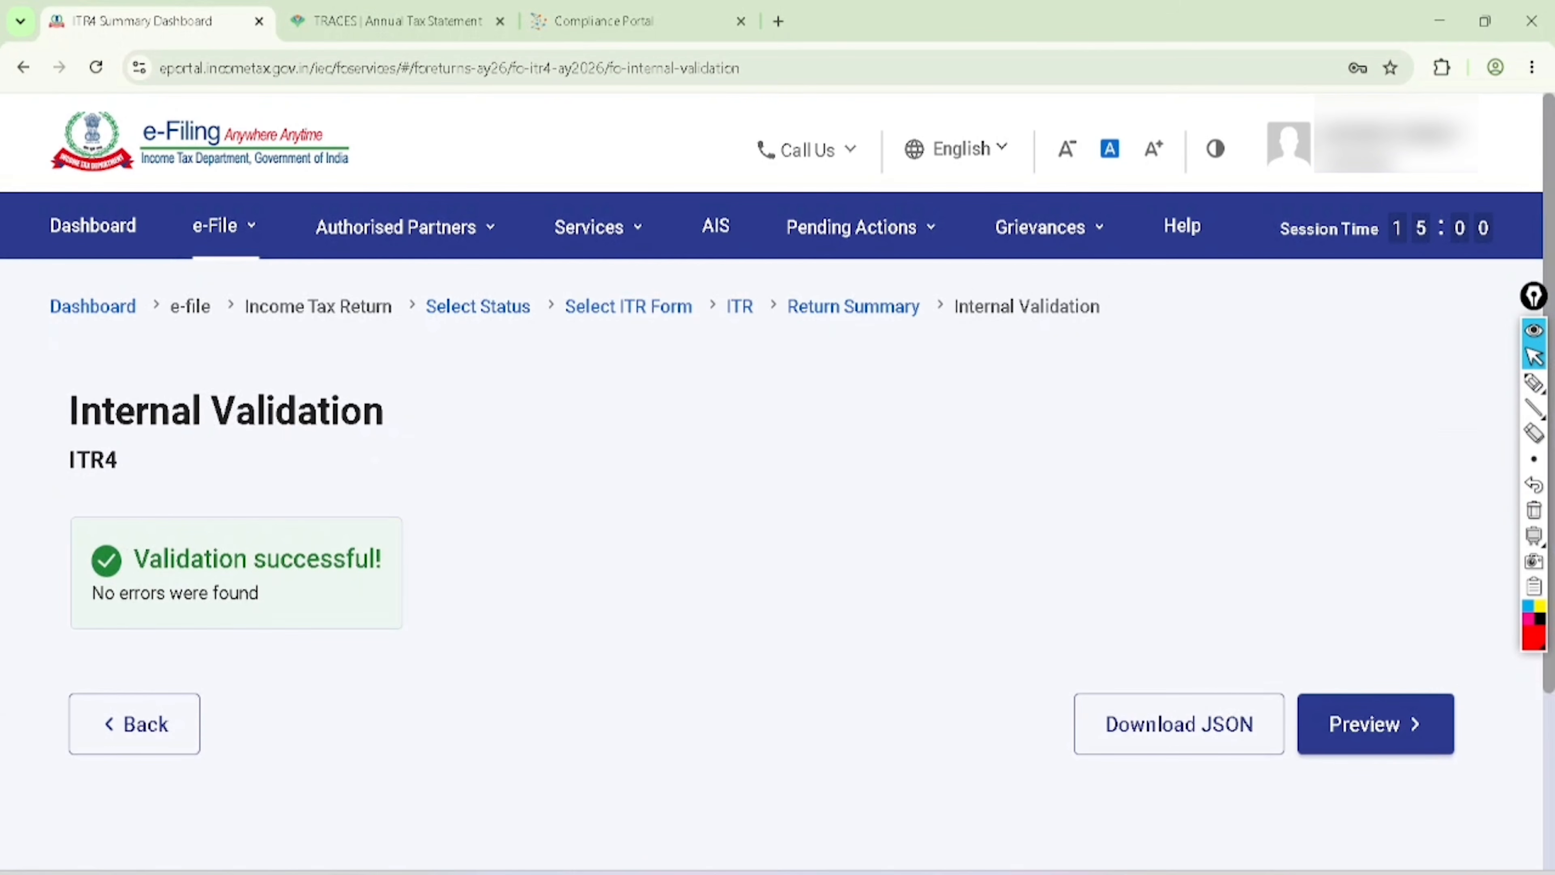
Circle both lines of the validation success message with the pen, add two tick marks beside them, and clear all marks
click(1533, 382)
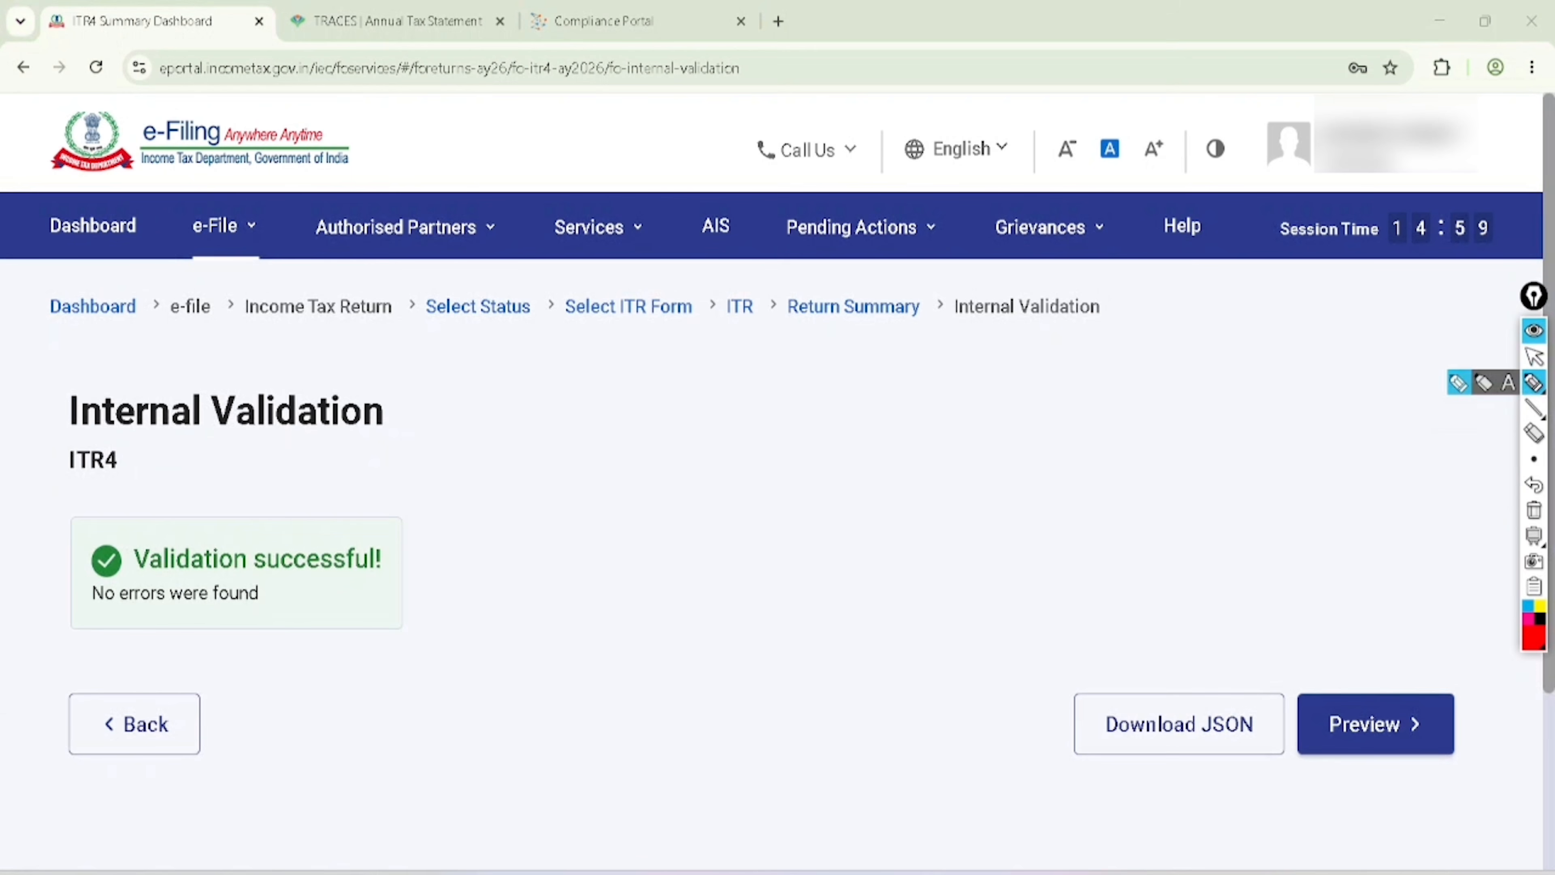
mouse_move(131, 572)
mouse_down()
mouse_move(401, 565)
mouse_move(134, 539)
mouse_up()
drag(224, 583, 73, 620)
mouse_move(377, 573)
mouse_down()
mouse_move(392, 589)
mouse_move(478, 525)
mouse_up()
drag(382, 606, 481, 547)
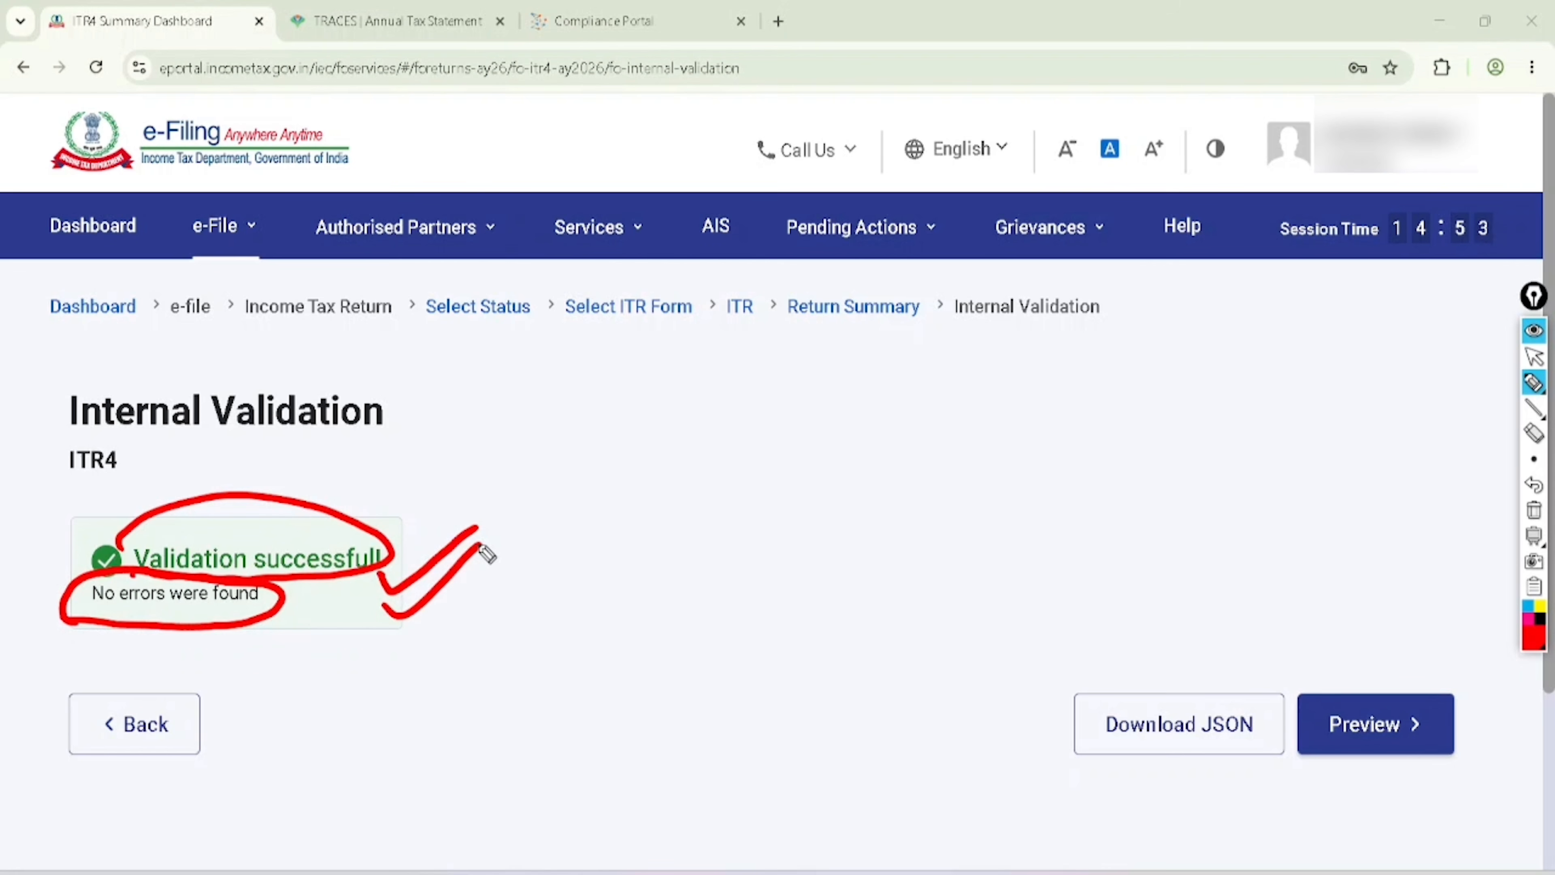
click(1533, 357)
click(1533, 510)
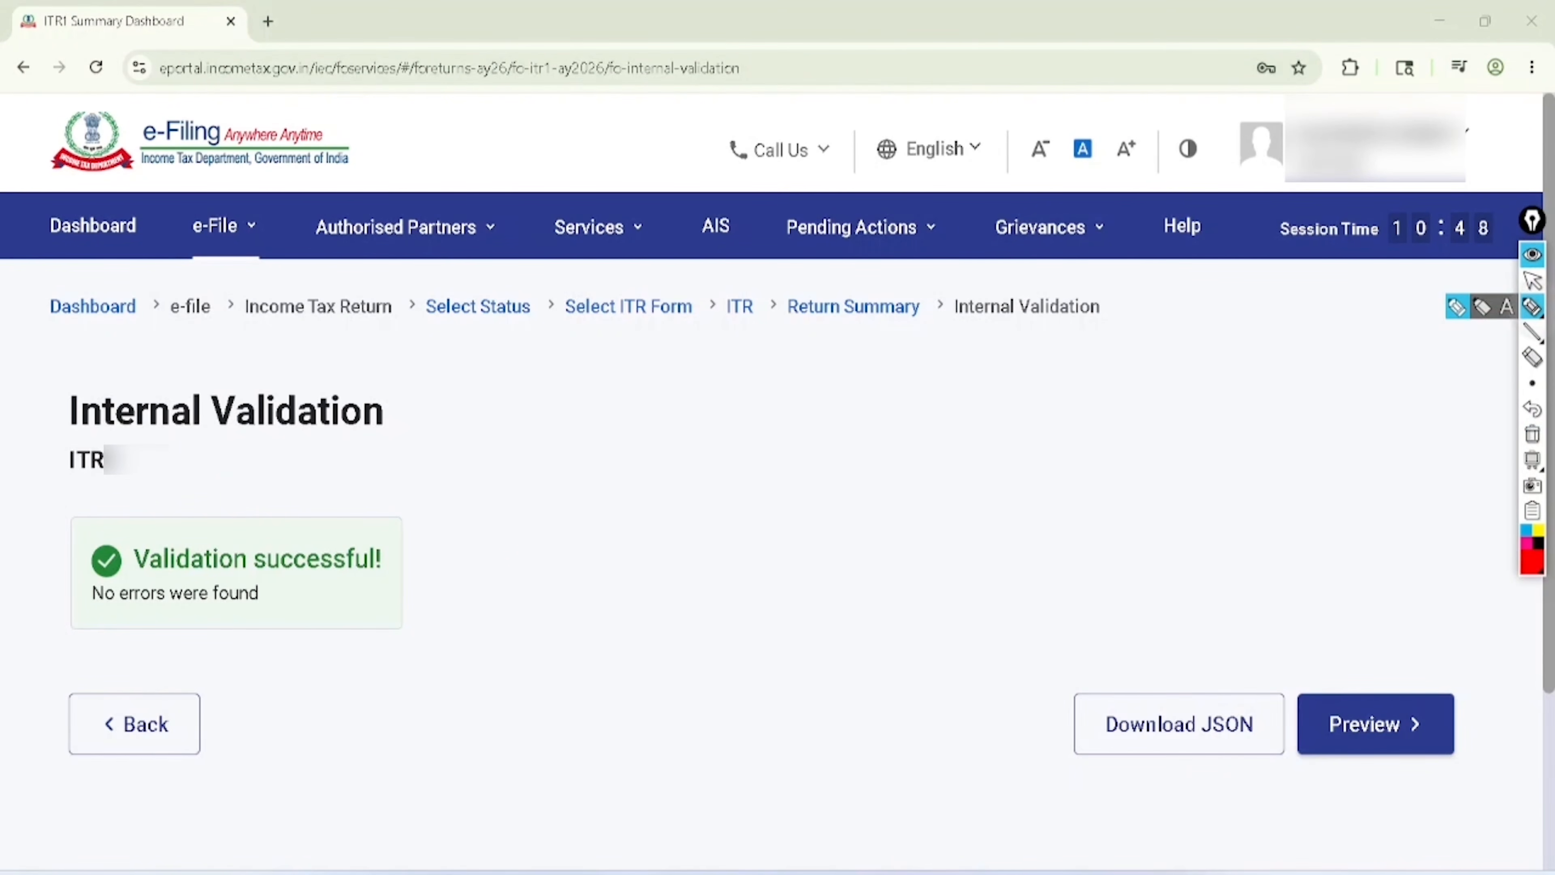
Mark the Internal Validation heading, the validation success message and the Preview option with the pen
mouse_move(205, 328)
mouse_down()
mouse_move(160, 330)
mouse_move(305, 490)
mouse_move(206, 330)
mouse_up()
mouse_move(267, 514)
mouse_down()
mouse_move(245, 493)
mouse_move(295, 673)
mouse_move(199, 517)
mouse_up()
mouse_move(1427, 637)
mouse_down()
mouse_move(1310, 692)
mouse_move(1458, 660)
mouse_move(1377, 627)
mouse_up()
click(1533, 280)
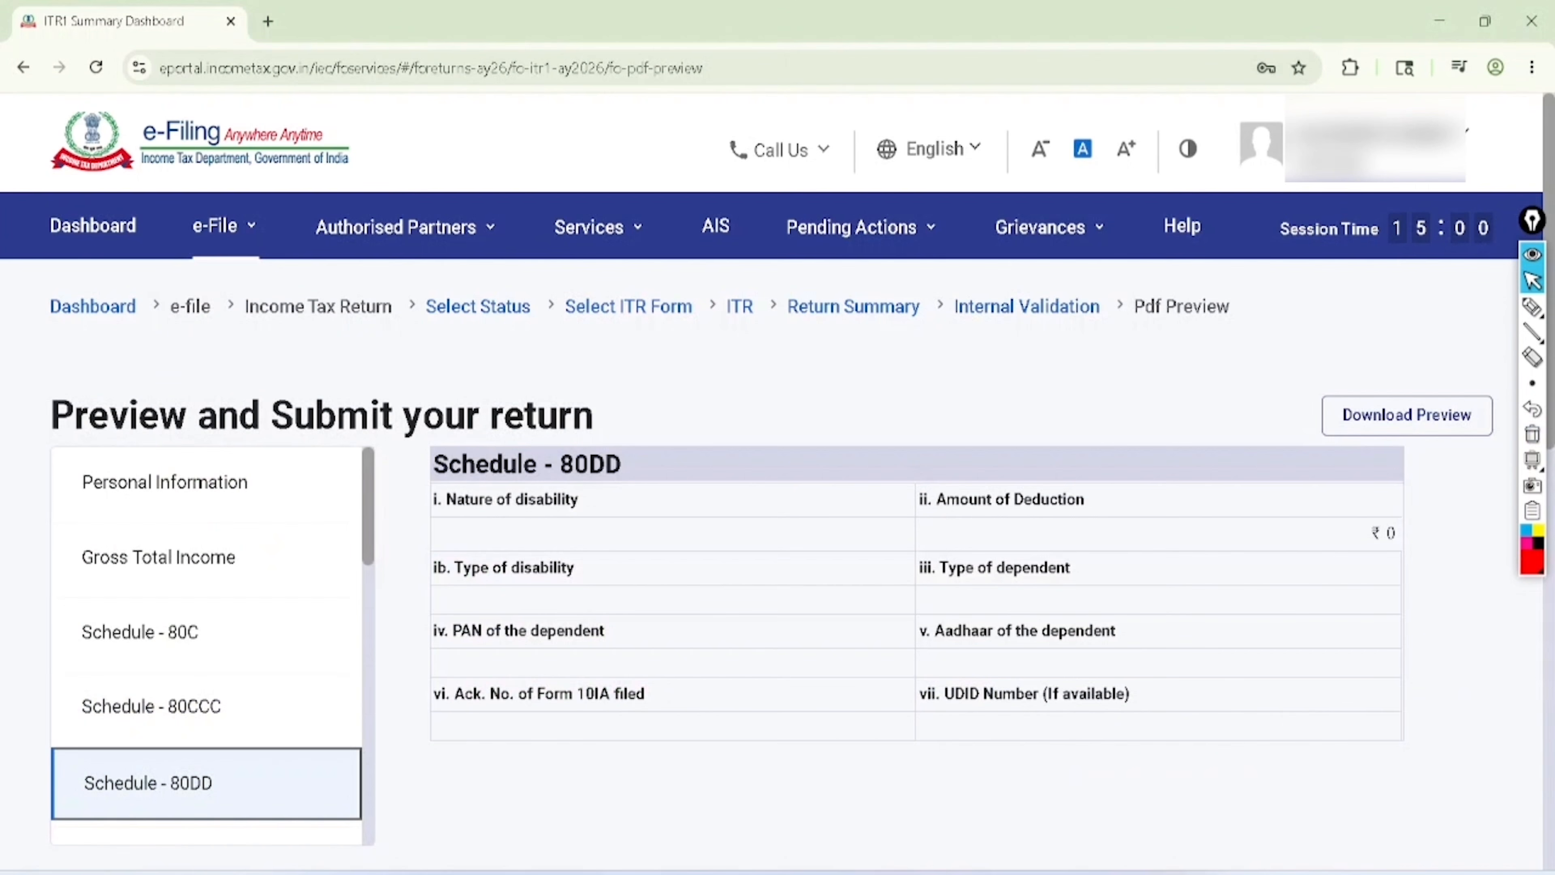
Underline the "Preview and Submit your return" heading and circle the Download Preview option with the pen, and clear all marks
click(1532, 306)
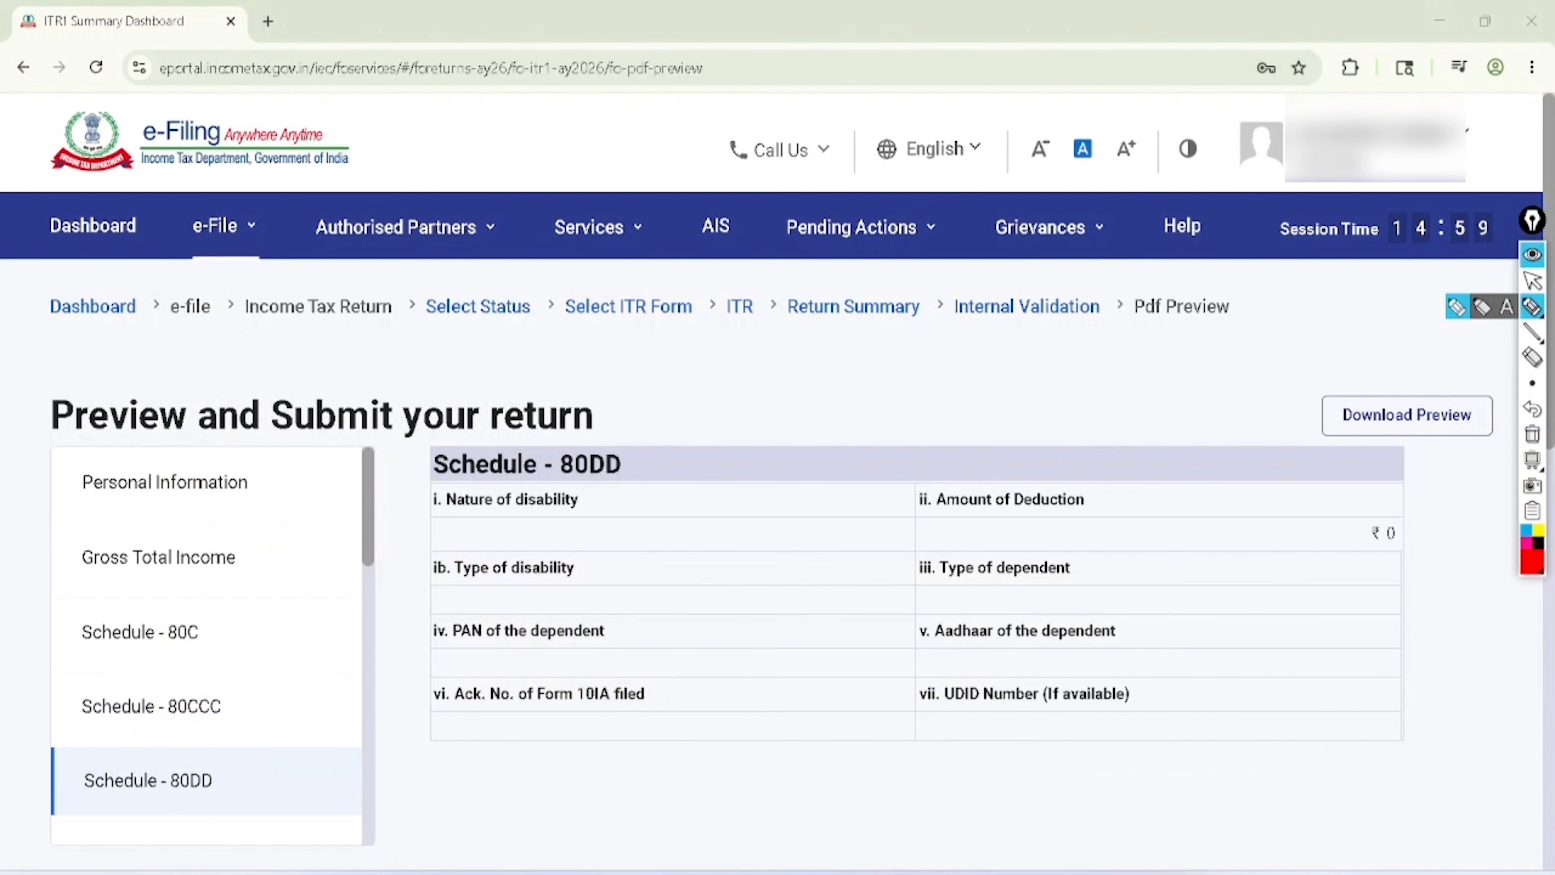
drag(61, 443, 588, 452)
mouse_move(1465, 354)
mouse_down()
mouse_move(1481, 362)
mouse_move(1414, 319)
mouse_up()
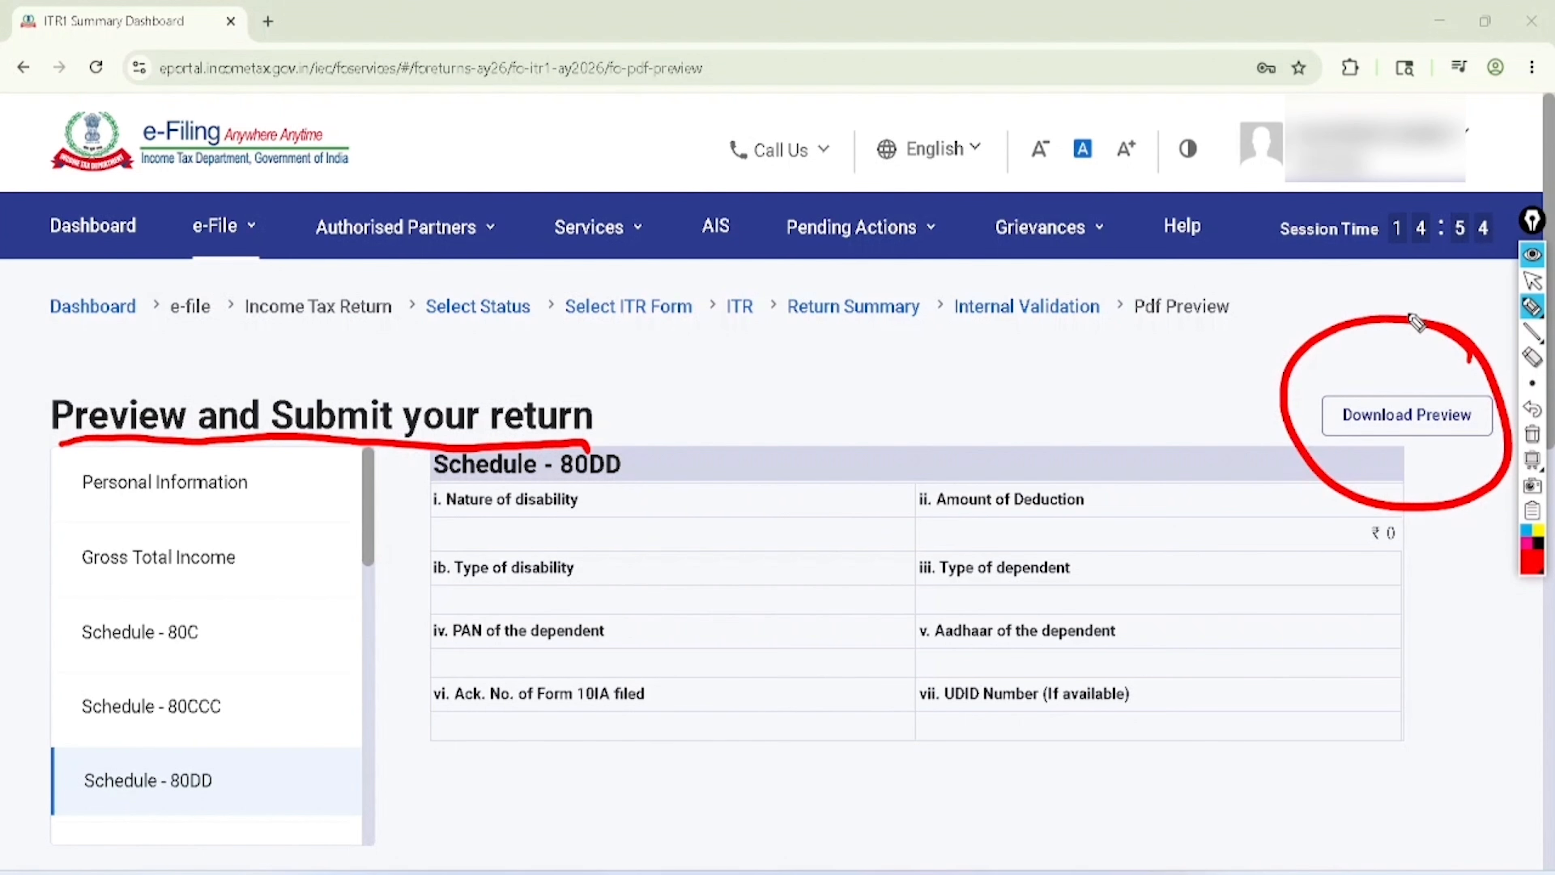
click(1532, 280)
click(1533, 434)
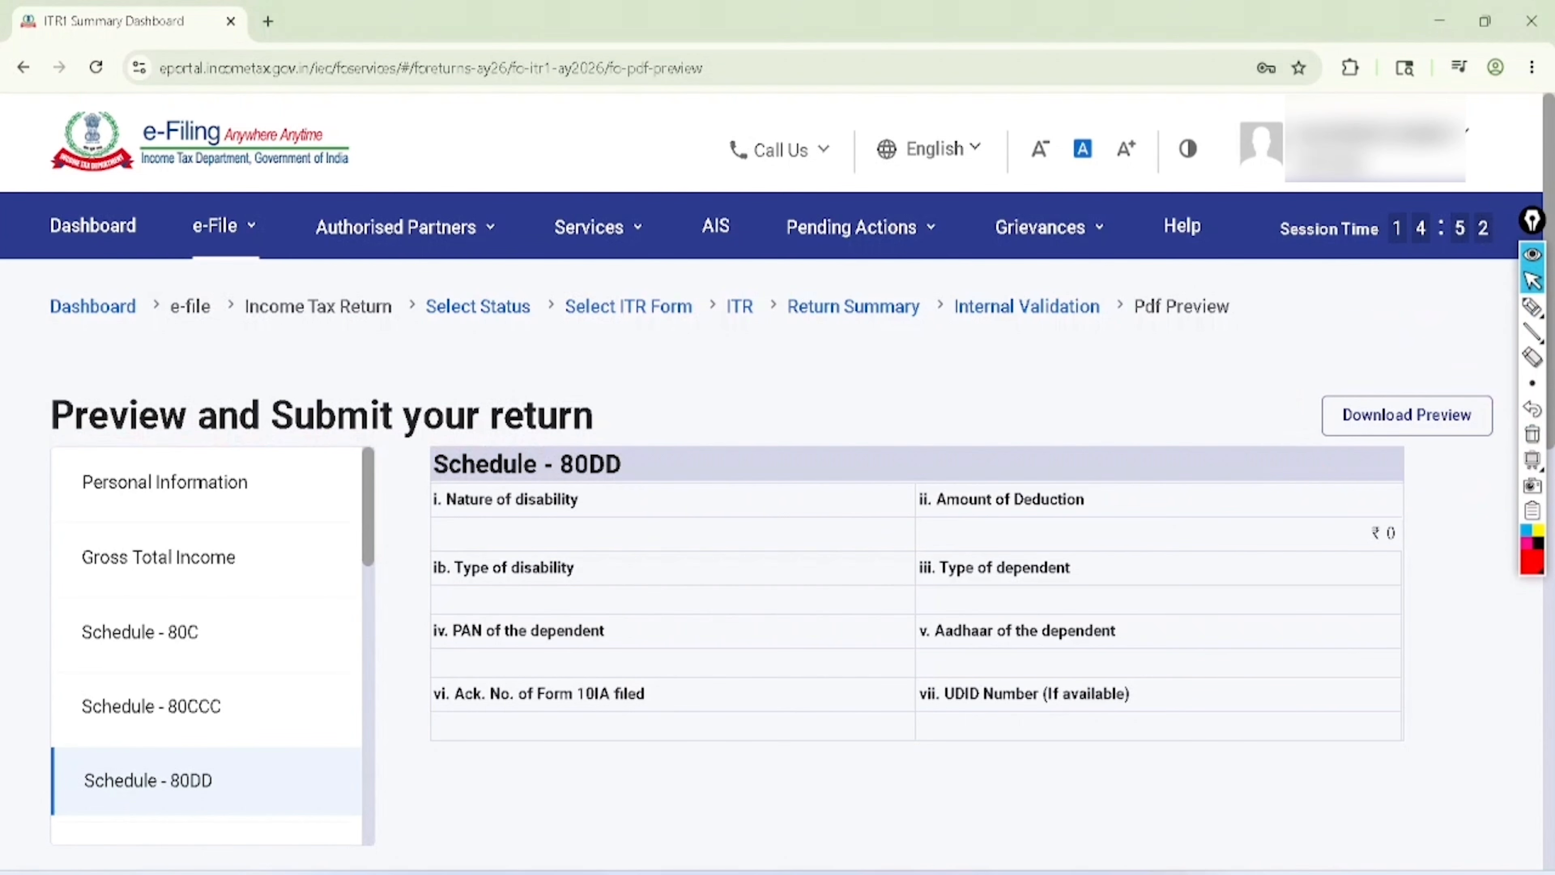
Proceed from the return preview to the upload level validation
scroll(918, 521, down, 6)
scroll(918, 520, down, 2)
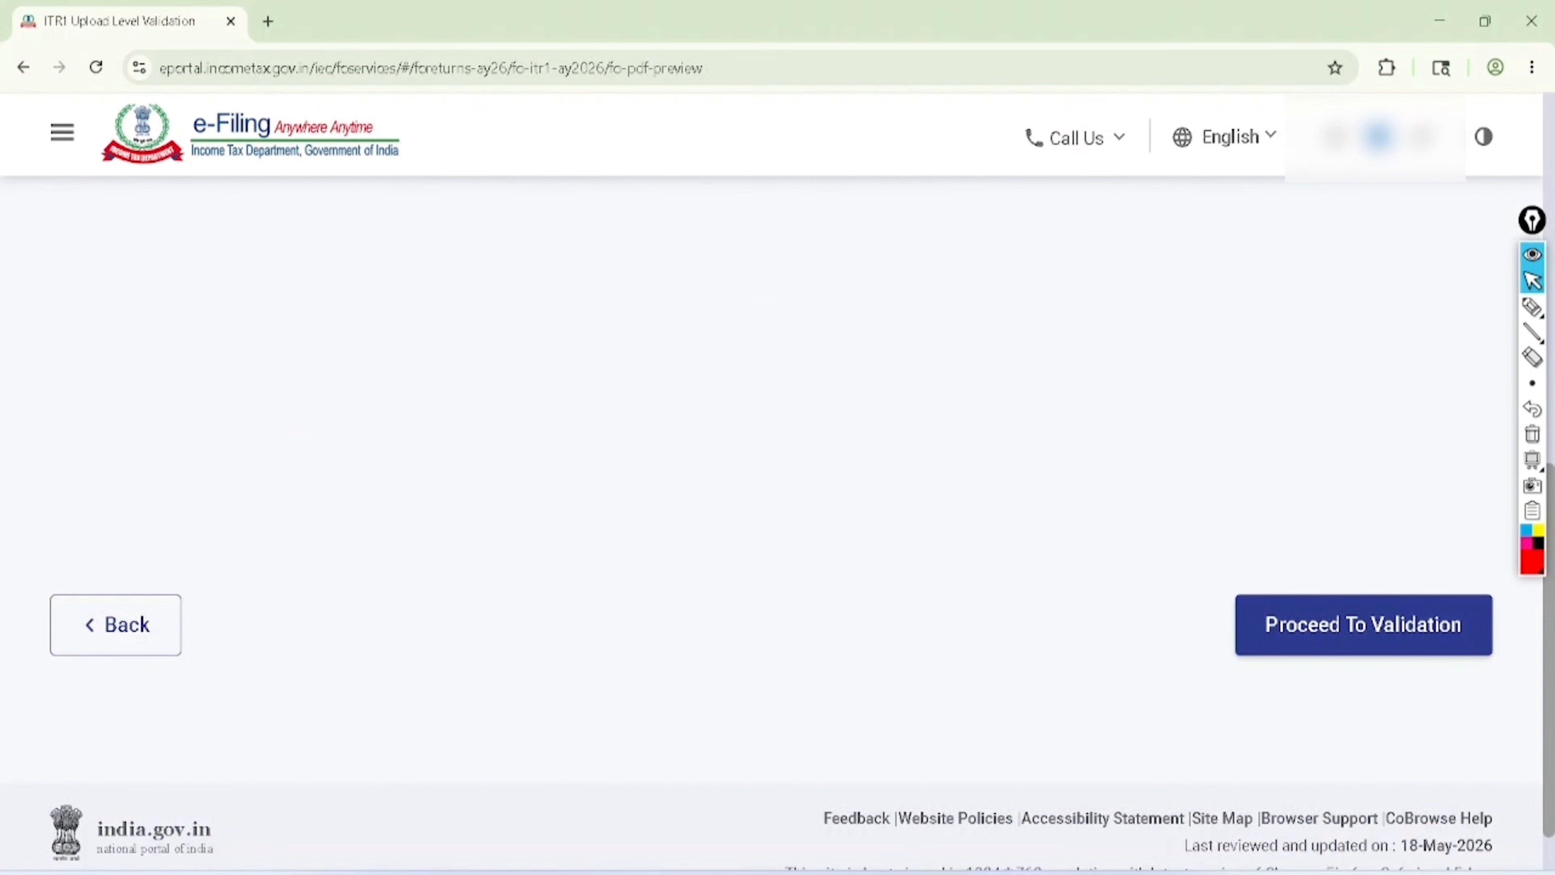
click(1377, 619)
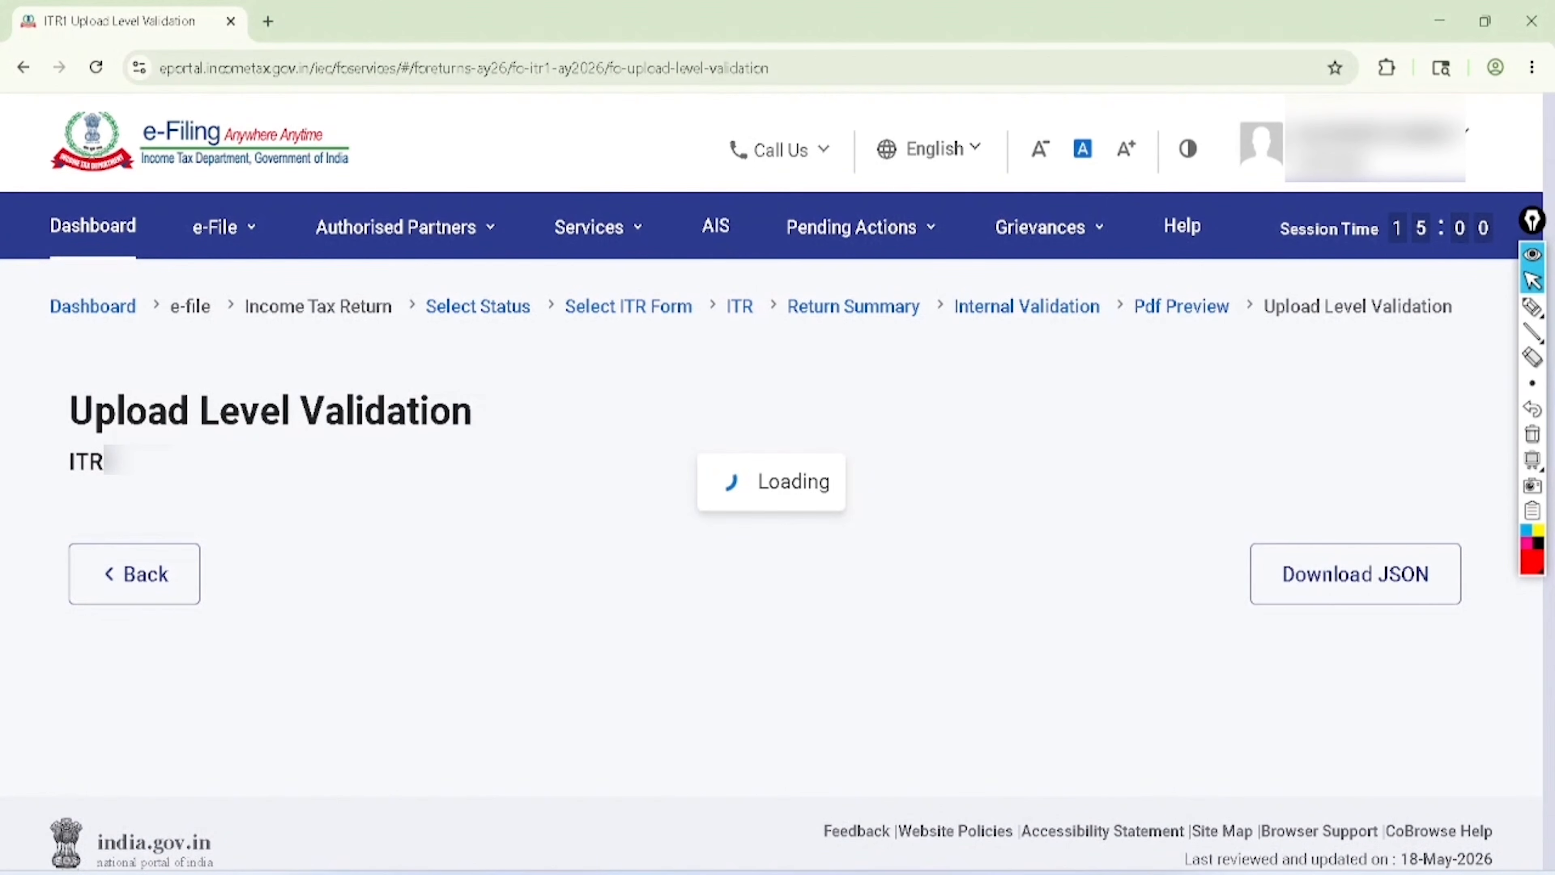
Mark the Upload Level Validation heading, the validation result and the option for continuing with the pen, and clear all marks
click(1532, 307)
mouse_move(384, 335)
mouse_down()
mouse_move(300, 340)
mouse_move(502, 398)
mouse_move(351, 336)
mouse_up()
mouse_move(263, 466)
mouse_down()
mouse_move(122, 457)
mouse_move(347, 608)
mouse_move(153, 484)
mouse_up()
mouse_move(1393, 612)
mouse_down()
mouse_move(1221, 569)
mouse_move(1416, 694)
mouse_move(1356, 579)
mouse_up()
click(1532, 280)
click(1534, 435)
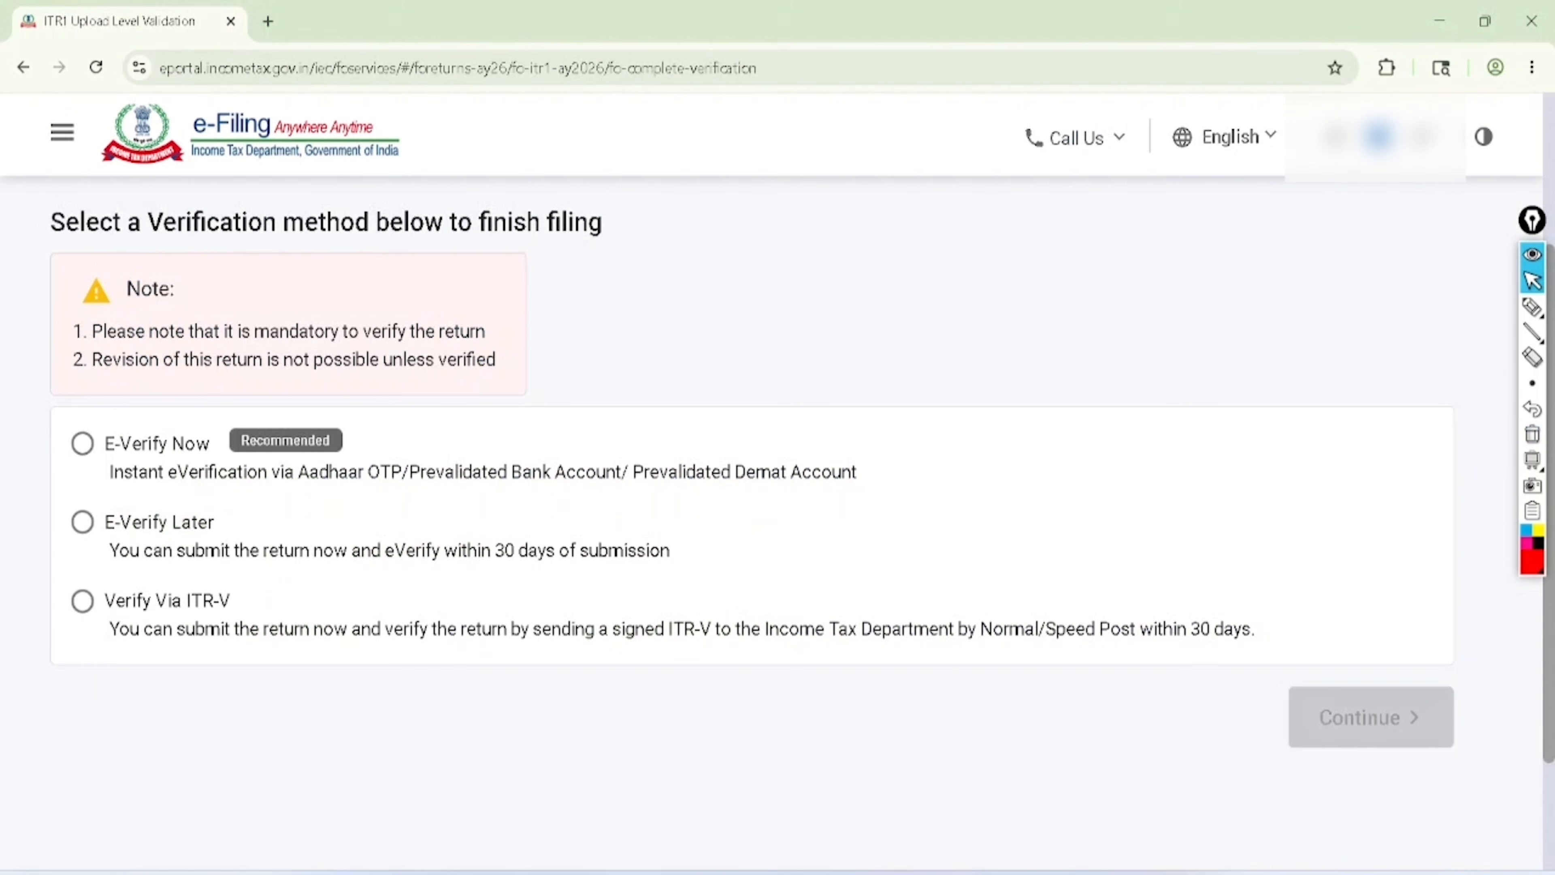
Tick E-Verify Now, circle its Recommended label, and underline the Aadhaar OTP, bank account and demat account methods with the pen
click(1532, 307)
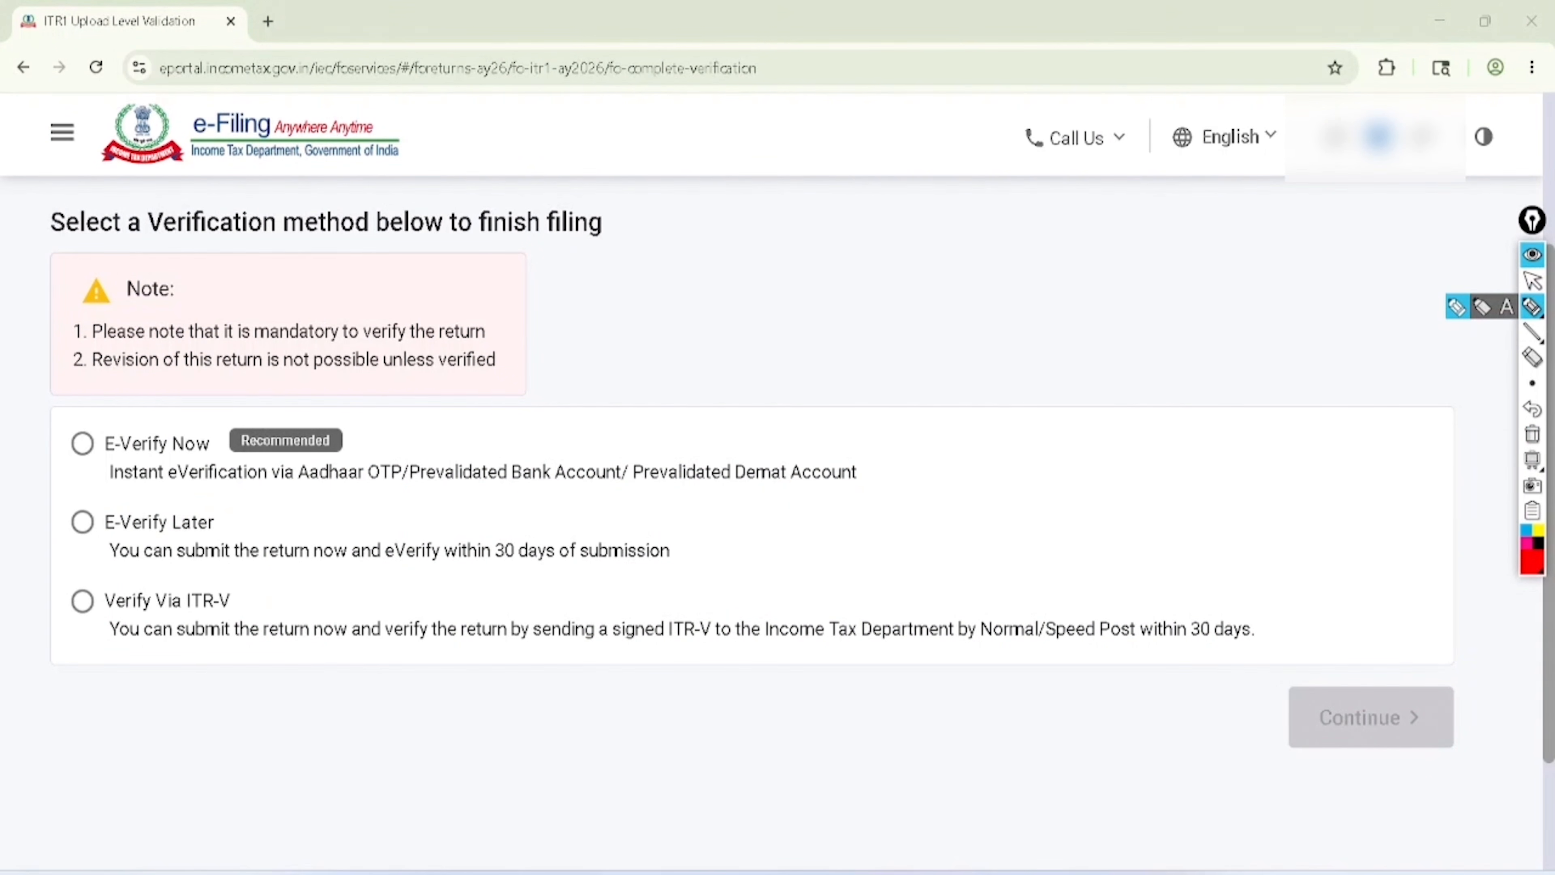
drag(71, 436, 177, 324)
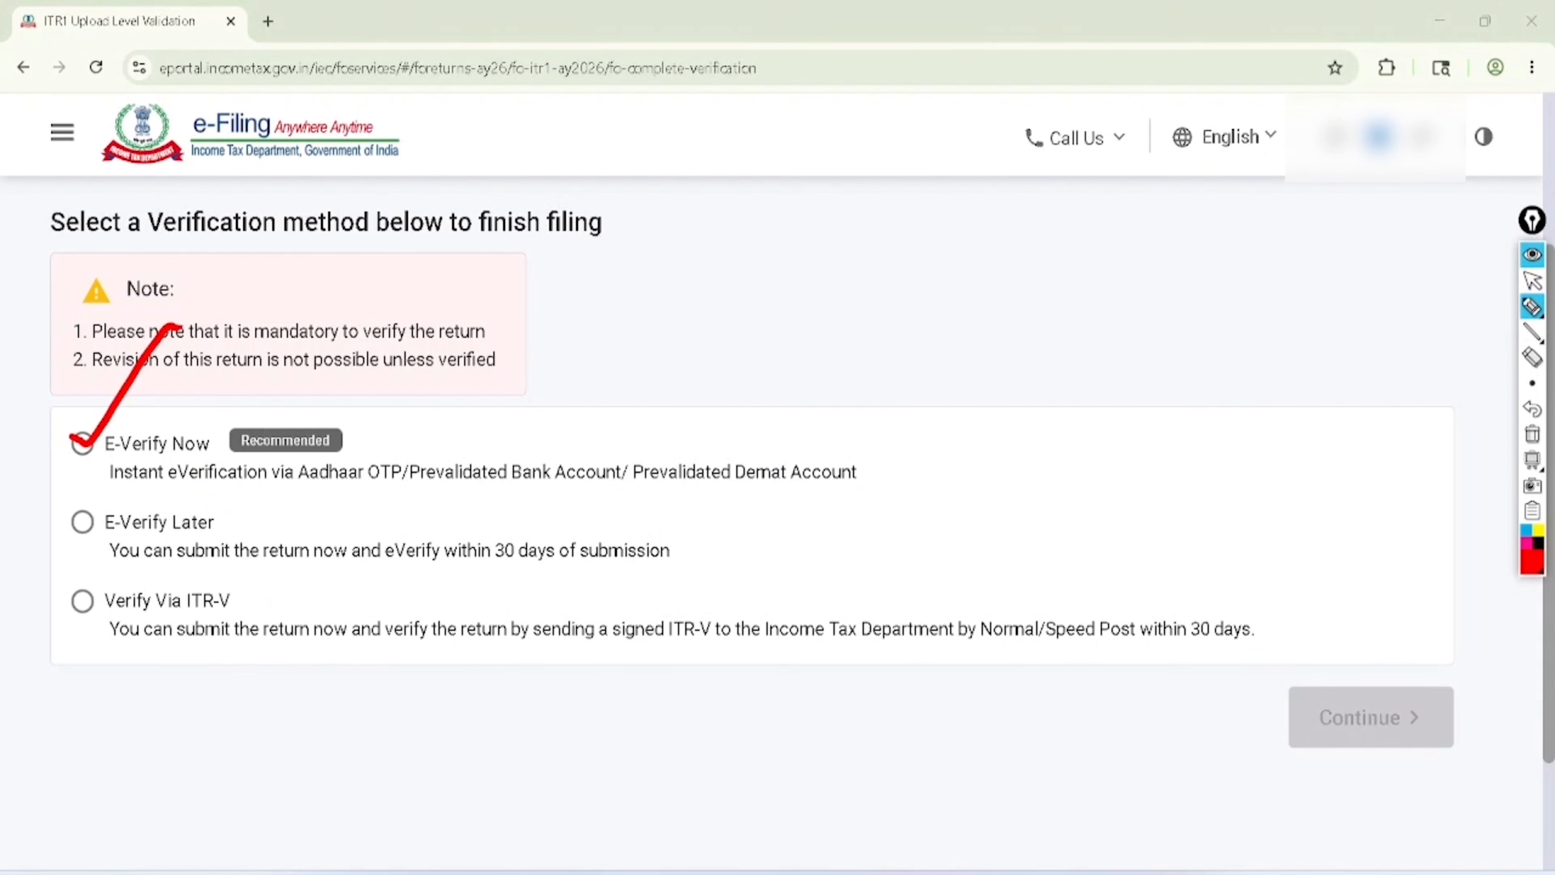
mouse_move(295, 402)
mouse_down()
mouse_move(223, 417)
mouse_move(288, 367)
mouse_up()
drag(297, 503, 385, 465)
drag(444, 507, 552, 475)
drag(636, 497, 807, 489)
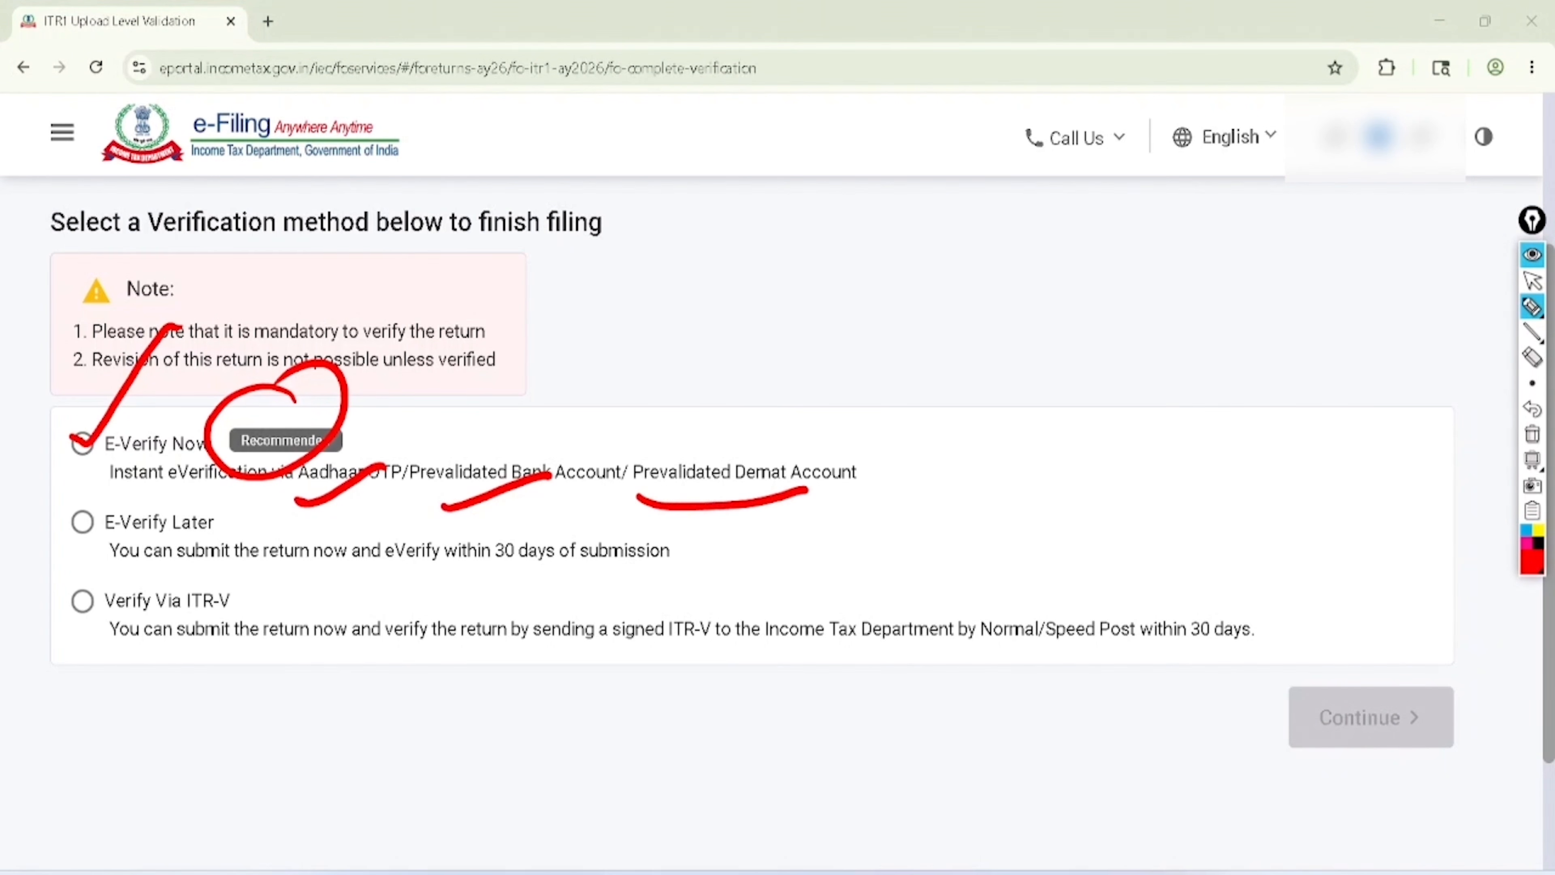
Tick E-Verify Later and Verify Via ITR-V, circle their 30-day time limits with the pen, and clear all marks
drag(82, 521, 160, 458)
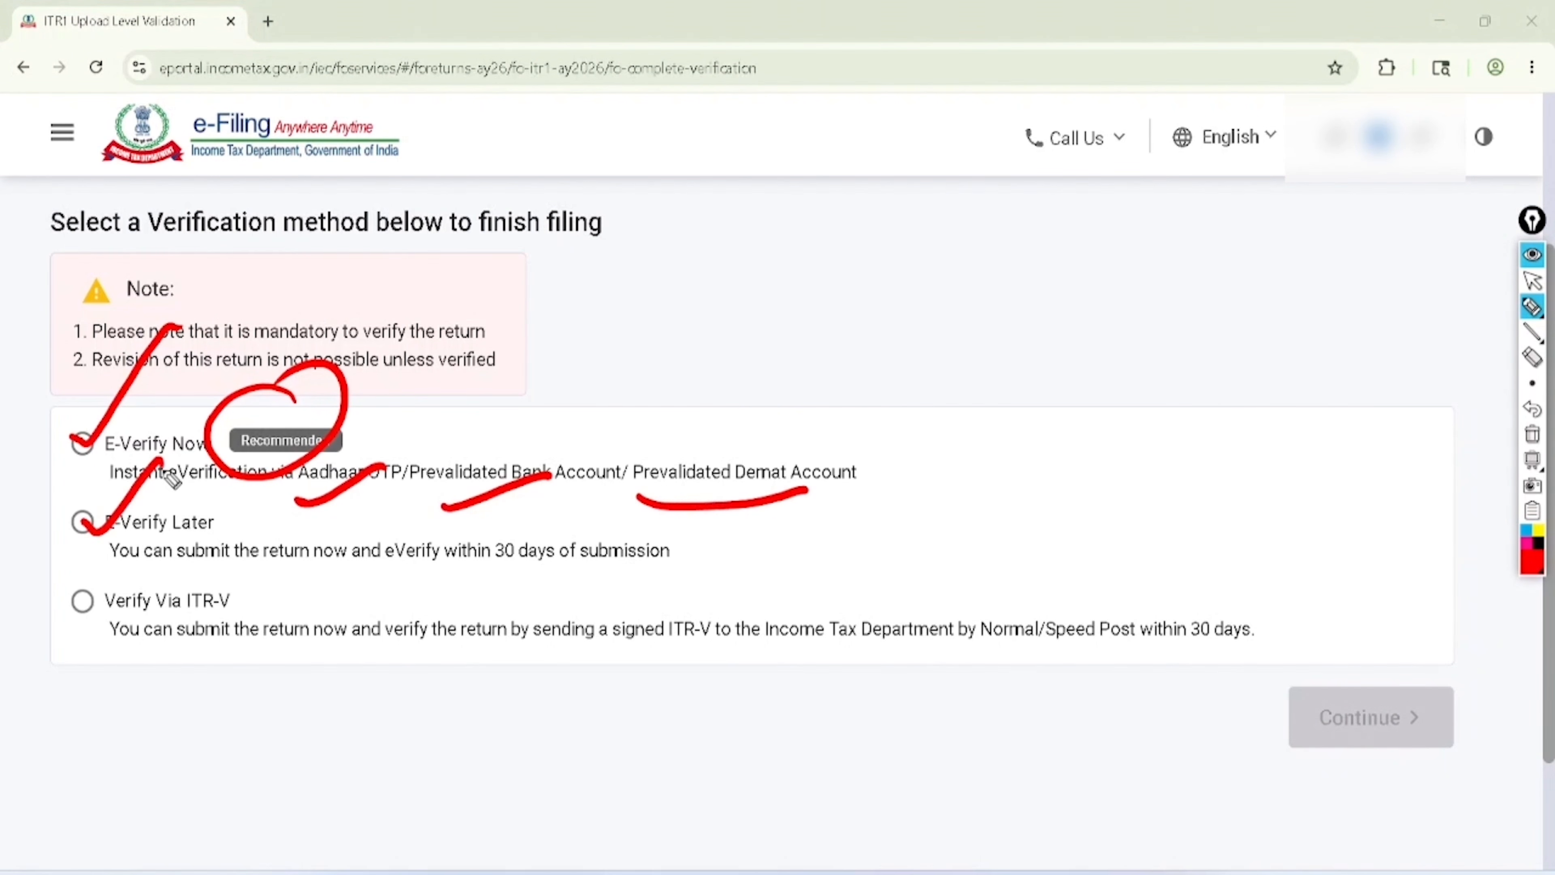
mouse_move(548, 507)
mouse_down()
mouse_move(474, 557)
mouse_move(527, 511)
mouse_up()
mouse_move(89, 594)
mouse_down()
mouse_move(101, 606)
mouse_move(172, 543)
mouse_up()
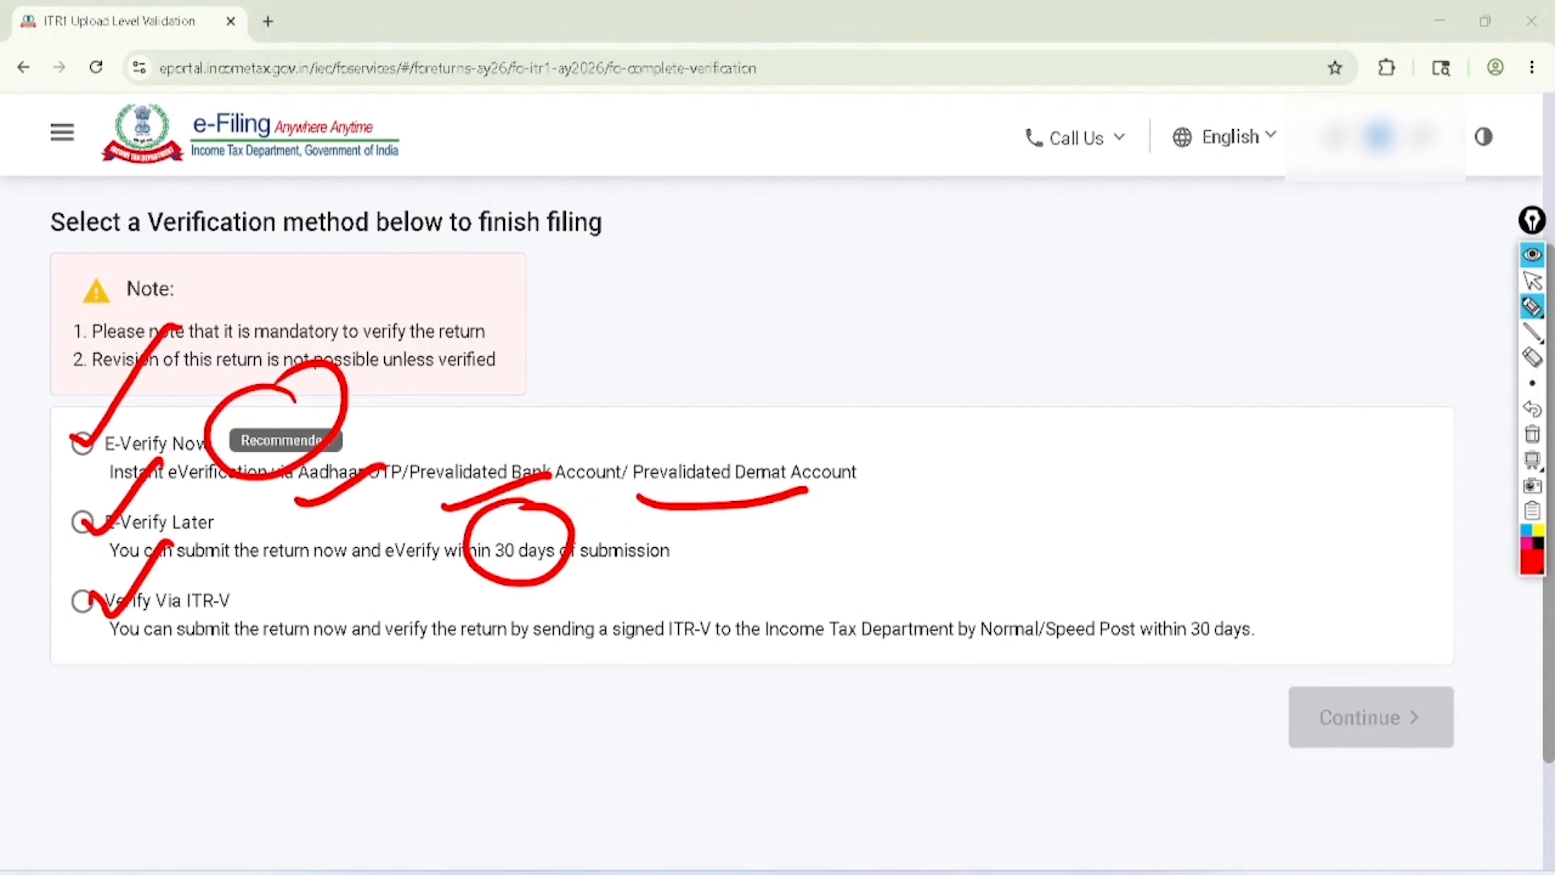
mouse_move(1248, 579)
mouse_down()
mouse_move(1280, 613)
mouse_move(1227, 546)
mouse_up()
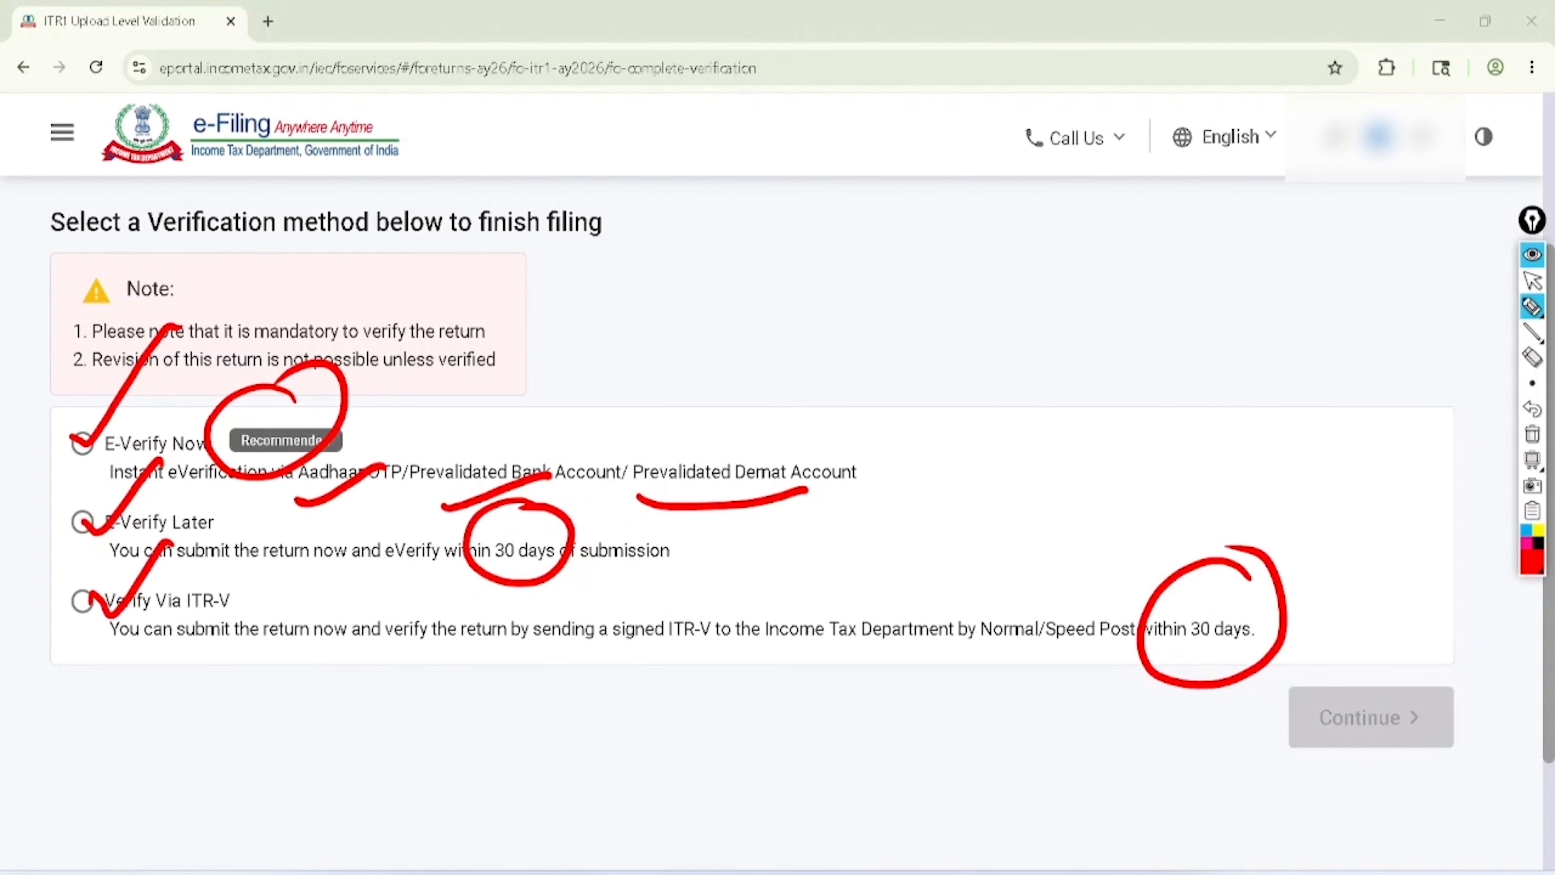
click(1532, 281)
click(1532, 435)
Choose E-Verify Now as the verification method and continue to the list of e-verification options
click(82, 444)
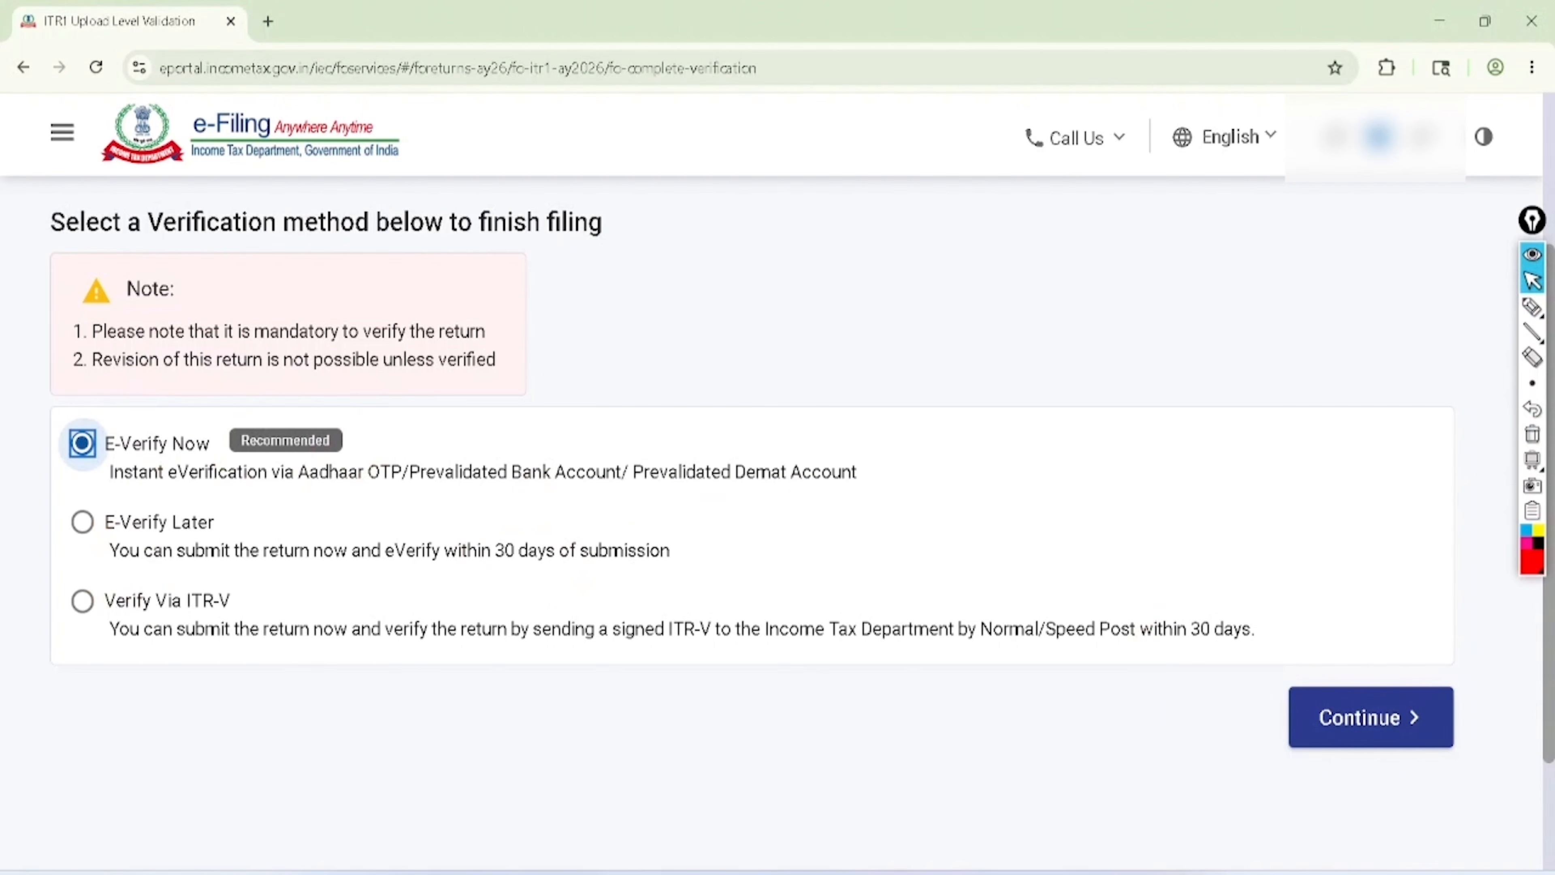
scroll(777, 490, down, 3)
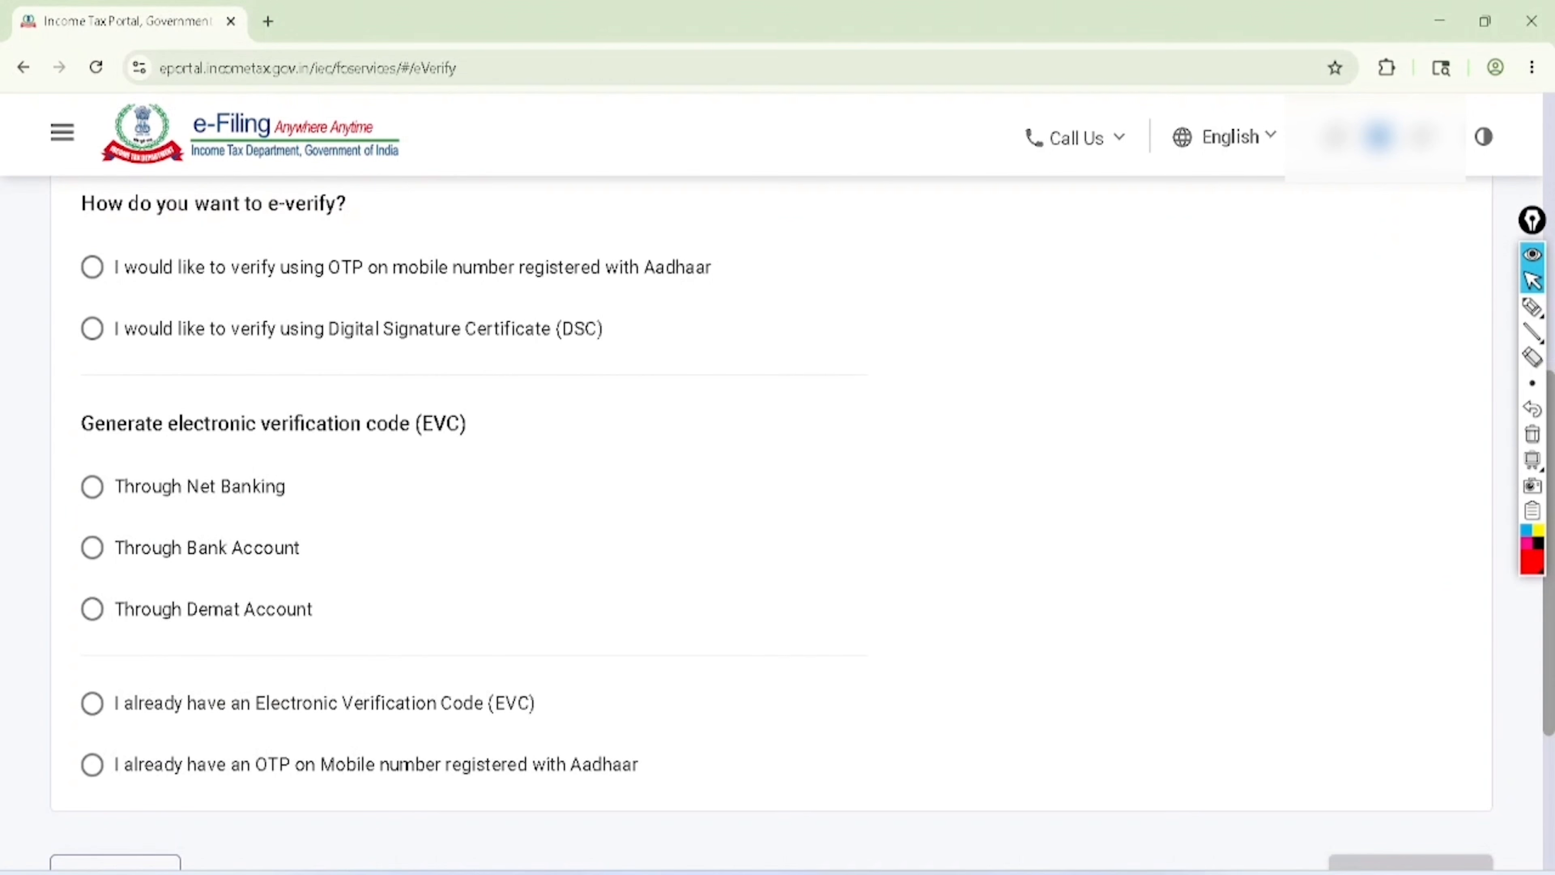
Tick the Aadhaar OTP, net banking, bank account and demat account options, circle DSC with the pen, and clear all marks
click(1533, 307)
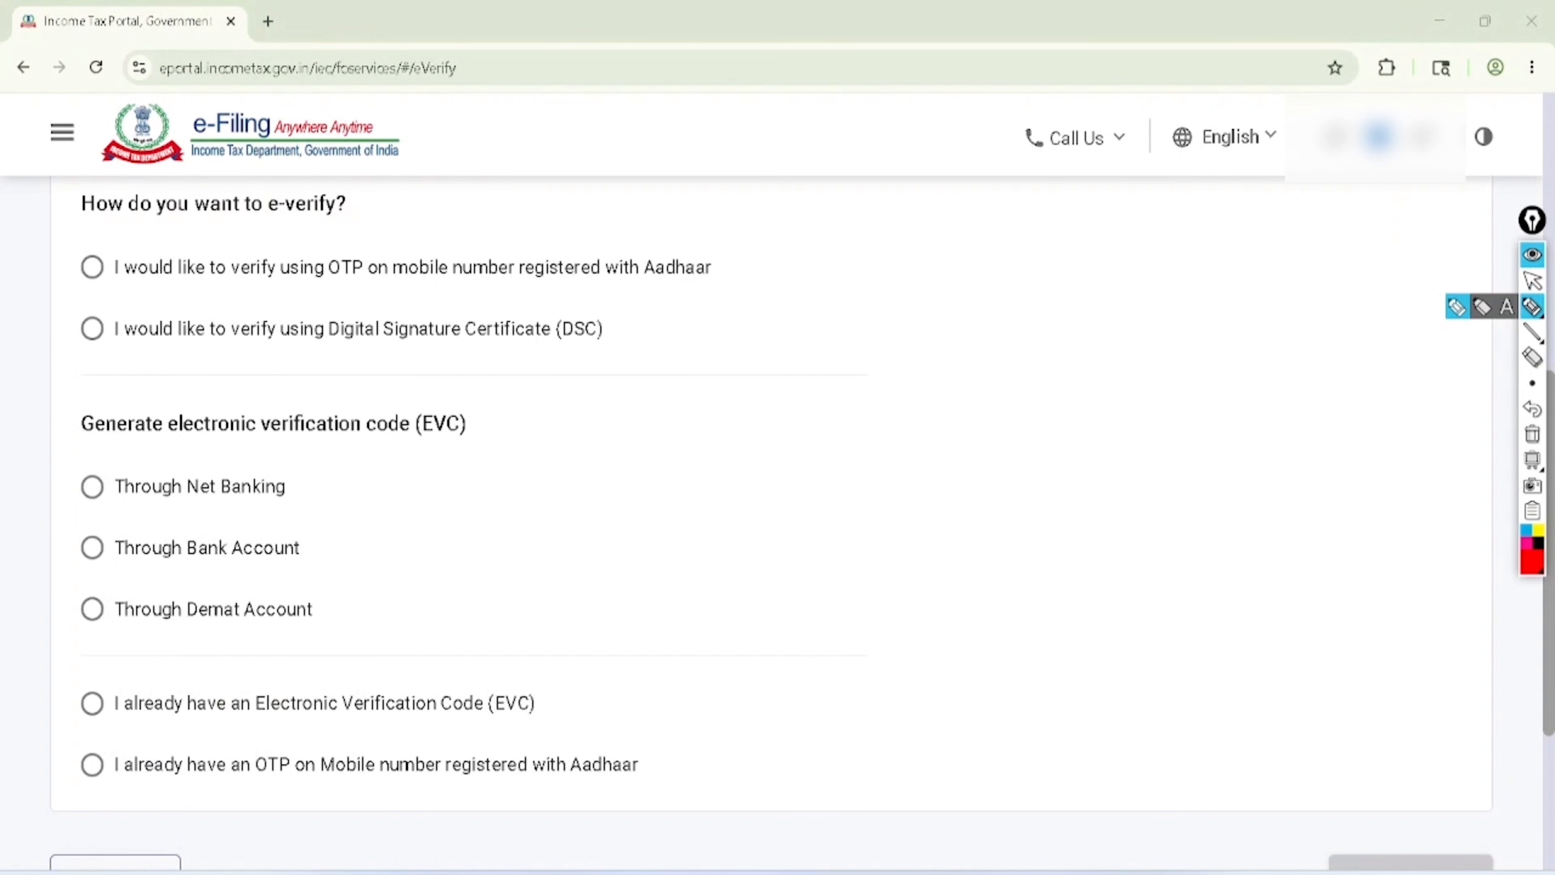
mouse_move(93, 256)
mouse_down()
mouse_move(149, 242)
mouse_move(211, 146)
mouse_up()
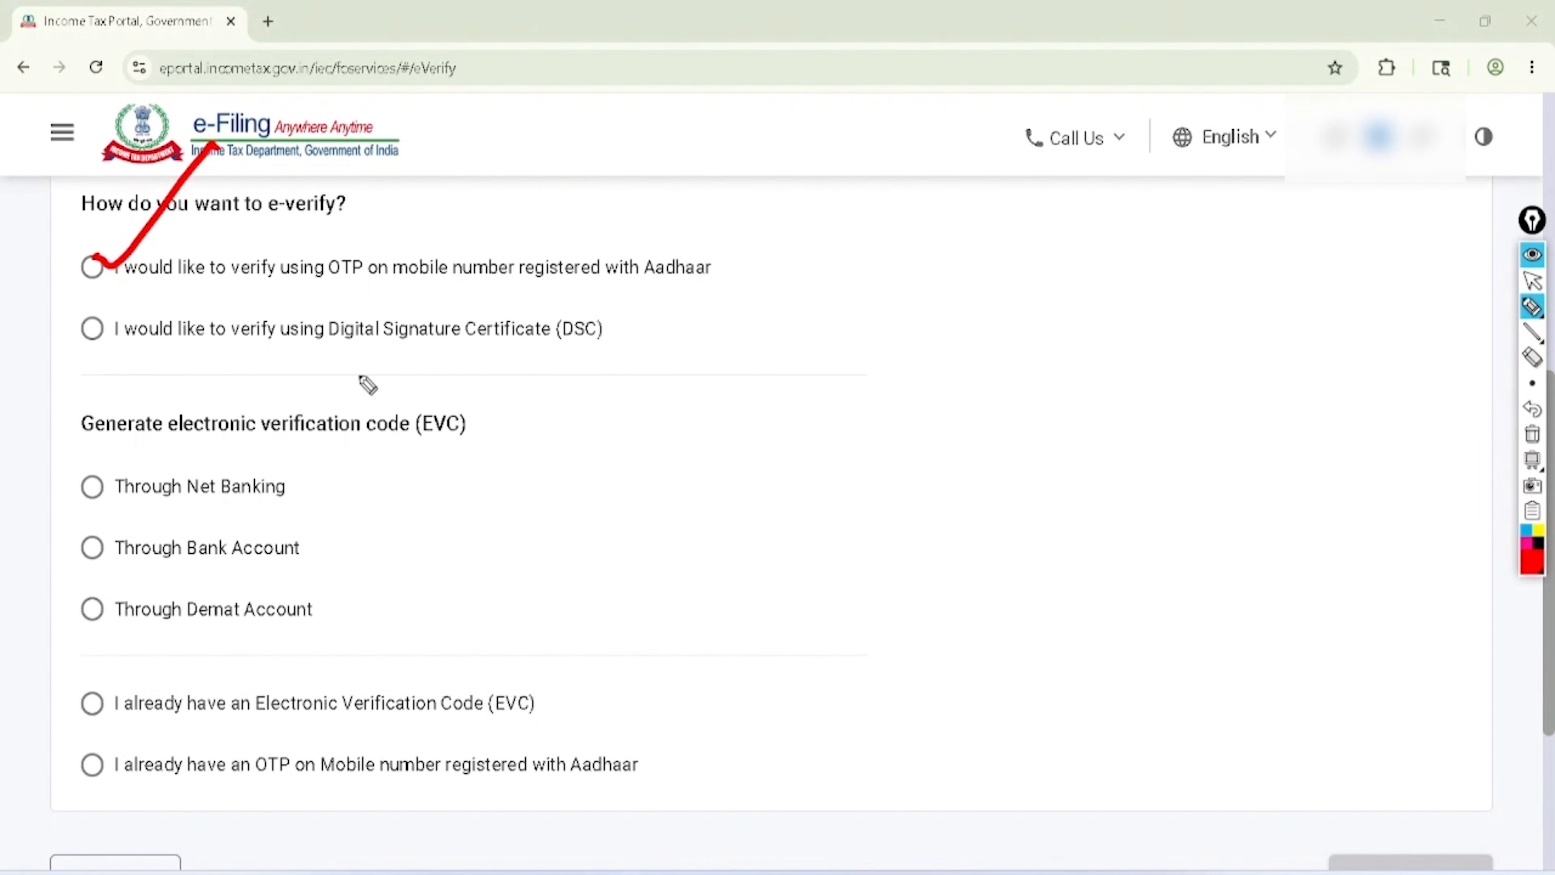
mouse_move(621, 299)
mouse_down()
mouse_move(625, 375)
mouse_move(569, 283)
mouse_up()
drag(276, 469, 383, 423)
drag(298, 522, 392, 467)
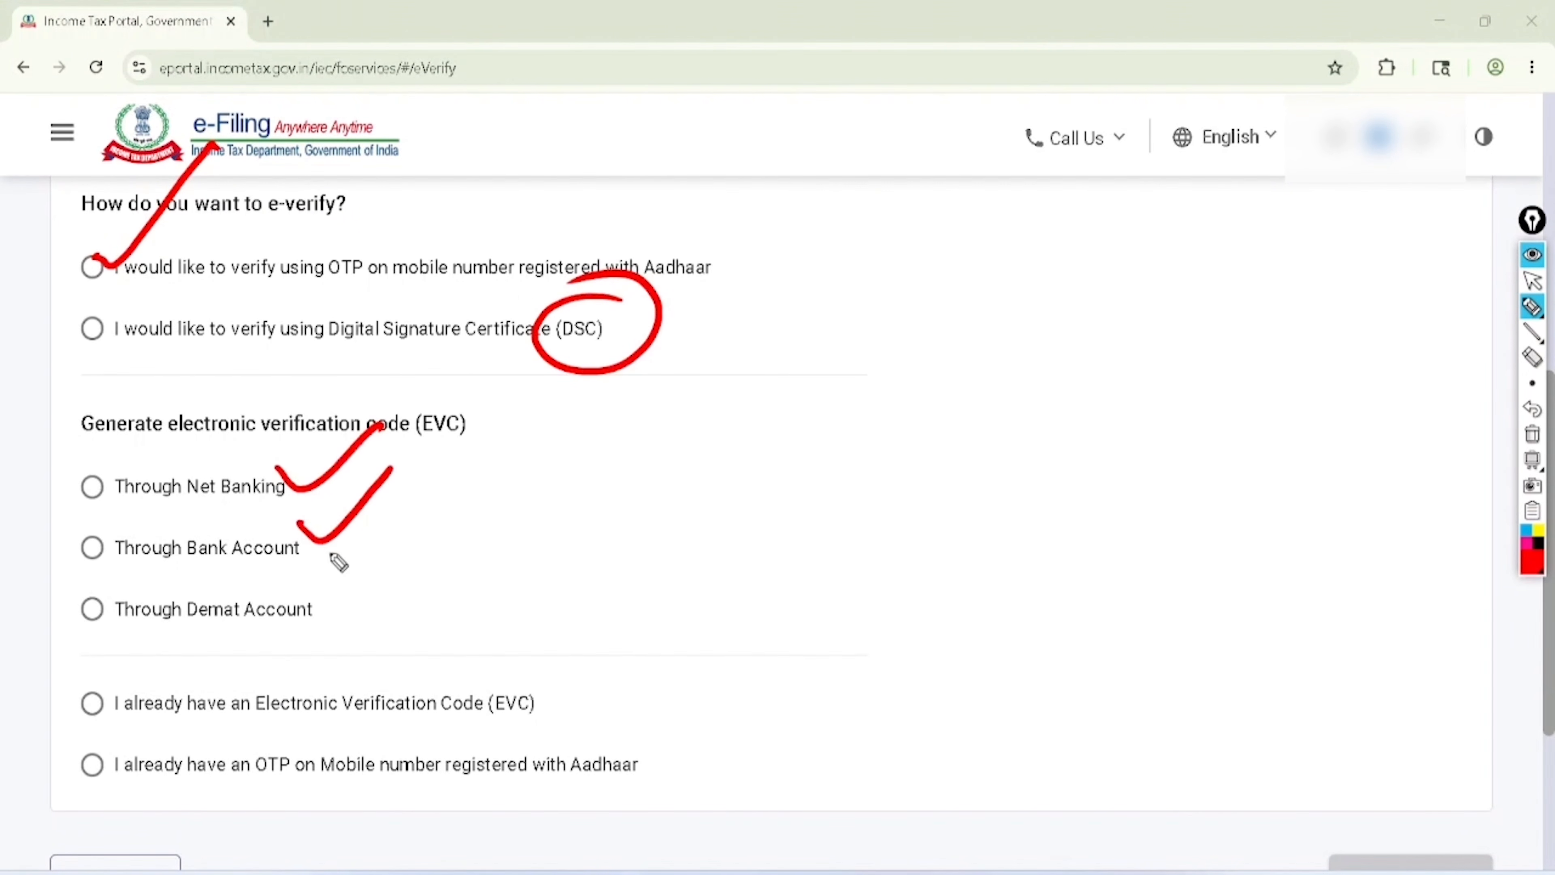
drag(321, 577, 404, 508)
click(1533, 280)
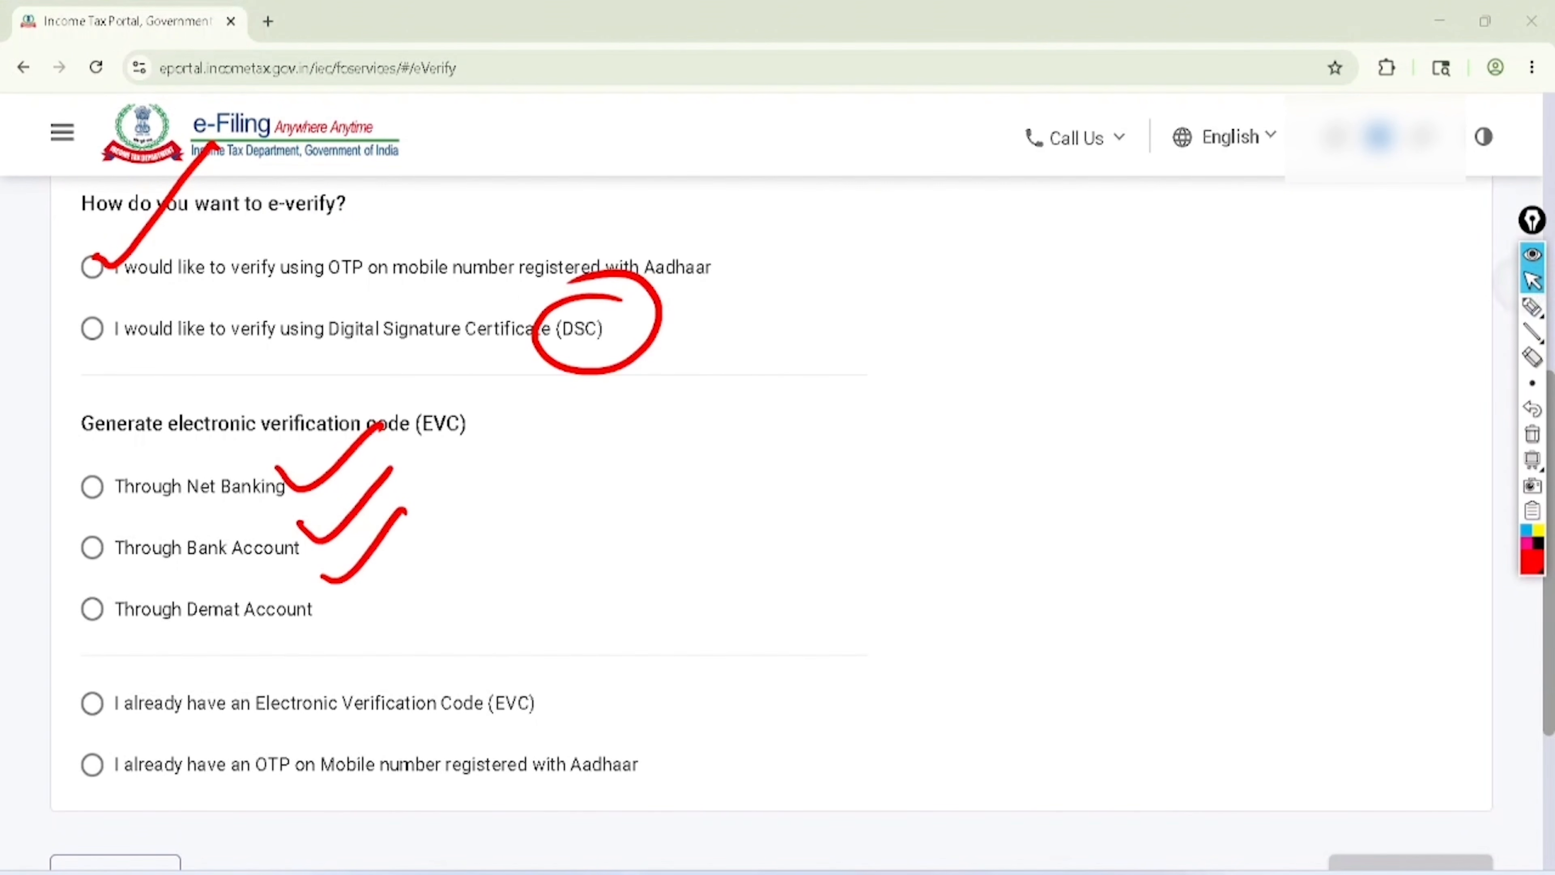
click(1532, 434)
Choose verification using OTP on the mobile number registered with Aadhaar and continue
scroll(771, 521, down, 2)
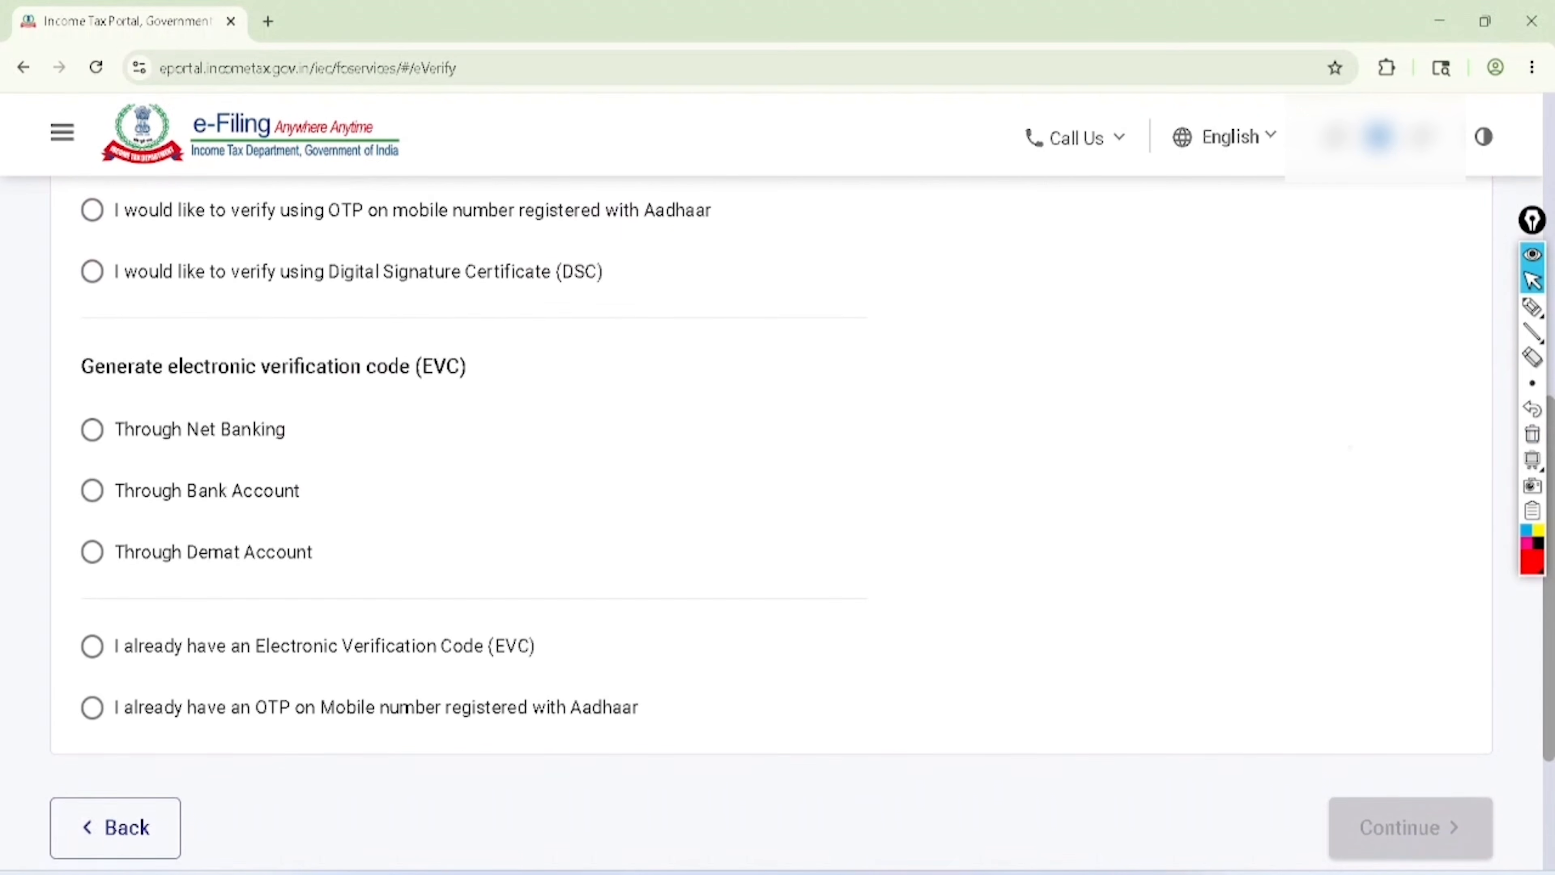
click(92, 203)
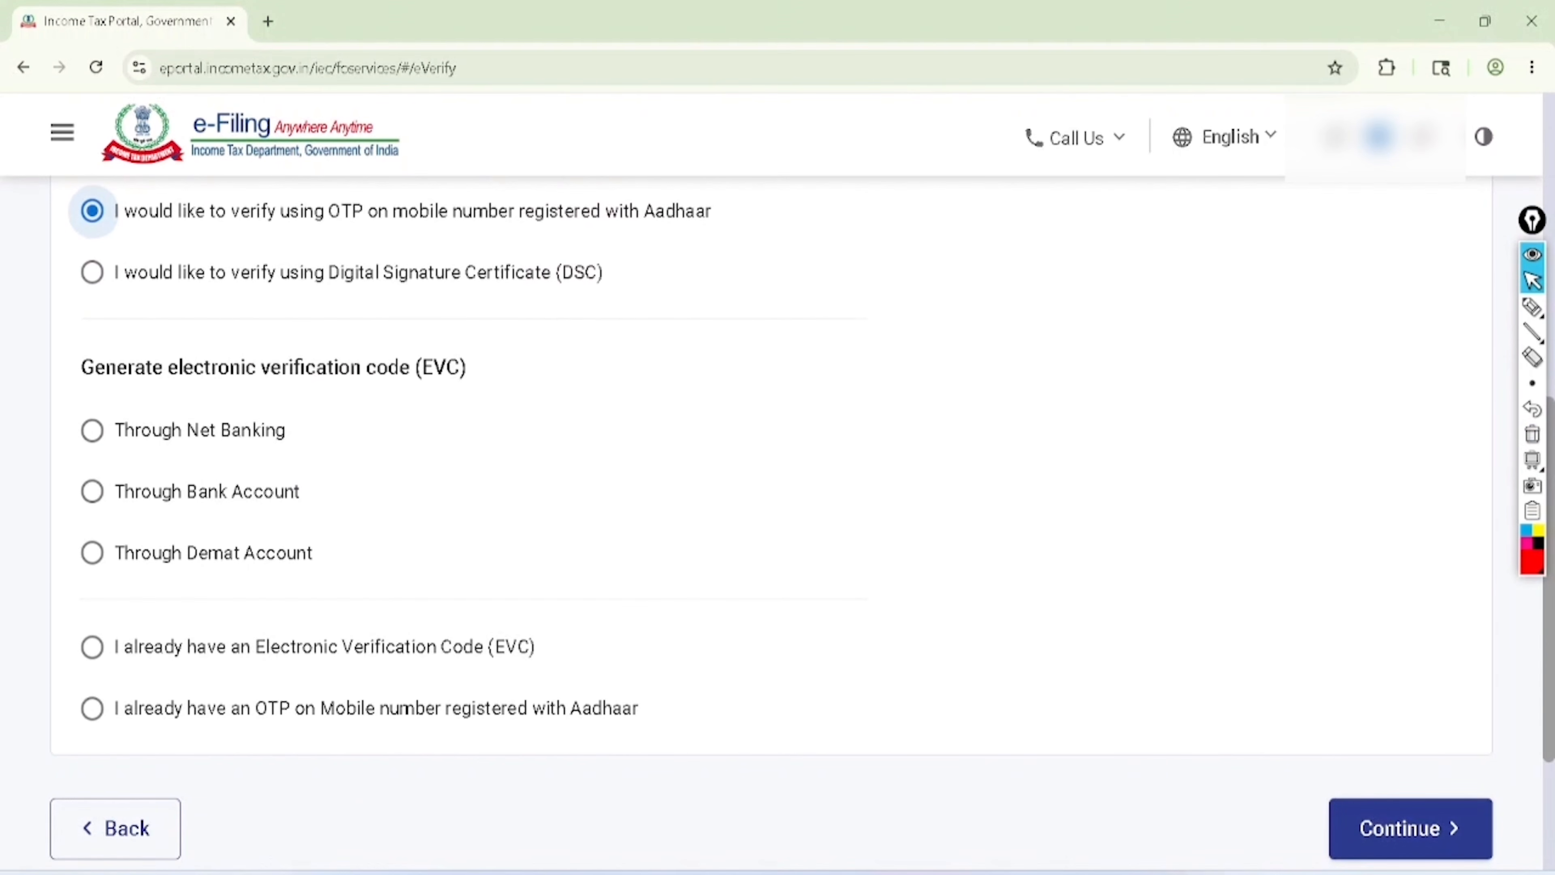
click(1410, 829)
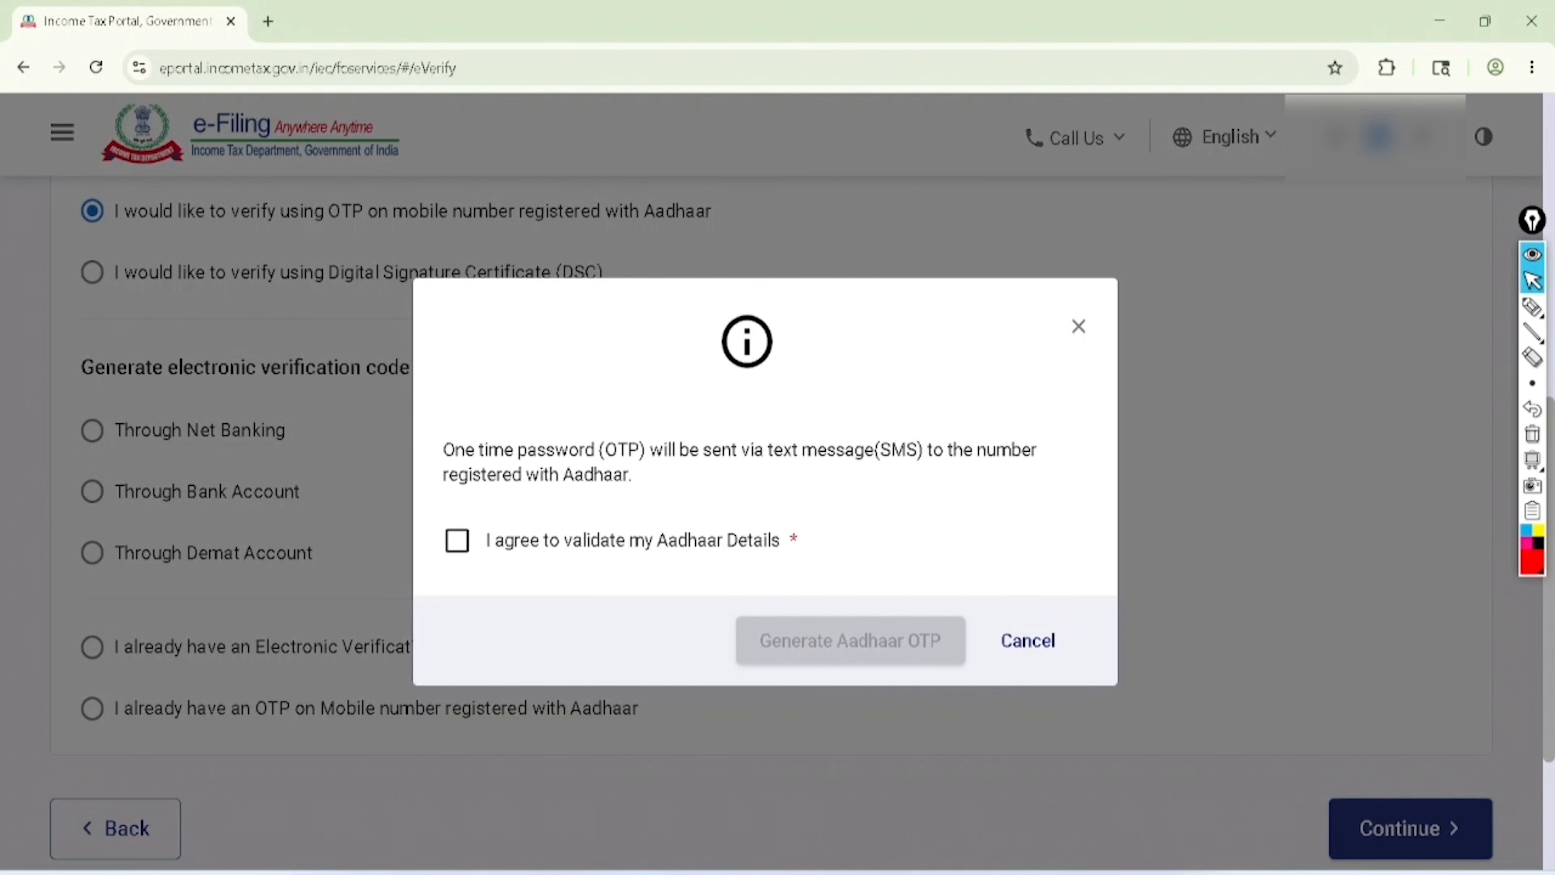
Agree to validate the Aadhaar details, generate the Aadhaar OTP, and enter and validate the OTP
click(457, 540)
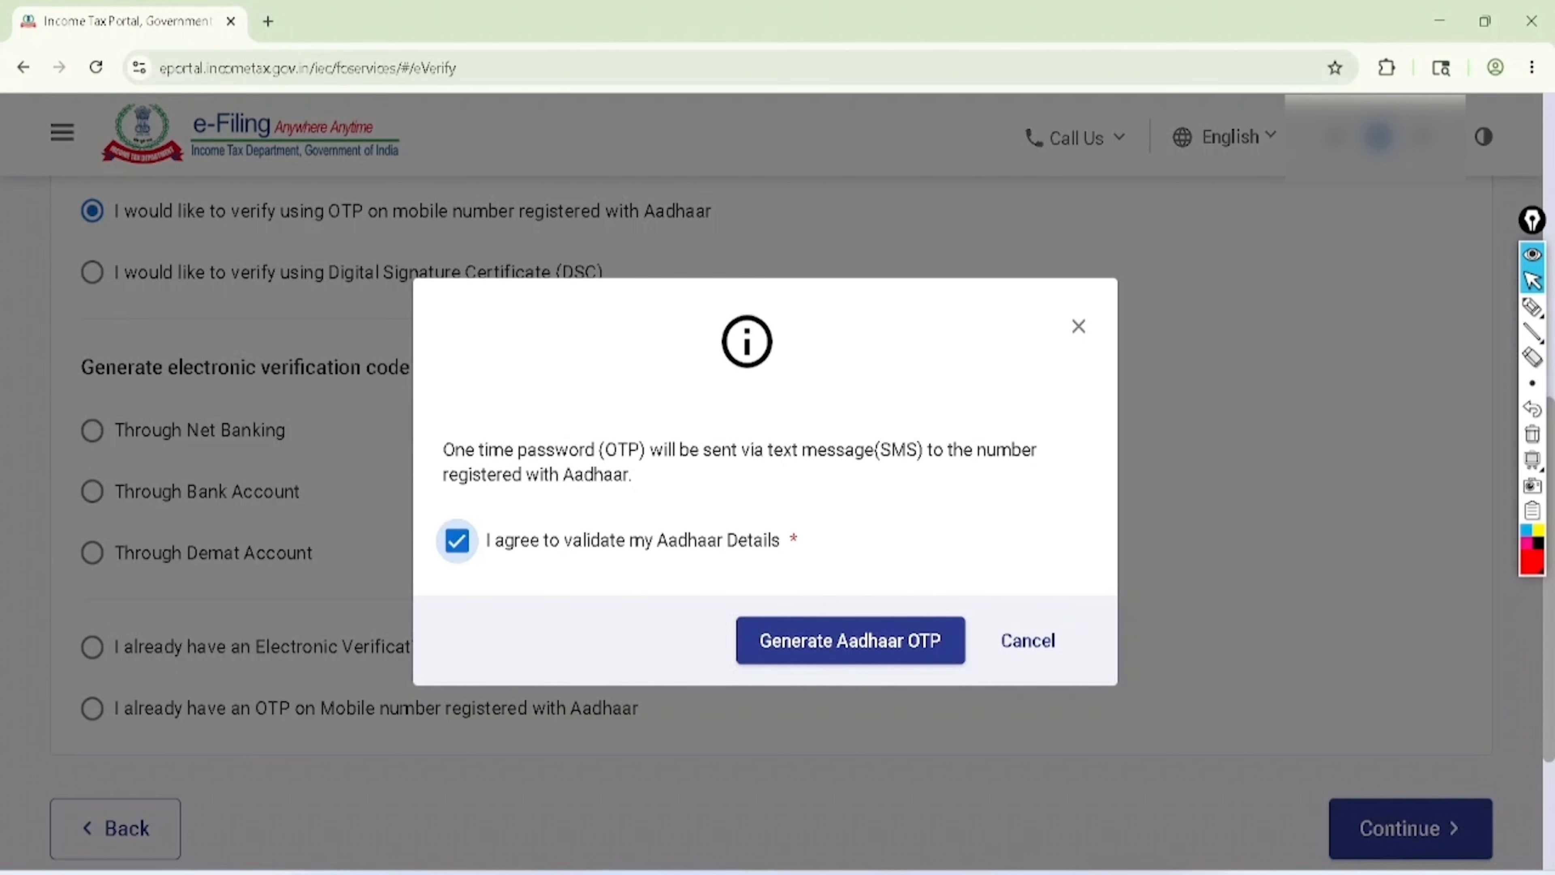
click(850, 640)
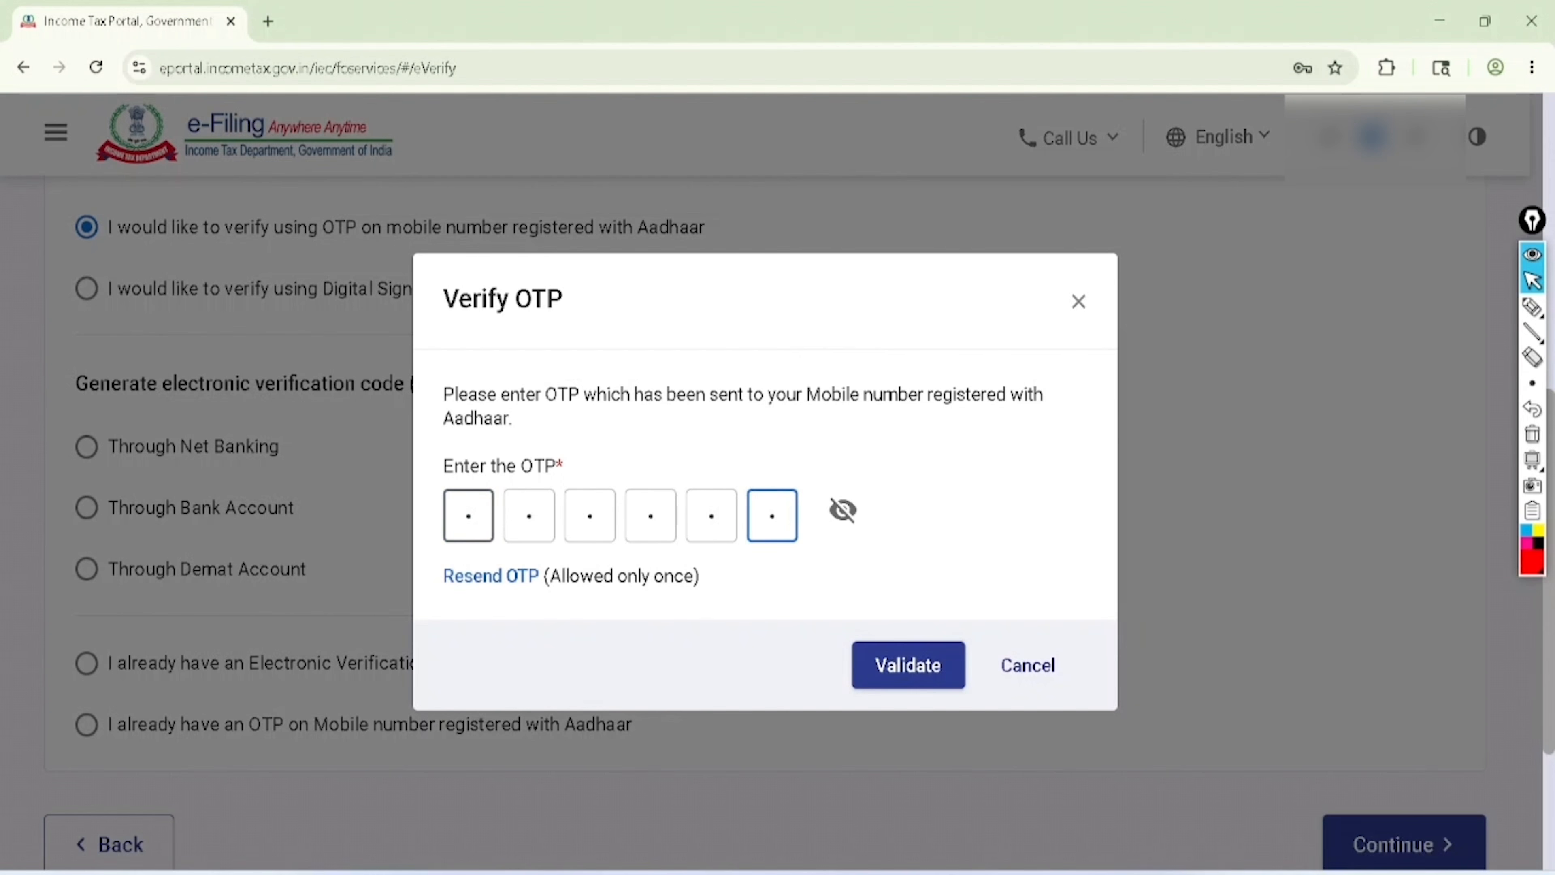
click(908, 666)
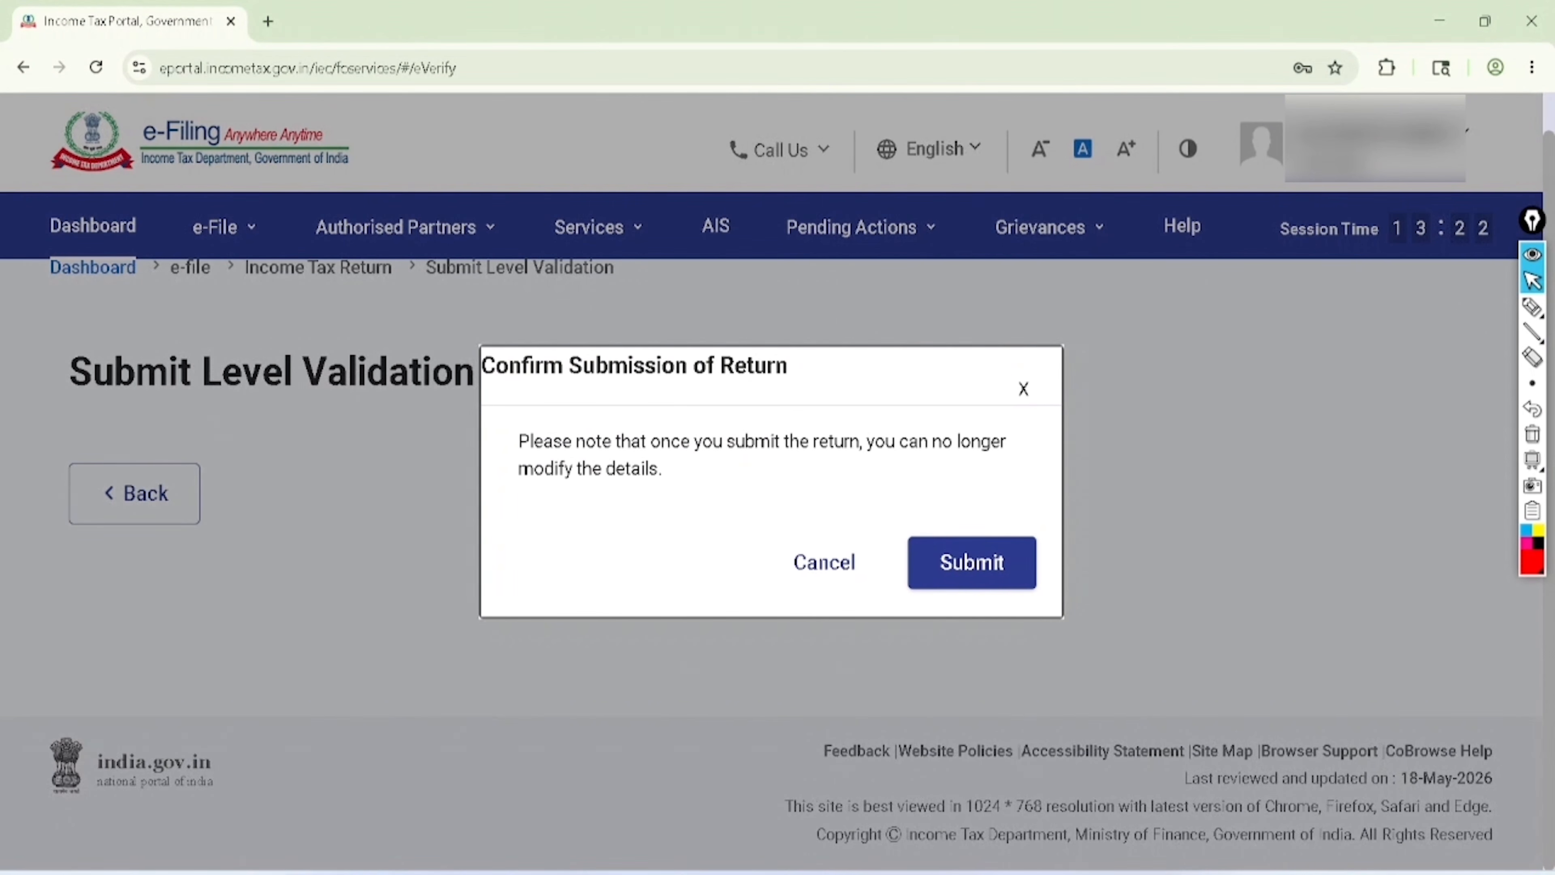
Circle the Confirm Submission of Return heading, then underline and tick the note about no longer modifying details with the pen
click(1533, 307)
mouse_move(465, 385)
mouse_down()
mouse_move(713, 393)
mouse_move(642, 309)
mouse_move(475, 395)
mouse_move(545, 457)
mouse_move(1001, 449)
mouse_up()
drag(503, 494, 698, 478)
drag(426, 465, 523, 405)
drag(438, 508, 523, 453)
click(1261, 457)
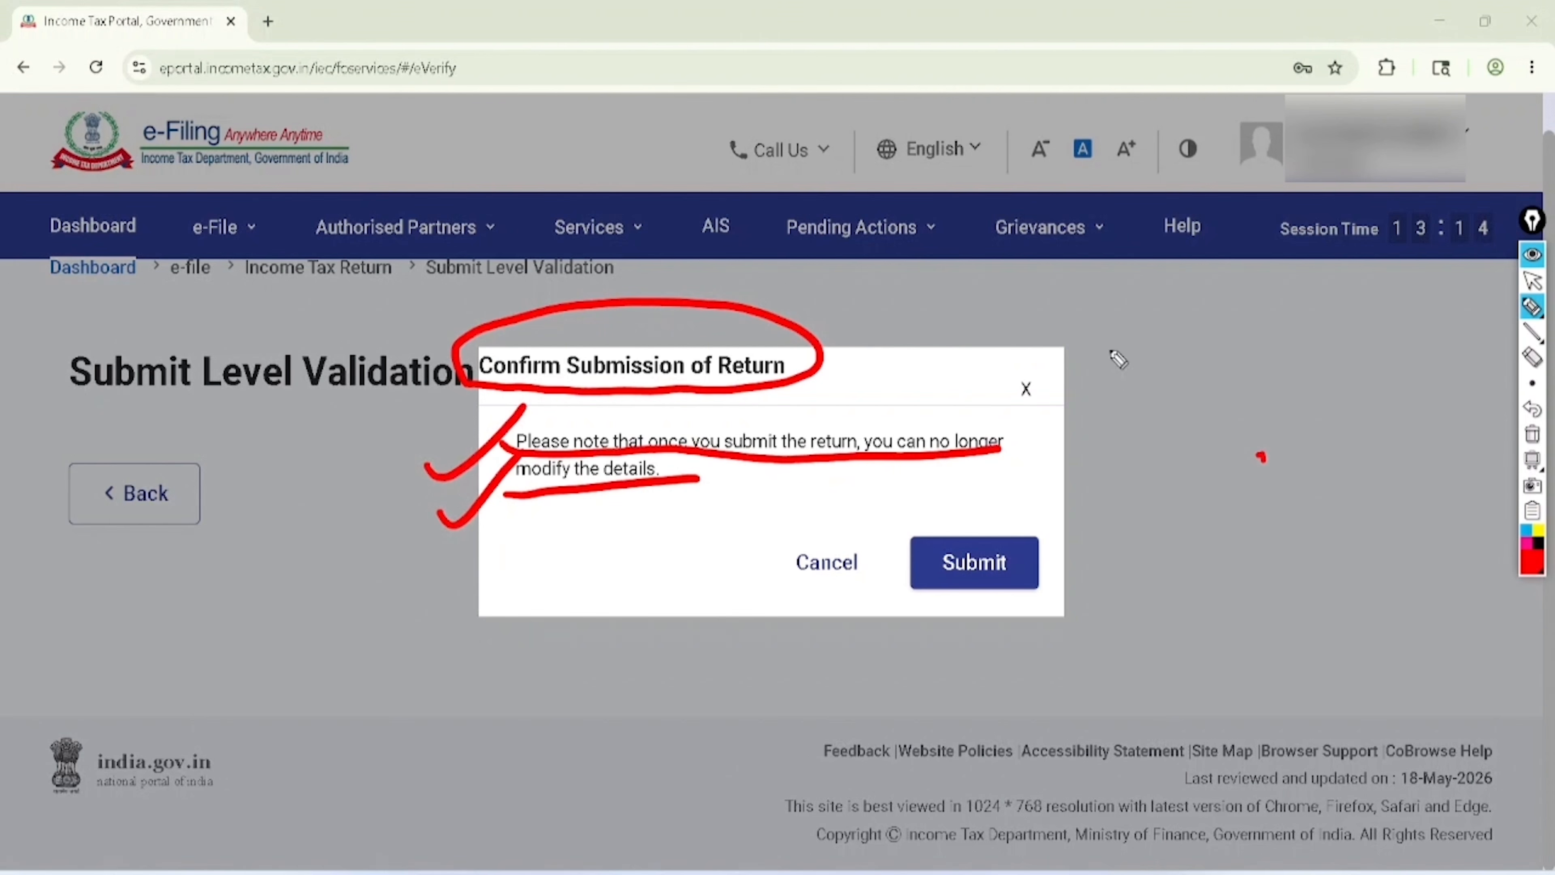
Handwrite "Revise" beside the submission confirmation dialog with the pen and underline it twice
drag(1102, 297, 1142, 343)
mouse_move(1151, 282)
mouse_down()
mouse_move(1155, 315)
mouse_move(1200, 260)
mouse_up()
drag(1209, 245, 1259, 230)
drag(1166, 343, 1246, 268)
drag(1173, 361, 1245, 288)
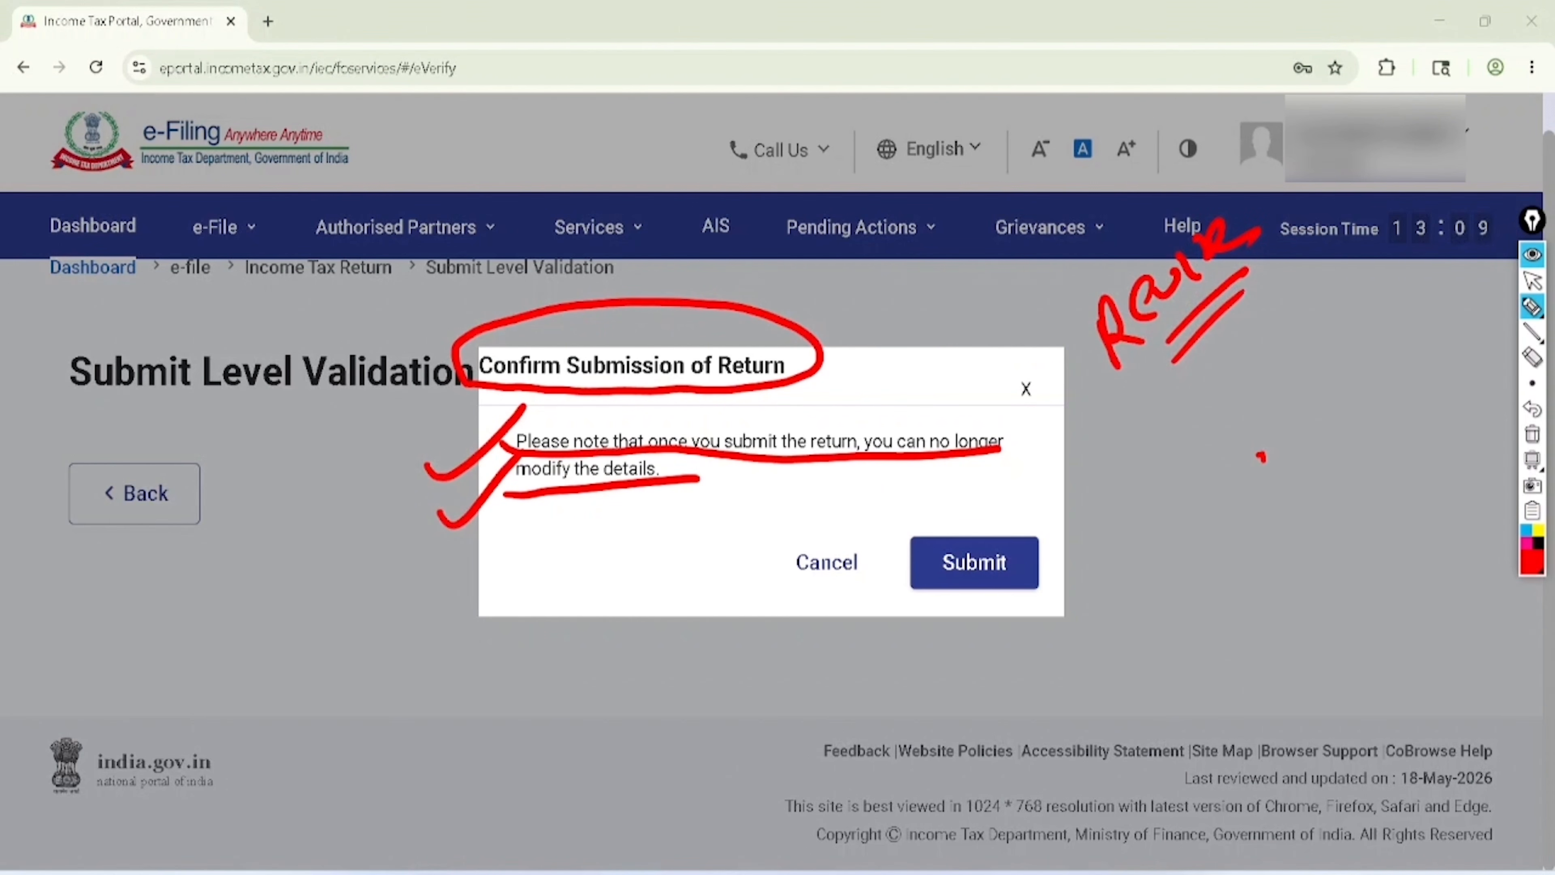
Clear all pen marks and confirm the submission of the return
click(1532, 279)
click(1532, 433)
click(974, 562)
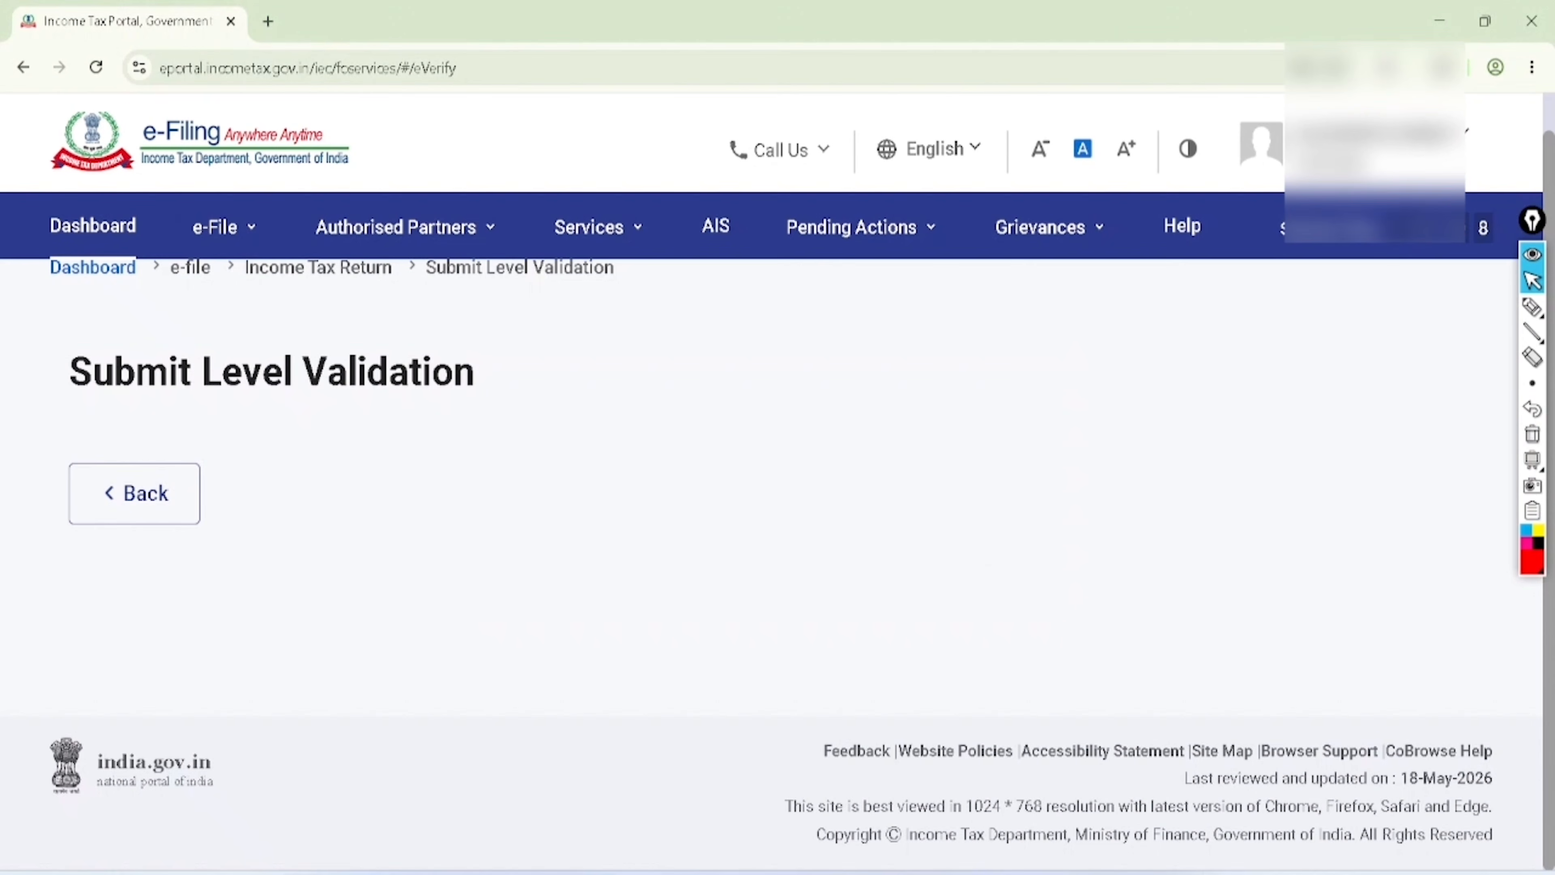
Mark the submission result and the option for proceeding with the pen, clear the marks, and proceed to the E-Verify Now page
click(1532, 306)
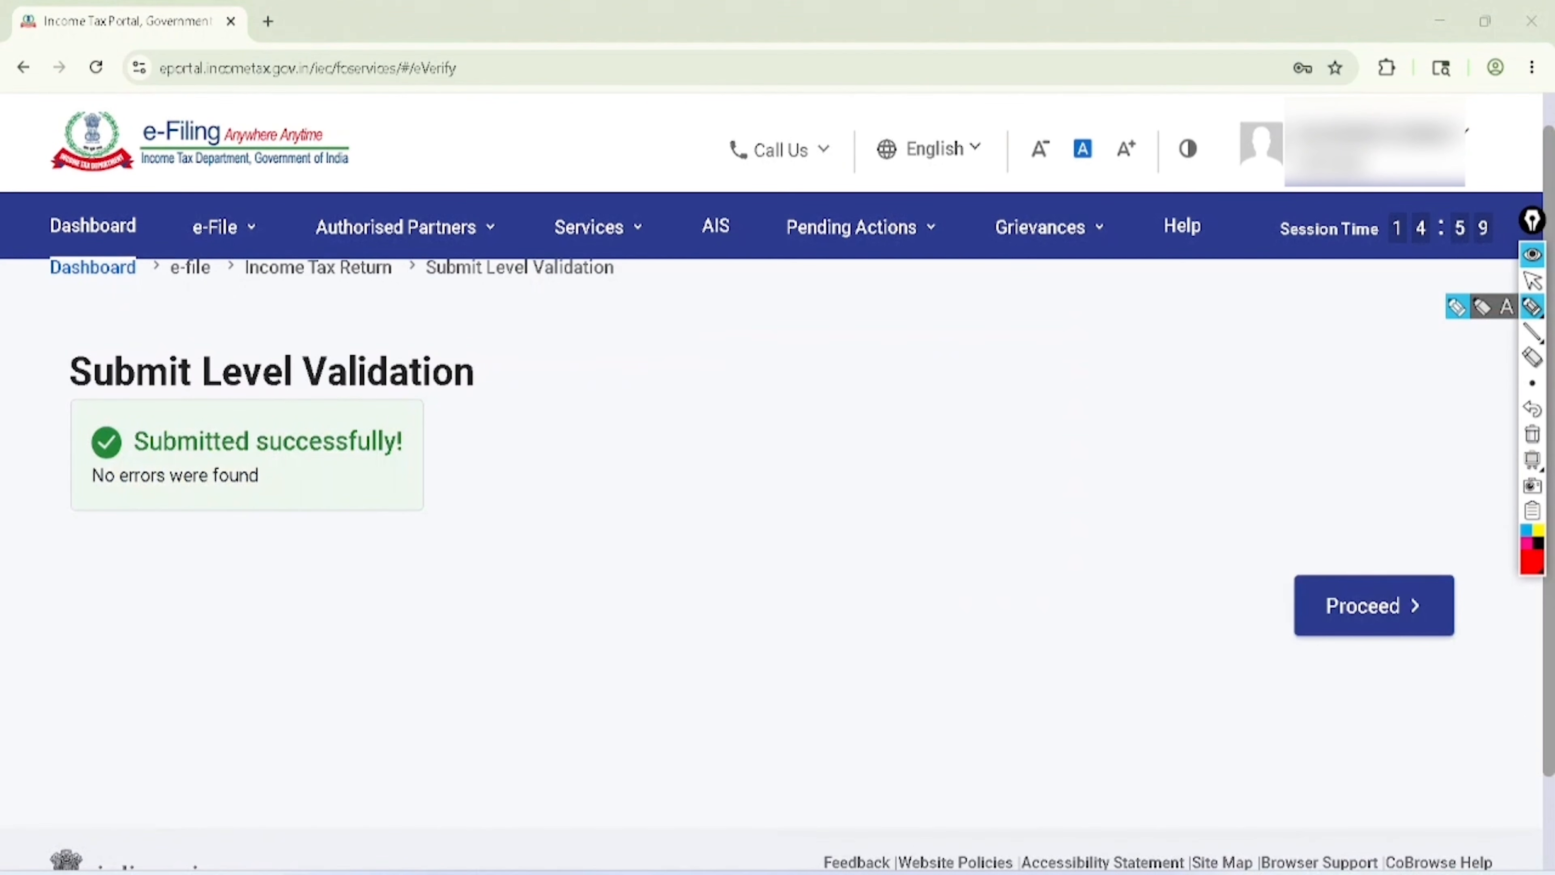
mouse_move(183, 395)
mouse_down()
mouse_move(63, 451)
mouse_move(395, 500)
mouse_move(116, 398)
mouse_up()
drag(162, 506, 232, 467)
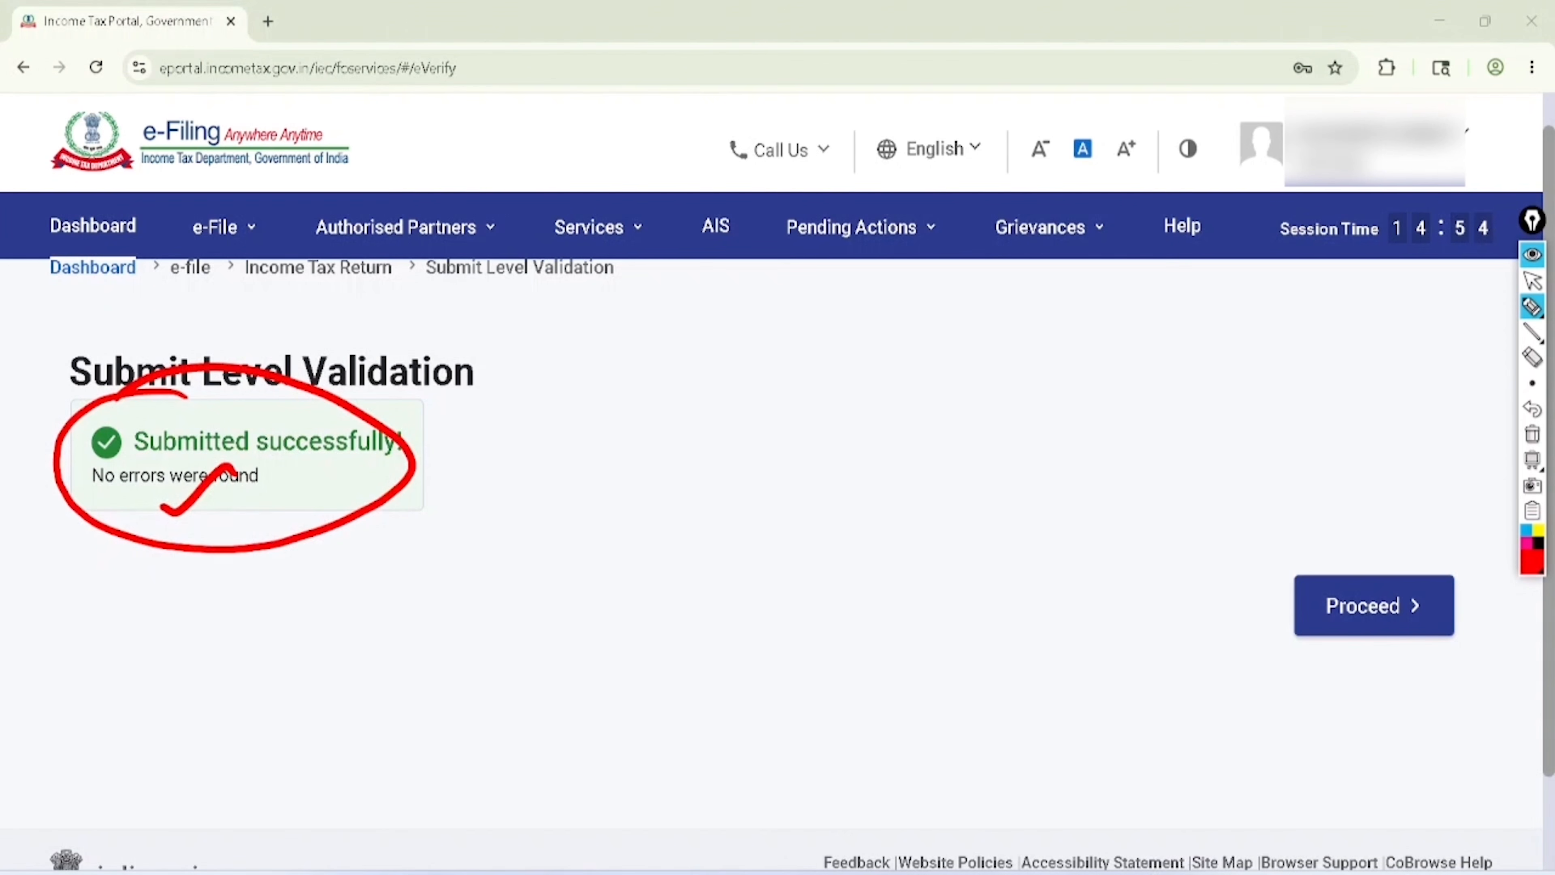
mouse_move(1411, 515)
mouse_down()
mouse_move(1291, 670)
mouse_move(1374, 490)
mouse_up()
click(1533, 280)
click(1532, 434)
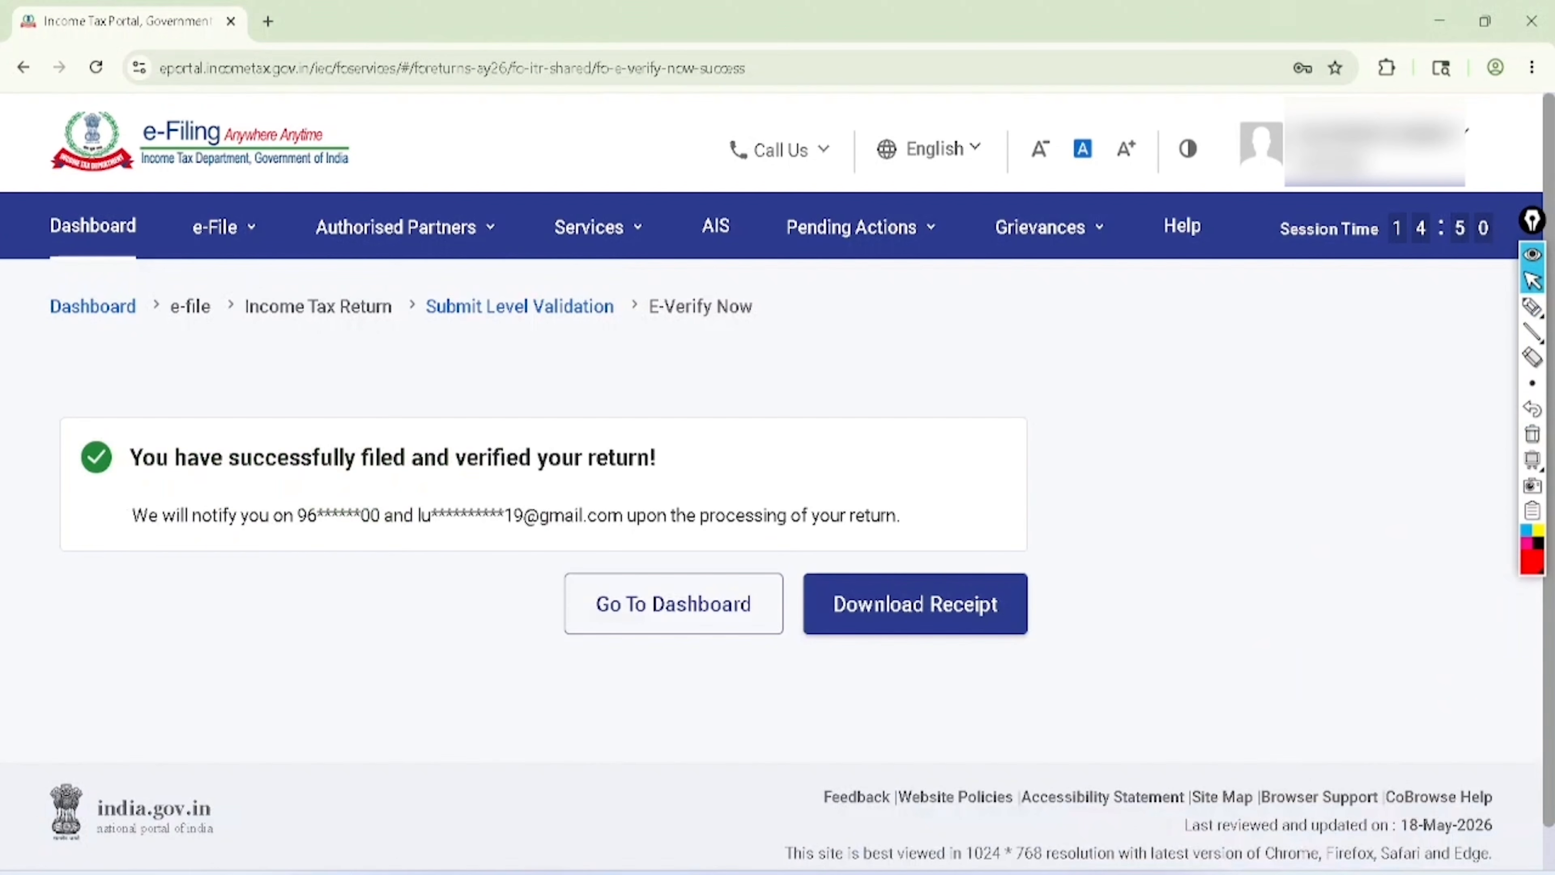
Circle the masked contact details, the word processing, and the Go To Dashboard and Download Receipt options with the pen
click(1532, 307)
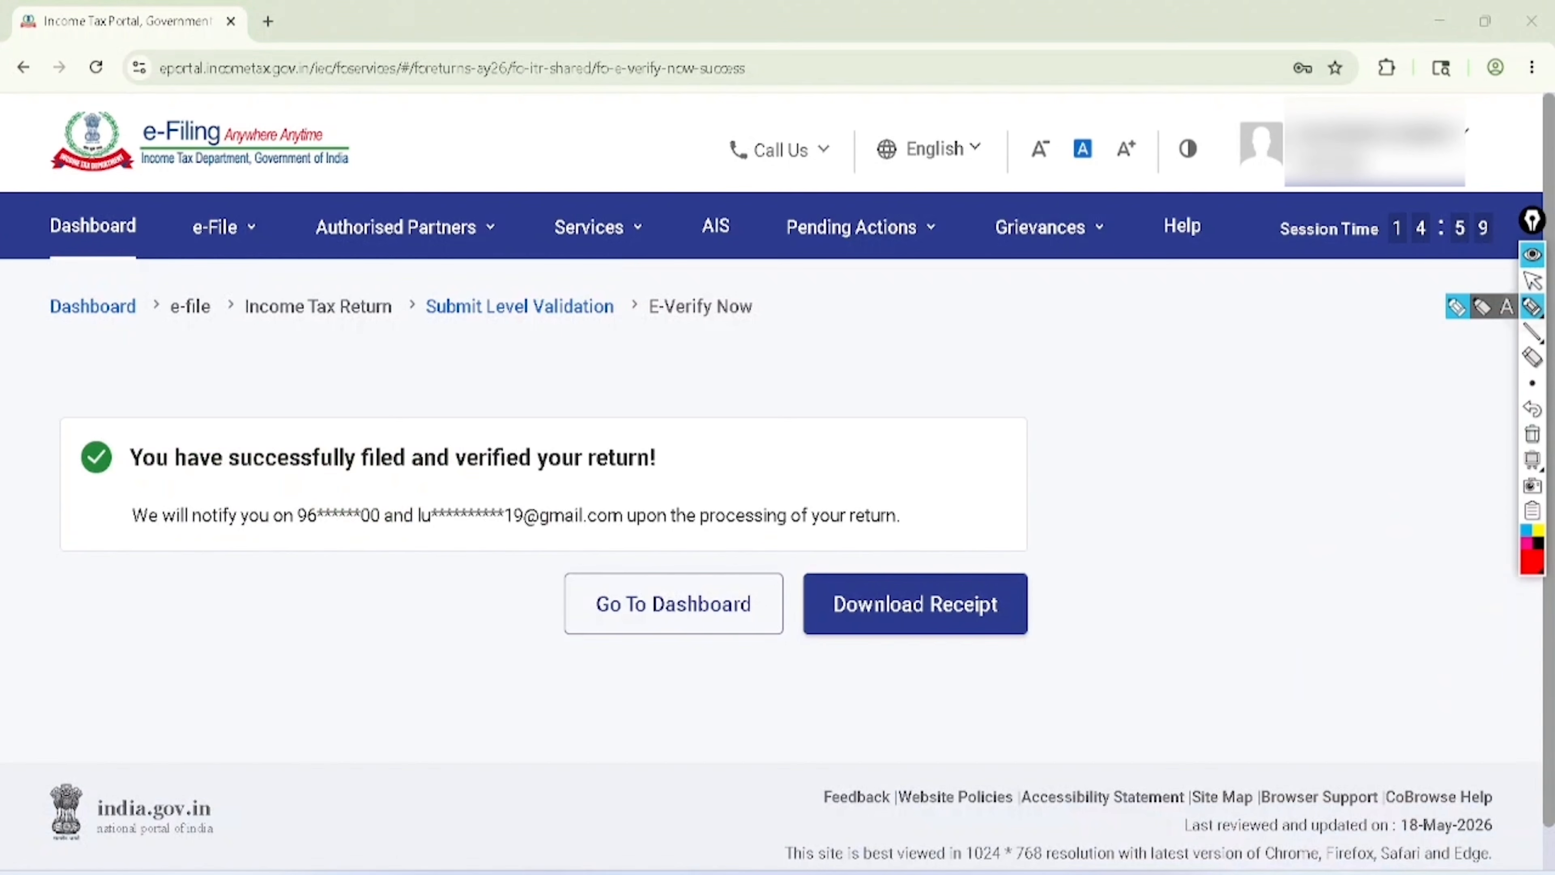
mouse_move(375, 498)
mouse_down()
mouse_move(350, 476)
mouse_move(358, 571)
mouse_move(333, 472)
mouse_move(486, 476)
mouse_move(537, 498)
mouse_move(491, 473)
mouse_up()
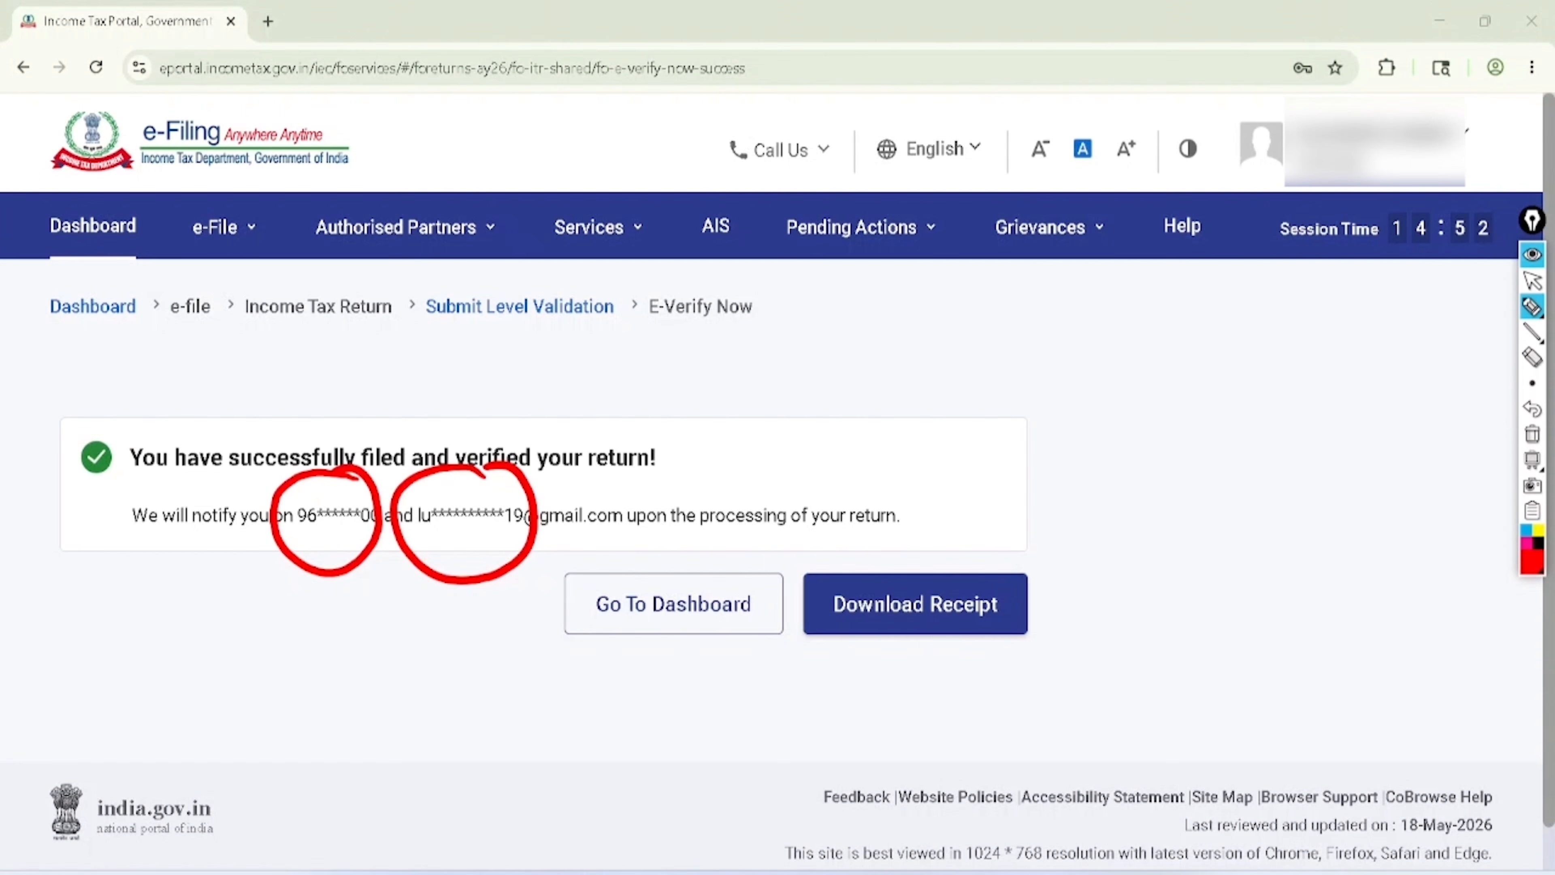
mouse_move(788, 476)
mouse_down()
mouse_move(734, 454)
mouse_move(783, 528)
mouse_move(752, 478)
mouse_up()
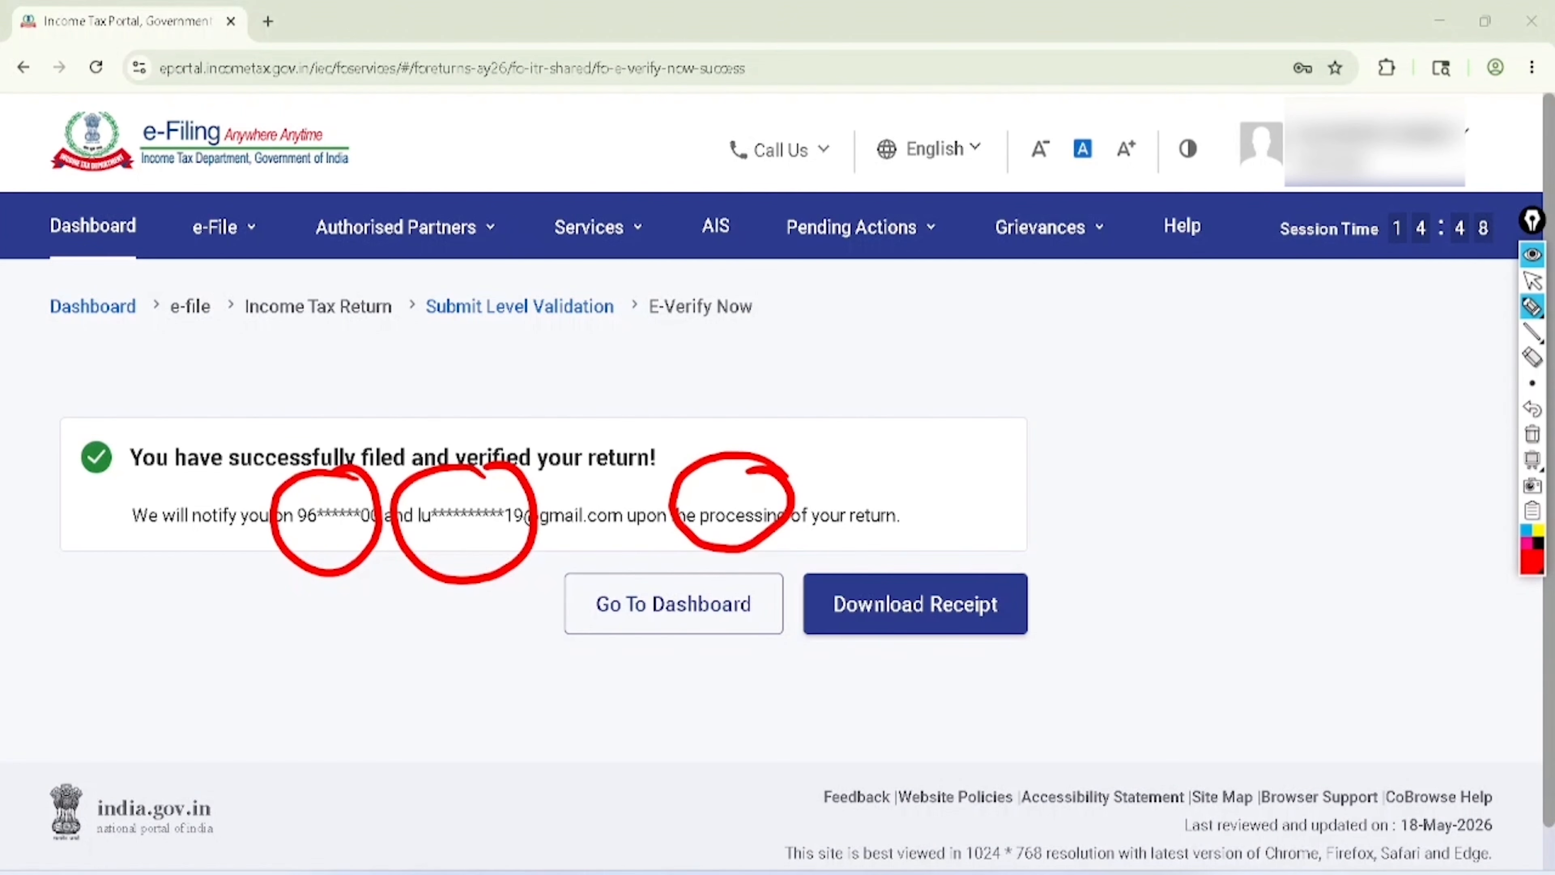
mouse_move(654, 540)
mouse_down()
mouse_move(566, 649)
mouse_move(620, 571)
mouse_up()
mouse_move(953, 540)
mouse_down()
mouse_move(814, 534)
mouse_move(908, 526)
mouse_up()
Clear all pen marks, download the filing receipt, and open the acknowledgement PDF
click(1533, 281)
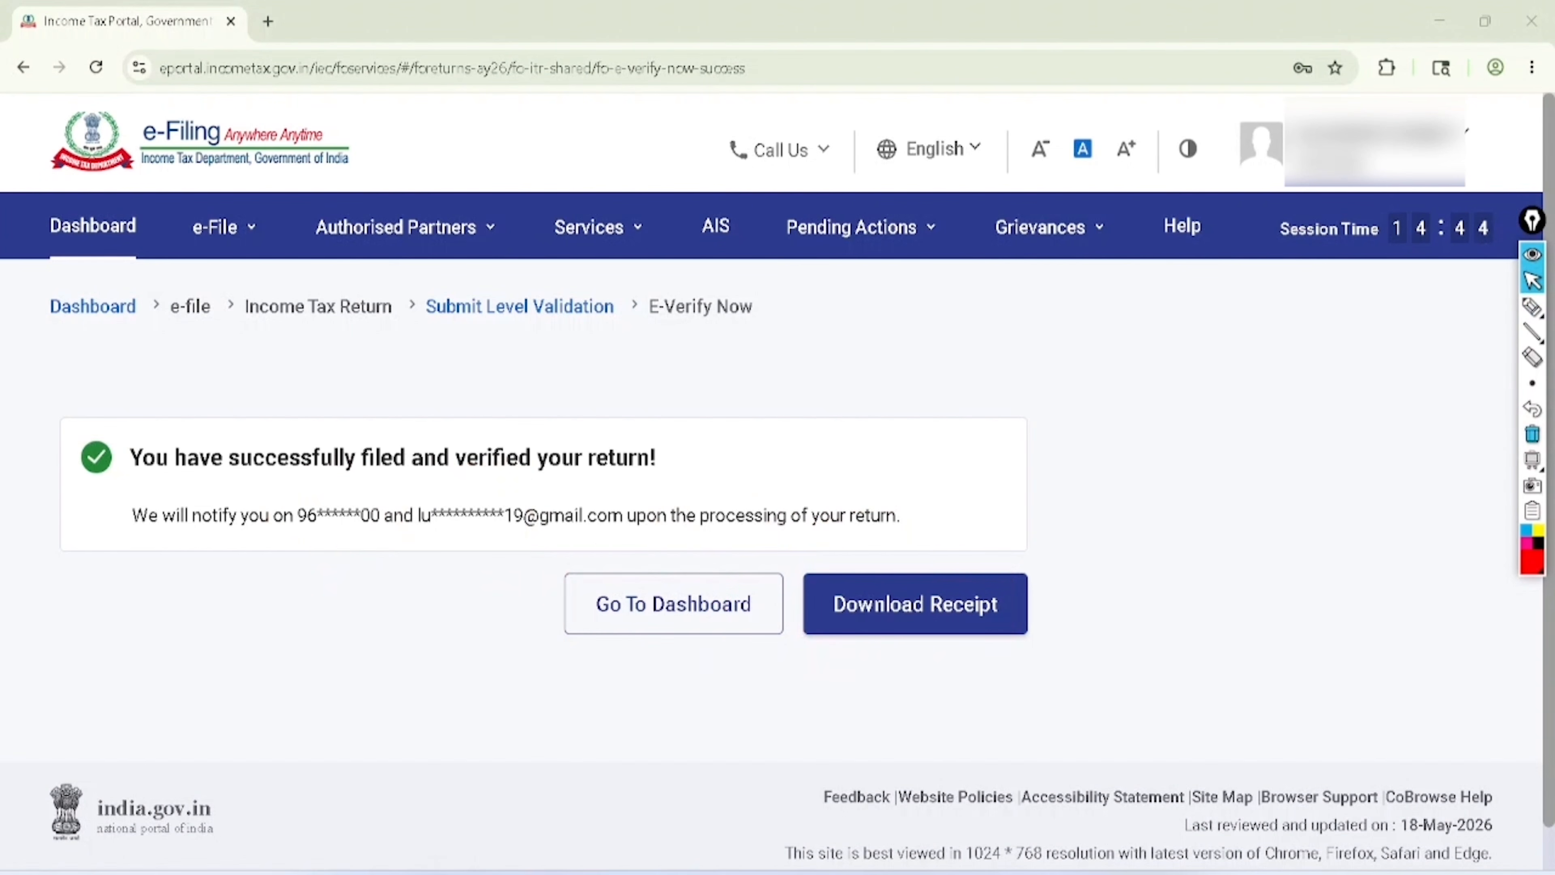
click(915, 604)
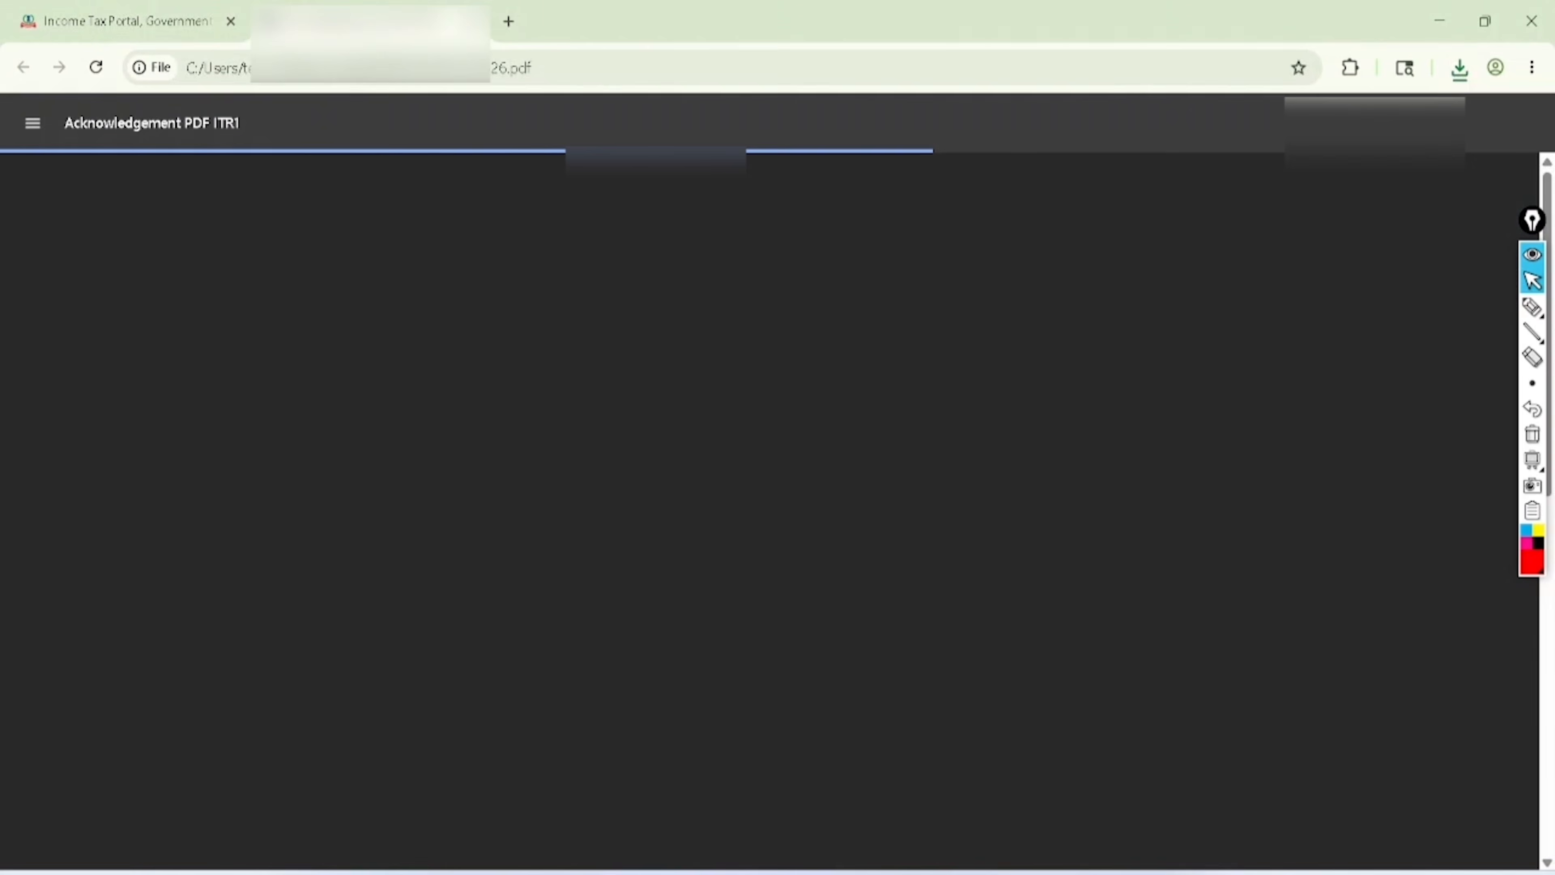
scroll(770, 297, up, 1)
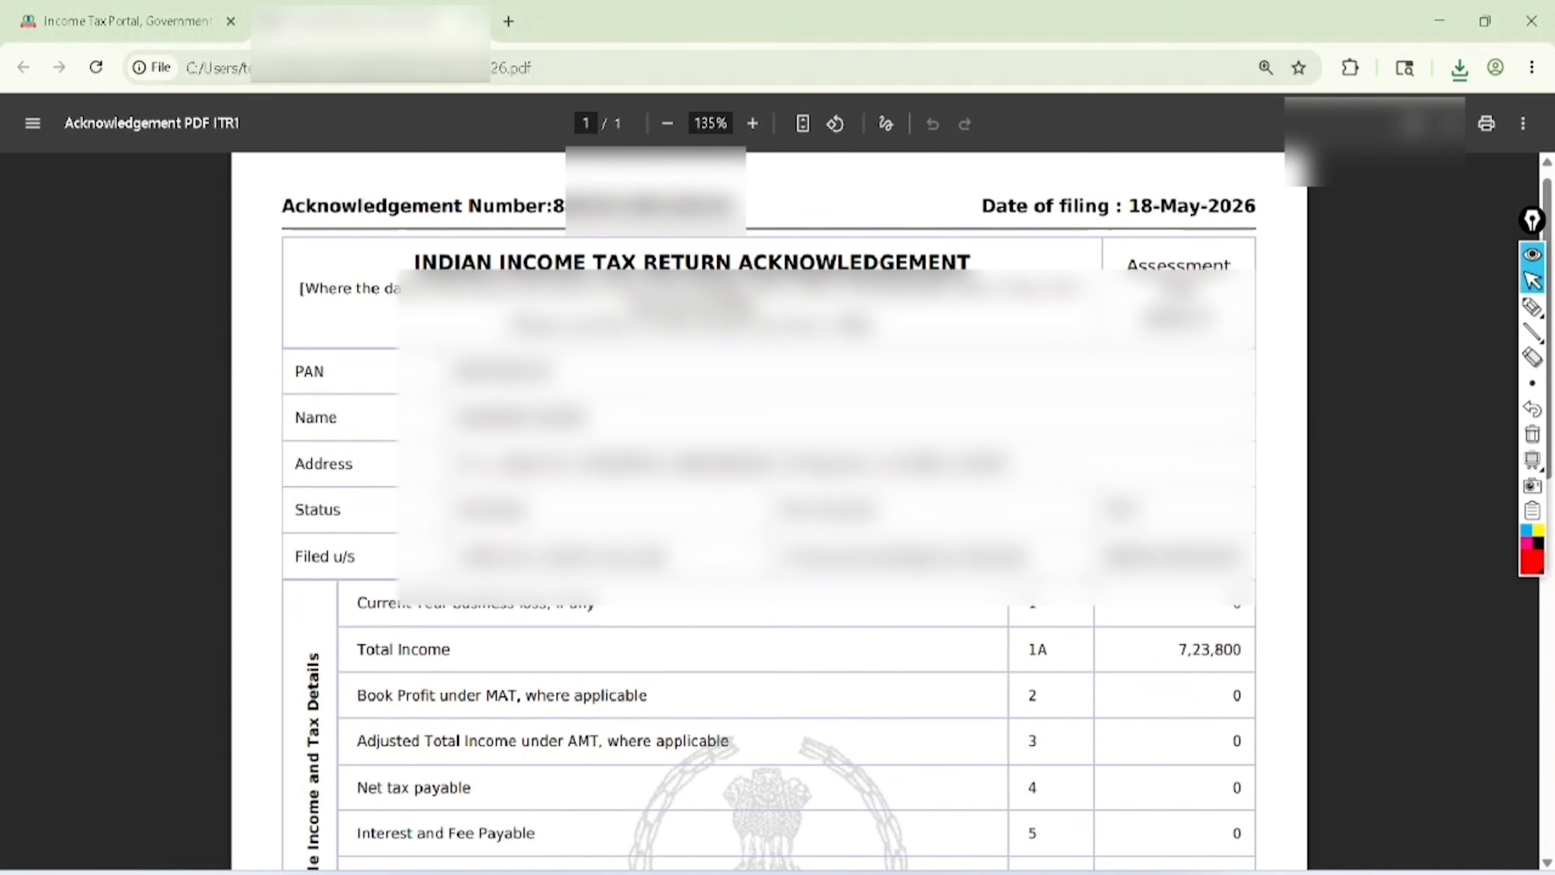
Circle the assessment year, tick the PAN, Name, Address, Status and Filed u/s rows, and mark the Total Income area with the pen
click(1532, 306)
mouse_move(1243, 239)
mouse_down()
mouse_move(1209, 245)
mouse_move(1265, 355)
mouse_move(1219, 227)
mouse_move(1203, 232)
mouse_up()
drag(254, 371, 319, 310)
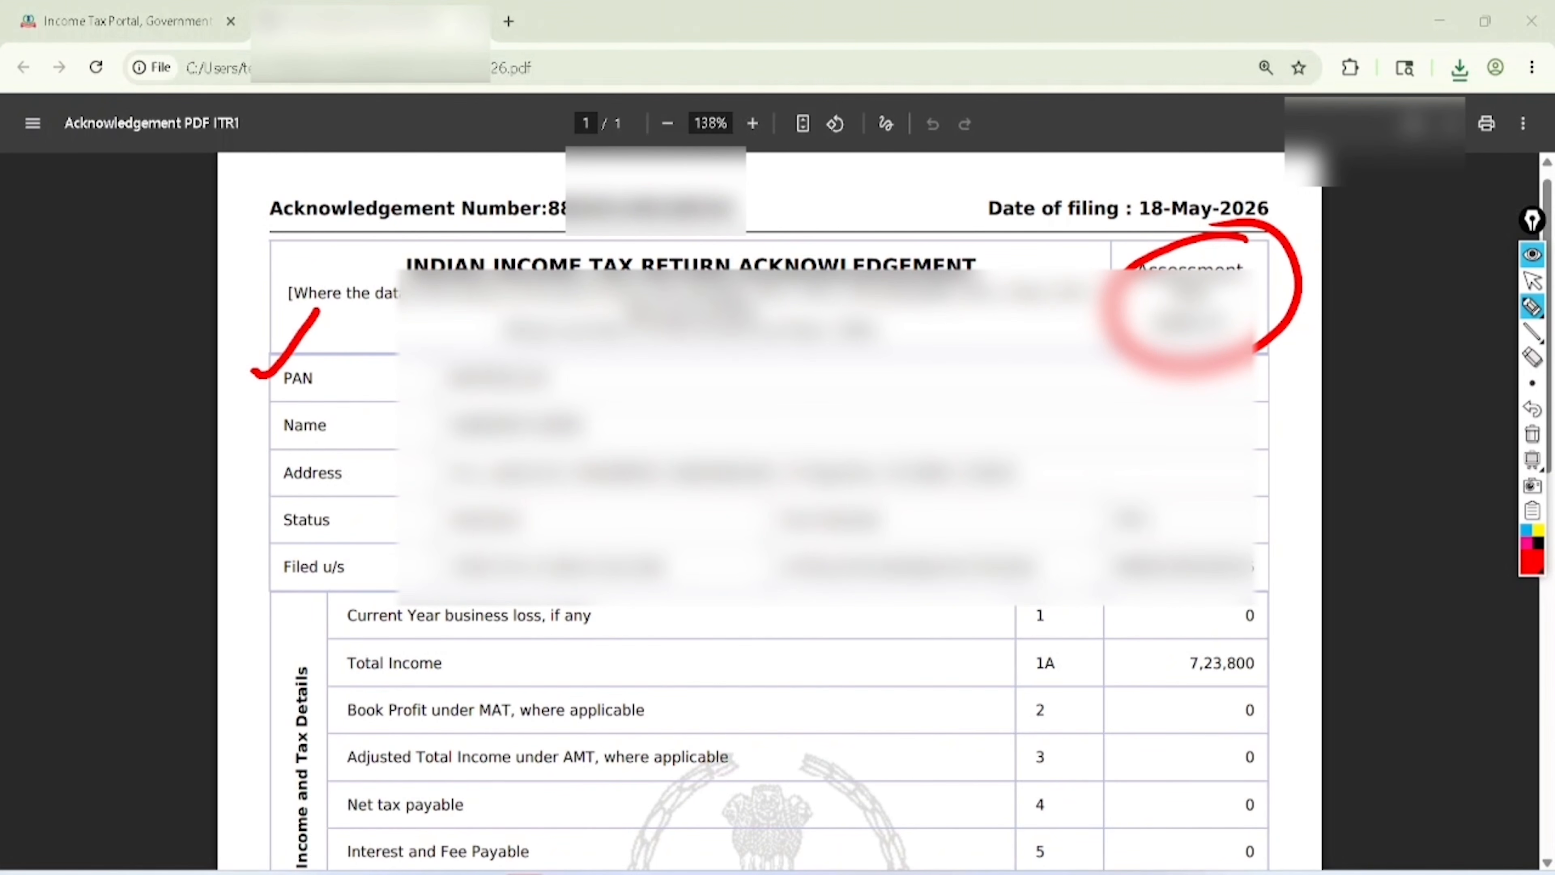
drag(245, 415, 317, 358)
mouse_move(240, 472)
mouse_down()
mouse_move(294, 462)
mouse_move(322, 422)
mouse_up()
drag(242, 525, 309, 468)
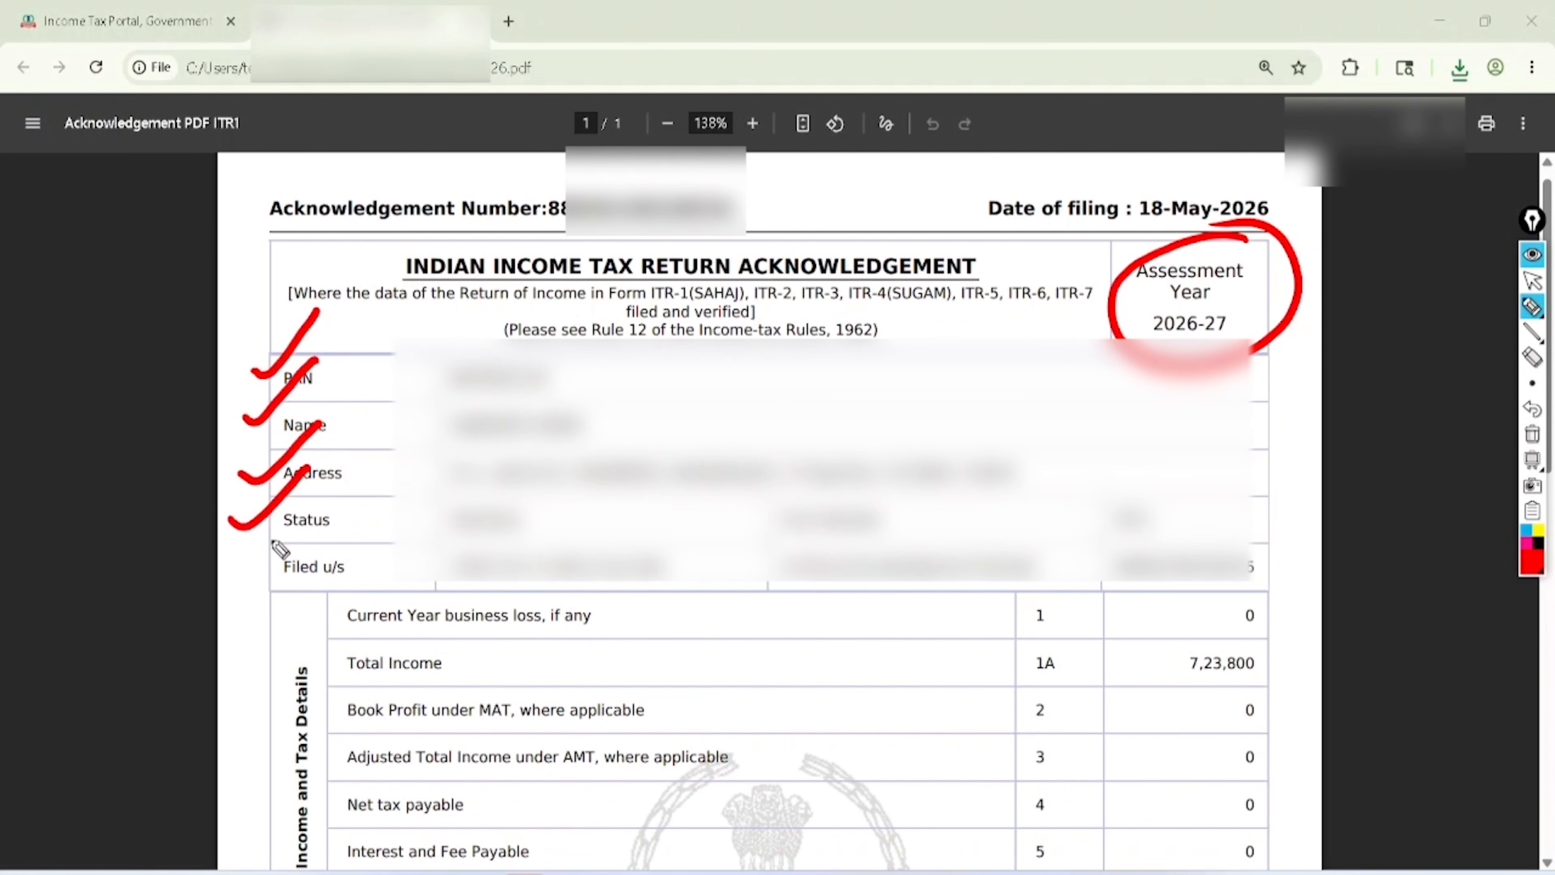
drag(232, 569, 298, 536)
mouse_move(1270, 634)
mouse_down()
mouse_move(1252, 614)
mouse_move(1261, 718)
mouse_move(1237, 597)
mouse_up()
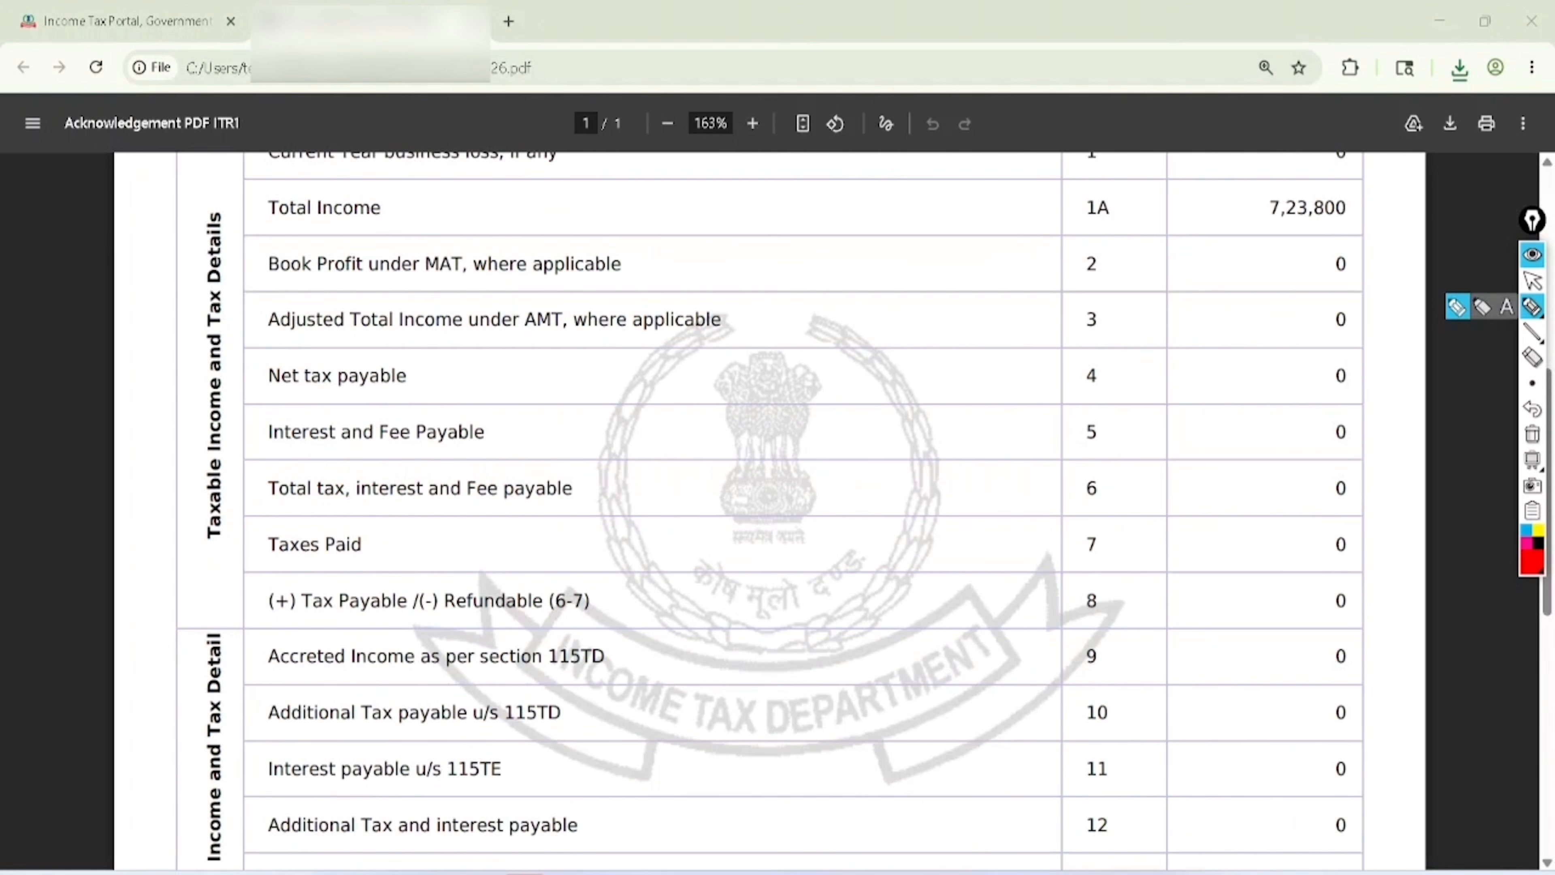
Handwrite 88750 and 42000 over the income and tax details, circle both figures, and clear all marks
drag(905, 410, 969, 401)
mouse_move(770, 279)
mouse_down()
mouse_move(762, 322)
mouse_move(742, 279)
mouse_move(848, 254)
mouse_move(857, 208)
mouse_up()
click(768, 260)
mouse_move(807, 317)
mouse_down()
mouse_move(815, 361)
mouse_move(904, 232)
mouse_move(820, 429)
mouse_move(870, 137)
mouse_up()
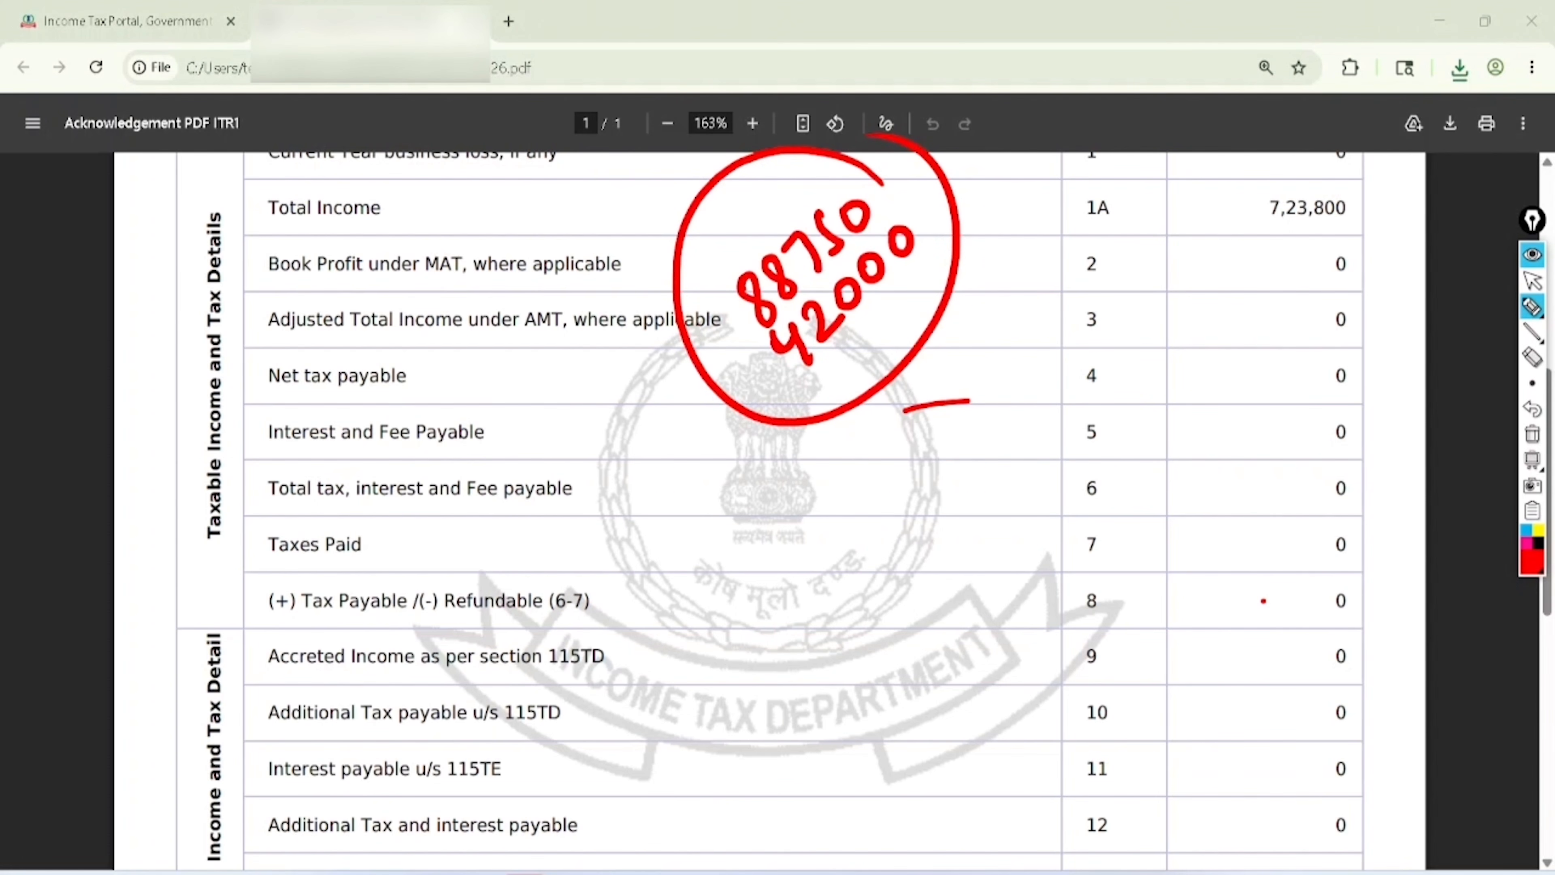
click(690, 434)
drag(156, 282, 148, 322)
click(1532, 281)
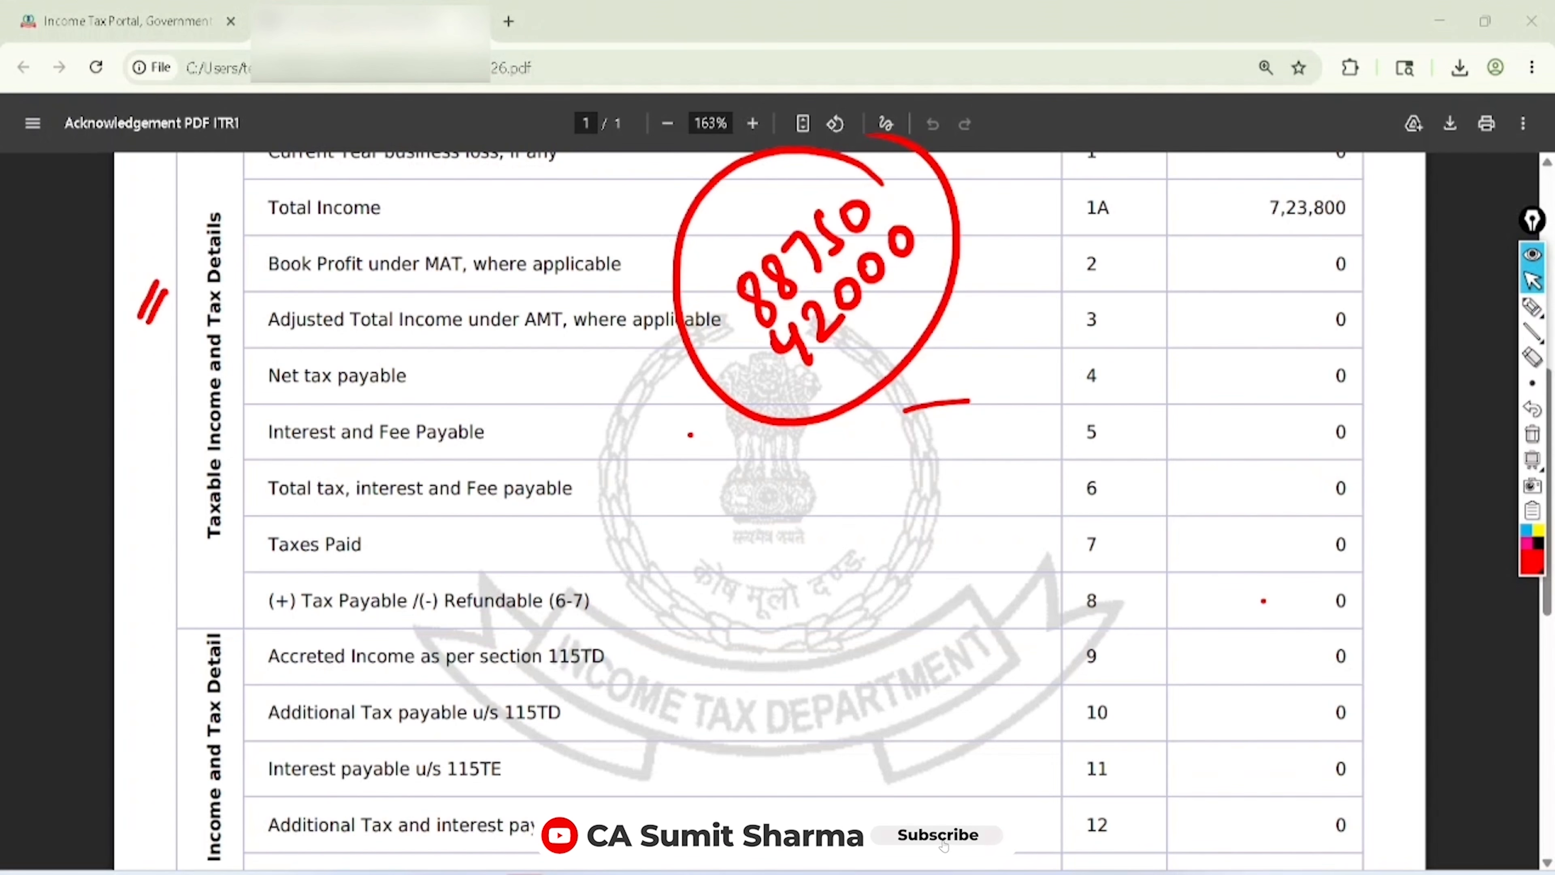
click(1532, 435)
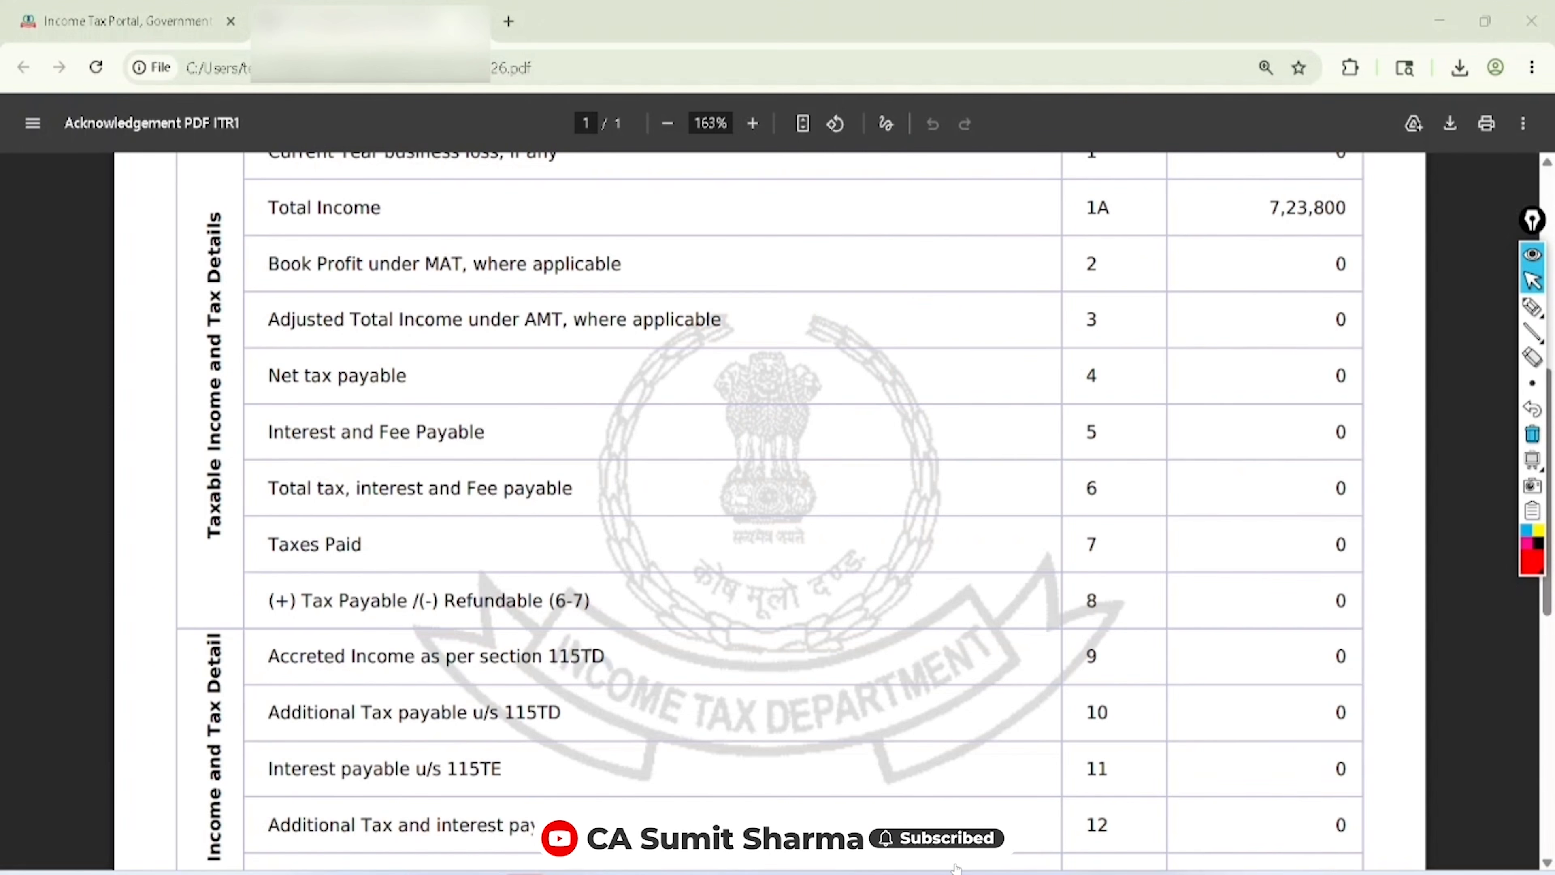